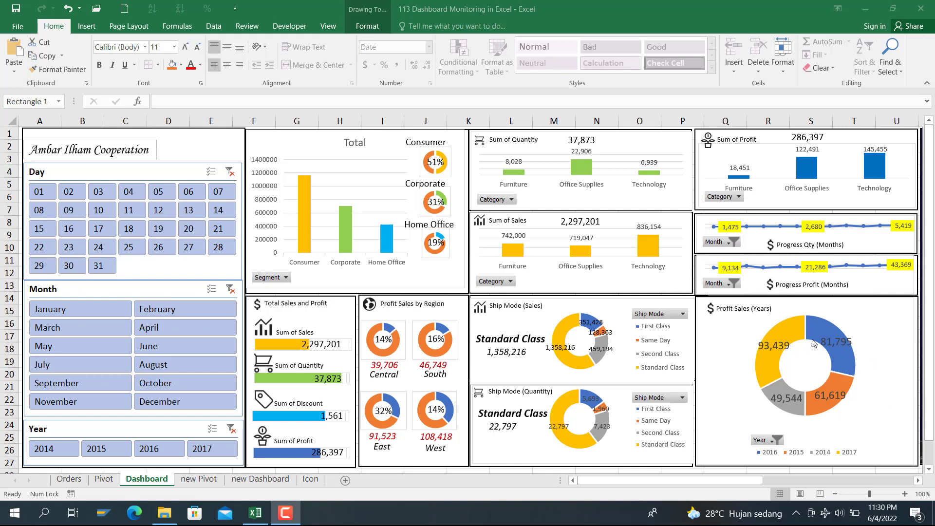
Step: On the new Dashboard sheet, draw a rectangle about 5.84" high and 3.84" wide from cell A1 into column F
mouse_move(815, 340)
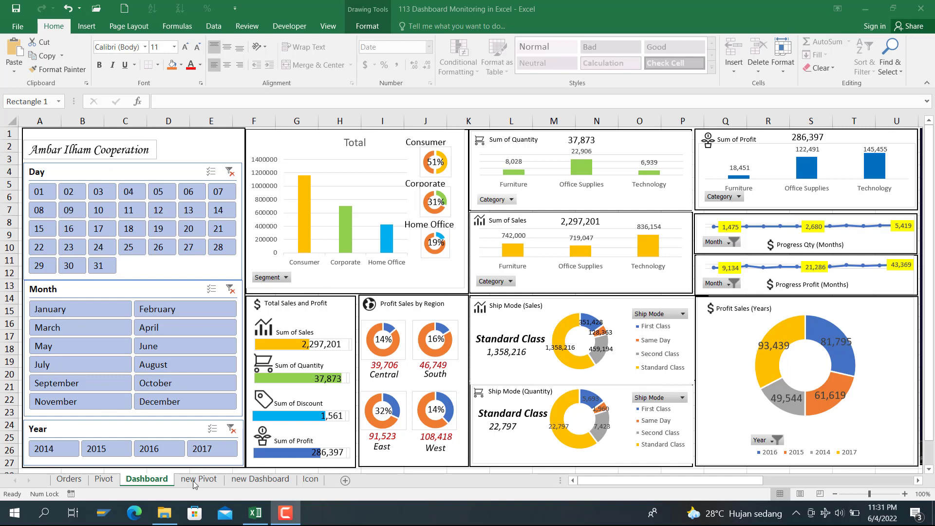
left_click(245, 483)
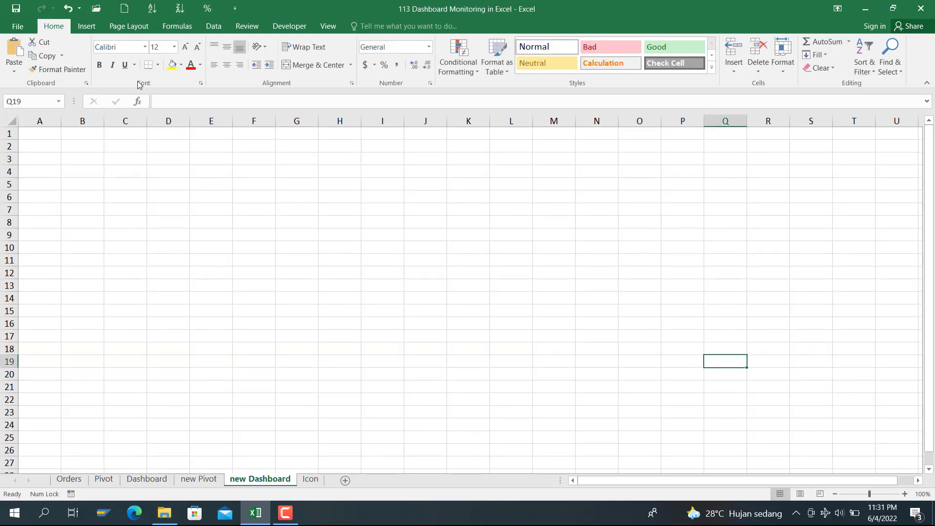
left_click(90, 30)
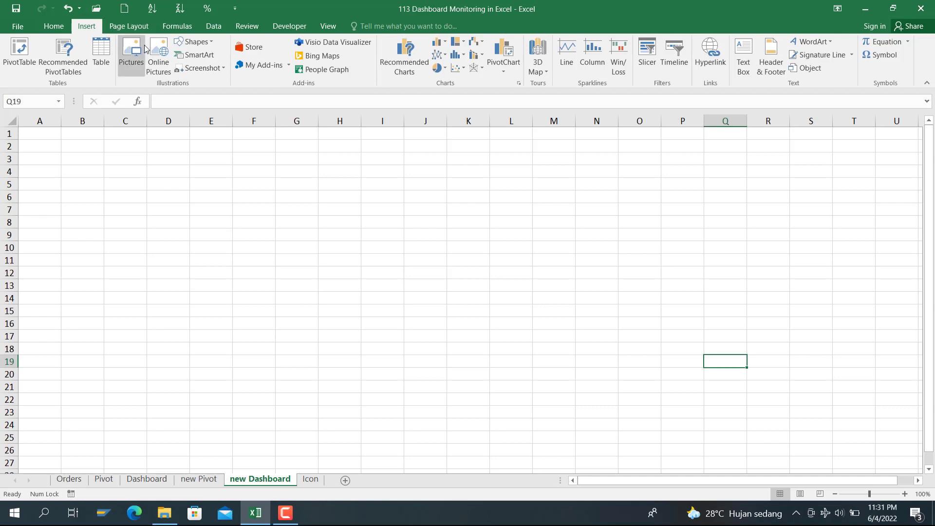
left_click(195, 42)
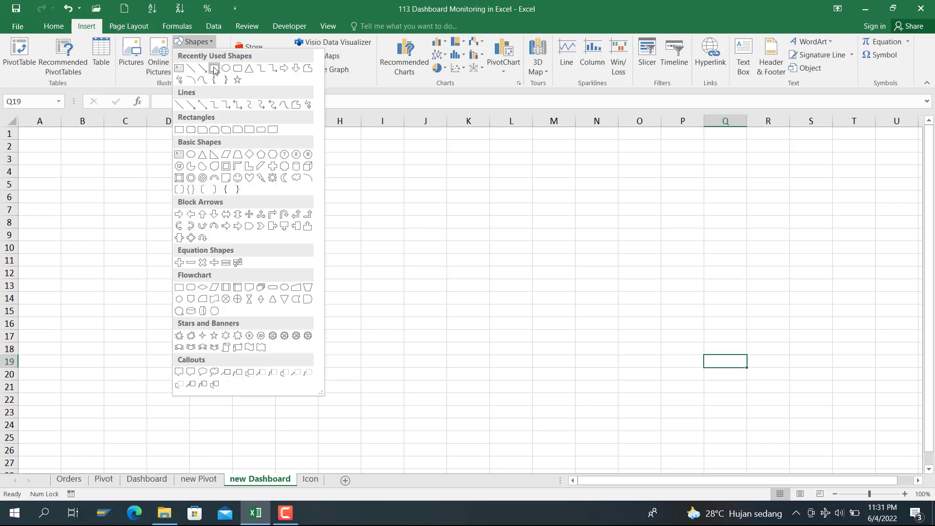
left_click(215, 69)
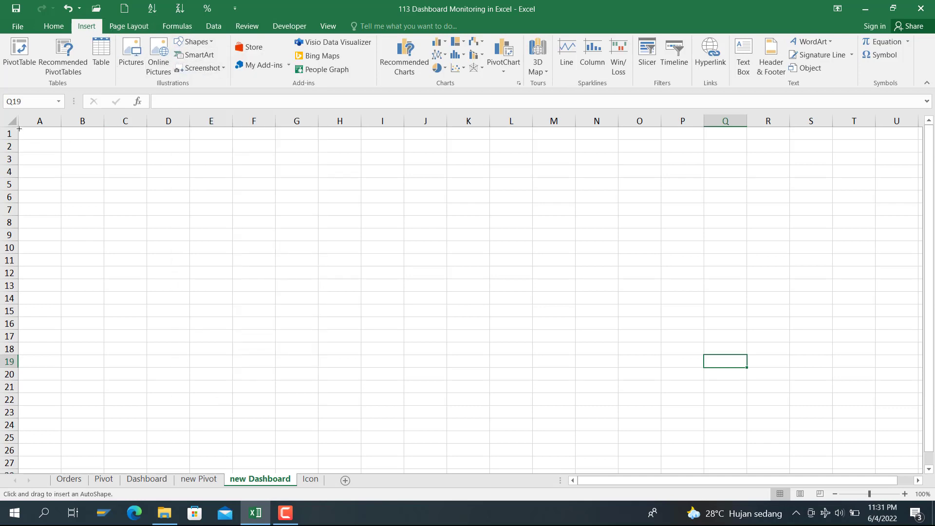
left_click_drag(20, 129, 245, 344)
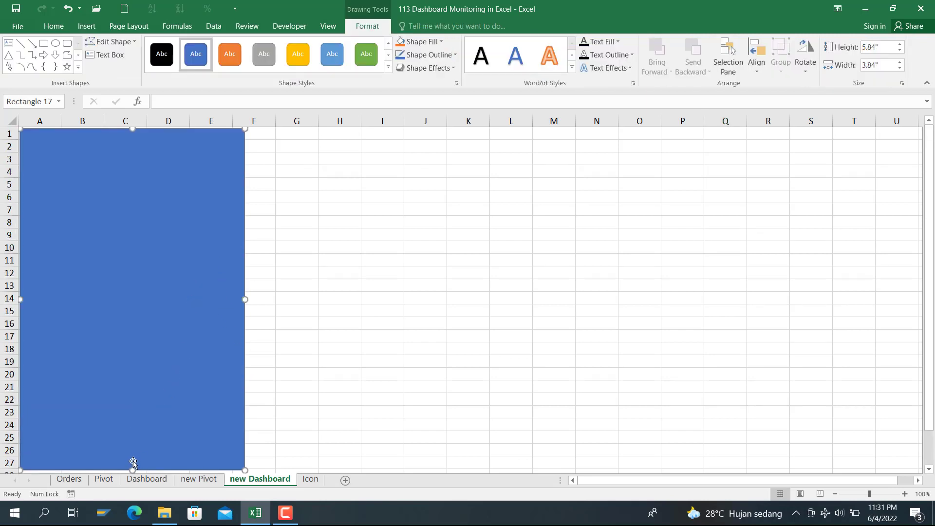
Step: Adjust the lower edge of the rectangle so its height is about 5.87"
scroll(139, 447, "down", 1)
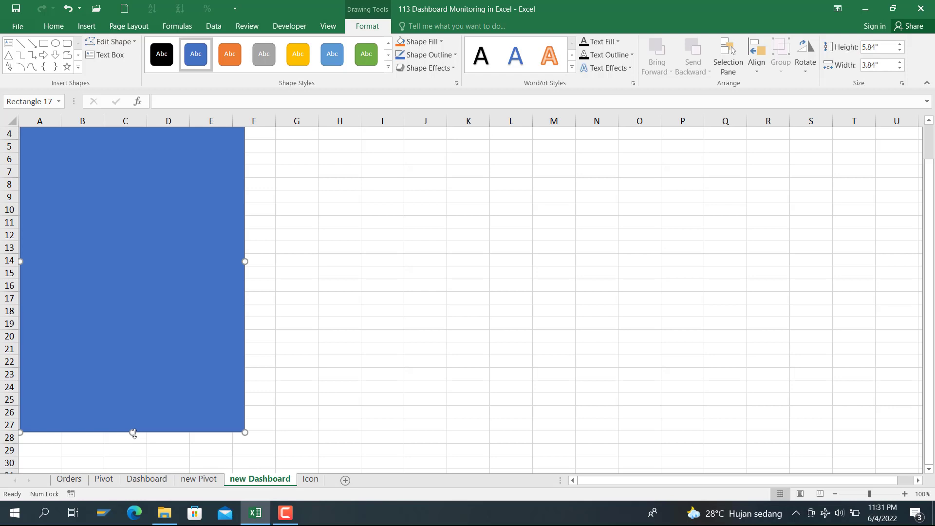
left_click_drag(134, 432, 134, 437)
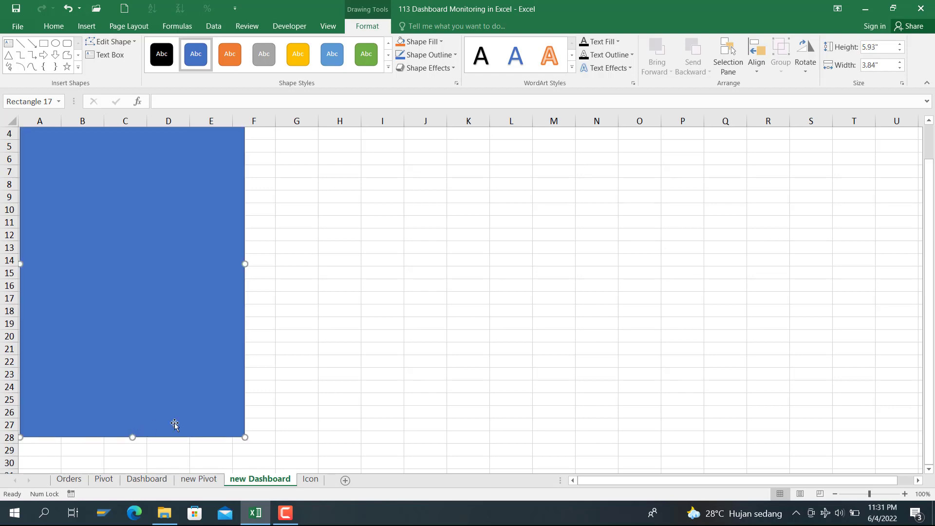
scroll(175, 424, "up", 1)
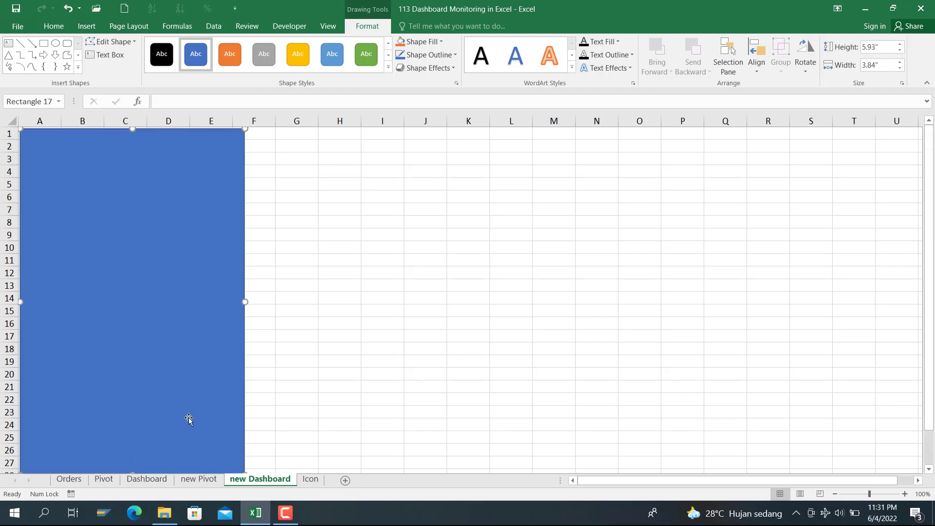
scroll(189, 420, "down", 1)
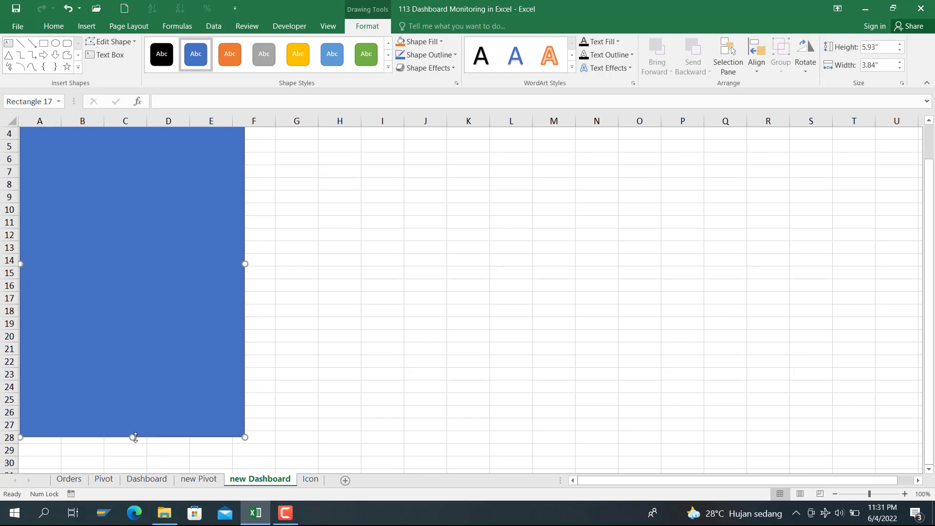
left_click_drag(135, 438, 135, 434)
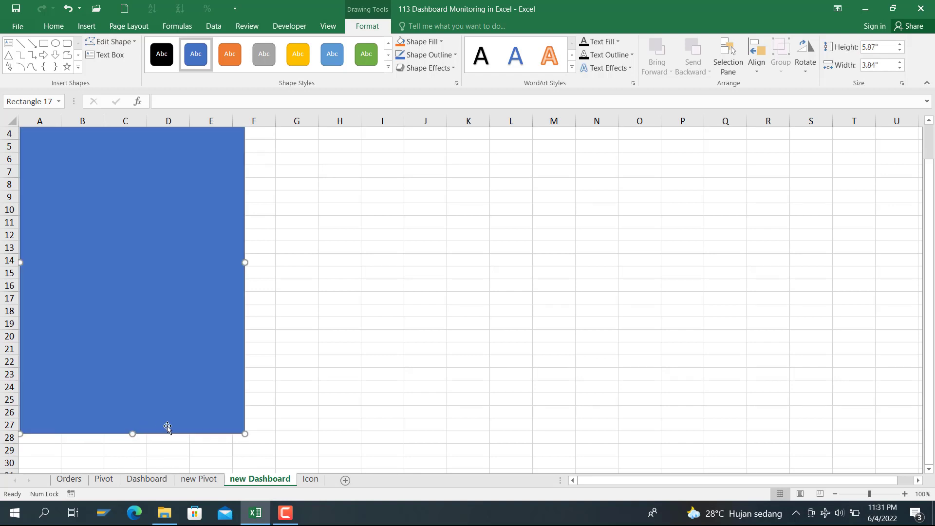
scroll(167, 427, "up", 1)
left_click(376, 335)
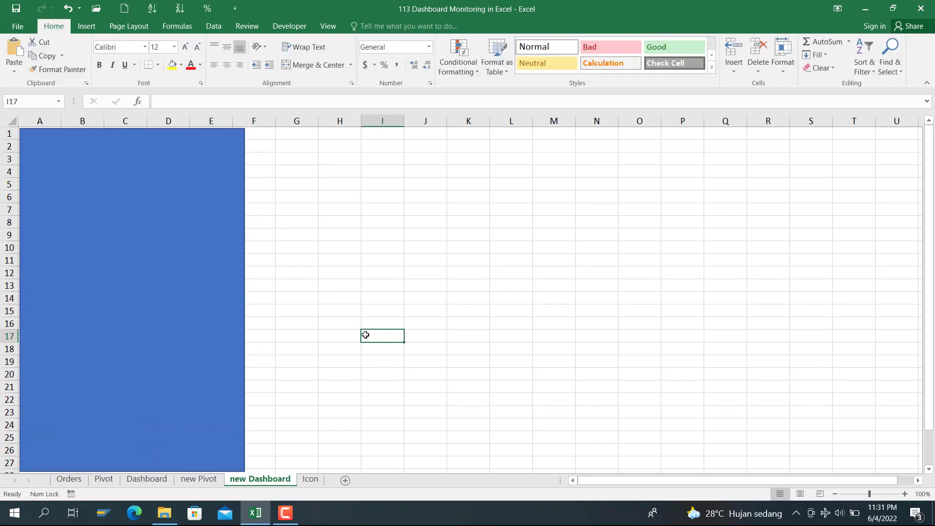
Step: Apply the preset shape style with white fill and black outline to the rectangle
left_click(102, 293)
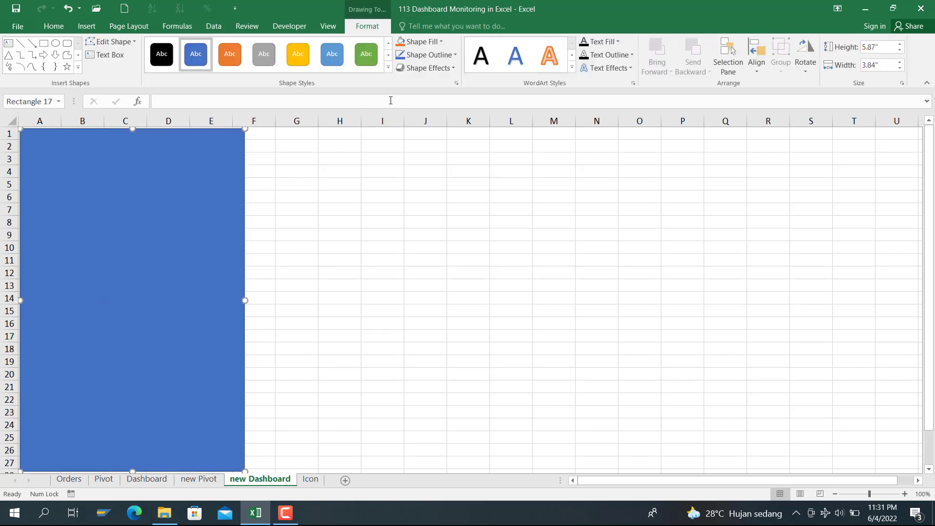
left_click(388, 42)
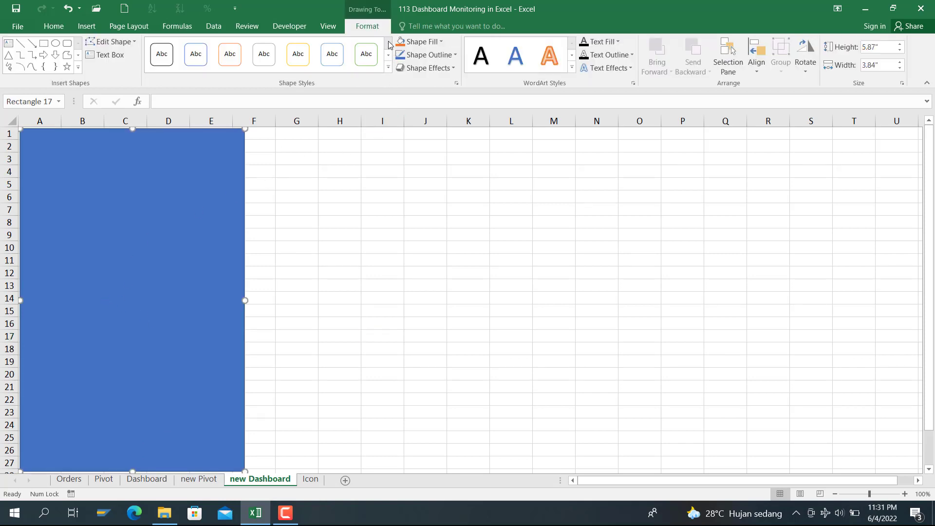
left_click(162, 55)
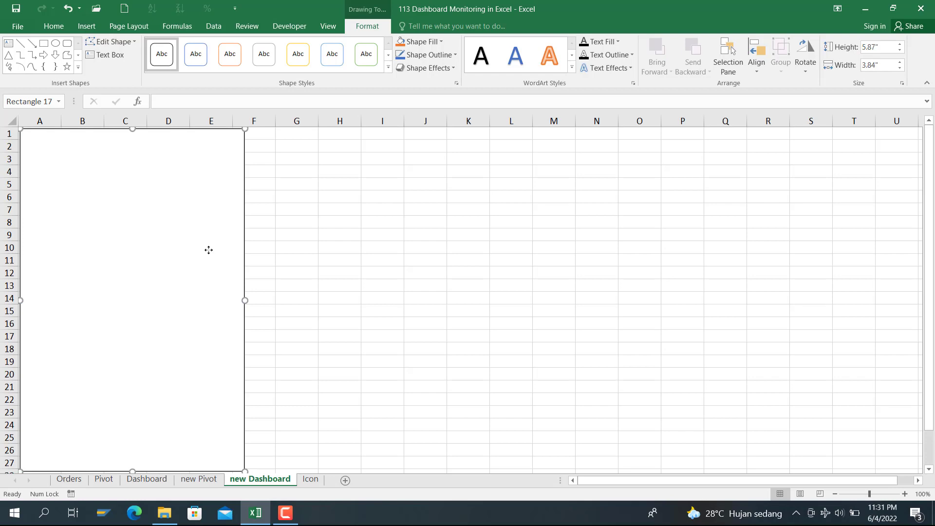
Step: Paste three copies of the outlined rectangle and line them up side by side beside the original, filling the sheet across to column U
left_click(340, 249)
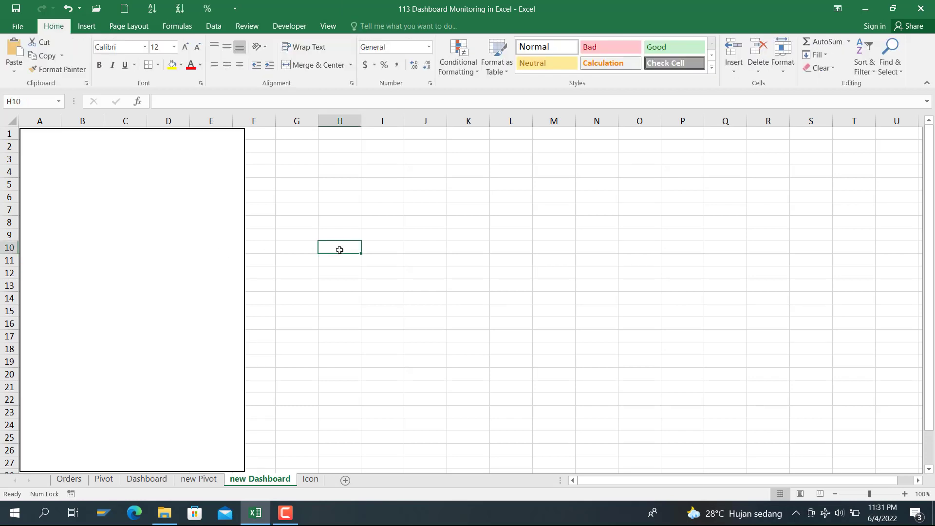
key("ctrl+v")
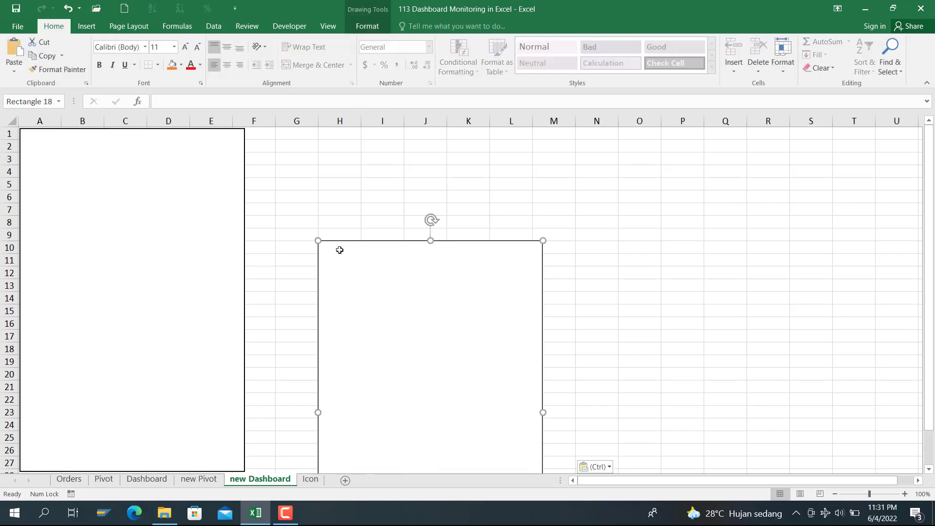
key("ctrl+v")
key("ctrl+v")
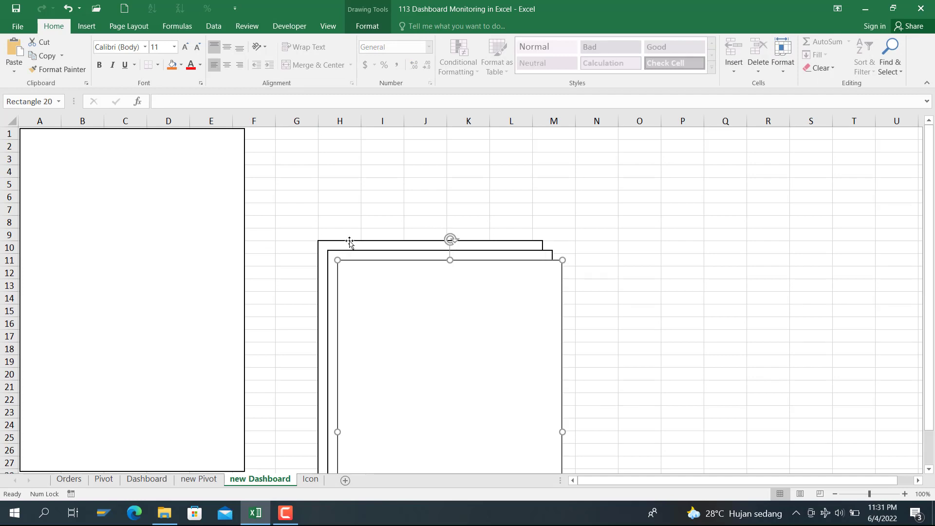
left_click_drag(349, 240, 275, 126)
left_click(389, 287)
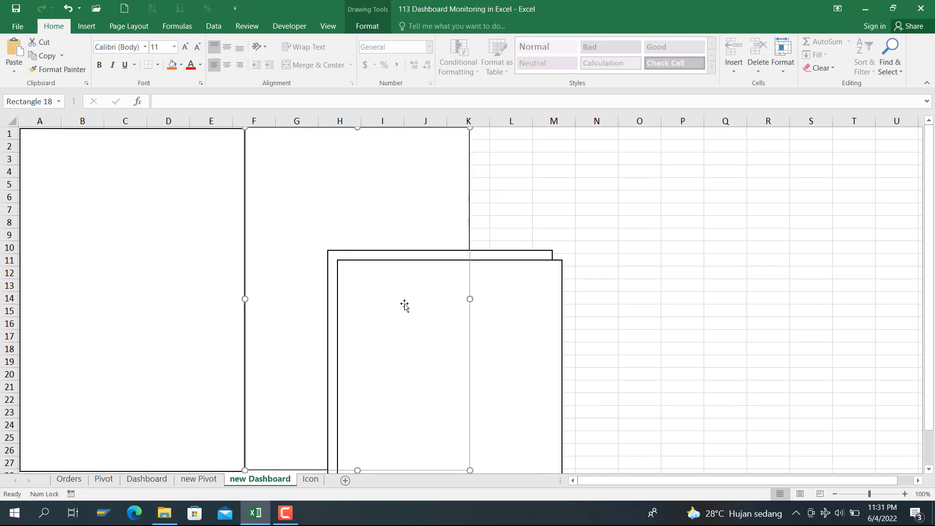
left_click_drag(508, 283, 628, 165)
left_click_drag(371, 326, 739, 182)
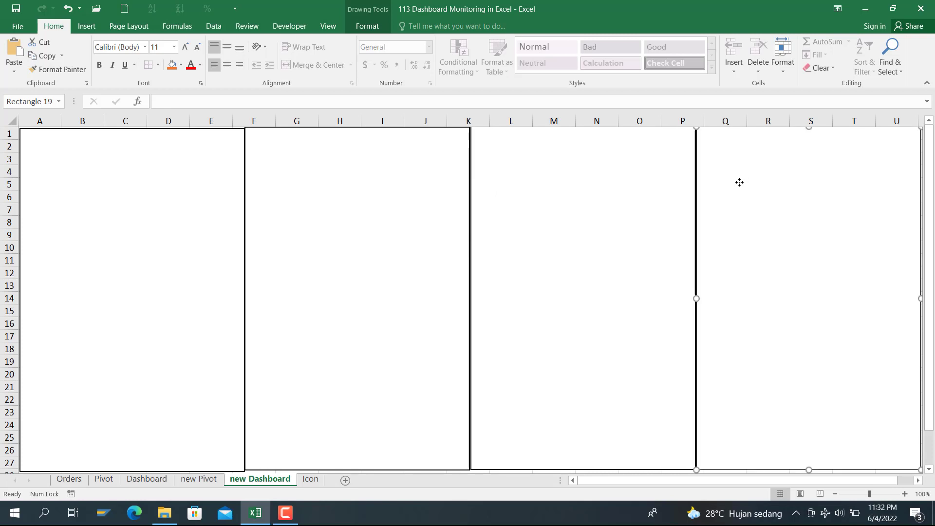
Step: Fine-tune the position of the second rectangle so it sits flush against the first
left_click(421, 231)
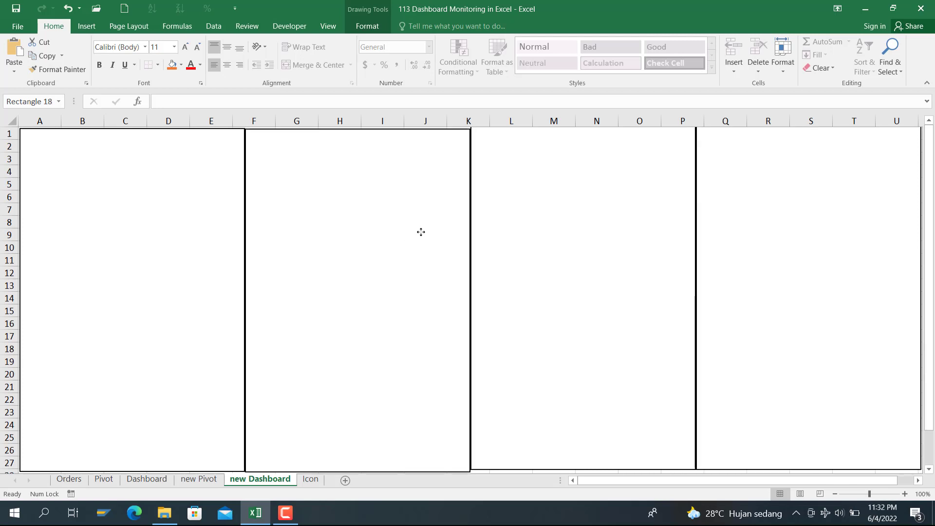
left_click_drag(421, 232, 419, 230)
left_click(123, 261)
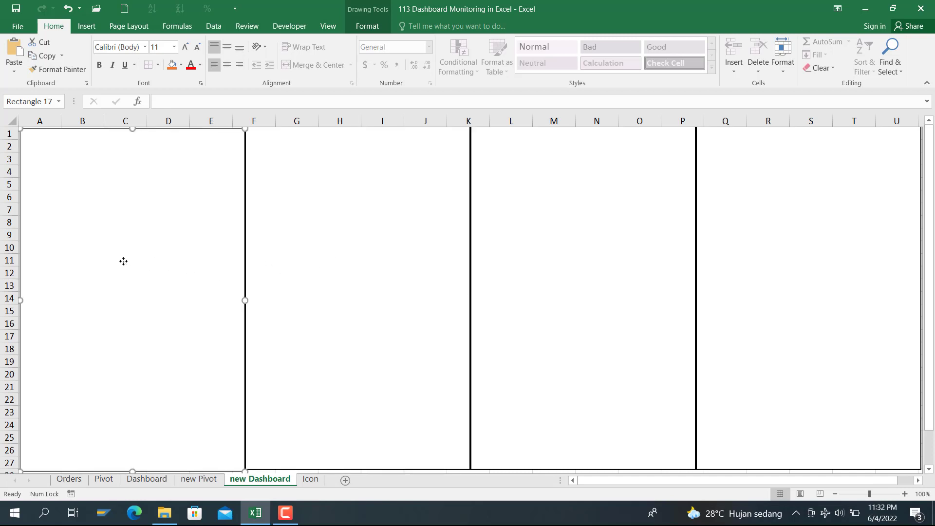
Step: Shorten the second rectangle to end at the top of row 14 and place a copy of it directly below
left_click(326, 317)
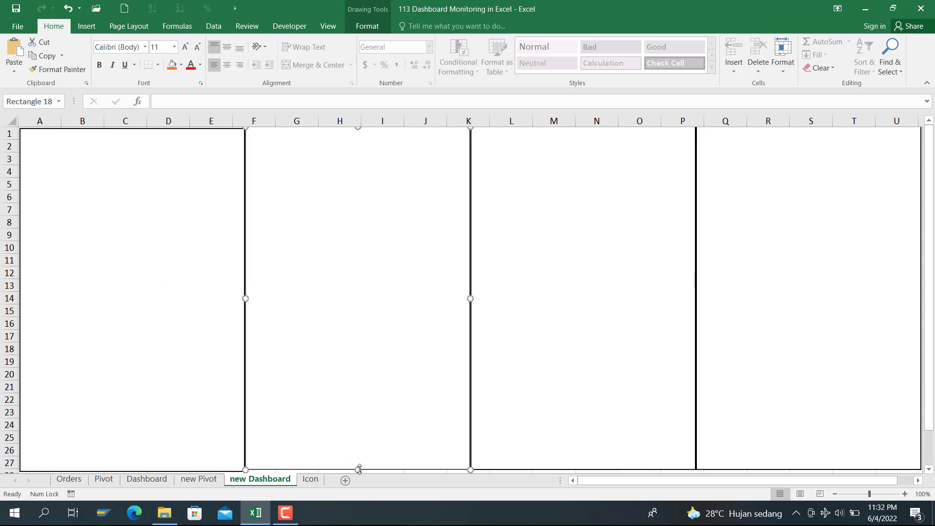
left_click_drag(359, 469, 379, 296)
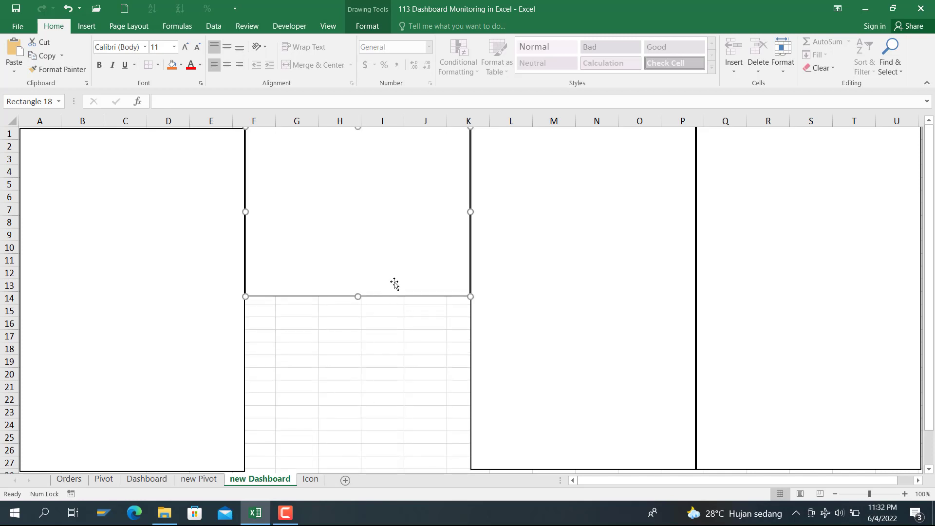
left_click(374, 348)
key("ctrl+v")
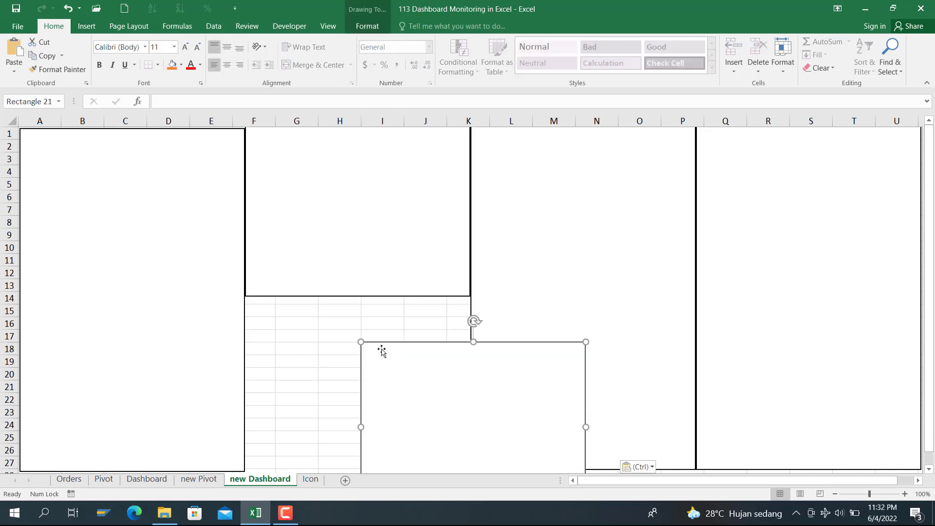
left_click_drag(382, 351, 265, 307)
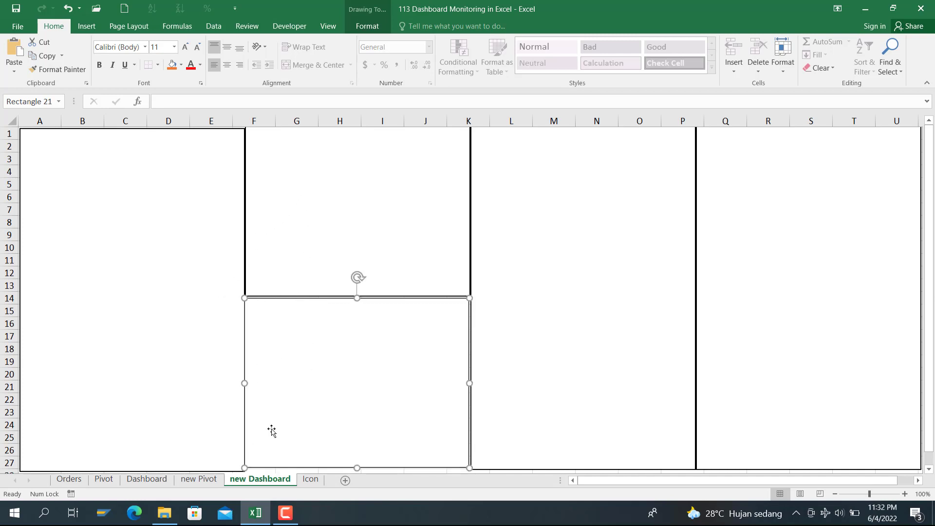
Step: Select both stacked rectangles in the second column and stretch them together until the lower one ends level with the first rectangle
left_click(310, 266)
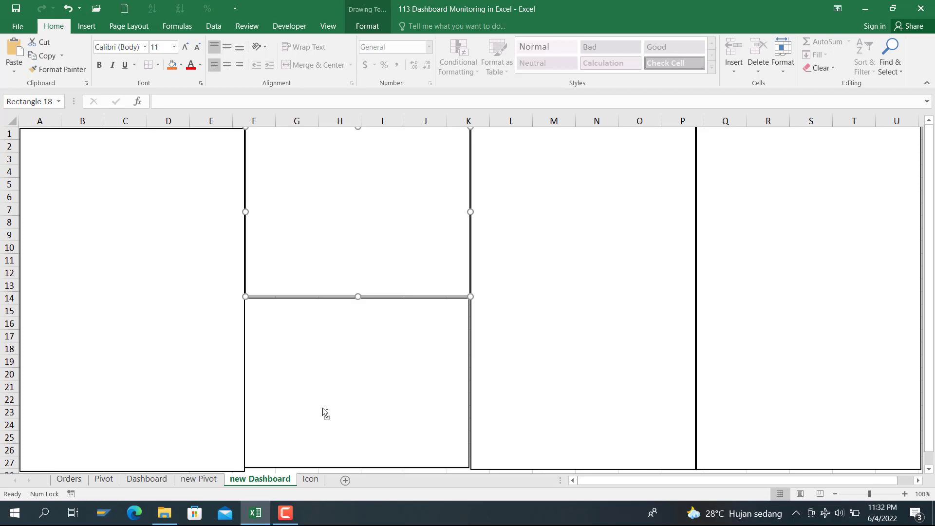
left_click(343, 394, "shift")
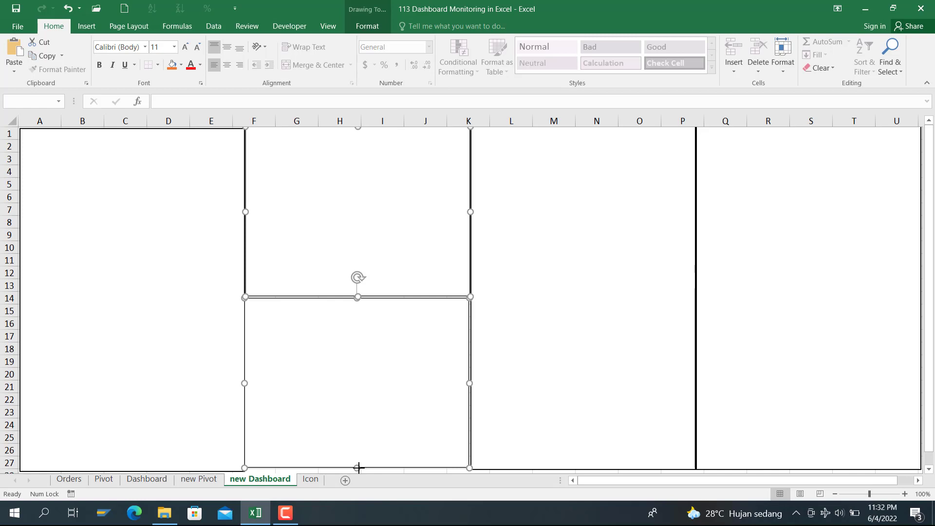
left_click_drag(358, 467, 372, 432)
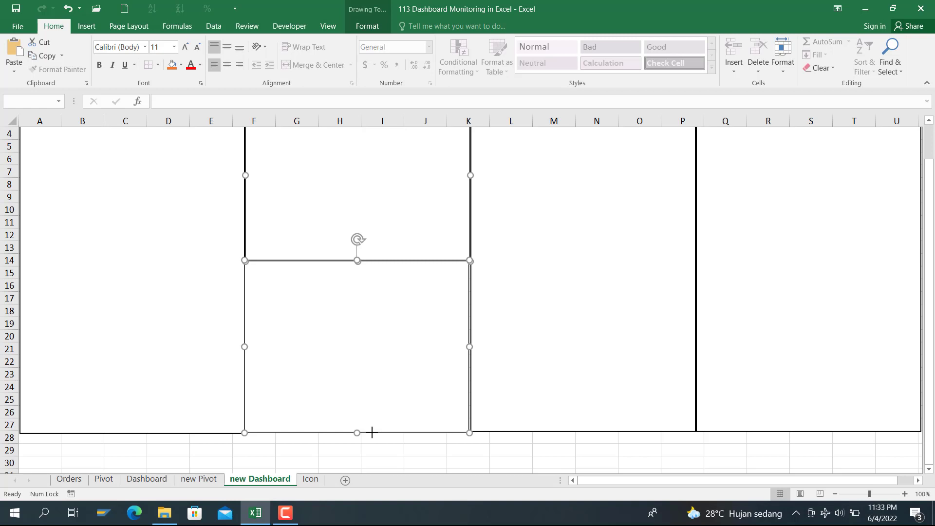
left_click(357, 449)
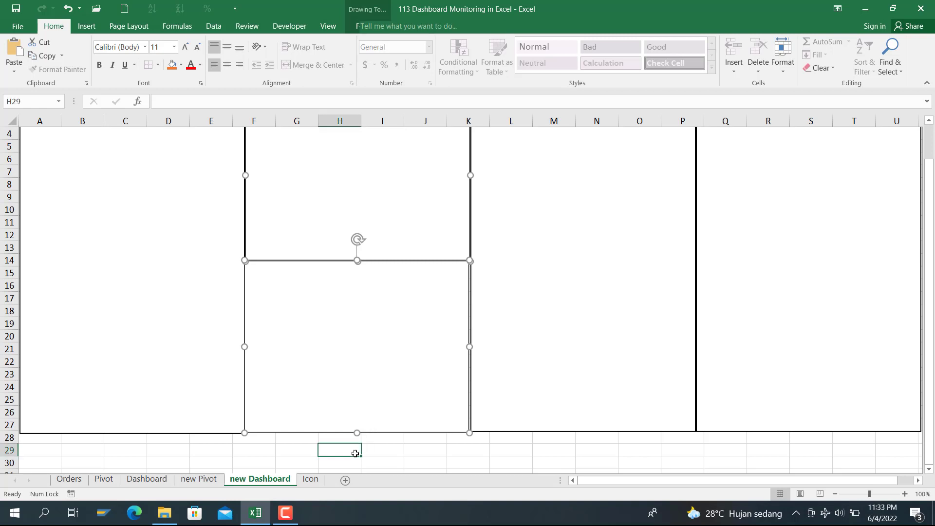
Step: Nudge the lower stacked rectangle down and the upper one left so their edges meet each other and the first rectangle
left_click(367, 387)
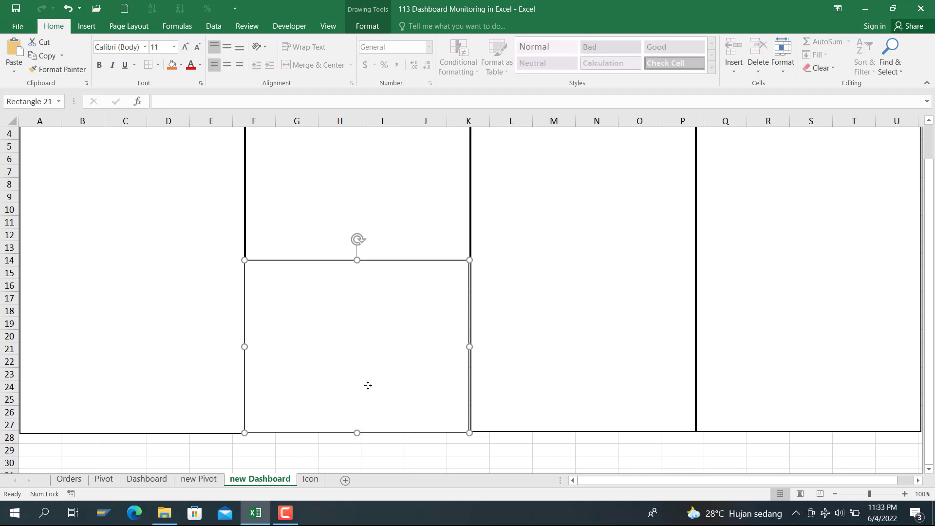
key("Down")
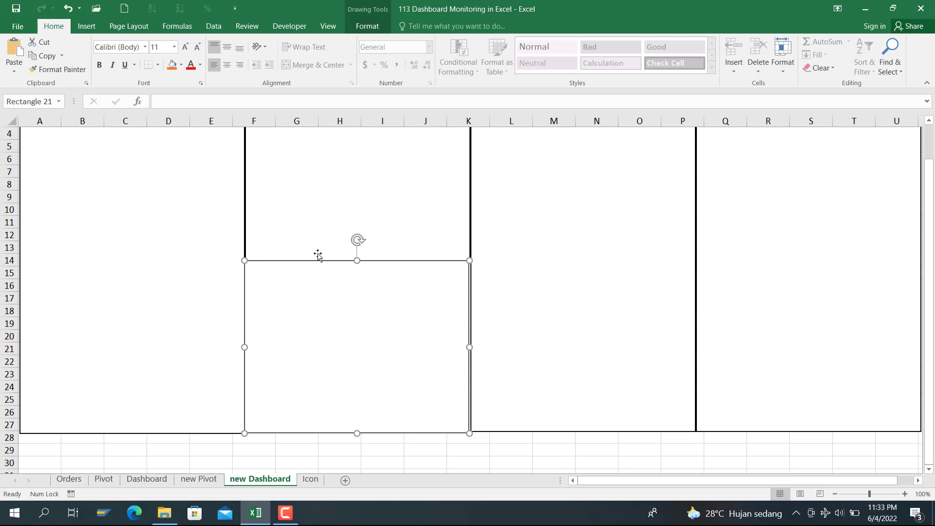
left_click(337, 204)
key("Left")
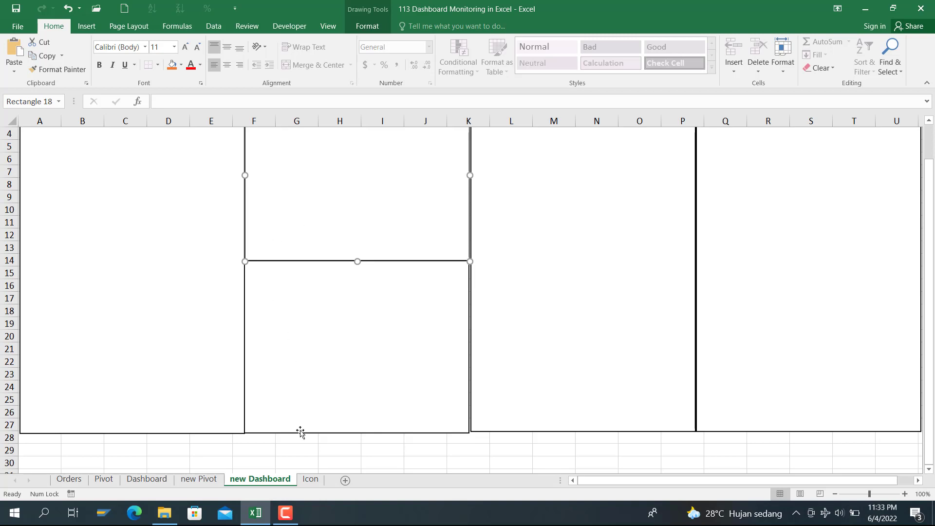
left_click(290, 451)
left_click(302, 415)
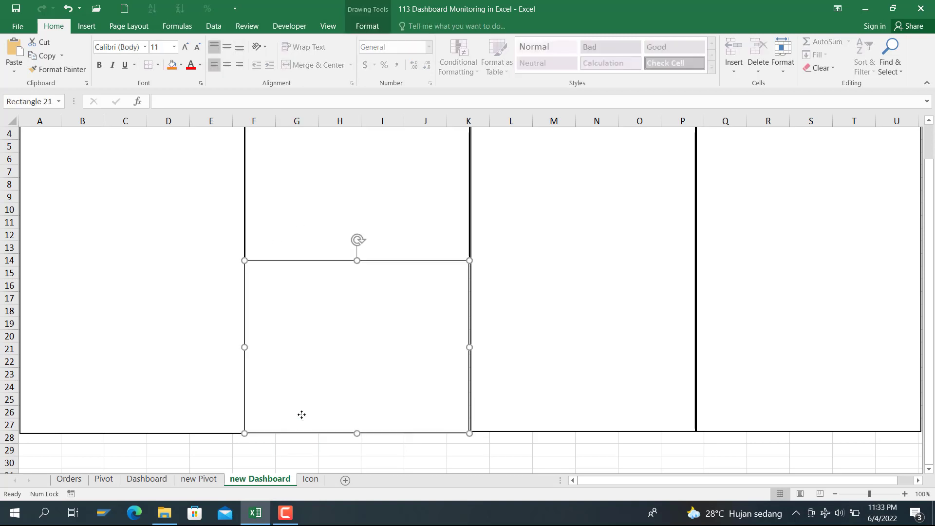
key("Down")
left_click(289, 461)
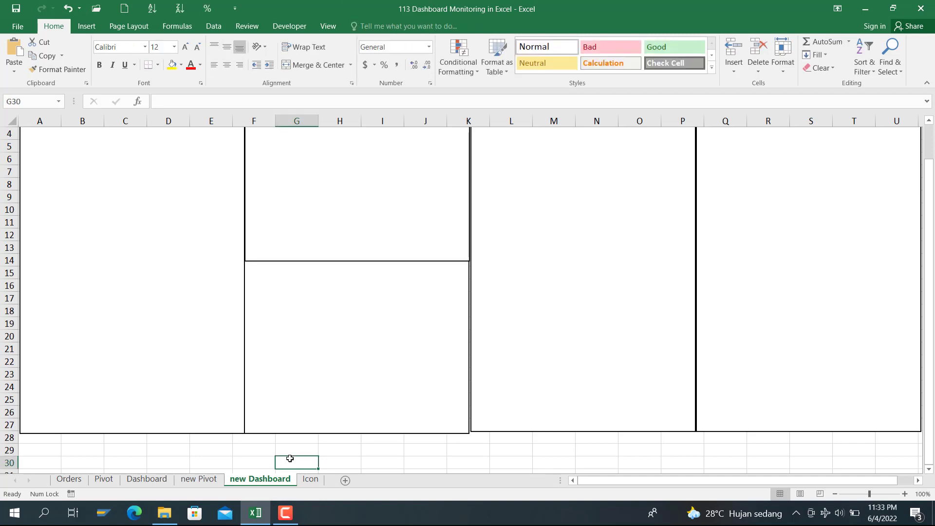
Step: Nudge the lower stacked rectangle in the second column right so its side edges line up with the upper one
scroll(294, 460, "up", 1)
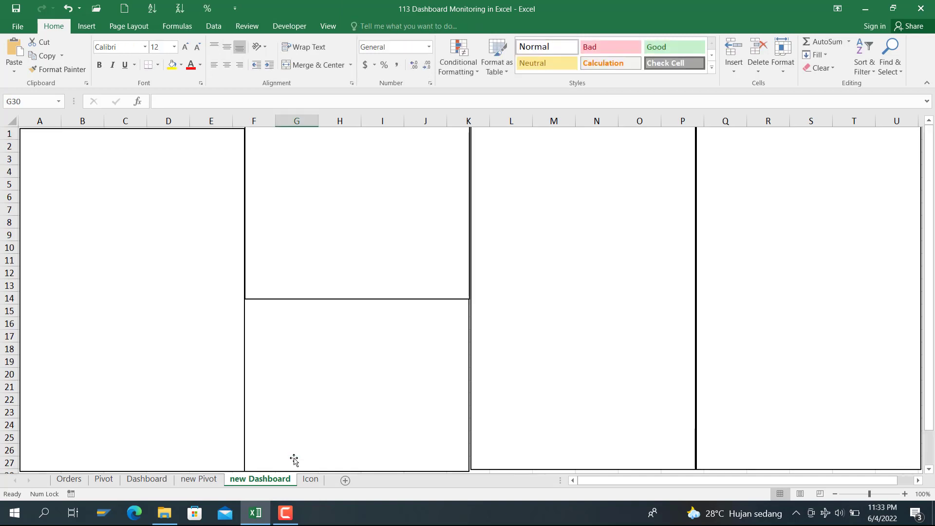
left_click(389, 378)
key("Right")
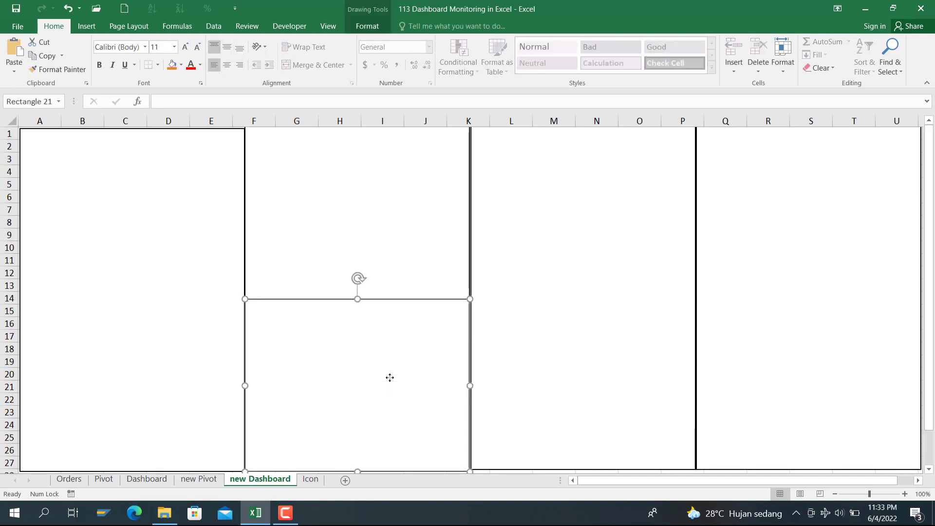
left_click(387, 223)
scroll(436, 336, "down", 2)
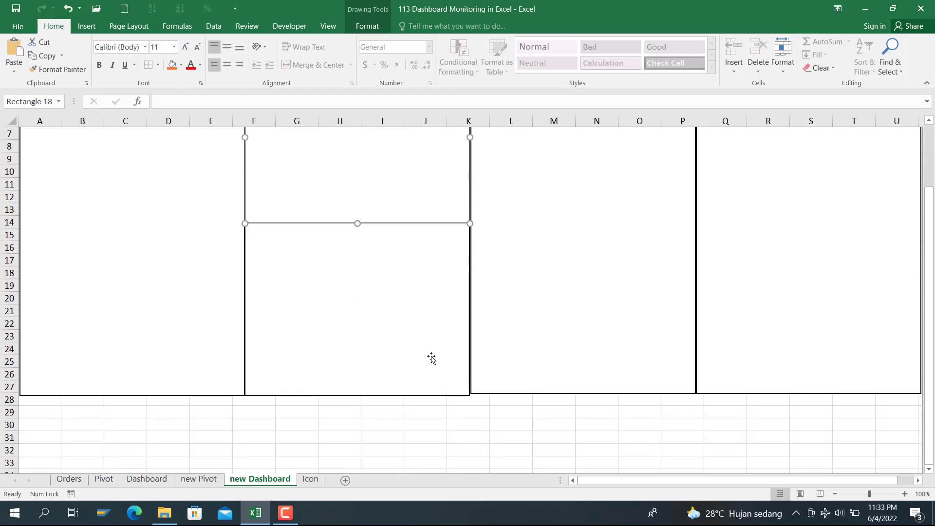
left_click(398, 436)
scroll(398, 436, "up", 2)
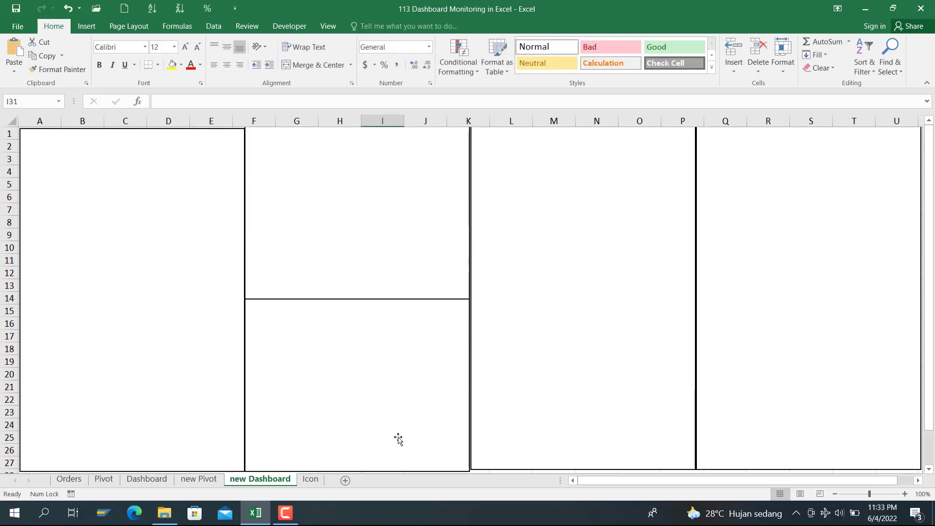
Step: Nudge the third column's tall rectangle left so it sits flush against the second column
left_click(538, 293)
key("Left")
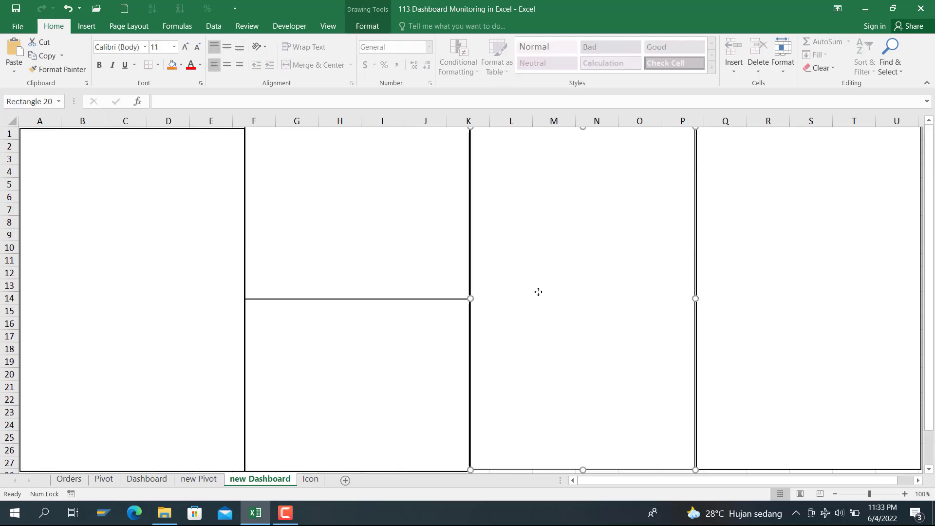
scroll(538, 292, "down", 2)
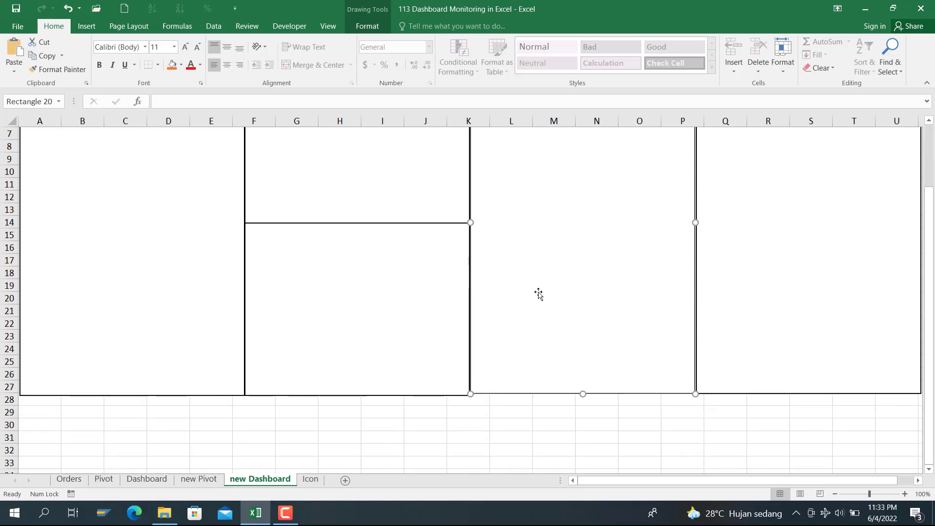
scroll(593, 392, "up", 1)
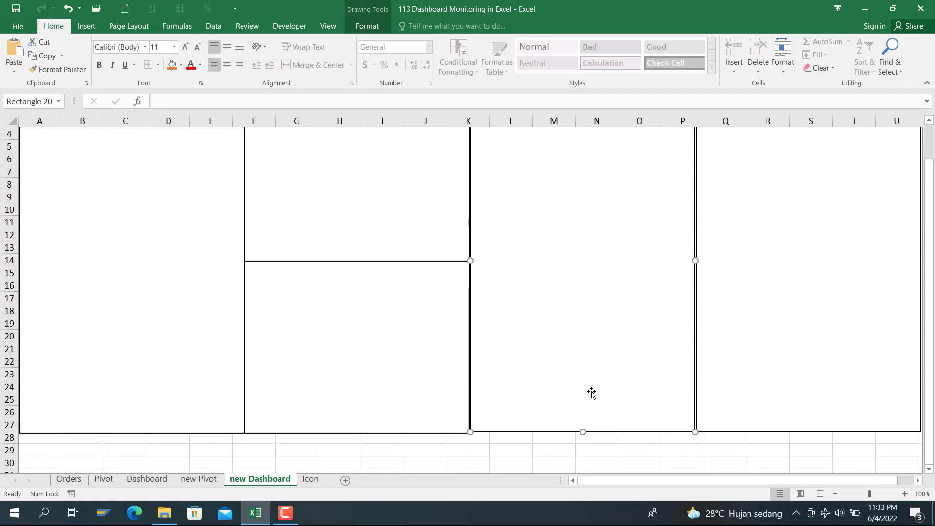
scroll(582, 432, "up", 1)
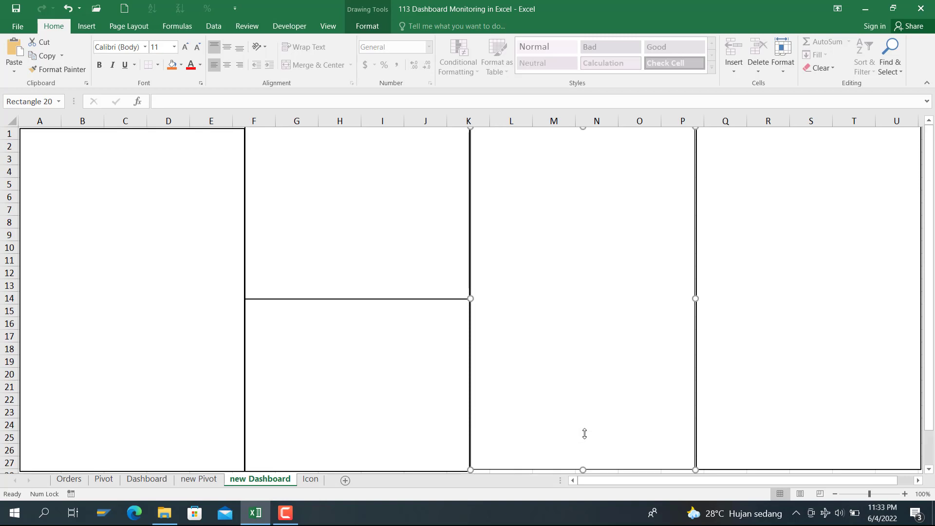
Step: Shorten the third column's rectangle to end at the bottom of row 6 and space three copies below it down to row 27
left_click_drag(582, 469, 584, 202)
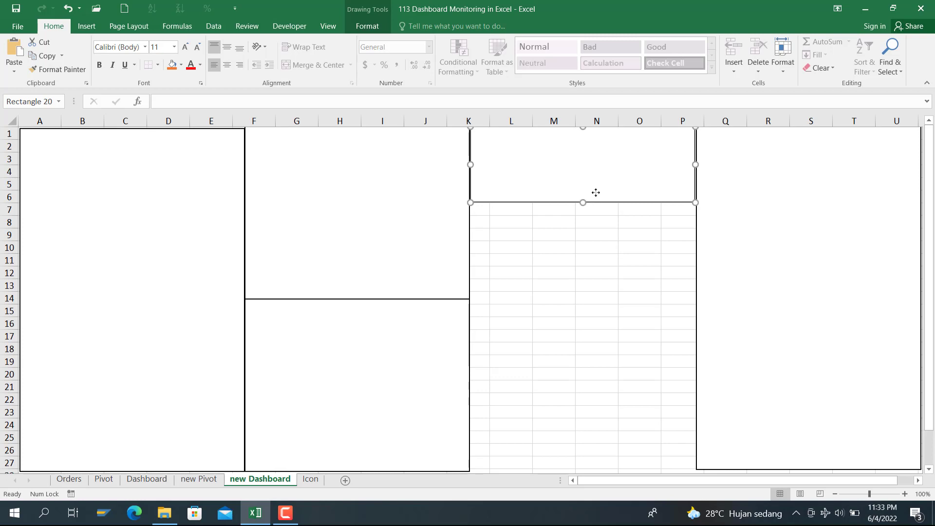
left_click(584, 263)
key("ctrl+v")
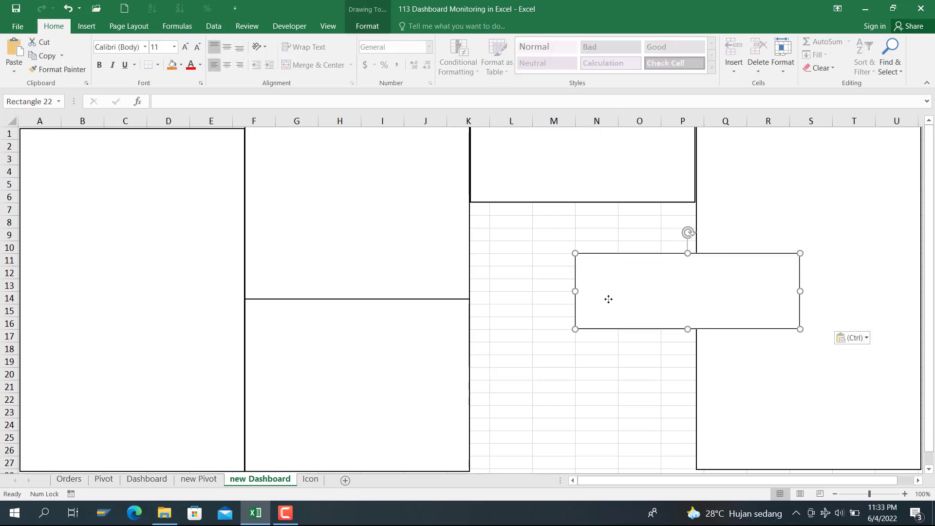
left_click_drag(607, 298, 503, 254)
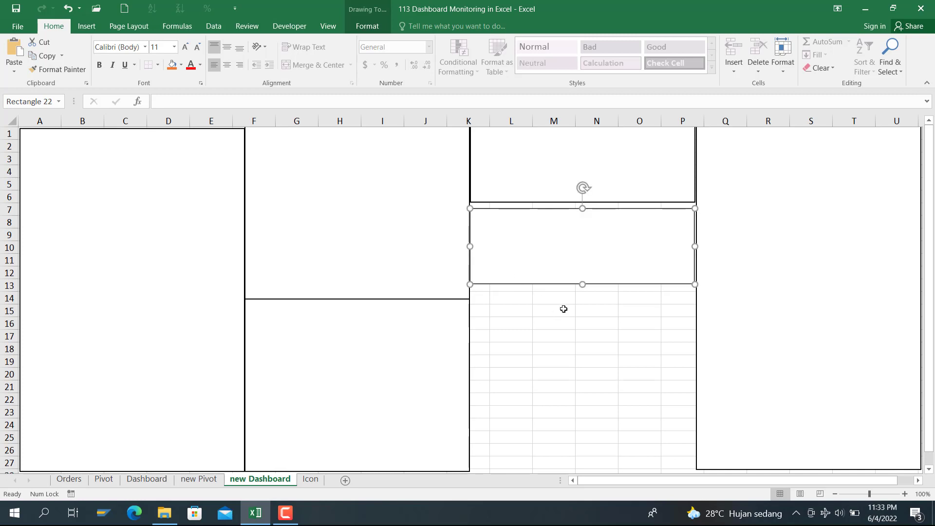
key("ctrl+v")
left_click_drag(560, 256, 555, 438)
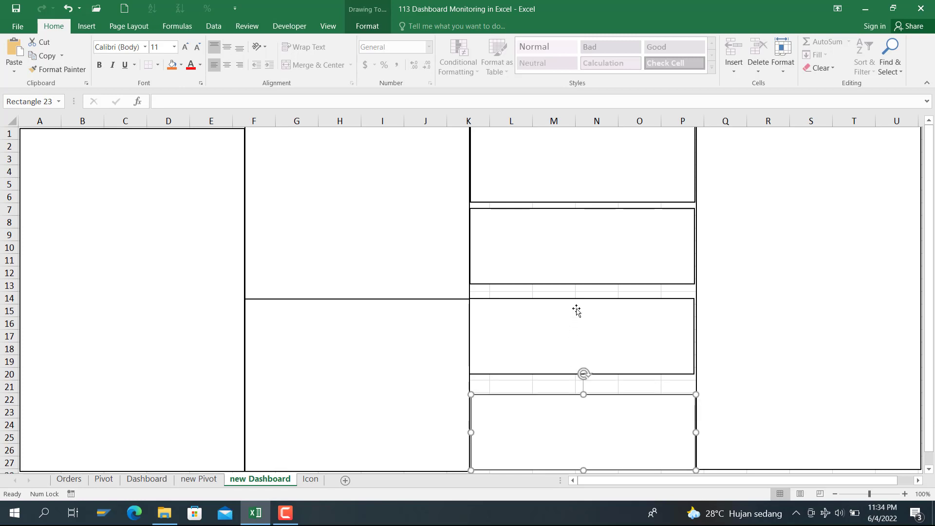
Step: Move the second rectangle in the third column down slightly to even out the gaps between the stacked rectangles
mouse_move(572, 255)
left_mouse_down()
mouse_move(572, 266)
mouse_move(571, 258)
left_mouse_up()
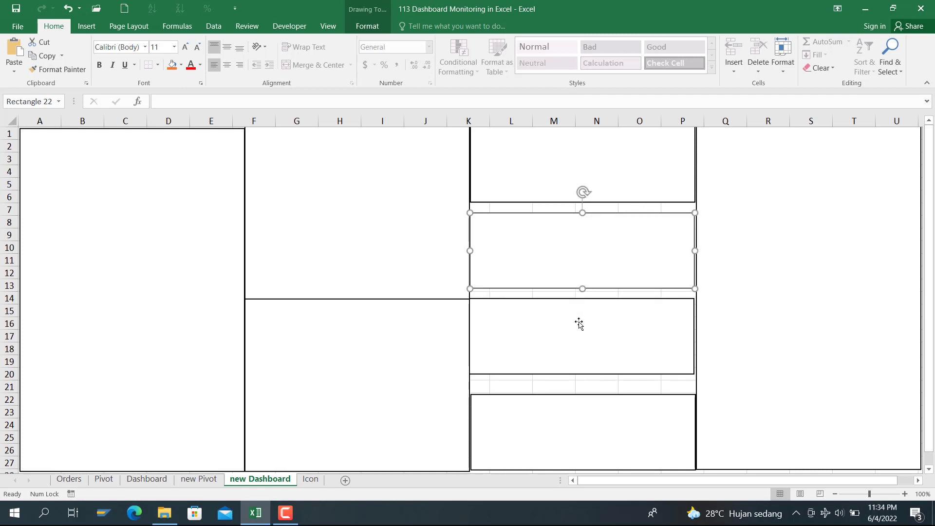
left_click(571, 412)
left_click(581, 338)
left_click(586, 265)
left_click(576, 196)
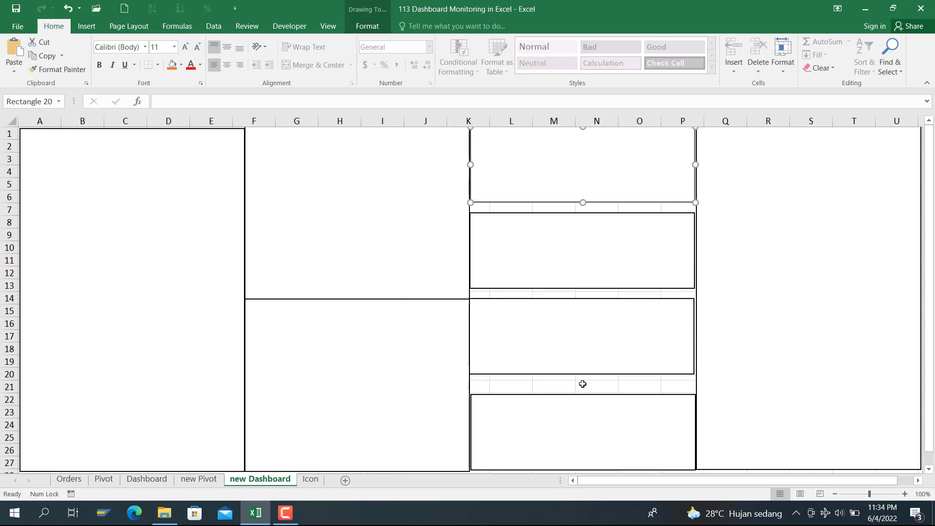
Step: Select all four rectangles in the third column and increase their heights together to narrow the gaps between them
left_click(571, 417)
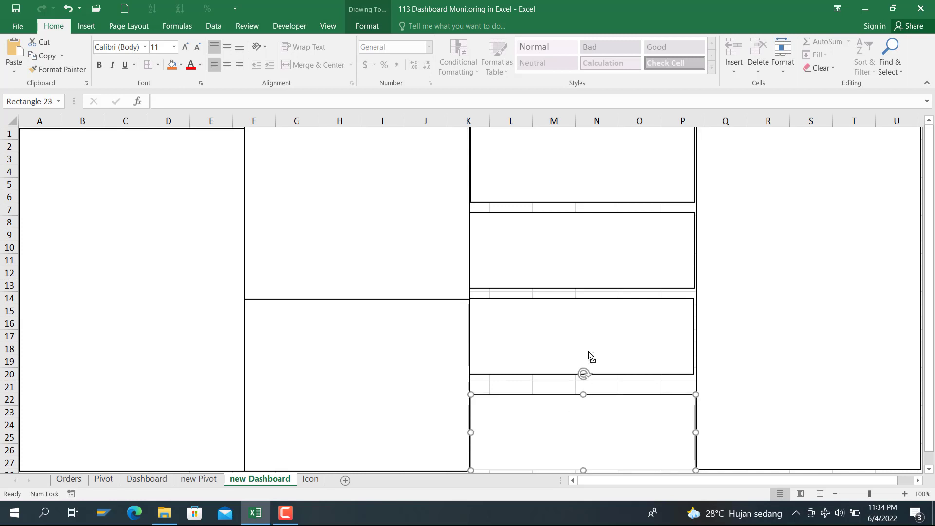
left_click(589, 334, "shift")
left_click(587, 252, "shift")
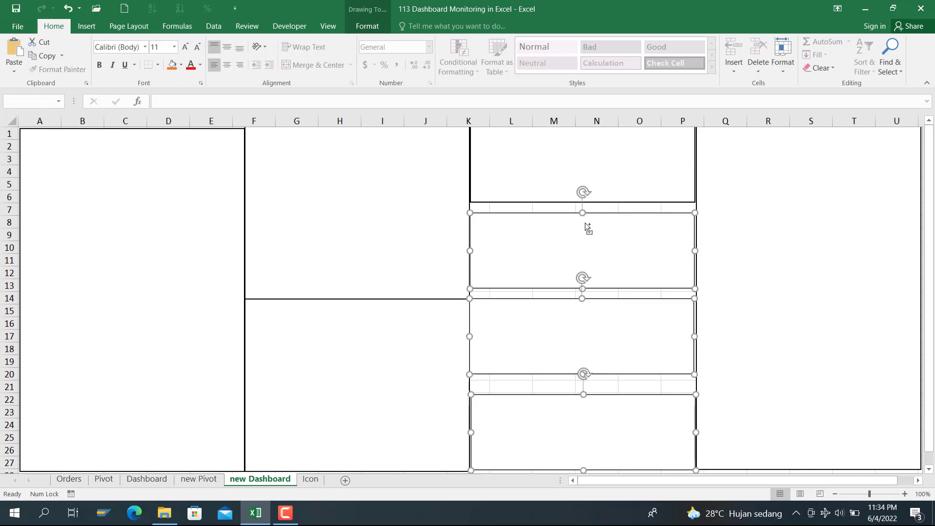
left_click(579, 169, "shift")
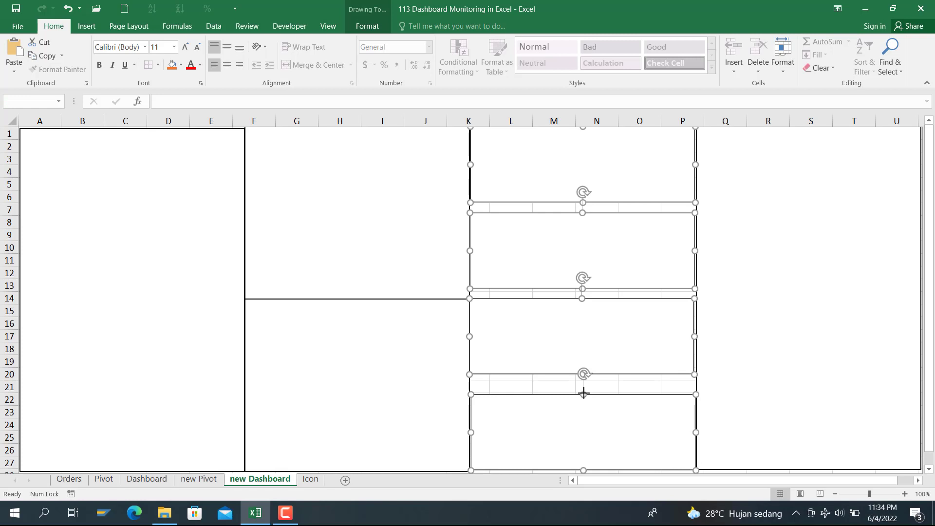
left_click_drag(583, 393, 582, 385)
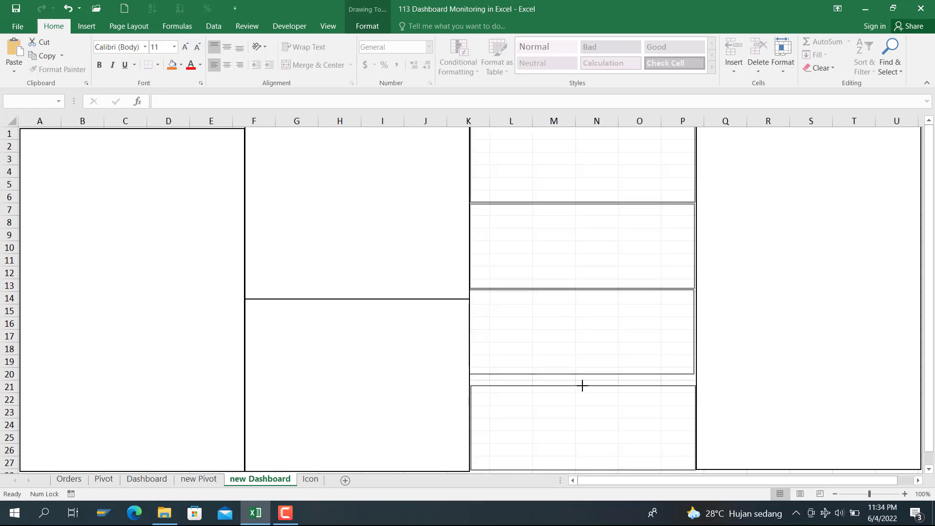
left_click_drag(583, 386, 582, 385)
left_click(401, 263)
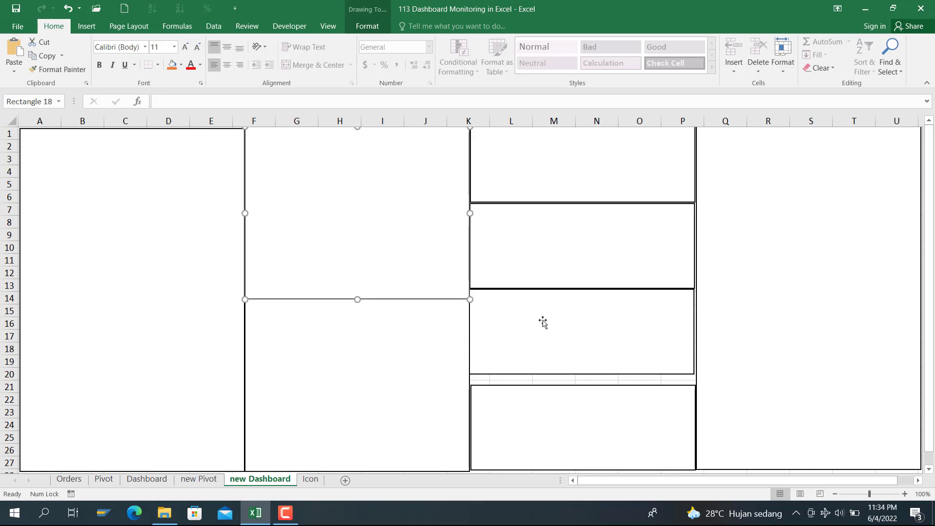
Step: Move the third column's two middle rectangles down against the ones below and align the top rectangle with the top of row 1
left_click(544, 323)
left_click_drag(545, 324, 545, 333)
left_click_drag(559, 273, 559, 279)
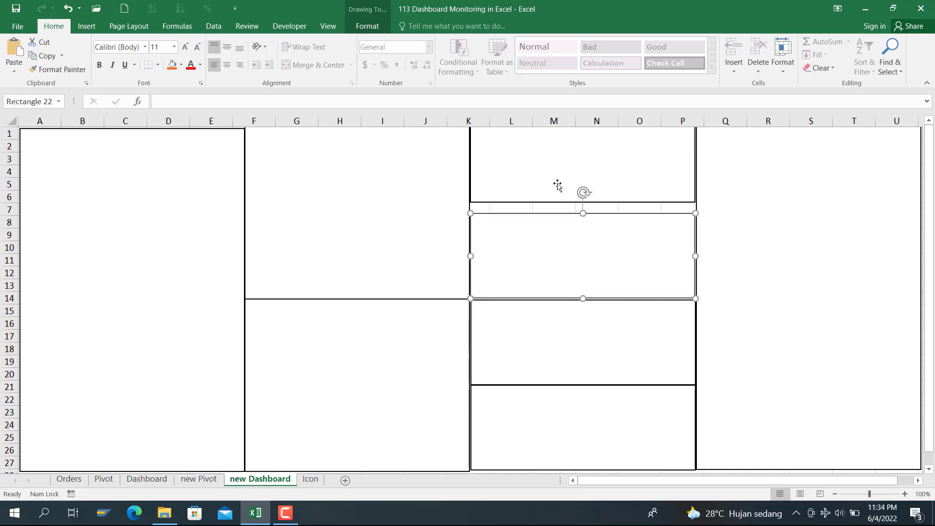
left_click_drag(557, 184, 567, 168)
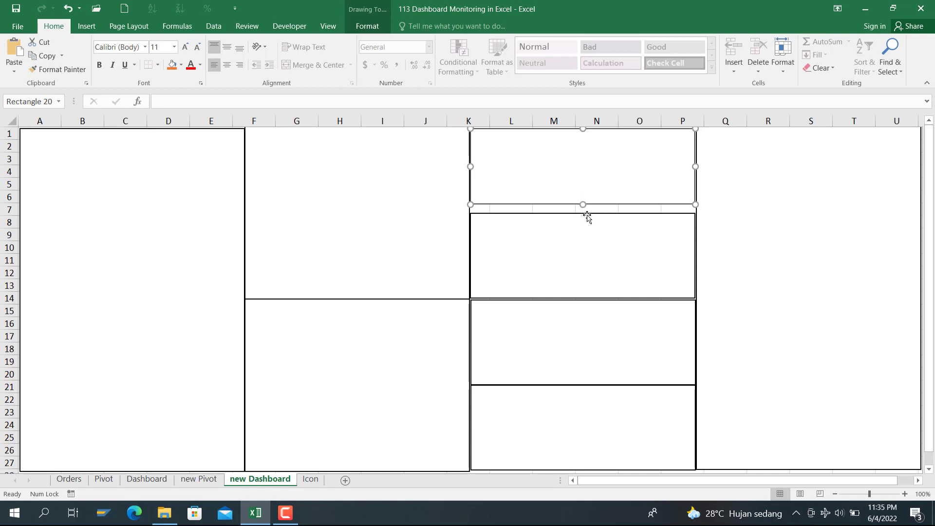
left_click(578, 238, "ctrl")
left_click(550, 383, "ctrl")
left_click(555, 411, "ctrl")
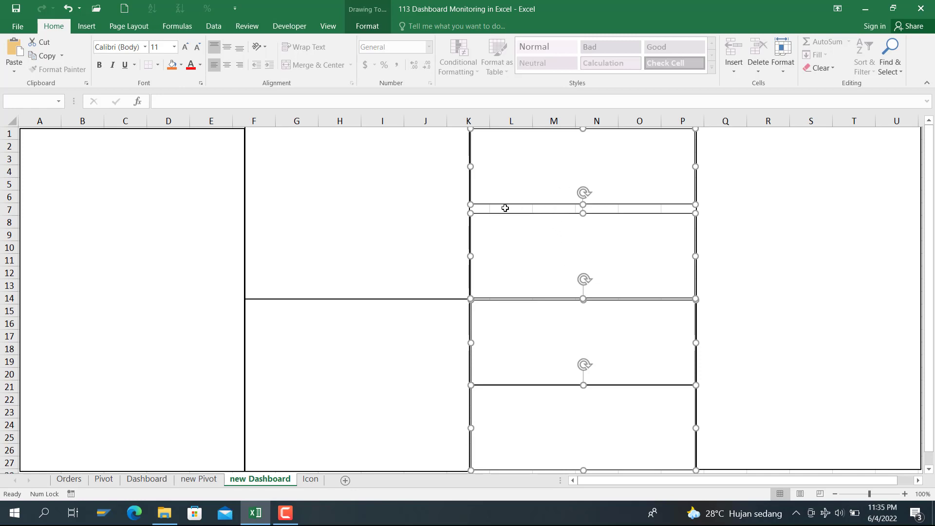
left_click(405, 206)
Step: Extend the top rectangle of the third column downward until it meets the second one
left_click(593, 195)
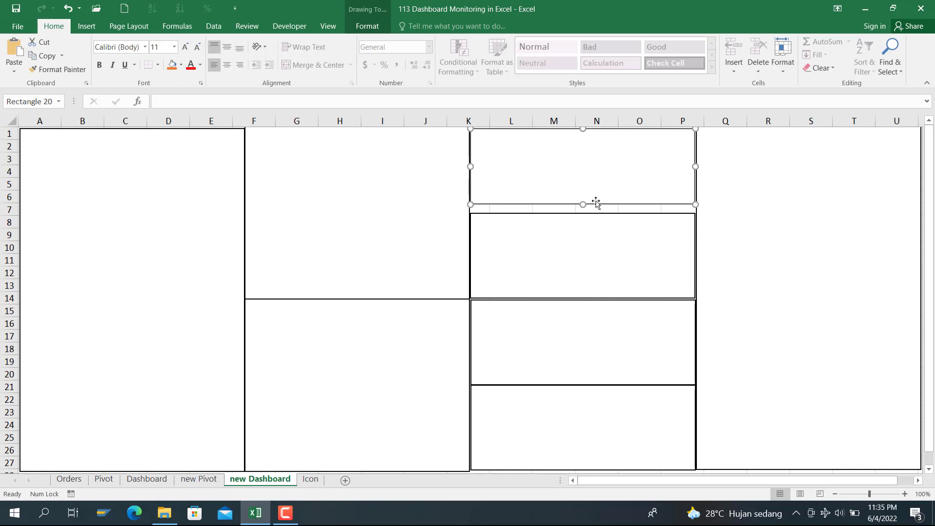
left_click_drag(584, 204, 585, 213)
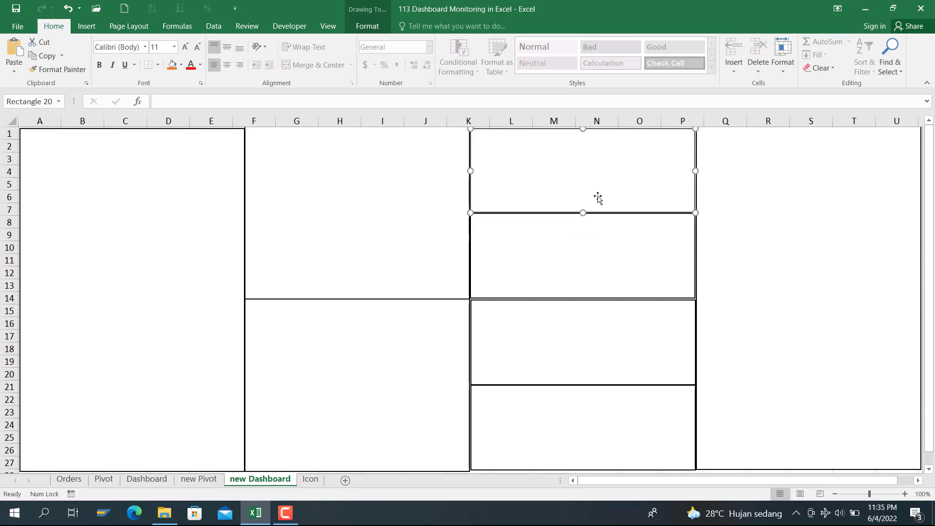
Step: Shorten the fourth column's rectangle to end at the bottom of row 7 and place a copied rectangle directly below it
left_click(786, 287)
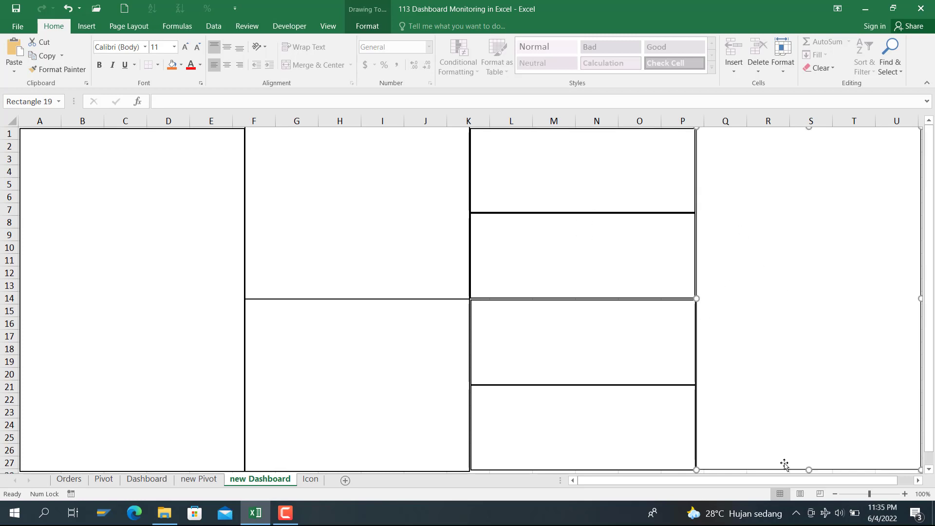
left_click_drag(808, 470, 789, 201)
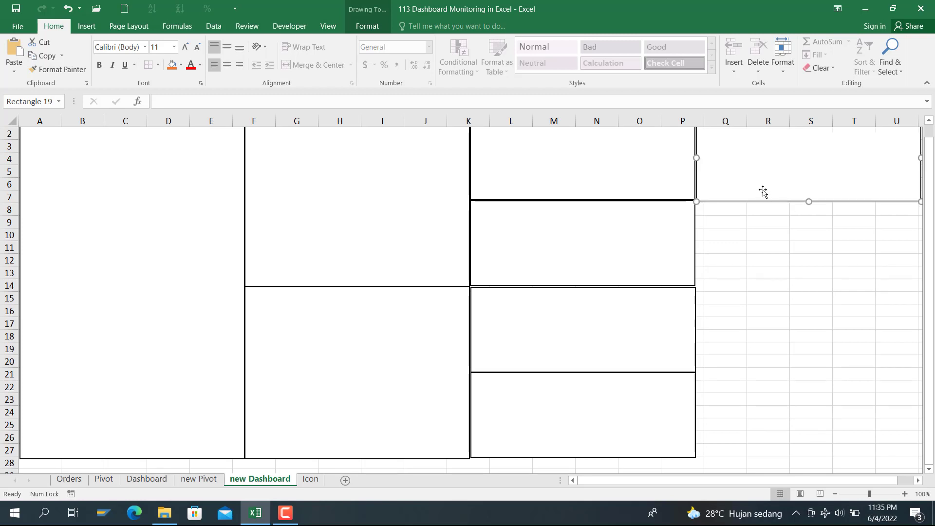
left_click(758, 258)
key("ctrl+v")
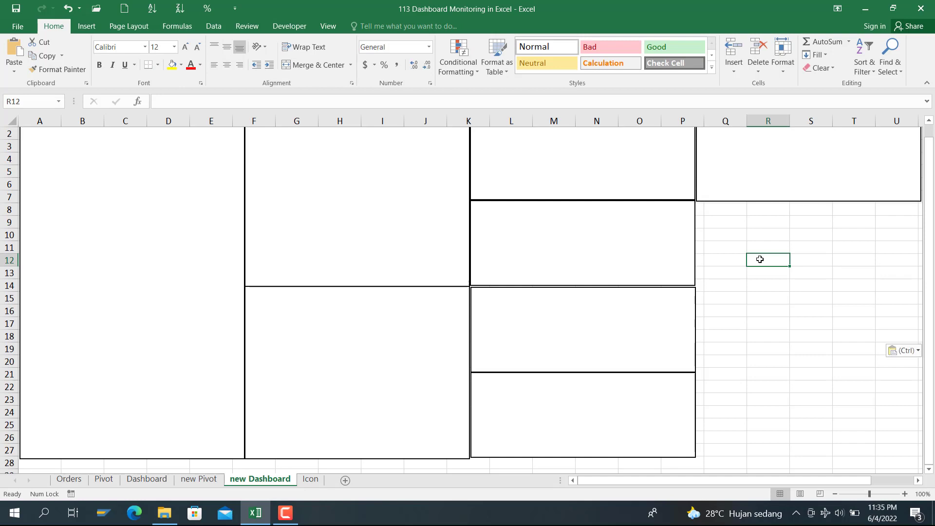
left_click_drag(789, 299, 741, 248)
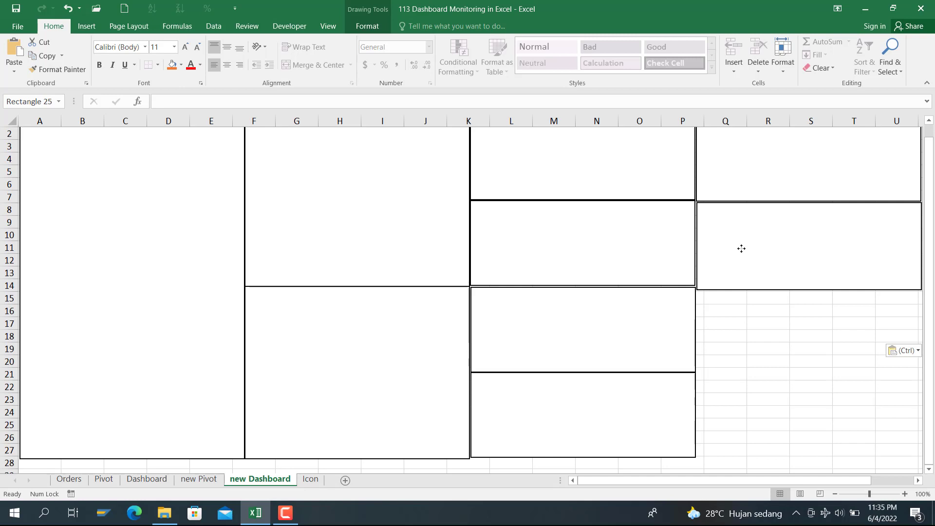
left_click_drag(741, 248, 740, 247)
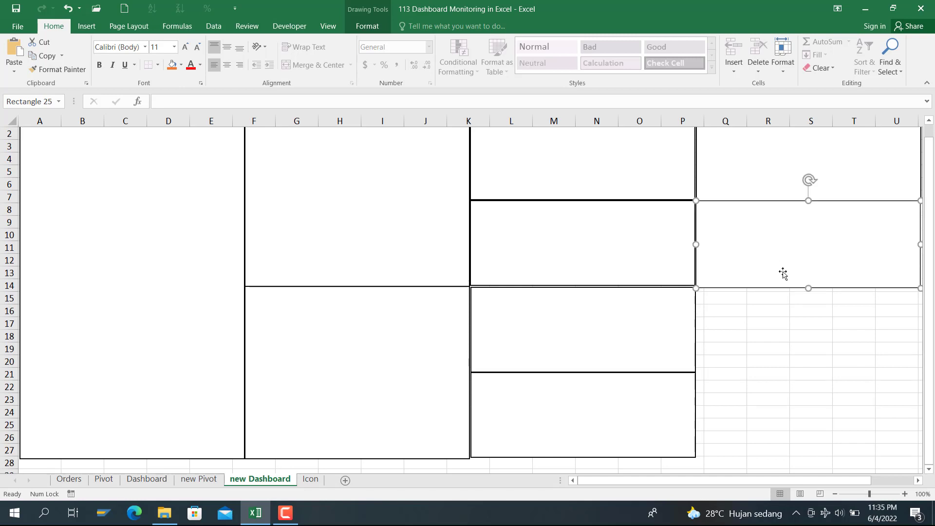
Step: Shorten the fourth column's second rectangle to end in row 11 and place a copy of it just below
left_click_drag(809, 288, 803, 250)
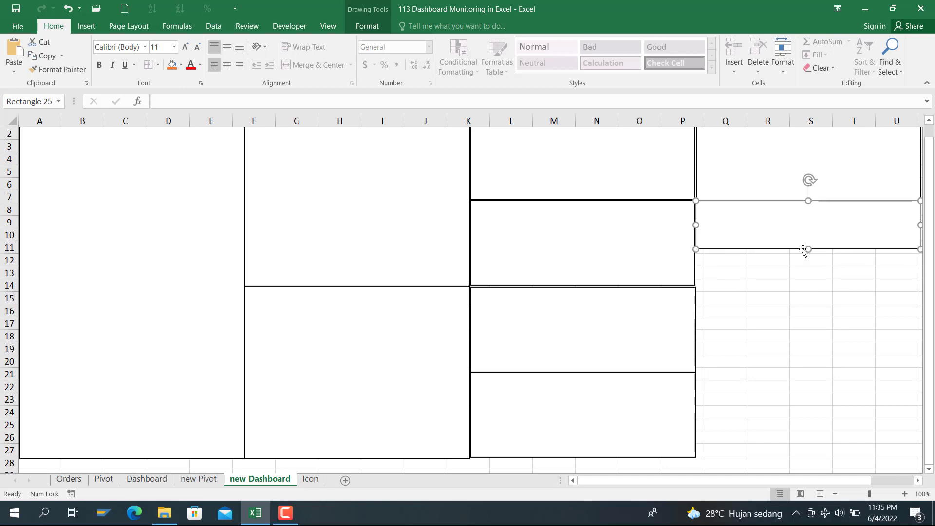
left_click(796, 258)
left_click(787, 235)
key("ctrl+c")
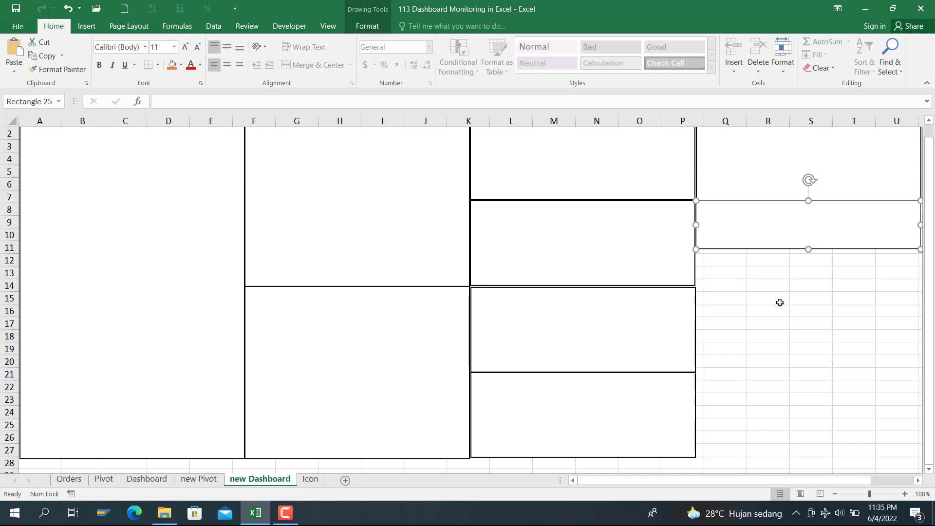
left_click(779, 302)
key("ctrl+v")
left_click_drag(761, 302, 740, 284)
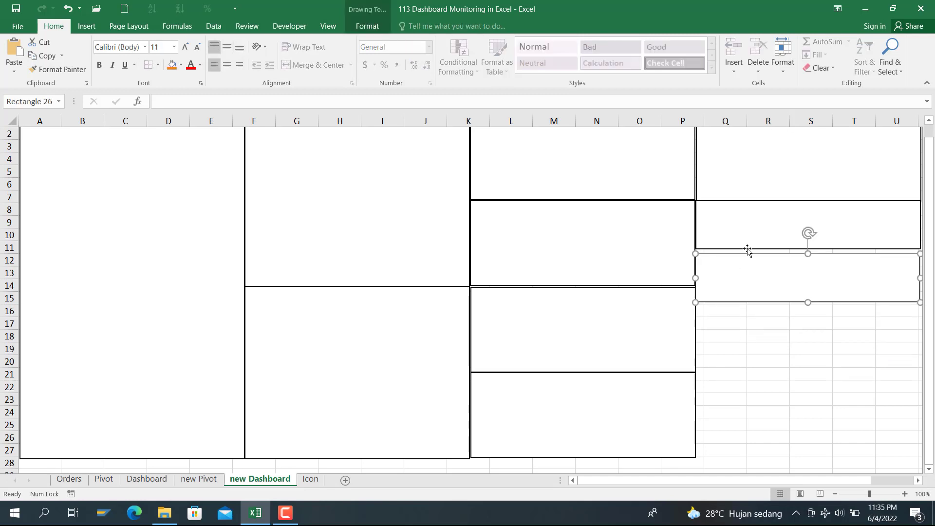
Step: Select both short rectangles in the fourth column and reduce their heights together to fit beside the third column's second rectangle
left_click(754, 230, "shift")
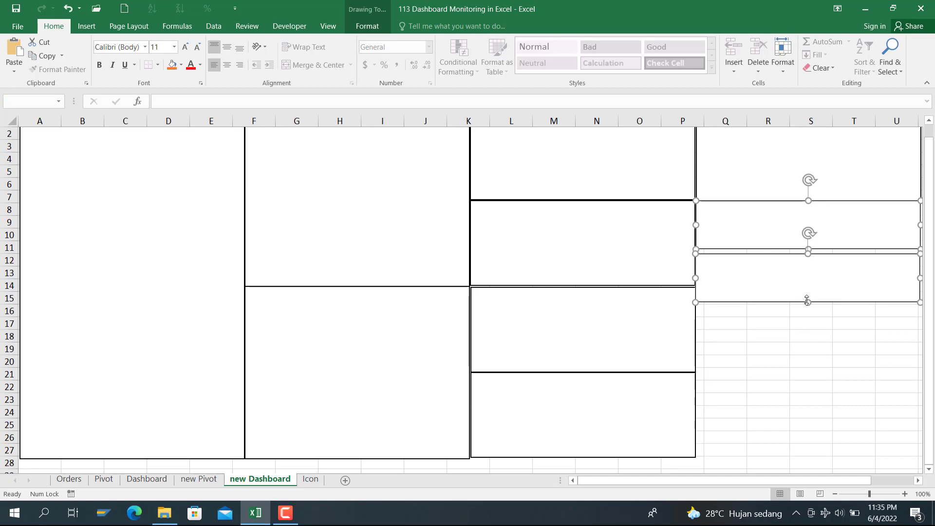
left_click_drag(807, 301, 787, 271)
left_click(777, 351)
Step: Reposition the two short rectangles so their edges meet, and nudge the upper one right to line up with the fourth column's top rectangle
left_click(786, 293)
left_click_drag(787, 224, 787, 222)
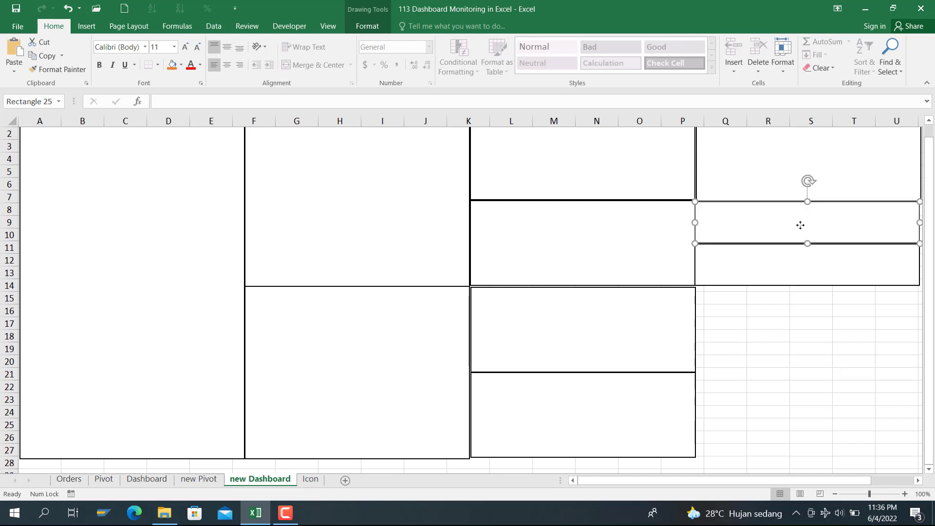
key("Right")
key("Right")
key("Right")
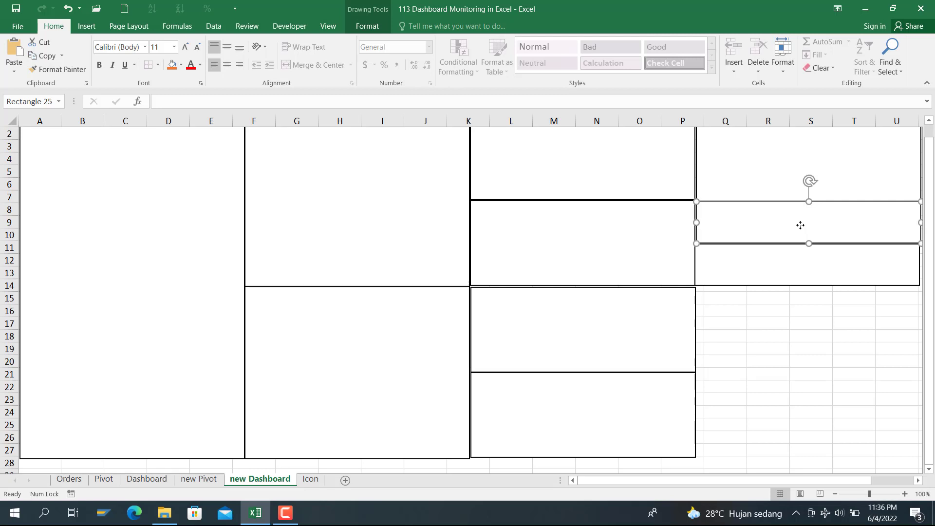
Step: Nudge the fourth column's lower short rectangle right until it lines up with the short rectangle above it
left_click(770, 280)
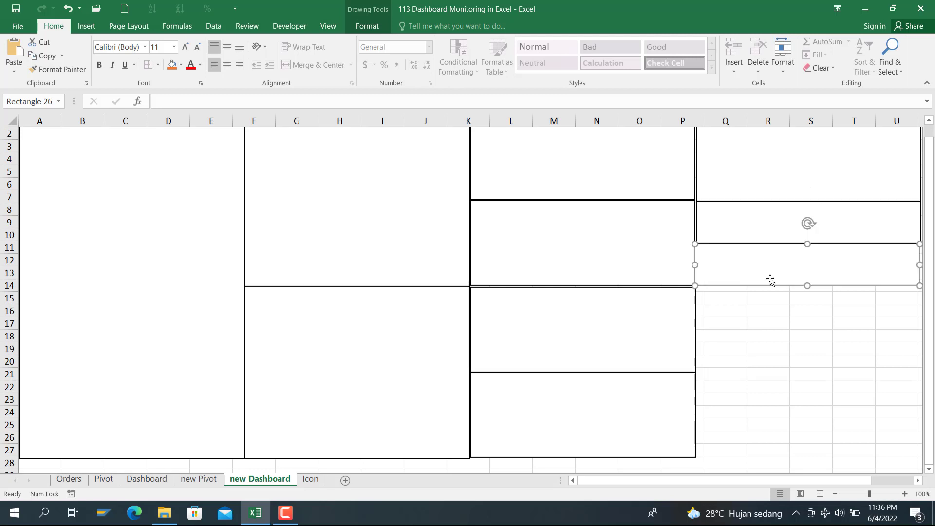
key("Right")
key("Right")
key("Right")
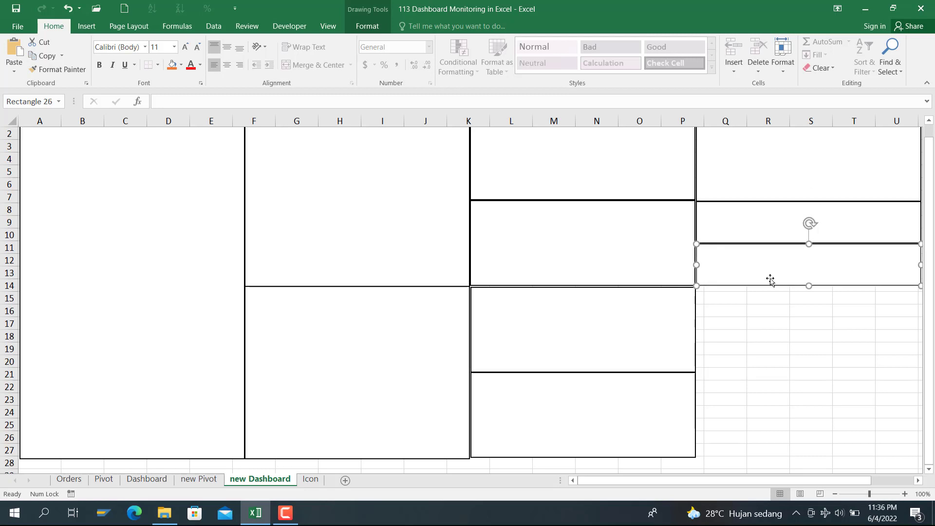
left_click(754, 348)
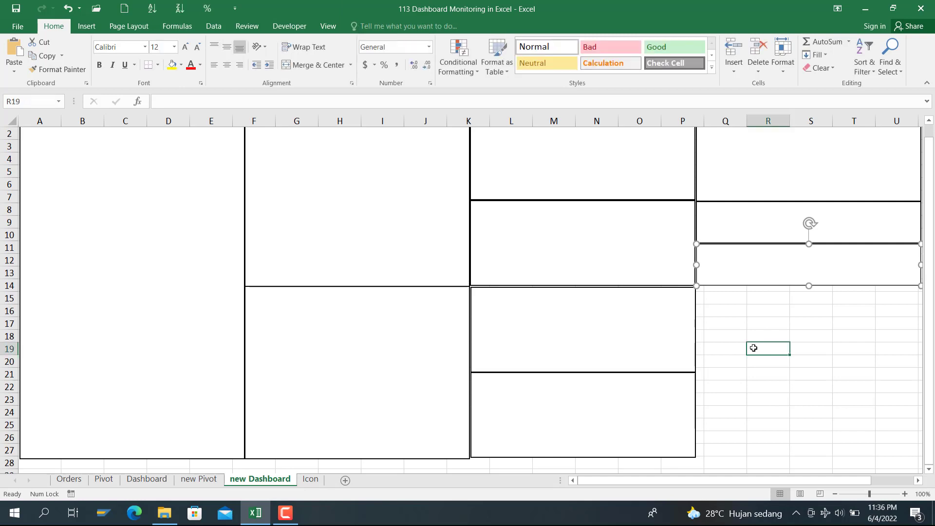
Step: Copy the fourth column's lowest rectangle, place the copy directly below it, and extend it down to row 27
scroll(754, 348, "up", 1)
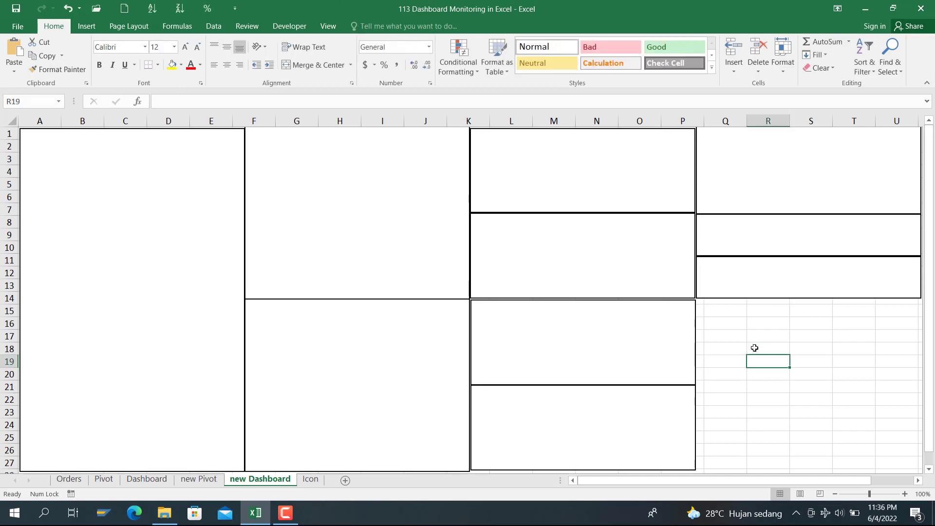
left_click(741, 277)
key("ctrl+c")
left_click(745, 333)
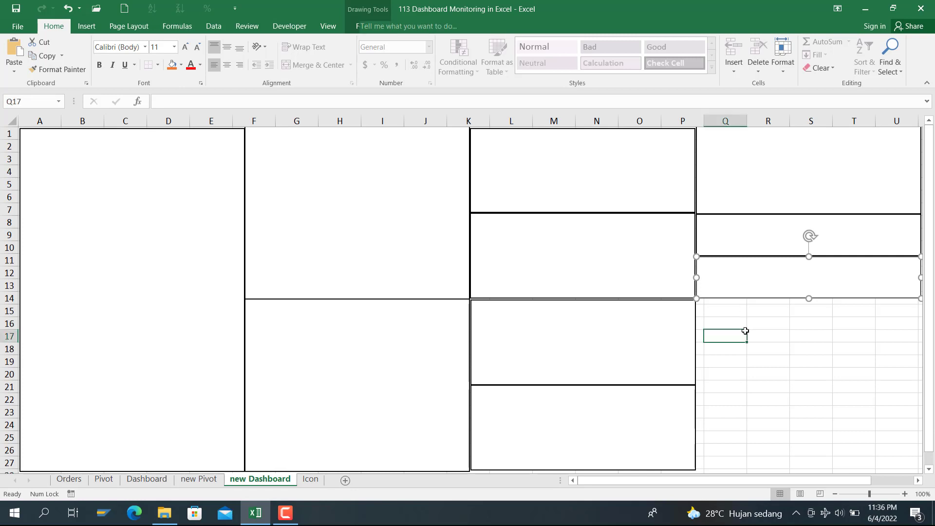
key("ctrl+v")
left_click_drag(765, 350, 790, 469)
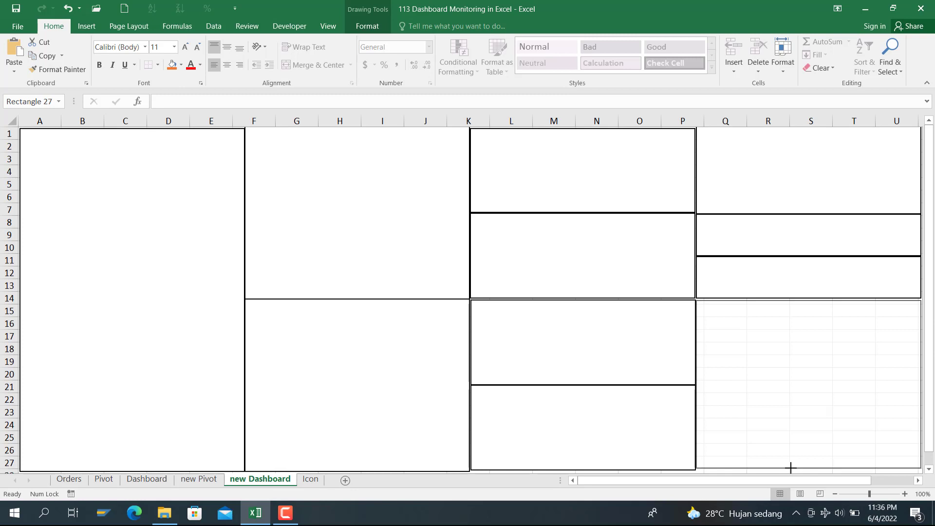
left_click_drag(790, 468, 790, 469)
left_click(634, 349)
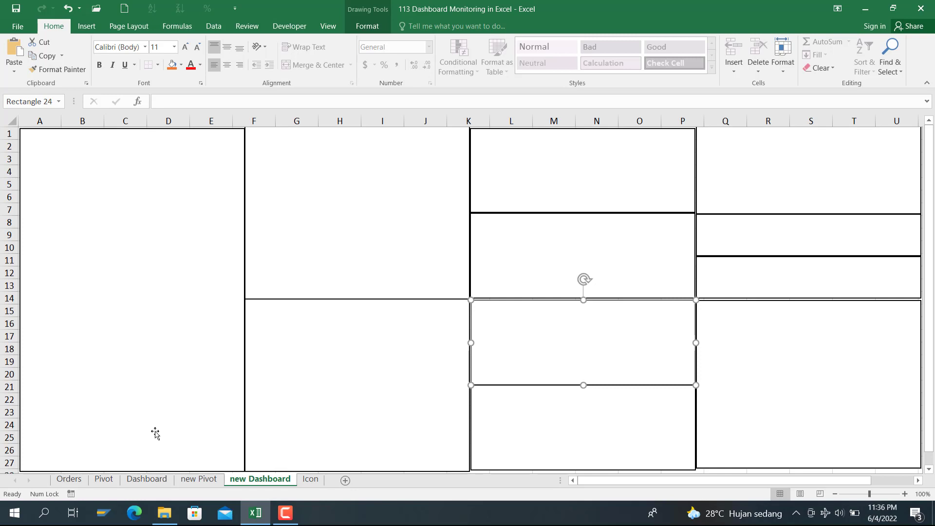
Step: Try to create a PivotTable from Orders range A1:W9995 at cell B2 of the existing new Pivot sheet
left_click(107, 480)
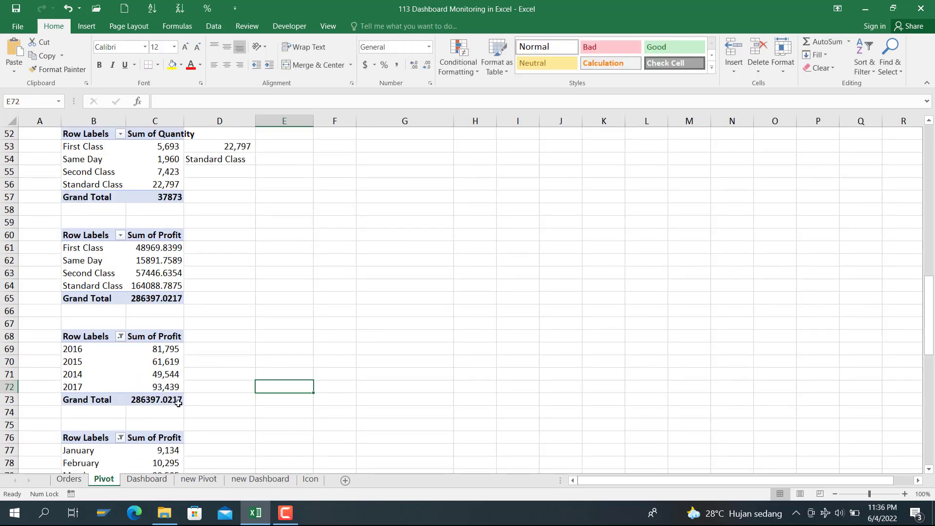
left_click(68, 480)
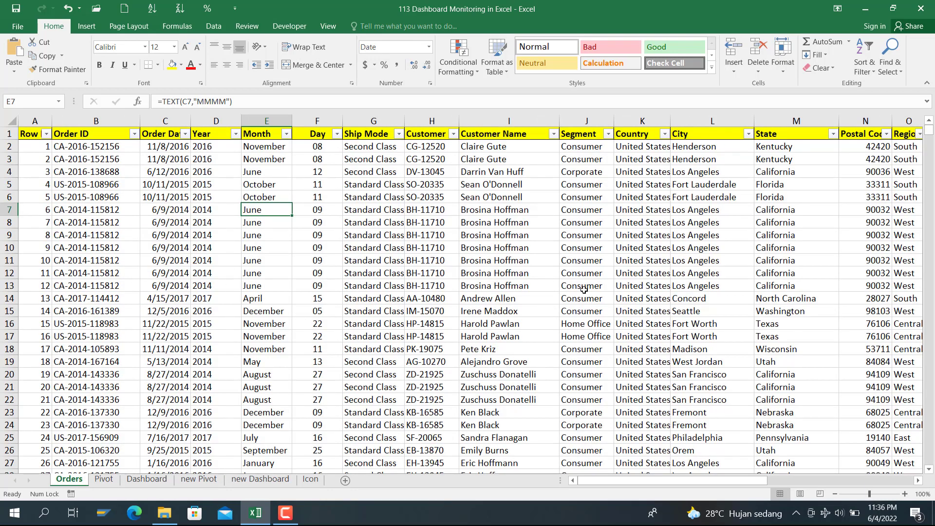
left_click(86, 26)
left_click(19, 53)
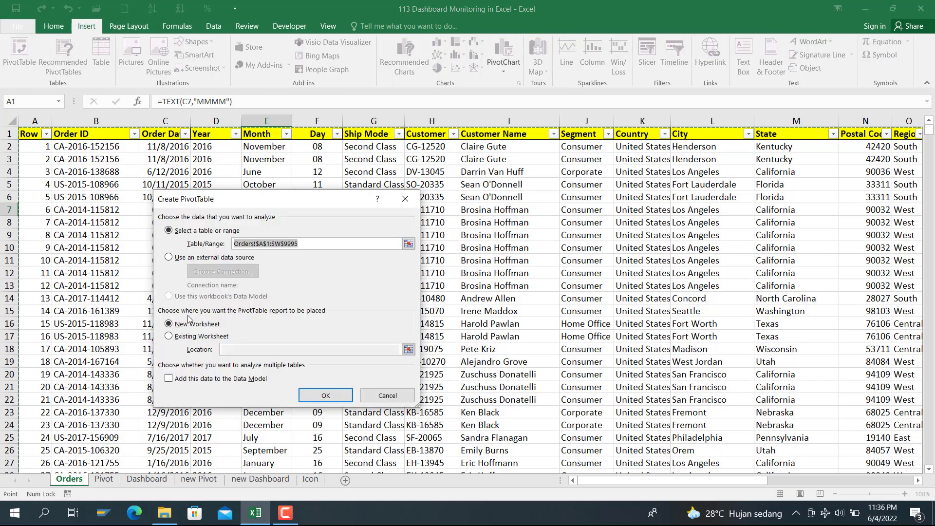
left_click(183, 336)
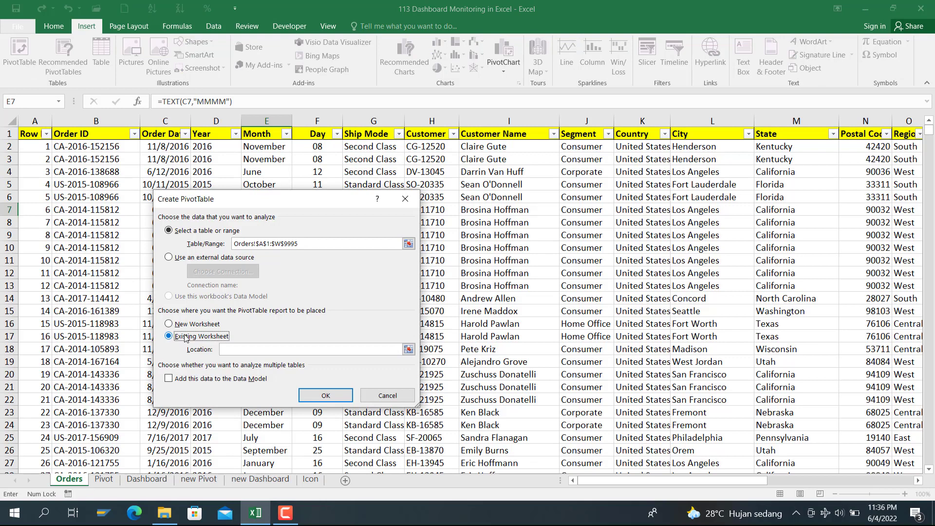
left_click(205, 482)
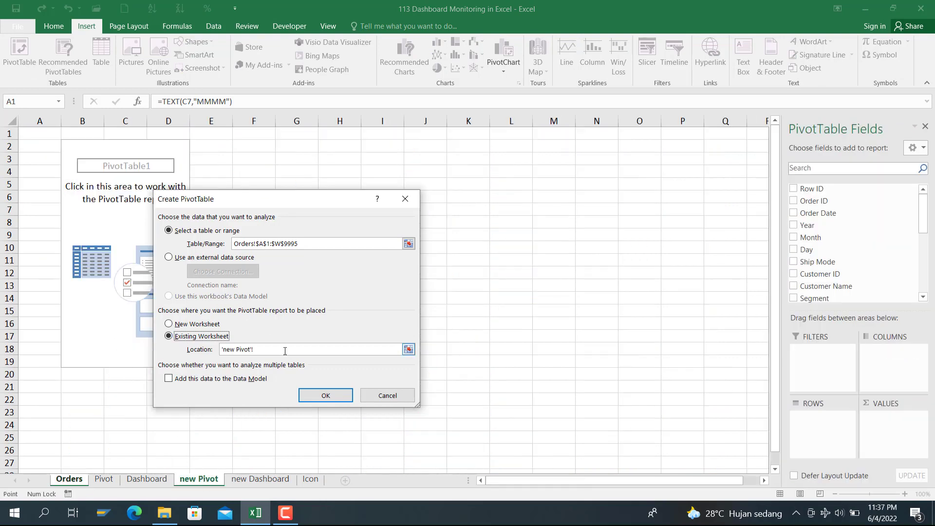
left_click(187, 325)
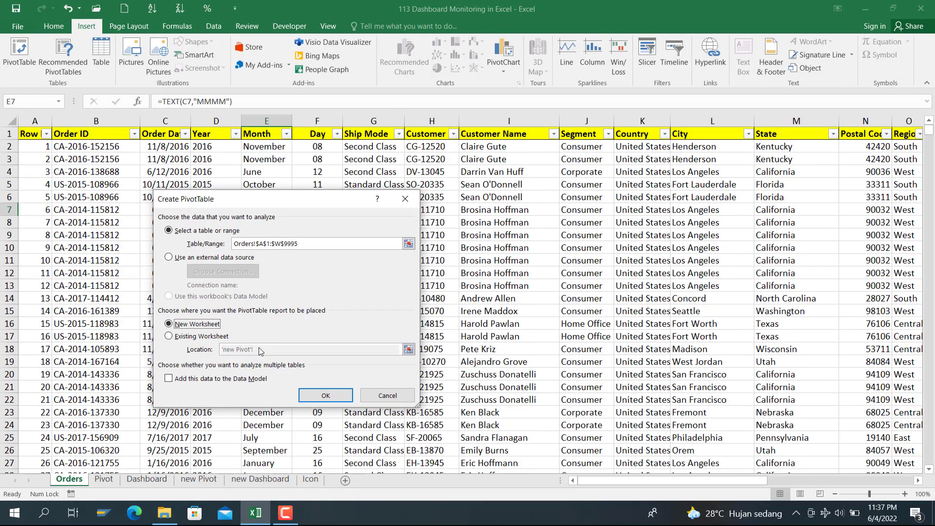
left_click(168, 336)
left_click_drag(255, 349, 198, 343)
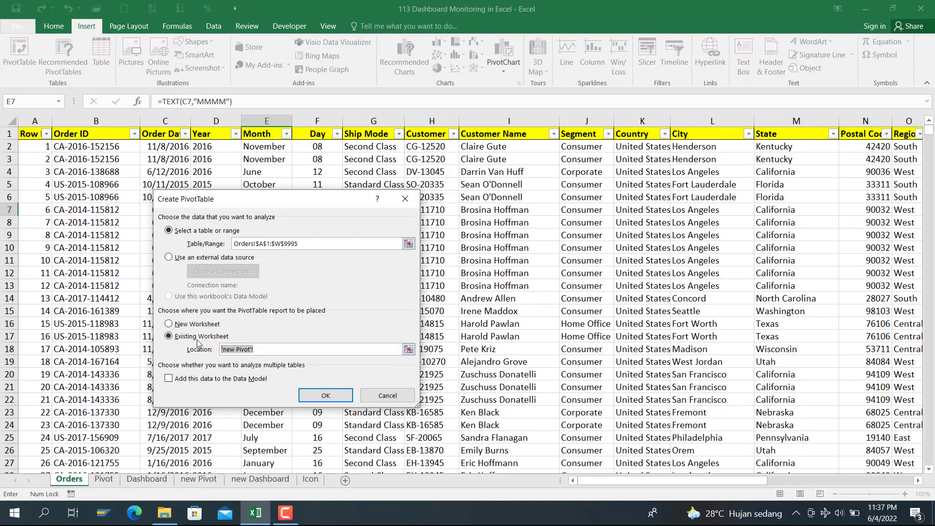
key("BackSpace")
left_click(213, 480)
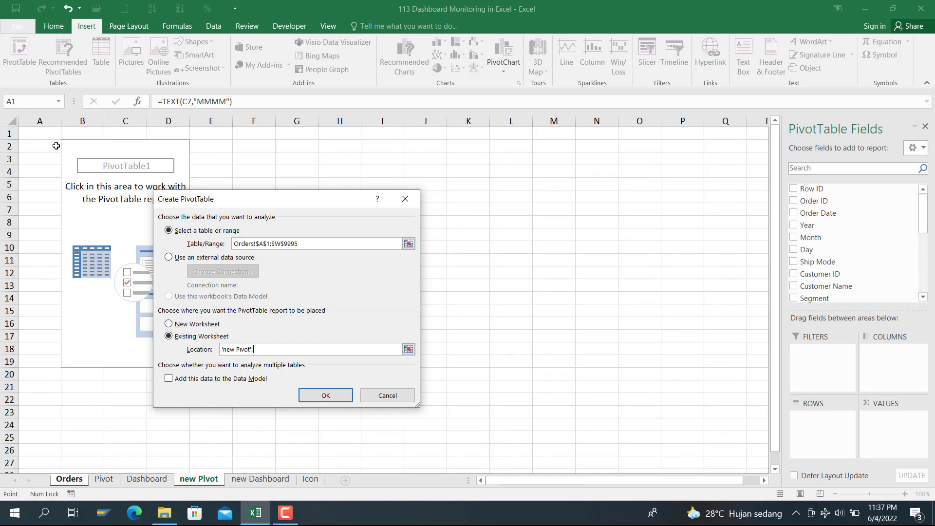
left_click(58, 145)
left_click(62, 145)
left_click(320, 398)
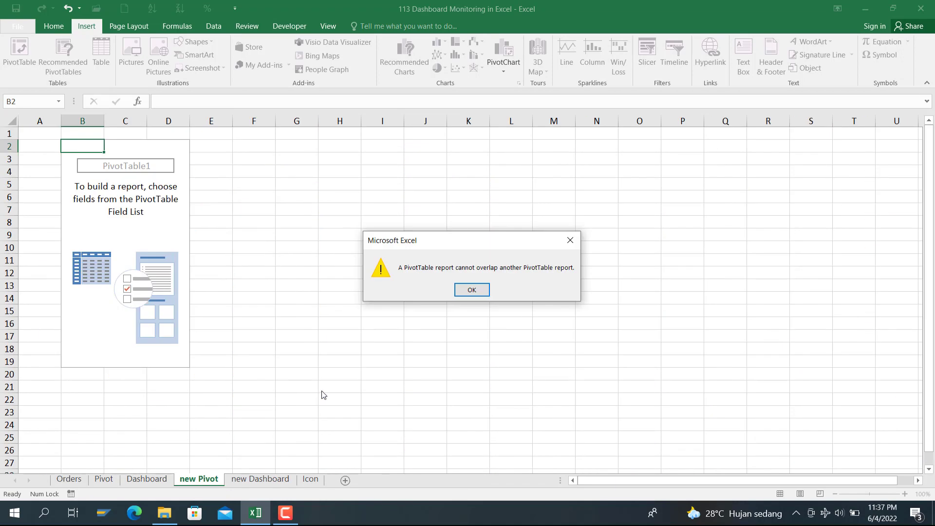
left_click(475, 291)
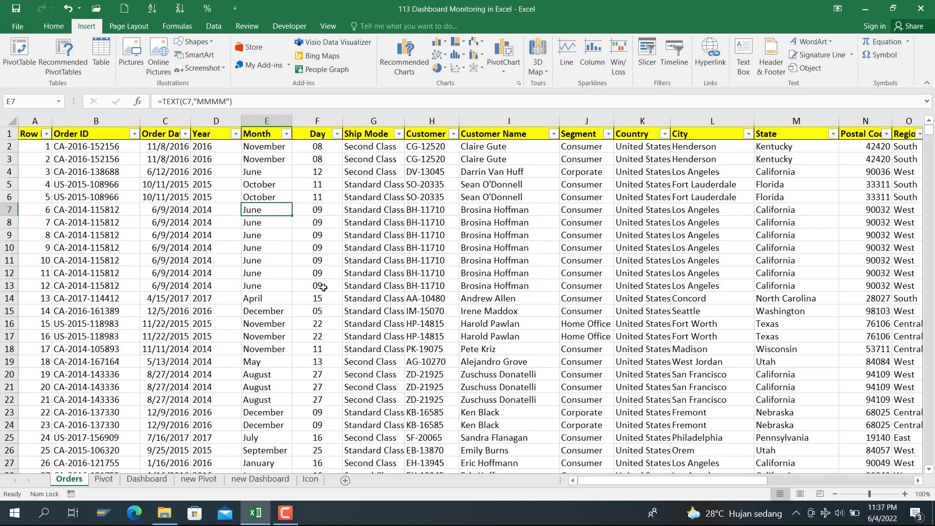
Step: Examine the empty PivotTable placeholder already on the new Pivot sheet
left_click(188, 471)
left_click(190, 479)
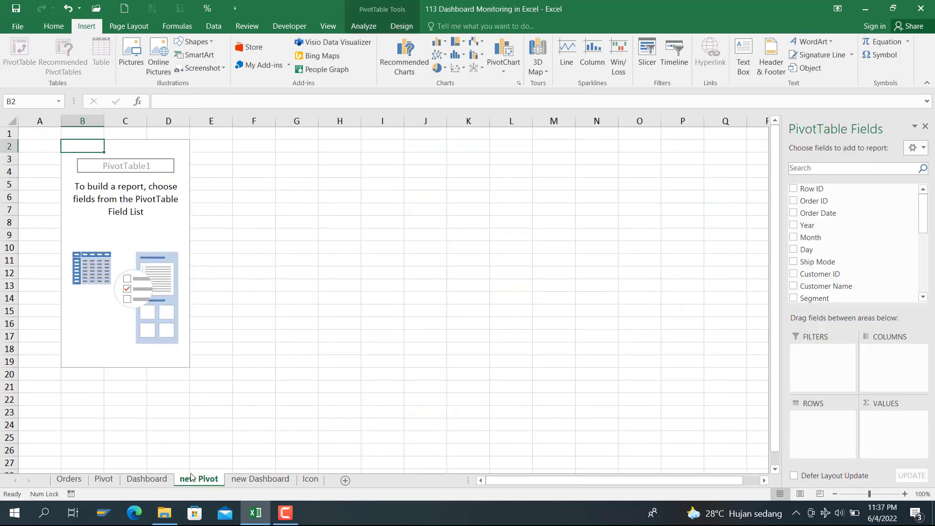
left_click(175, 365)
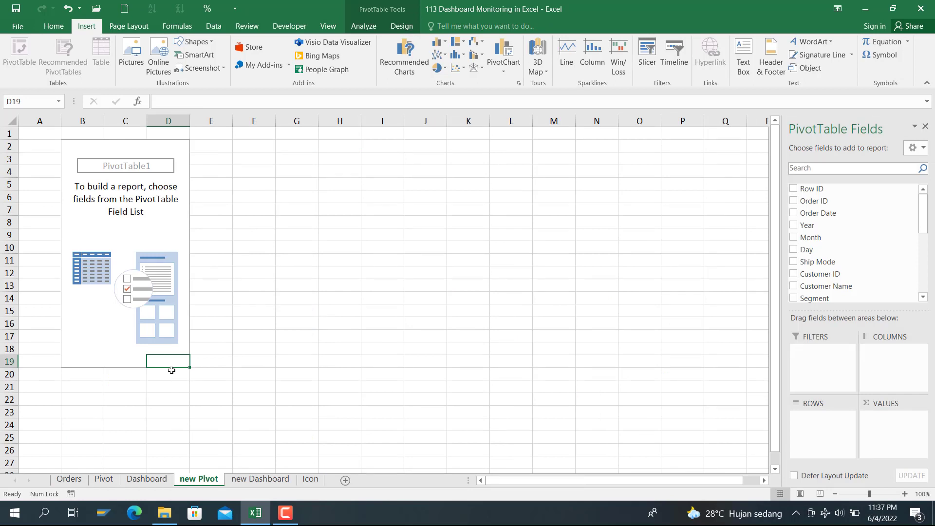
left_click(172, 371)
left_click(177, 364)
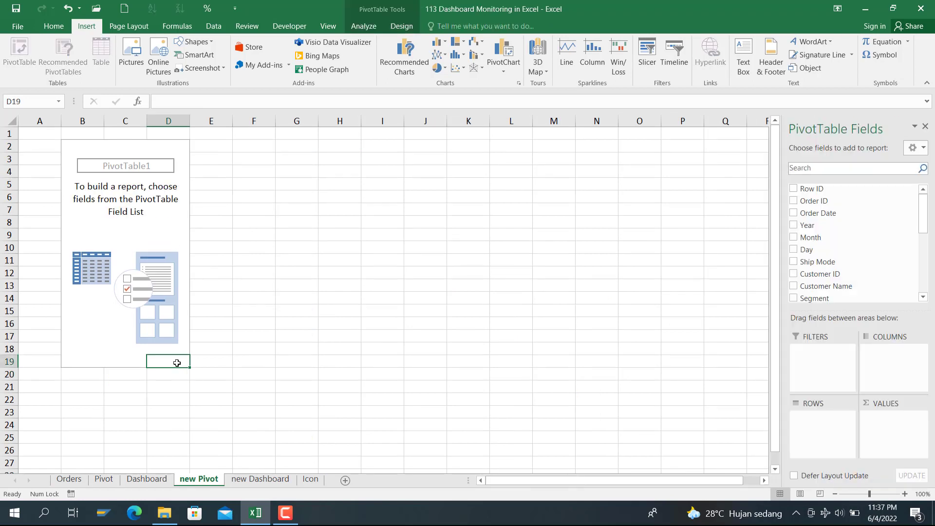
right_click(189, 192)
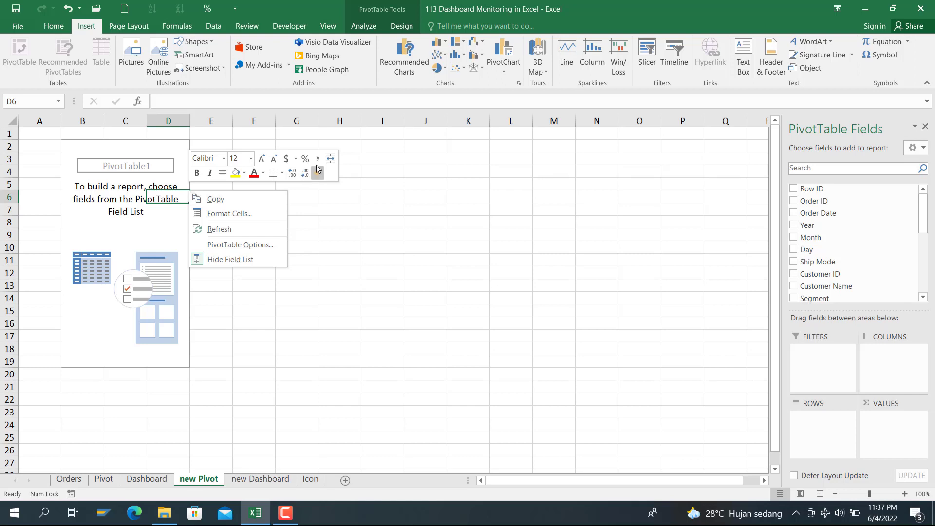
key("Escape")
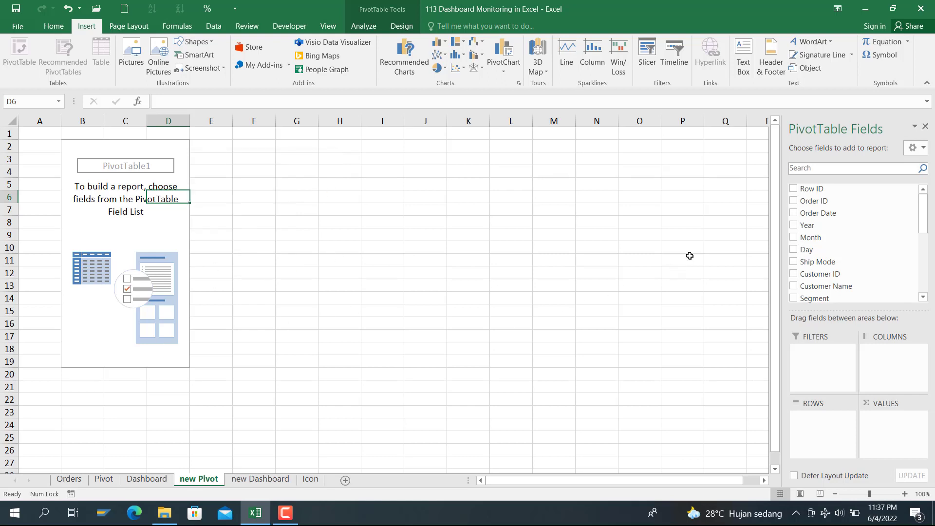
left_click(705, 246)
Step: Find the Segment field and add it to the rows of the empty PivotTable on the new Pivot sheet
left_click(121, 184)
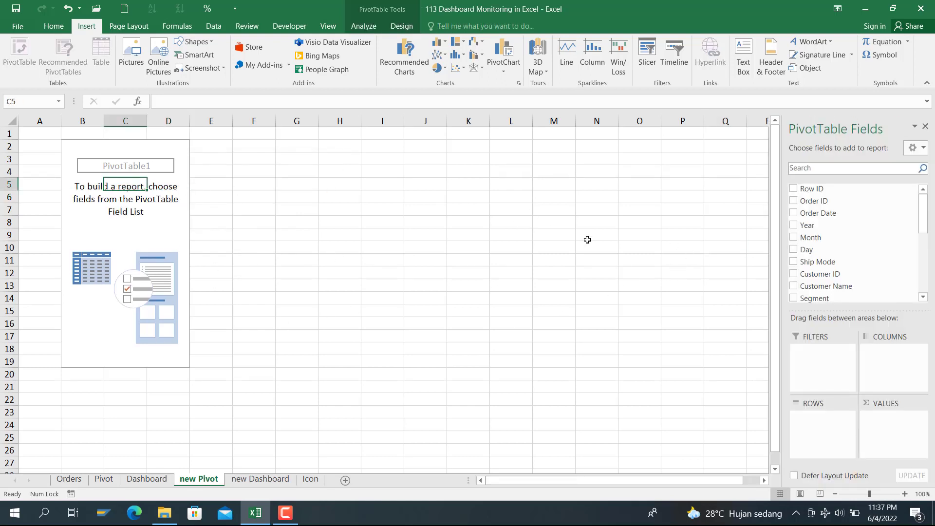
left_click(811, 167)
type("seg")
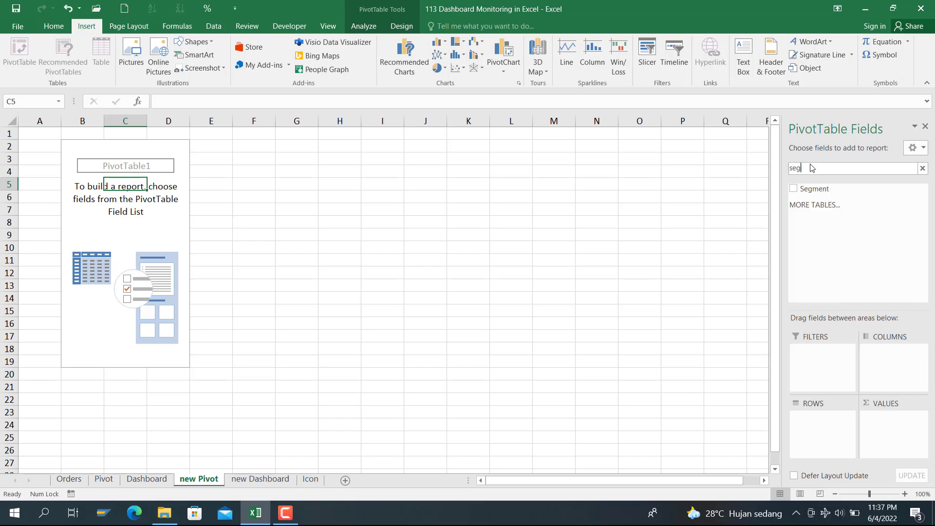
left_click_drag(822, 190, 809, 423)
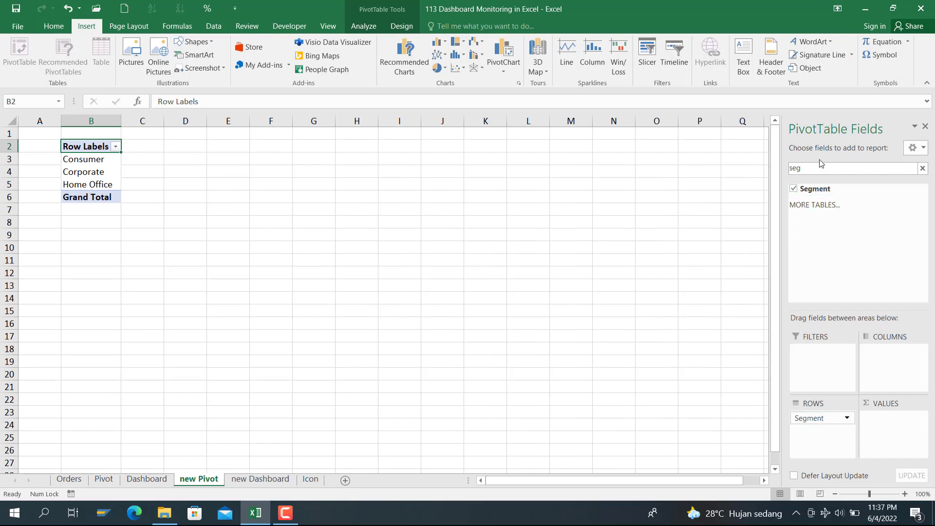
Step: Find the Sales field and add it to the values of the Segment PivotTable
key("BackSpace")
key("BackSpace")
key("BackSpace")
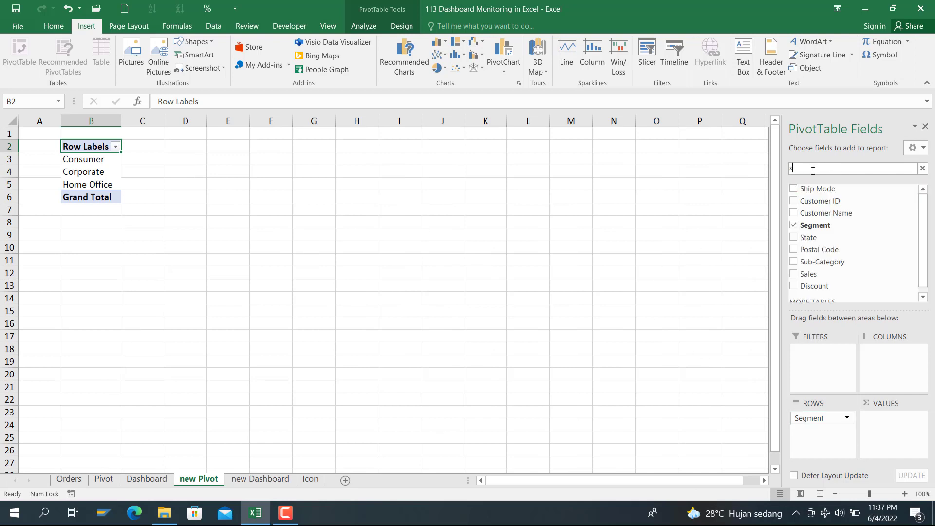
type("sal")
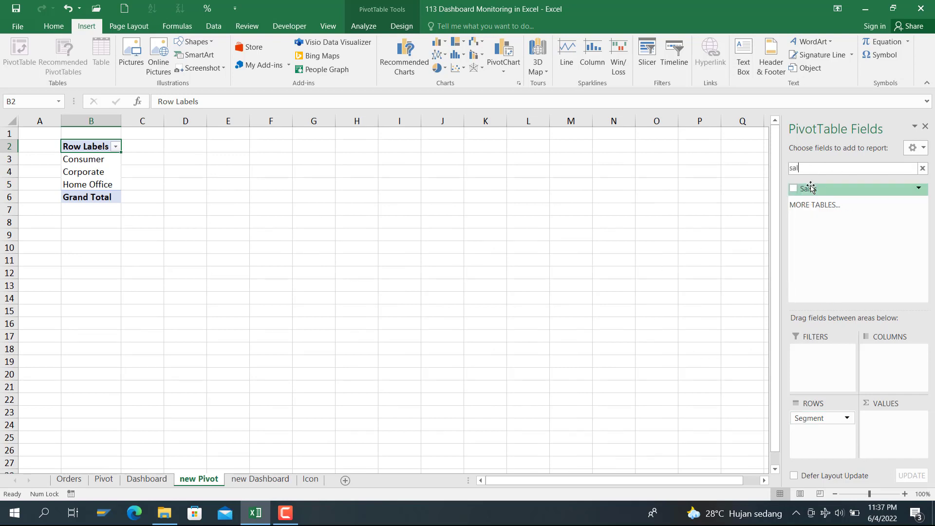
left_click_drag(806, 189, 889, 418)
left_click(428, 251)
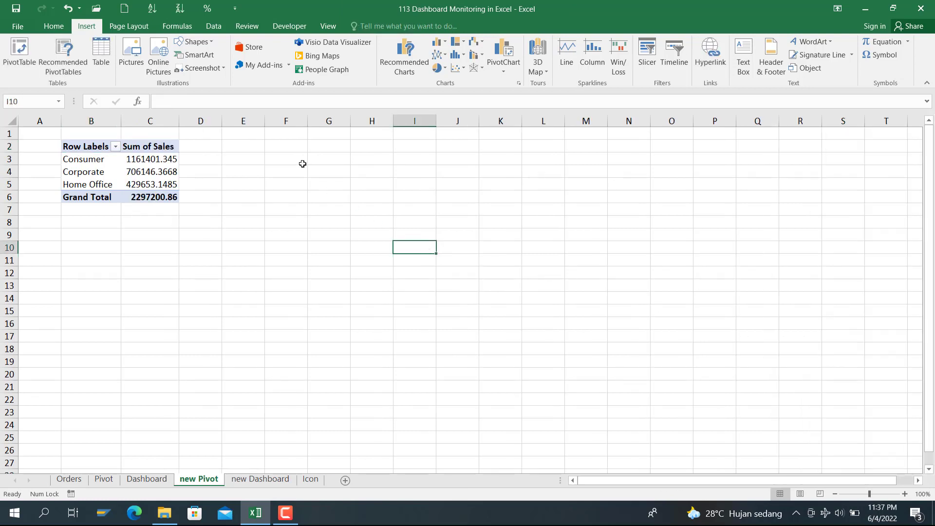
left_click(228, 156)
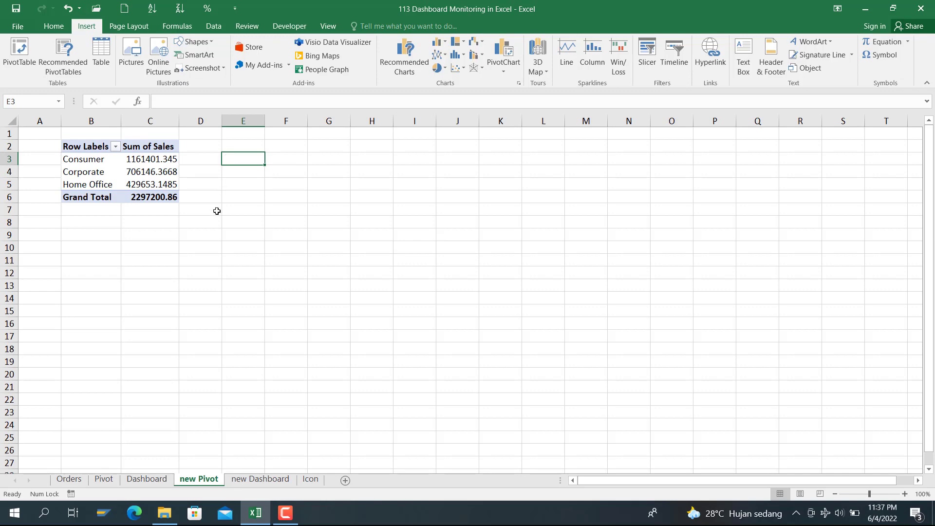
Step: Review the existing Pivot sheet and the finished Dashboard sheet's segment percentage charts before returning to the new Pivot sheet
left_click(104, 478)
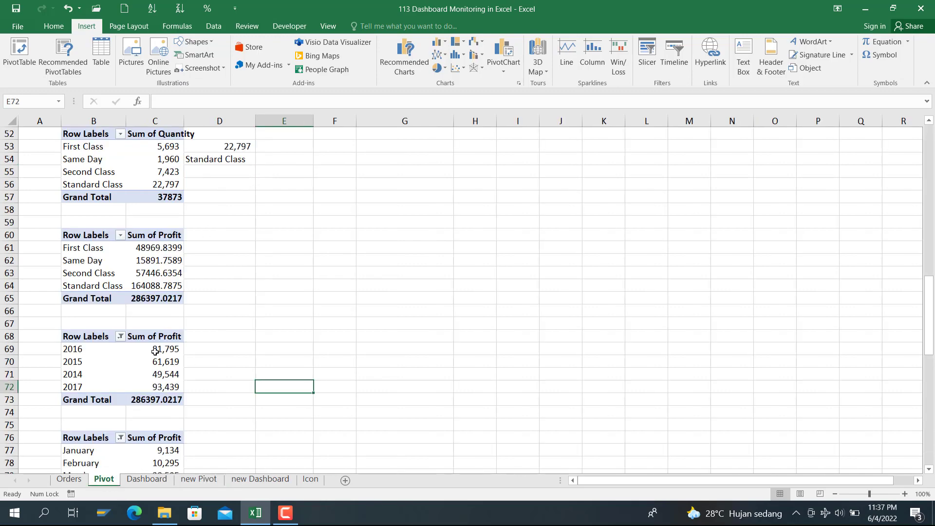
left_click(147, 479)
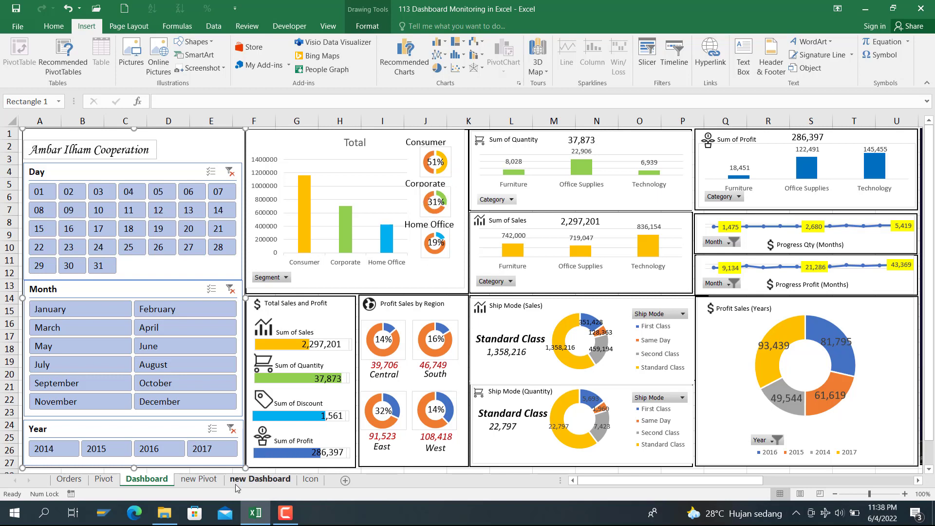
left_click(202, 480)
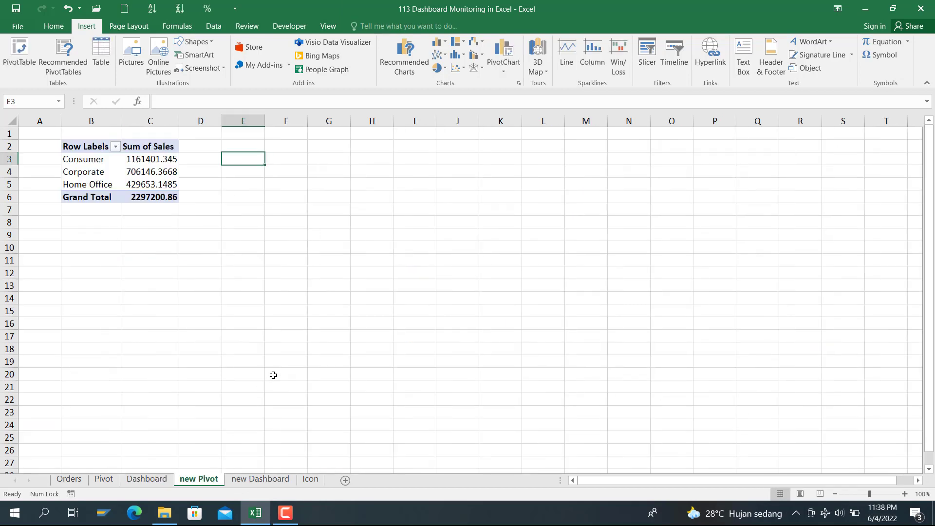
Step: Enter =C3/MAX($C$4:$C$6) in cell F3 of the new Pivot sheet to calculate the Consumer share of sales
left_click(273, 160)
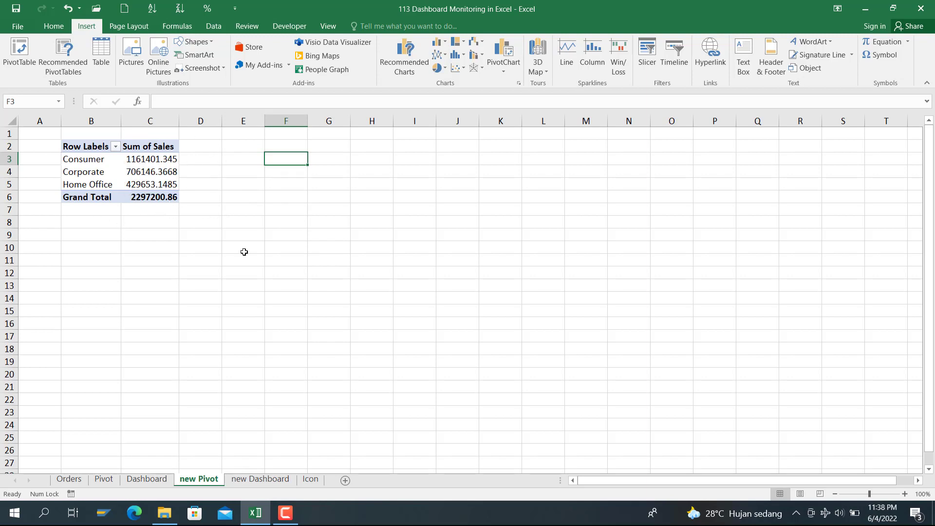
type("=")
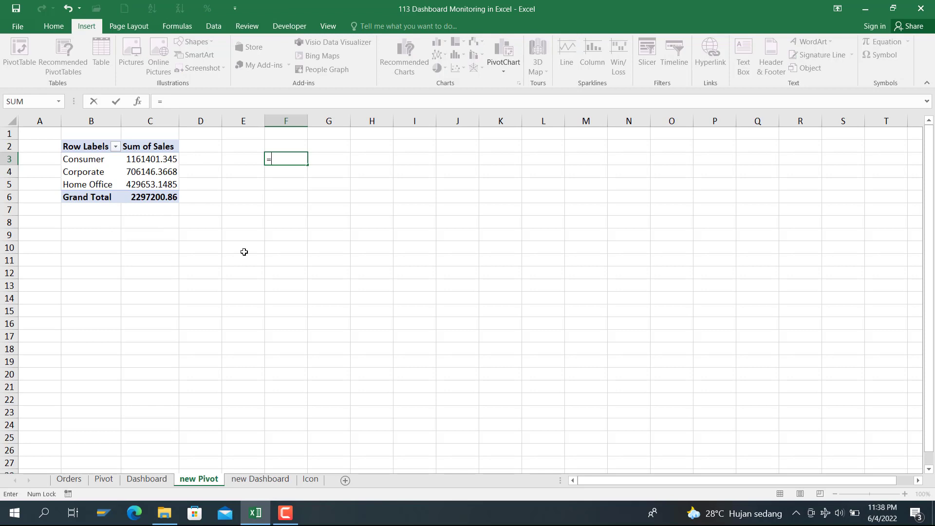
type("c")
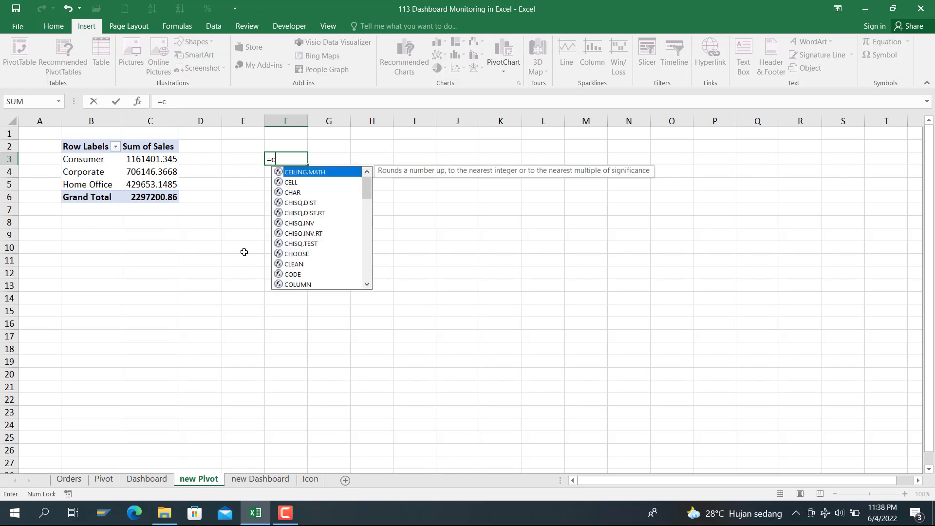
type("3/ma")
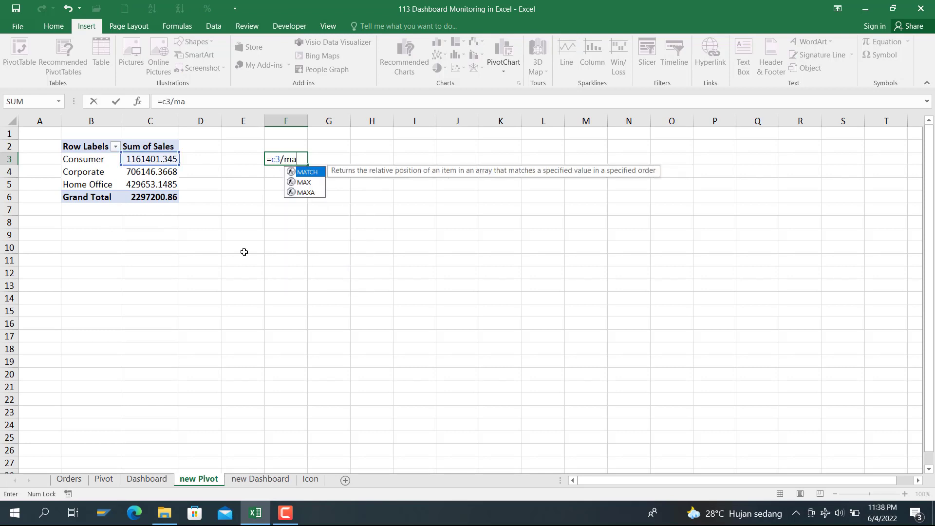
type("x(")
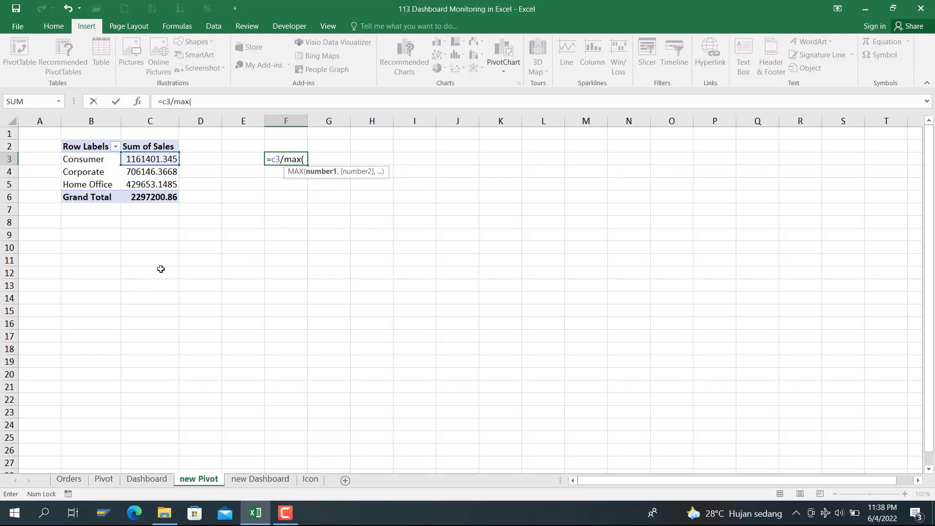
left_click(151, 173)
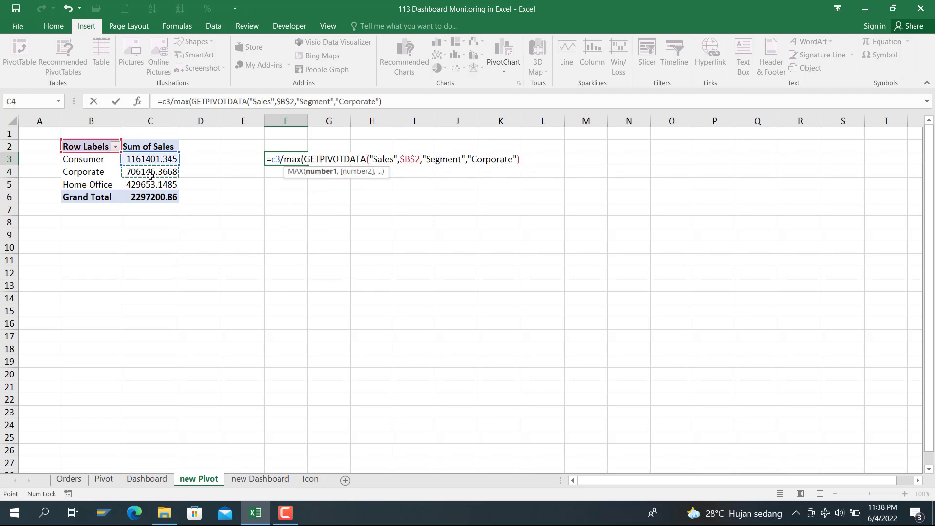
left_click_drag(151, 175, 146, 193)
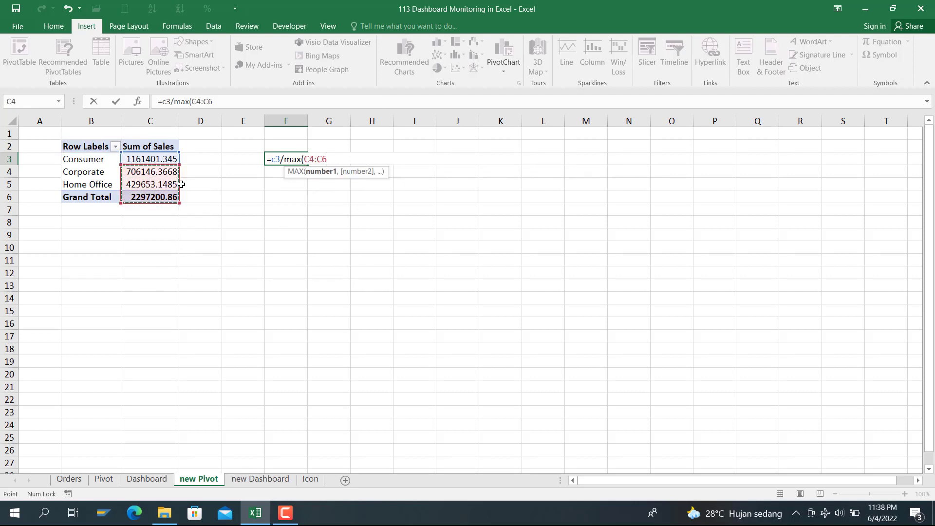
left_click(197, 101)
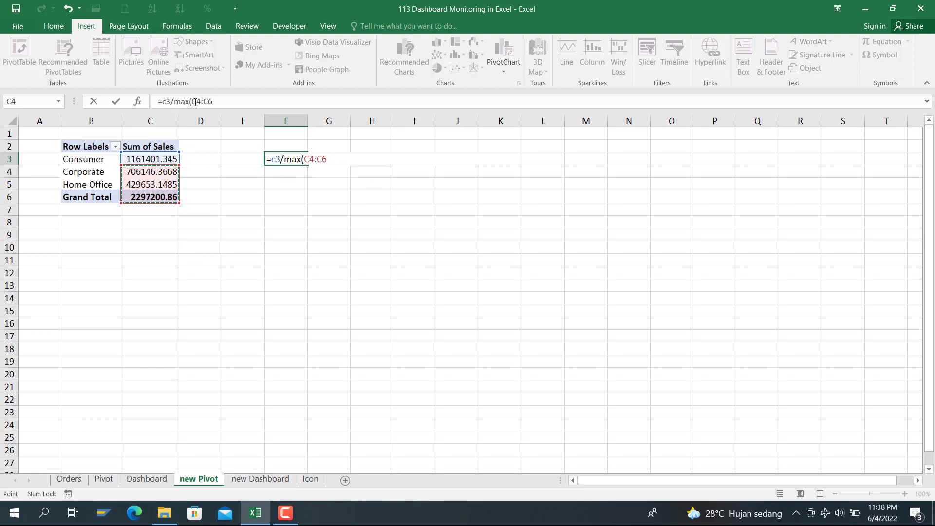
key("F4")
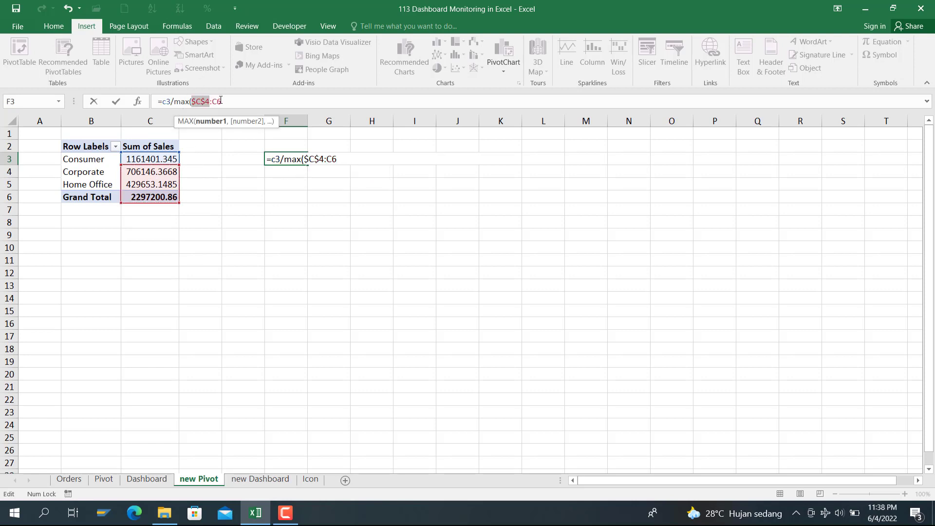
left_click(221, 100)
key("F4")
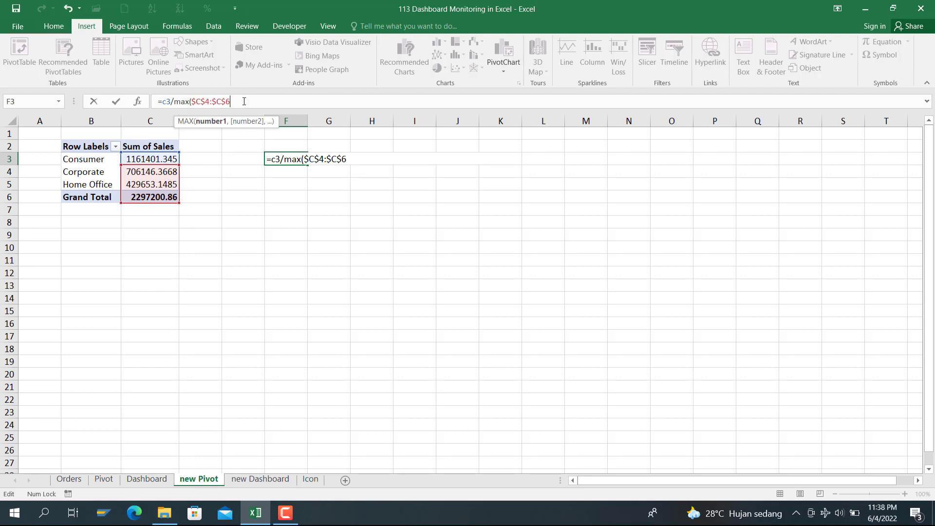
left_click(244, 102)
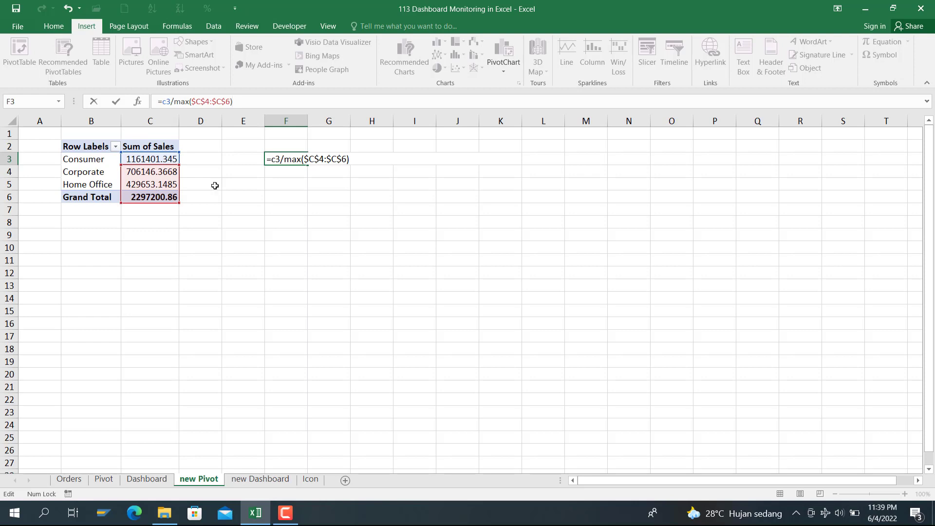
key("Return")
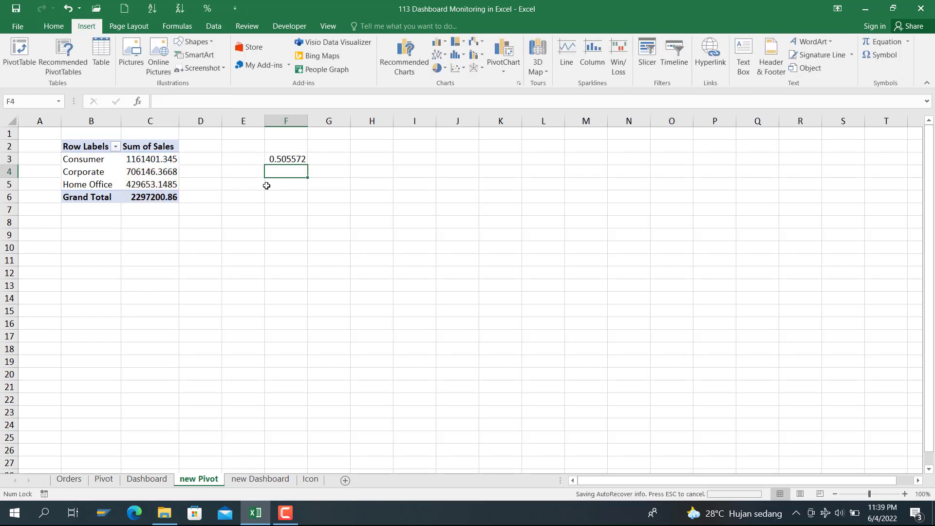
Step: Format the Consumer share in F3 as a percentage and copy its formula to F4:F5
left_click(286, 154)
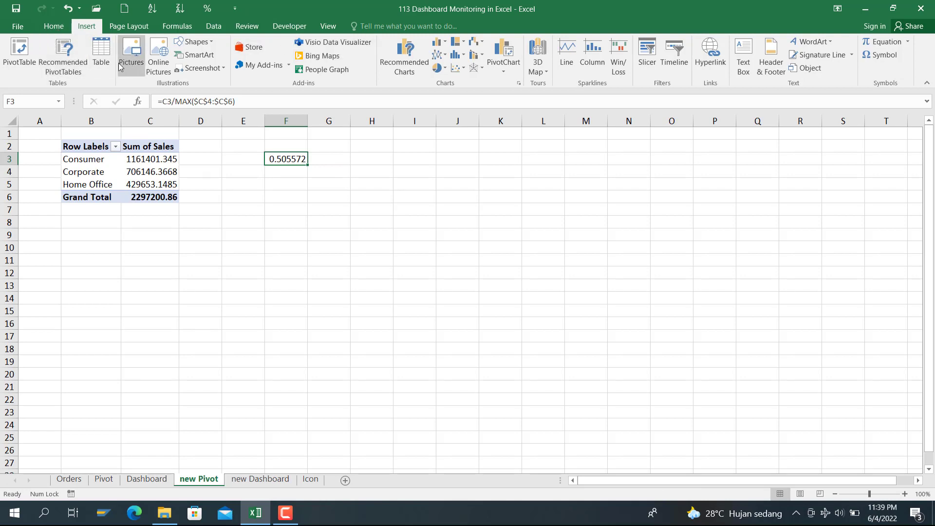
left_click(53, 26)
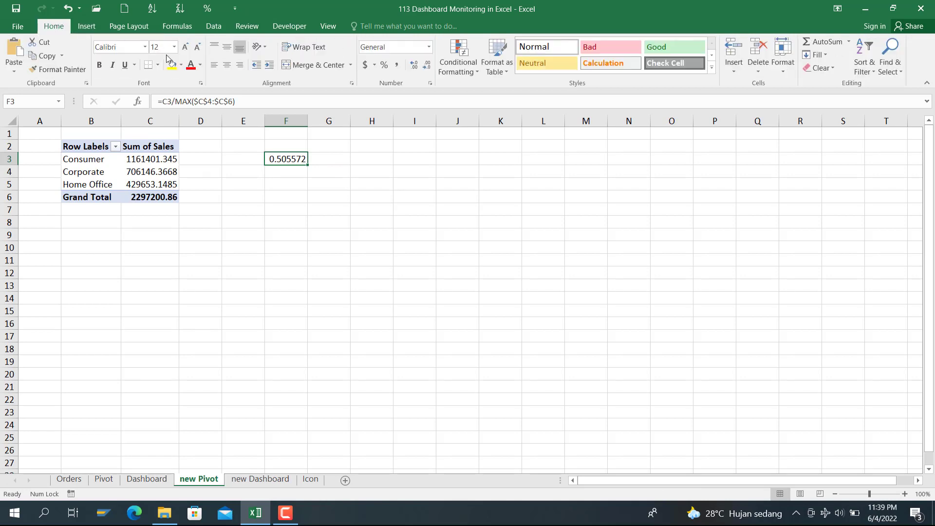
left_click(384, 67)
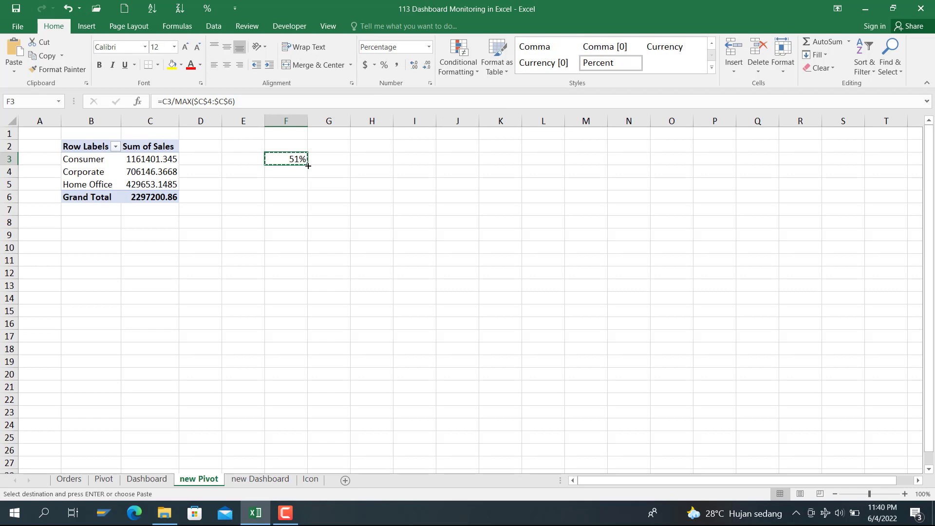
left_click(290, 173)
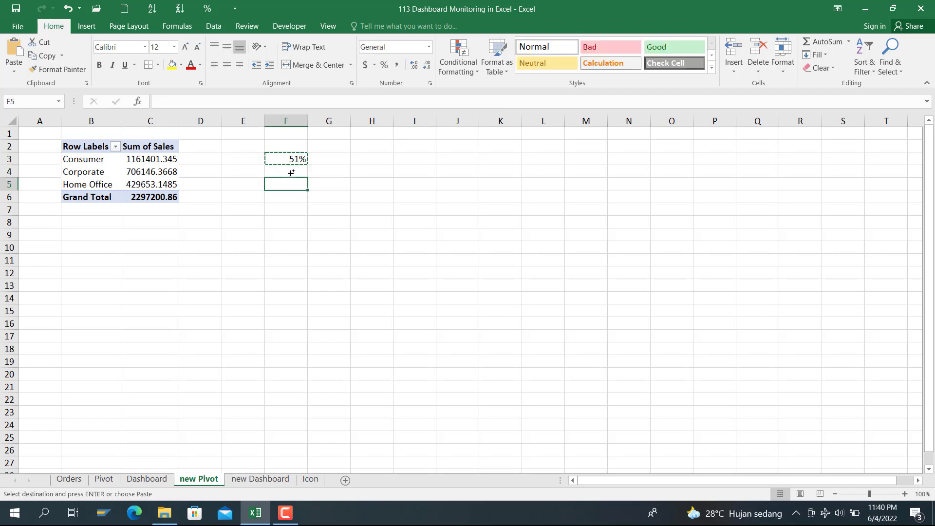
key("shift+Down")
key("ctrl+v")
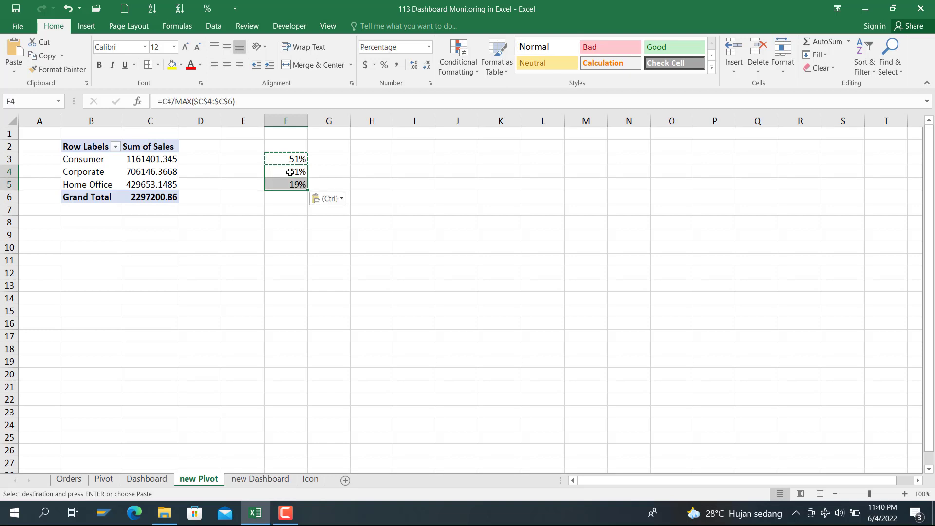
Step: Enter =1-F3 in cell G3 for the remaining share and fill the formula through G5
key("Up")
key("Right")
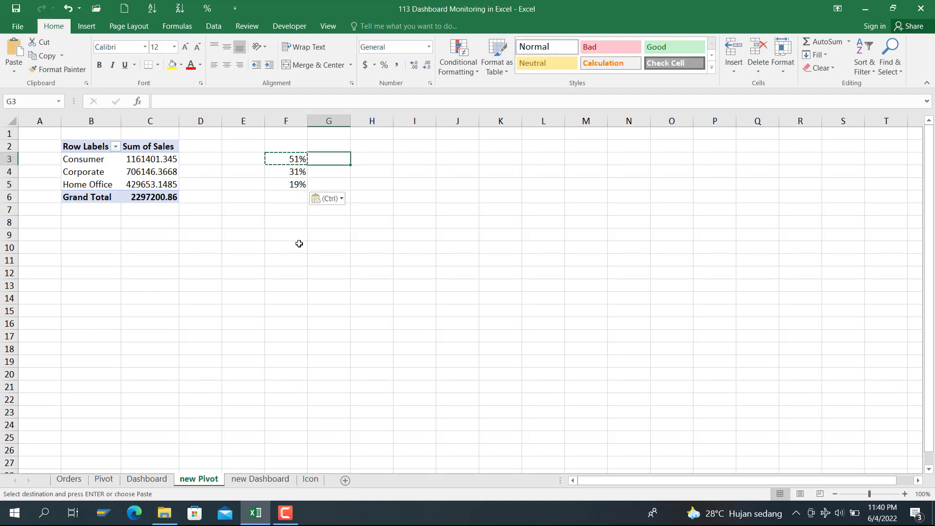
type("=1-")
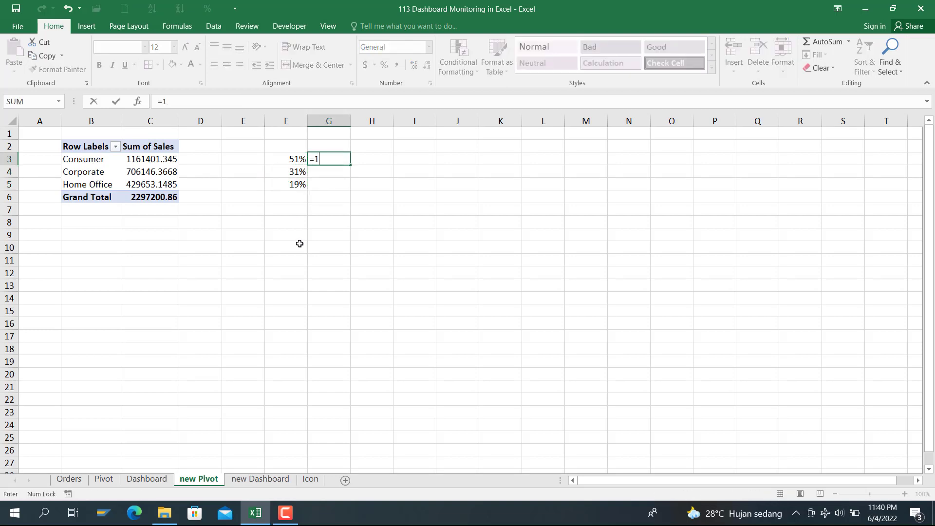
left_click(285, 159)
key("Return")
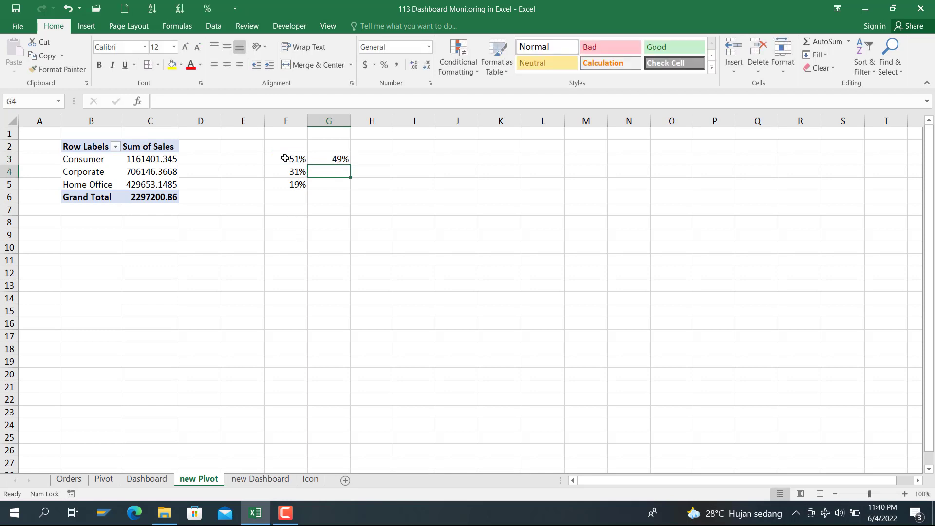
left_click(331, 157)
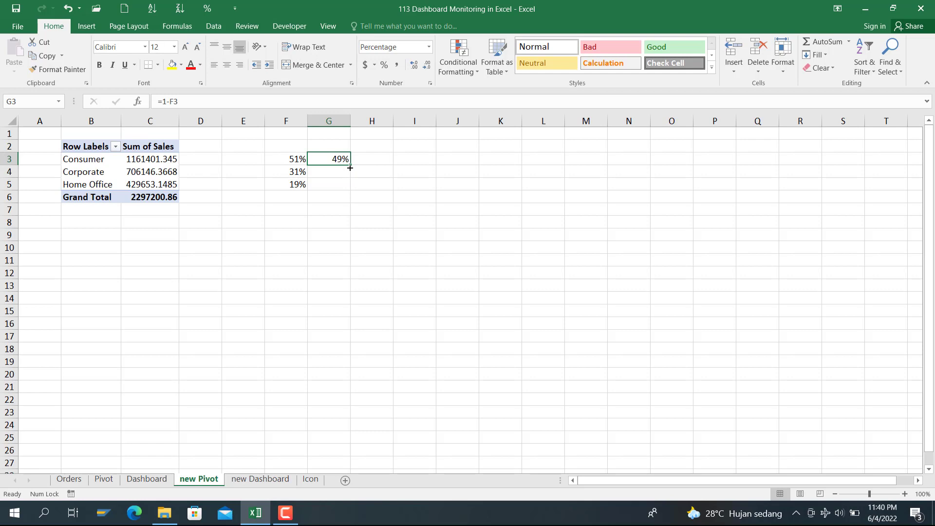
left_click_drag(349, 167, 346, 190)
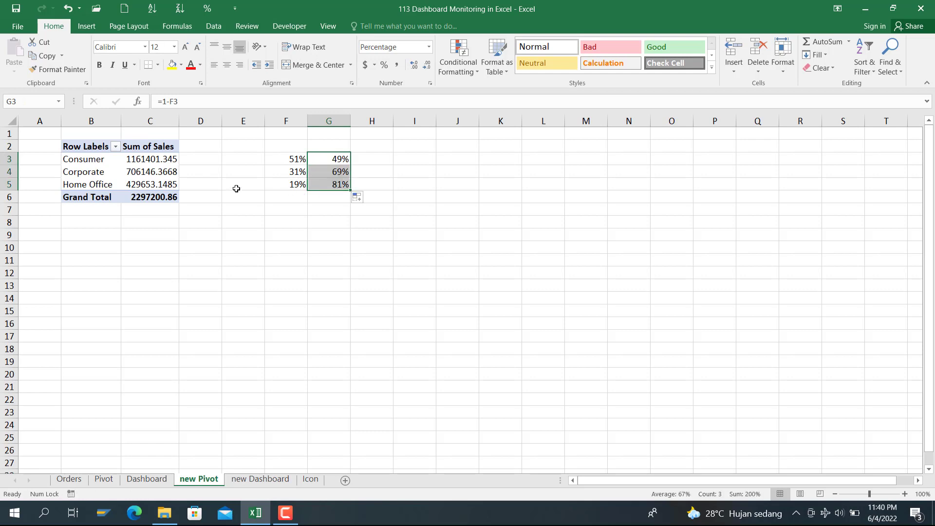
left_click(363, 155)
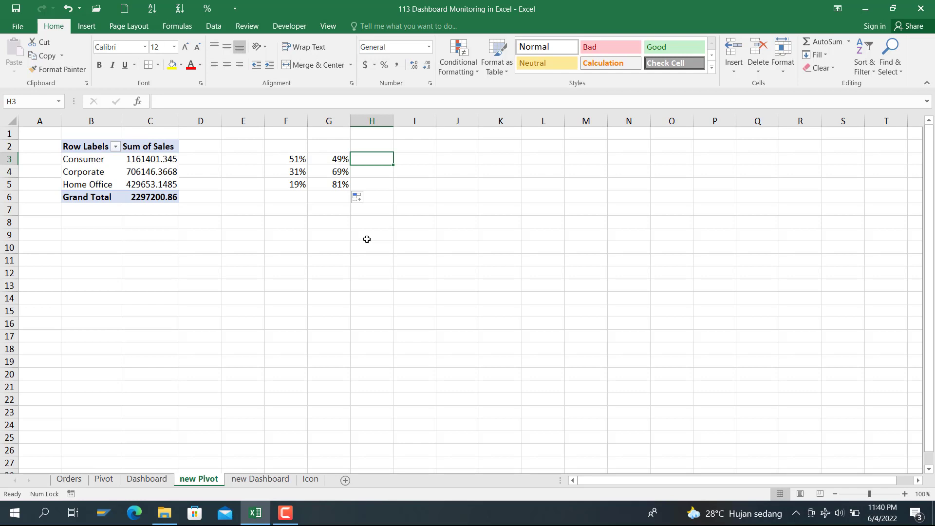
Step: Check the finished Dashboard sheet for its next summary panels and return to the new Pivot sheet
left_click(92, 224)
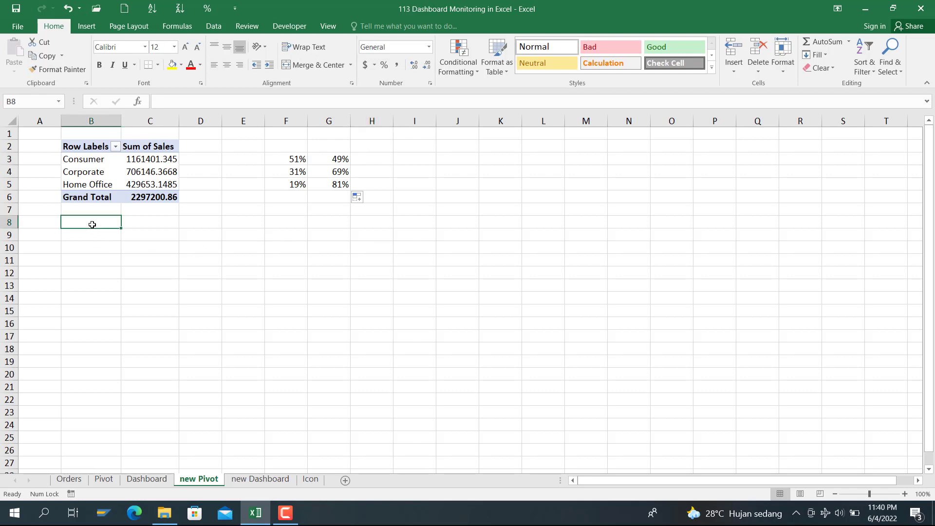
left_click(141, 481)
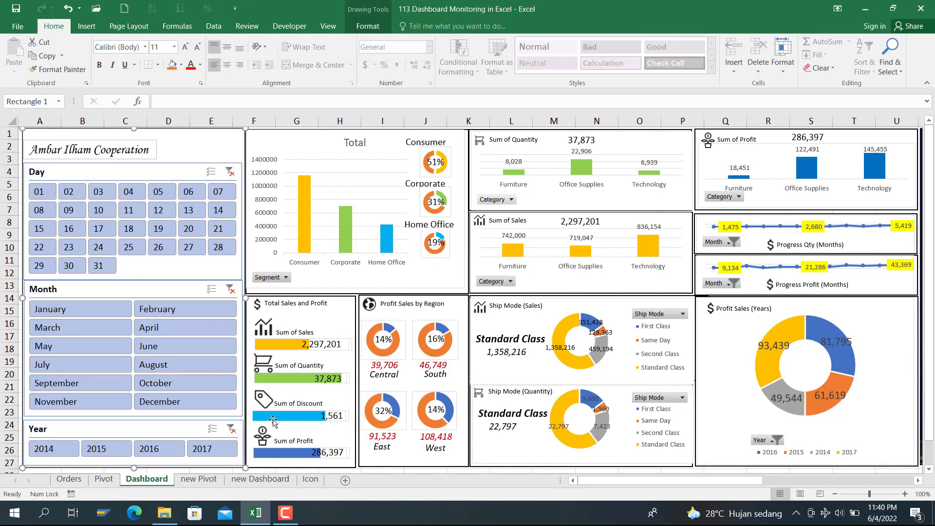
left_click(185, 480)
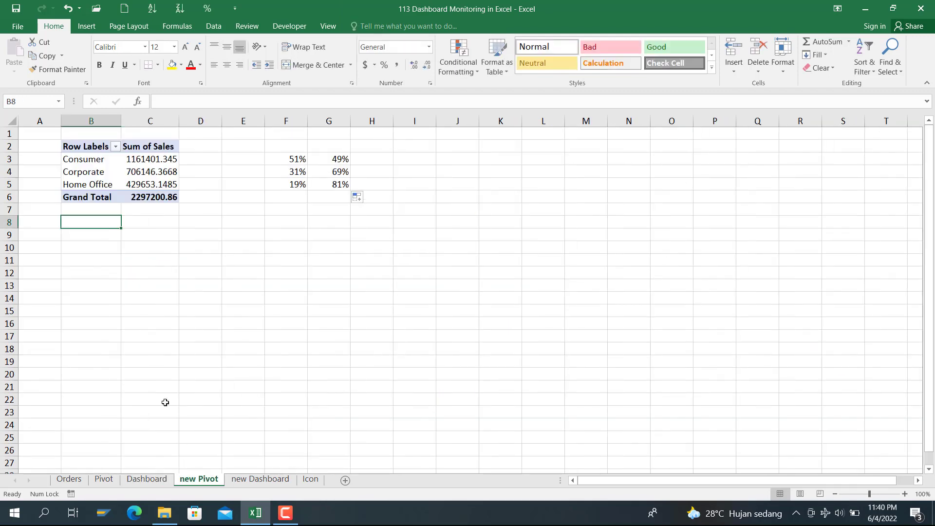
Step: Create a second PivotTable from Orders range A1:W9995 at cell B9 of the existing new Pivot sheet
left_click(69, 479)
left_click(87, 26)
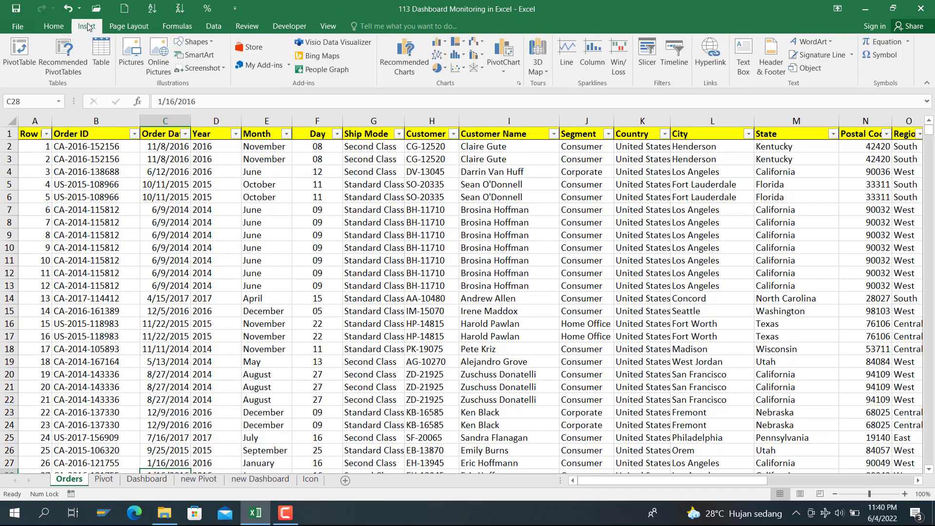
left_click(22, 47)
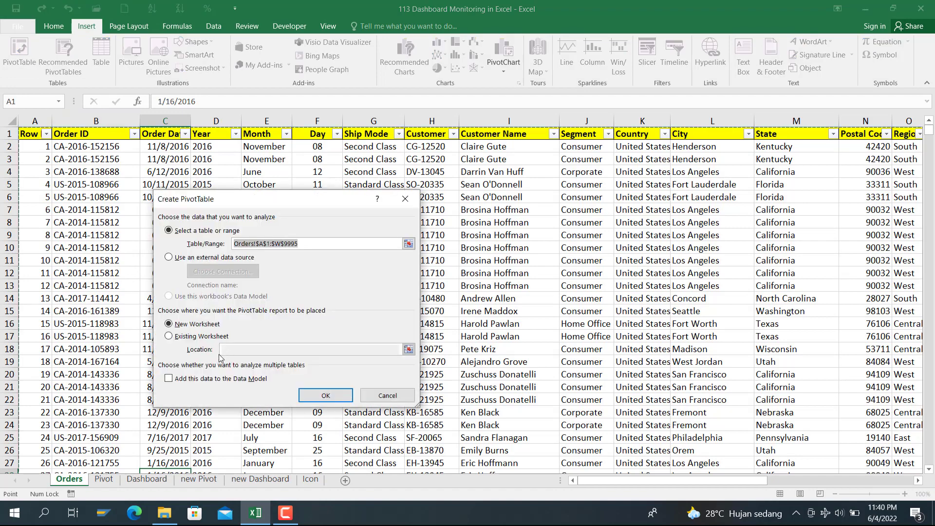
left_click(190, 338)
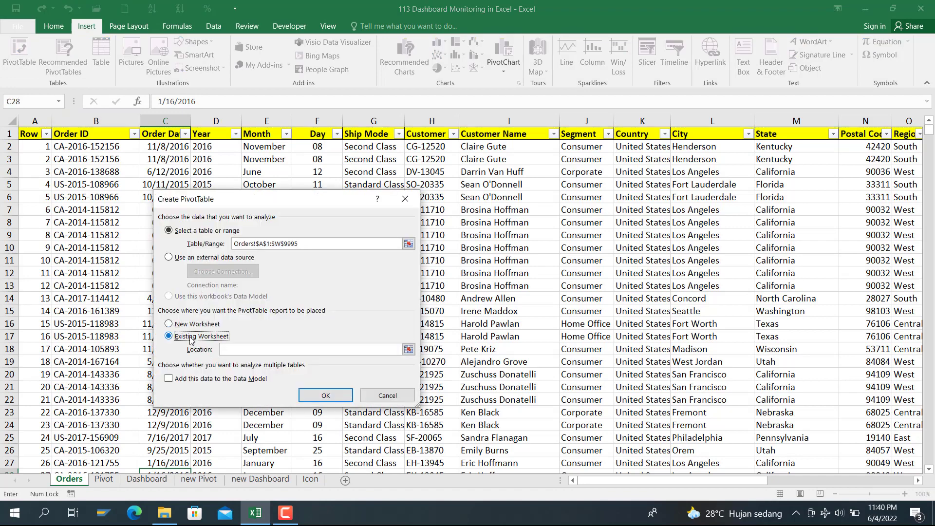
left_click(191, 482)
left_click(84, 236)
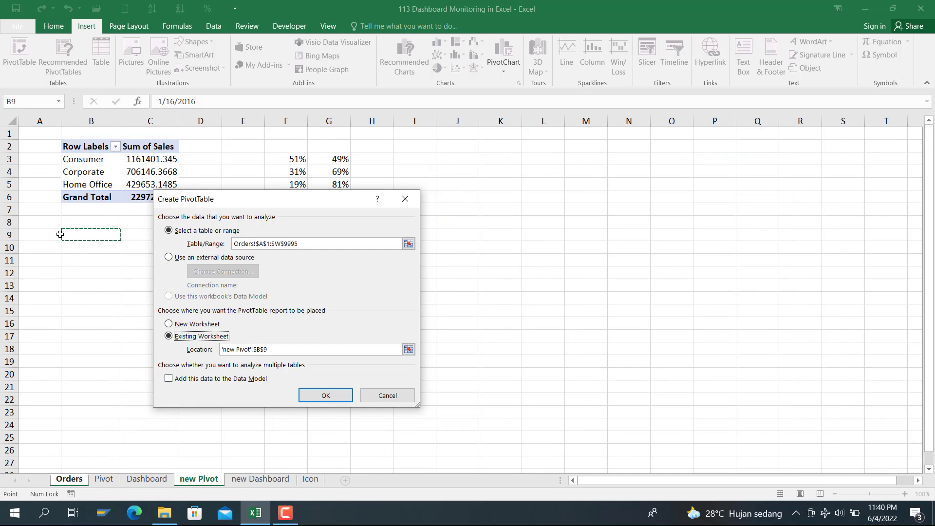
left_click(326, 395)
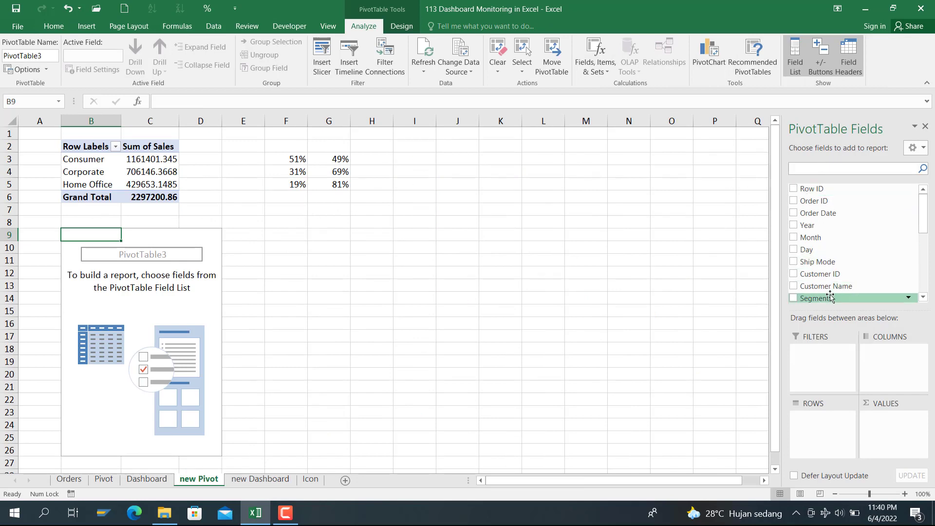
scroll(830, 299, "down", 2)
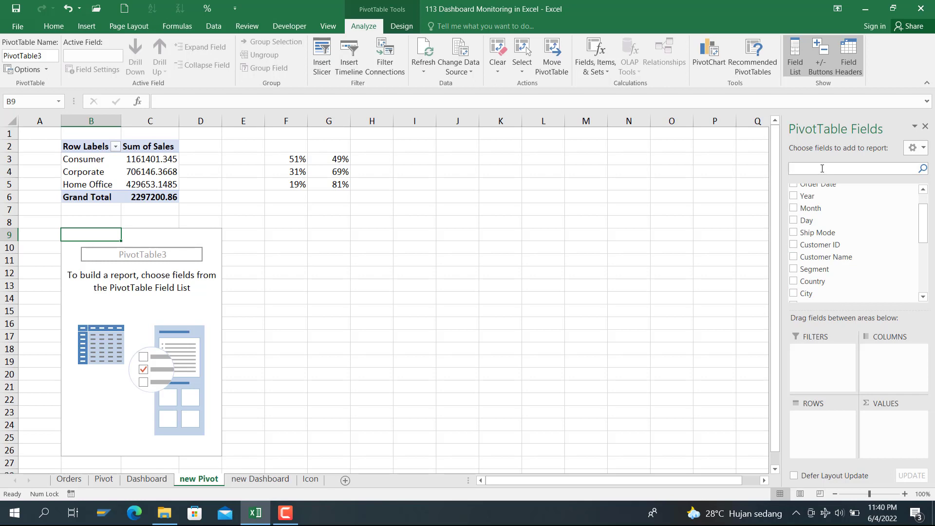
Step: Add the Sales field as a summed value to the new PivotTable at B9
type("sae")
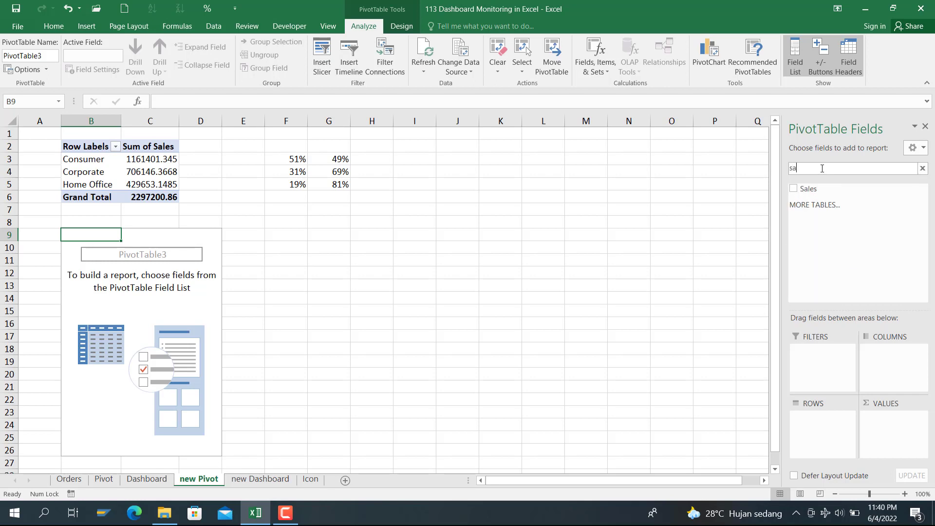
key("BackSpace")
key("BackSpace")
type("lw")
key("BackSpace")
left_click_drag(810, 190, 900, 424)
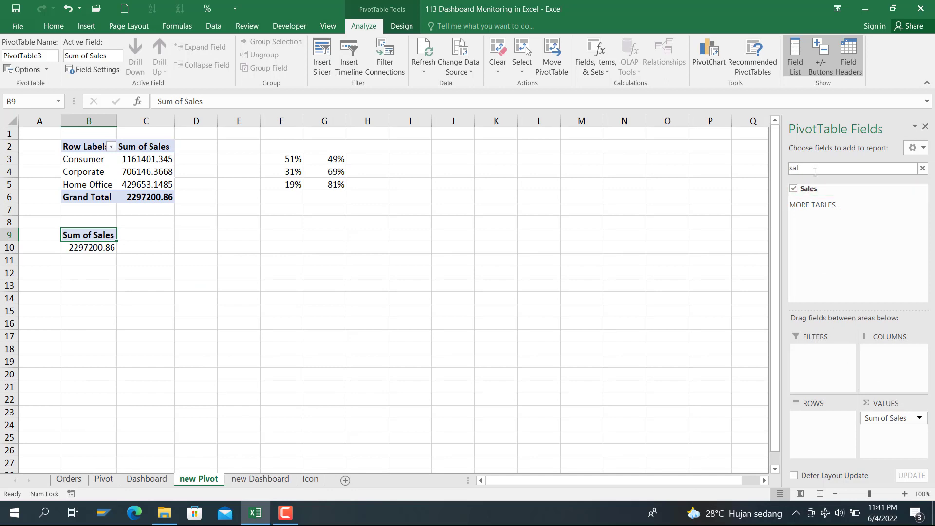
Step: Add the Quantity field as a second summed value in the PivotTable at B9
key("BackSpace")
key("BackSpace")
type("q")
left_click_drag(811, 189, 862, 427)
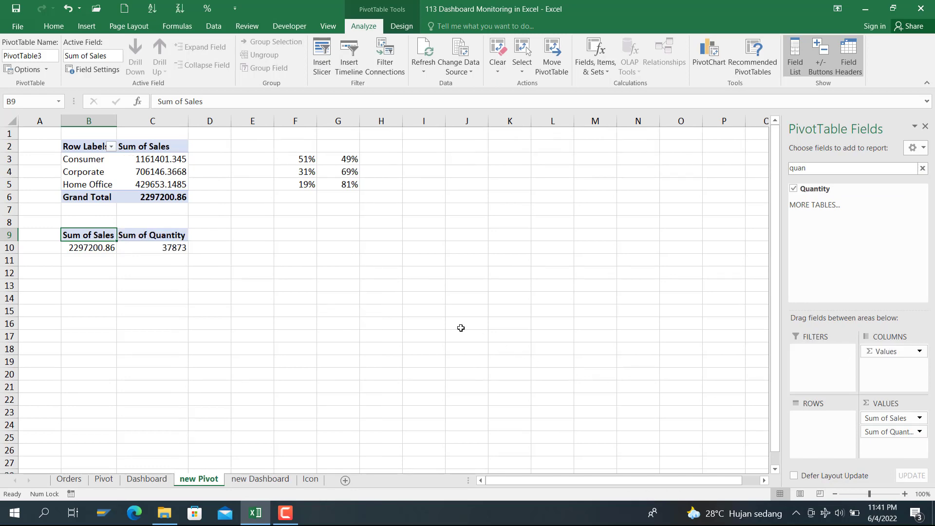
left_click(461, 325)
Step: Check the totals panel on the finished Dashboard sheet and add Discount as a summed value to the PivotTable at B9
left_click(146, 479)
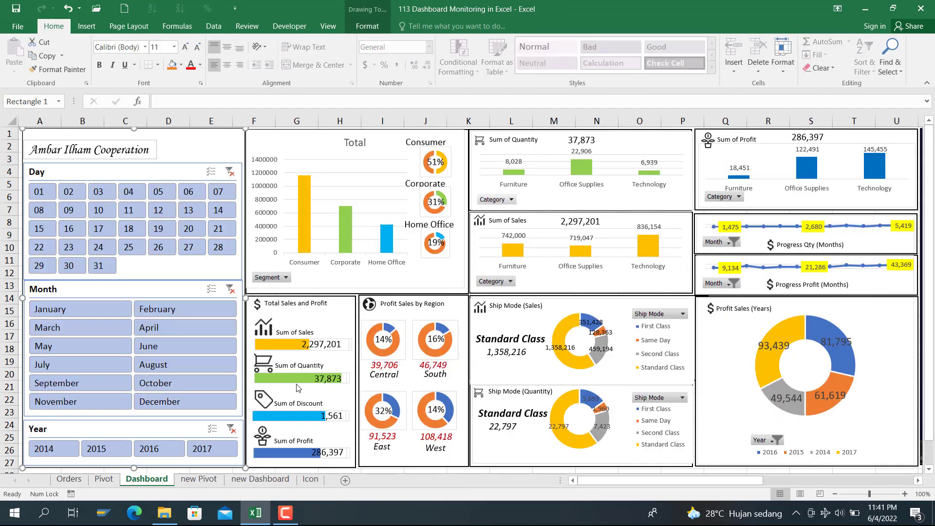
left_click(207, 484)
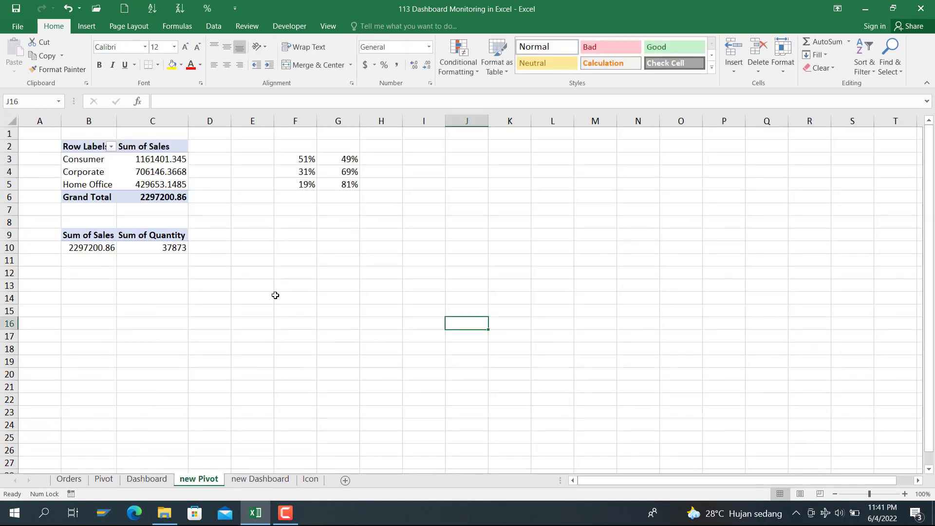
left_click(181, 250)
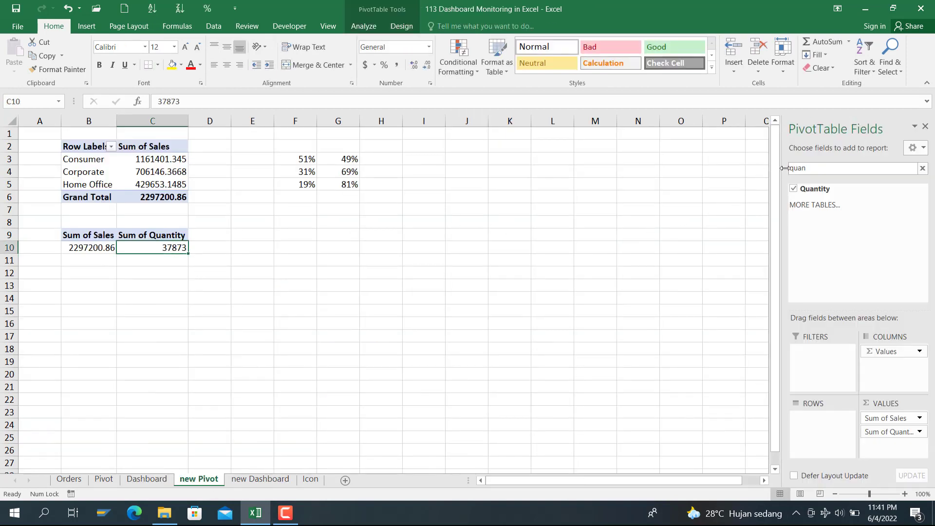
left_click(839, 168)
type("qu")
key("BackSpace")
key("BackSpace")
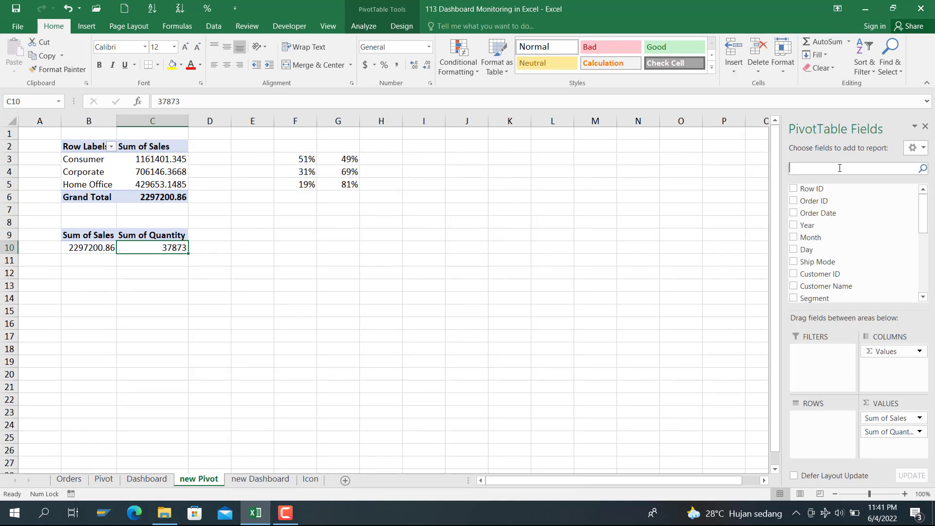
type("dis")
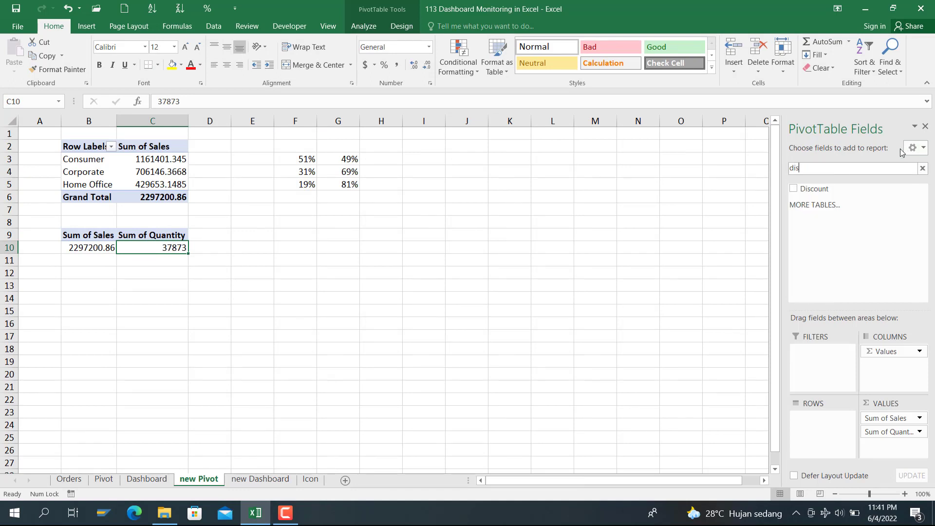
left_click_drag(815, 188, 883, 441)
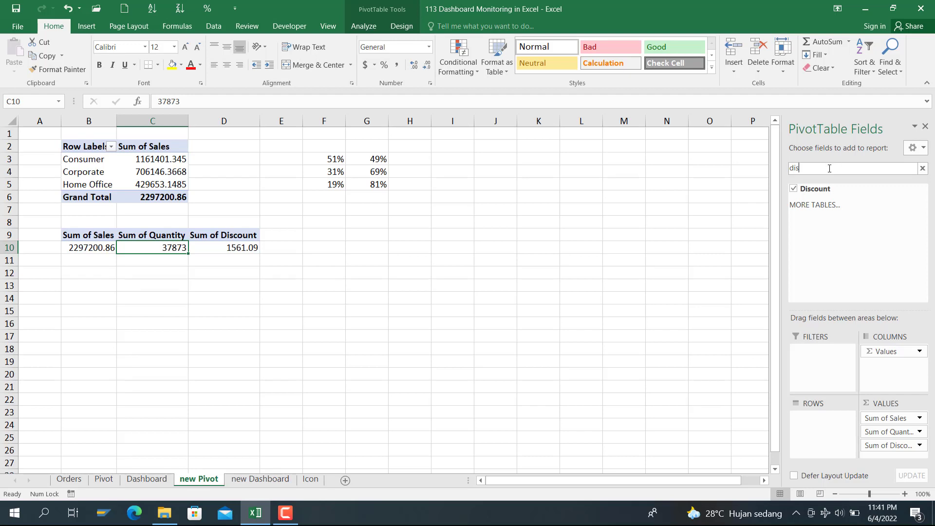
Step: Add the Profit field as the fourth summed value in the PivotTable at B9
key("BackSpace")
key("BackSpace")
key("BackSpace")
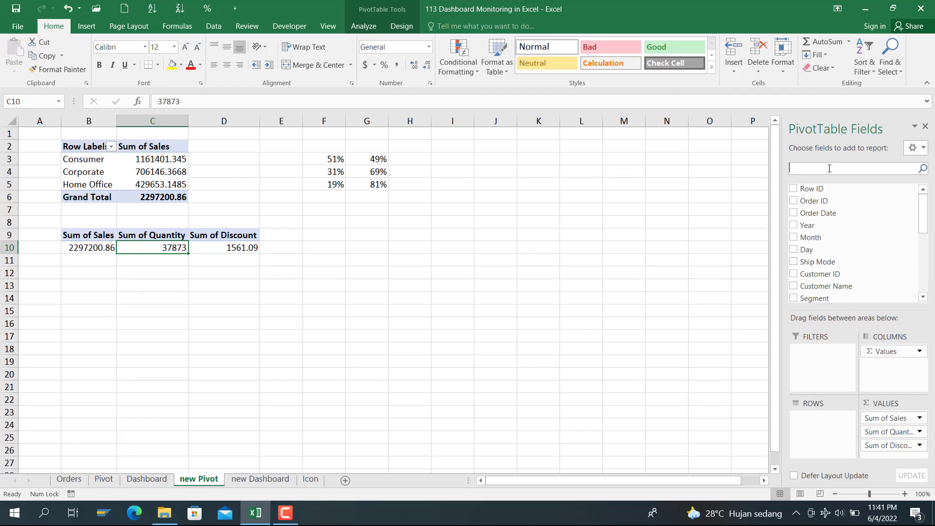
type("profit")
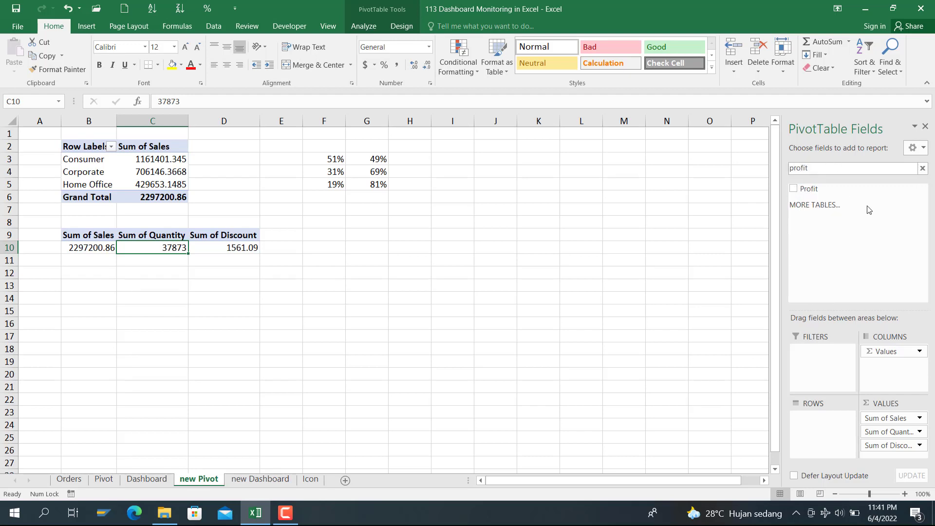
left_click_drag(821, 191, 889, 450)
left_click(262, 295)
left_click(105, 270)
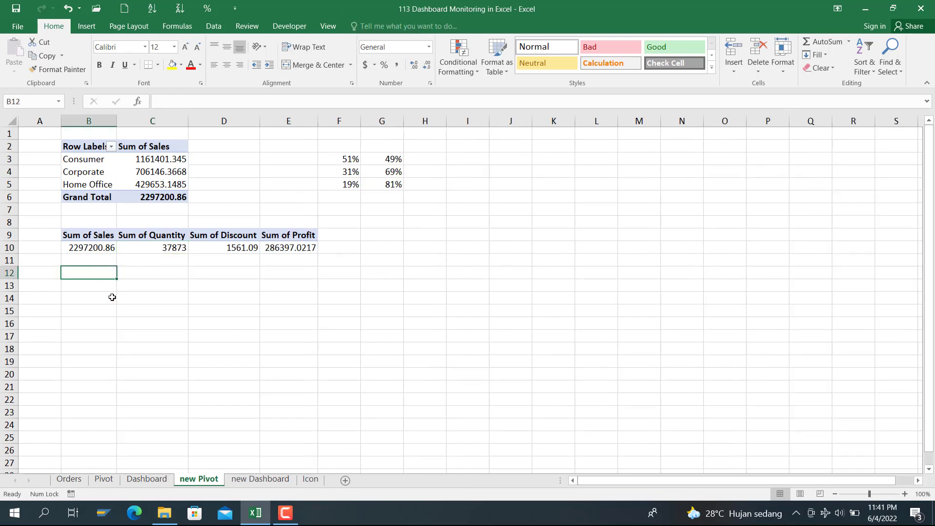
Step: Review the finished Dashboard sheet and create a third PivotTable from Orders range A1:W9995 at cell B13 of the existing new Pivot sheet
left_click(147, 479)
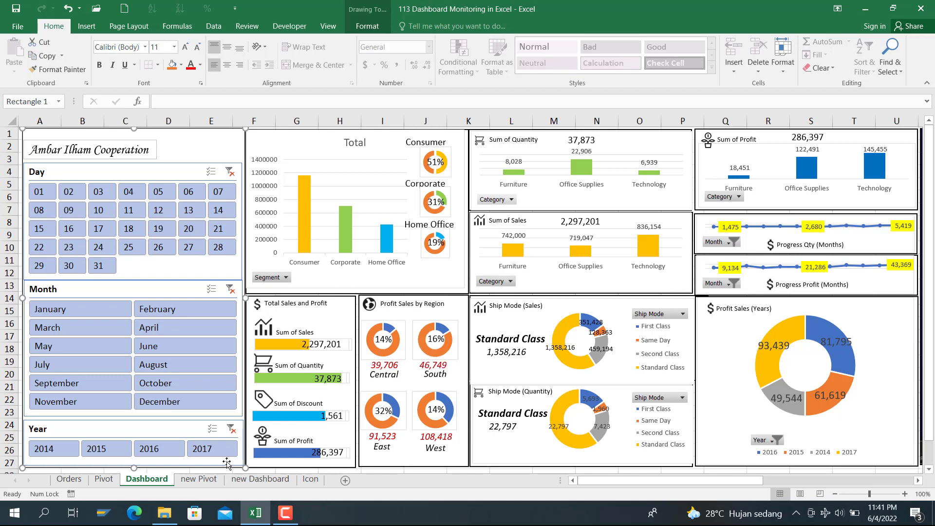
left_click(218, 481)
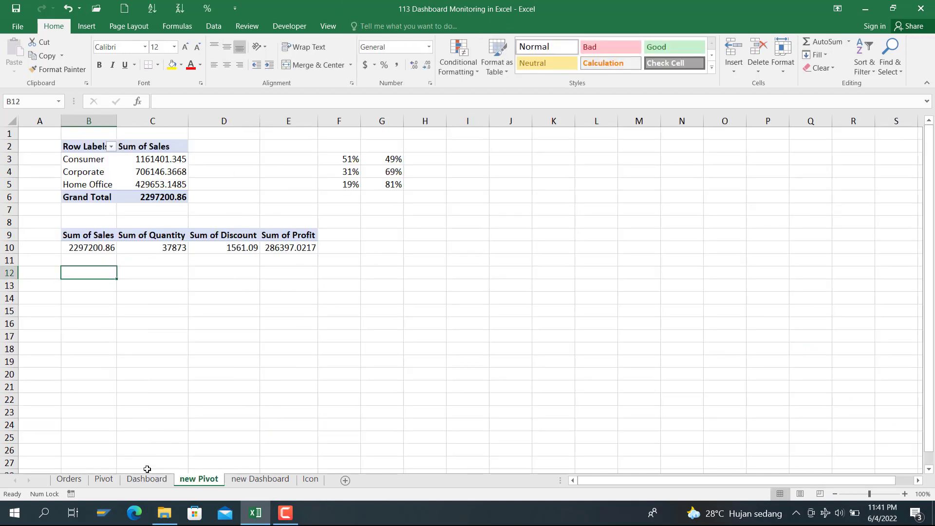
left_click(129, 481)
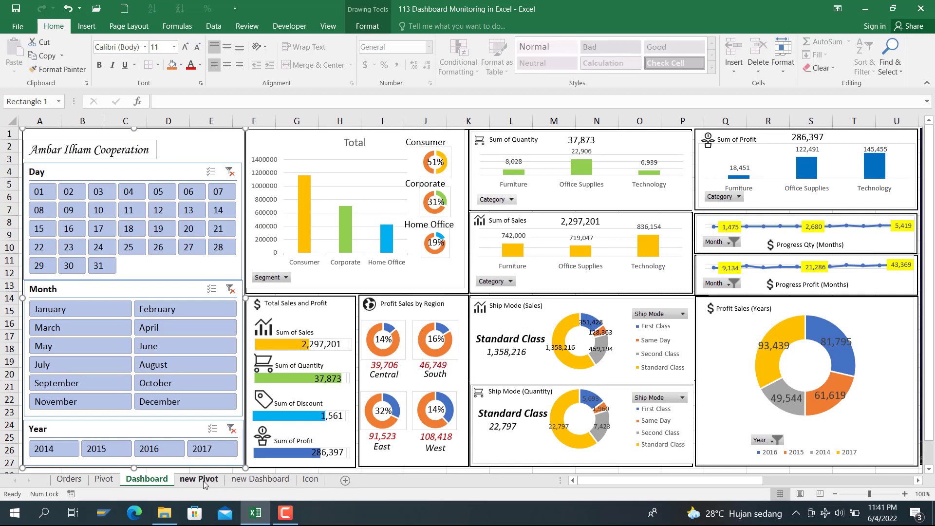
left_click(68, 479)
left_click(207, 174)
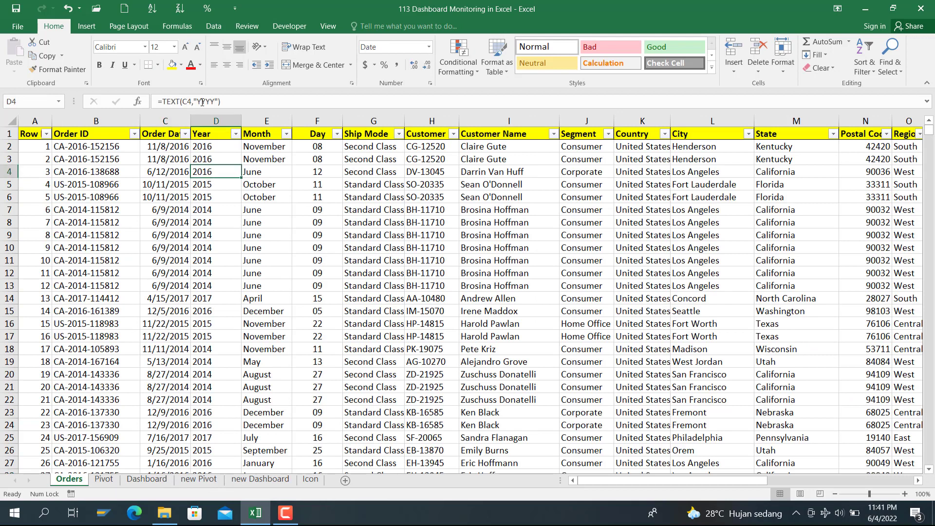
left_click(87, 25)
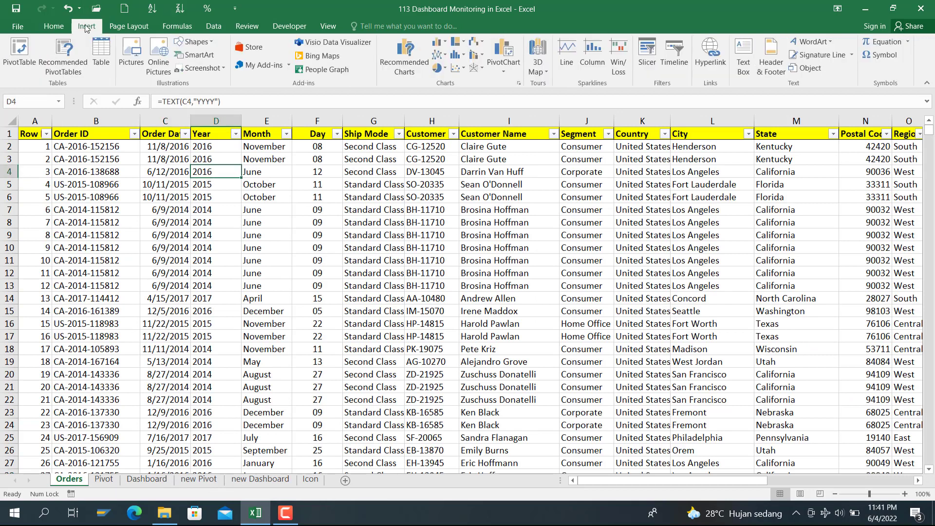
left_click(20, 54)
left_click(192, 336)
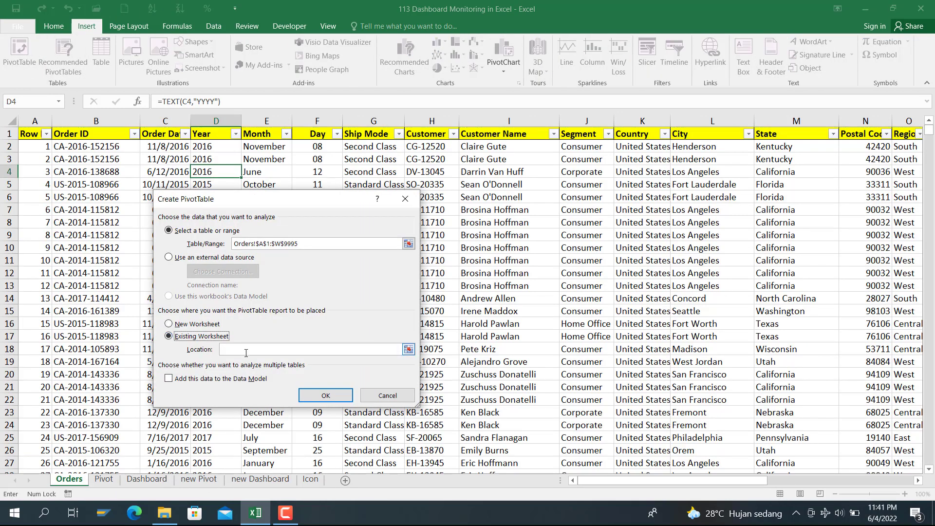
left_click(246, 351)
left_click(260, 480)
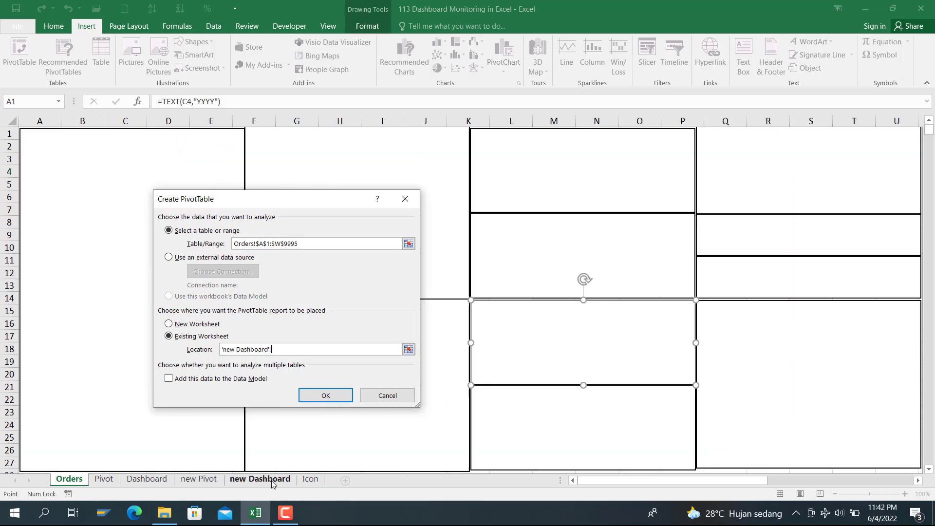
left_click(200, 480)
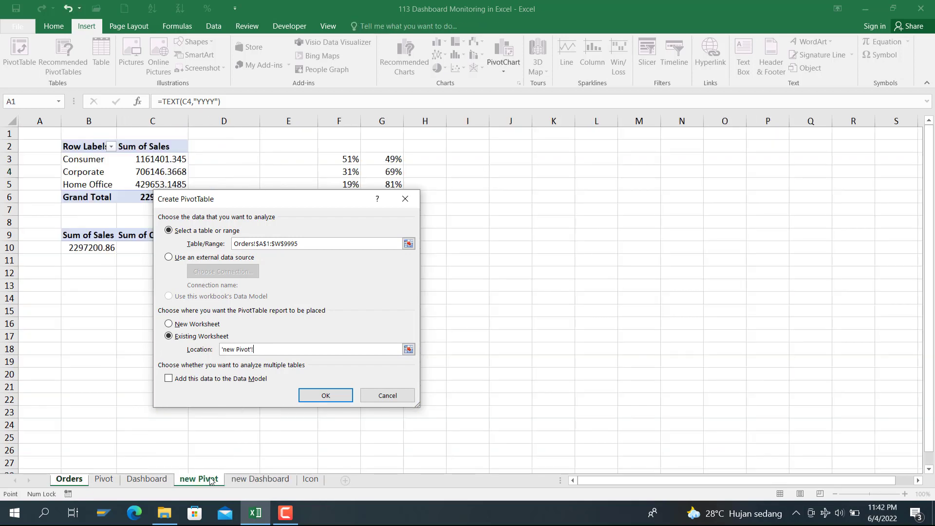
left_click(90, 286)
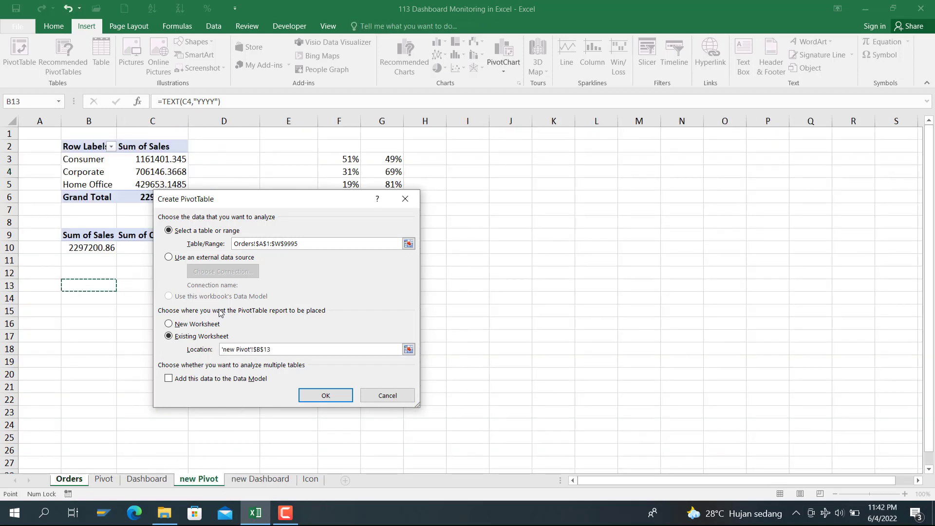
left_click(327, 395)
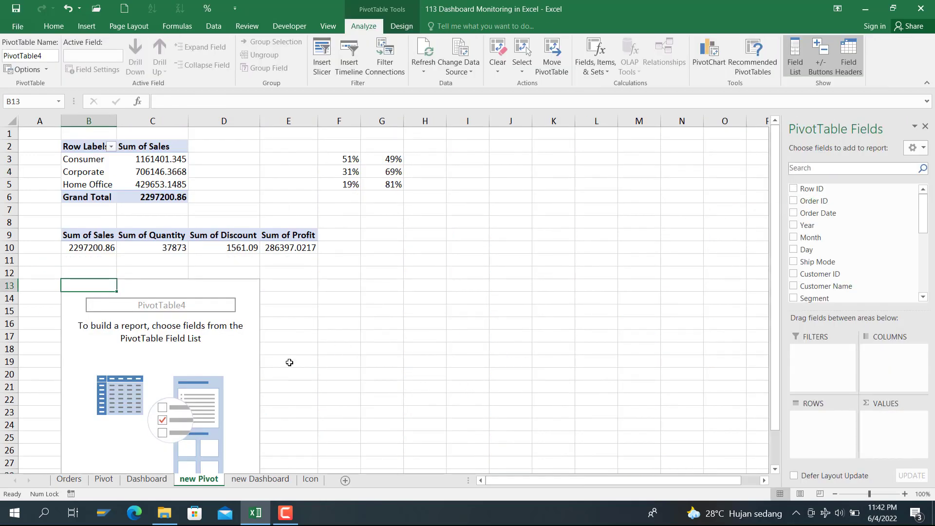
Step: Check the Profit Sales by Region panel on the Dashboard sheet and add Region as the row field of the PivotTable at B13
left_click(153, 479)
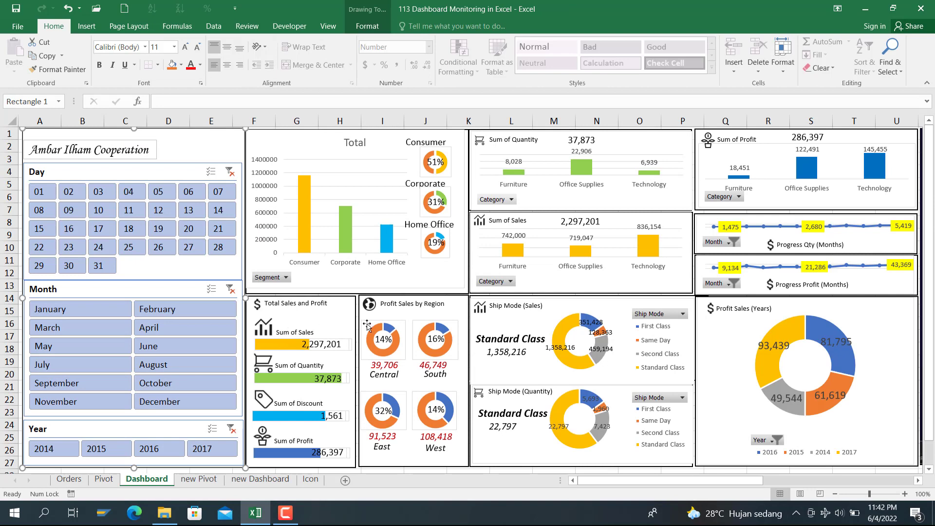
left_click(195, 480)
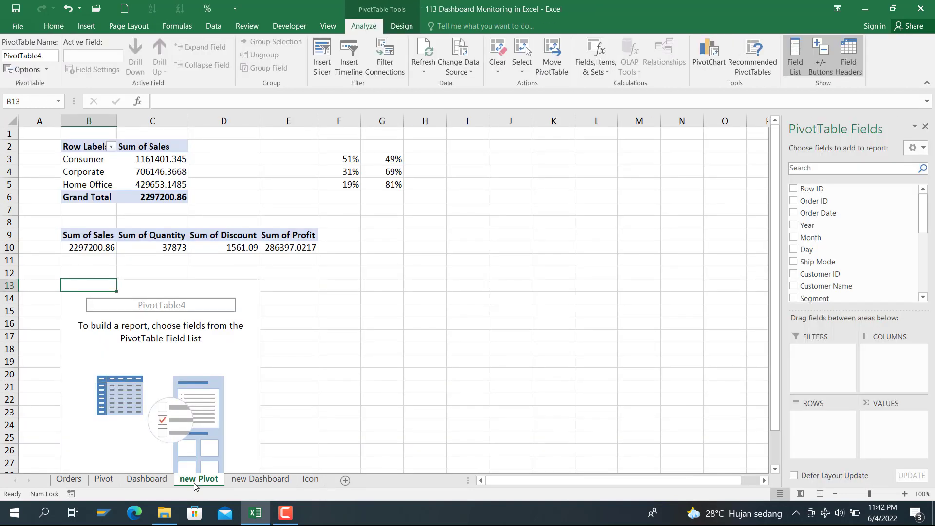
left_click(815, 167)
type("reg")
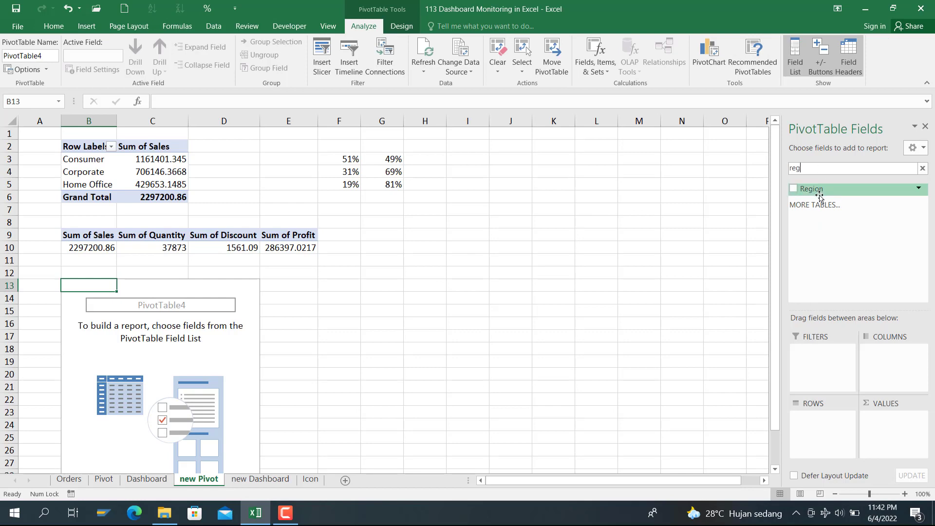
left_click_drag(811, 189, 806, 419)
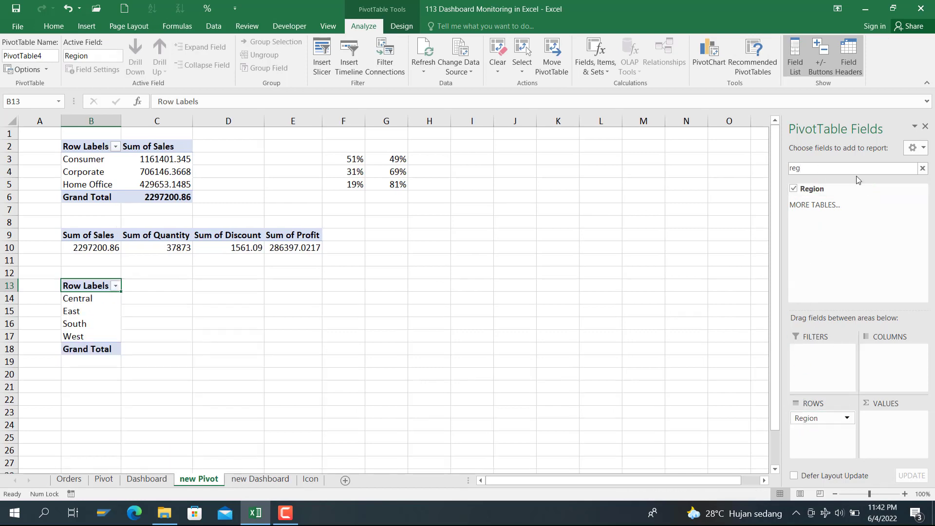
Step: Add the Profit field as a summed value to the regional PivotTable at B13
key("BackSpace")
key("BackSpace")
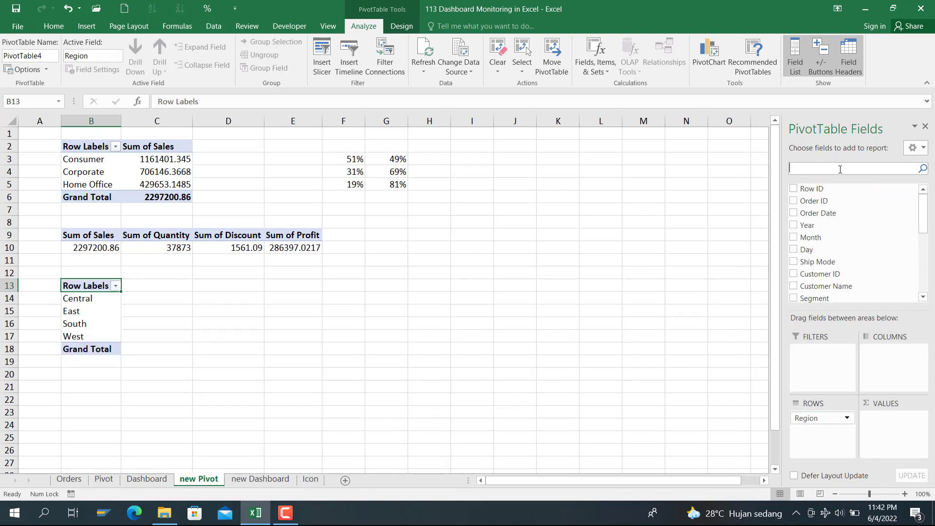
type("pro")
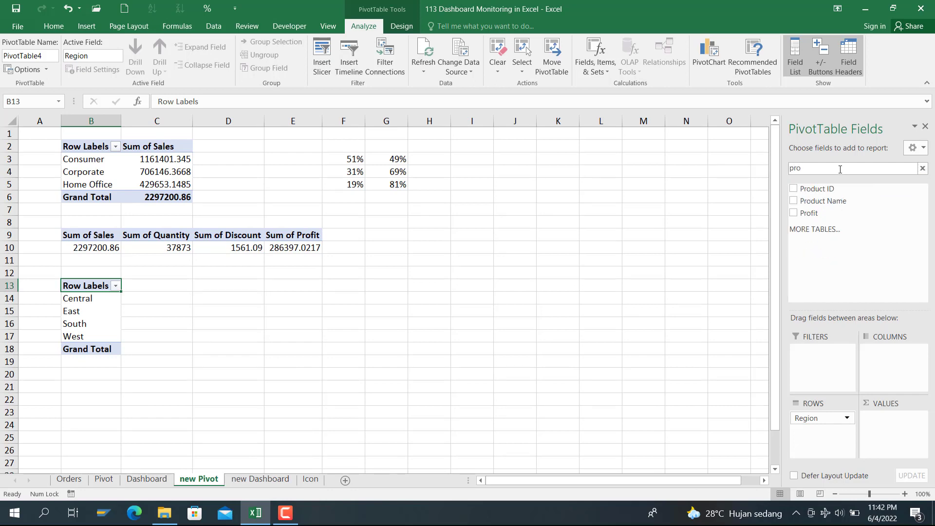
left_click_drag(809, 212, 881, 419)
left_click(197, 298)
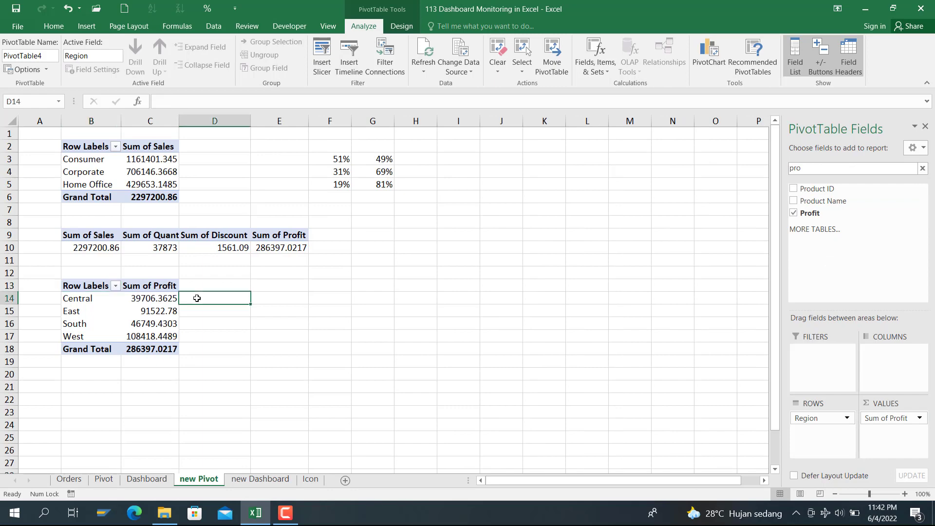
Step: Review the Dashboard sheet and enter =C14/MAX($C$15:$C$18) in cell F14 of the new Pivot sheet for the Central region's profit share
left_click(159, 479)
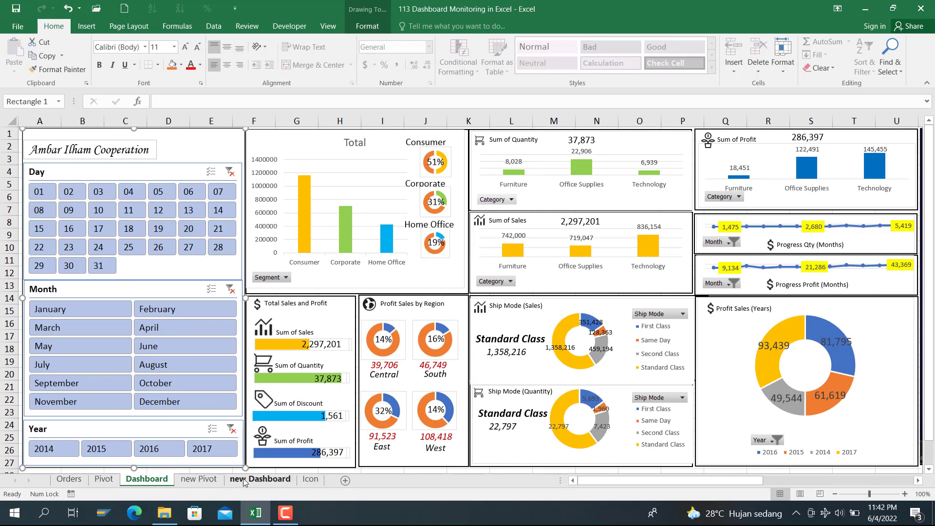
left_click(200, 480)
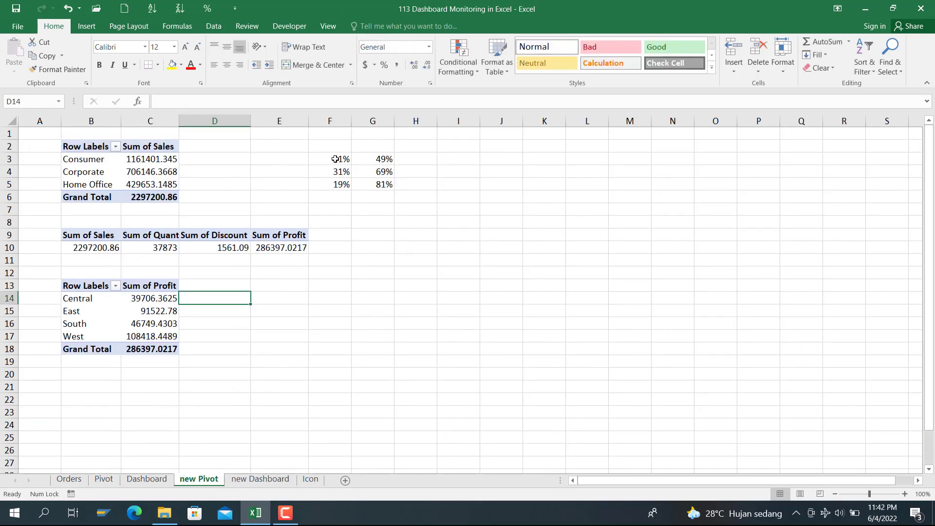
left_click(328, 295)
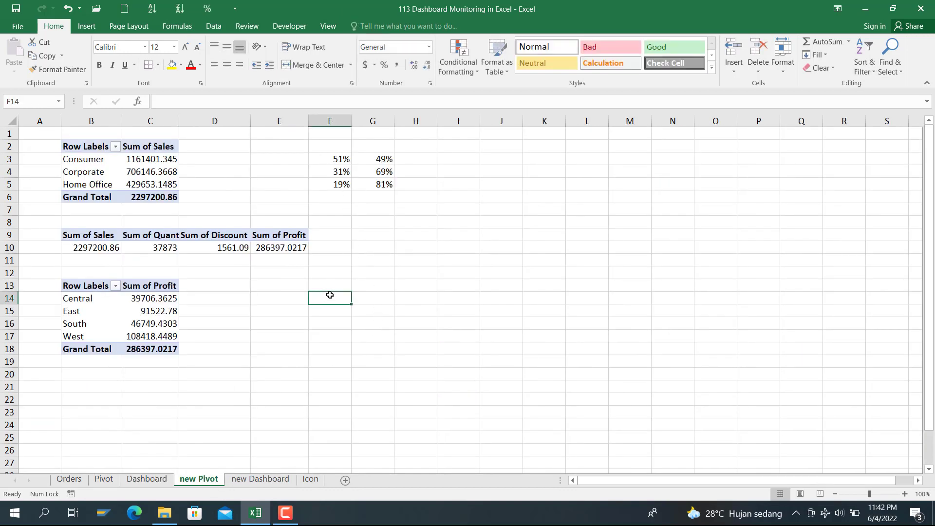
type("=")
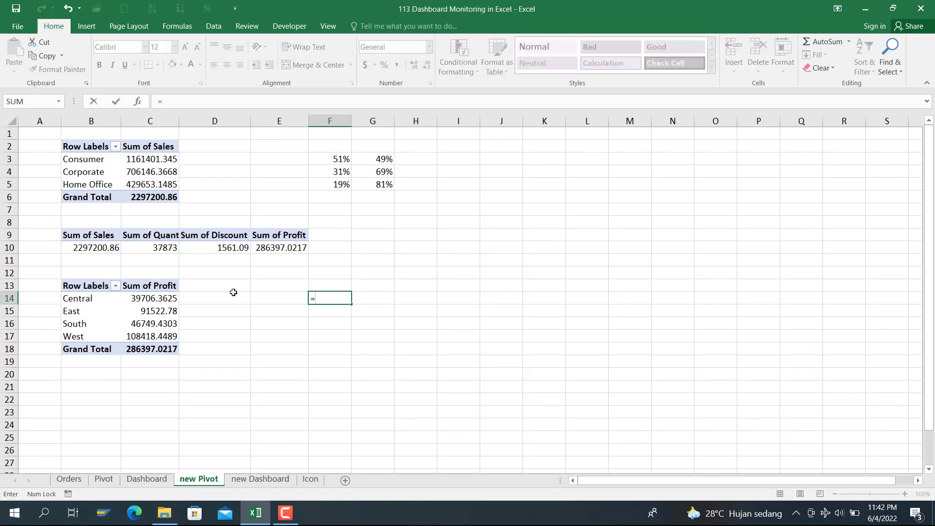
type("c")
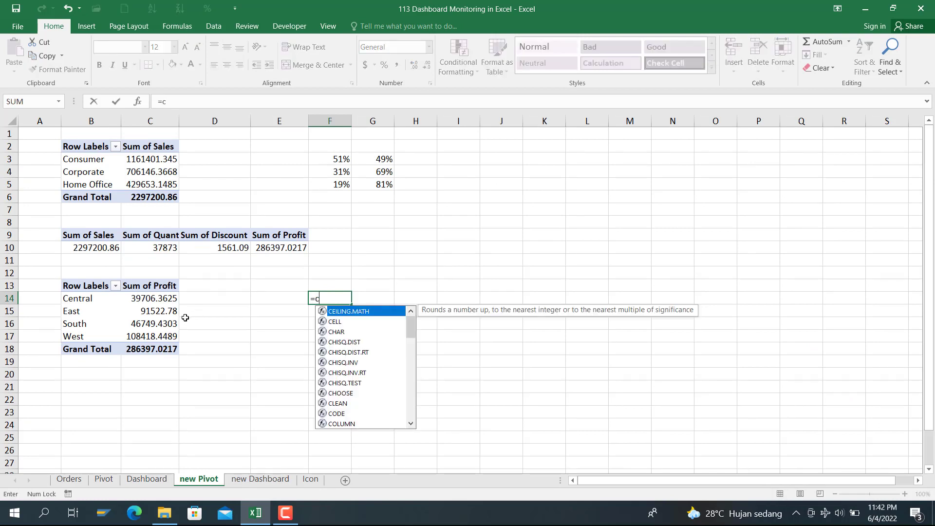
type("14/")
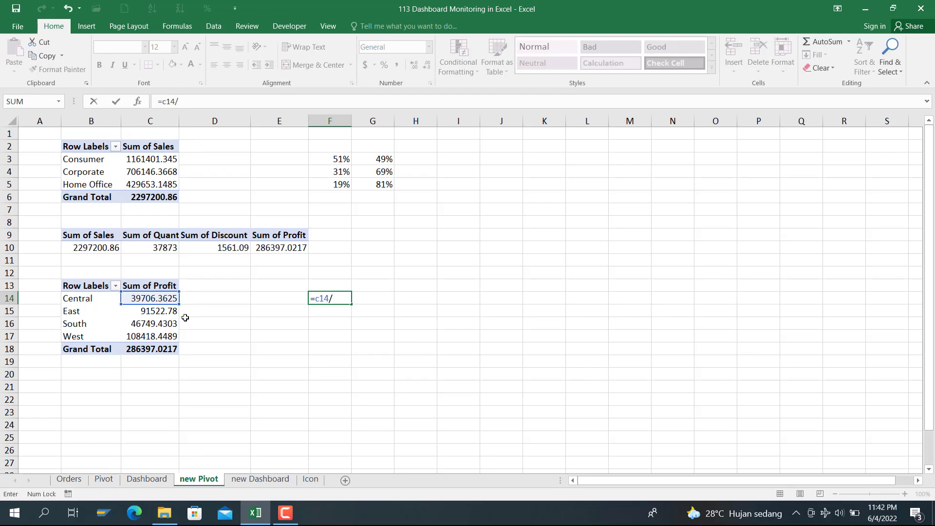
type("max(")
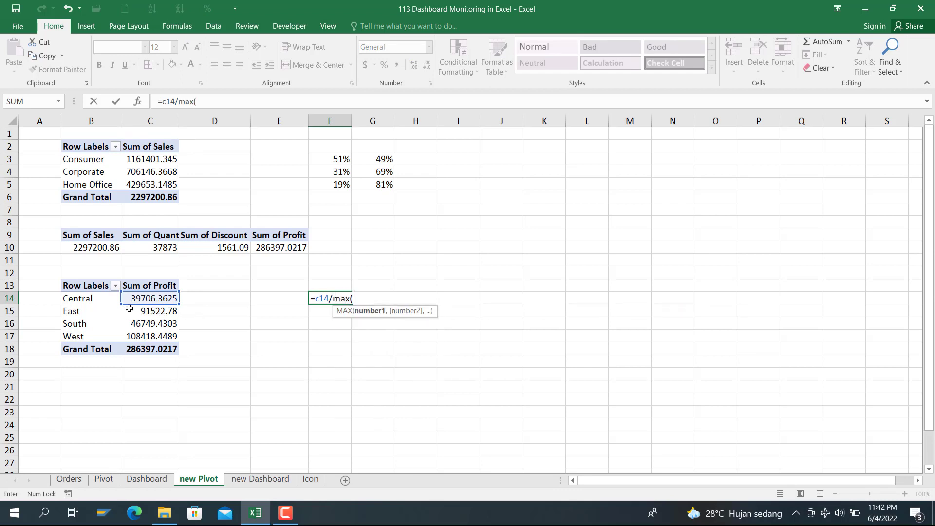
left_click_drag(129, 311, 125, 344)
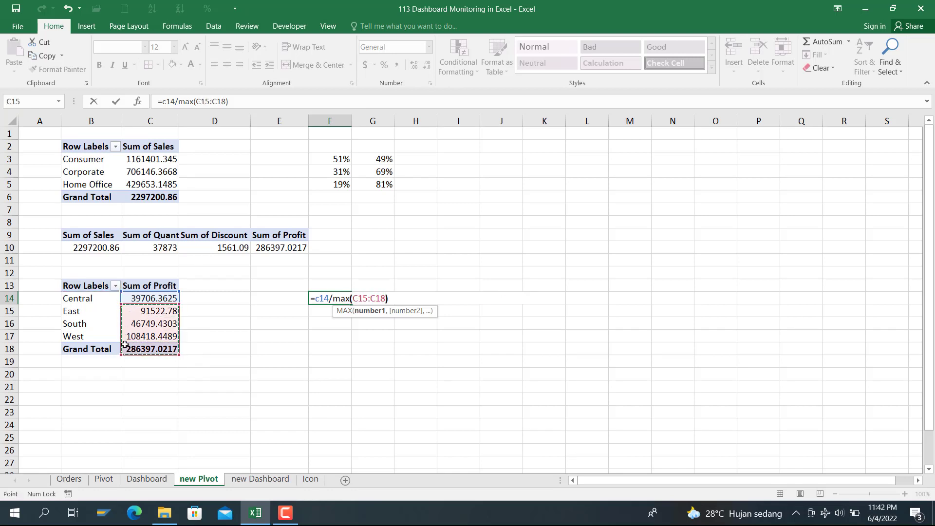
left_click(199, 102)
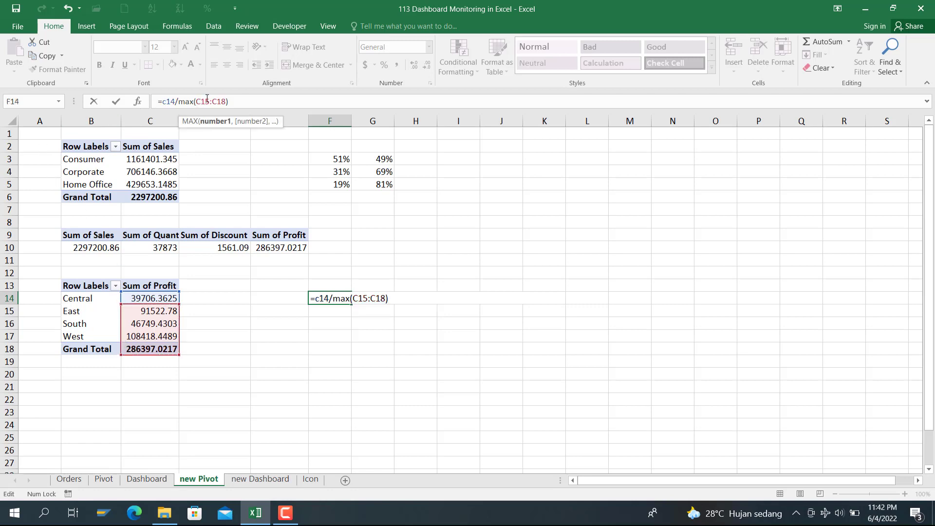
key("F4")
left_click(207, 101)
left_click(226, 102)
key("F4")
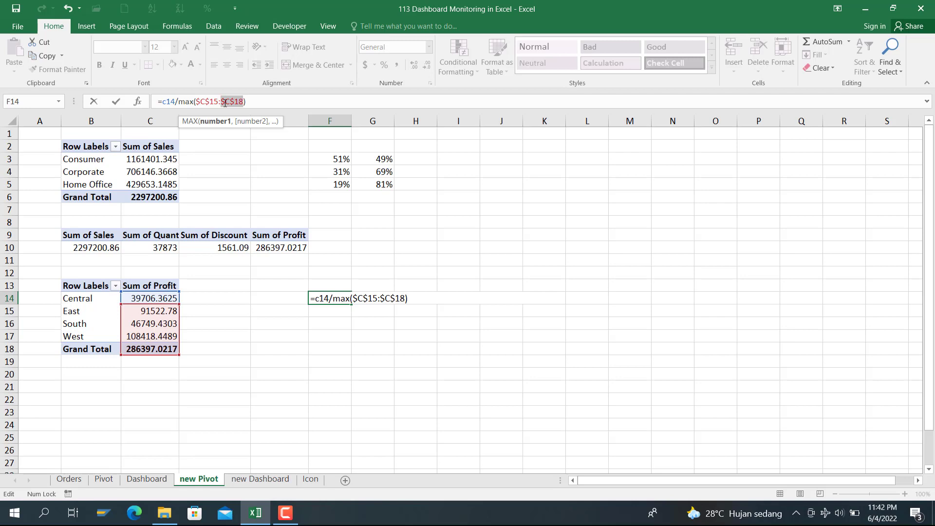
key("Return")
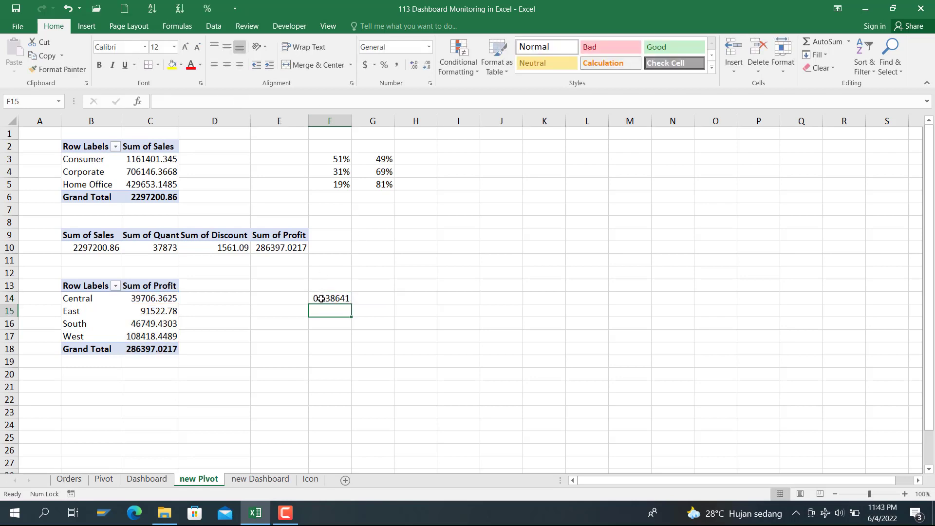
Step: Format F14 as a percentage and fill its formula down to F17 for the remaining regions
left_click(321, 299)
left_click(384, 64)
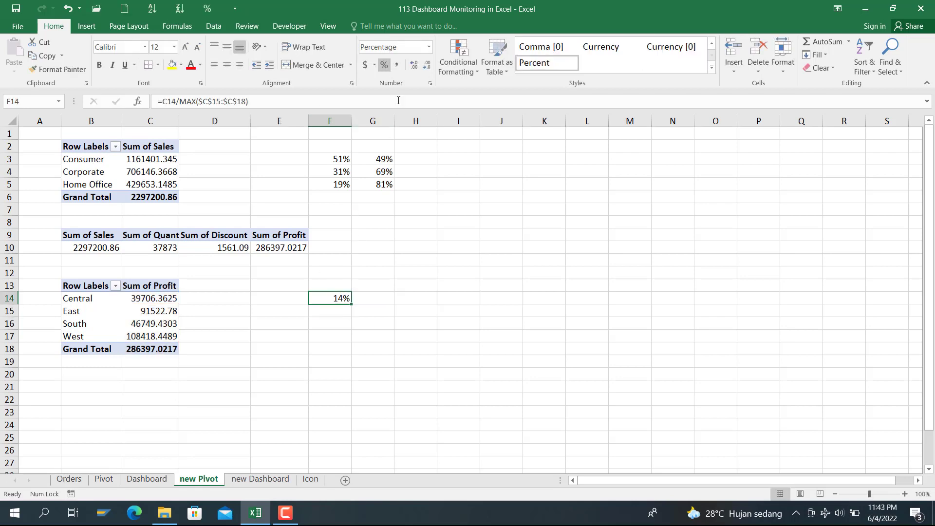
left_click_drag(354, 304, 346, 338)
Step: Enter the complementary percentage formula =1-F14 in G14 and fill it down to G17
left_click(361, 294)
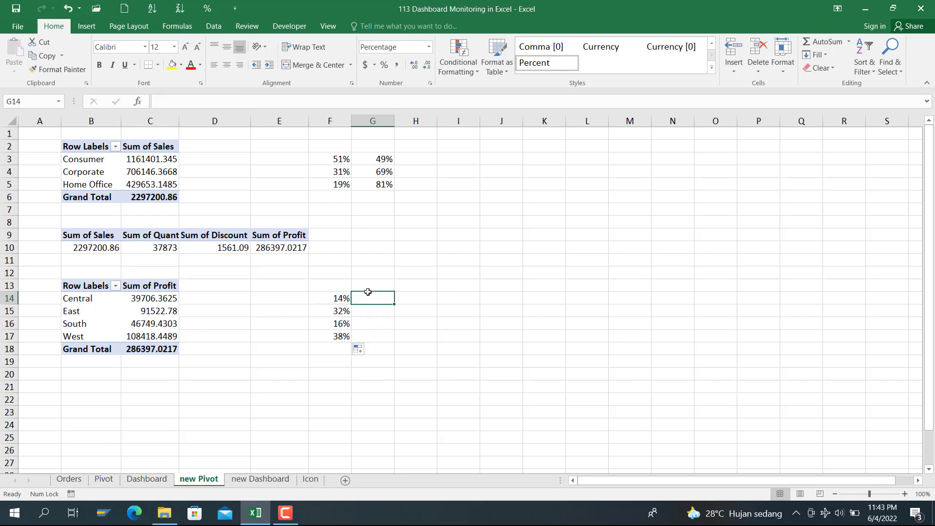
type("=")
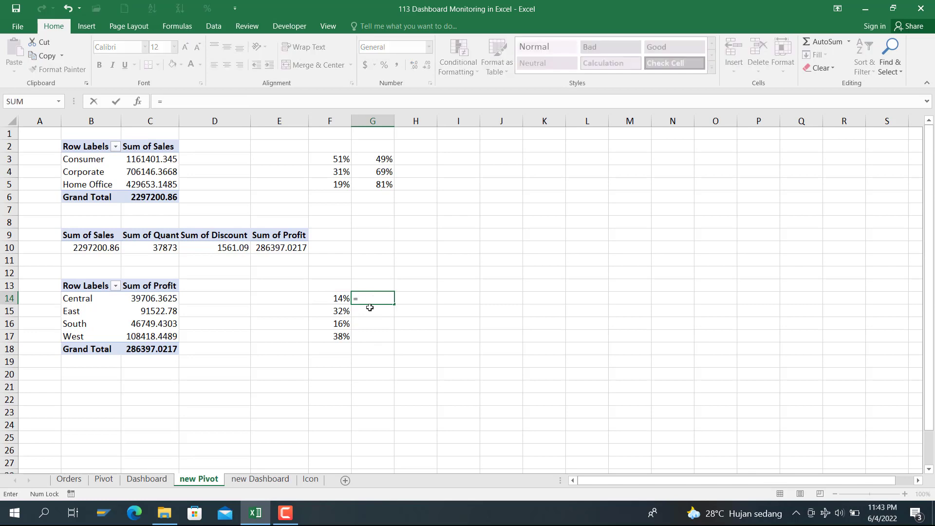
type("1-")
left_click(340, 299)
key("Return")
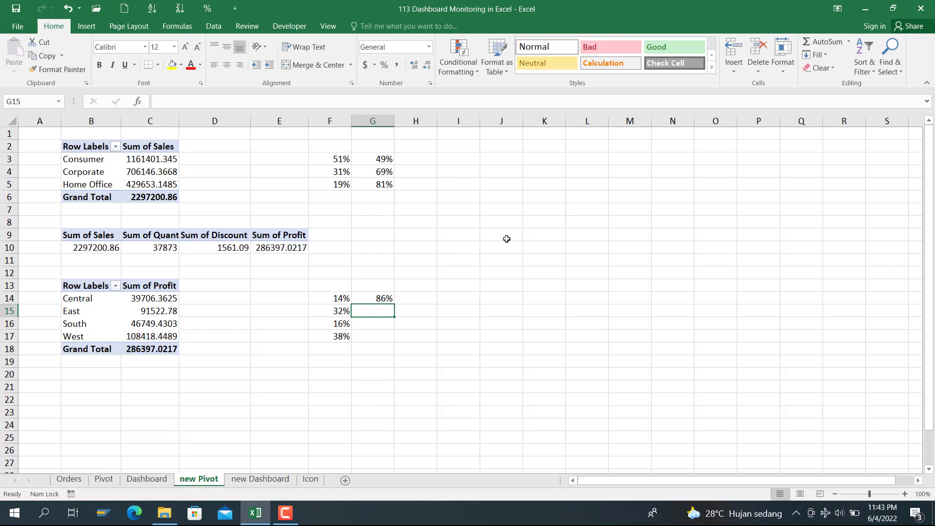
left_click(380, 295)
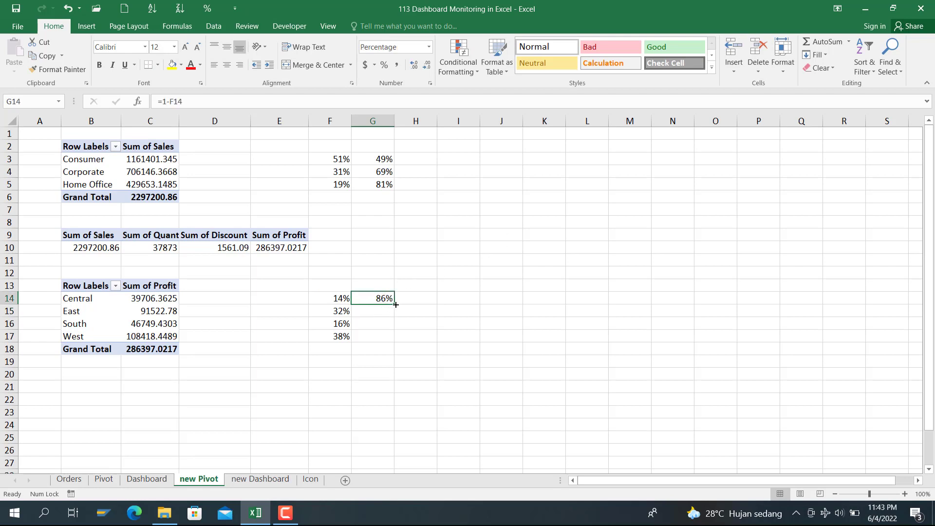
left_click_drag(396, 304, 388, 341)
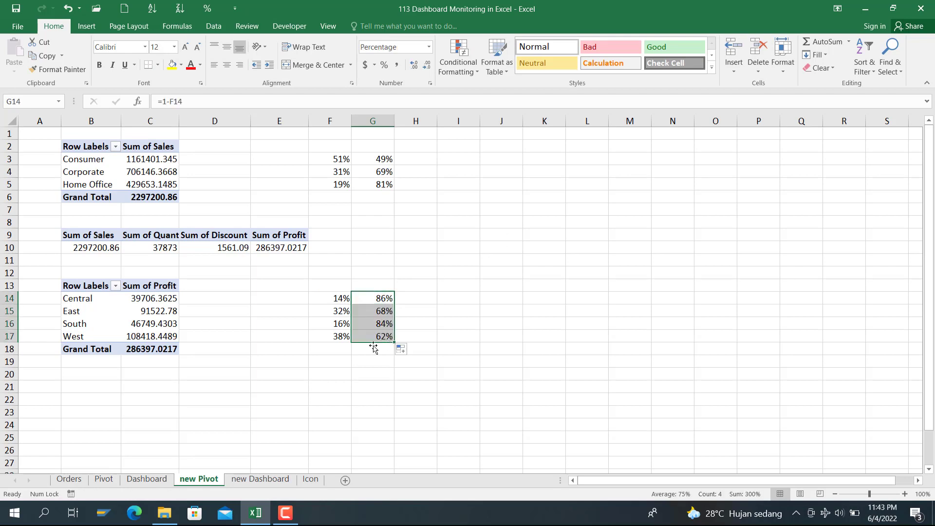
Step: Review the Dashboard and Pivot sheets and create a PivotTable from Orders range A1:W9995 at cell B21 of the existing new Pivot sheet
left_click(148, 478)
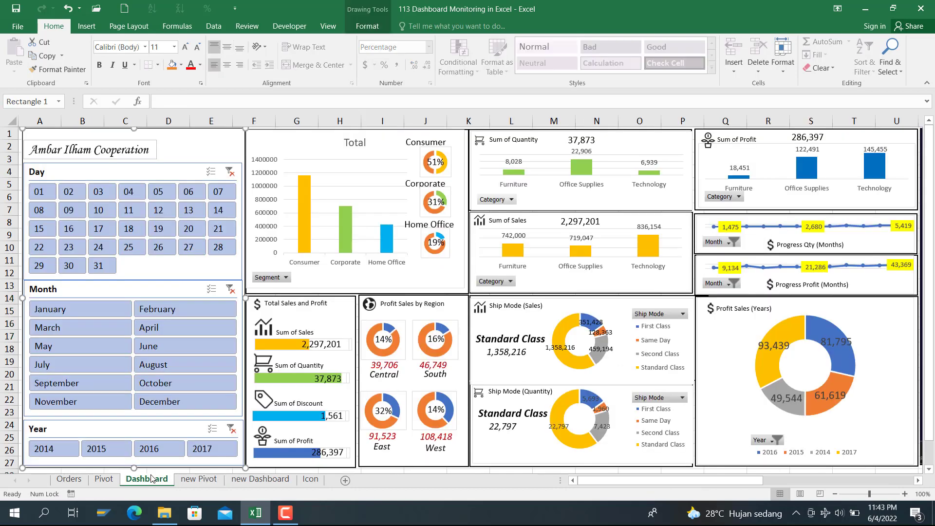
left_click(113, 480)
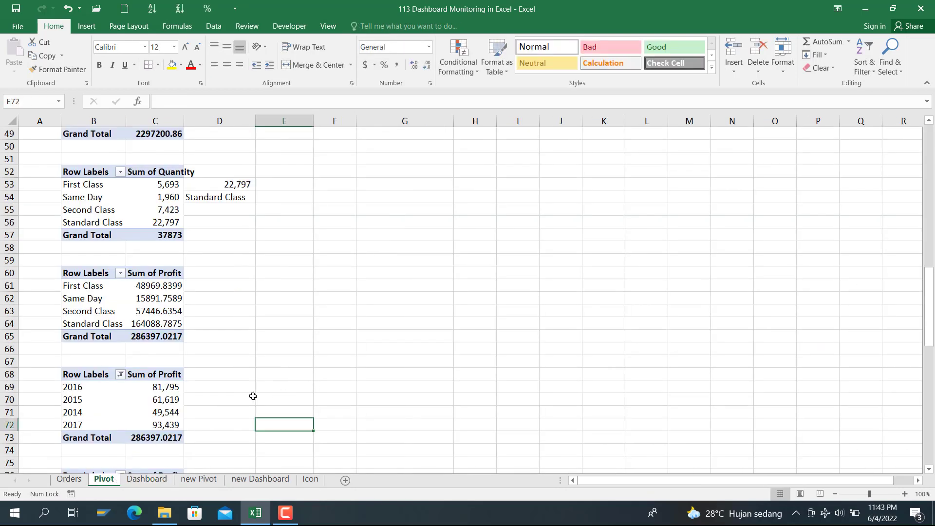
left_click(176, 477)
left_click(324, 392)
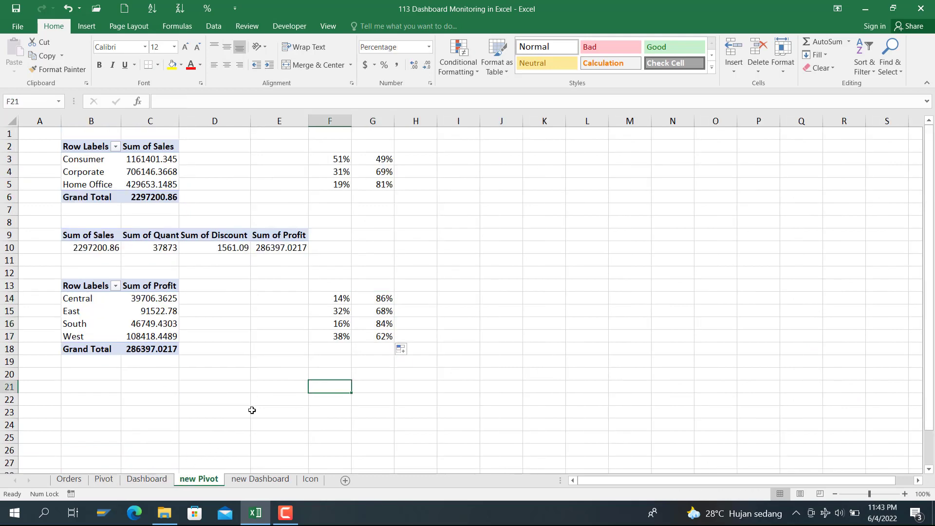
left_click(101, 385)
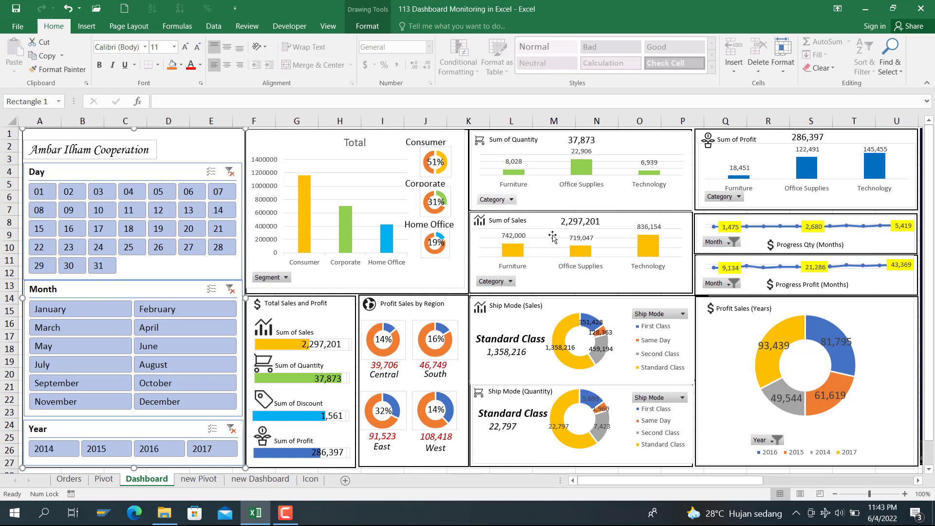
left_click(186, 481)
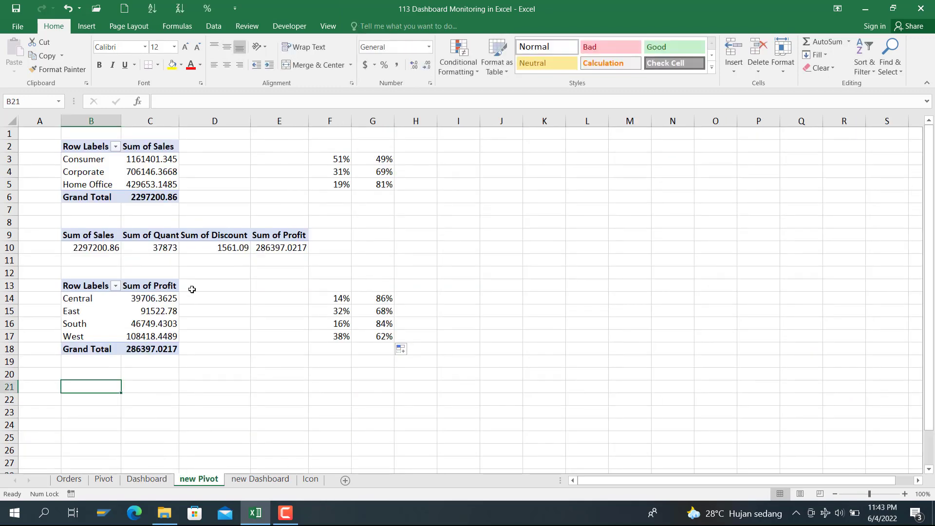
left_click(73, 482)
left_click(218, 250)
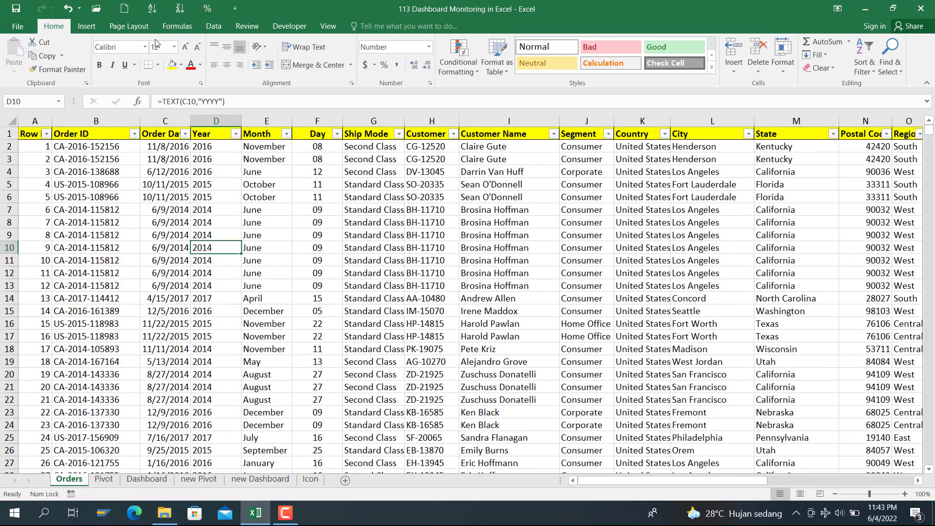
left_click(87, 28)
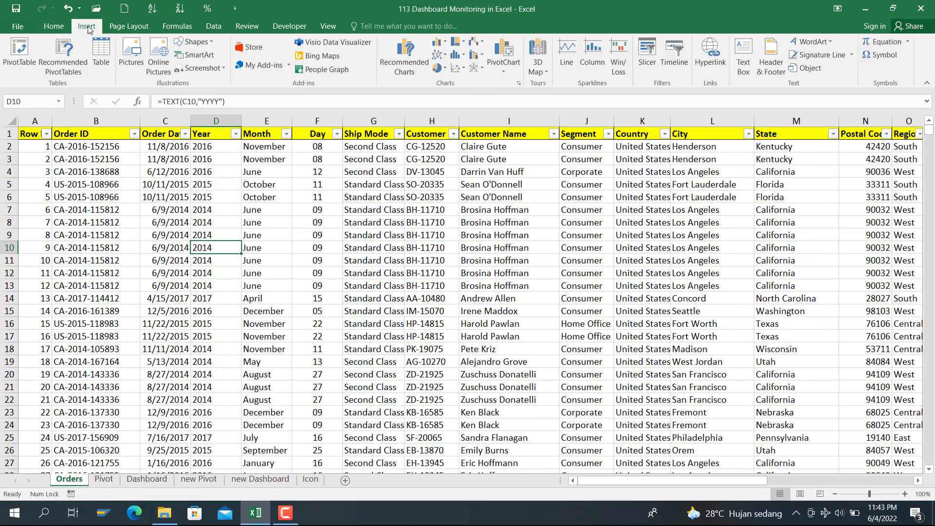
left_click(19, 51)
left_click(192, 340)
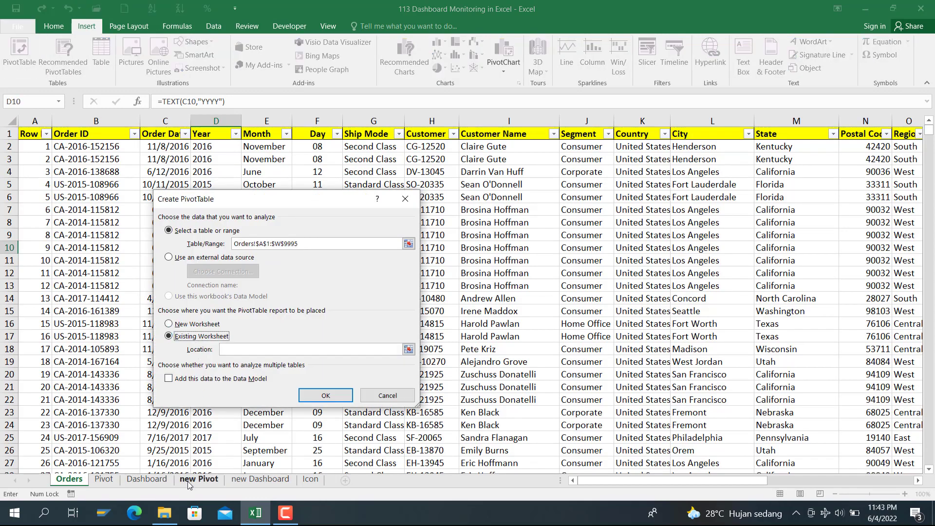
left_click(199, 480)
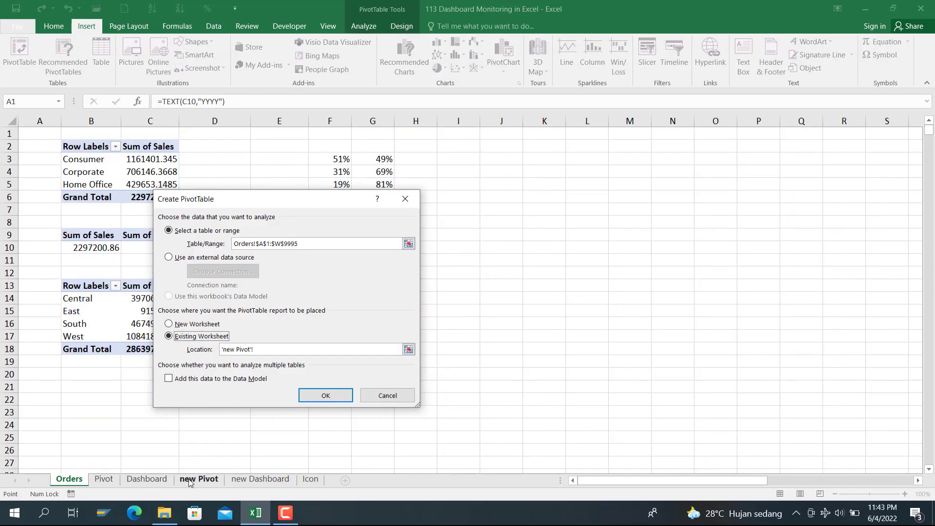
left_click(81, 387)
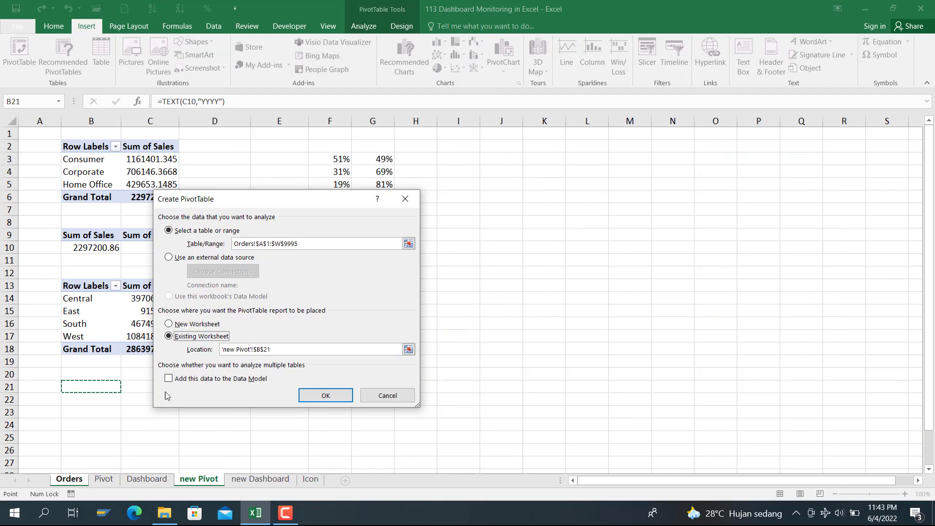
left_click(311, 400)
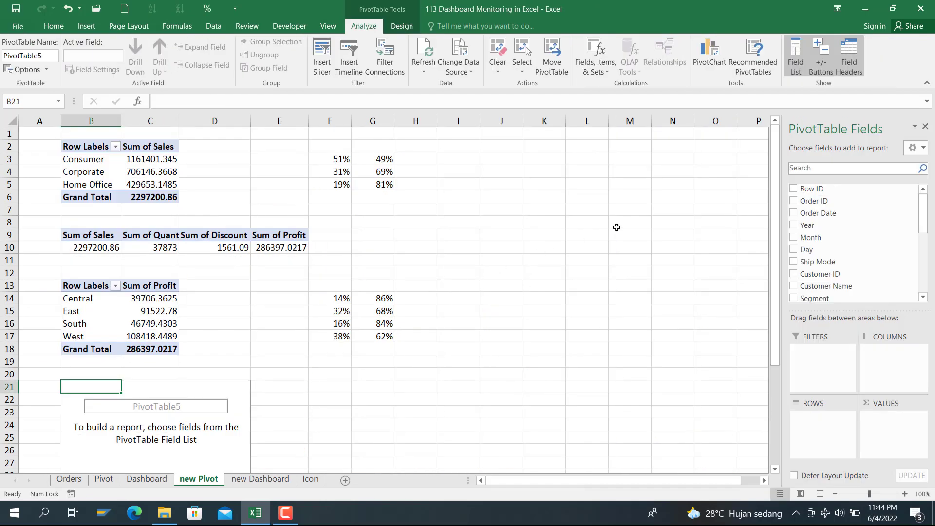
Step: Check the category charts on the Dashboard sheet and add Quantity as a summed value to the PivotTable at B21
left_click(147, 479)
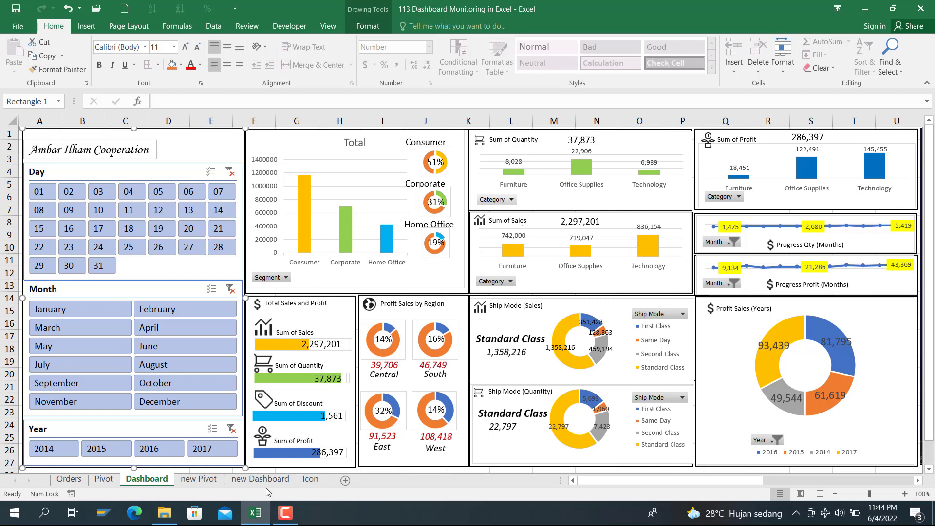
left_click(207, 480)
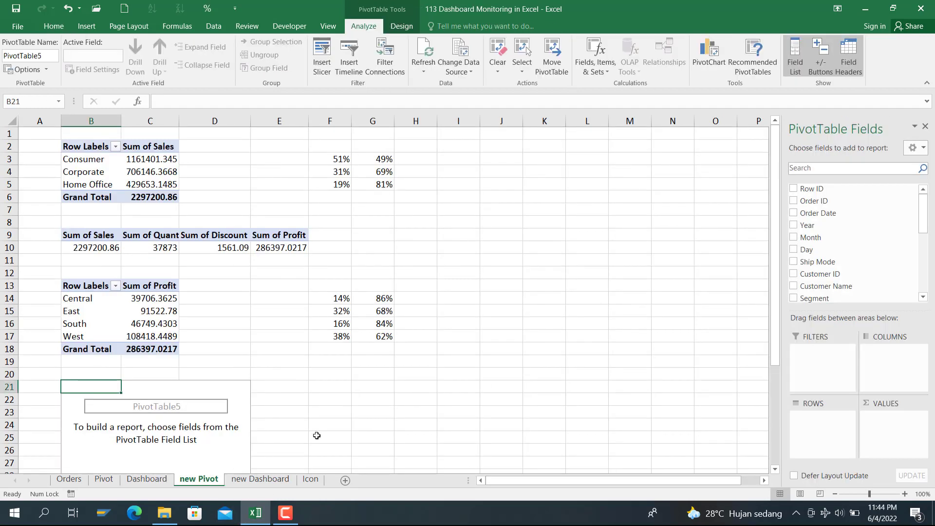
left_click(808, 167)
type("sege")
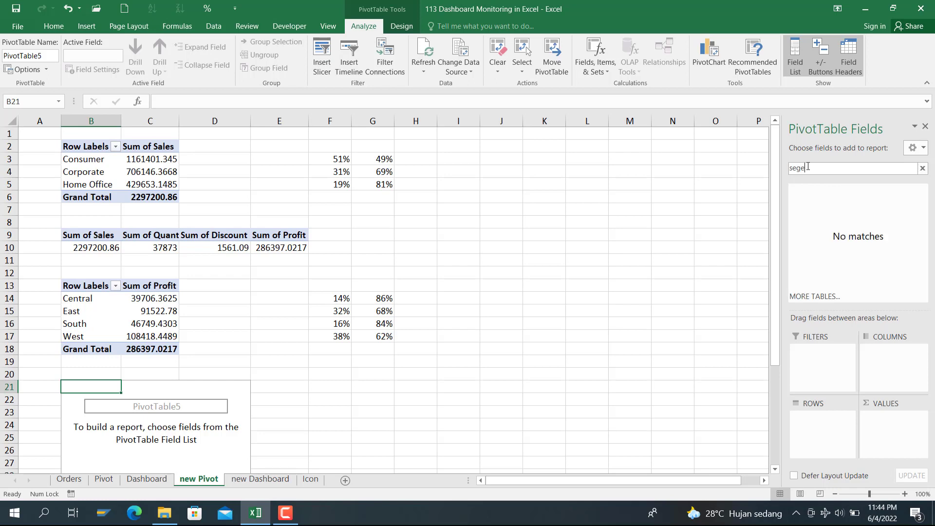
key("BackSpace")
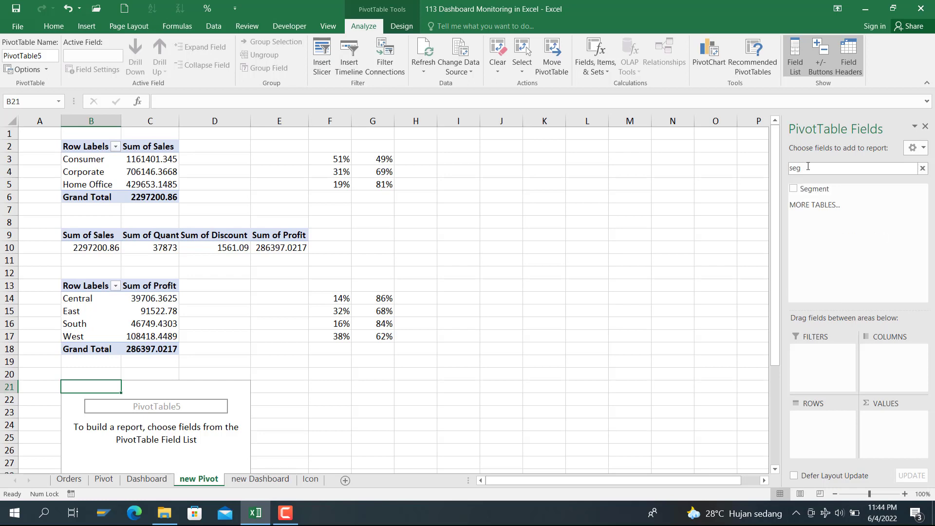
key("BackSpace")
key("BackSpace")
key("BackSpace")
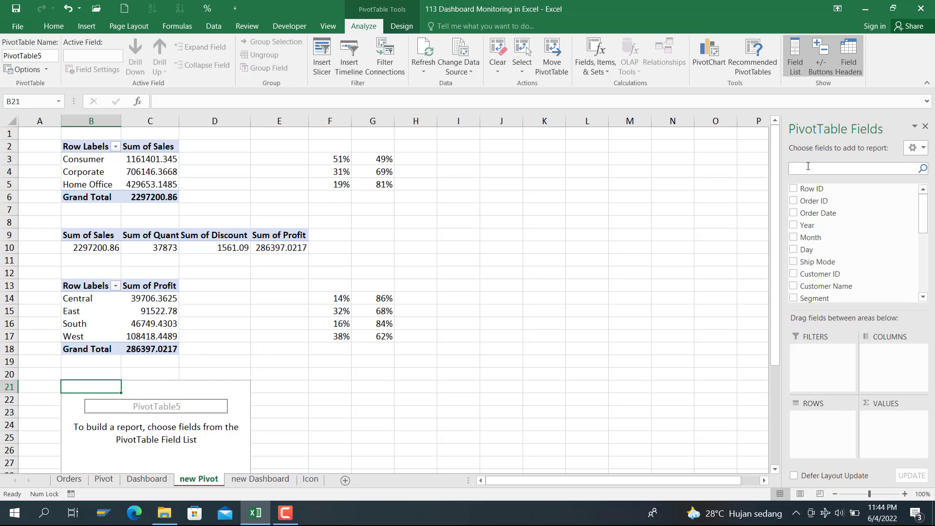
type("quan")
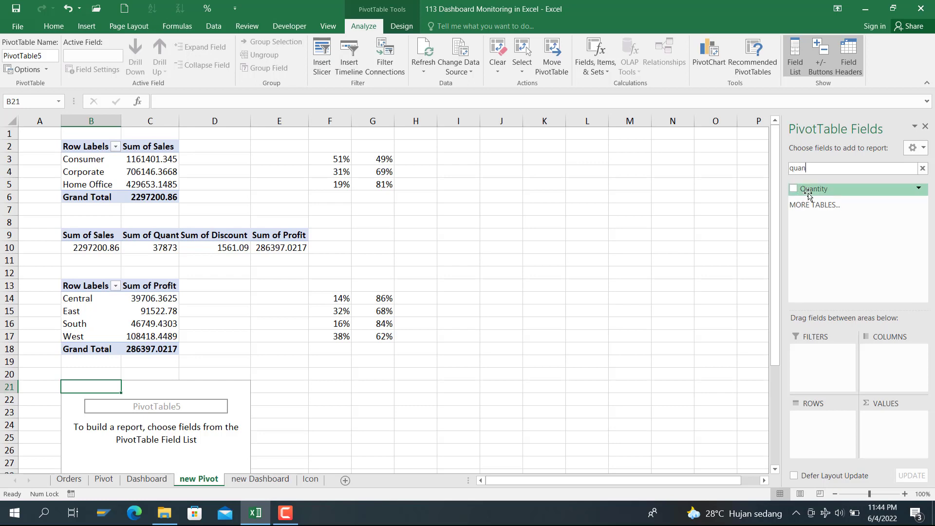
left_click_drag(813, 189, 895, 419)
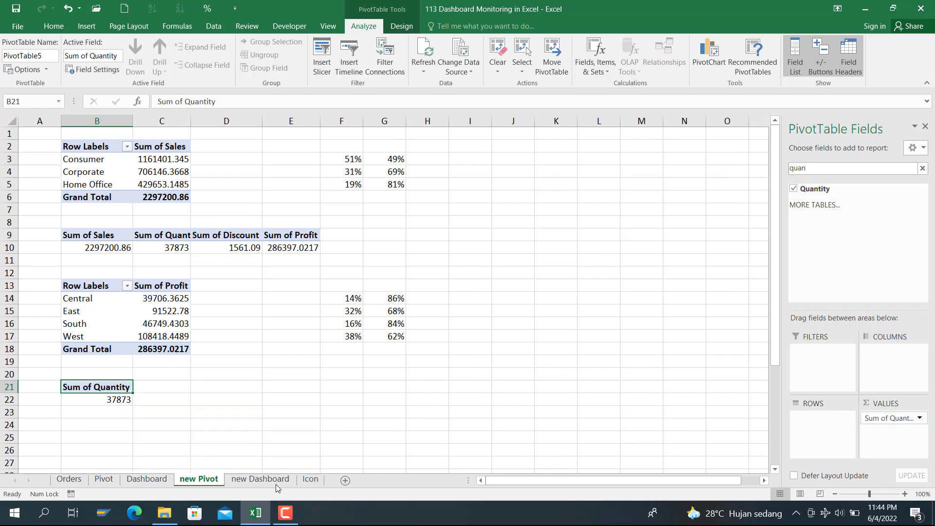
Step: Check the category charts on the Dashboard sheet and add Category as the row field of the Sum of Quantity PivotTable at B21
left_click(149, 480)
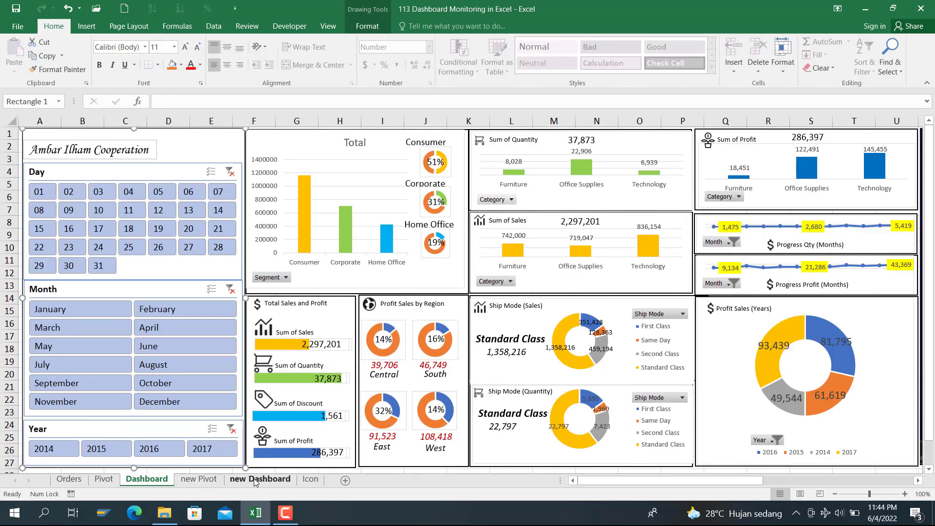
left_click(211, 480)
left_click(233, 480)
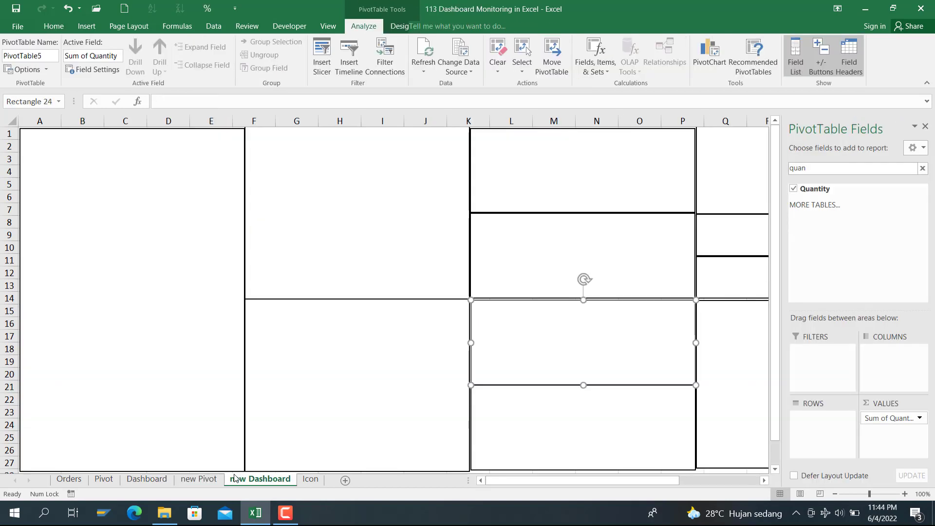
left_click(212, 481)
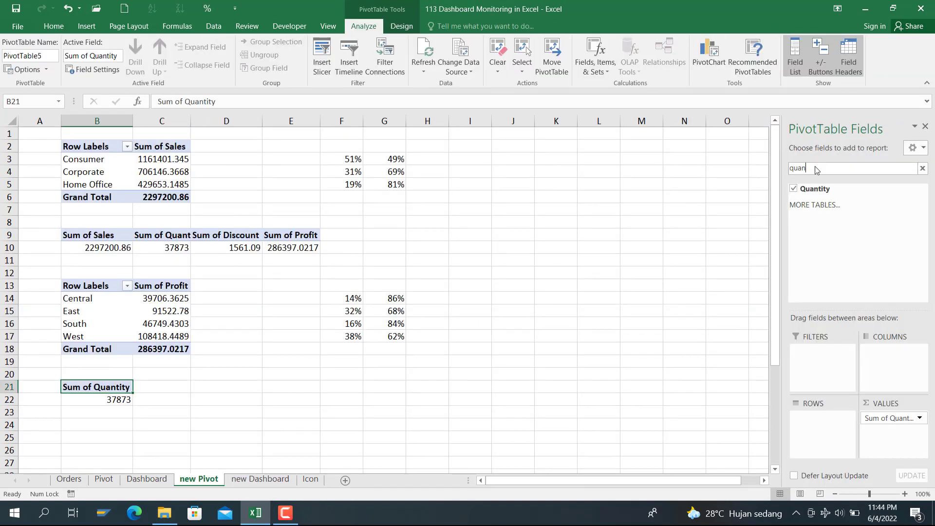
left_click(821, 167)
type("qu")
key("BackSpace")
key("BackSpace")
type("cate")
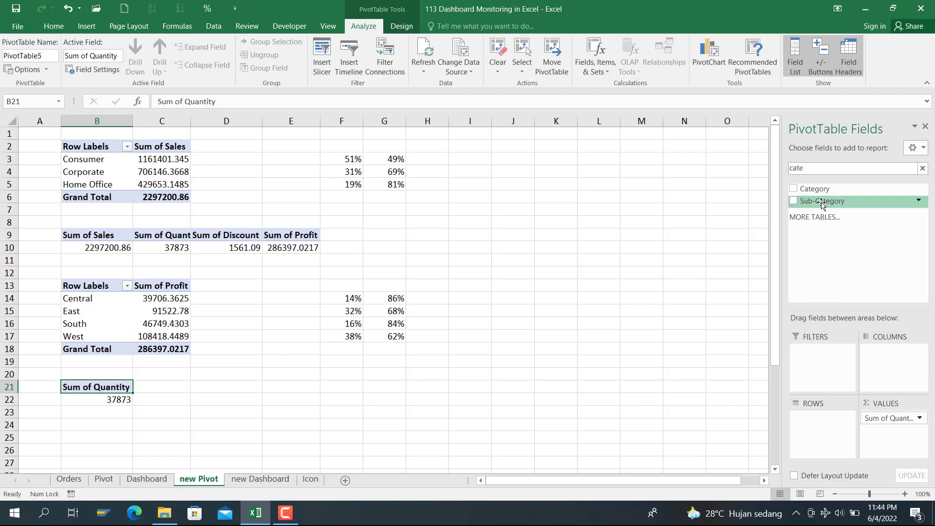
left_click_drag(814, 189, 813, 420)
left_click(410, 378)
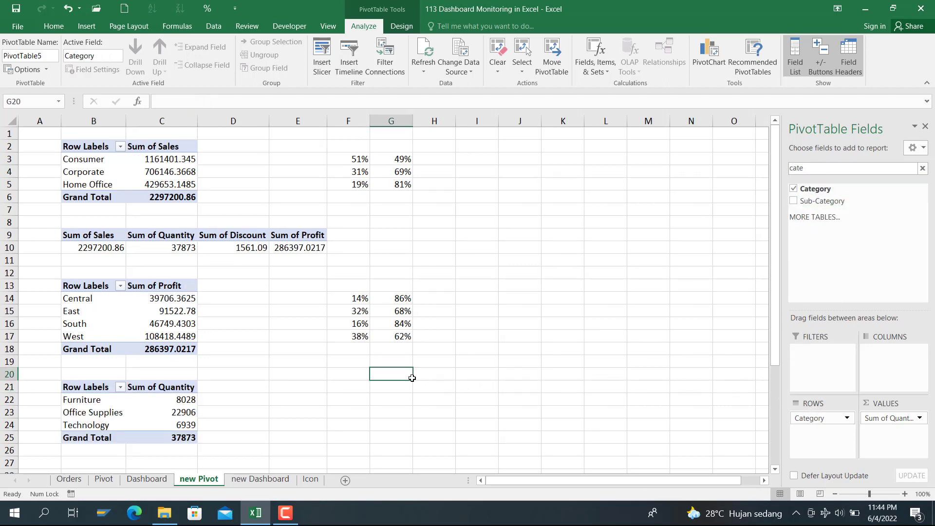
Step: Create a PivotTable from Orders range A1:W9995 at cell B28 of the existing new Pivot sheet
scroll(286, 419, "down", 2)
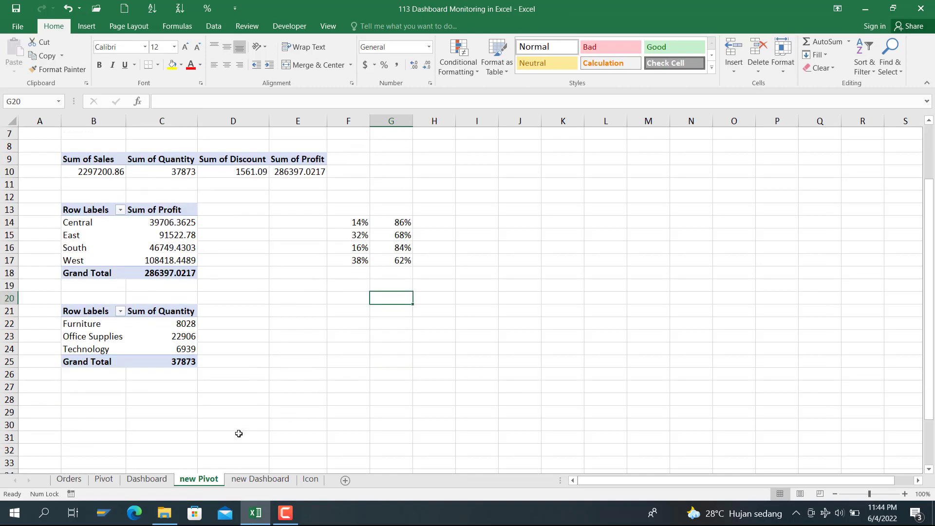
left_click(67, 480)
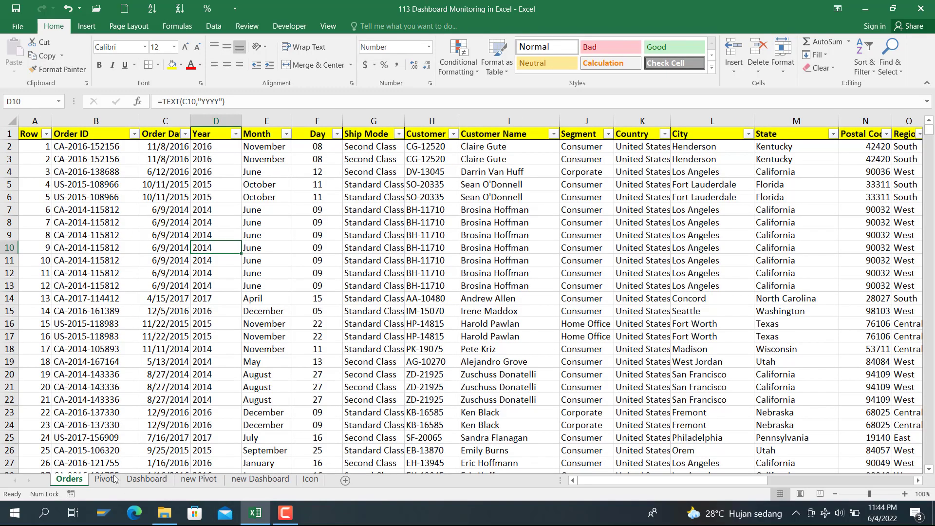
left_click(146, 479)
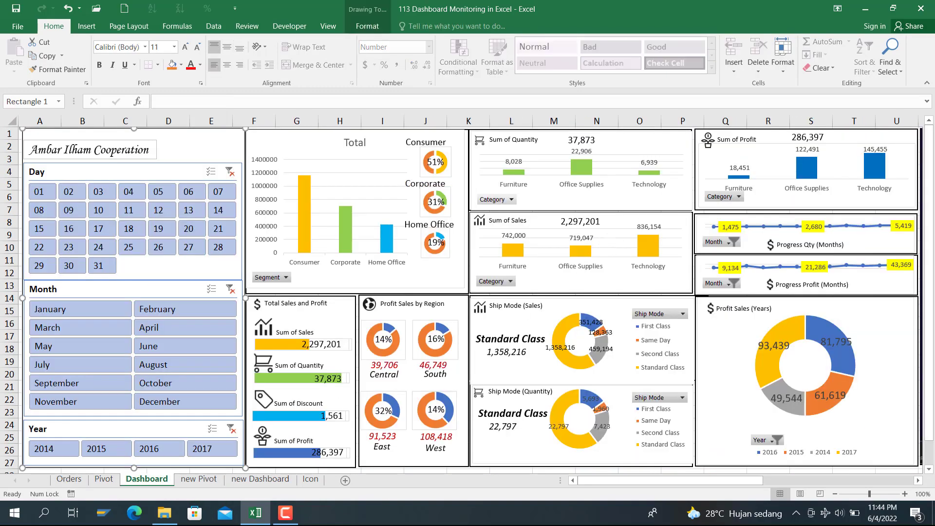
left_click(69, 479)
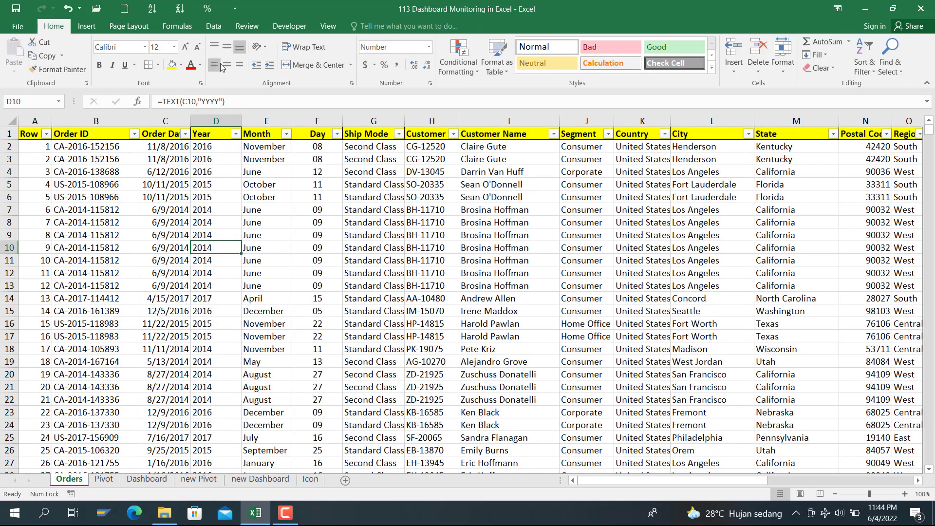
left_click(80, 8)
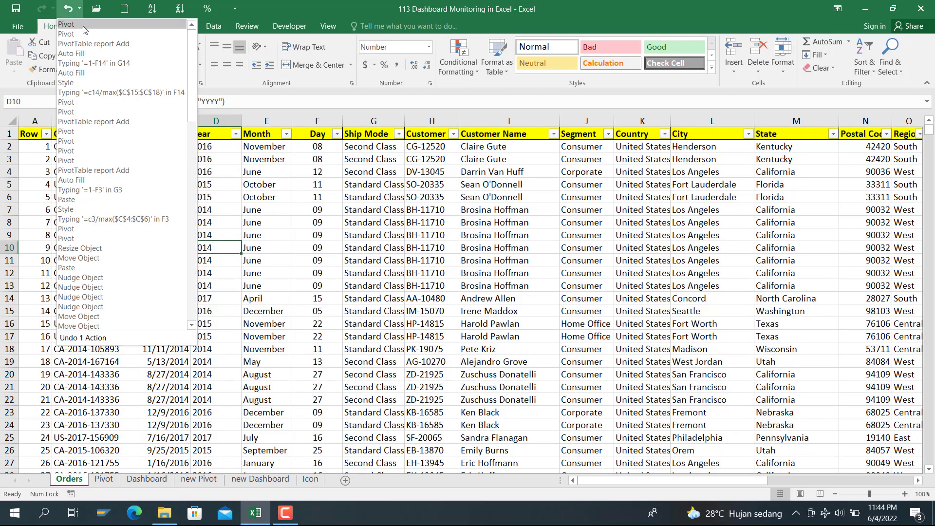
left_click(83, 27)
left_click(86, 27)
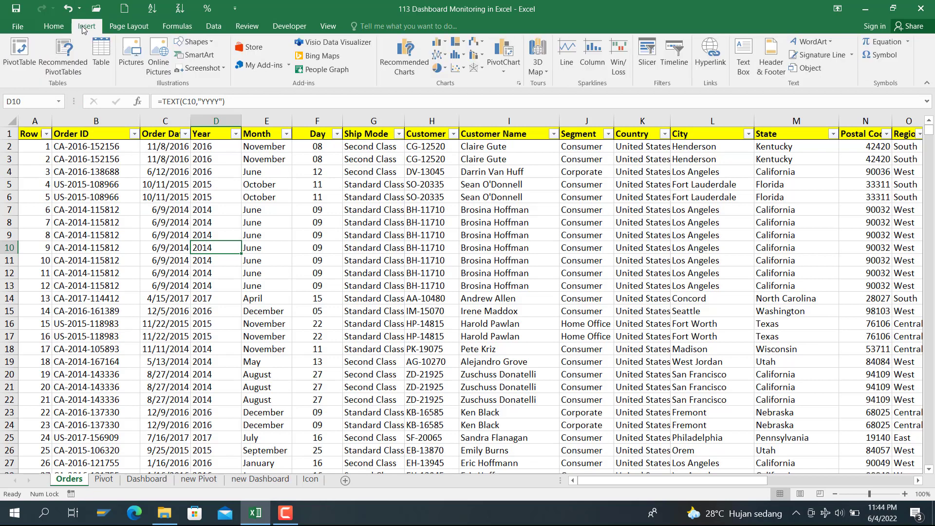
left_click(19, 51)
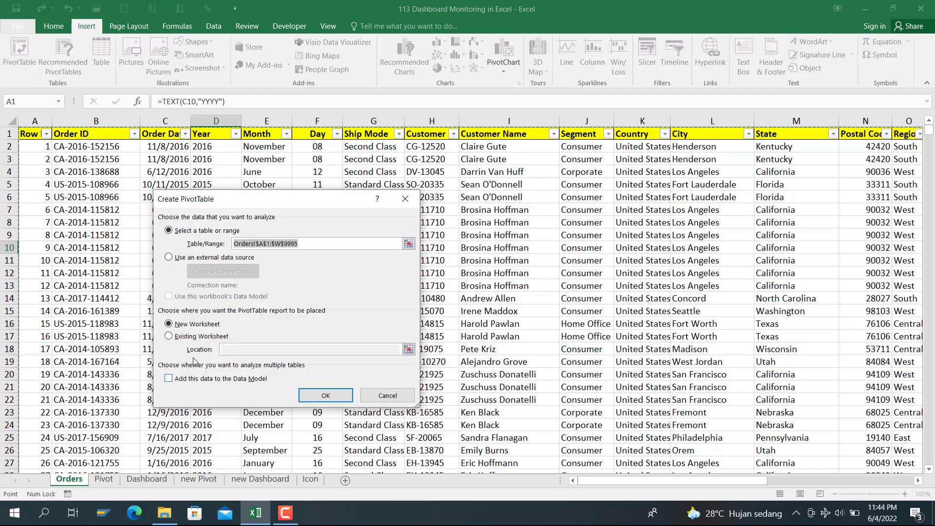
left_click(194, 336)
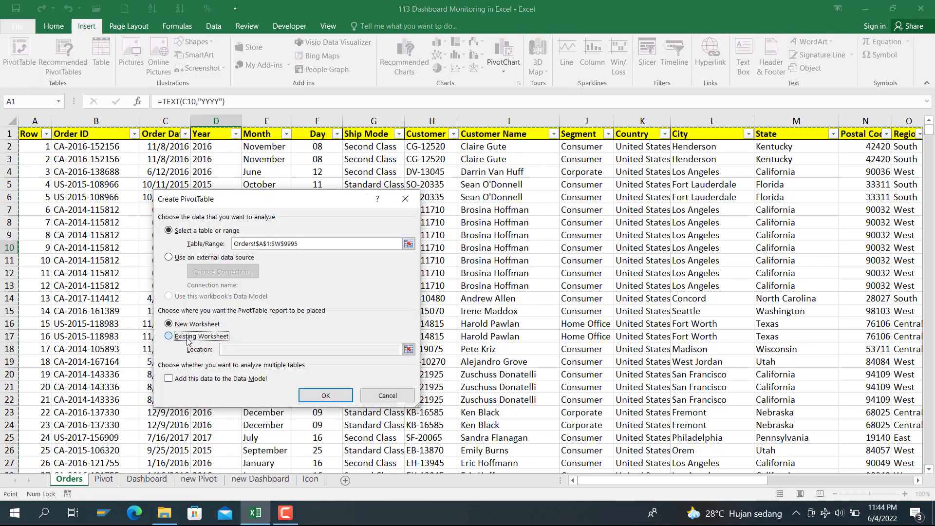
left_click(200, 480)
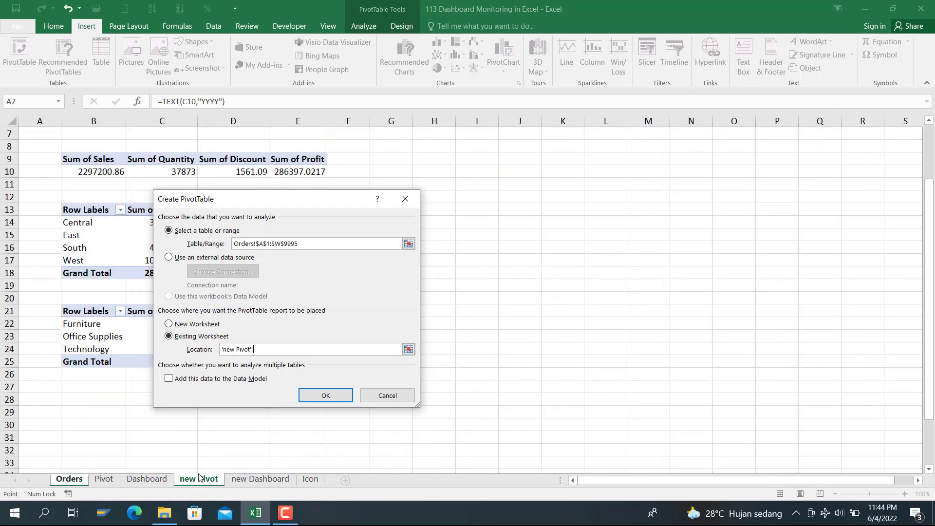
left_click(80, 395)
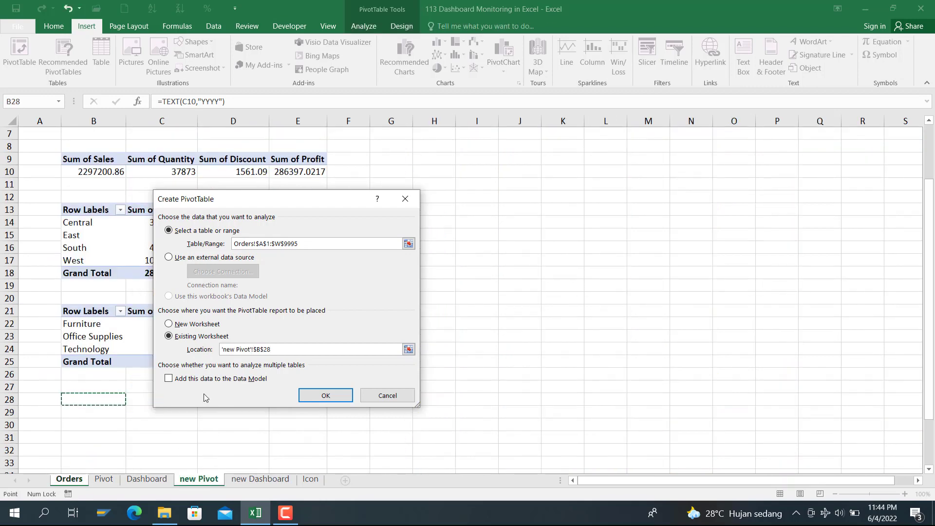
left_click(325, 396)
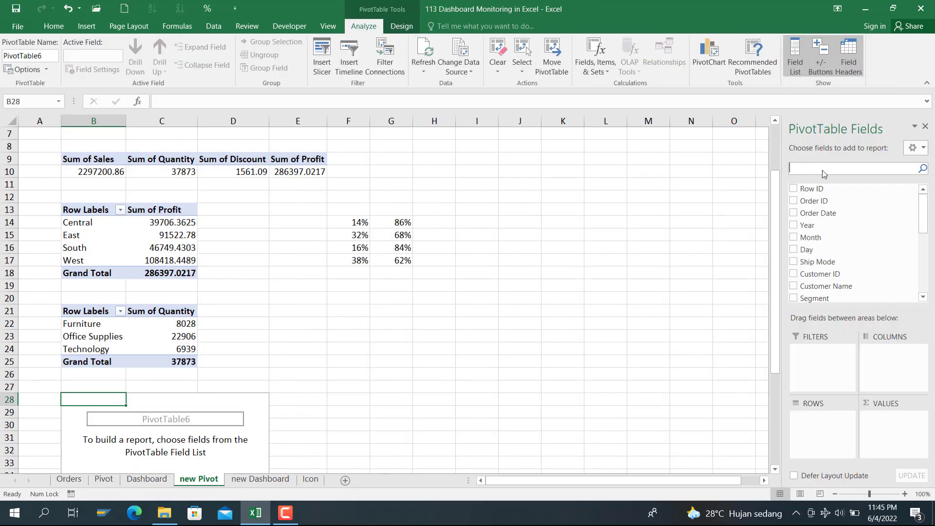
Step: Add Category as rows and Sales as a summed value to the PivotTable at B28
left_click(822, 170)
type("cate")
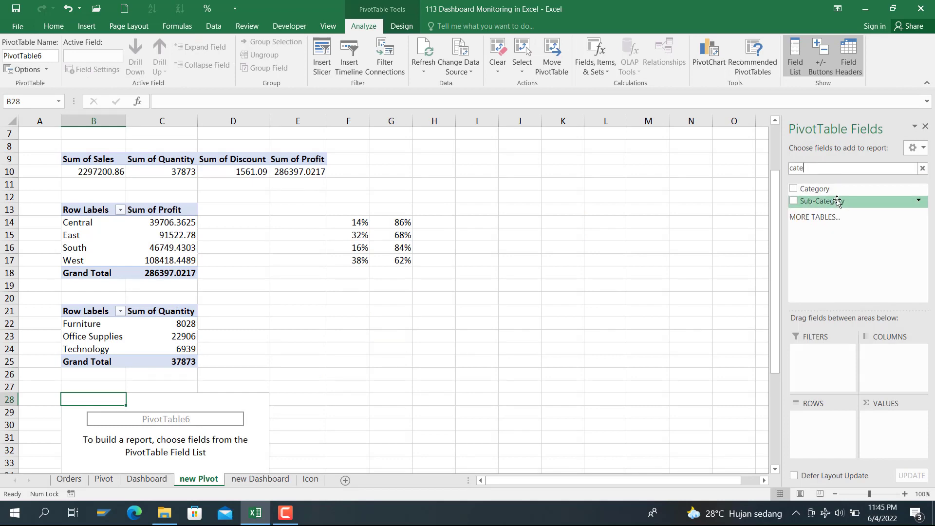
left_click_drag(828, 193, 815, 422)
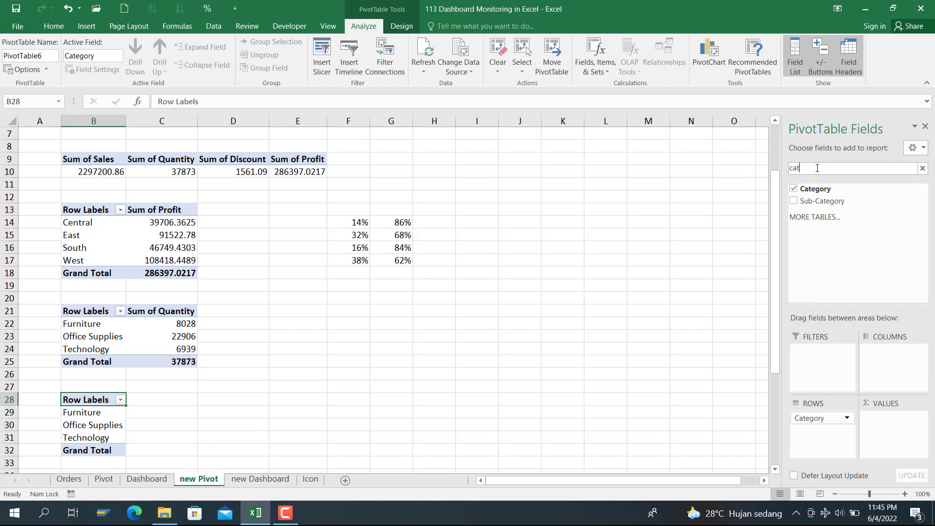
key("BackSpace")
key("BackSpace")
key("BackSpace")
type("sal")
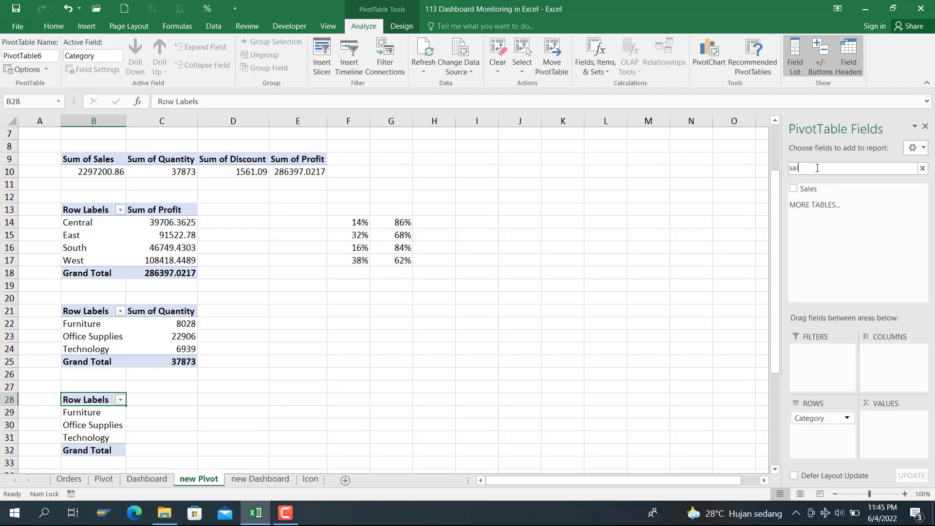
left_click_drag(814, 185, 879, 418)
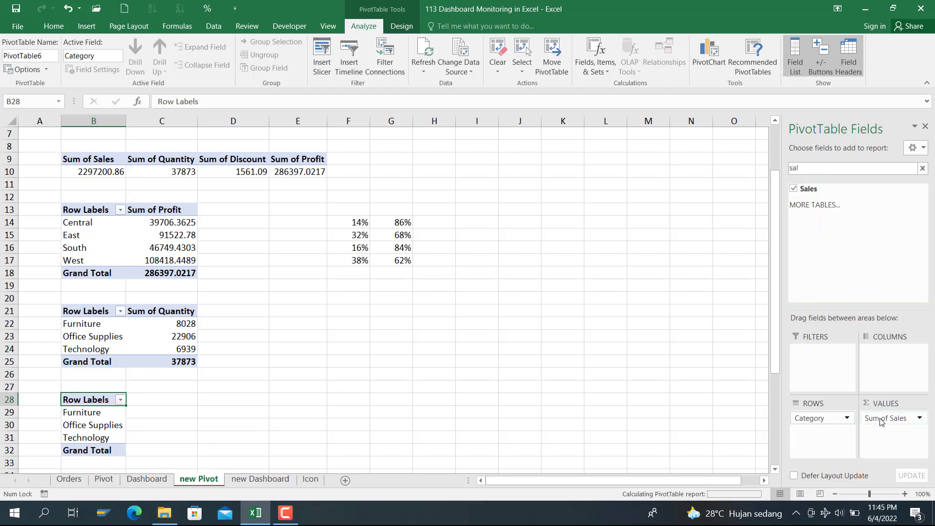
left_click(327, 318)
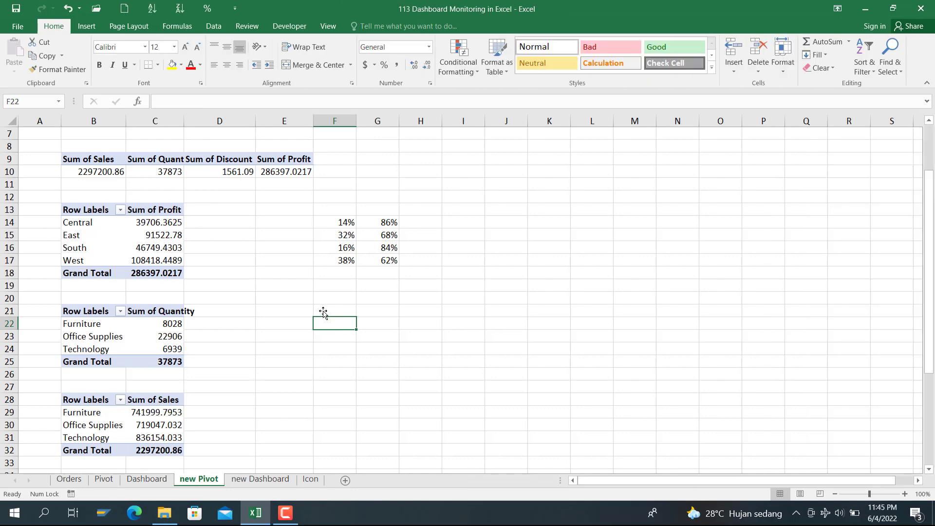
Step: Create another PivotTable from Orders range A1:W9995 at cell B35 of the existing new Pivot sheet
left_click(66, 485)
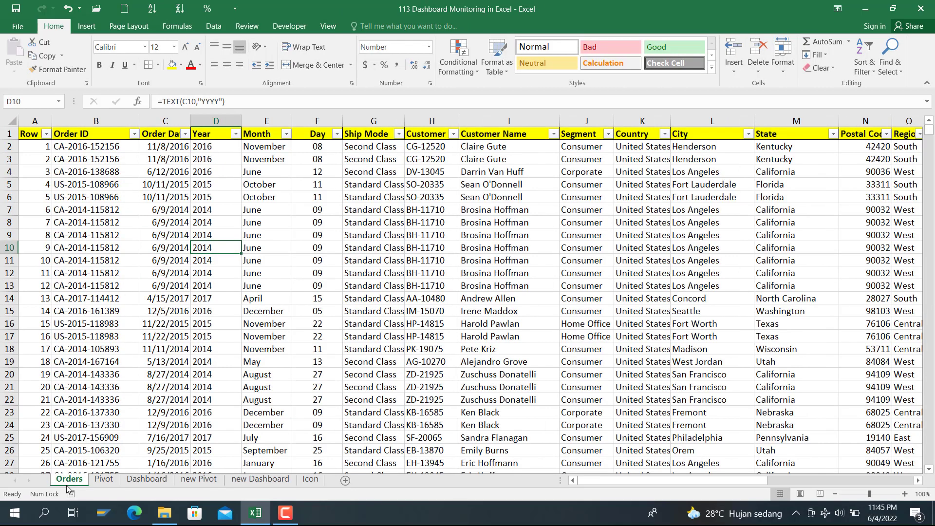
left_click(84, 26)
left_click(19, 47)
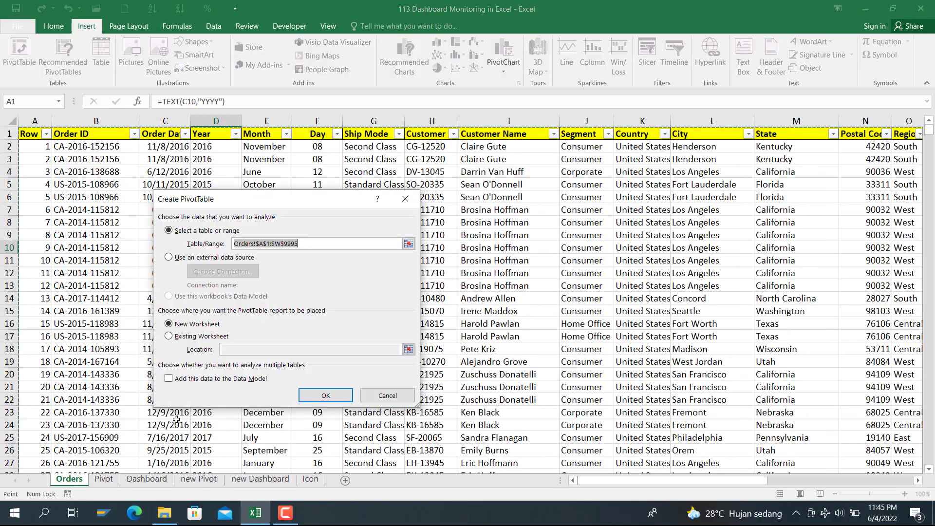
left_click(211, 338)
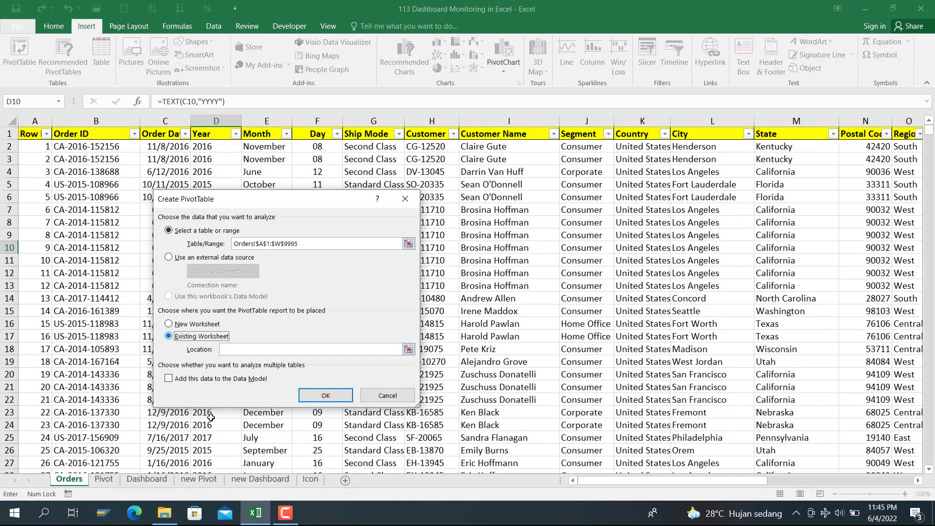
left_click(213, 479)
scroll(109, 456, "down", 3)
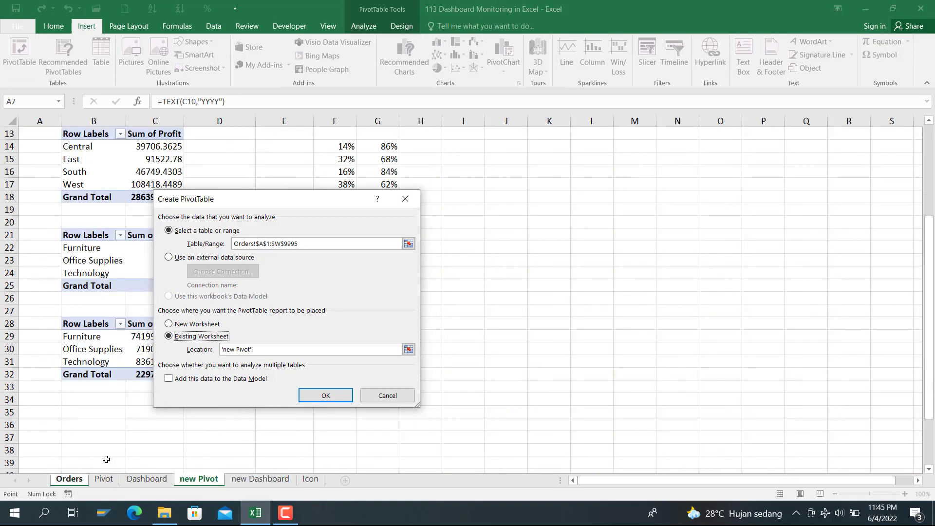
left_click(84, 373)
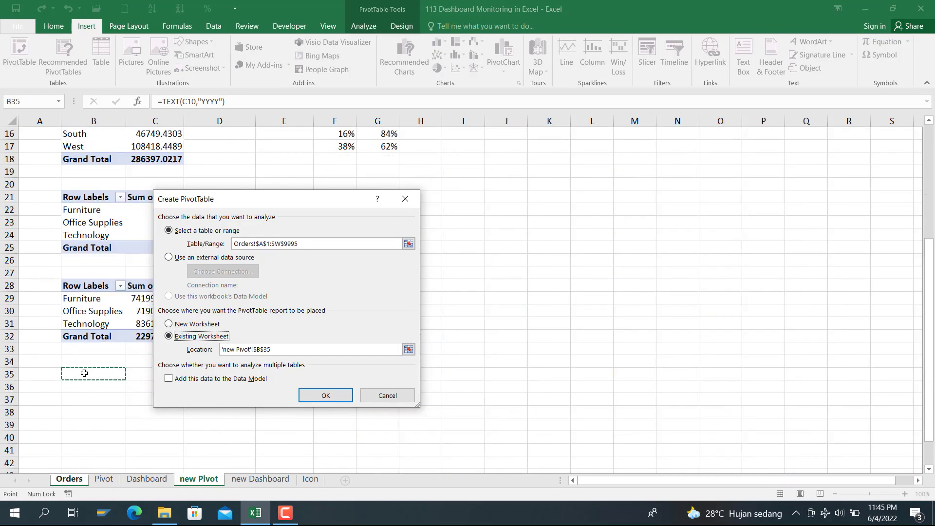
left_click(320, 396)
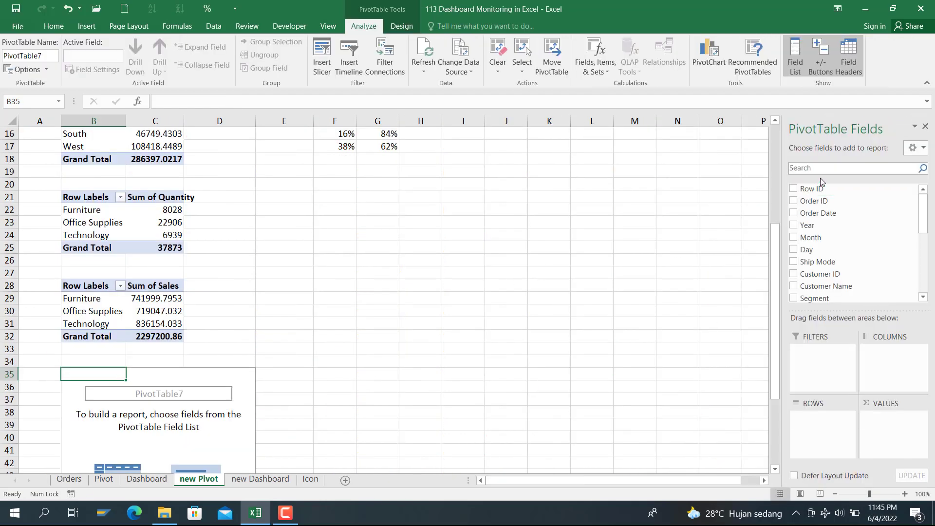
Step: Add Category as rows and Profit as a summed value to the PivotTable at B35
left_click(823, 168)
scroll(822, 168, "down", 2)
type("cate")
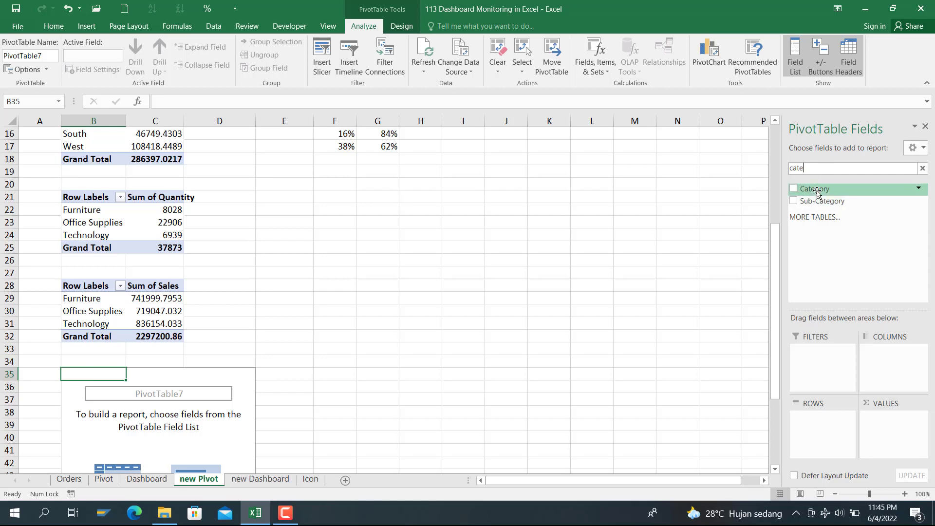
left_click_drag(817, 192, 824, 420)
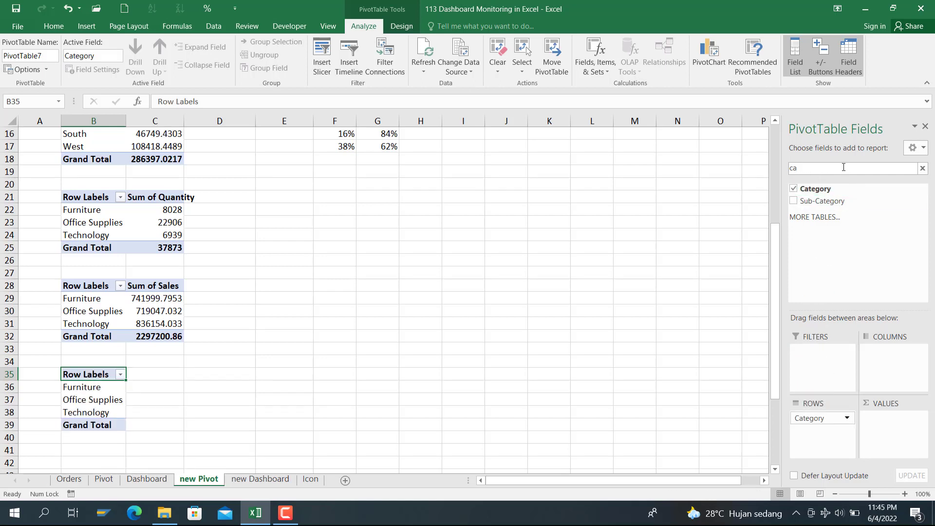
key("BackSpace")
key("BackSpace")
type("prof")
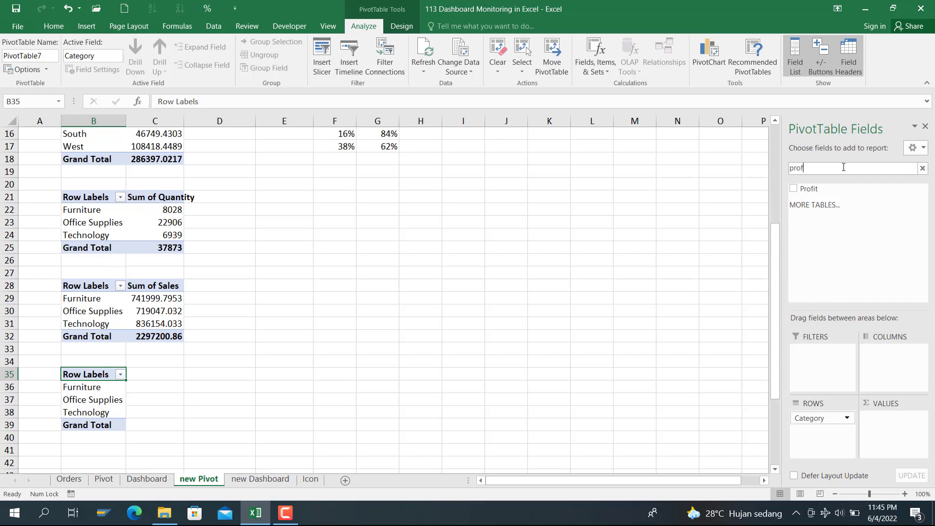
left_click_drag(843, 188, 878, 424)
left_click(248, 342)
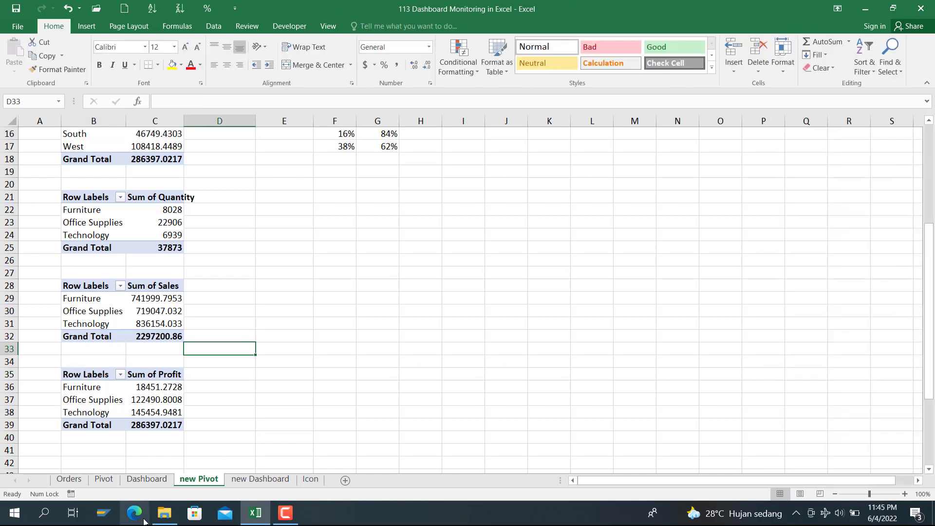
Step: Create a PivotTable from Orders range A1:W9995 at cell B42 of the existing new Pivot sheet
left_click(143, 480)
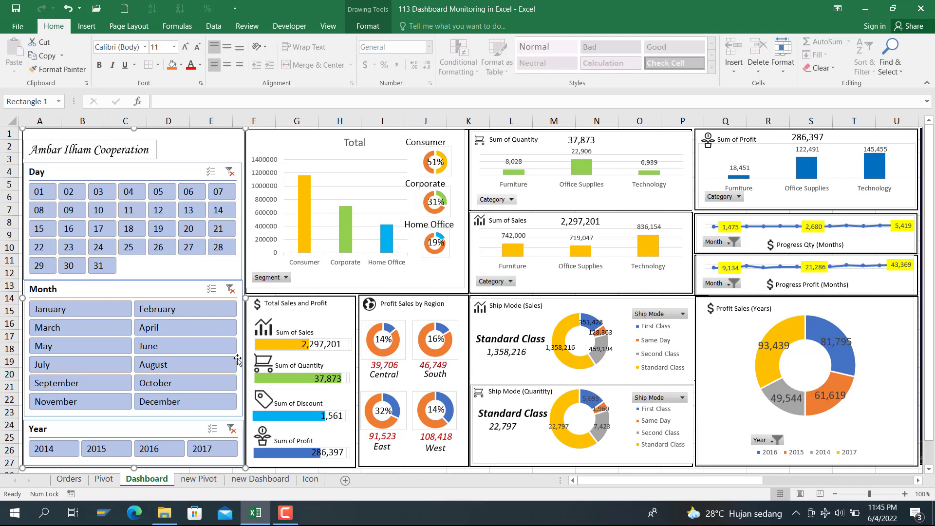
left_click(69, 478)
left_click(123, 249)
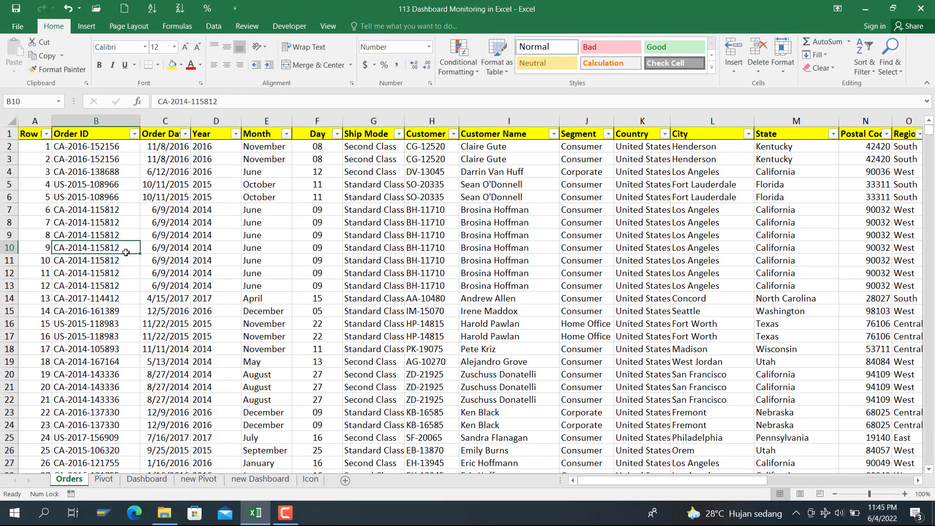
left_click(86, 25)
left_click(19, 54)
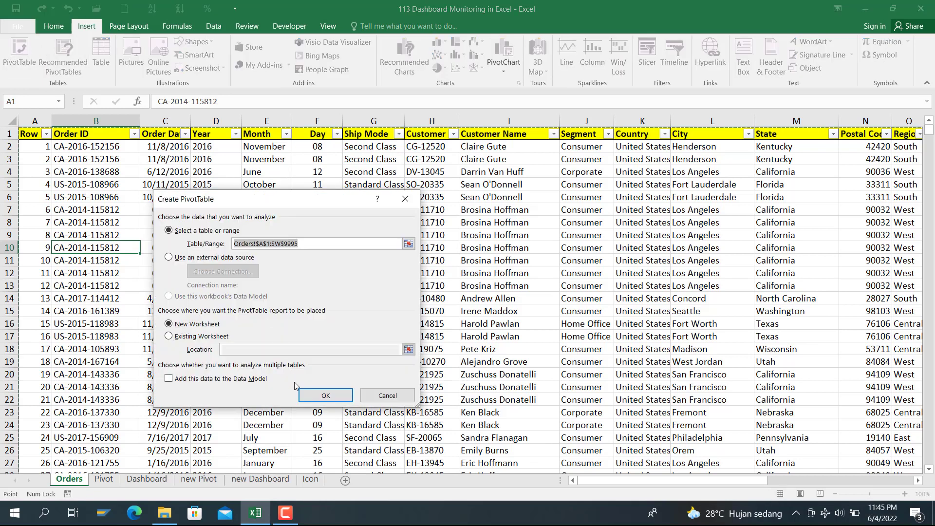
left_click(196, 337)
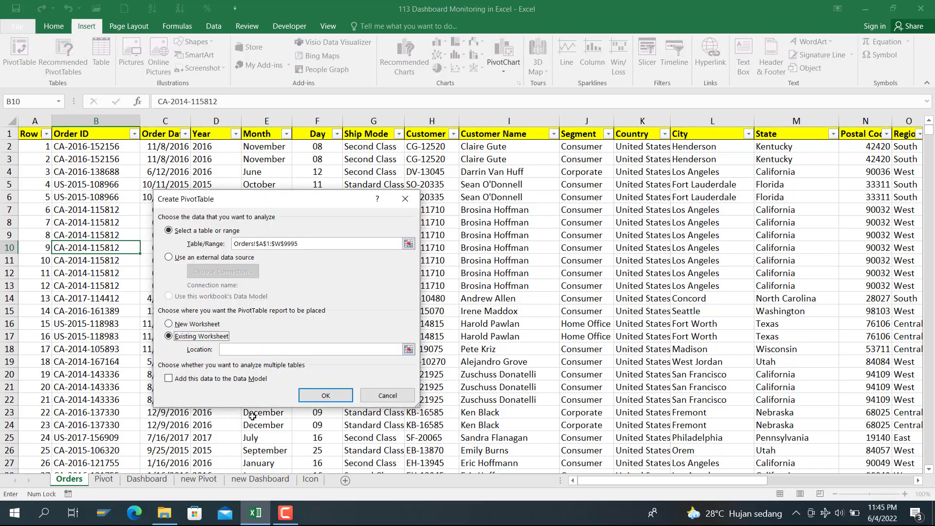
left_click(278, 346)
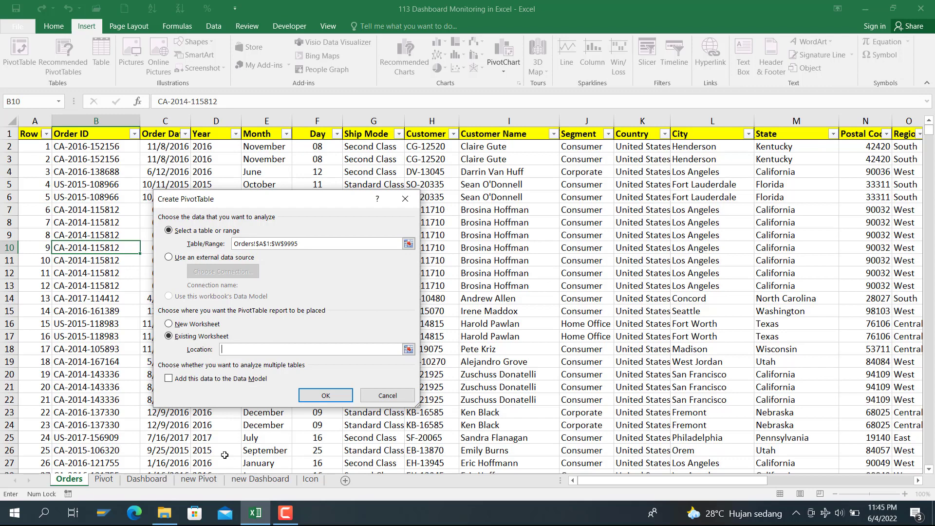
left_click(199, 479)
left_click(101, 388)
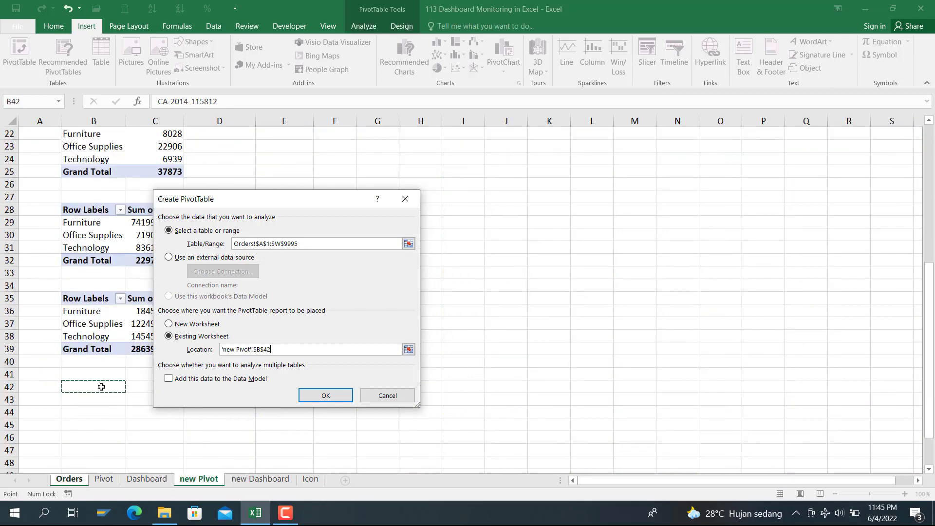
left_click(326, 395)
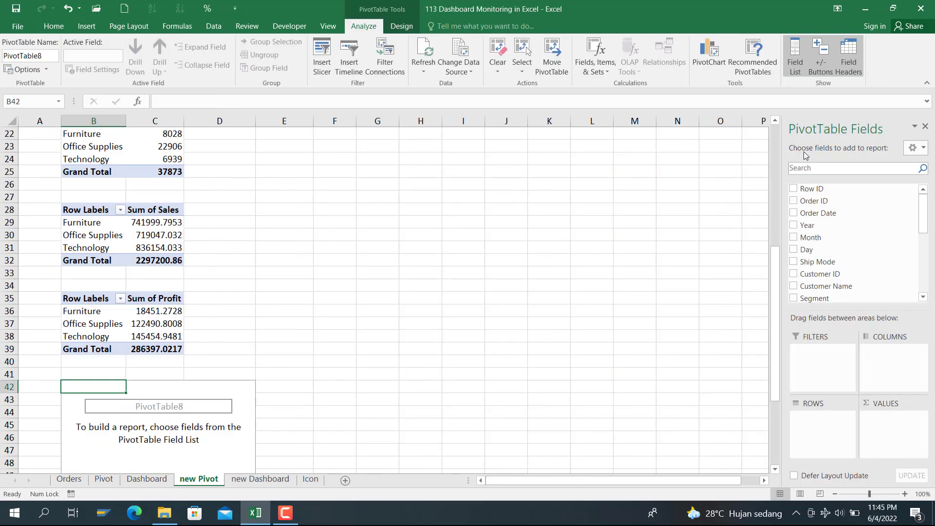
Step: Add Ship Mode as rows and Sales as a summed value to the PivotTable at B42
type("ship")
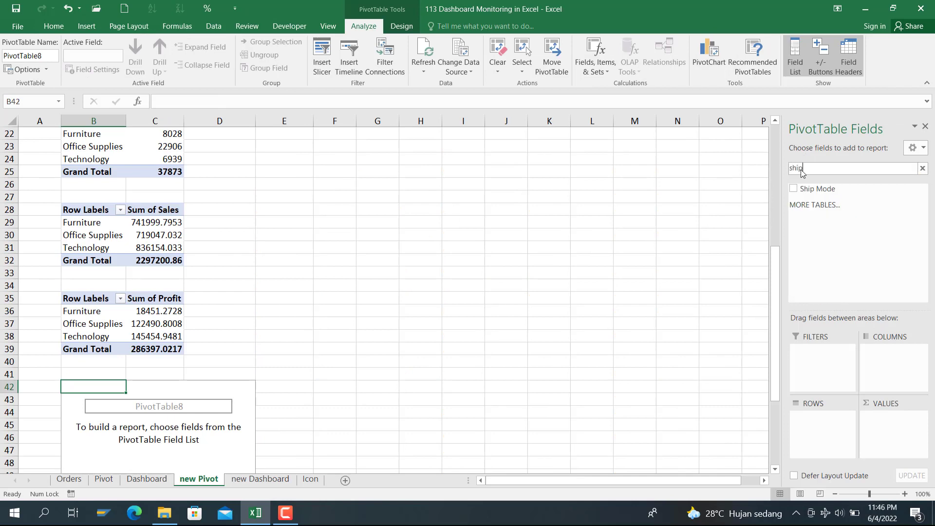
left_click_drag(811, 184, 828, 417)
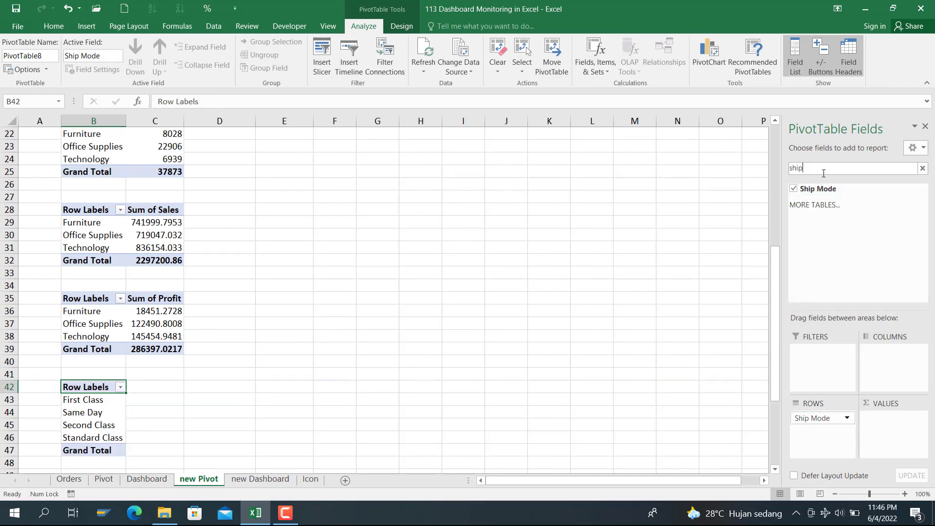
key("BackSpace")
key("BackSpace")
key("BackSpace")
key("BackSpace")
type("sa")
left_click_drag(826, 190, 889, 423)
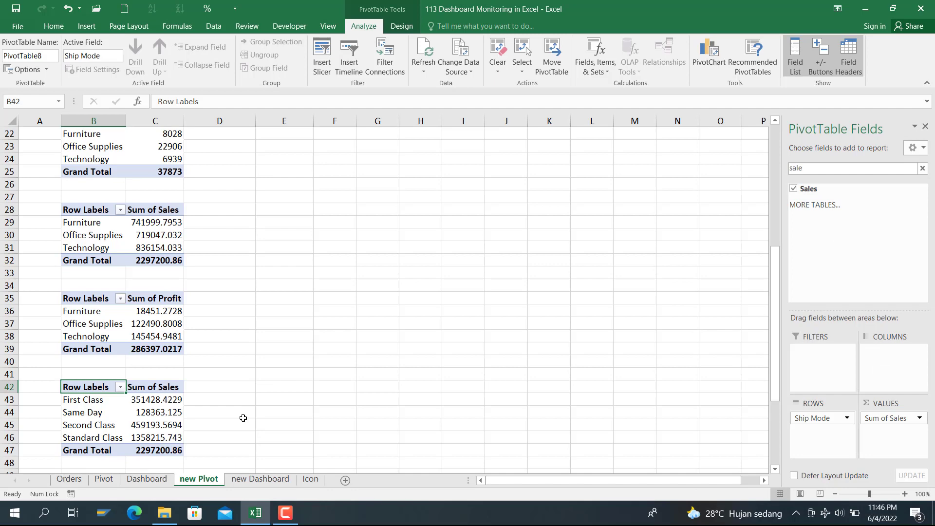
Step: Create another PivotTable from Orders range A1:W9995 at cell B50 of the existing new Pivot sheet
left_click(69, 479)
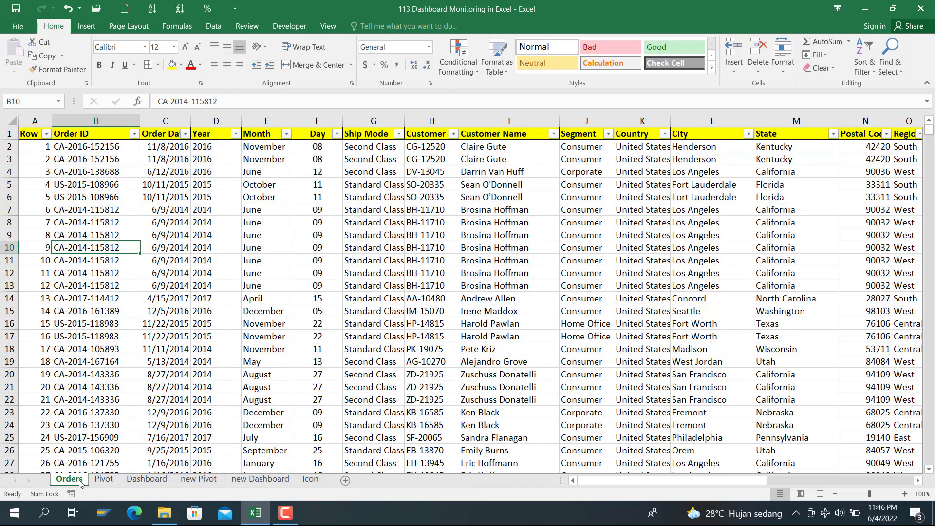
left_click(83, 27)
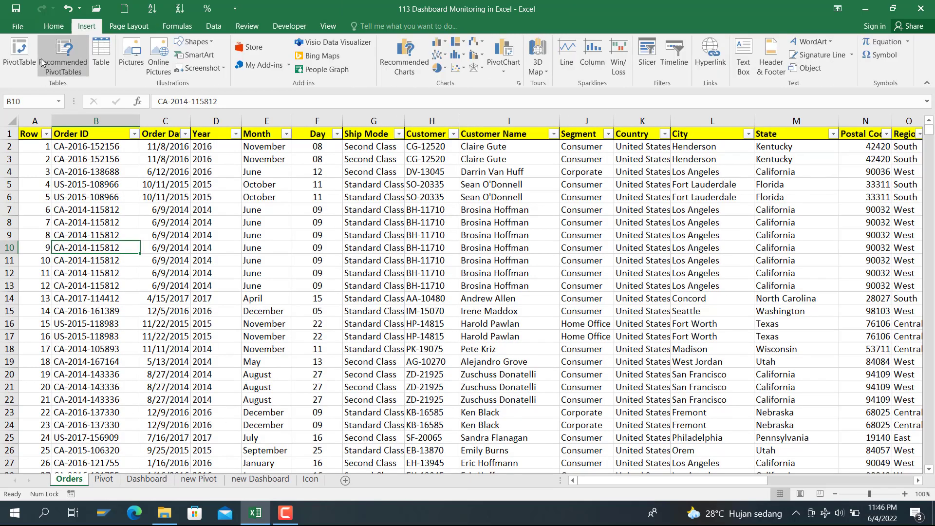
left_click(20, 53)
left_click(170, 336)
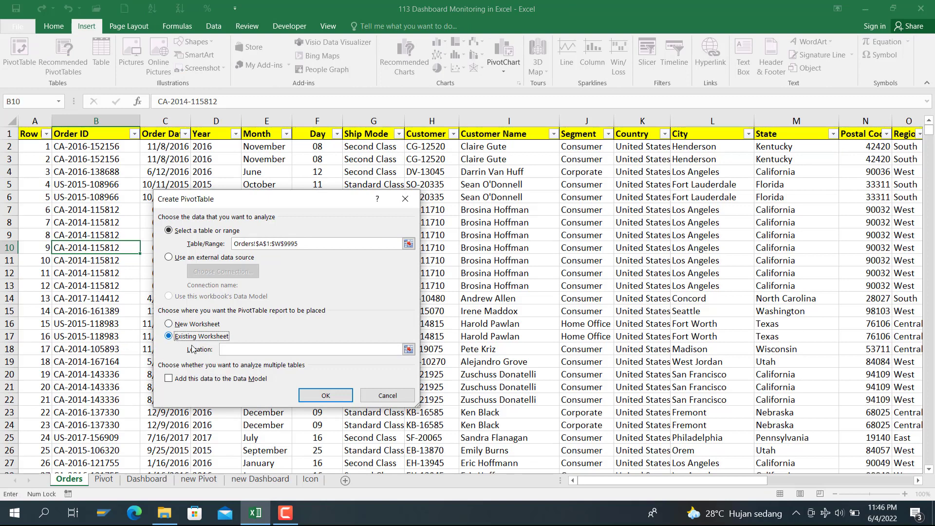
left_click(198, 479)
scroll(113, 443, "down", 2)
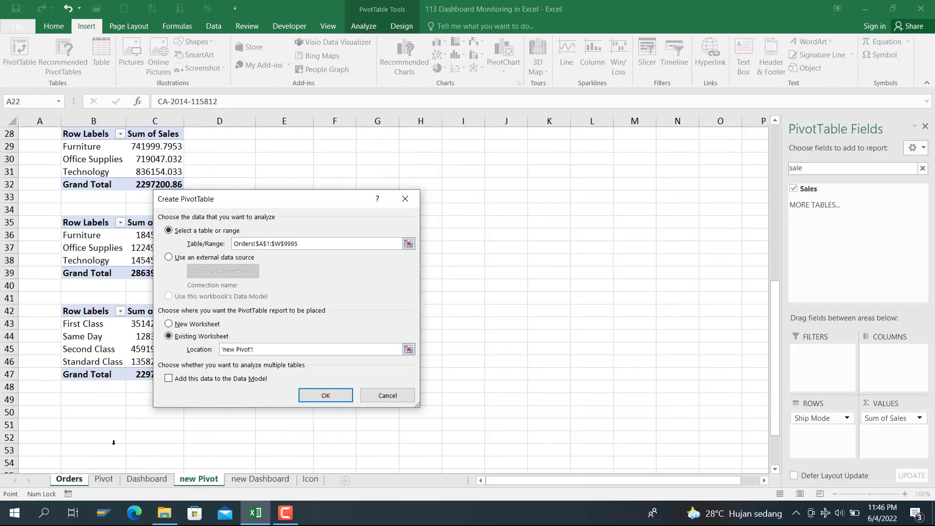
left_click(92, 413)
left_click(329, 395)
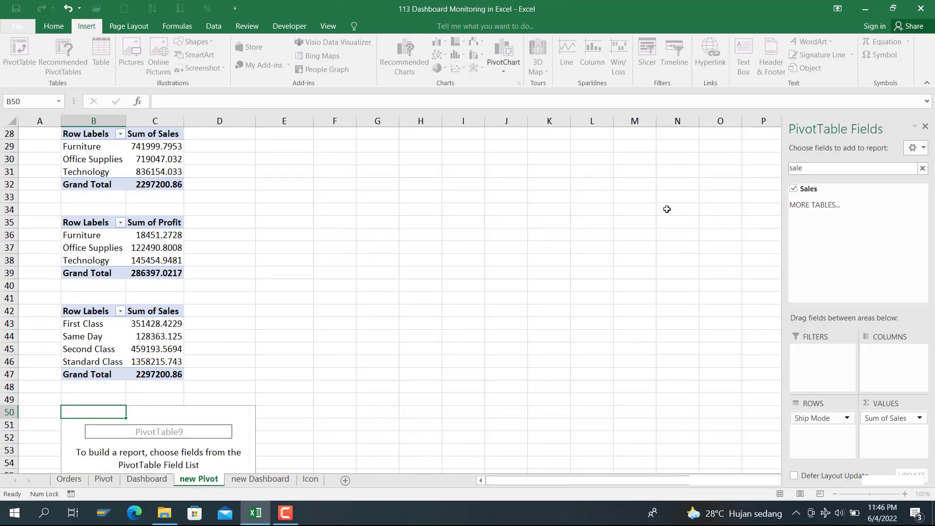
Step: Add Ship Mode as rows and Quantity as a summed value to the PivotTable at B50
left_click(806, 168)
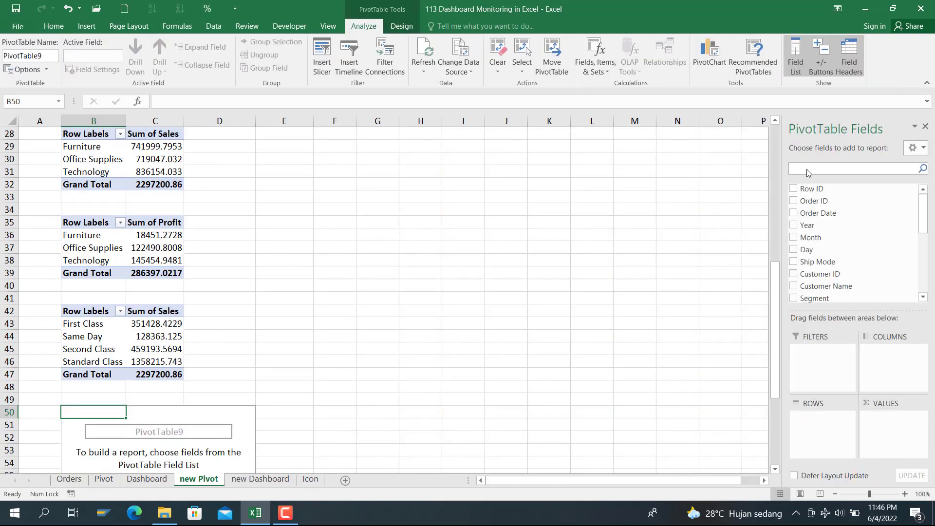
type("ship")
left_click_drag(816, 189, 828, 420)
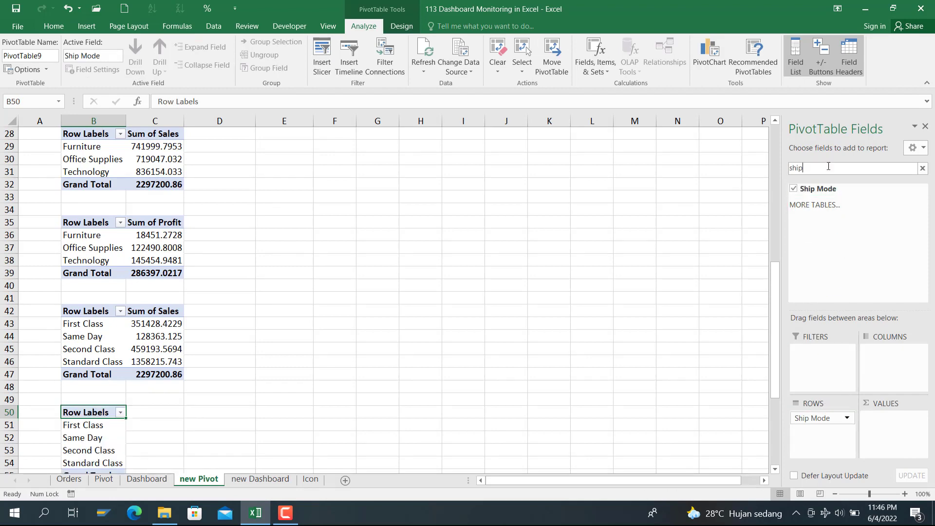
key("BackSpace")
key("BackSpace")
key("BackSpace")
type("q")
left_click_drag(811, 189, 896, 431)
left_click(433, 412)
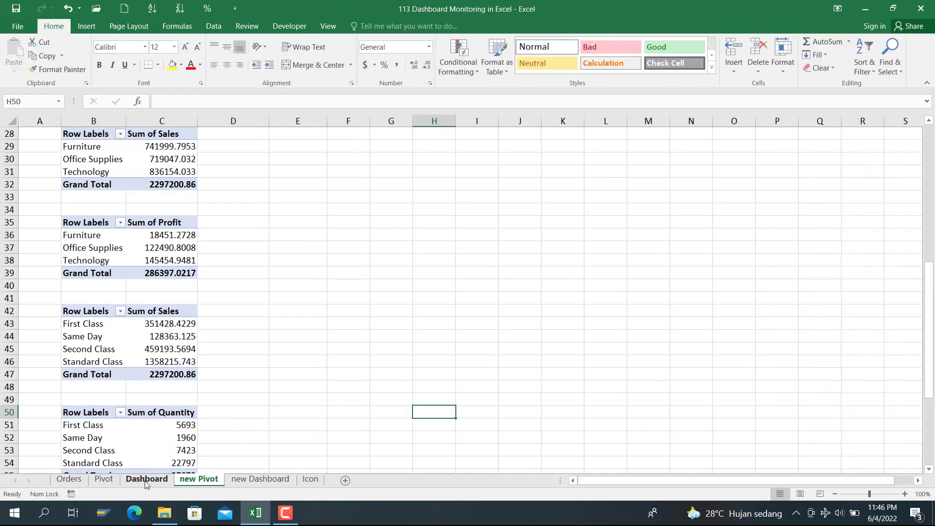
Step: Create a PivotTable from Orders range A1:W9995 at cell B58 of the existing new Pivot sheet
left_click(146, 479)
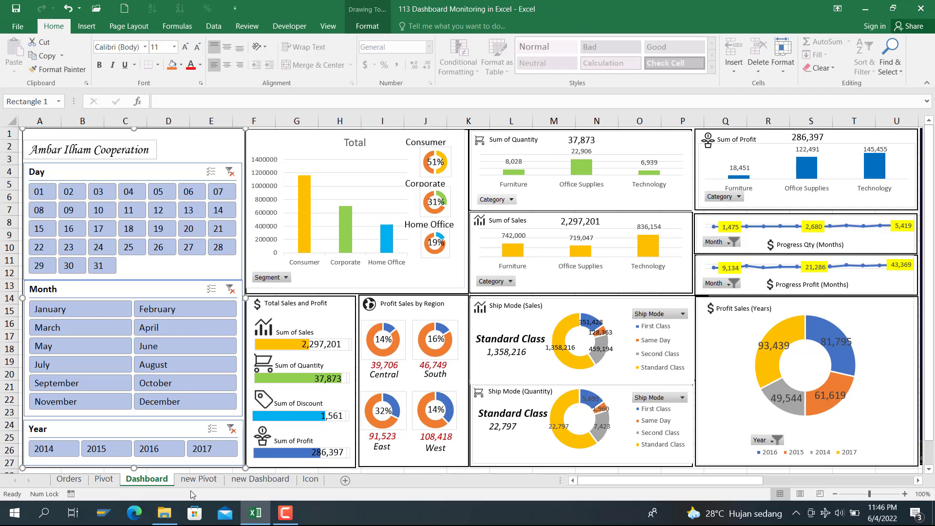
left_click(69, 480)
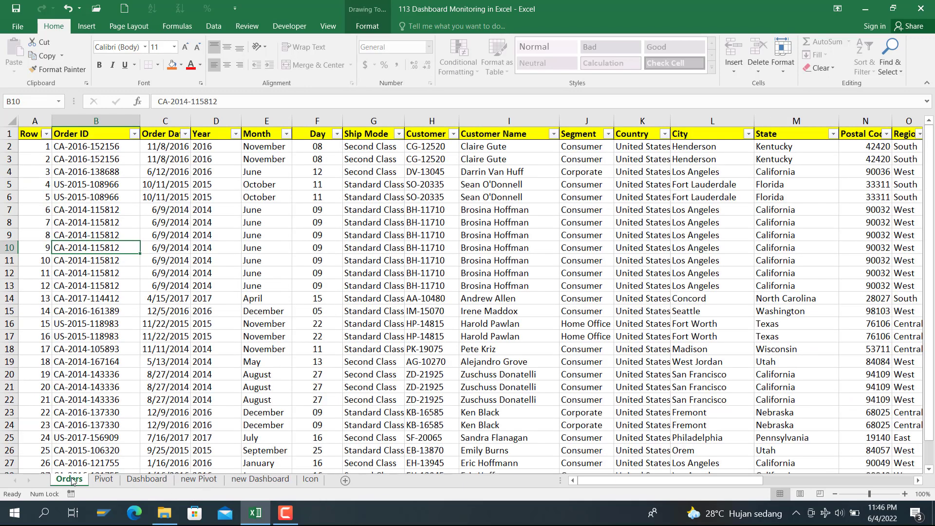
left_click(81, 29)
left_click(20, 53)
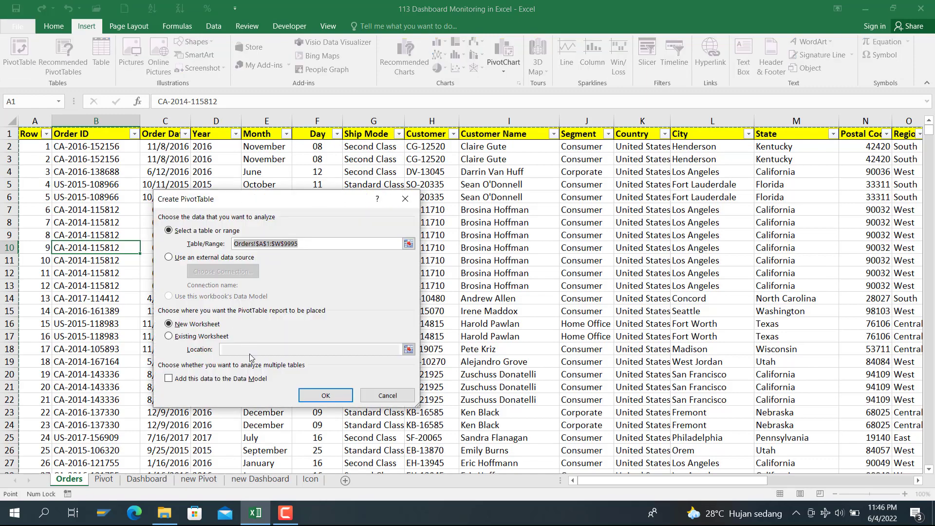
left_click(196, 337)
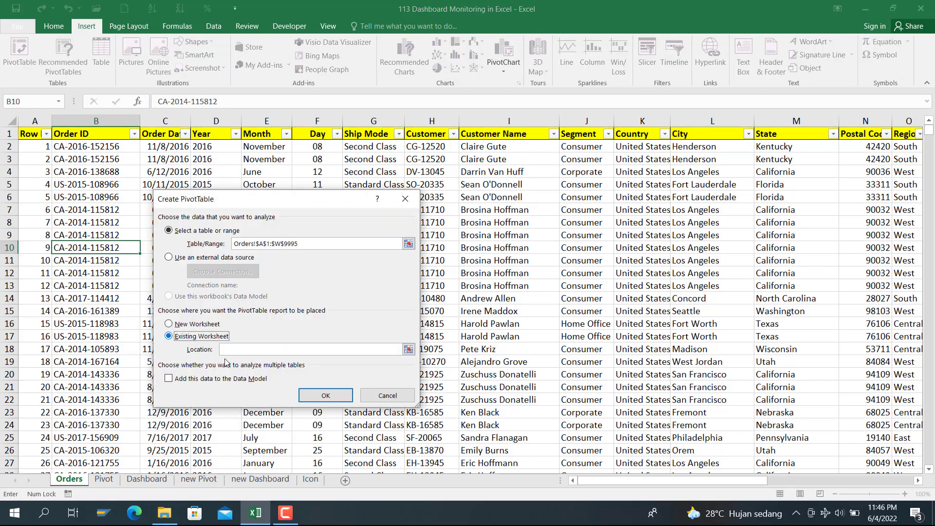
left_click(258, 479)
left_click(199, 479)
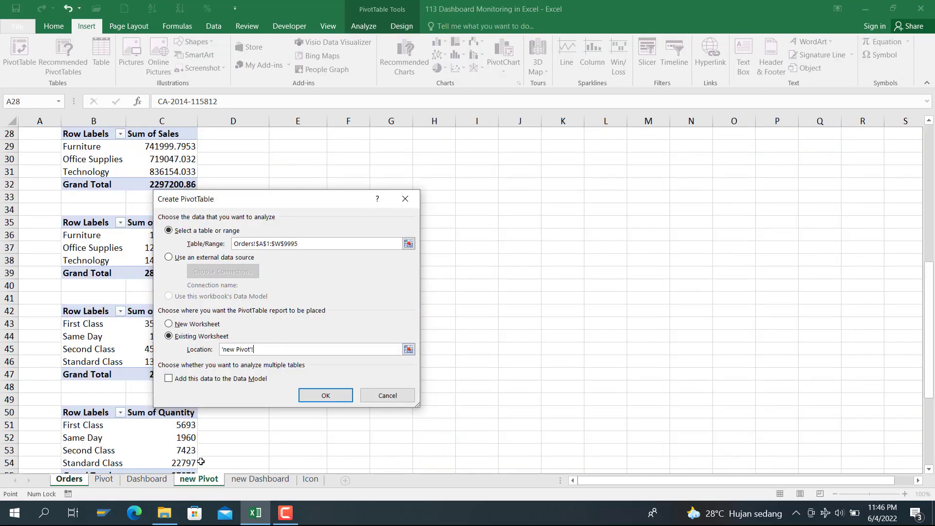
scroll(162, 448, "down", 4)
left_click(101, 362)
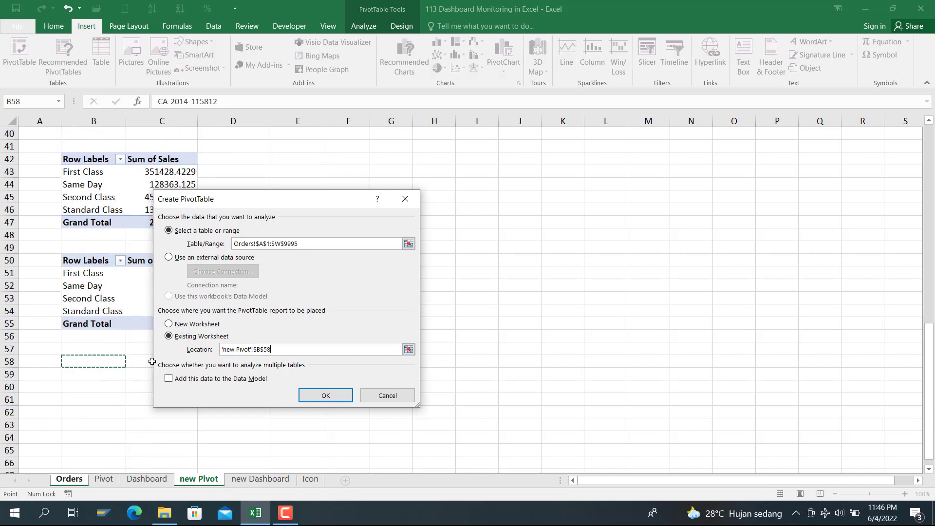
left_click(307, 392)
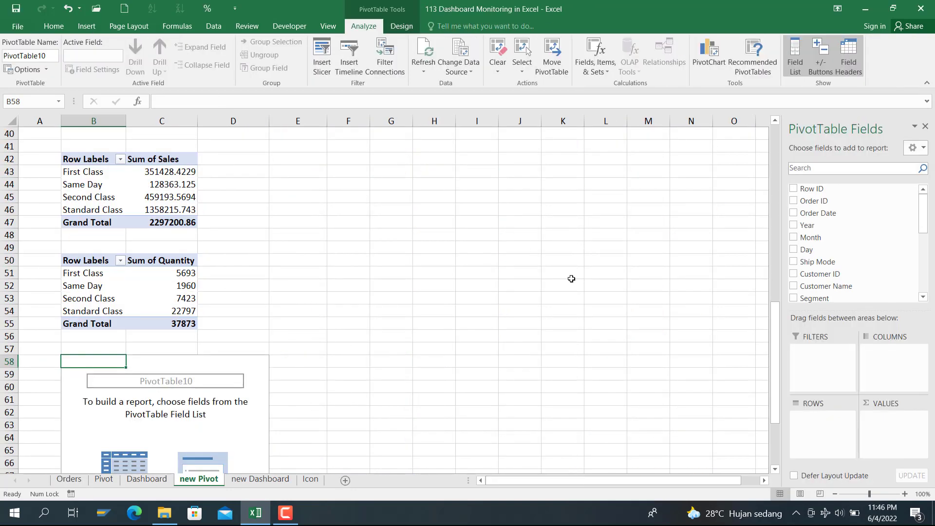
Step: Add Month as rows and Quantity as a summed value to the PivotTable at B58
left_click(812, 166)
type("mon")
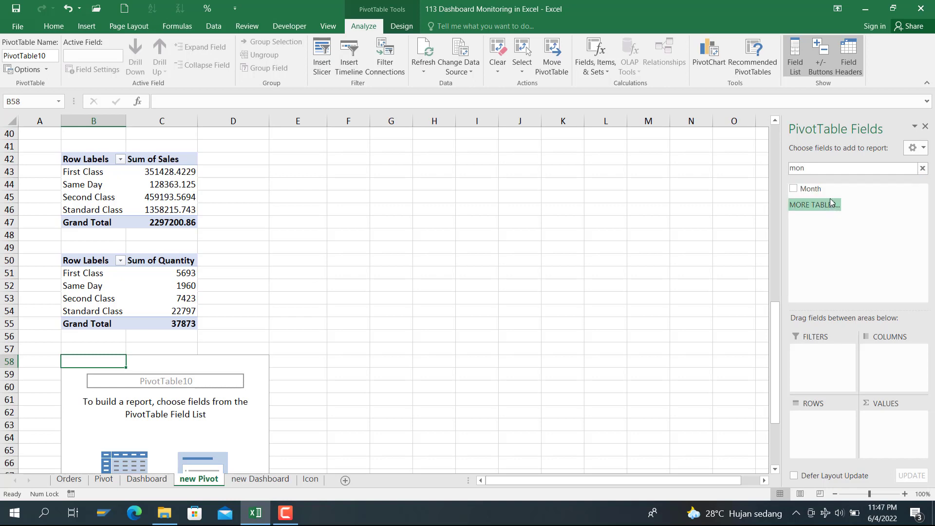
left_click_drag(808, 188, 816, 414)
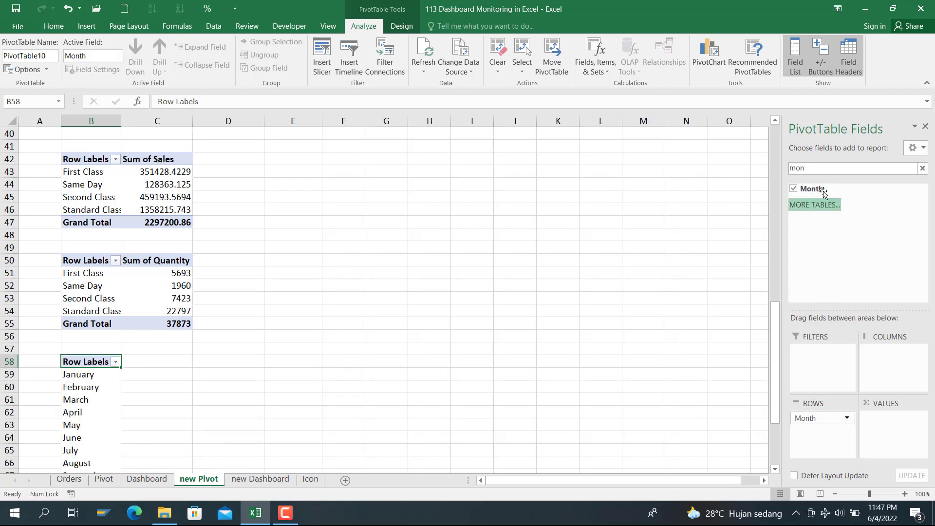
key("BackSpace")
key("BackSpace")
key("BackSpace")
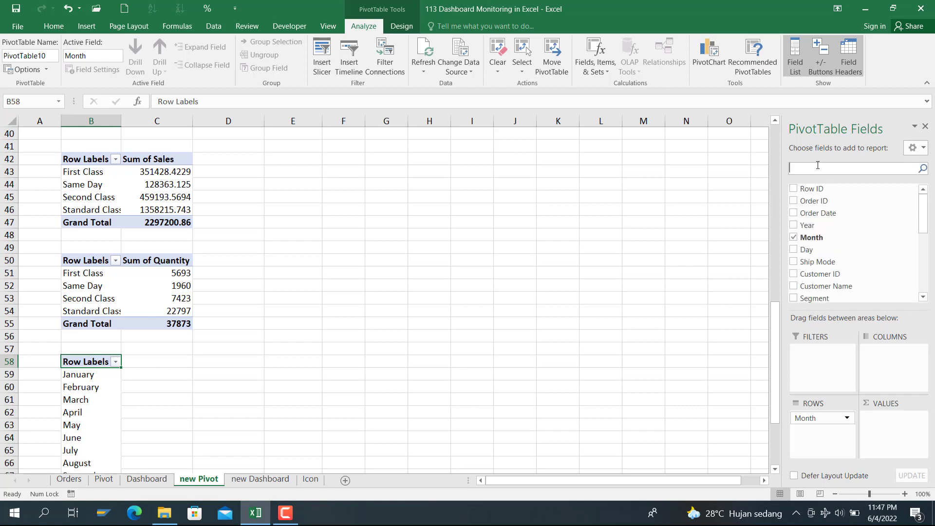
type("quan")
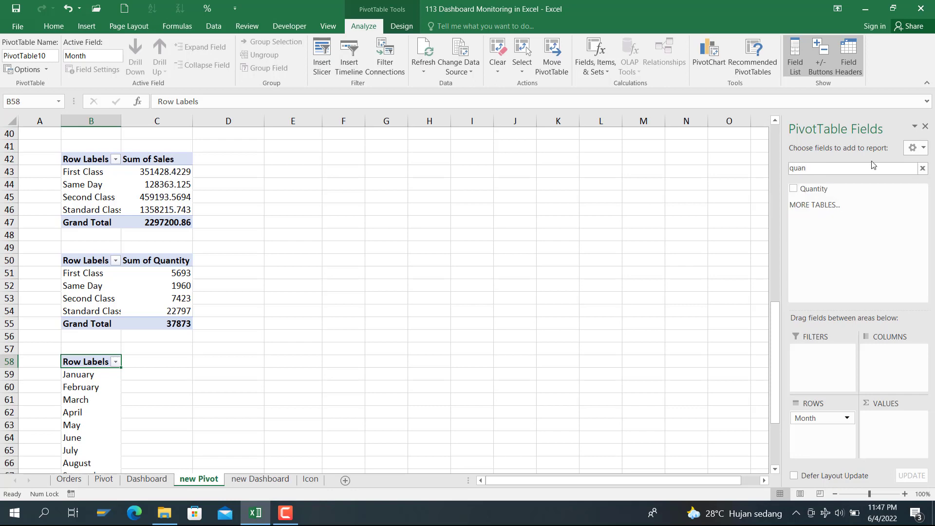
left_click_drag(833, 190, 913, 426)
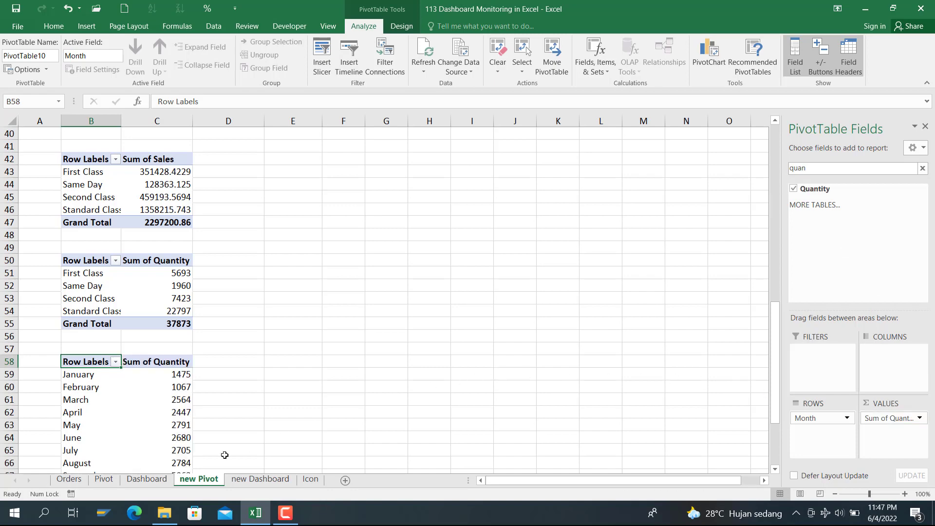
Step: Create a PivotTable from Orders range A1:W9995 at cell B74 of the existing new Pivot sheet
left_click(146, 479)
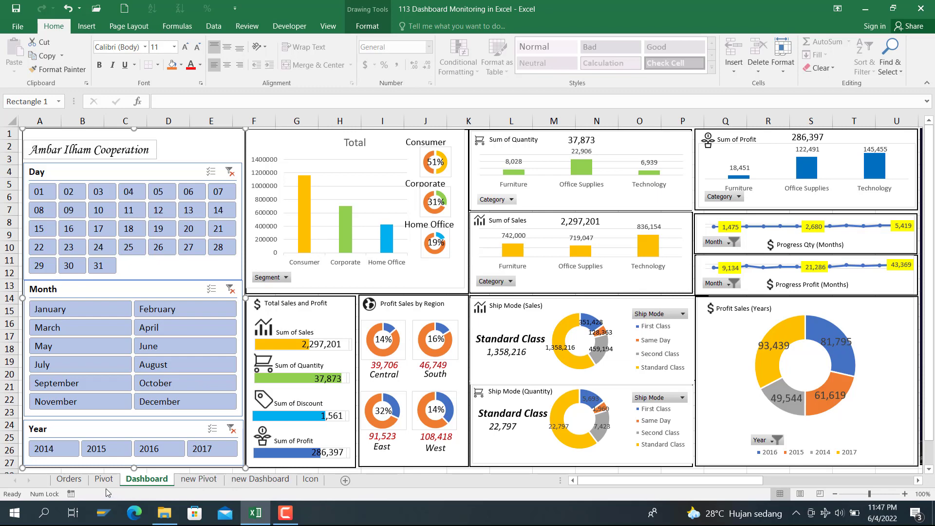
left_click(73, 474)
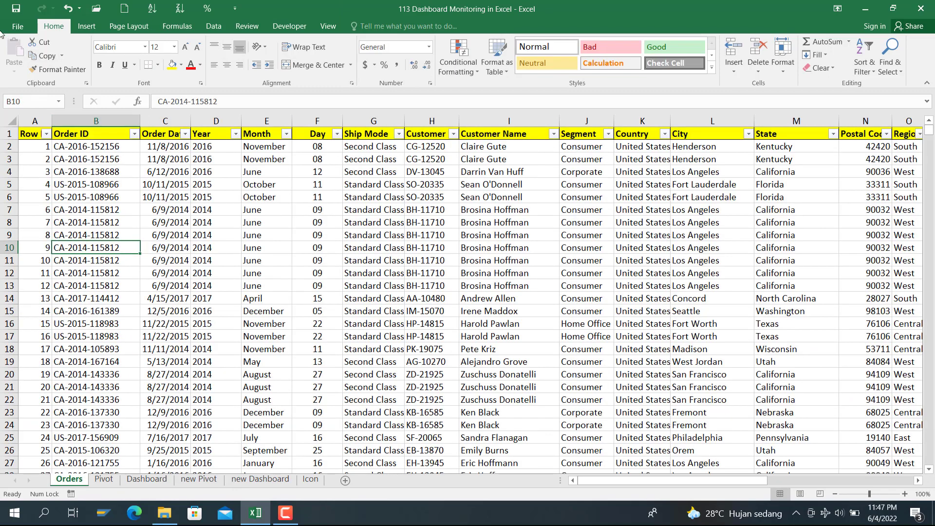
left_click(129, 26)
left_click(15, 55)
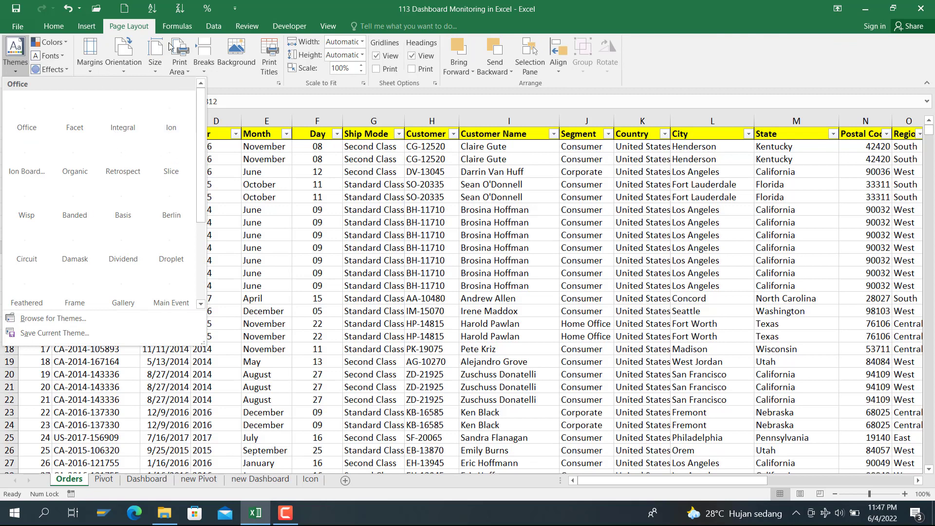
left_click(86, 26)
left_click(86, 26)
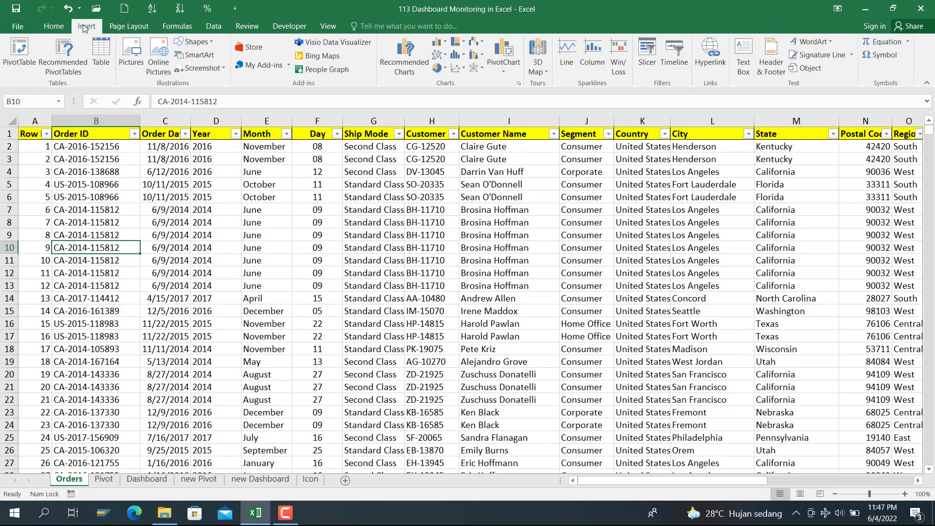
left_click(20, 53)
left_click(184, 336)
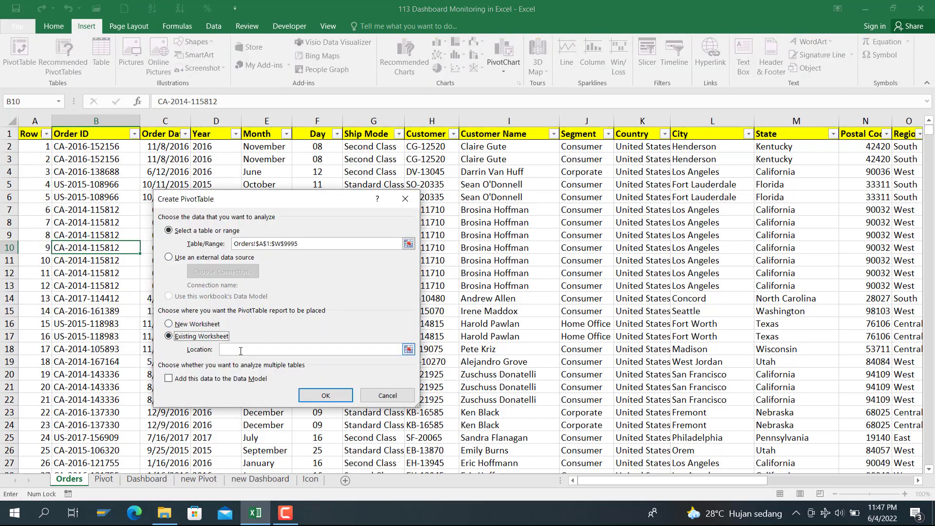
left_click(204, 479)
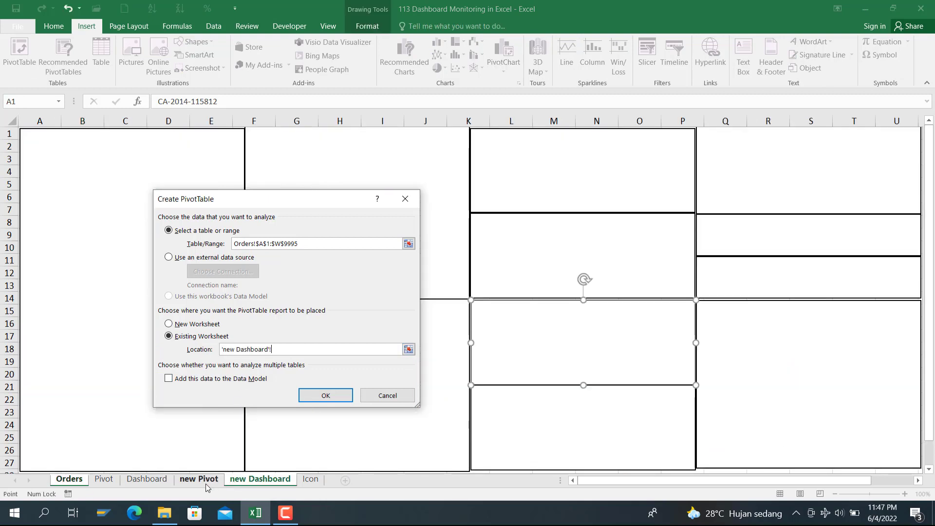
scroll(76, 408, "down", 4)
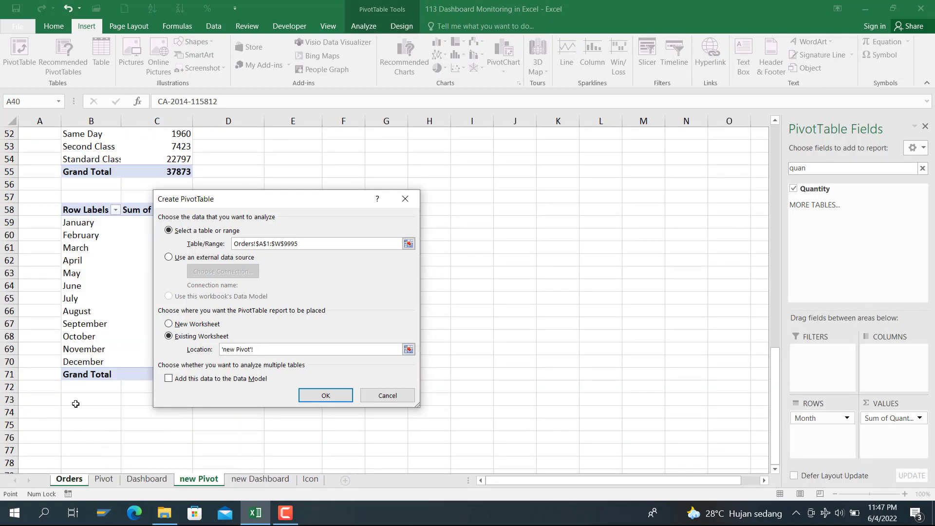
left_click(77, 412)
left_click(322, 395)
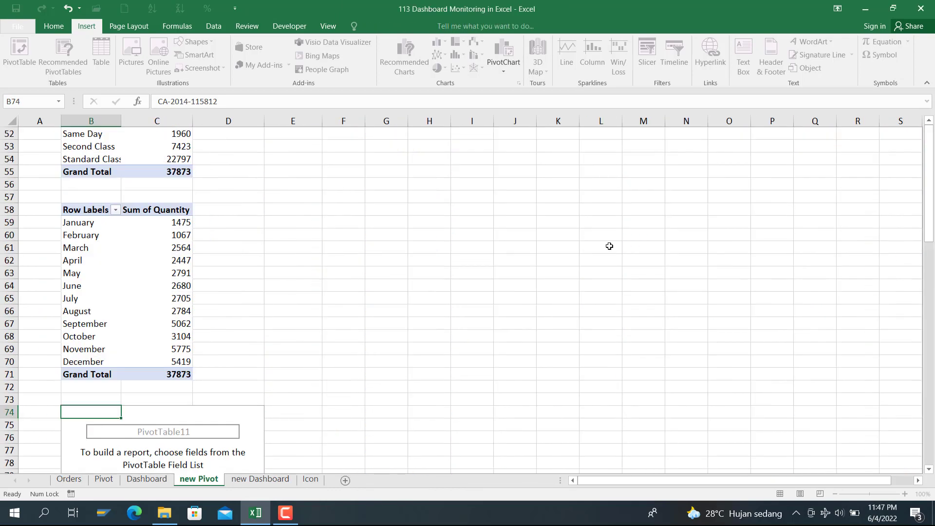
Step: Add Month as rows and Profit as a summed value to the PivotTable at B74
left_click(805, 165)
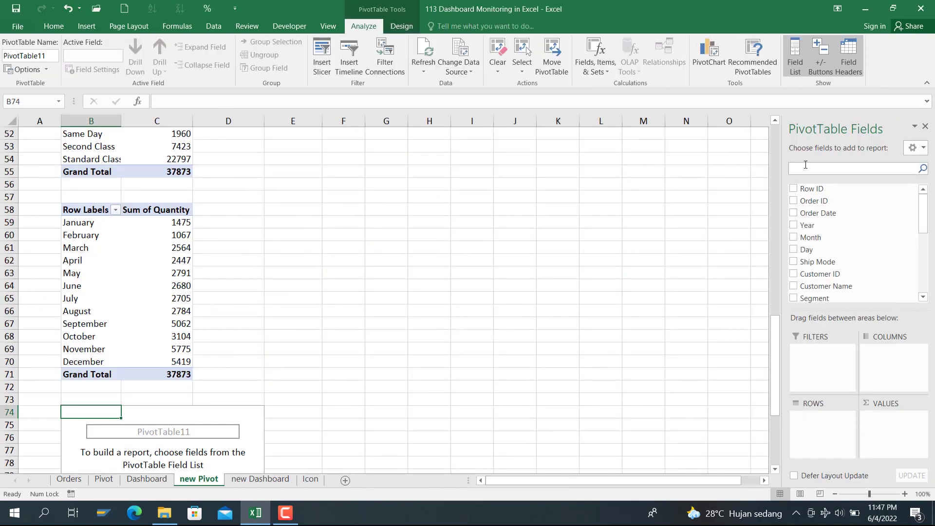
type("months")
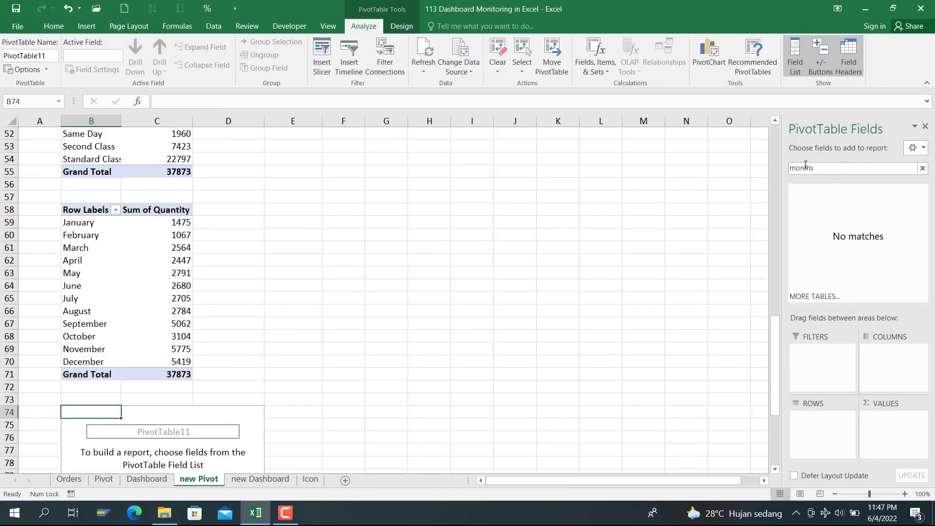
key("BackSpace")
left_click_drag(809, 189, 820, 422)
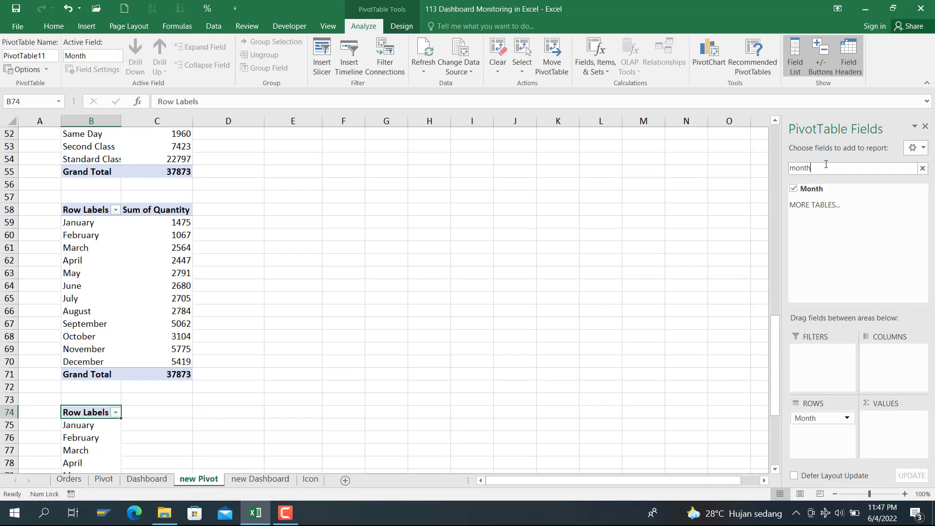
key("BackSpace")
key("BackSpace")
key("BackSpace")
key("BackSpace")
type("prof")
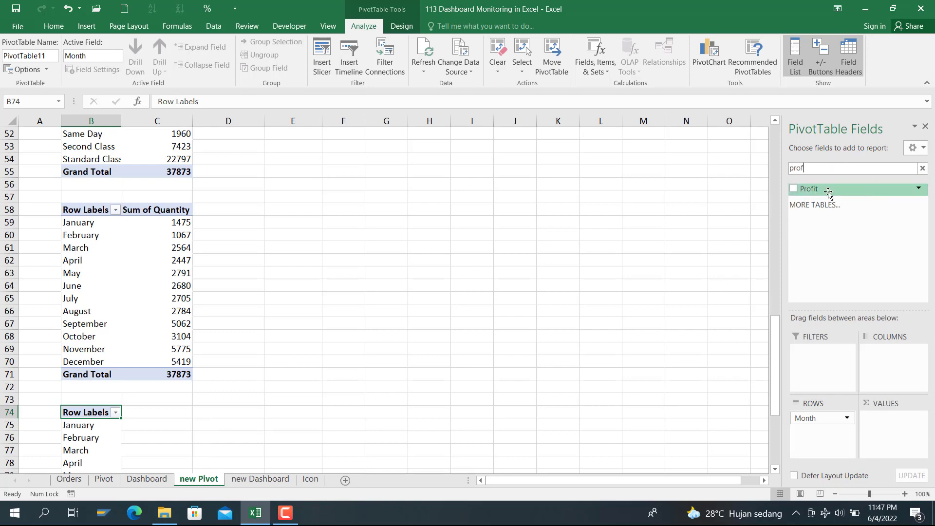
left_click_drag(824, 189, 889, 426)
left_click(361, 342)
scroll(355, 332, "down", 7)
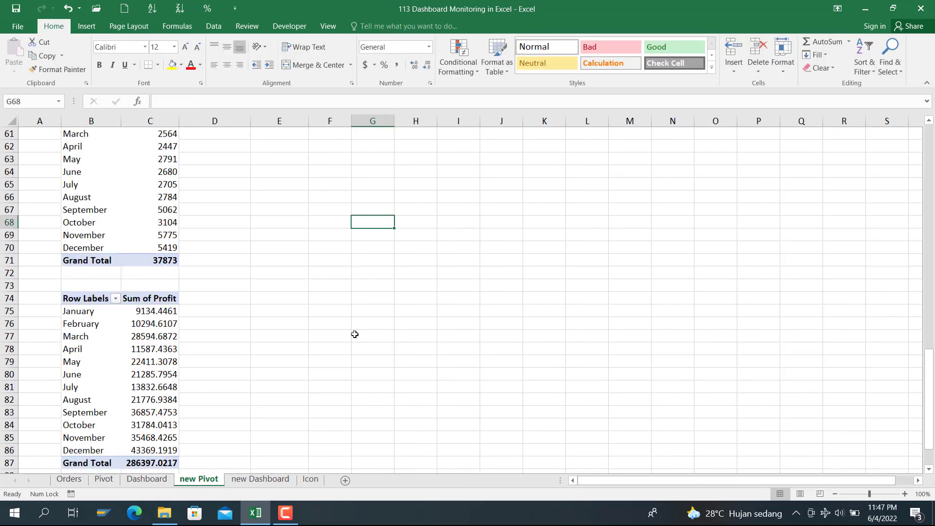
Step: Create a PivotTable from Orders range A1:W9995 at cell B90 of the existing new Pivot sheet
left_click(156, 484)
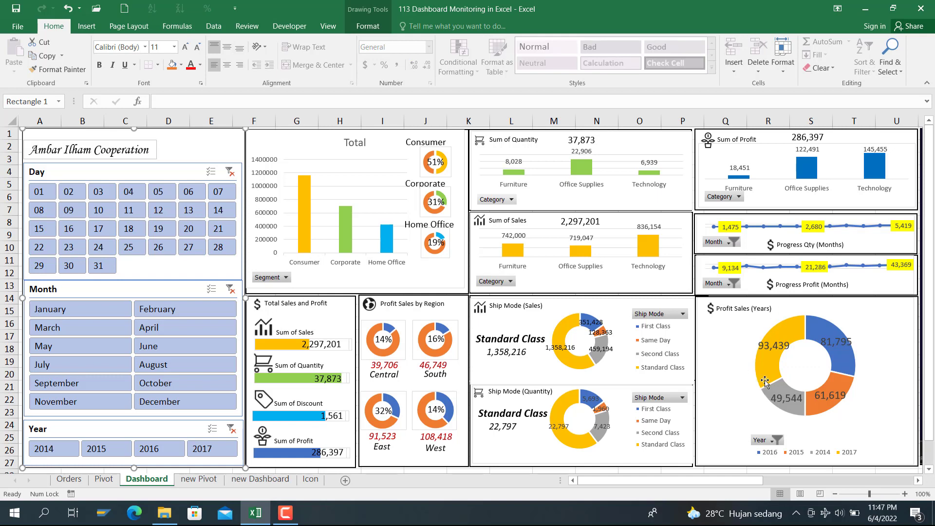
left_click(267, 481)
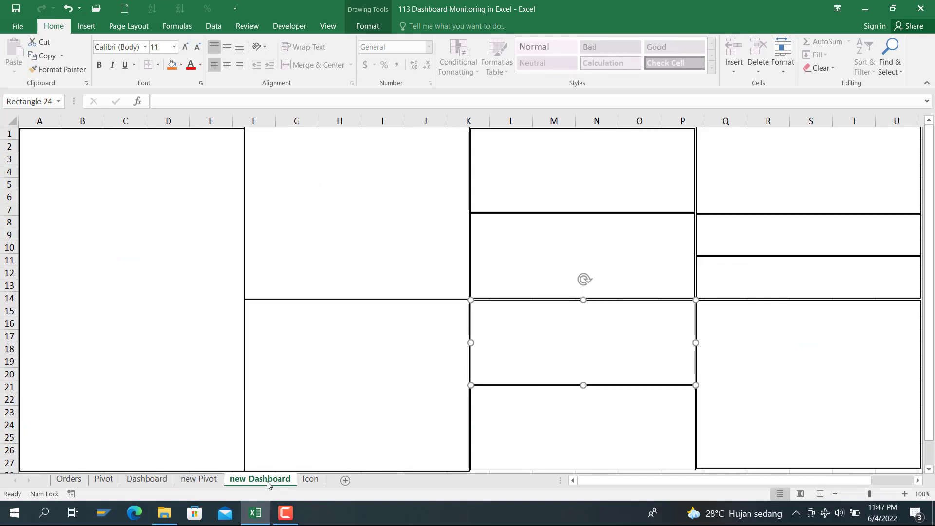
left_click(214, 481)
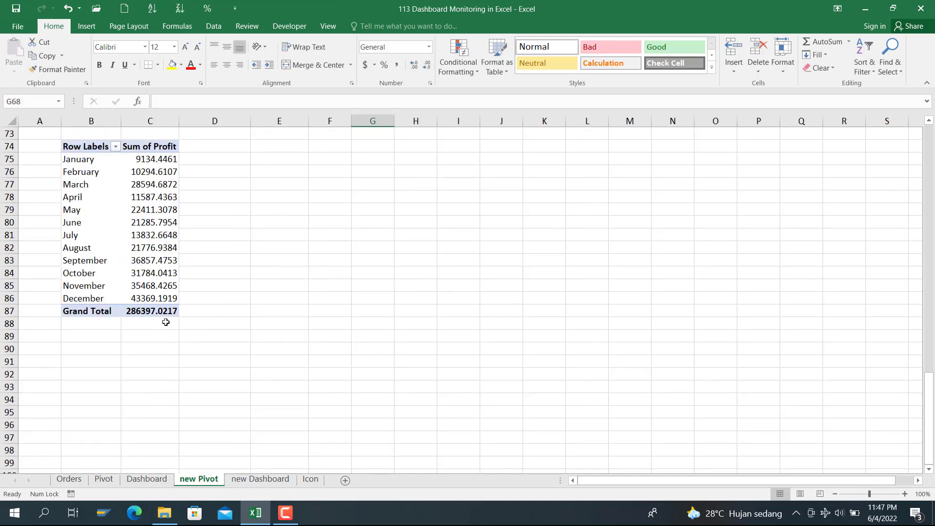
left_click(70, 481)
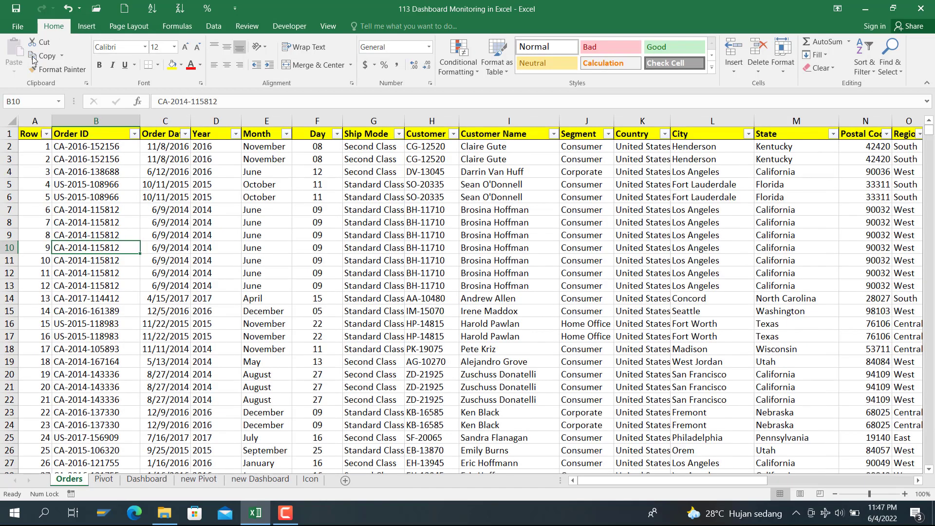
left_click(86, 27)
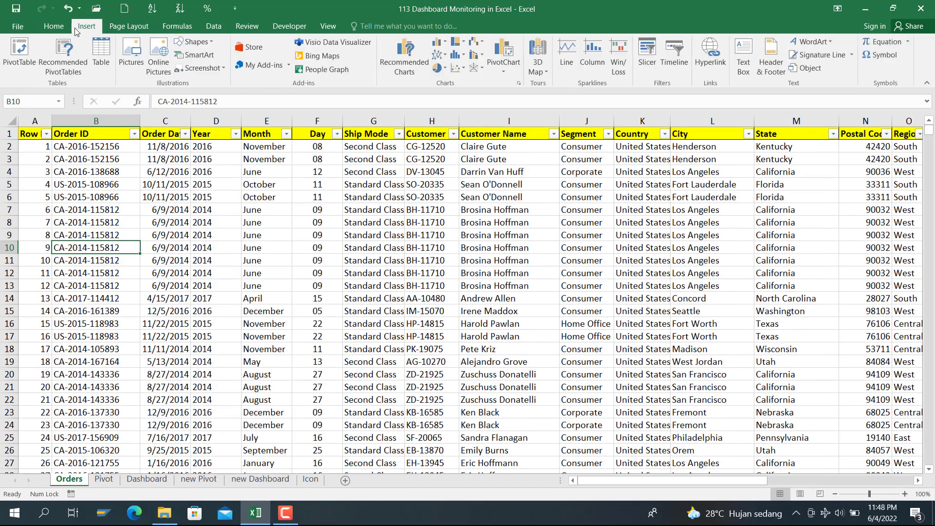
left_click(20, 49)
left_click(195, 336)
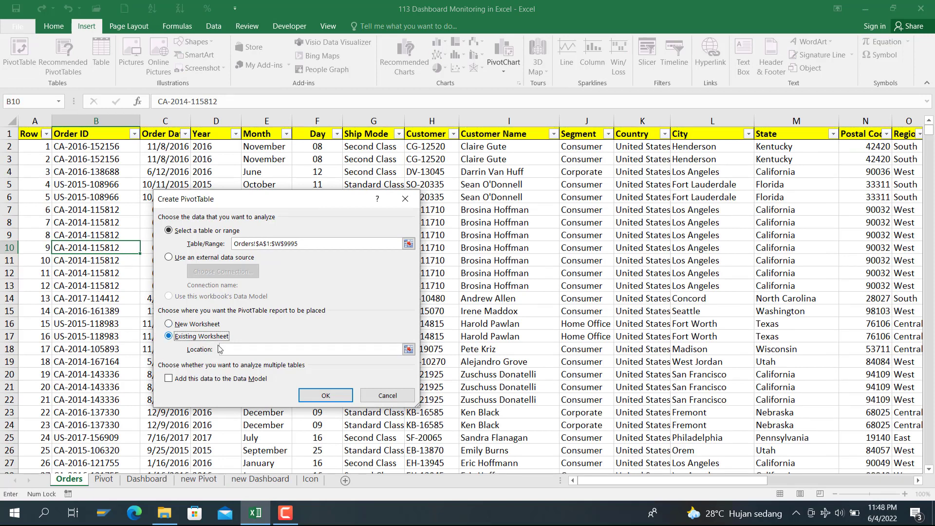
left_click(249, 348)
left_click(202, 481)
scroll(107, 312, "down", 2)
left_click(92, 271)
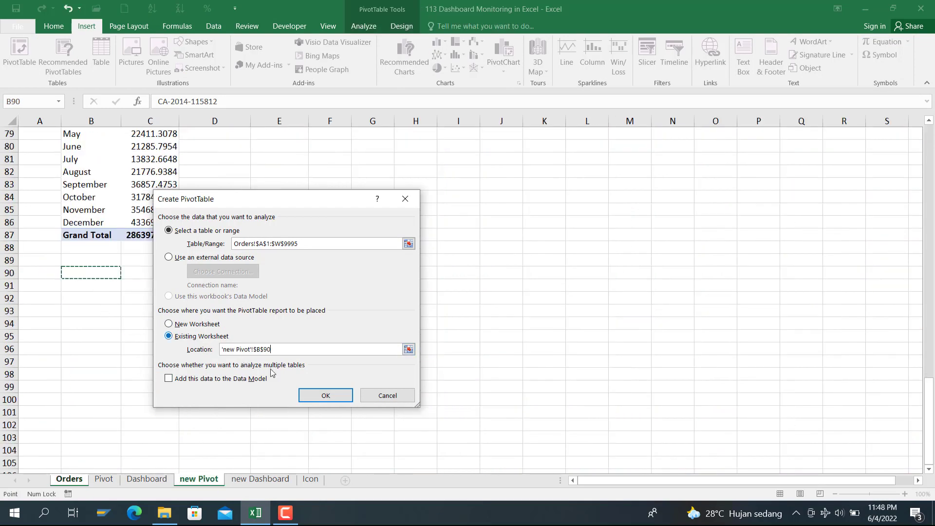
left_click(313, 399)
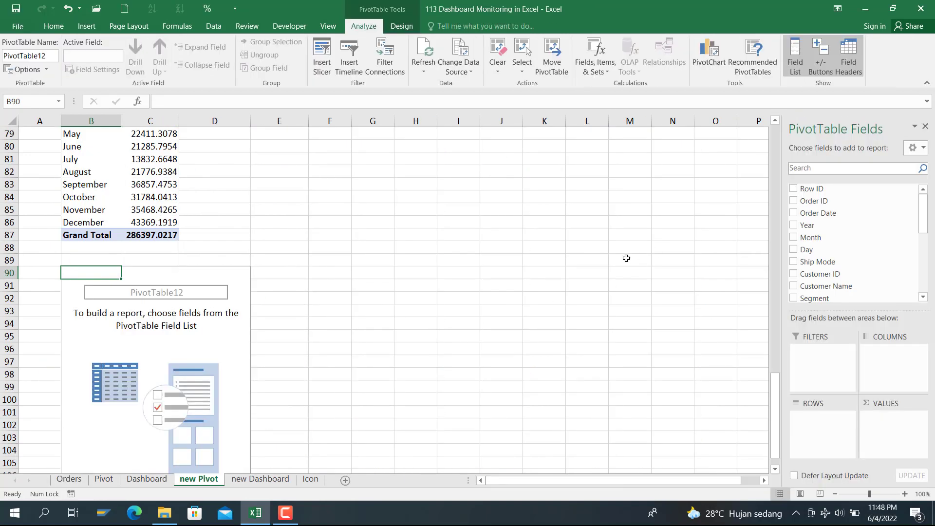
Step: Add Year as rows and Profit as a summed value to the PivotTable at B90
left_click(809, 169)
type("year")
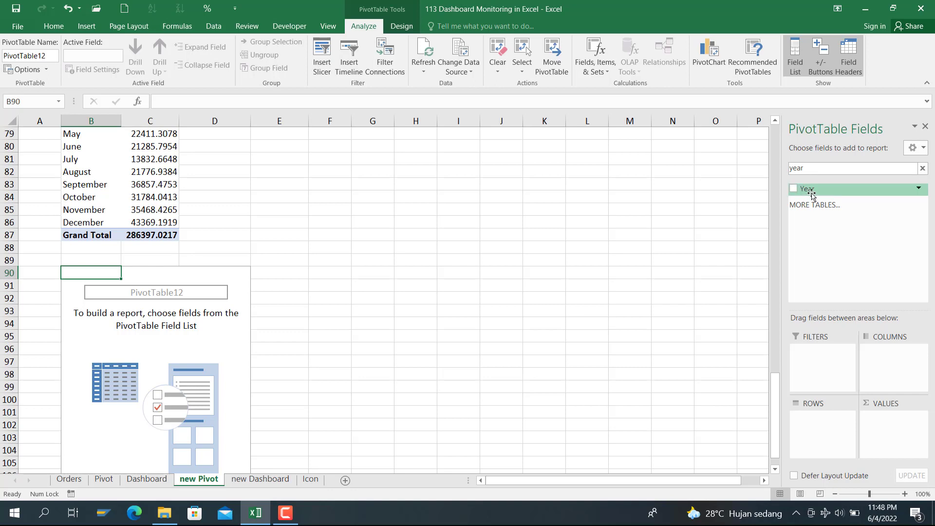
left_click_drag(807, 188, 815, 414)
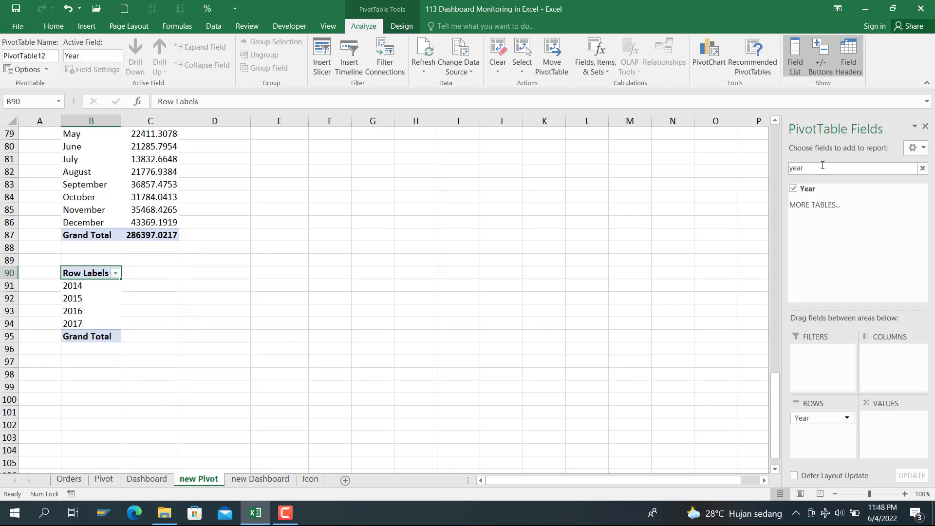
key("BackSpace")
key("BackSpace")
key("BackSpace")
key("BackSpace")
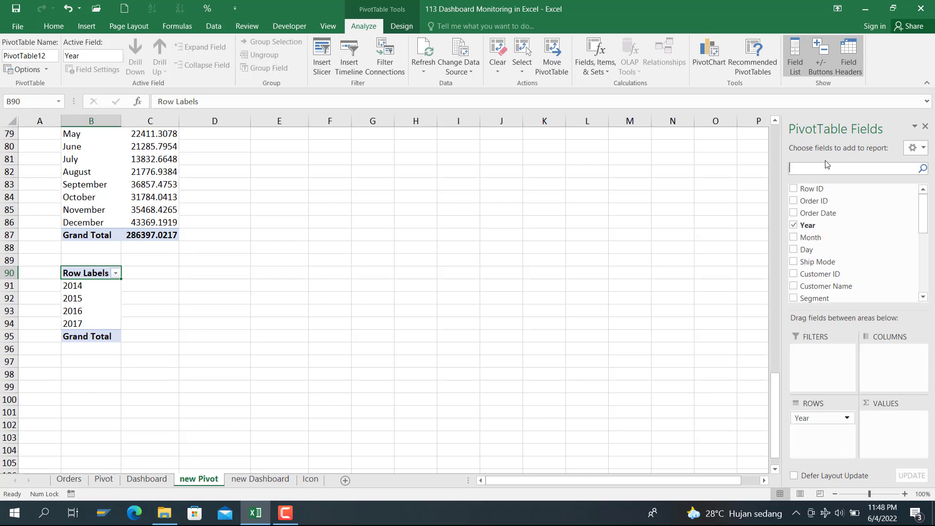
type("pro")
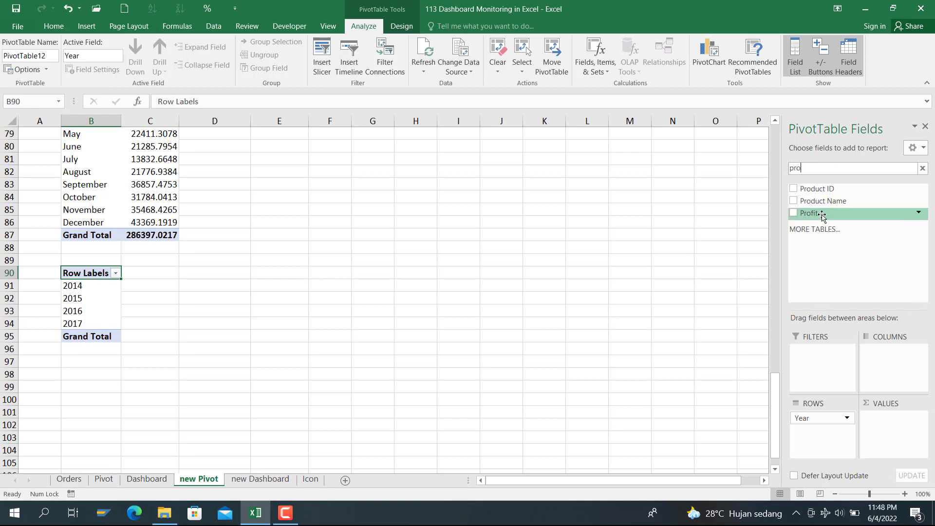
left_click_drag(820, 213, 883, 422)
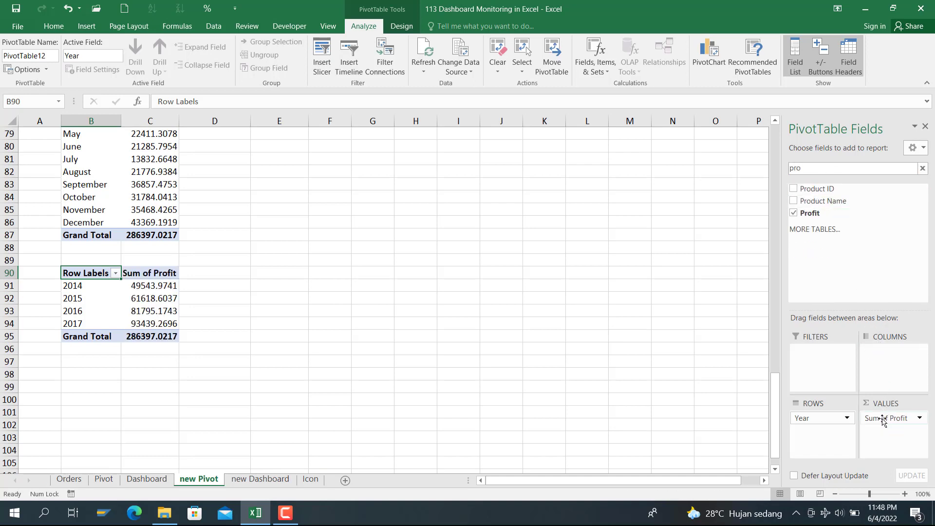
left_click(372, 346)
Step: Insert a 2-D clustered column PivotChart from segment sales cells B3:C5 and move it beside the PivotTables, clear of the totals table
scroll(378, 313, "up", 10)
scroll(378, 312, "up", 16)
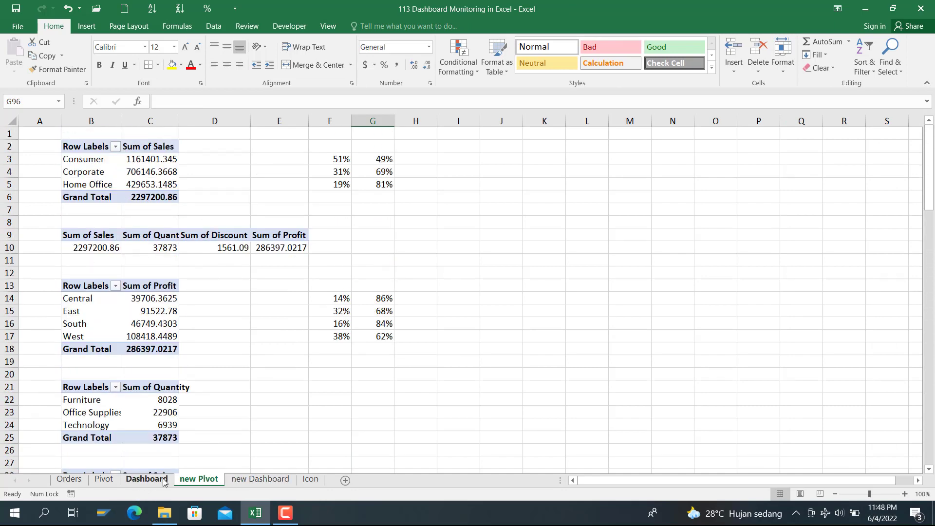
left_click(148, 481)
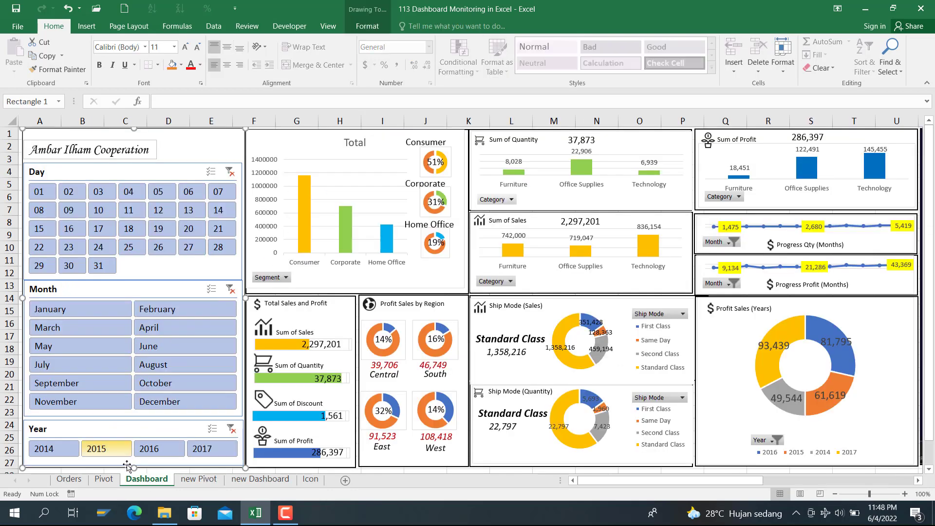
left_click(189, 482)
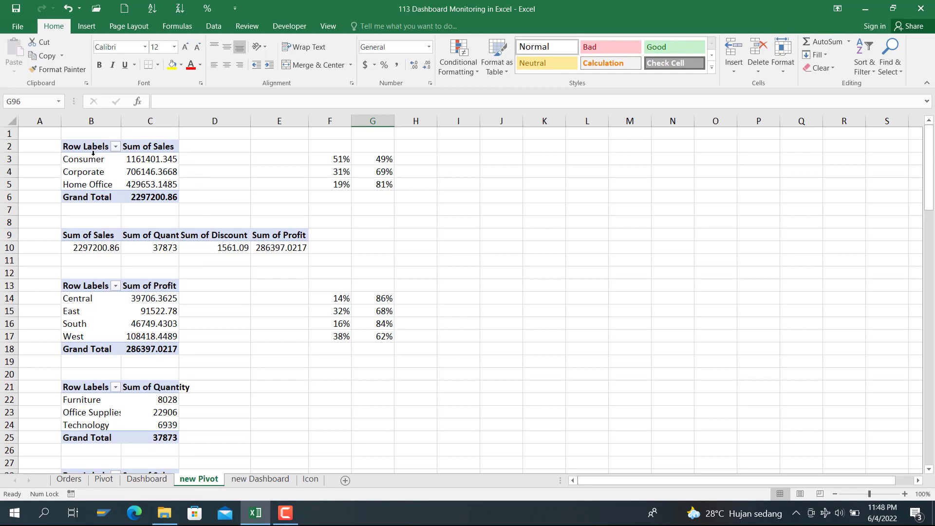
left_click_drag(97, 154, 135, 183)
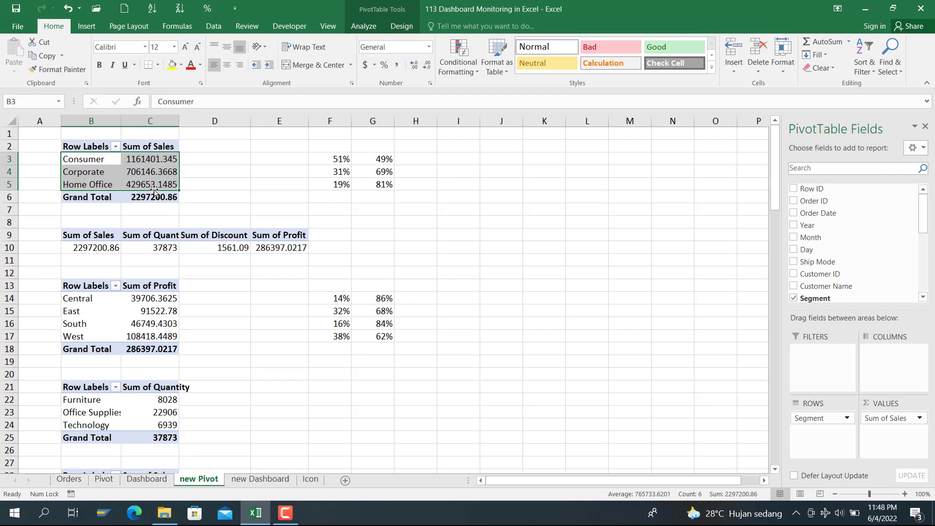
left_click(85, 27)
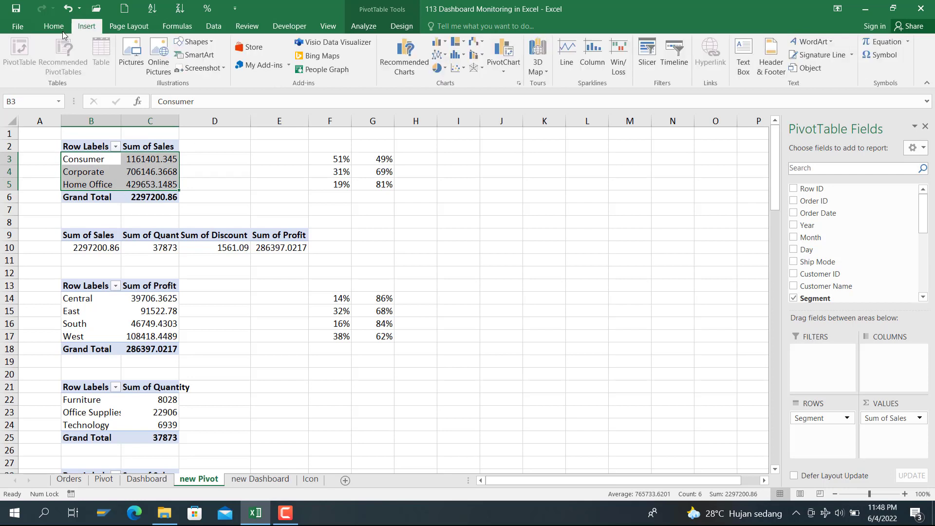
left_click(438, 45)
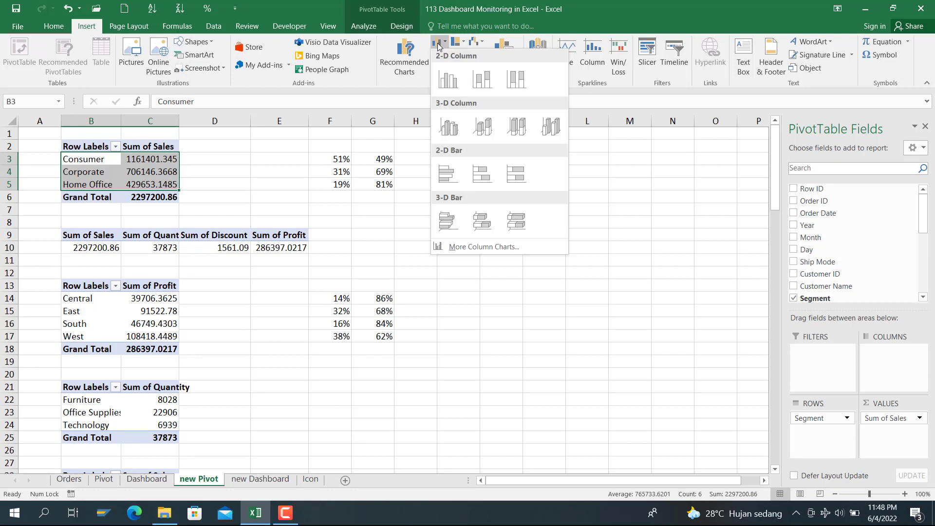
left_click(448, 79)
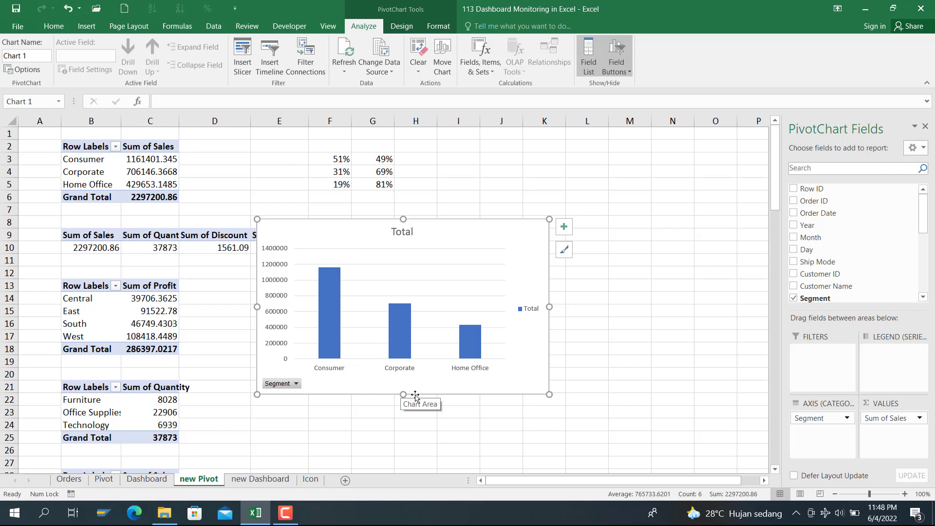
left_click_drag(420, 396, 488, 395)
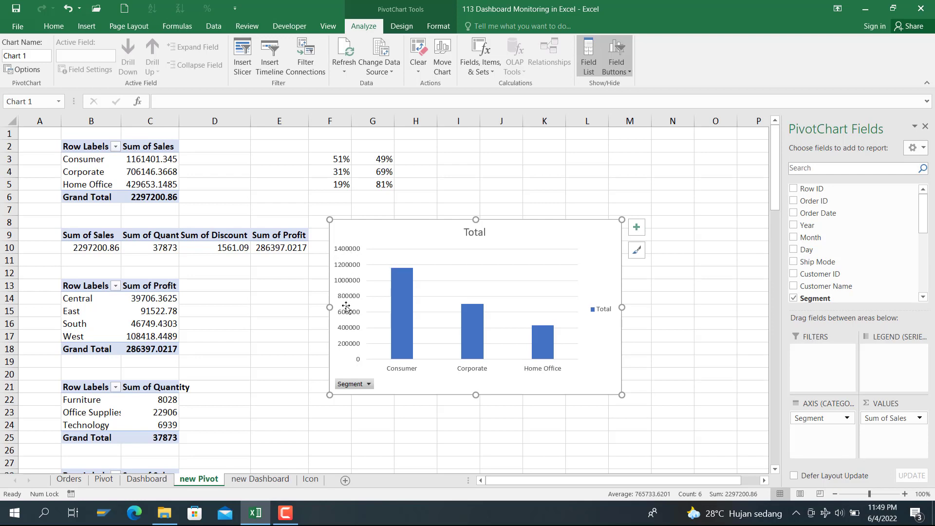
Step: Format the segment sales values C3:C6 in comma style with no decimal places
left_click(167, 157)
key("shift+Down")
key("shift+Down")
key("shift+Down")
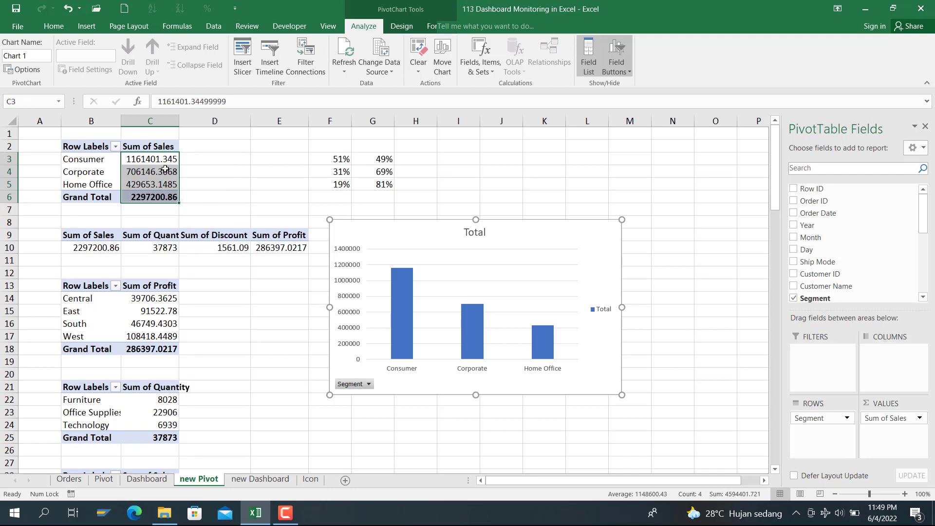
left_click(86, 26)
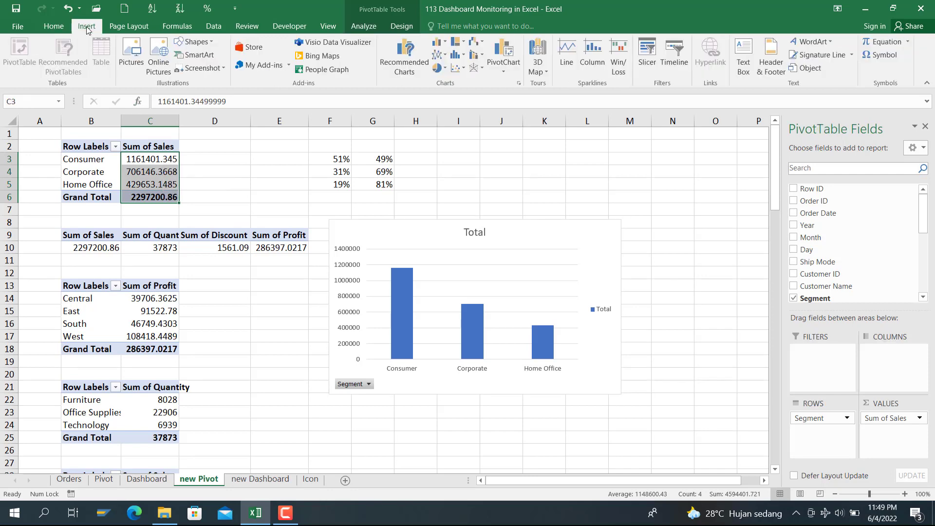
left_click(49, 28)
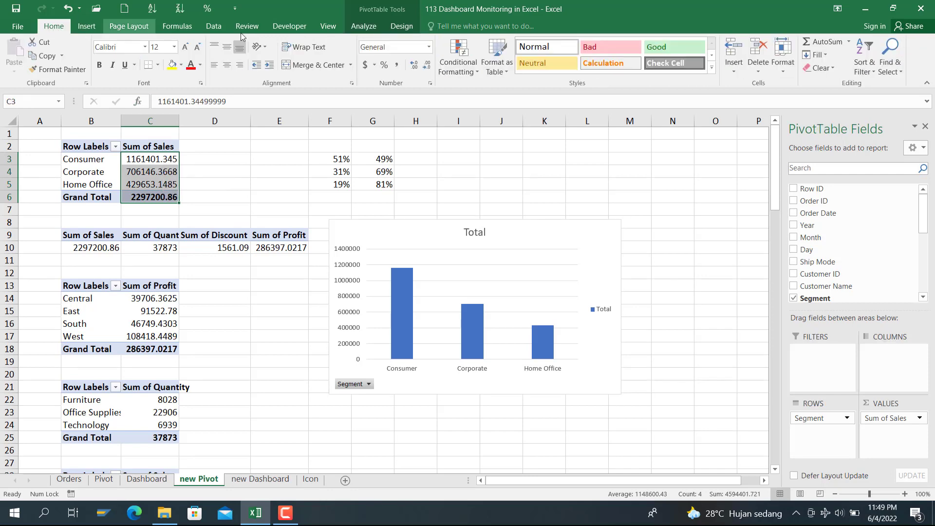
left_click(398, 67)
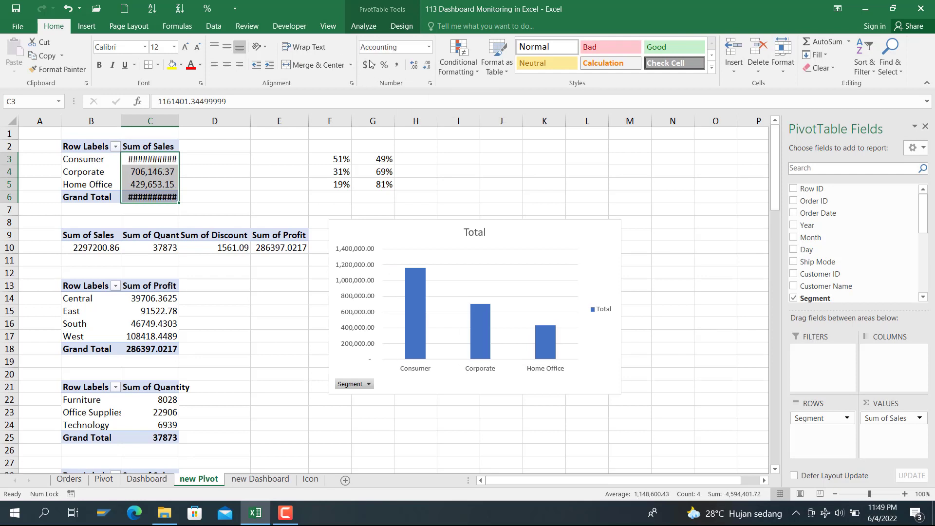
left_click(426, 66)
left_click(426, 66)
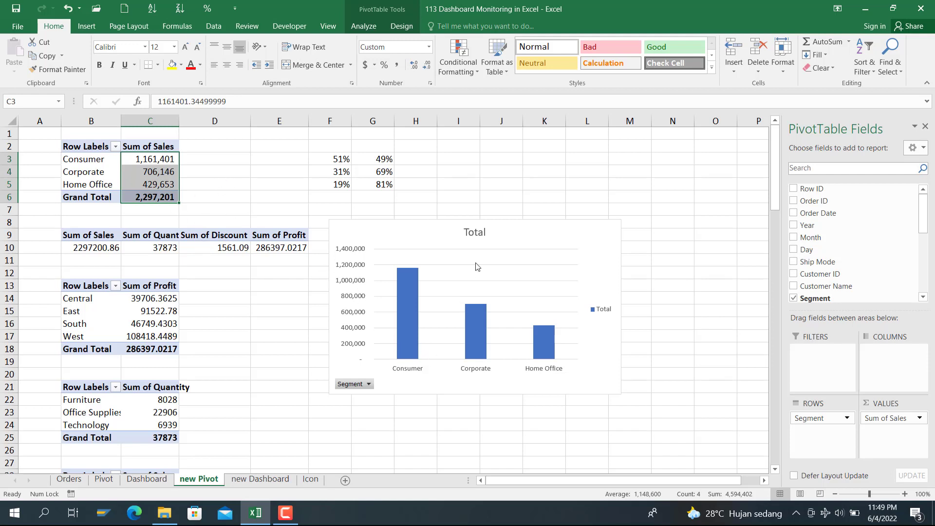
Step: Delete the segment chart's legend and shrink its plot area and frame, leaving free space beside the columns
left_click(601, 311)
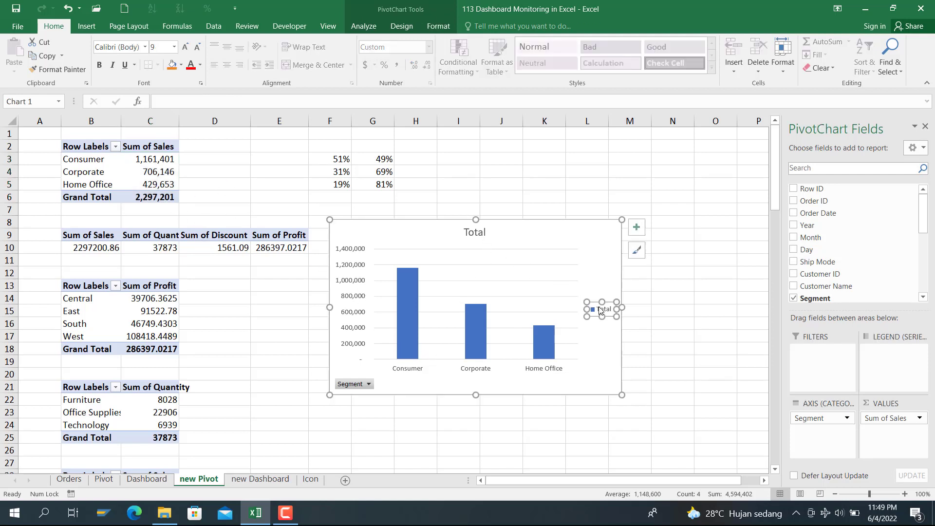
key("Delete")
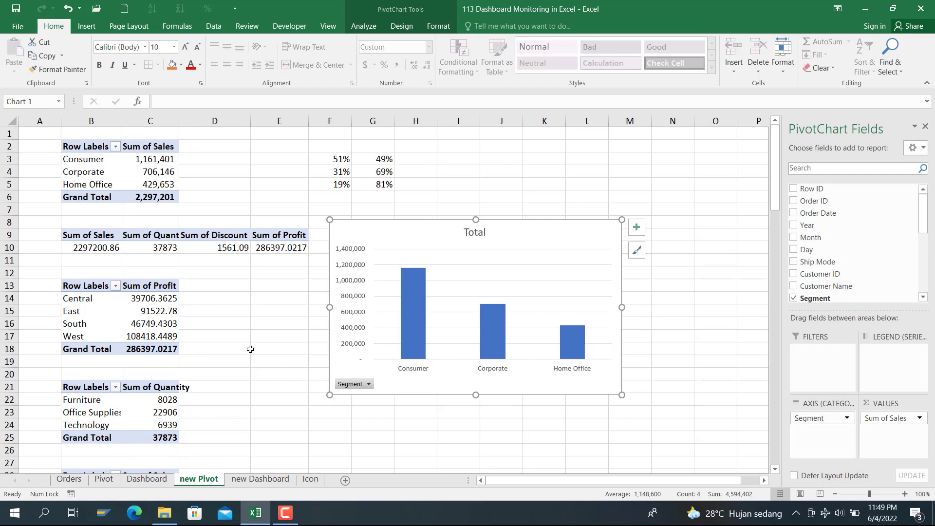
left_click(605, 304)
left_click_drag(605, 304, 528, 314)
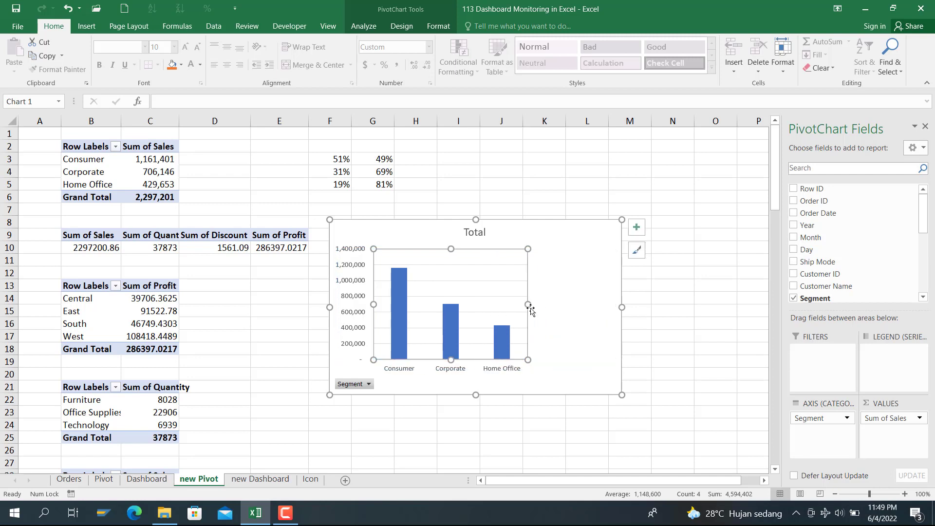
left_click(653, 289)
left_click(606, 307)
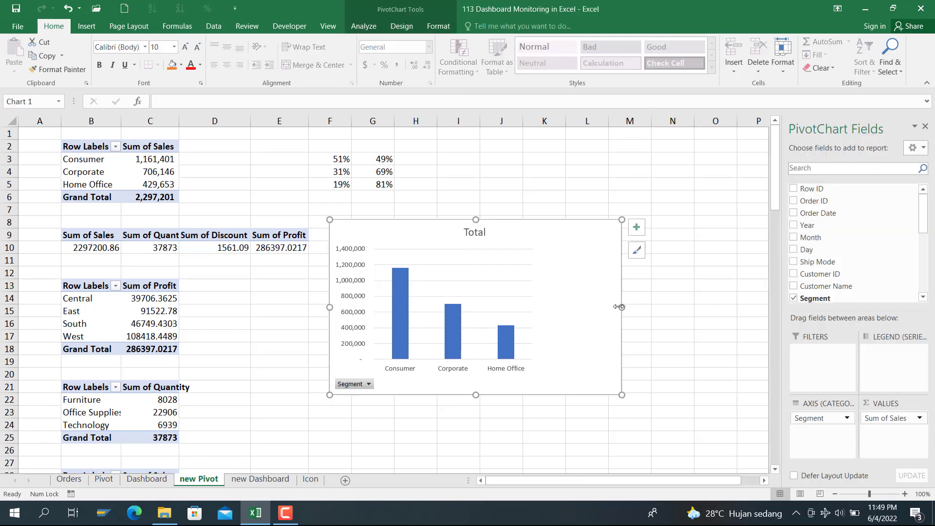
left_click_drag(619, 307, 565, 306)
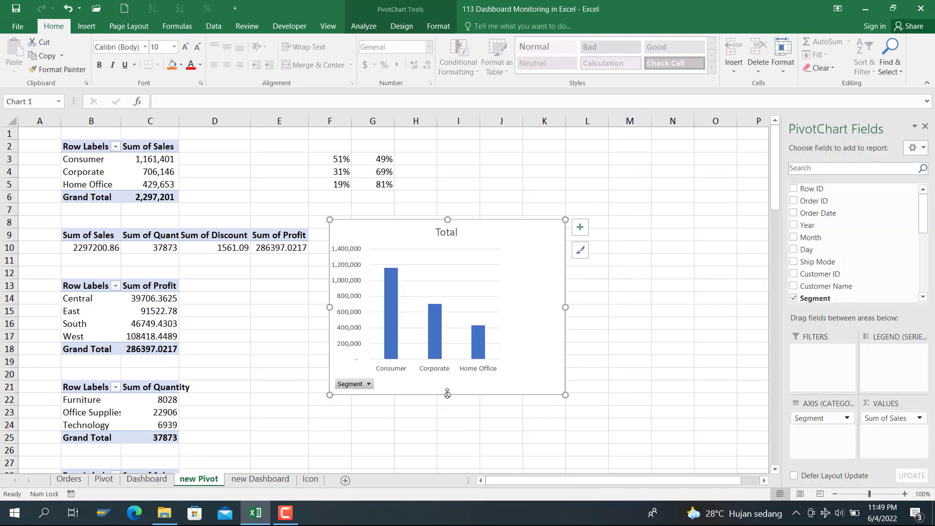
left_click_drag(448, 395, 445, 372)
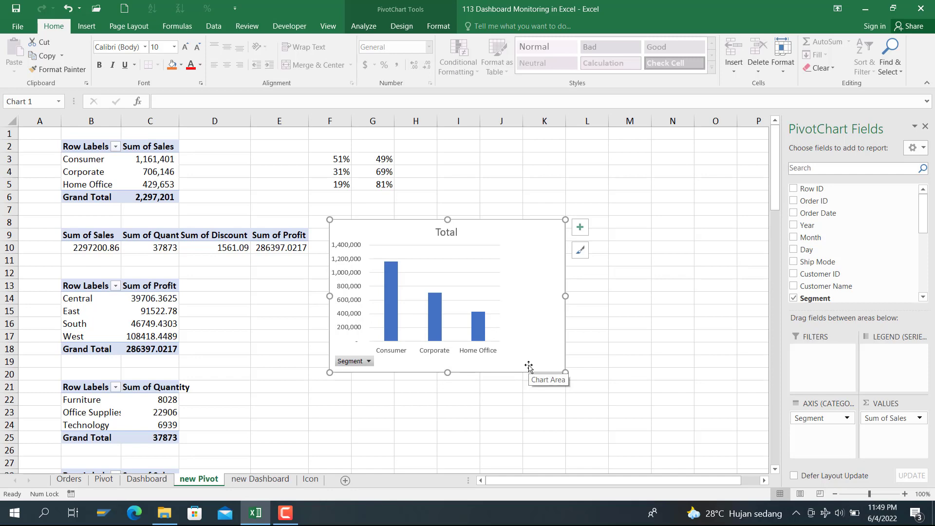
Step: Move the segment chart from new Pivot to new Dashboard and fit it to the panel spanning about F1:K14
key("Delete")
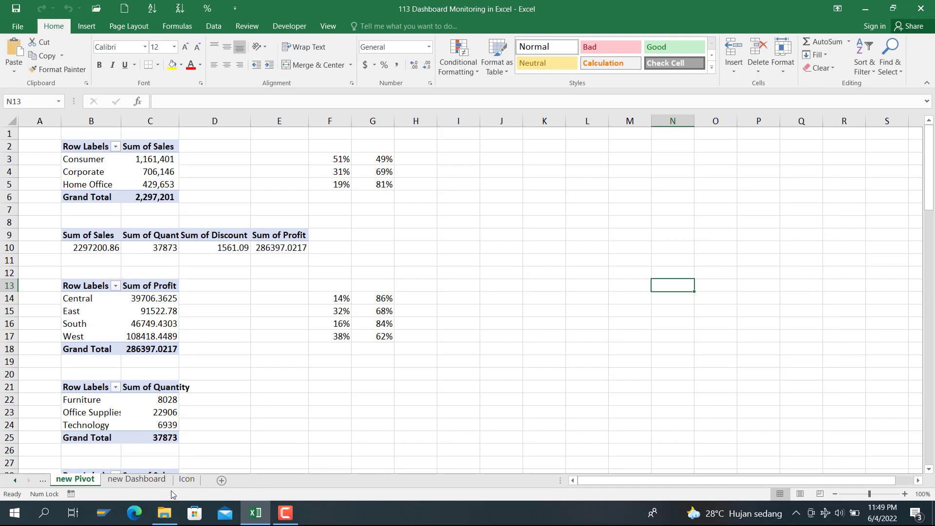
left_click(134, 480)
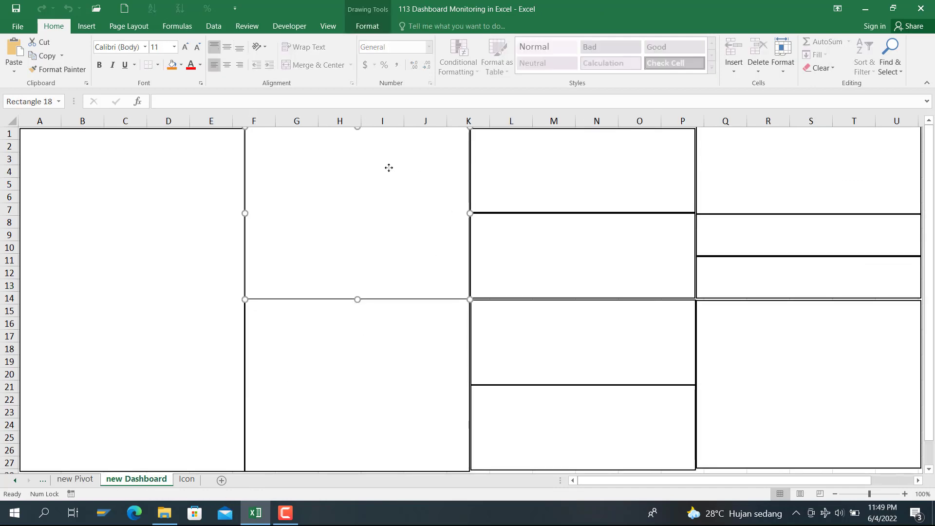
key("ctrl+v")
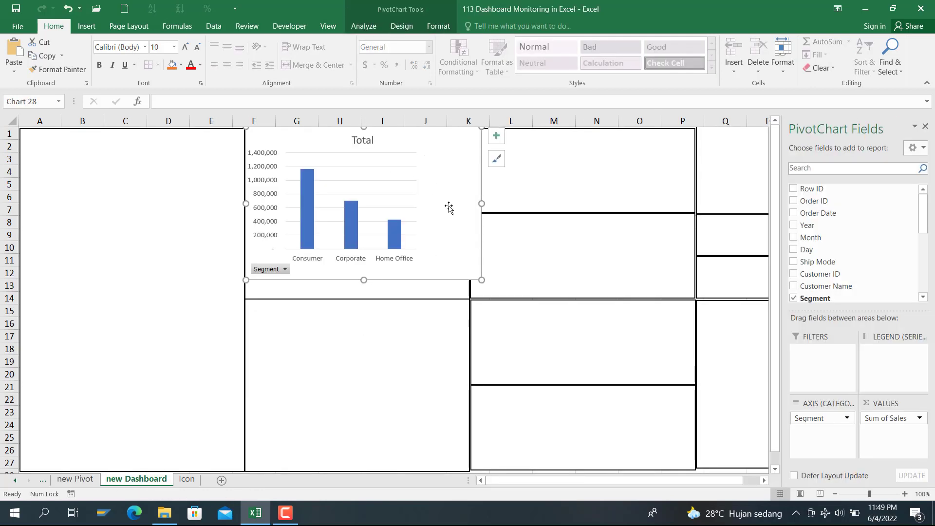
left_click_drag(481, 280, 469, 297)
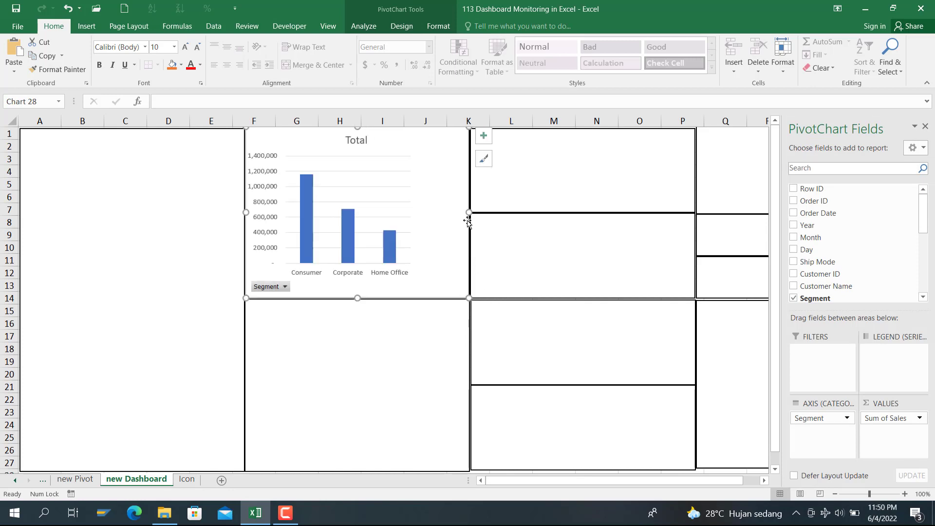
left_click(530, 174)
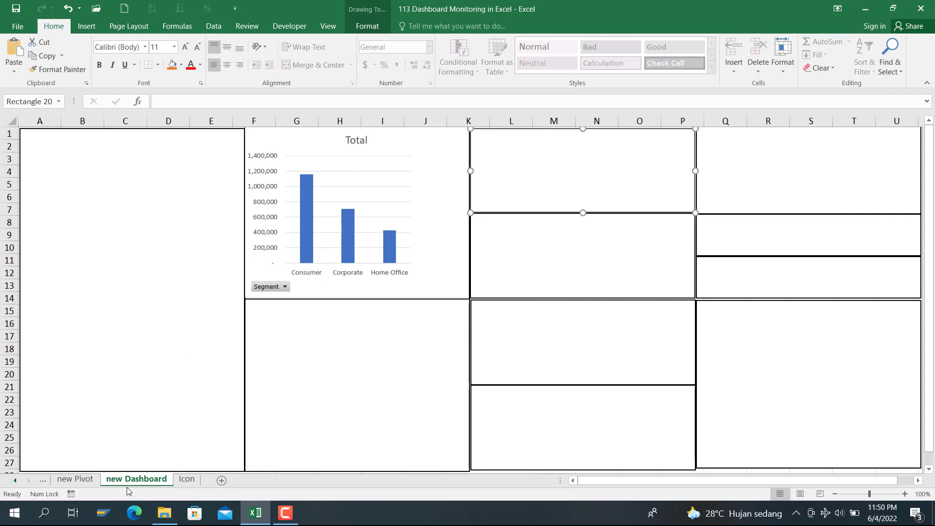
Step: Fill the segment chart's Consumer column with orange, Corporate with light green and Home Office with light blue
left_click(307, 217)
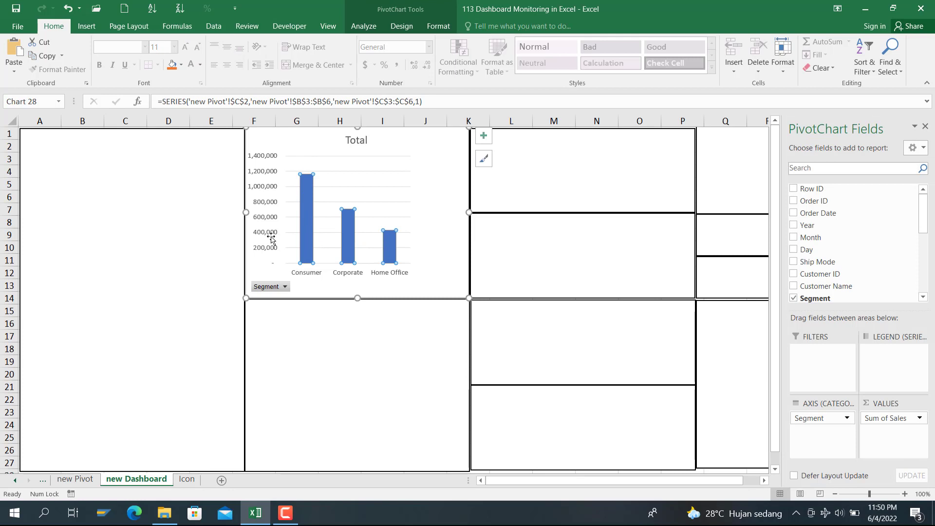
left_click(306, 217)
left_click(181, 66)
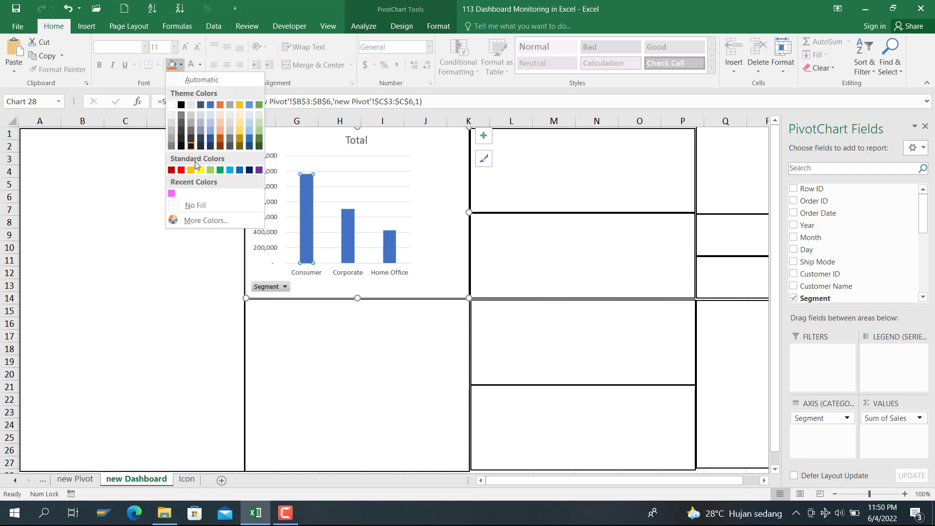
left_click(192, 169)
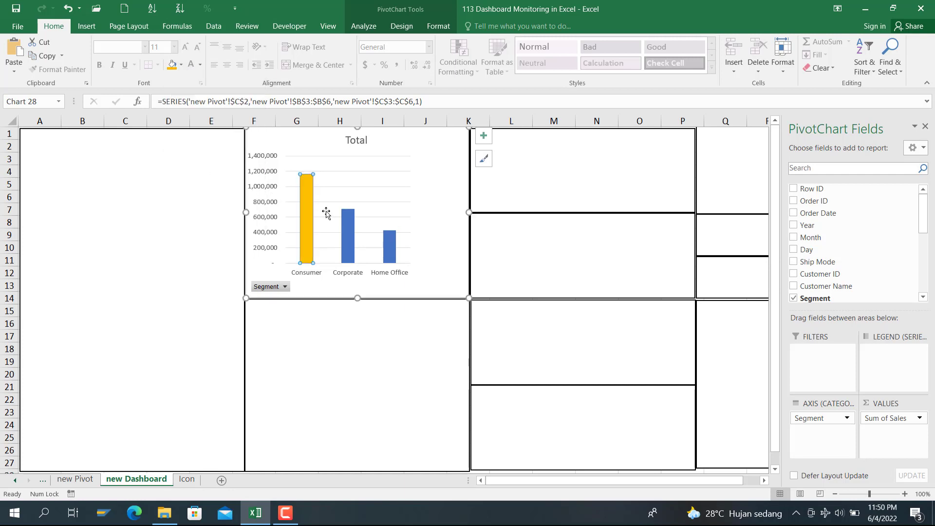
left_click(350, 220)
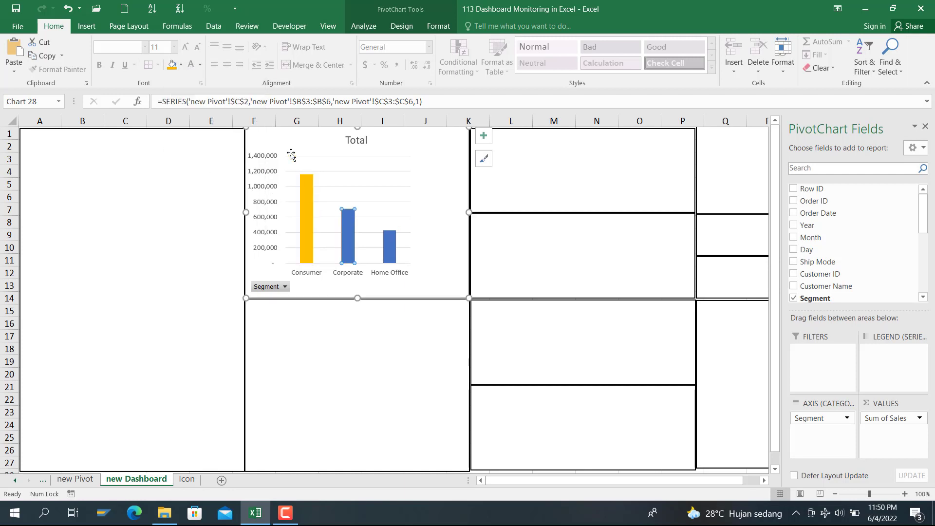
left_click(181, 64)
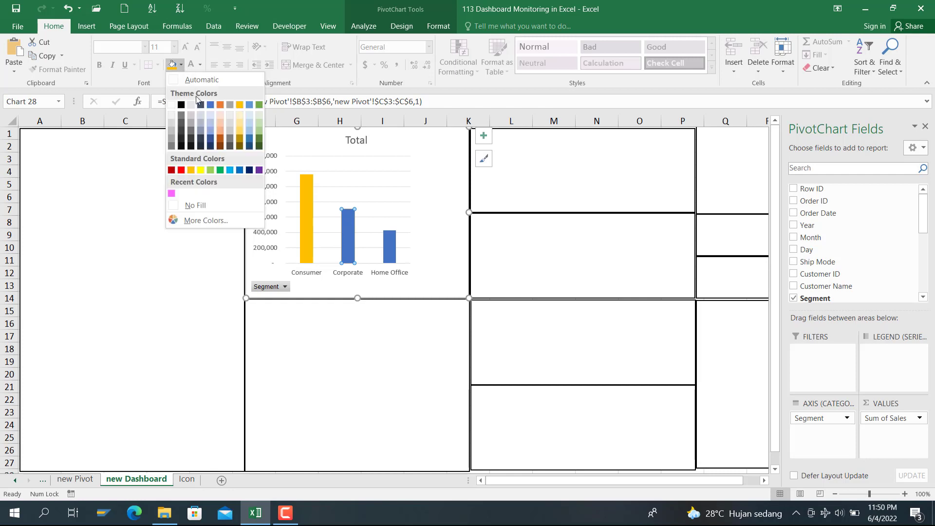
left_click(211, 169)
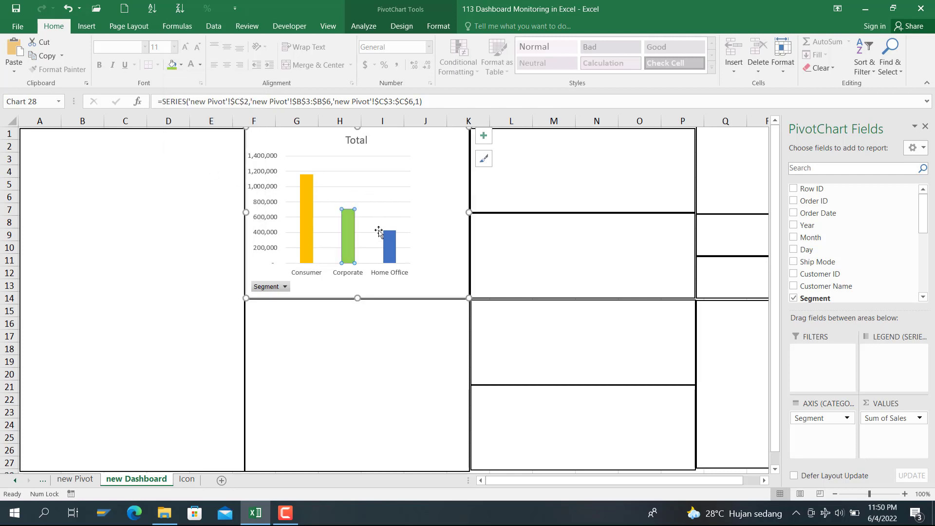
left_click(392, 245)
left_click(181, 64)
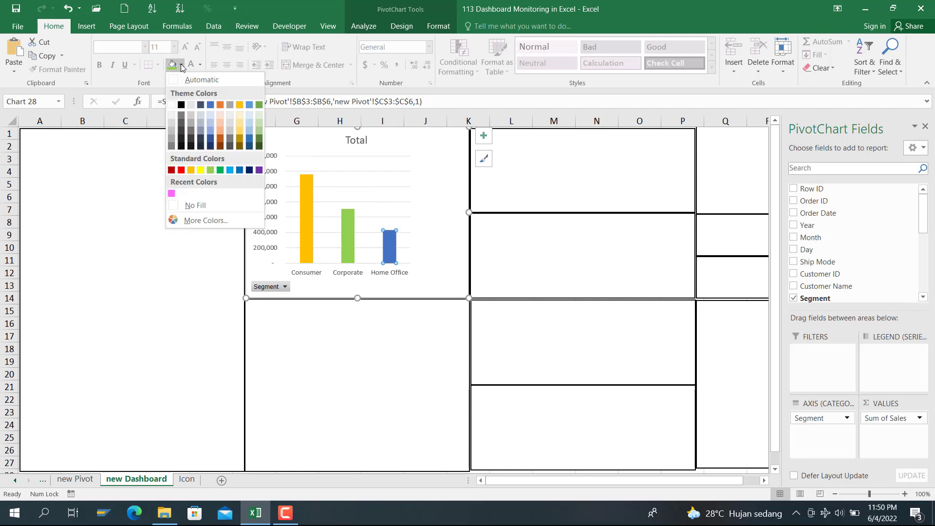
left_click(232, 170)
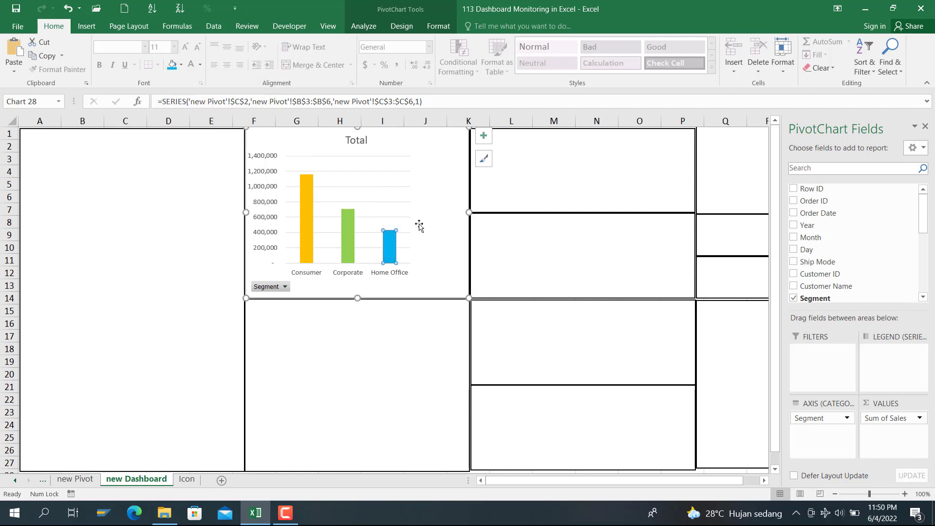
left_click(309, 205)
right_click(311, 205)
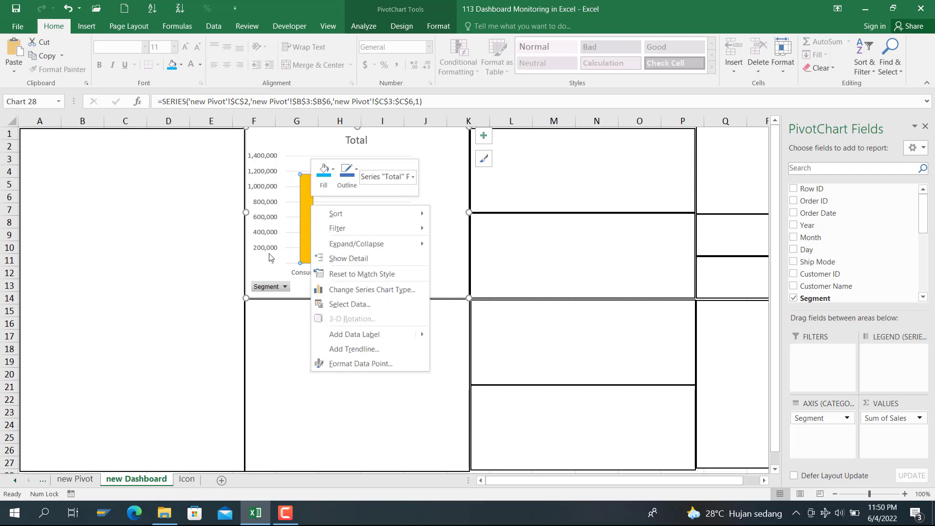
key("Escape")
left_click(349, 225)
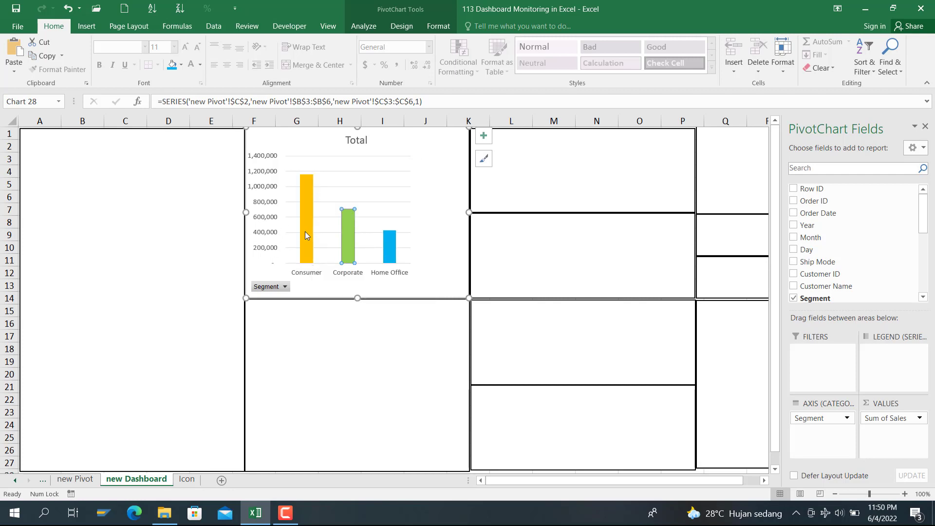
left_click(285, 226)
Step: Add data labels to the whole column series of the segment sales chart
left_click(305, 220)
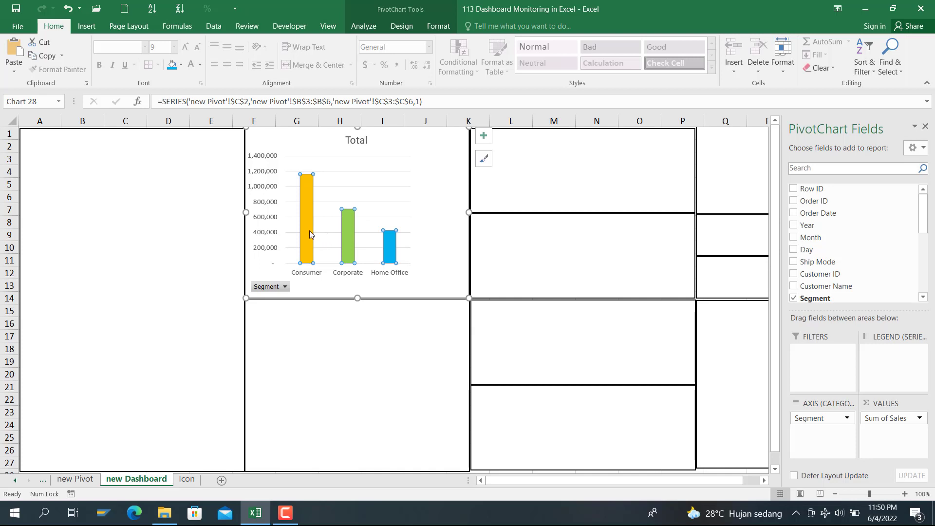
right_click(306, 216)
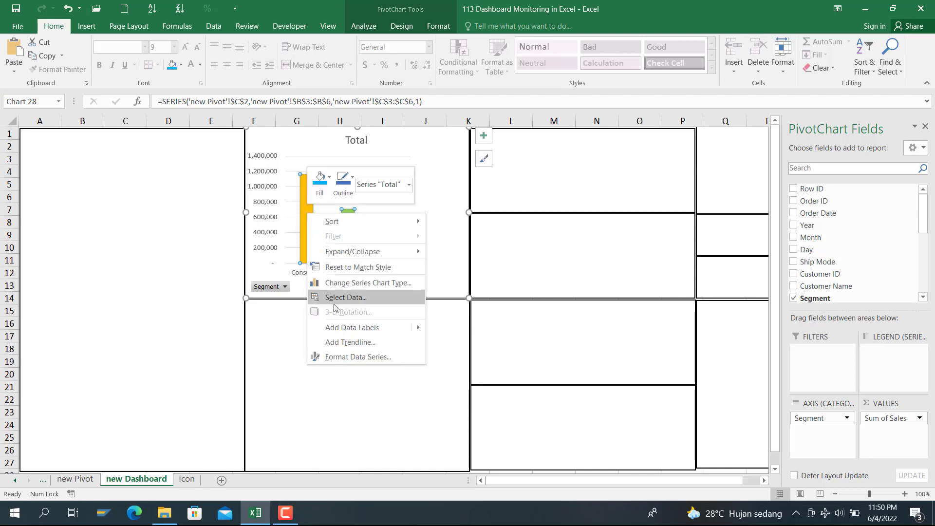
mouse_move(335, 329)
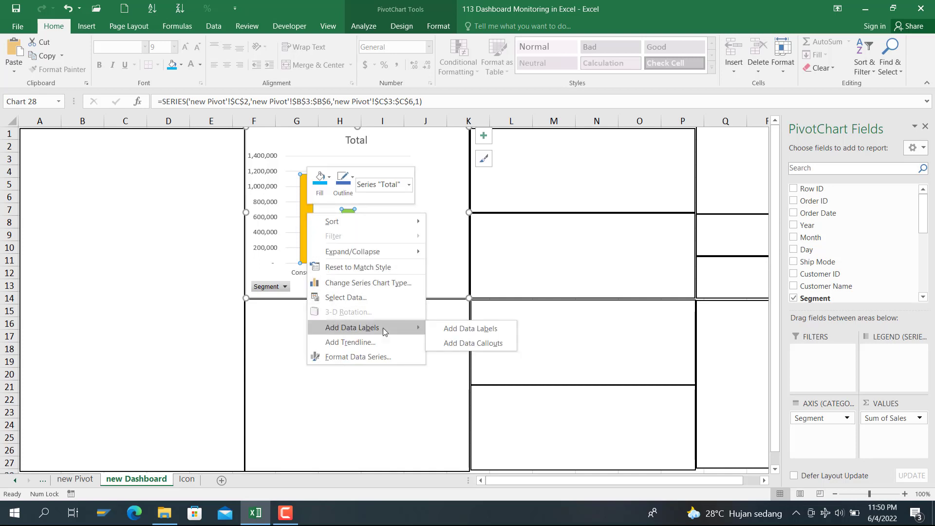
left_click(458, 329)
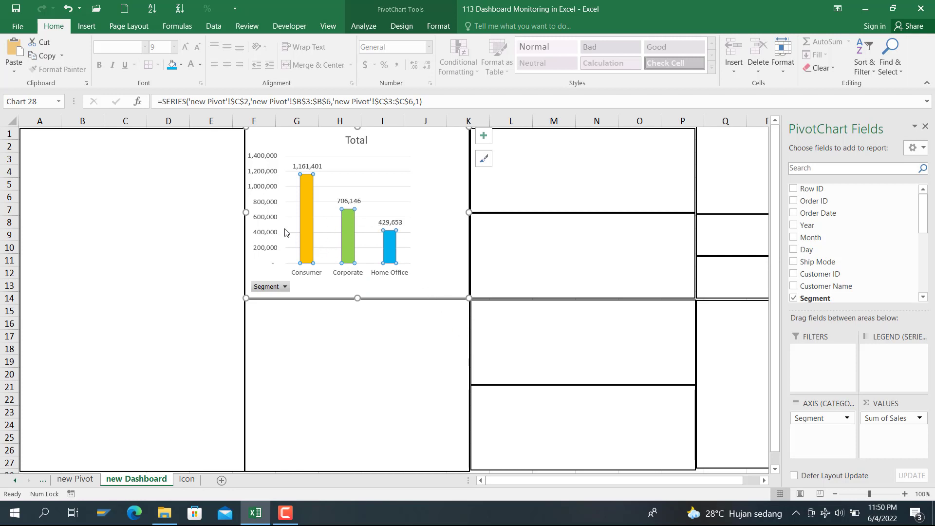
Step: Insert a doughnut chart on the new Pivot sheet from the Consumer percentages in F3:G3
left_click(73, 481)
left_click(430, 225)
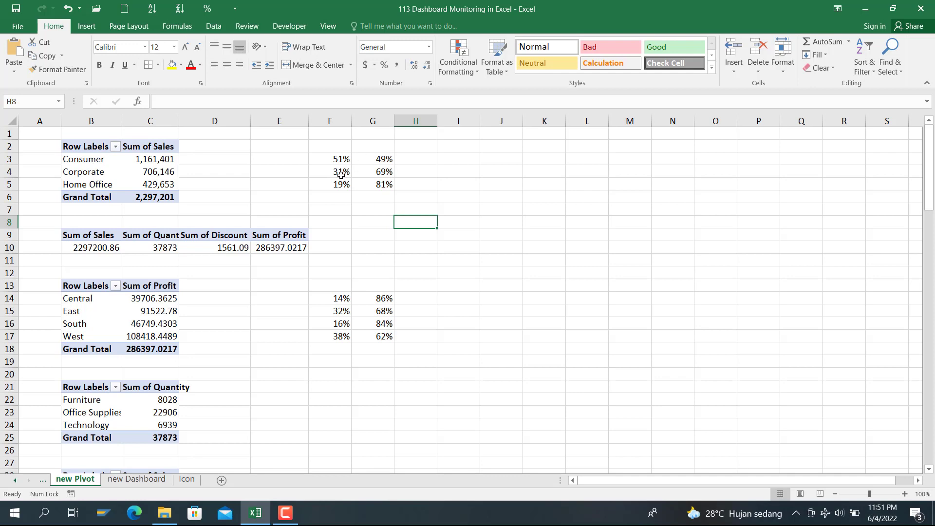
left_click(340, 158)
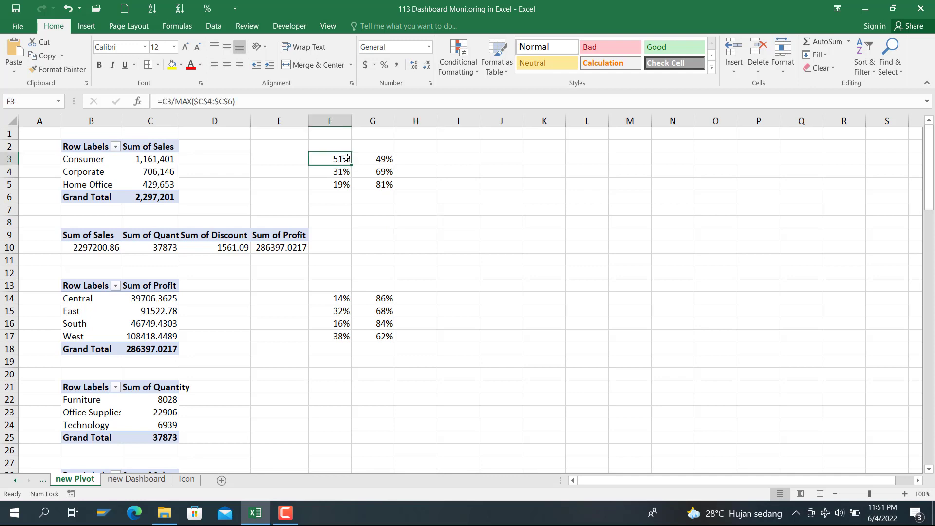
left_click_drag(346, 157, 366, 158)
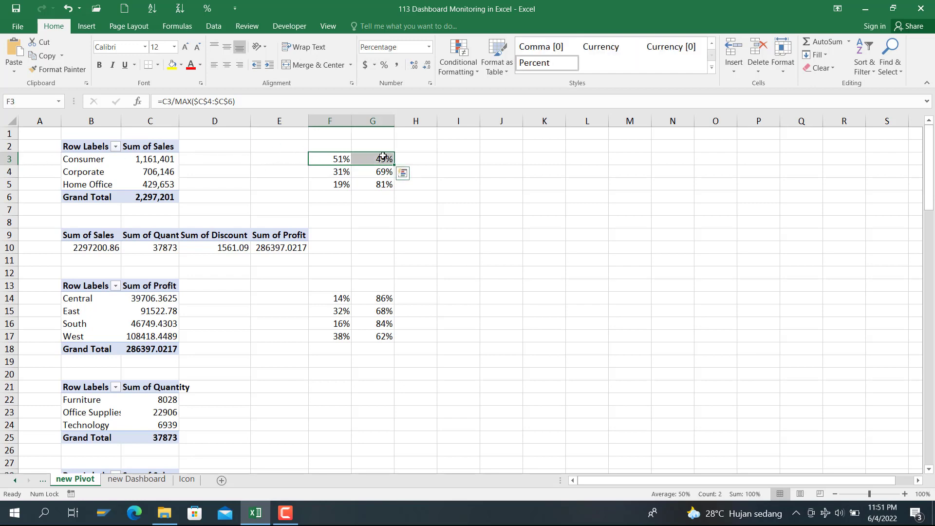
left_click(83, 27)
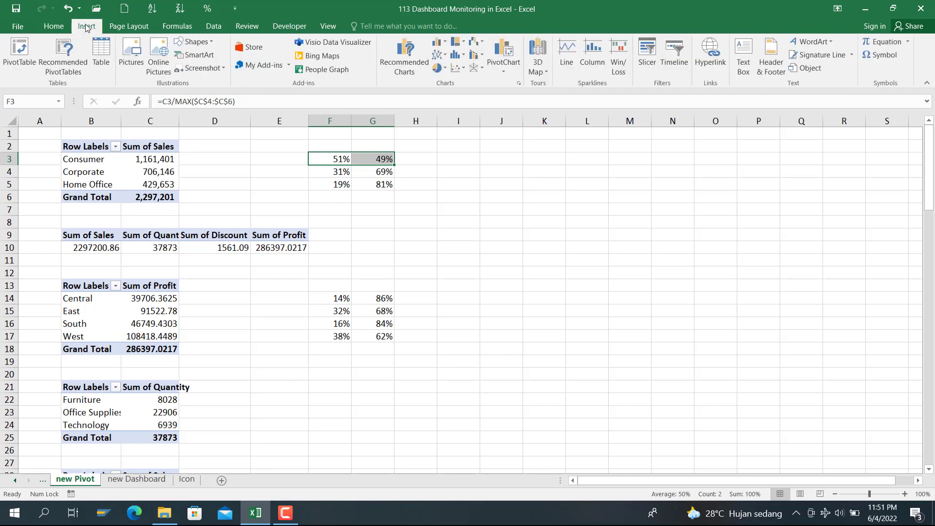
left_click(438, 67)
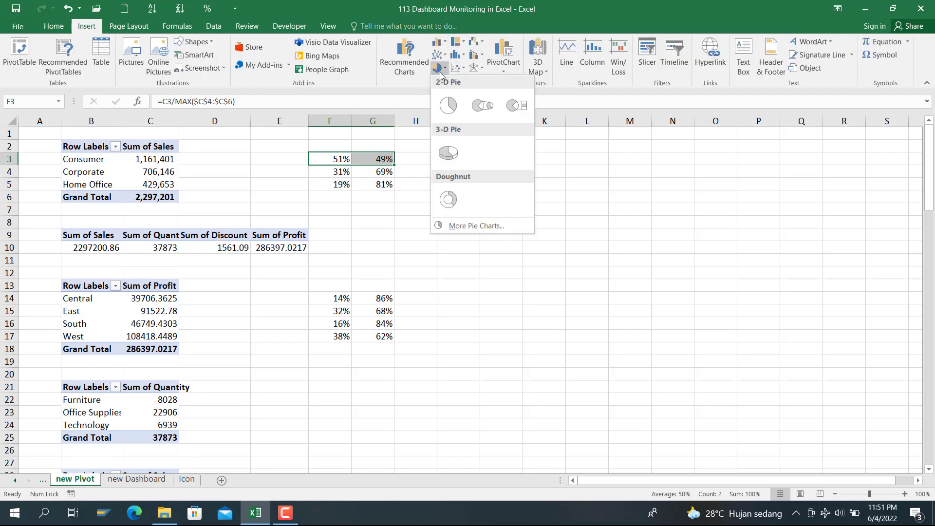
left_click(448, 199)
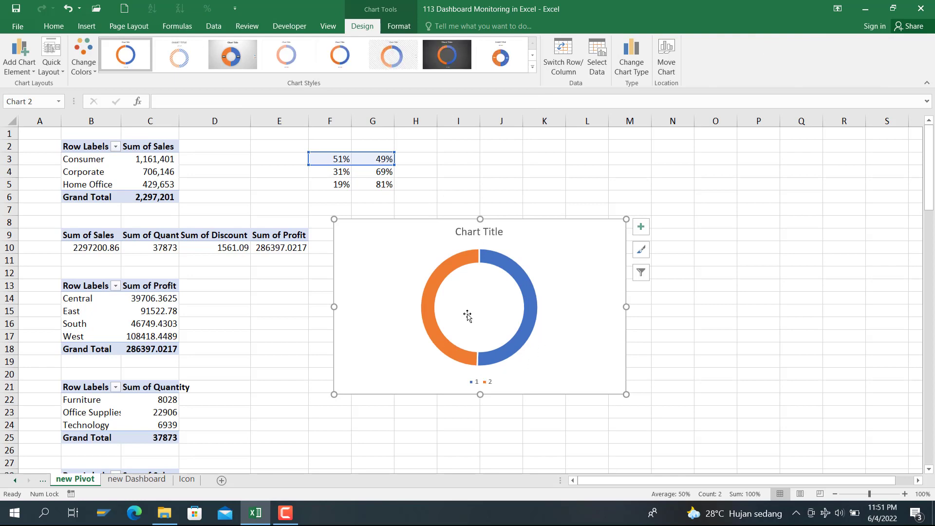
Step: Delete the title and the legend of the Consumer doughnut chart
left_click(459, 236)
left_click(459, 236)
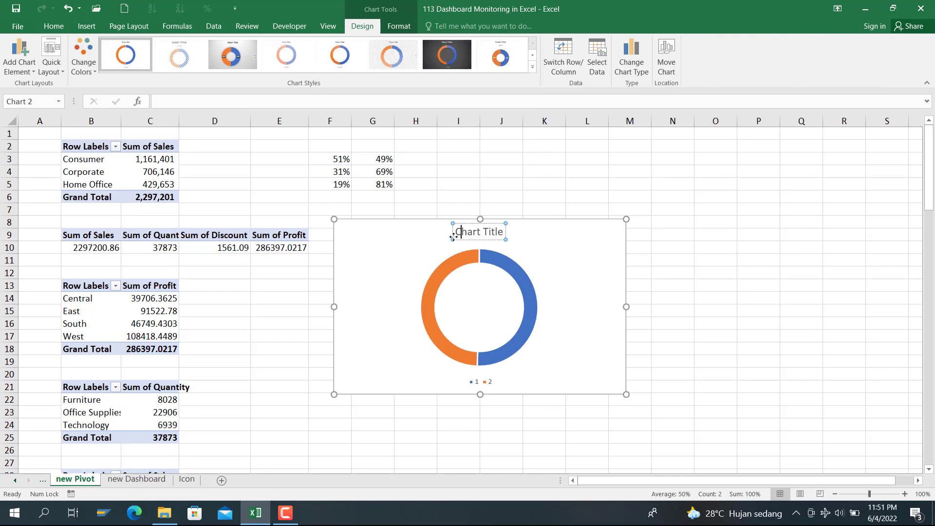
right_click(454, 237)
left_click(482, 249)
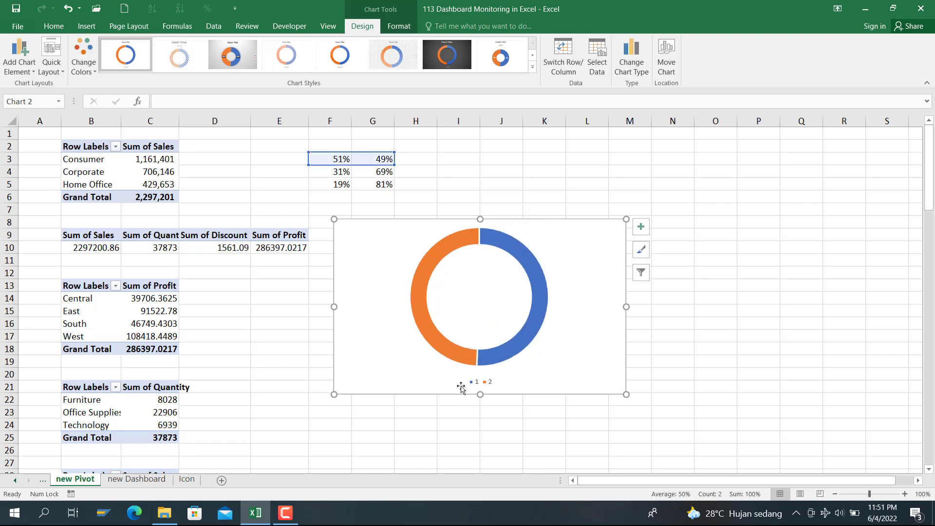
left_click(479, 381)
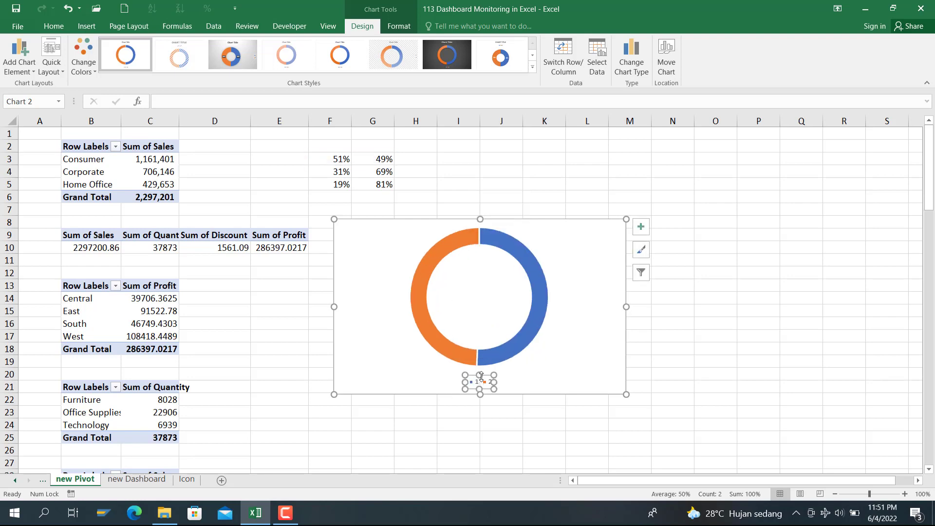
right_click(485, 379)
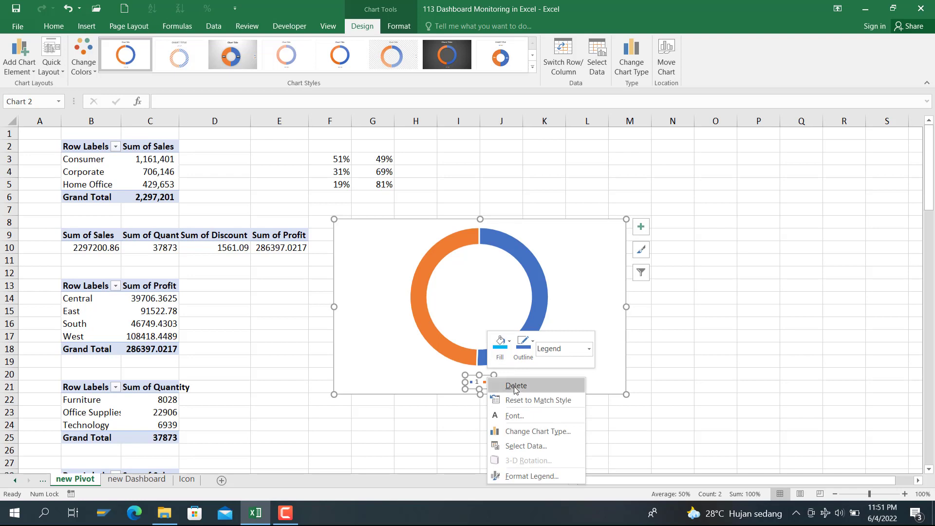
left_click(513, 384)
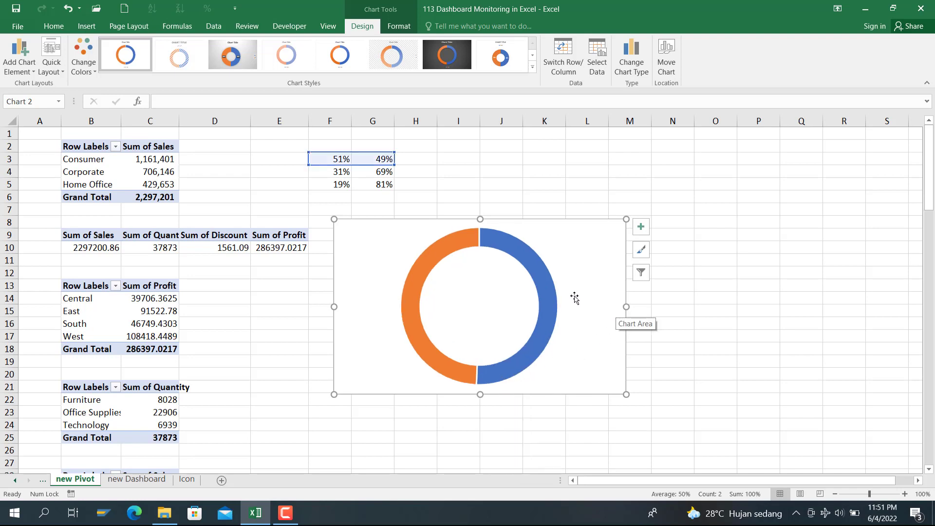
Step: Shrink the doughnut chart's frame to a small square about one column wide and four rows tall
left_click(515, 283)
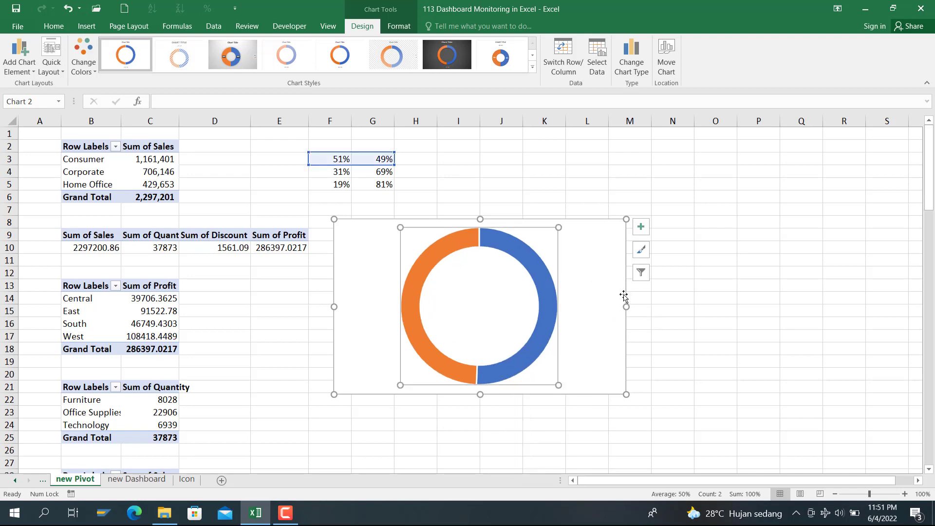
left_click_drag(627, 310, 460, 320)
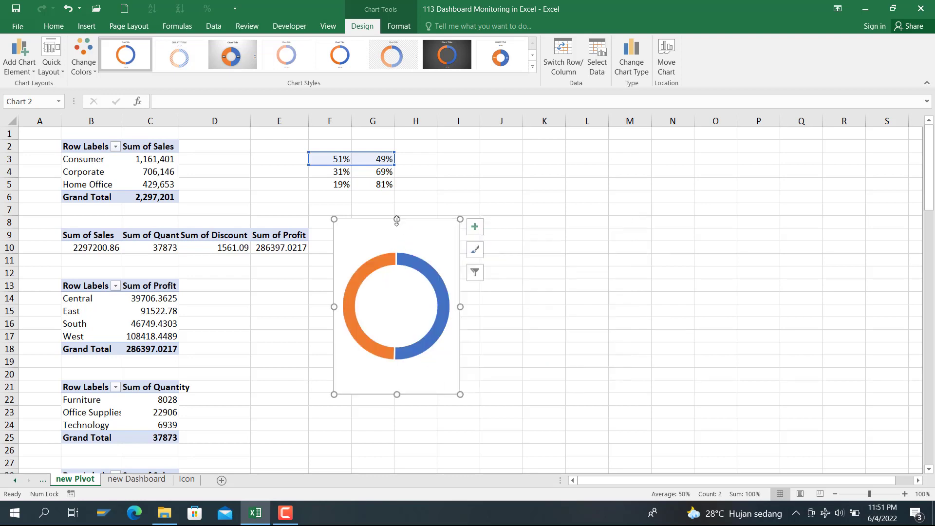
left_click_drag(397, 220, 390, 311)
left_click_drag(461, 352, 421, 352)
left_click_drag(377, 394, 383, 385)
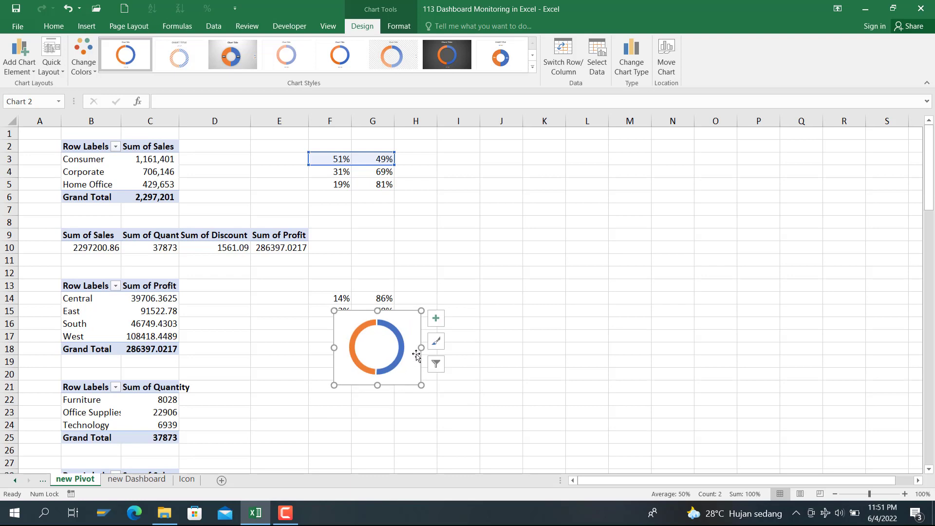
left_click_drag(422, 352, 387, 348)
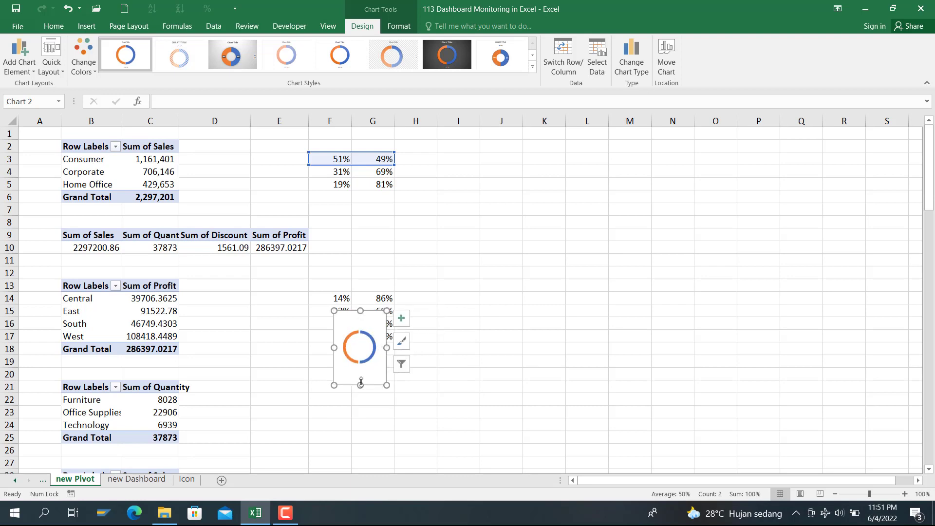
left_click_drag(360, 385, 384, 361)
Step: Enlarge the doughnut's plot area so the ring fills the whole chart frame
left_click(360, 338)
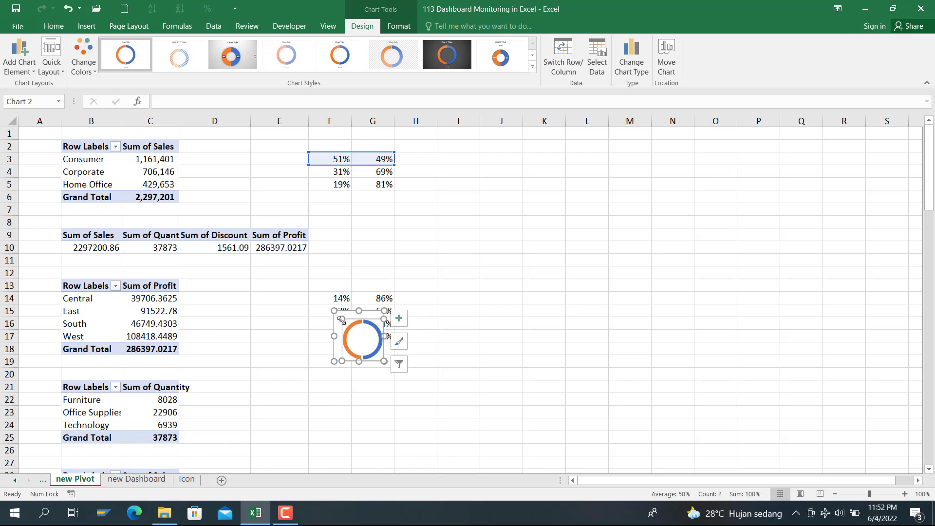
left_click_drag(341, 320, 334, 311)
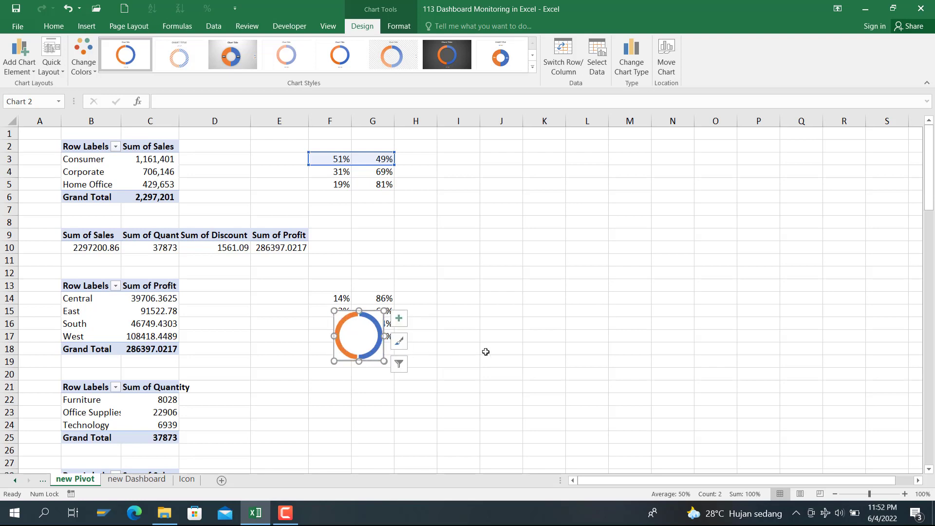
left_click(535, 331)
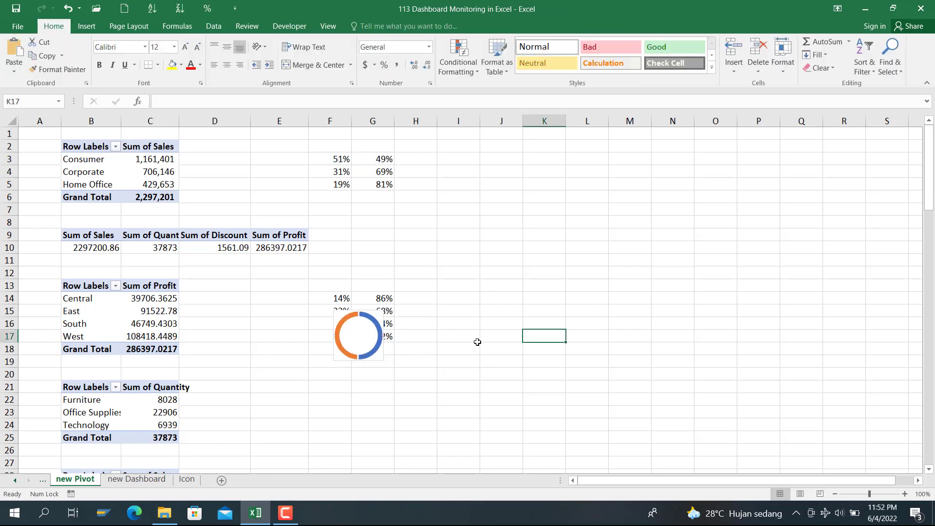
Step: Set the doughnut hole size of the Consumer chart to 50%
left_click(371, 351)
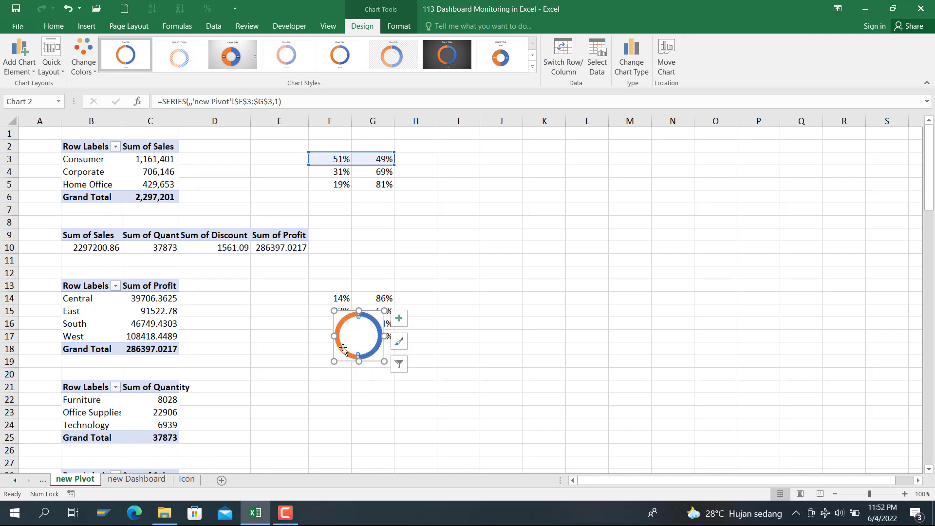
right_click(344, 348)
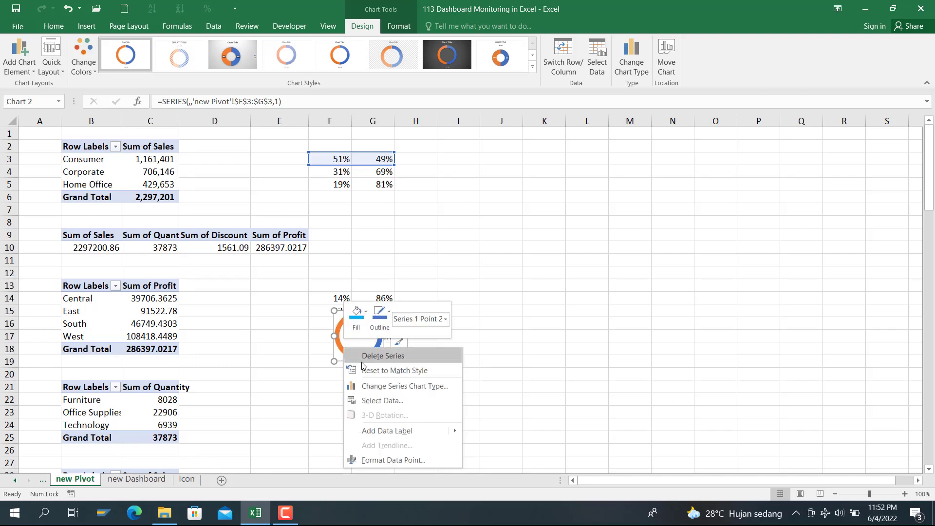
left_click(312, 326)
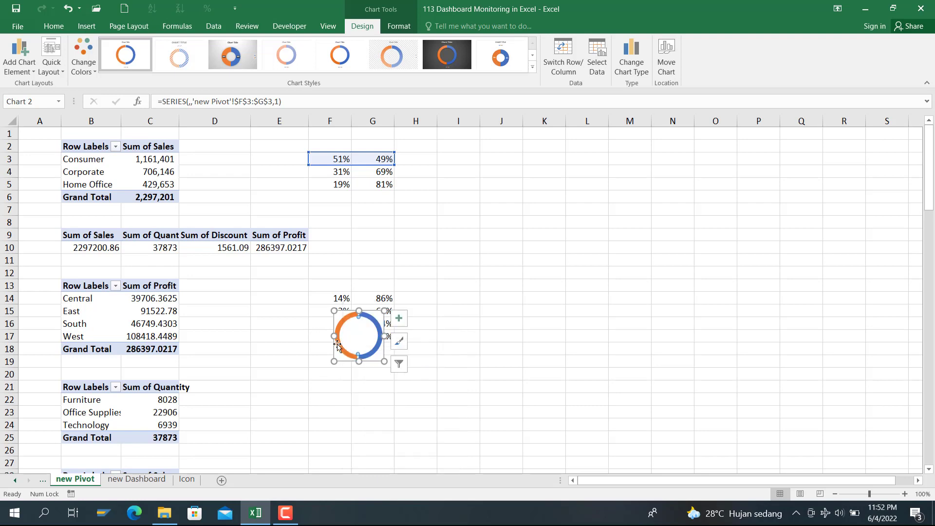
left_click(313, 348)
left_click(341, 345)
right_click(341, 348)
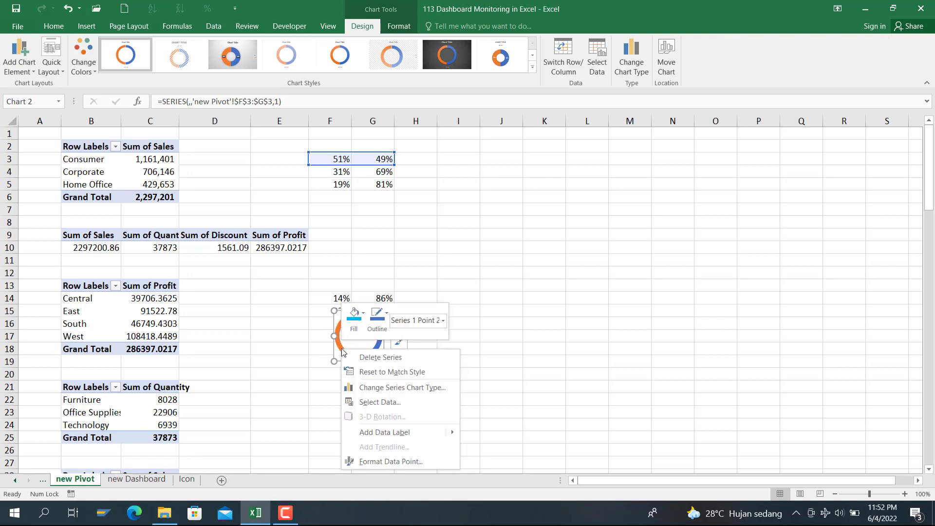
left_click(371, 461)
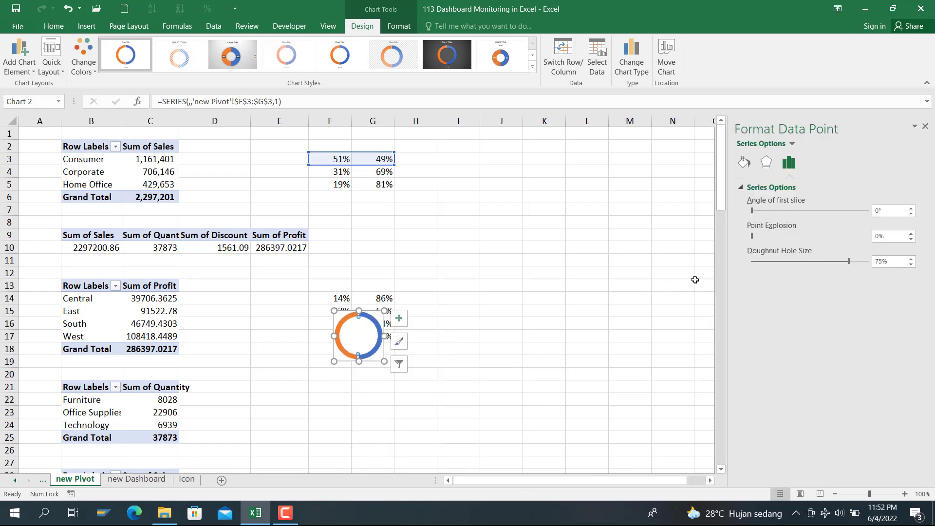
left_click(883, 262)
type("50")
key("Return")
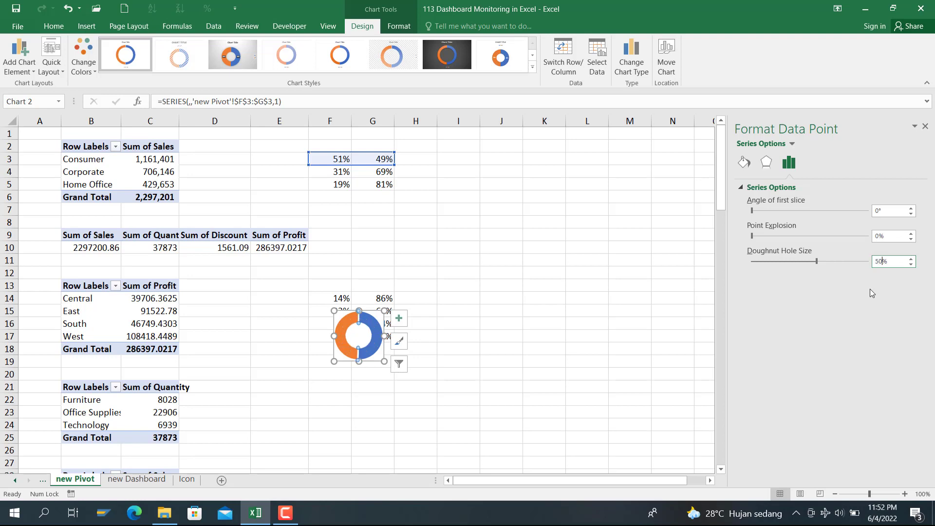
left_click(553, 380)
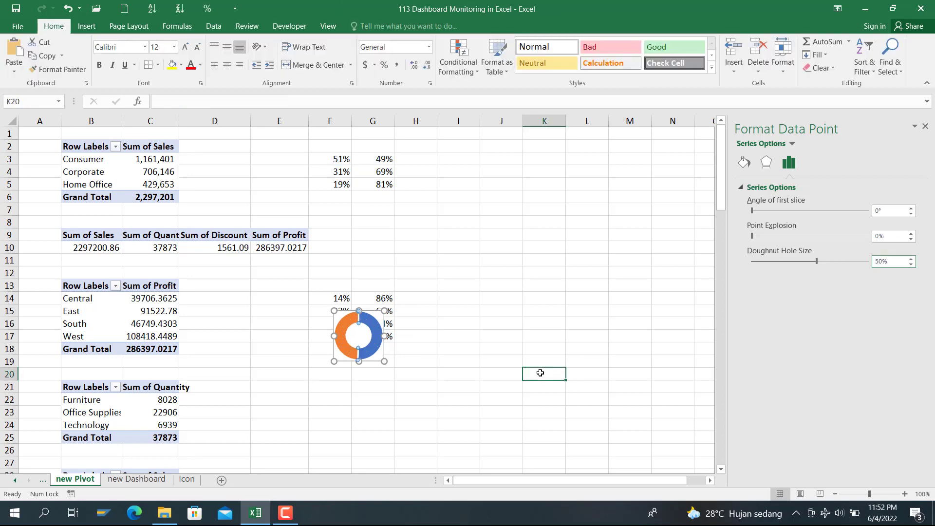
Step: Move the Consumer doughnut chart from the new Pivot sheet to the new Dashboard sheet
left_click(376, 361)
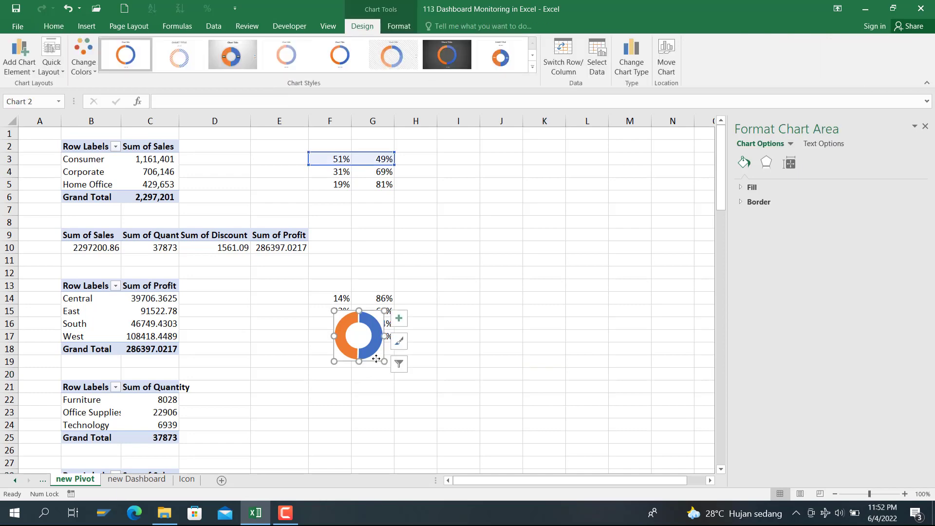
key("ctrl+c")
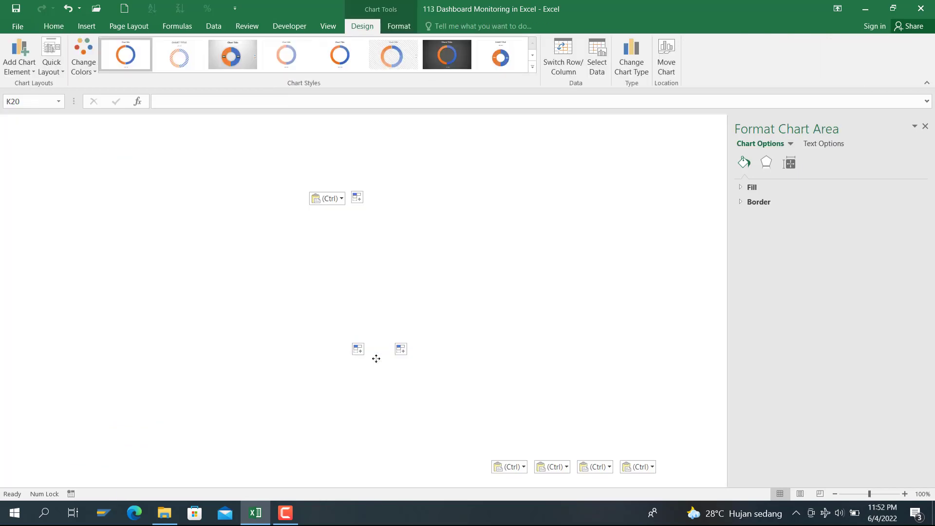
left_click(260, 512)
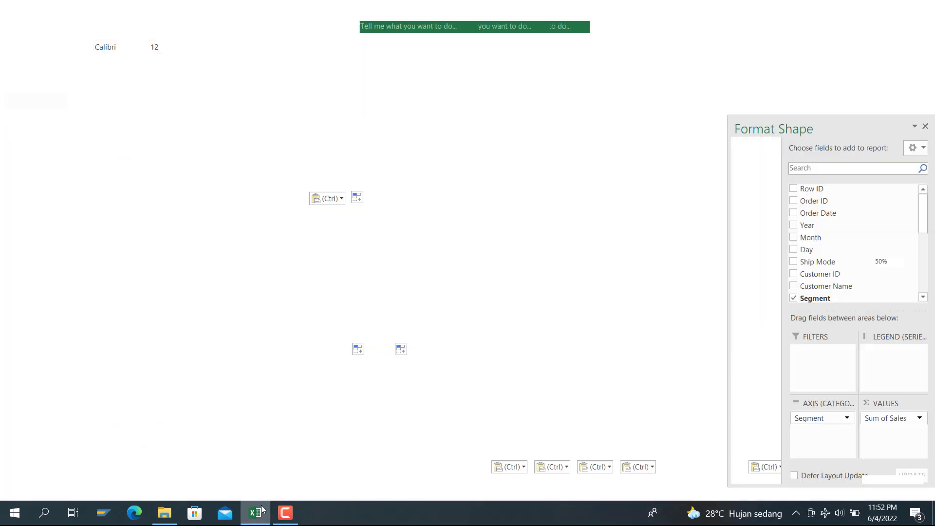
left_click(260, 512)
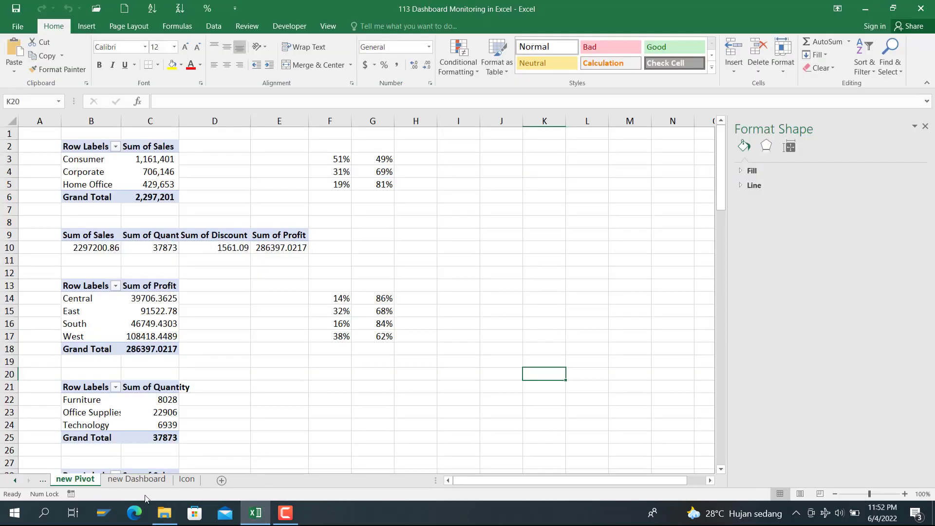
left_click(142, 482)
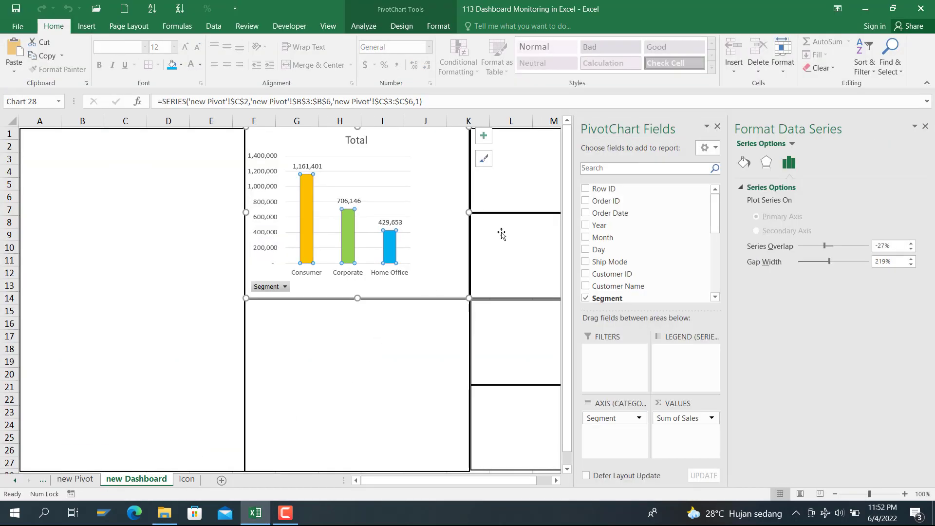
left_click(497, 172)
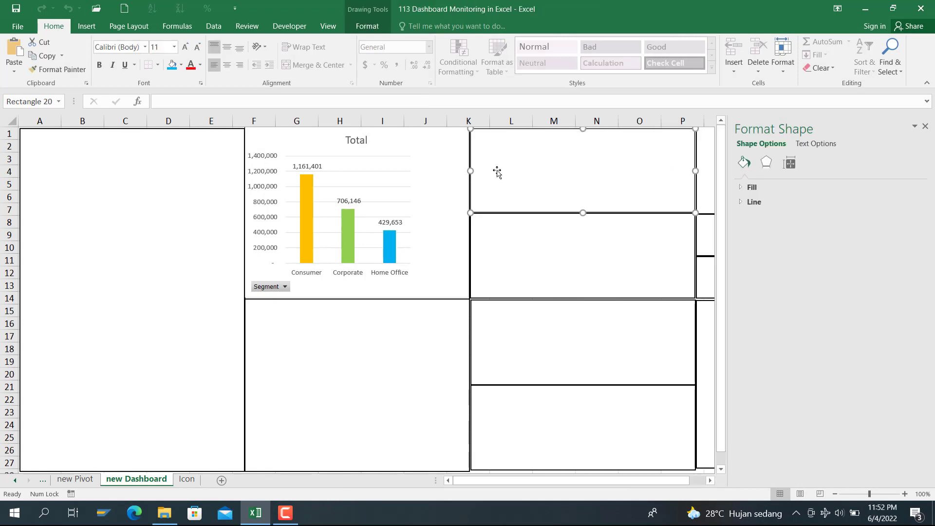
Step: Paste the copied doughnut chart onto the dashboard and place it beside the upper part of the Total bar chart
key("ctrl+v")
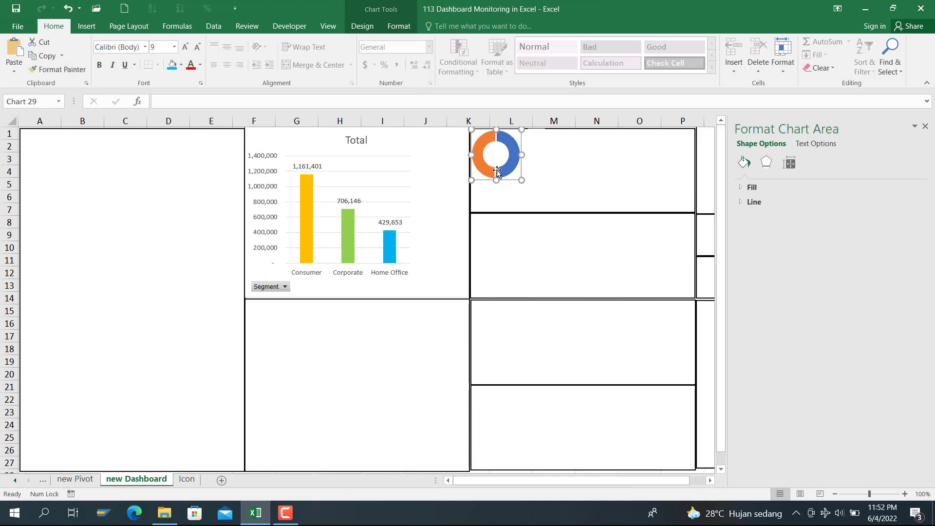
left_click_drag(510, 182, 448, 187)
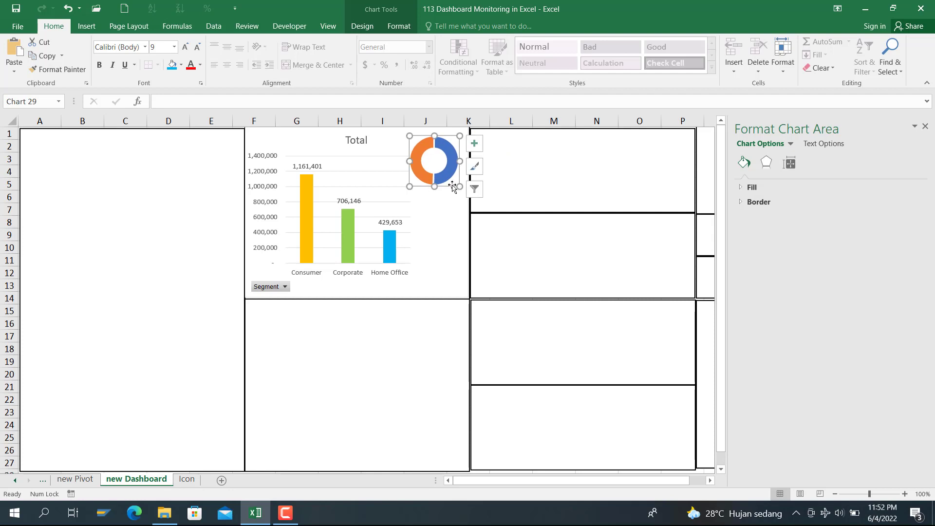
left_click(547, 203)
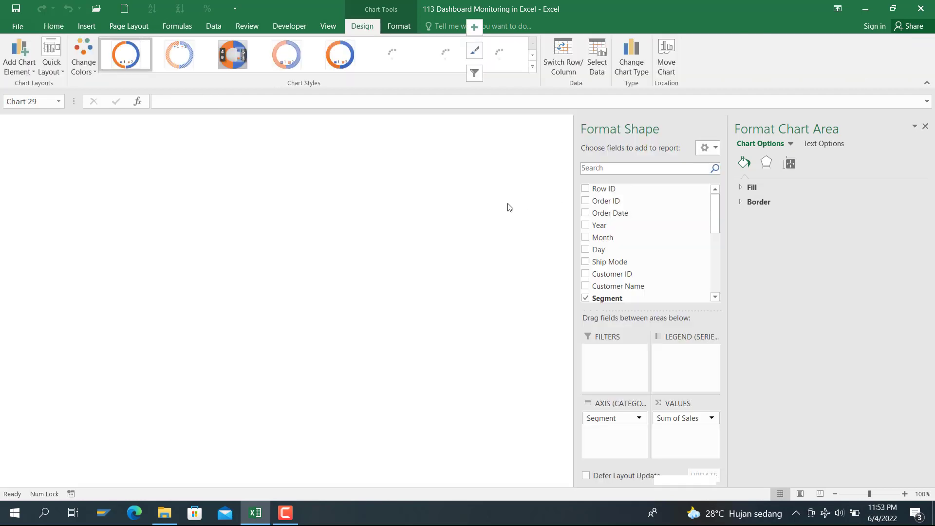
key("alt+Tab")
key("alt+Tab")
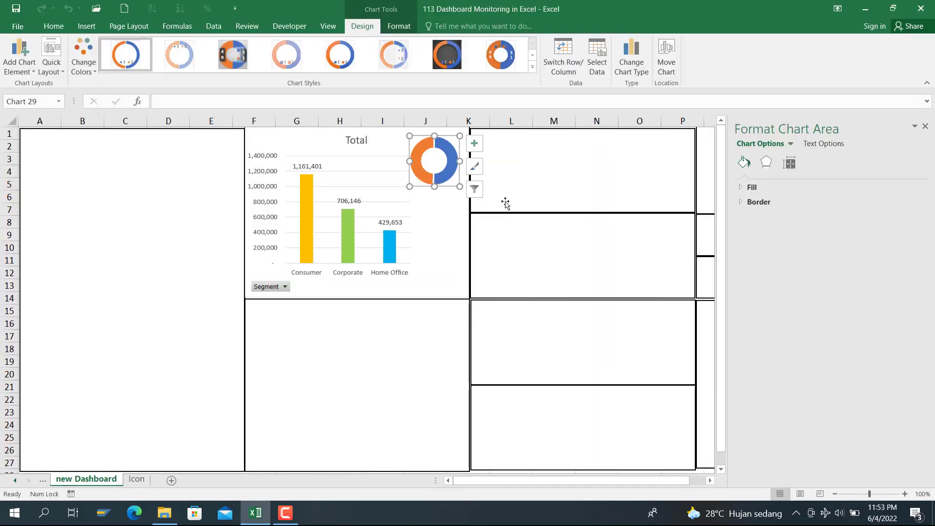
Step: Paste two more copies of the doughnut chart and stack them in a column below the first one
left_click(508, 196)
key("ctrl+v")
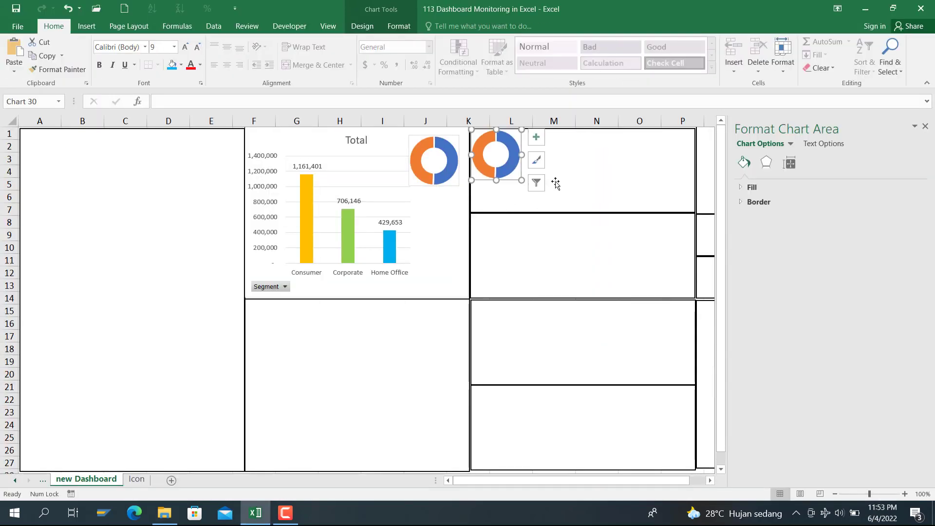
left_click(561, 183)
key("ctrl+v")
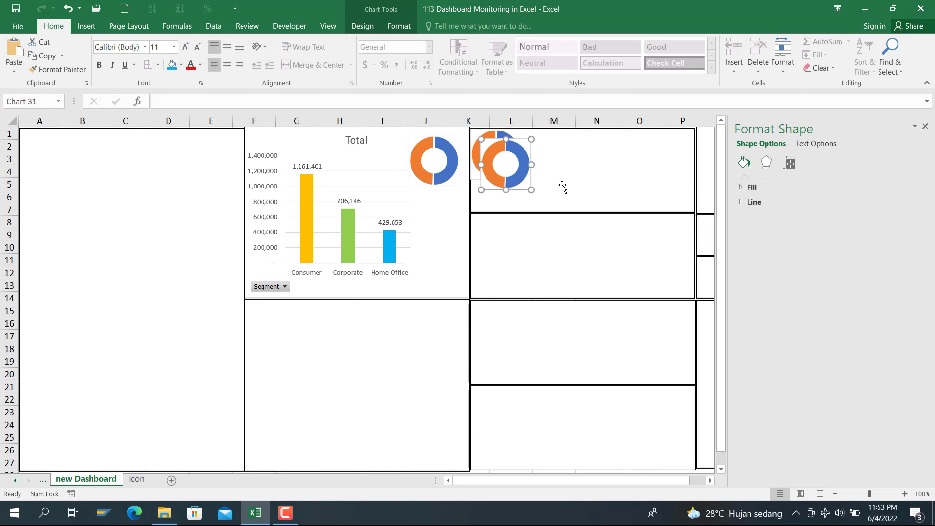
left_click_drag(518, 191, 447, 245)
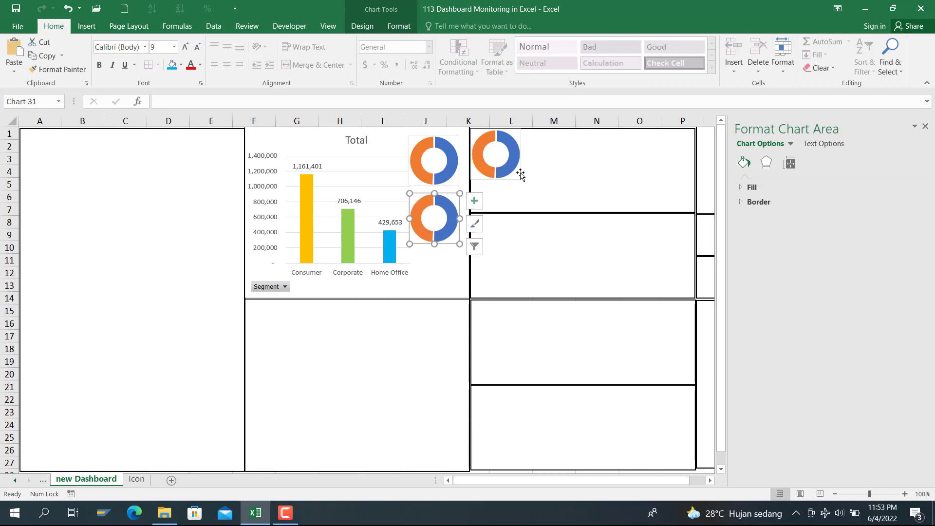
left_click(511, 185)
left_click_drag(511, 184, 450, 299)
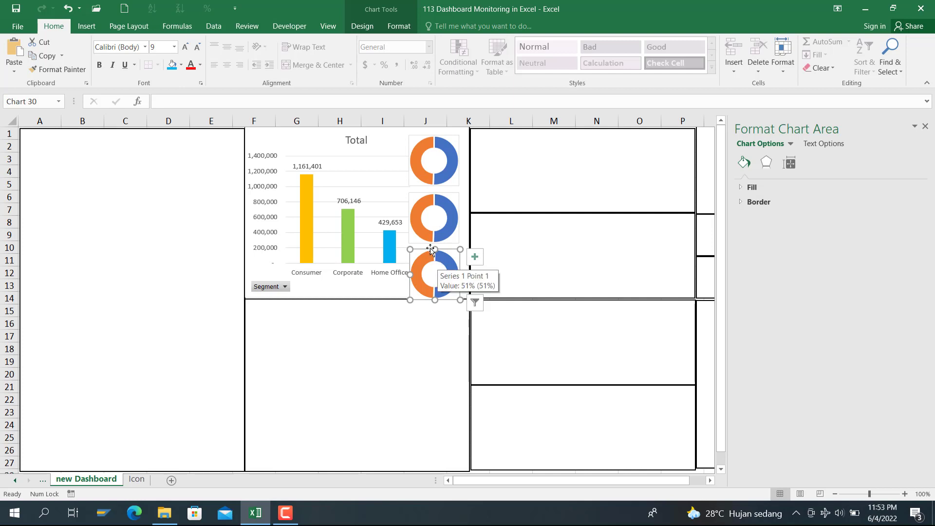
Step: Shrink all three doughnut charts together to about three quarters of their size
left_click(421, 215, "ctrl")
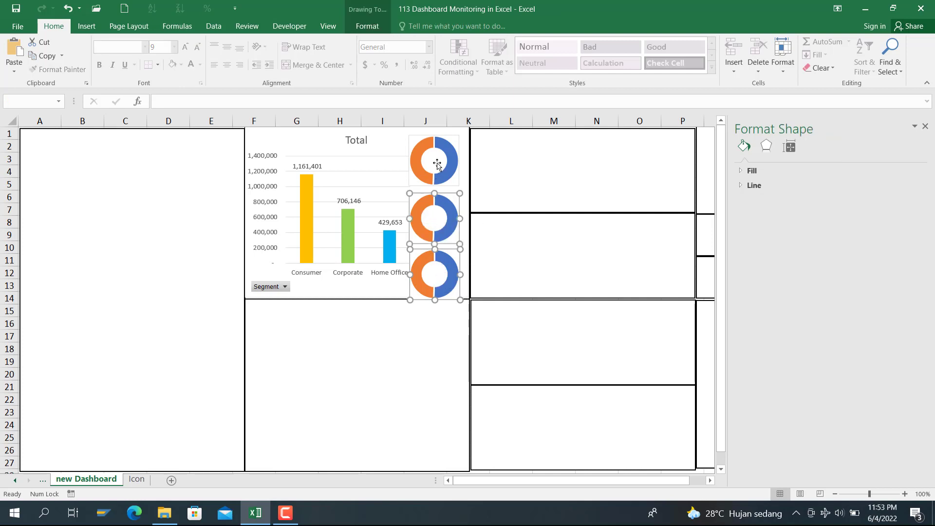
left_click(437, 160, "ctrl")
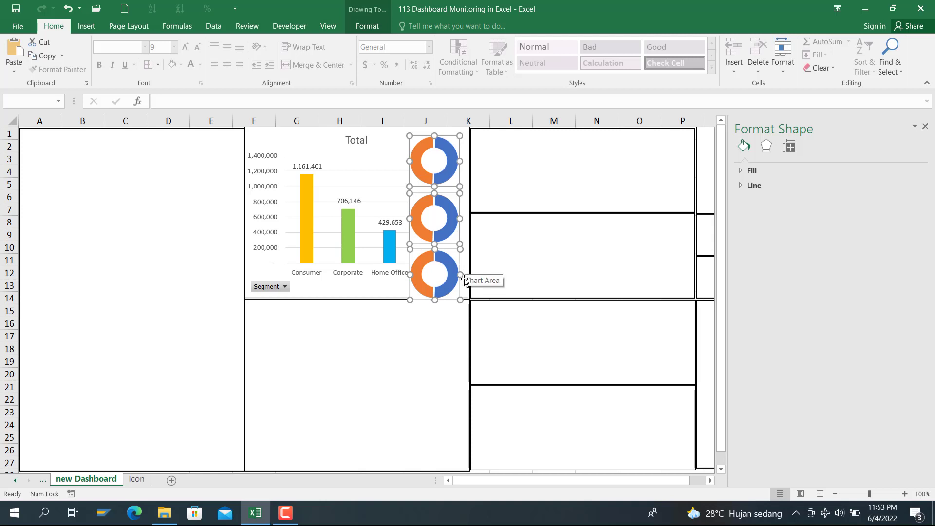
left_click_drag(458, 299, 447, 284)
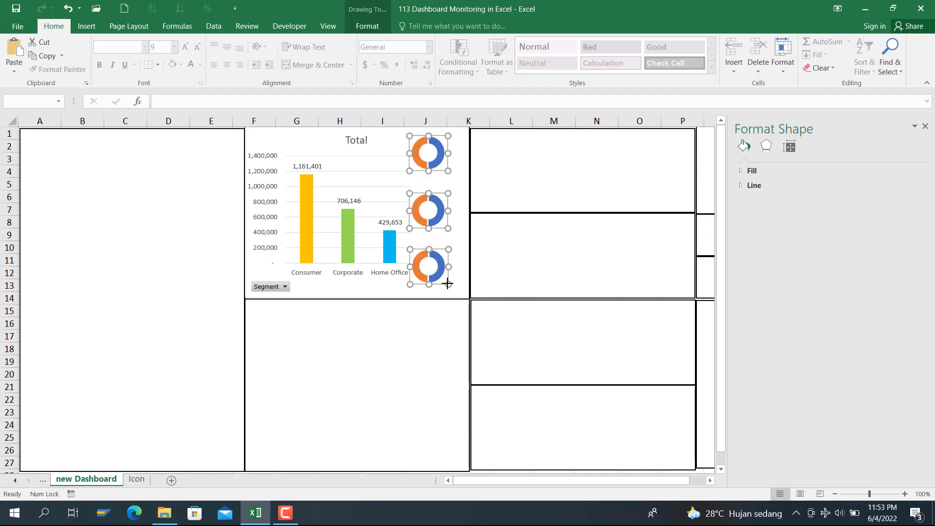
left_click(544, 260)
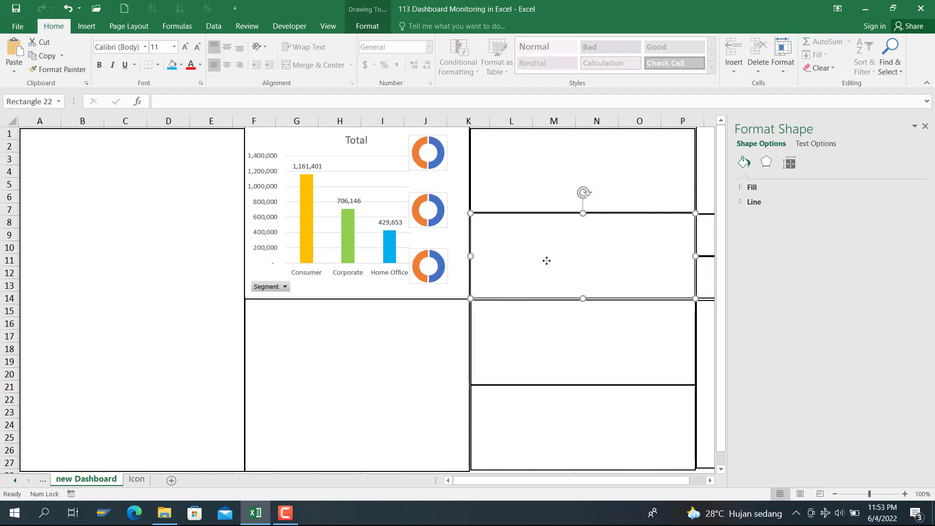
Step: Shift the lowest doughnut chart slightly to the right, clear of the Home Office bar label
left_click(444, 277)
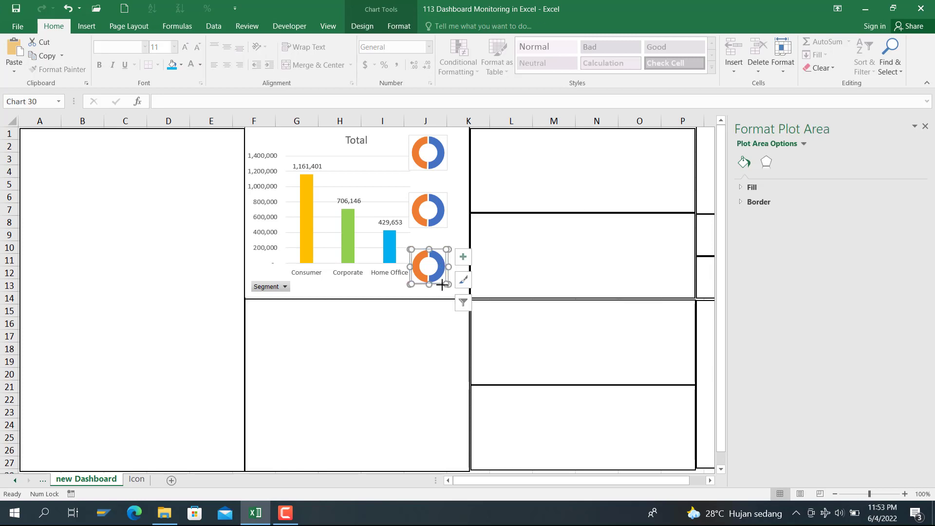
left_click(432, 291)
left_click(488, 265)
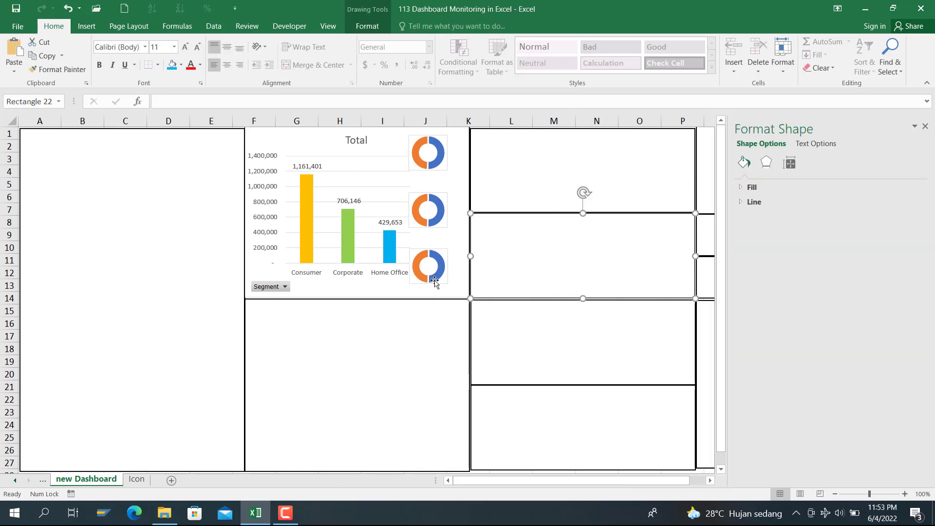
left_click(434, 277)
left_click_drag(438, 286, 451, 284)
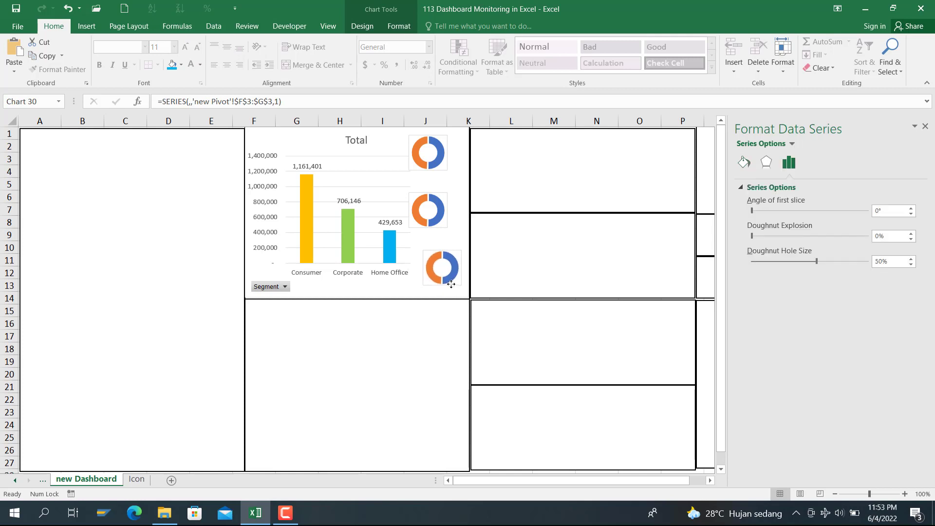
left_click(451, 284)
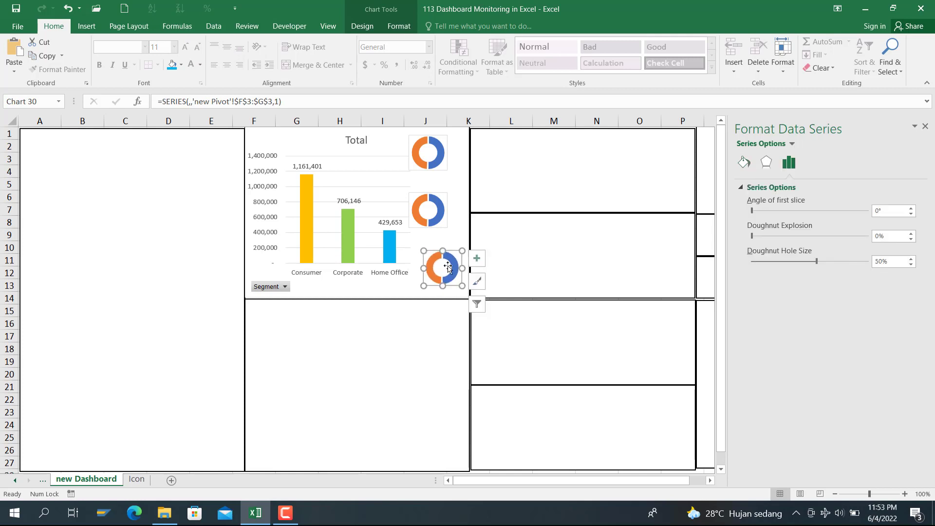
Step: Shift the middle and upper doughnut charts to line up with the lowest one in an evenly spaced column
left_click(437, 225)
left_click(437, 226)
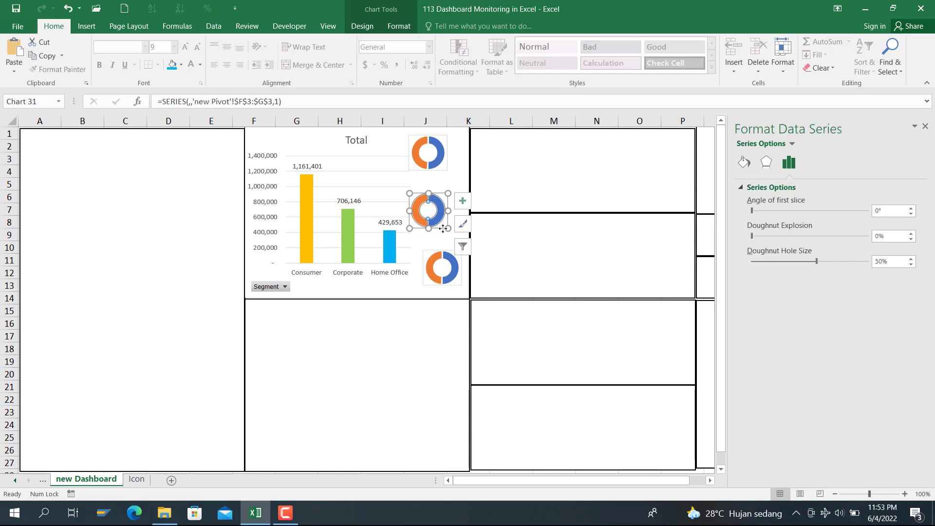
left_click_drag(443, 228, 454, 233)
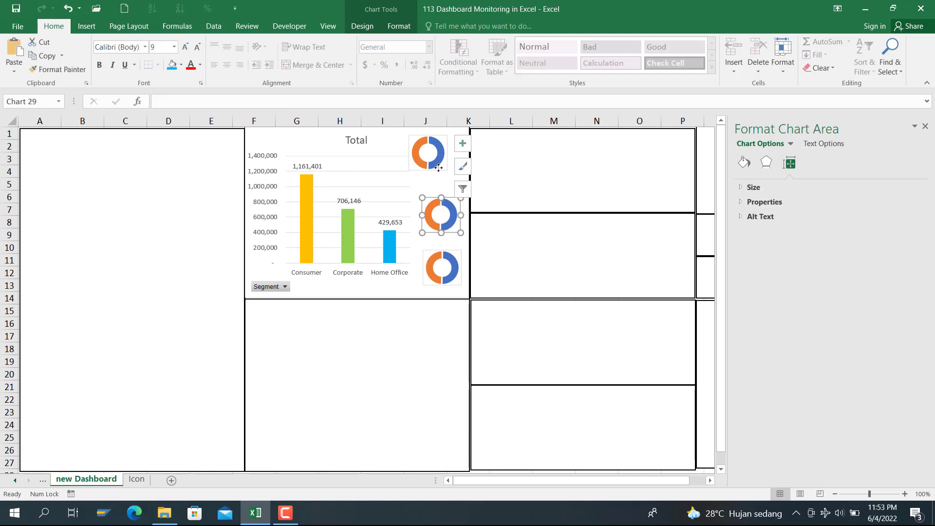
left_click_drag(438, 167, 452, 181)
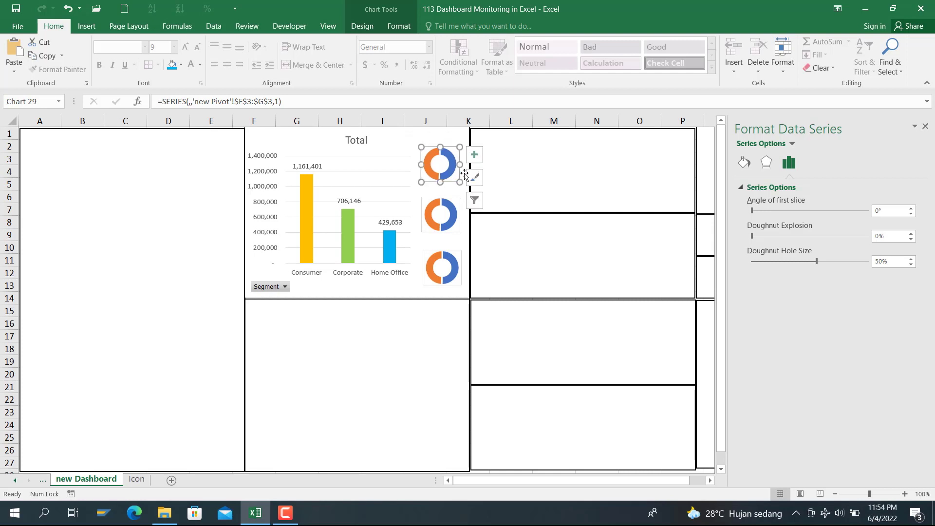
left_click(503, 167)
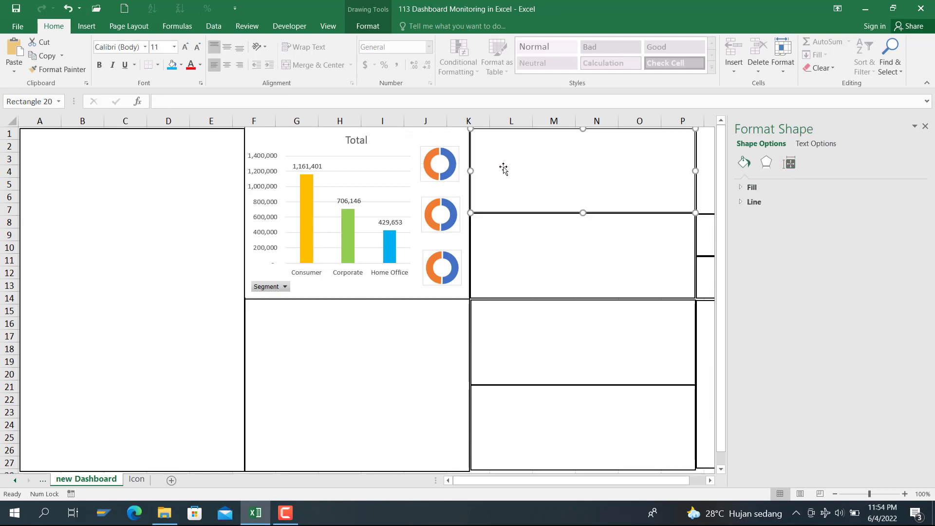
Step: Draw a small text box around cell M3 in the empty panel next to the doughnut charts
left_click(87, 26)
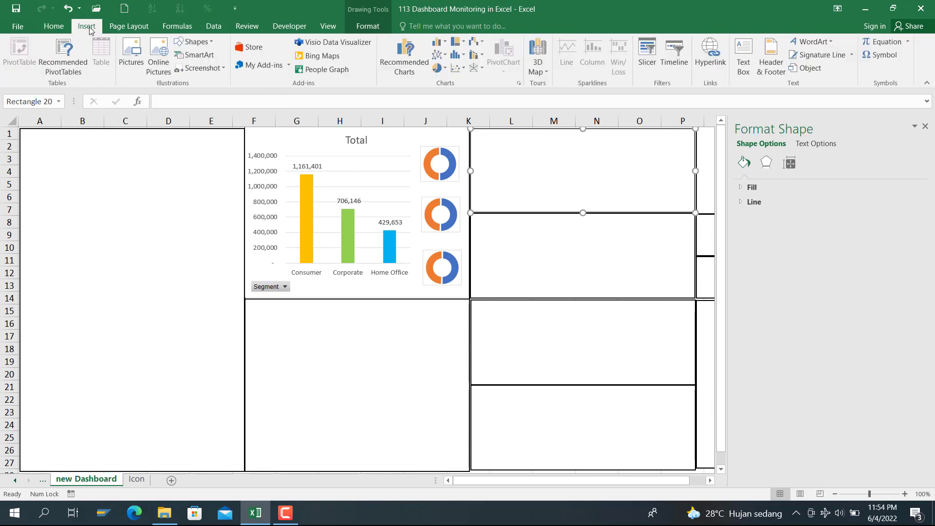
left_click(741, 54)
left_click_drag(521, 149, 585, 169)
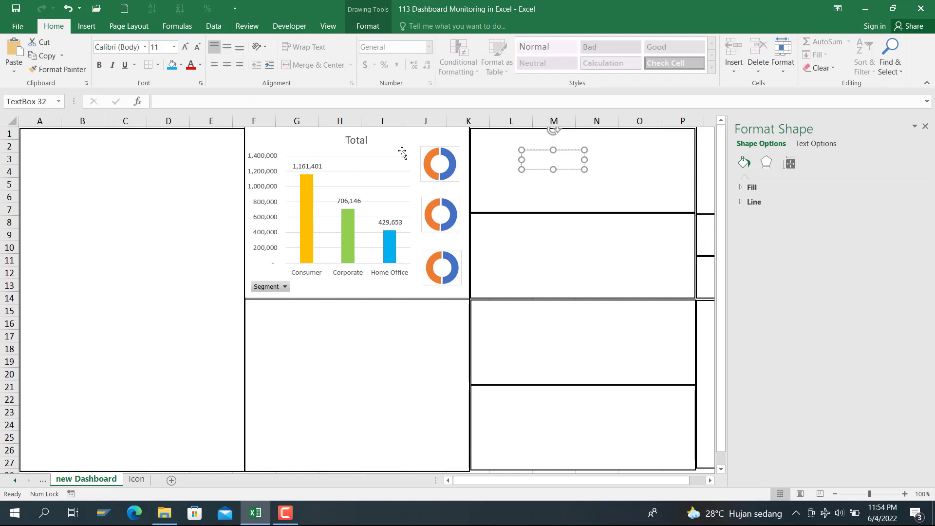
Step: Link the new text box to cell F3 of the new Pivot sheet with the formula ='new Pivot'!F3
left_click(171, 101)
type("=")
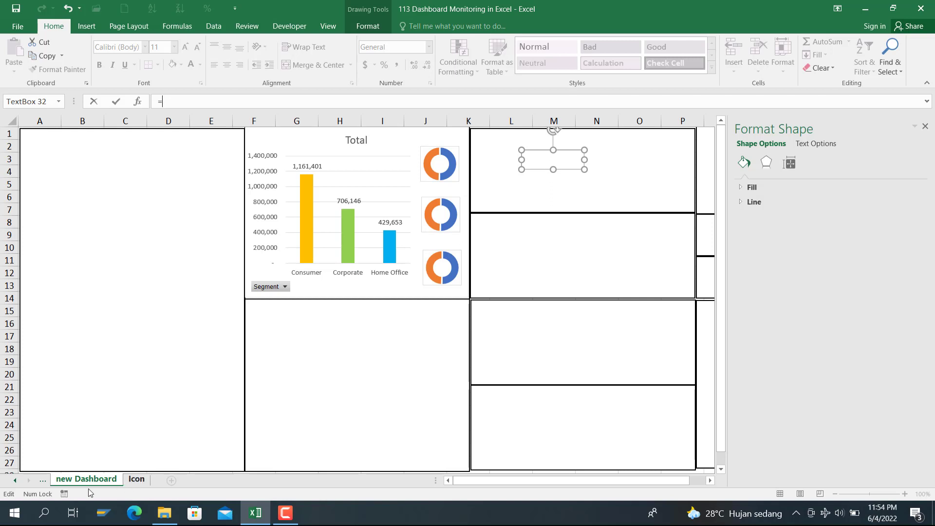
left_click(16, 481)
left_click(16, 481)
left_click(17, 482)
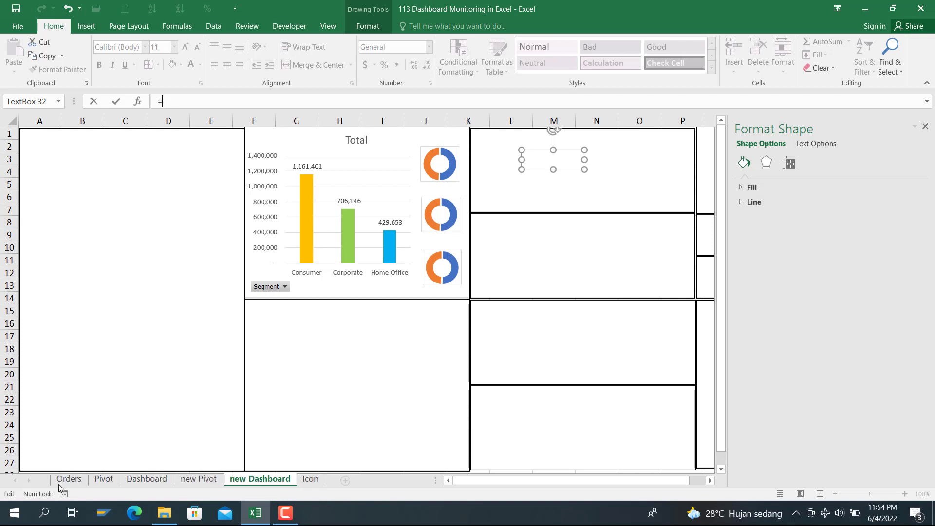
left_click(199, 479)
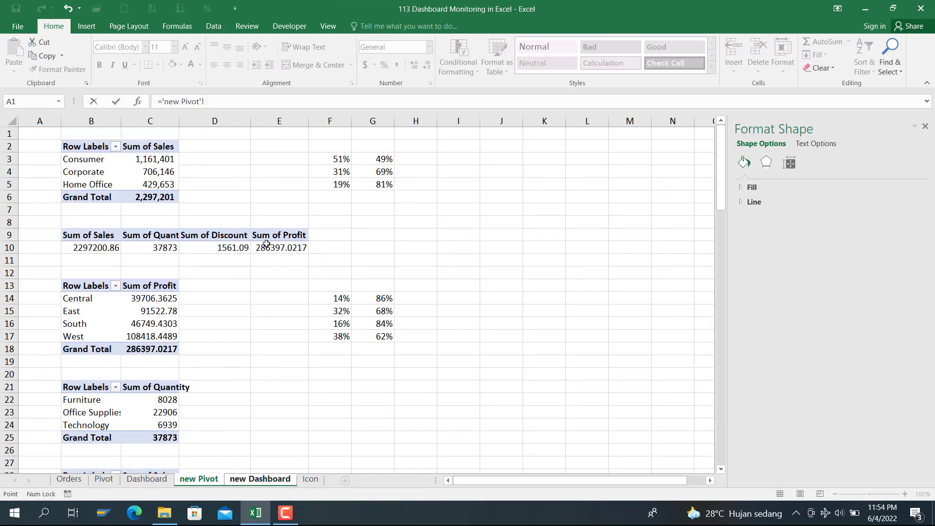
left_click(336, 158)
key("Return")
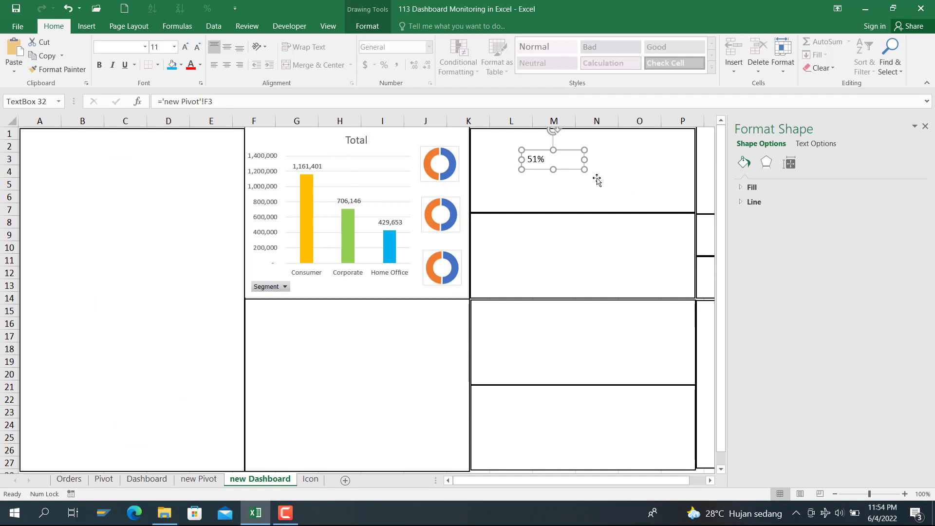
Step: Narrow the linked text box to fit its percentage on one line and set it to no fill and no line
left_click_drag(583, 160, 547, 156)
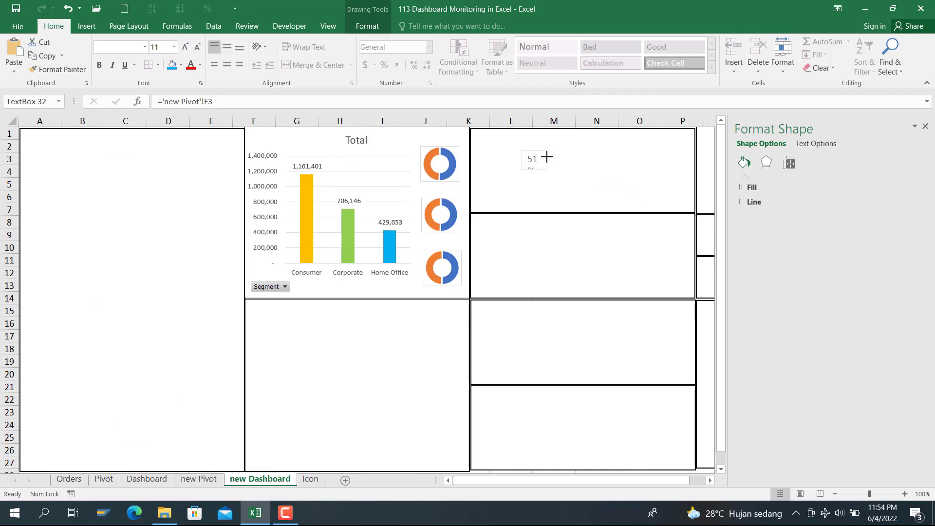
left_click(572, 188)
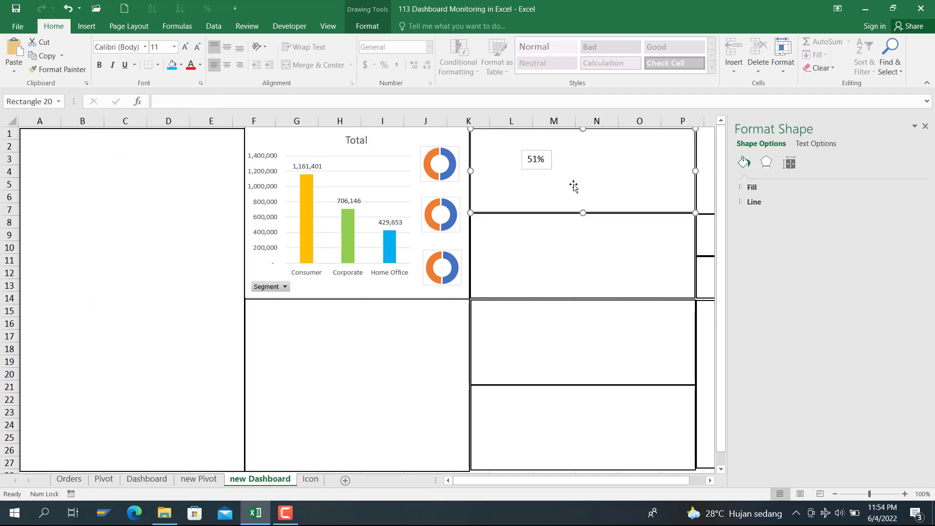
left_click(546, 167)
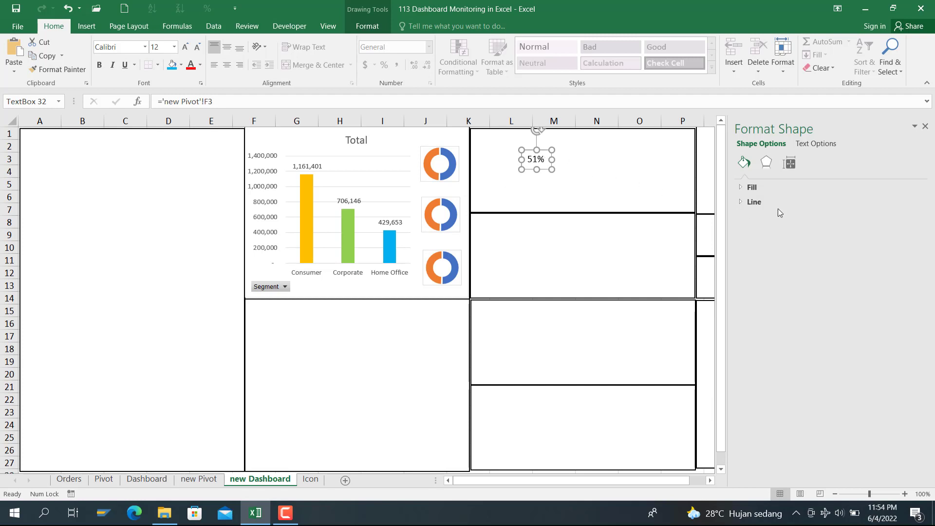
left_click(751, 188)
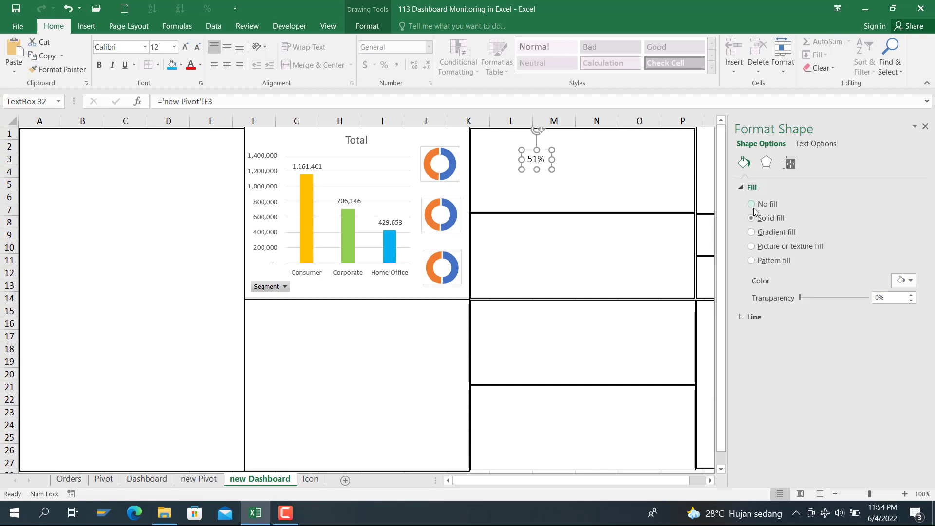
left_click(751, 204)
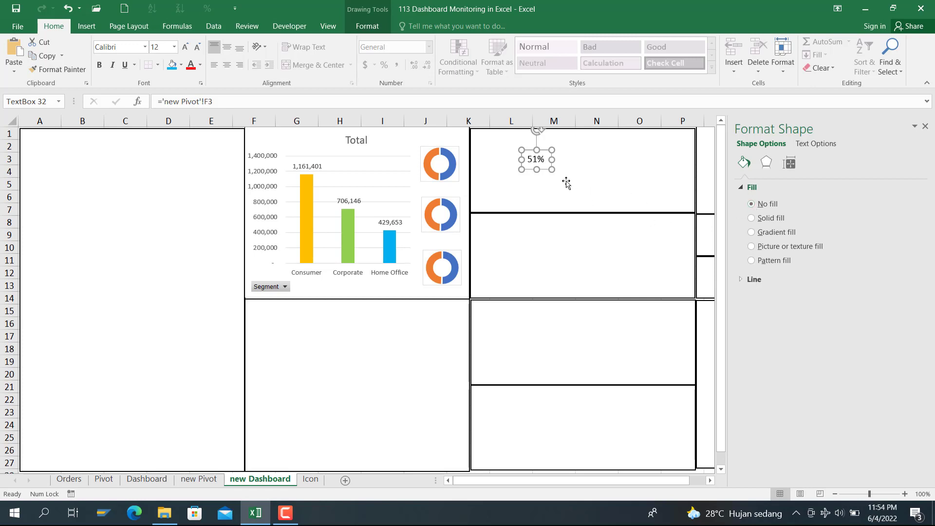
left_click(753, 280)
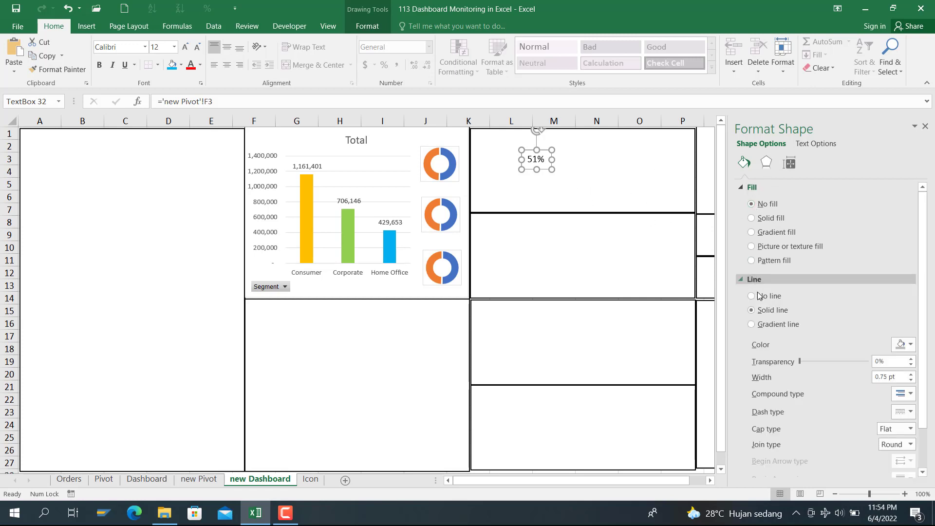
left_click(765, 298)
left_click(619, 184)
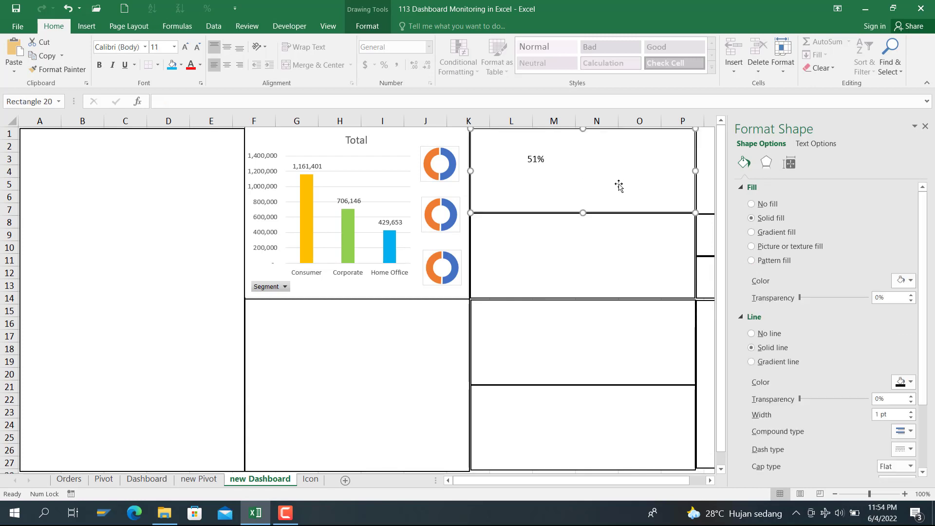
Step: Move the linked percentage text box into the centre of the upper doughnut chart
left_click(539, 168)
left_click_drag(545, 169, 449, 174)
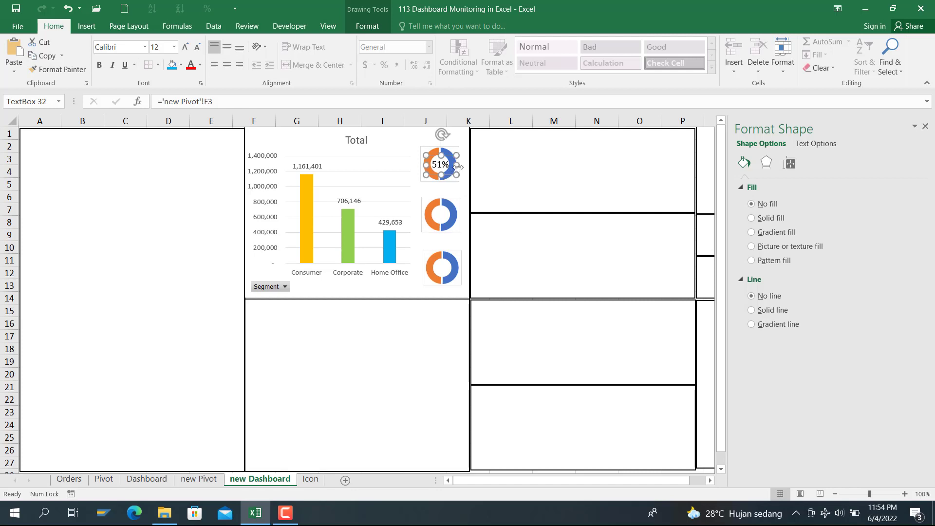
Step: Paste two copies of the linked percentage text box and centre them in the middle and lower doughnut charts
left_click(633, 171)
key("ctrl+v")
left_click(578, 173)
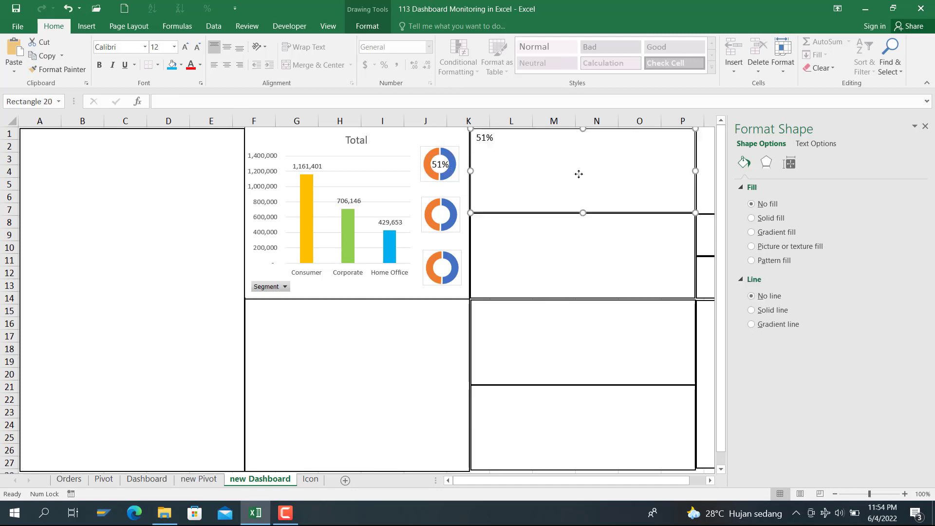
key("ctrl+v")
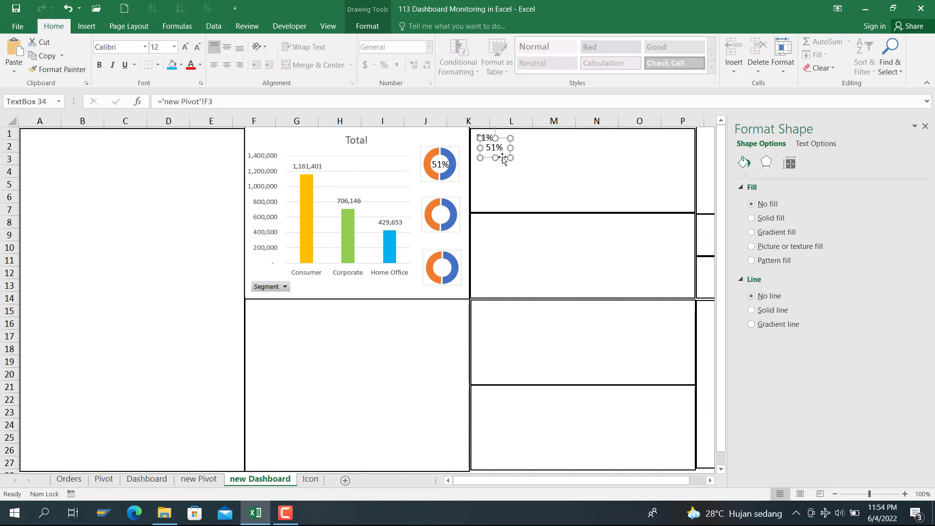
left_click_drag(502, 159, 449, 224)
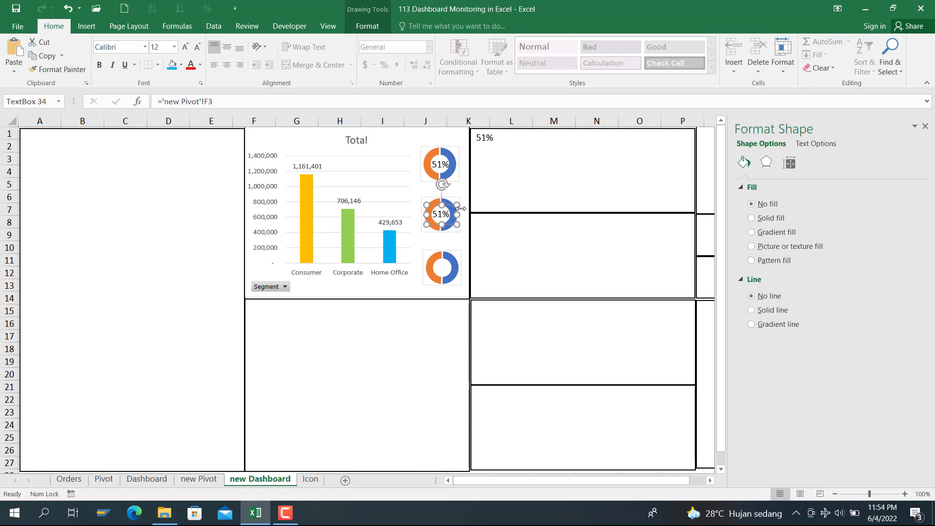
left_click(493, 141)
left_click_drag(495, 148, 453, 277)
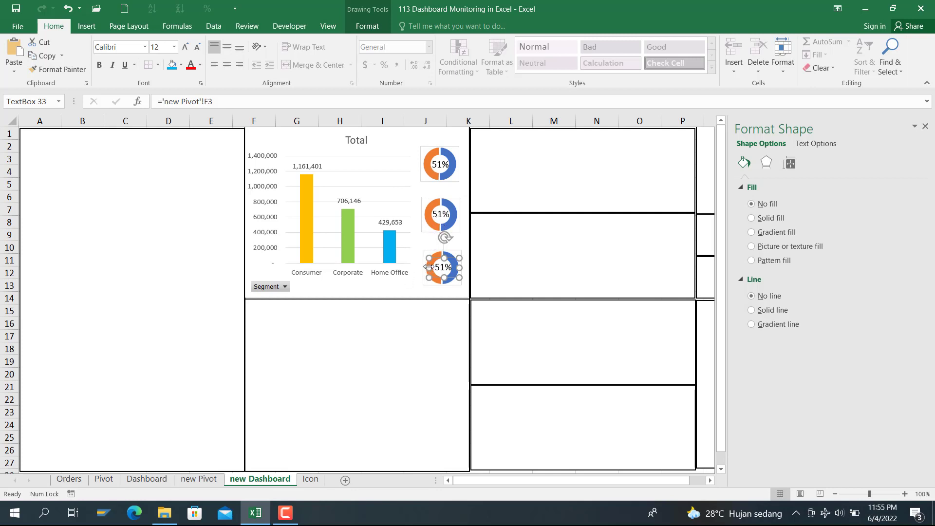
Step: Change the middle doughnut chart's data range to ='new Pivot'!$F$4:$G$4
left_click(449, 207)
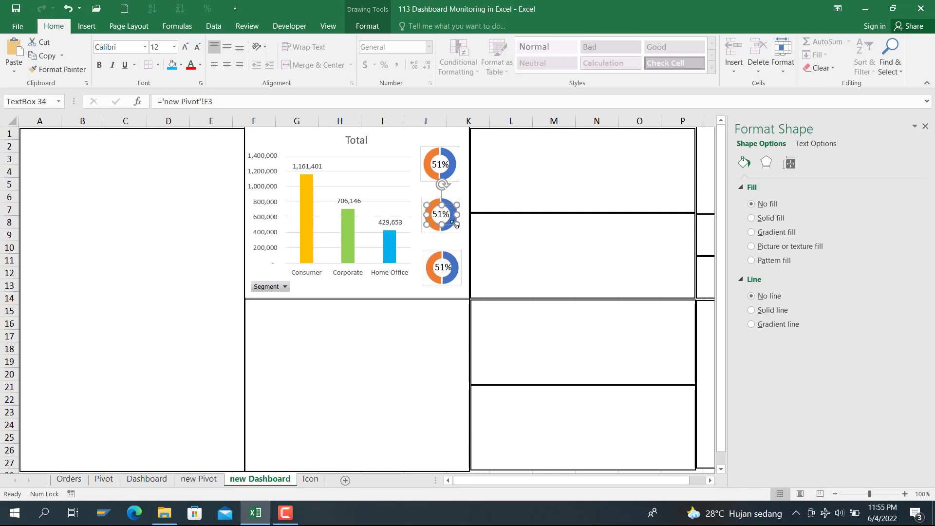
left_click(454, 223)
left_click(446, 228)
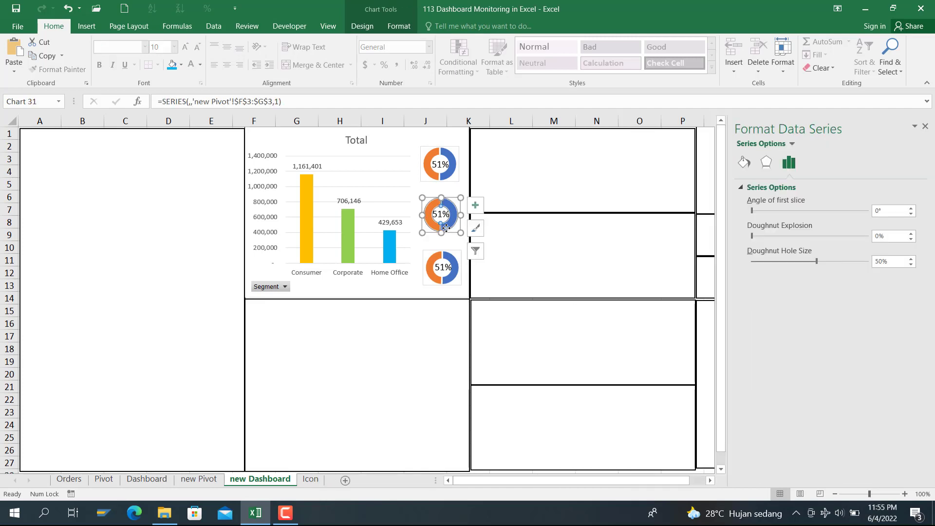
right_click(446, 228)
left_click(456, 281)
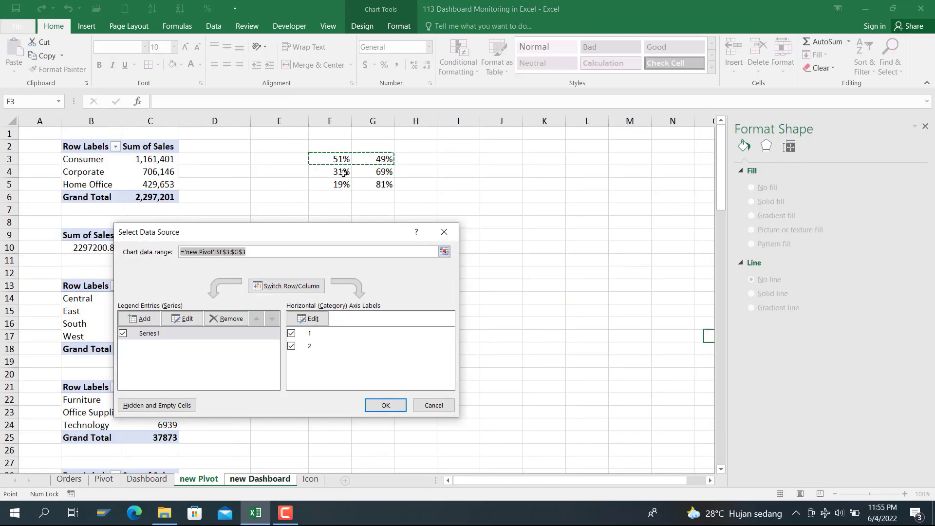
left_click_drag(337, 173, 361, 172)
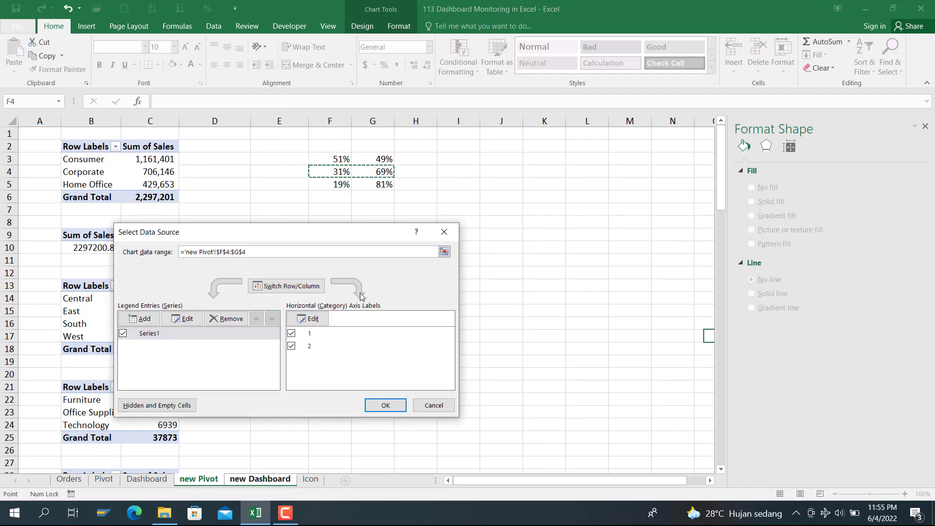
left_click(386, 405)
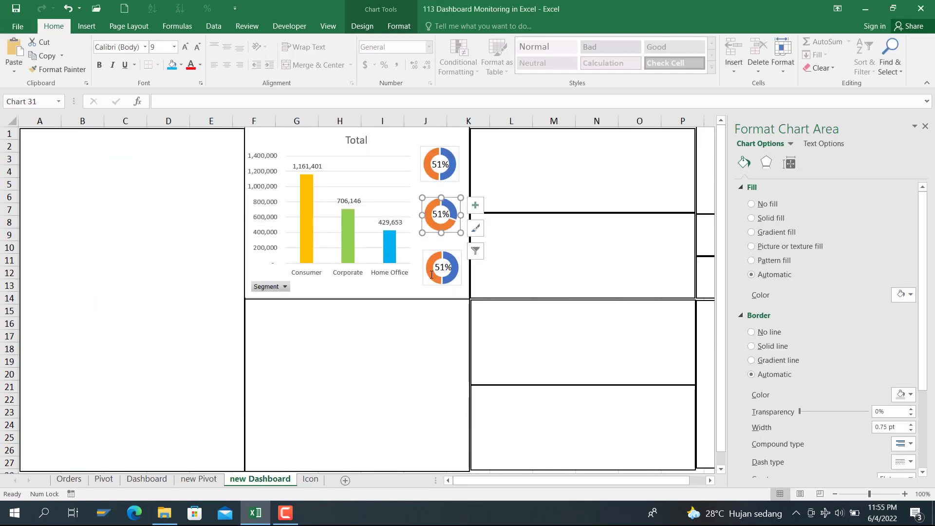
Step: Change the lower doughnut chart's data range to cells F5:G5 of the new Pivot sheet
left_click(432, 274)
left_click(439, 283)
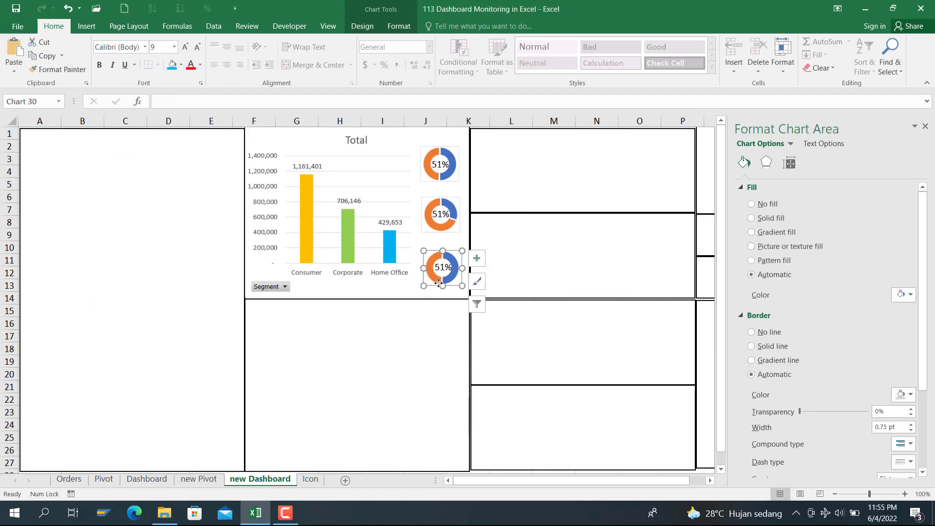
right_click(439, 283)
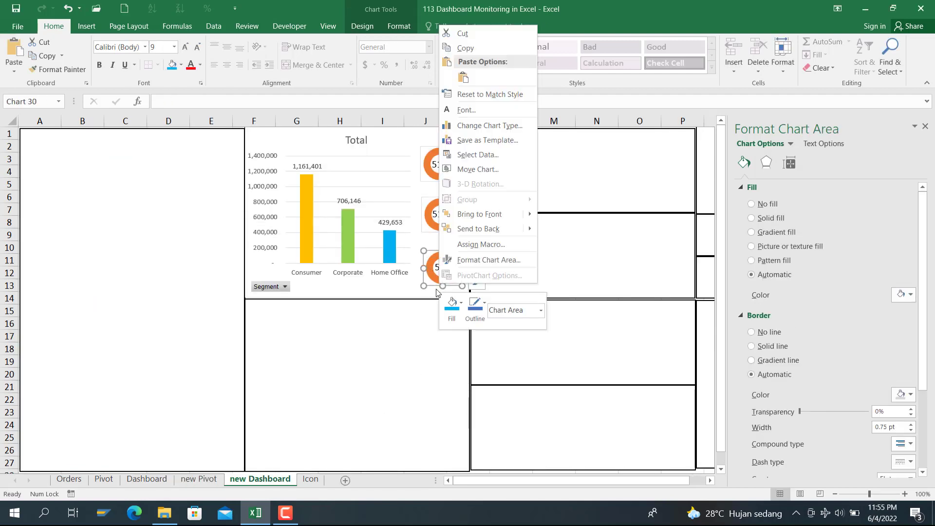
left_click(478, 154)
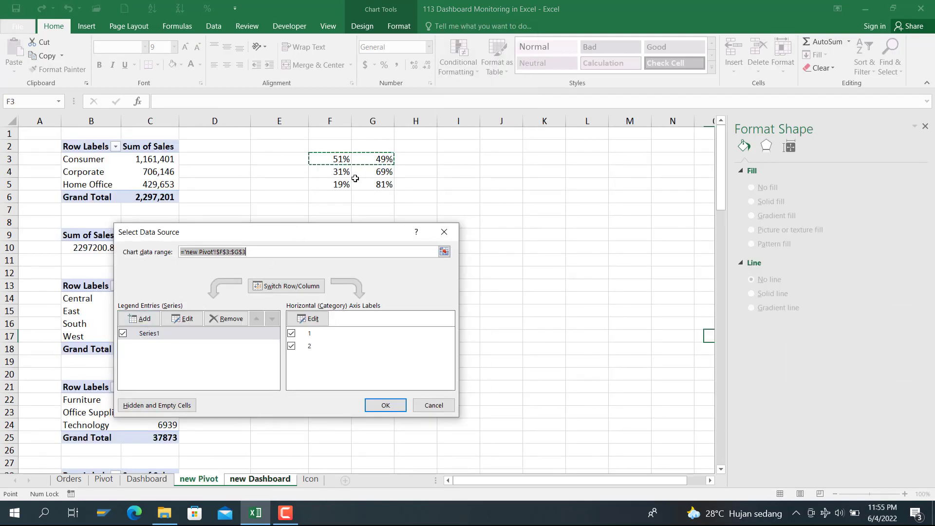
left_click_drag(337, 184, 381, 185)
left_click(385, 405)
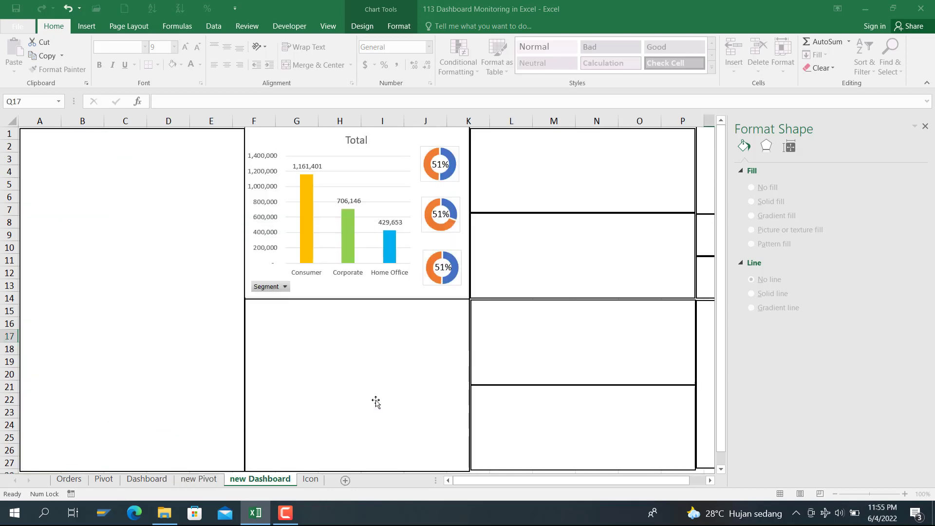
left_click(527, 258)
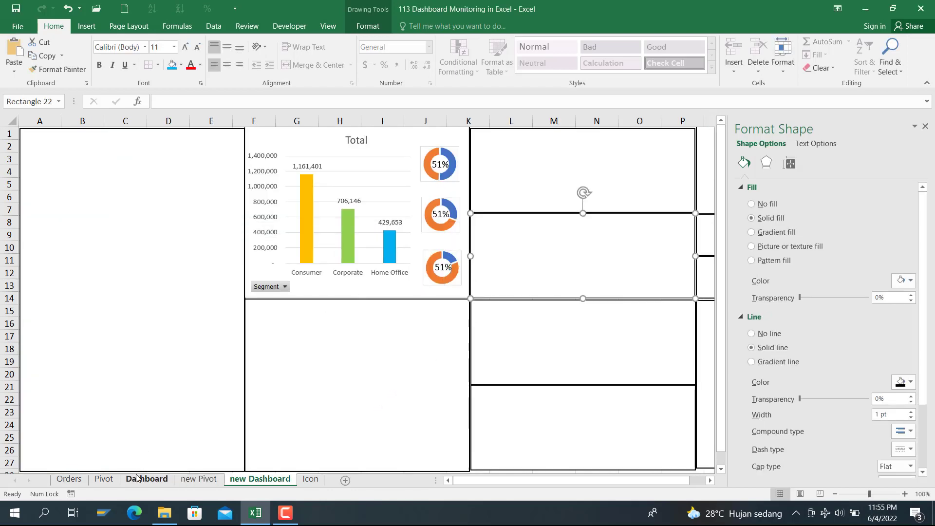
Step: Check the percentage cells on the new Pivot sheet and link the middle doughnut's text box to ='new Pivot'!F4
left_click(180, 480)
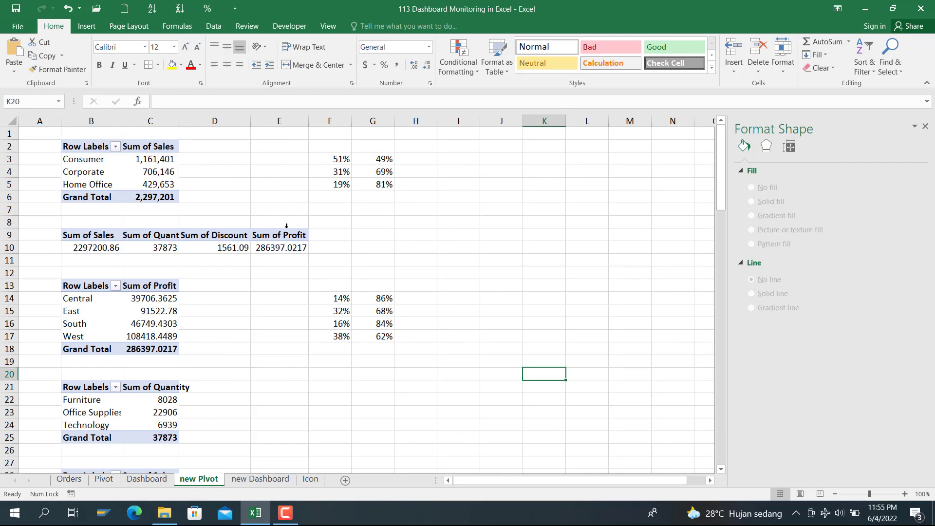
left_click(340, 175)
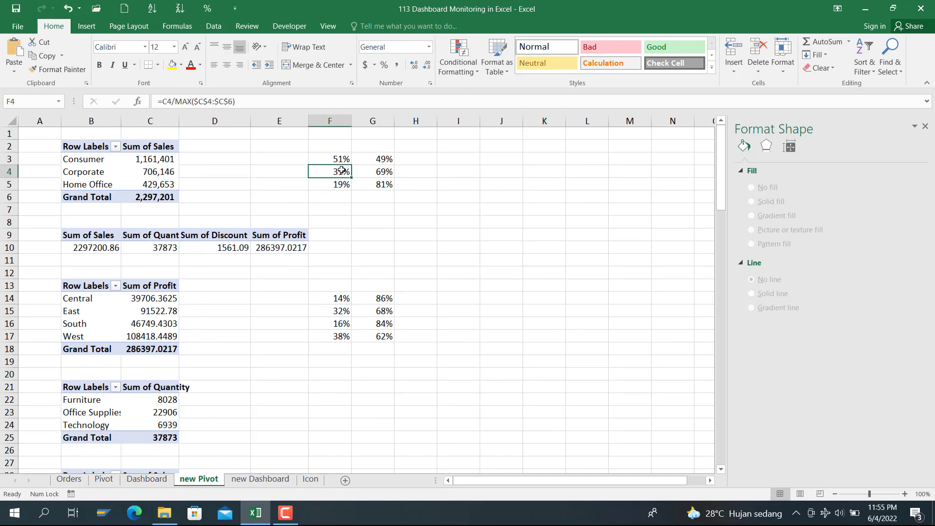
left_click(338, 184)
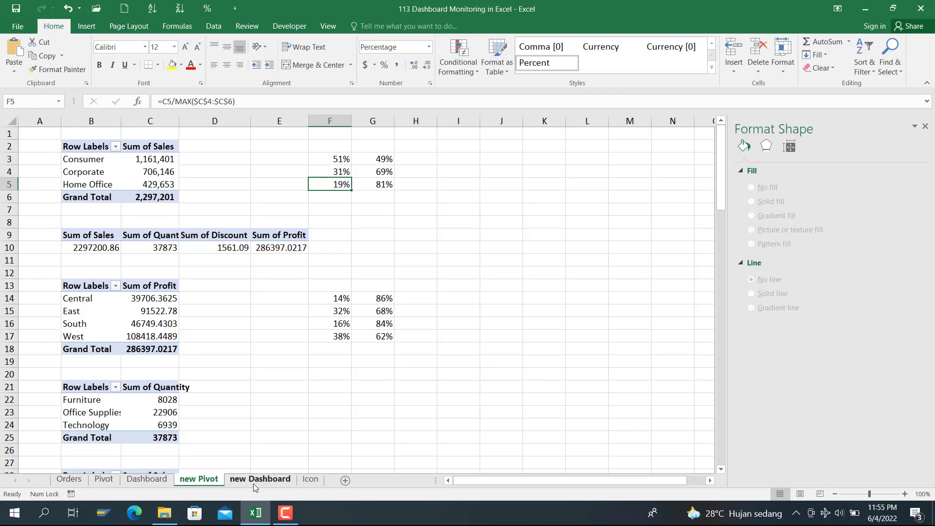
left_click(238, 480)
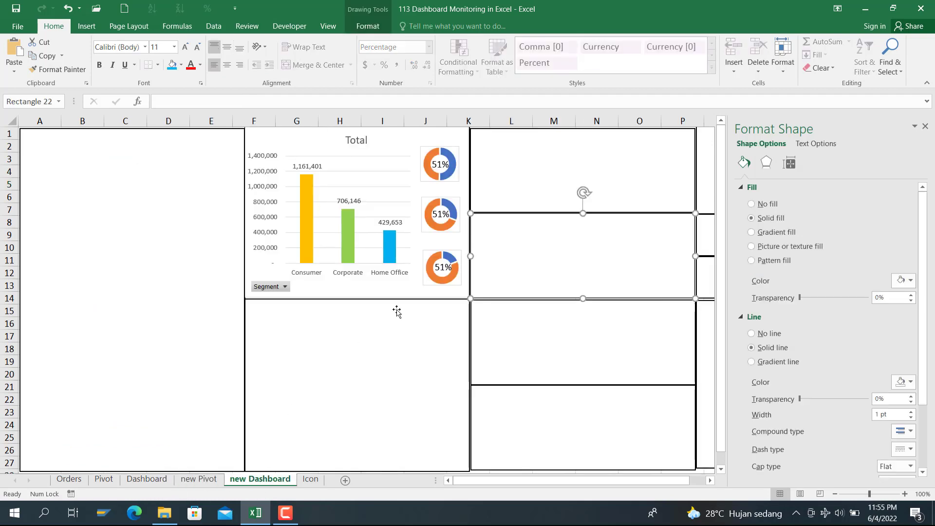
left_click(434, 273)
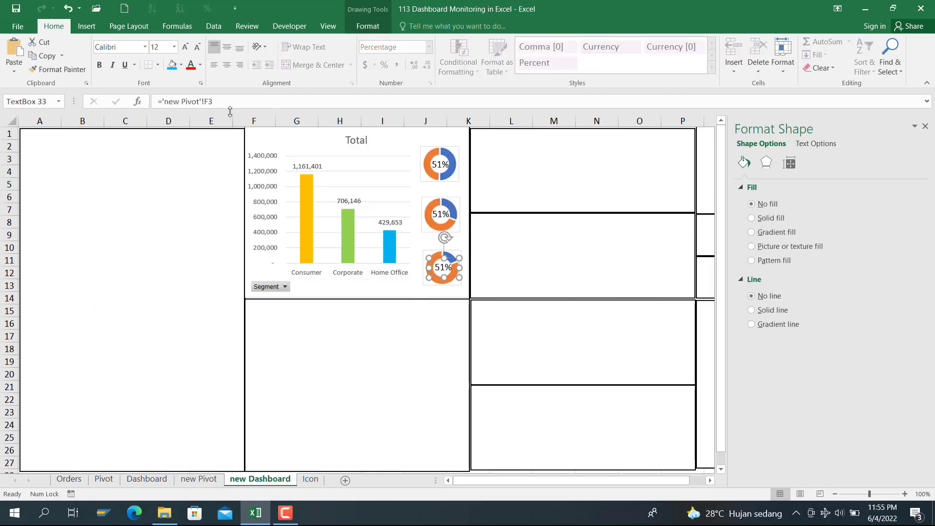
left_click(423, 294)
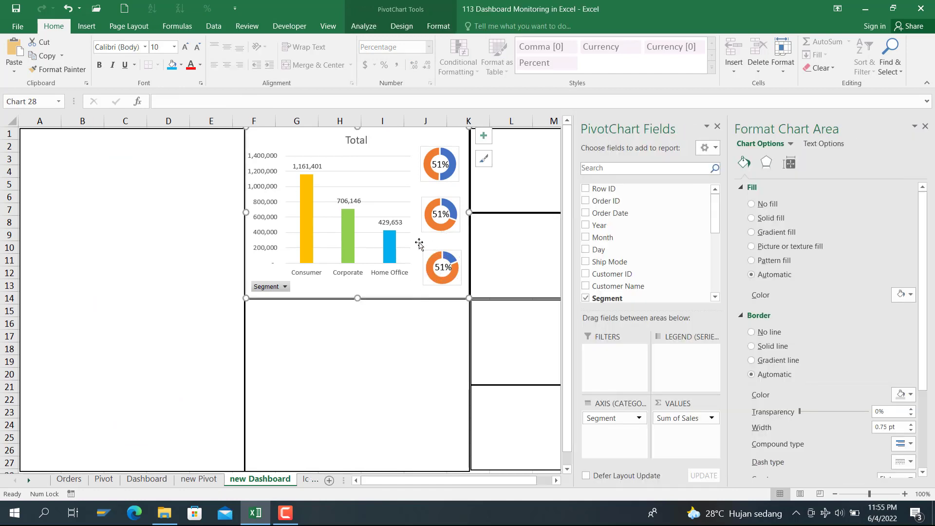
left_click(436, 219)
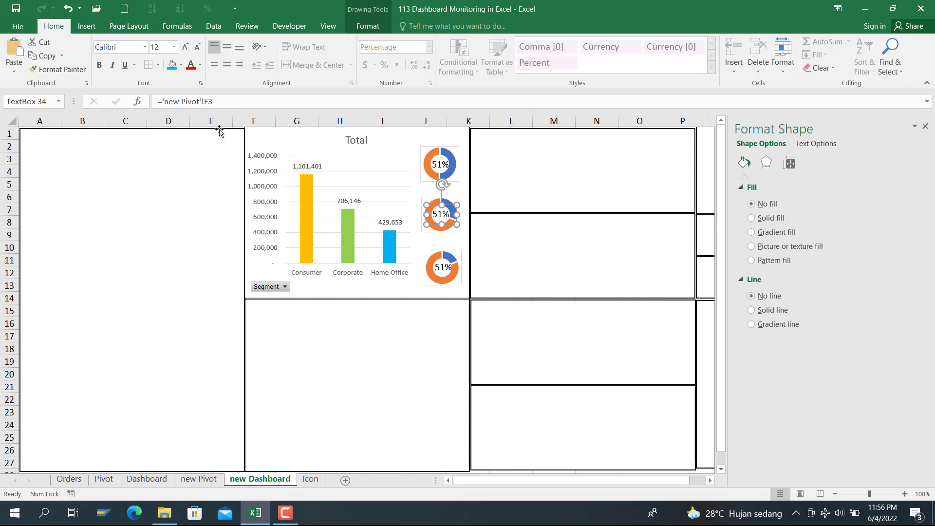
left_click(237, 104)
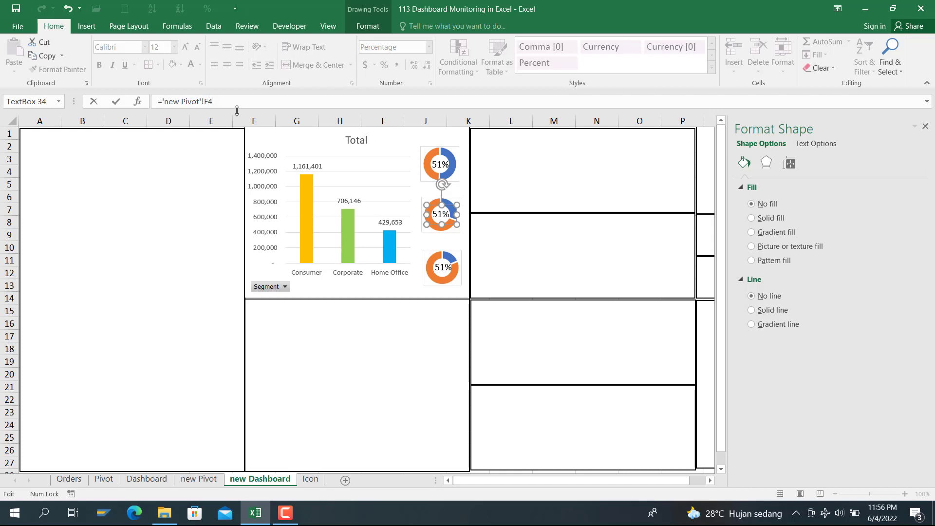
key("Return")
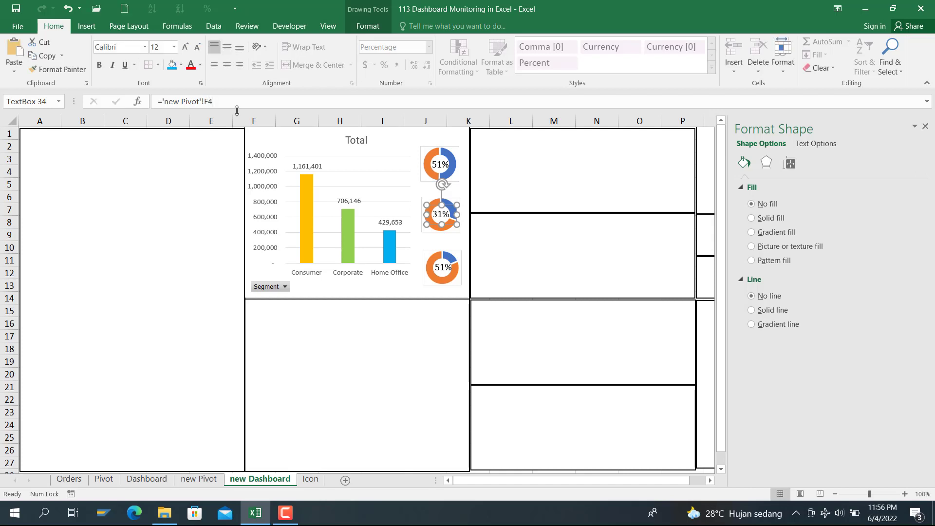
Step: Link the text box in the lower doughnut chart to cell F5 with the formula ='new Pivot'!F5
left_click(438, 279)
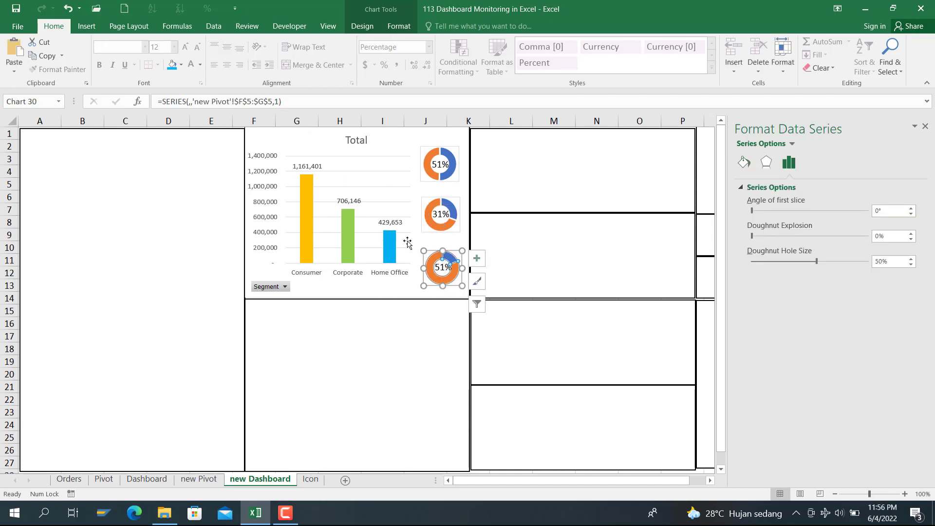
left_click(437, 268)
left_click(441, 267)
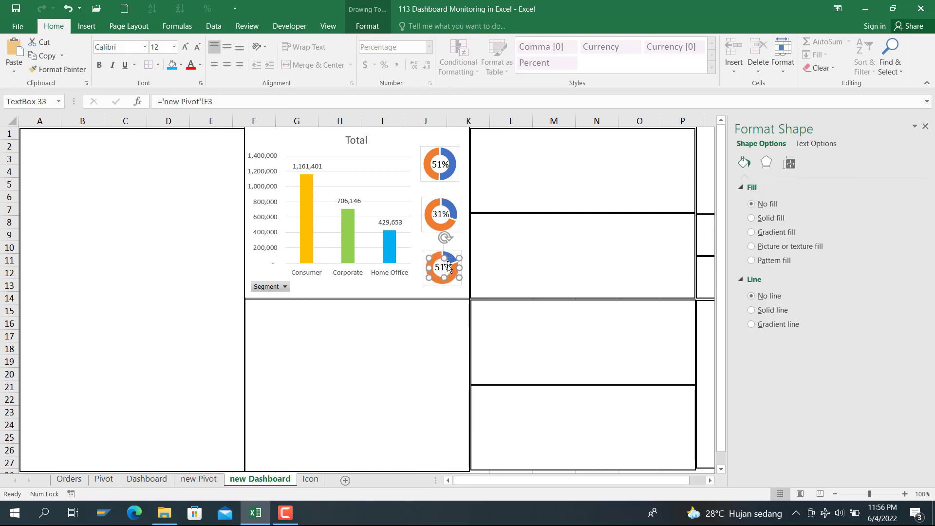
left_click(239, 105)
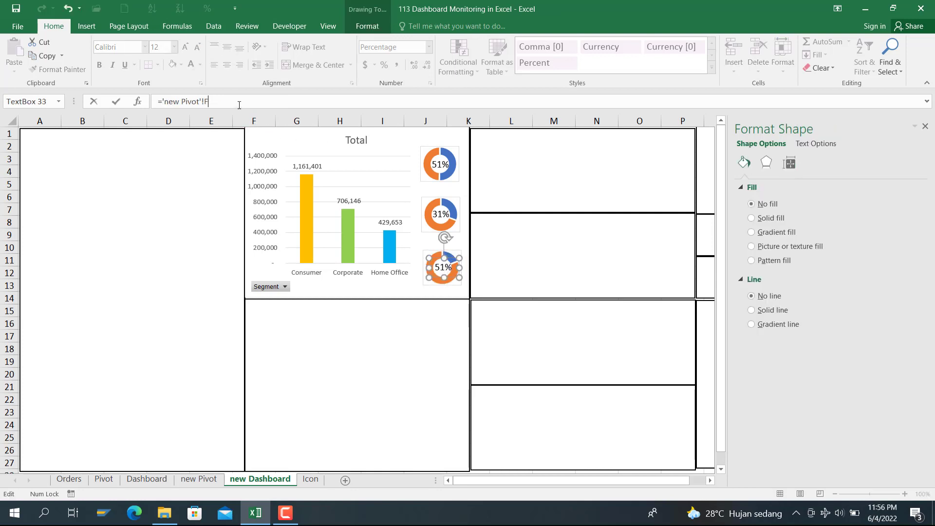
type("5")
key("Return")
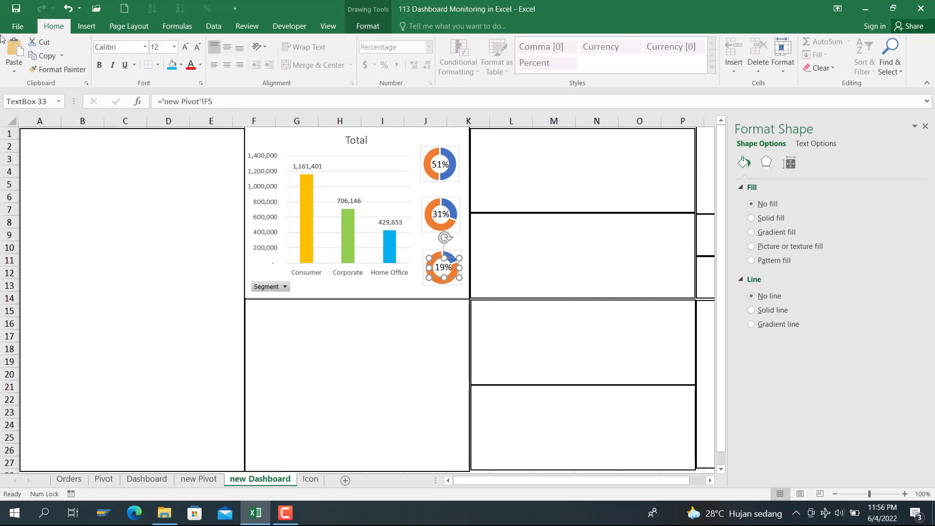
Step: Paste another copy of the linked percentage text box and place it just above the upper doughnut chart
left_click(509, 173)
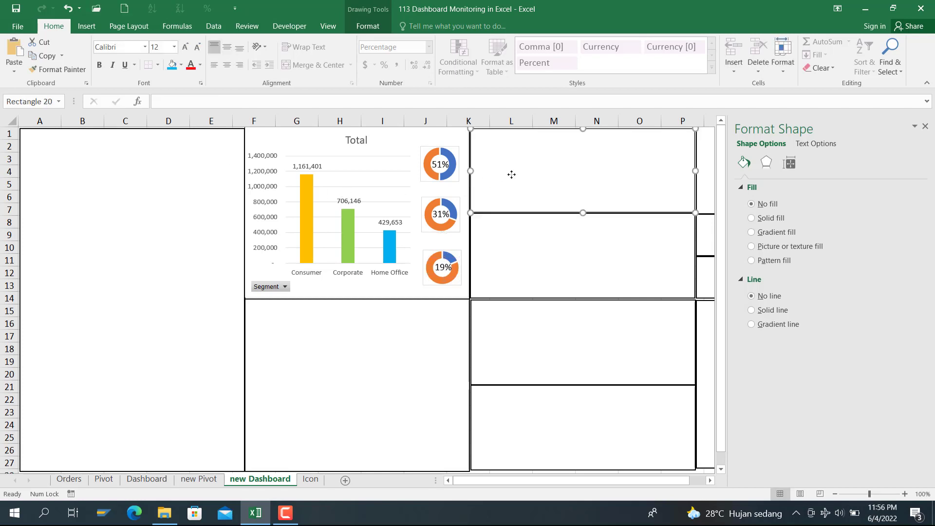
left_click(449, 181)
left_click(435, 171)
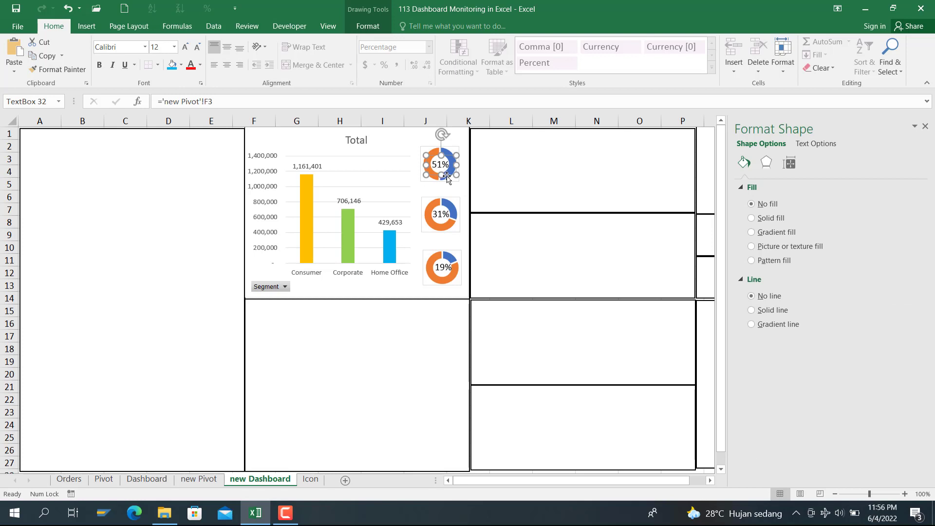
left_click(493, 172)
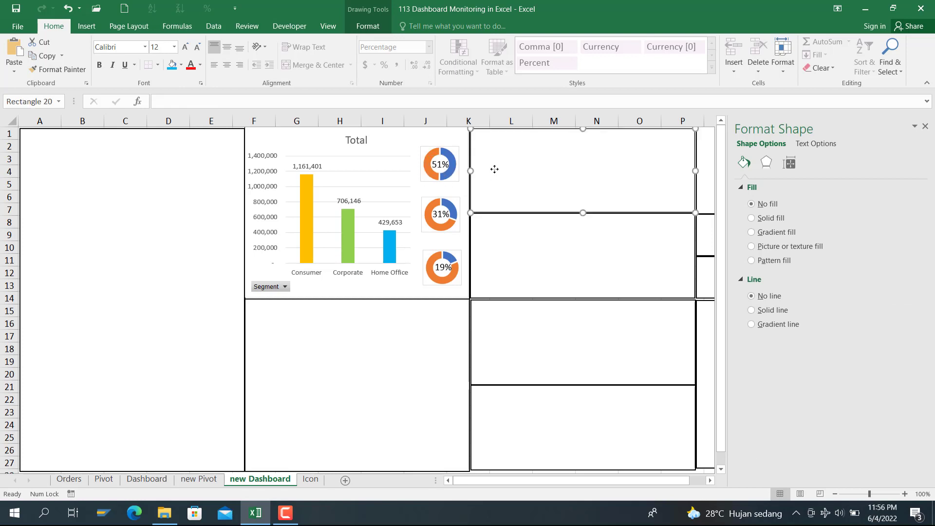
key("ctrl+v")
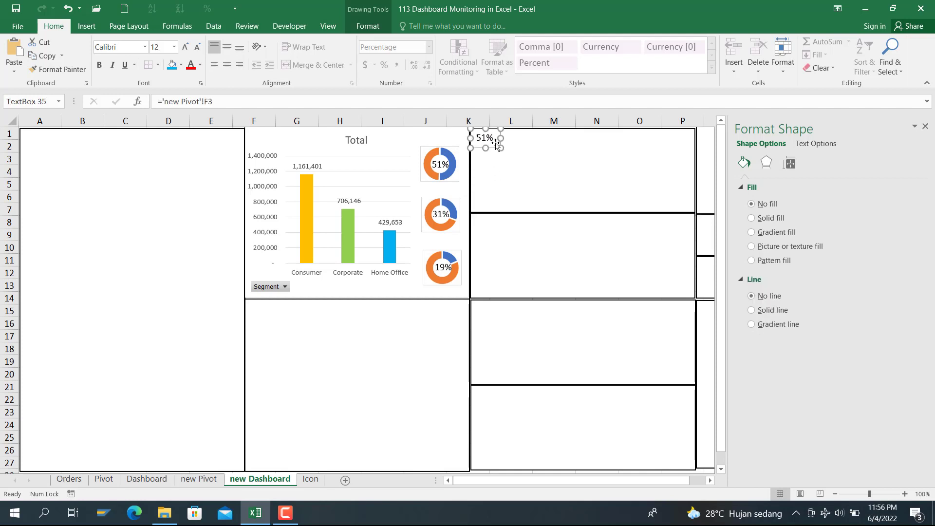
left_click_drag(496, 148, 447, 147)
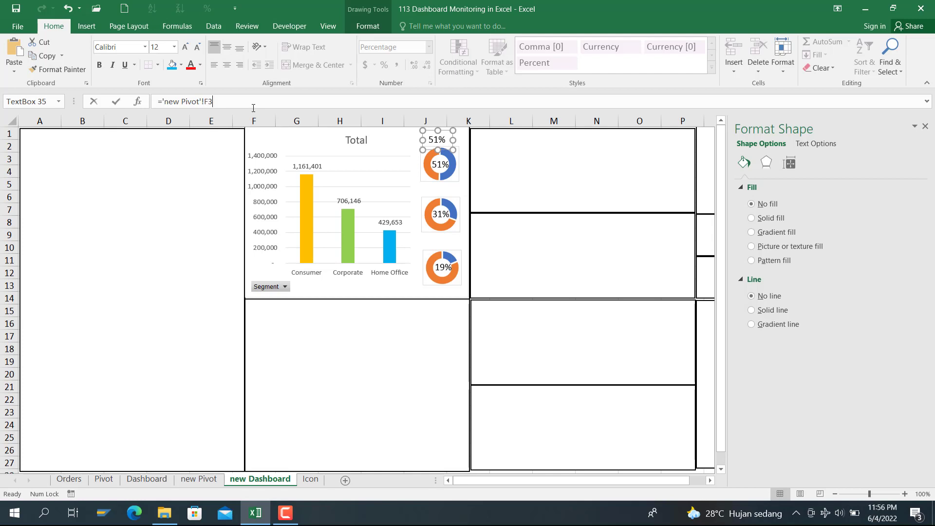
Step: Relink the text box above the upper doughnut to the Consumer row label with the formula ='new Pivot'!B3
left_click(253, 107)
key("BackSpace")
key("BackSpace")
key("BackSpace")
key("BackSpace")
key("BackSpace")
key("BackSpace")
key("BackSpace")
key("BackSpace")
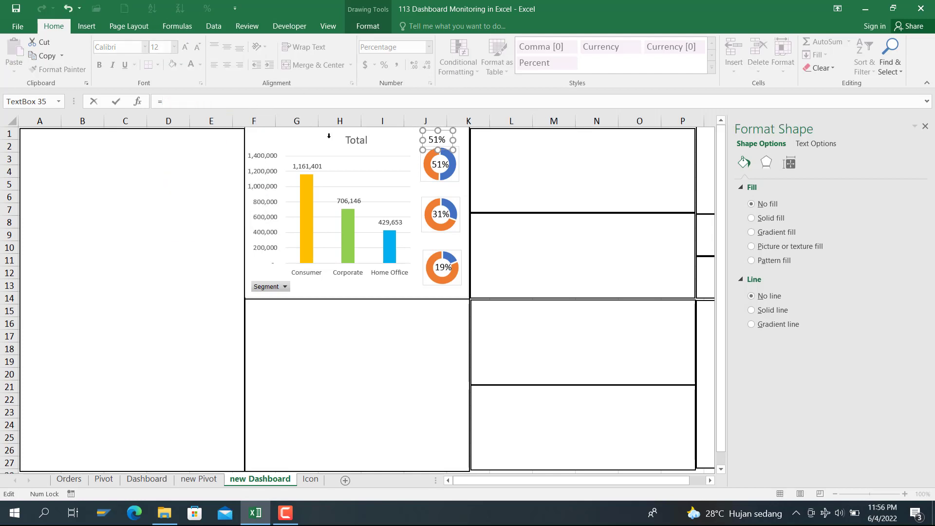
left_click(198, 479)
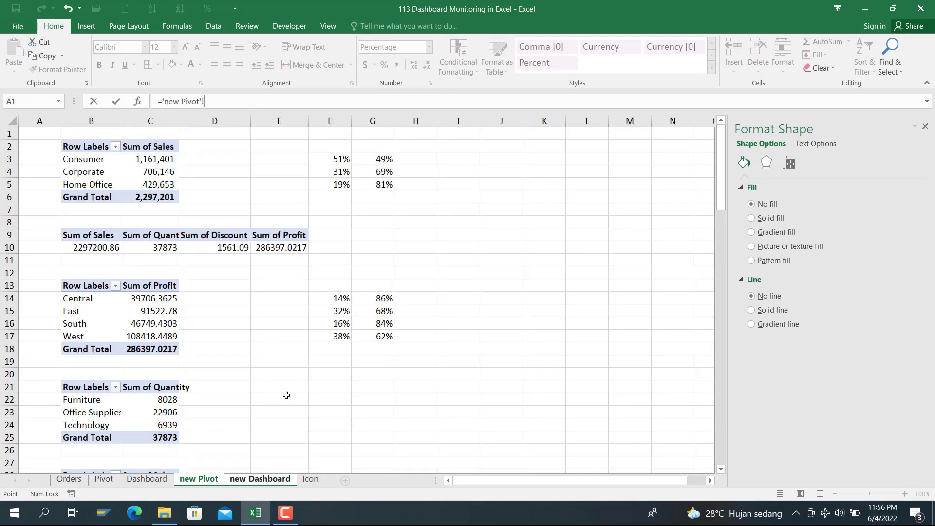
left_click(85, 160)
key("Return")
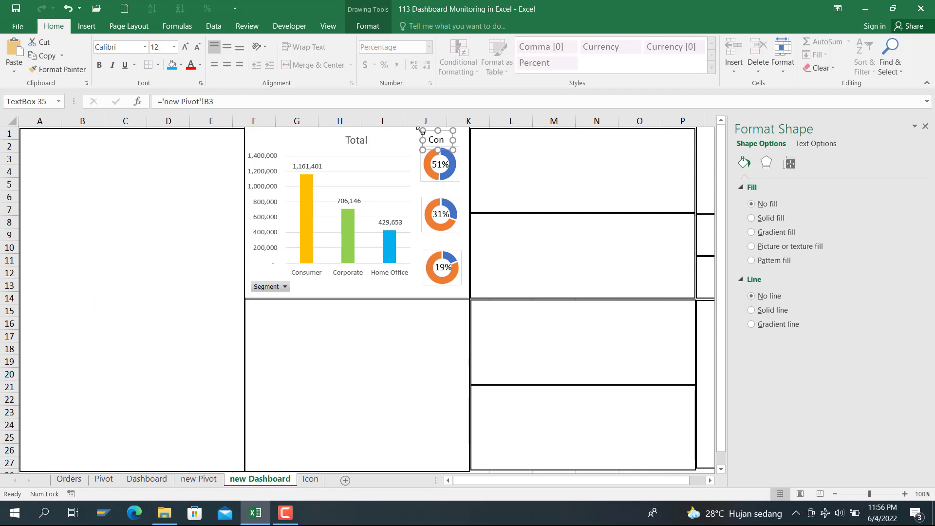
Step: Widen the Consumer label, position it above the upper doughnut, and centre its text horizontally and vertically
left_click_drag(422, 140, 395, 140)
left_click(420, 149)
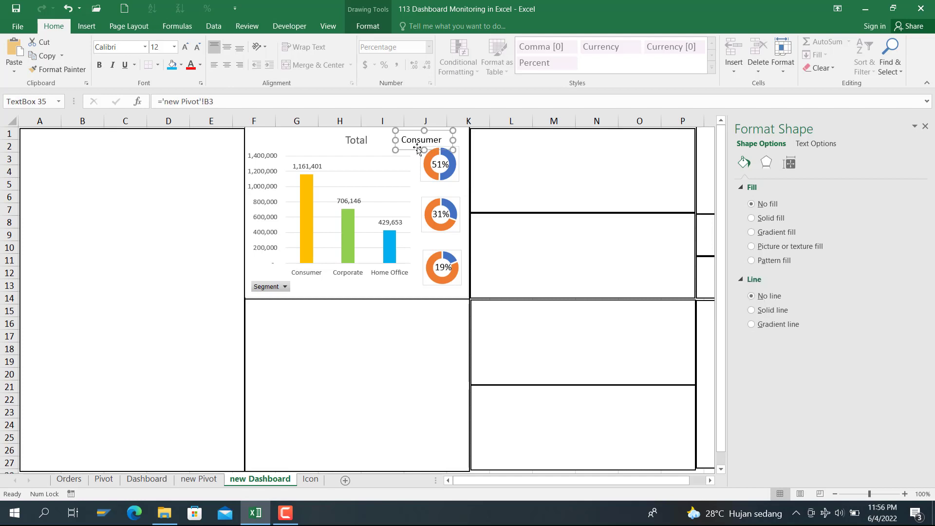
left_click_drag(414, 149, 430, 149)
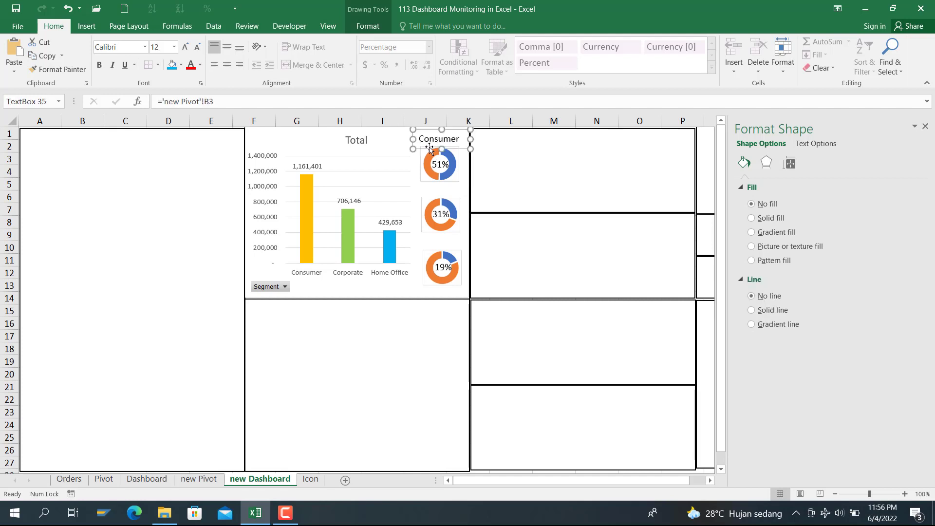
left_click(227, 65)
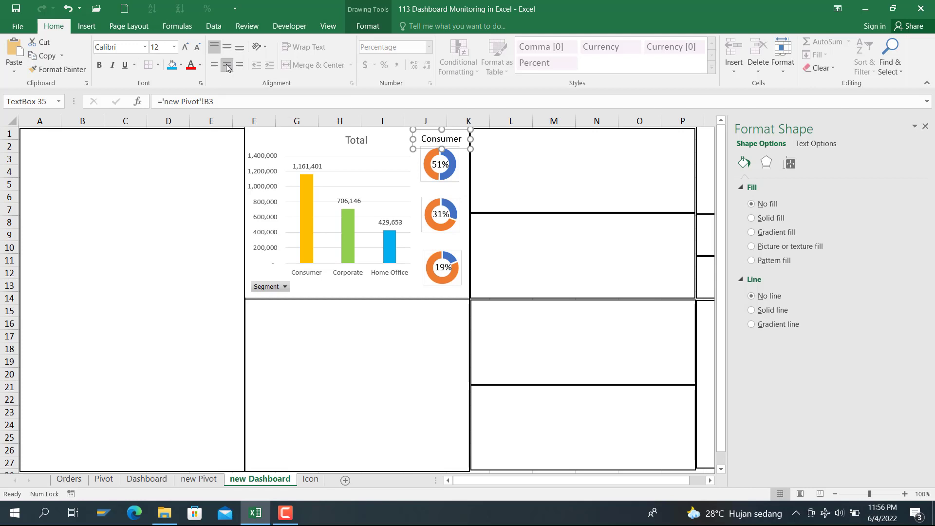
left_click(227, 47)
left_click(577, 183)
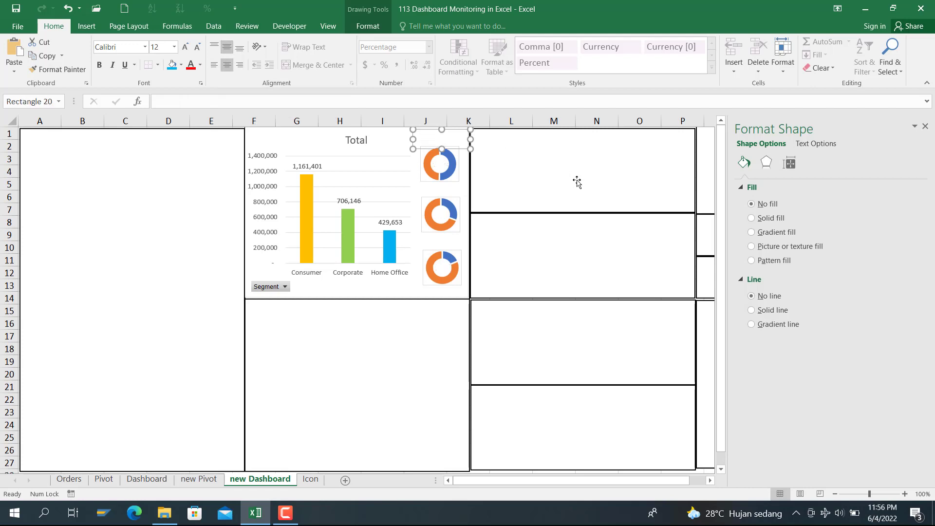
Step: Duplicate the Consumer label twice and place the copies above the middle and lower doughnut charts
left_click(449, 147)
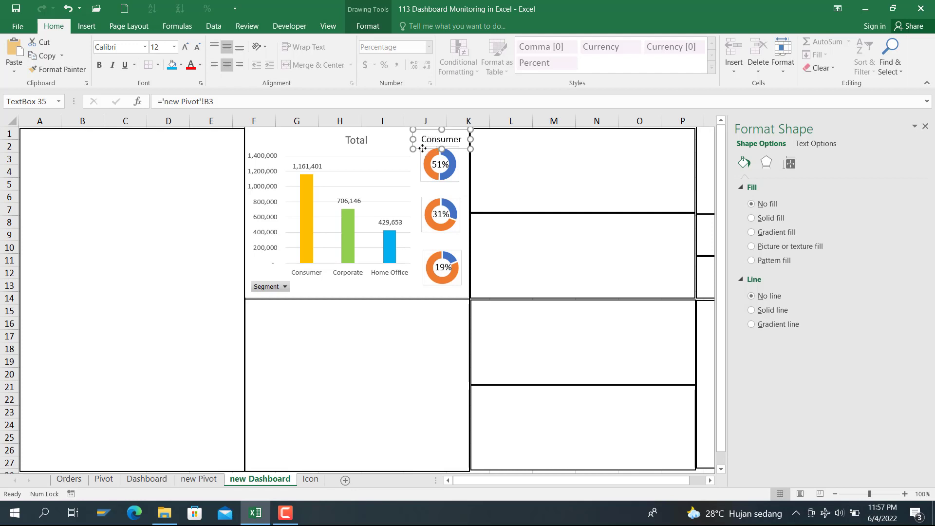
left_click(501, 162)
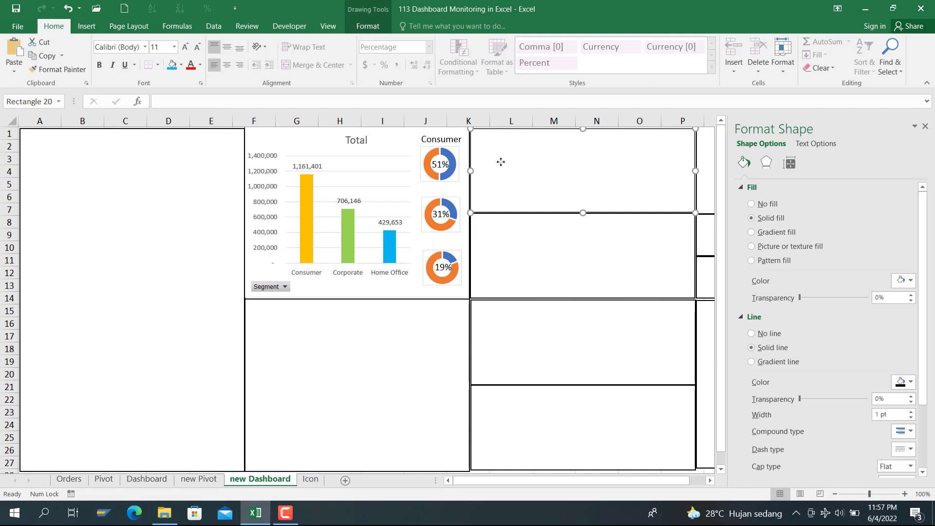
key("ctrl+v")
left_click(492, 166)
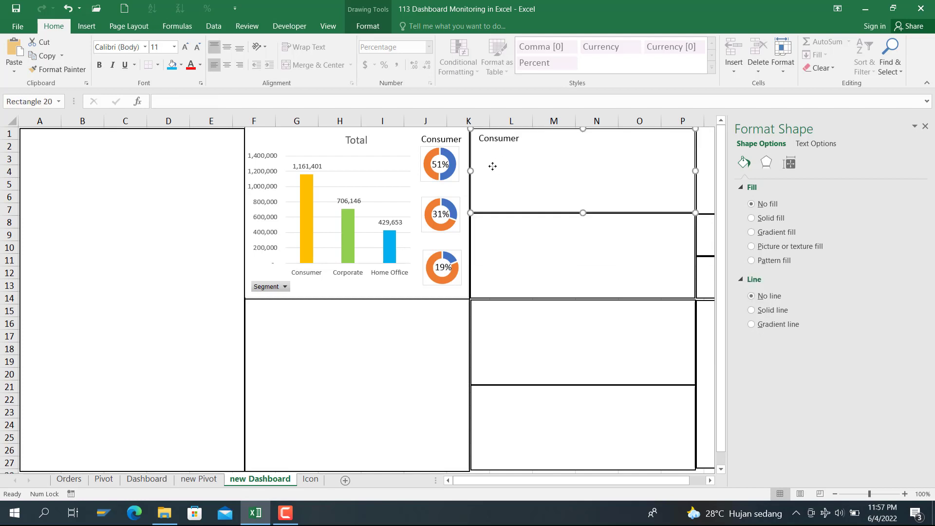
key("ctrl+v")
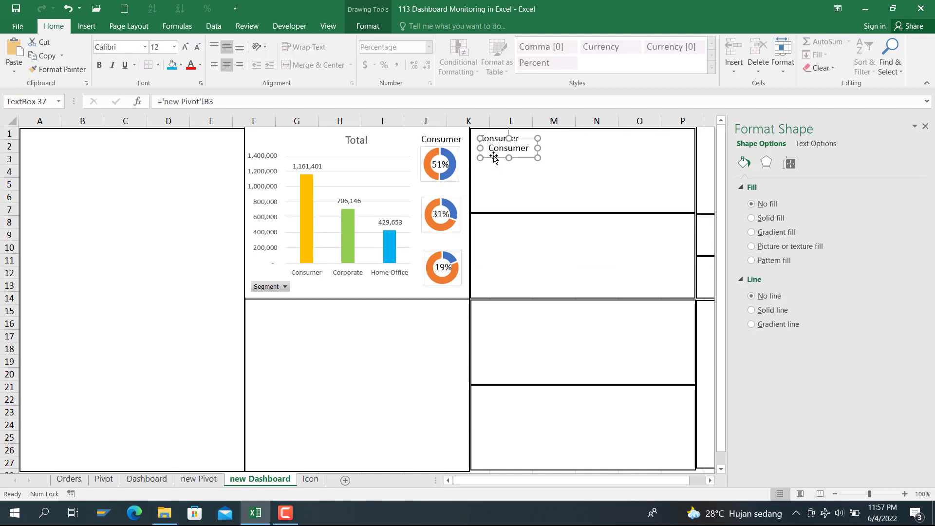
left_click_drag(494, 156, 426, 200)
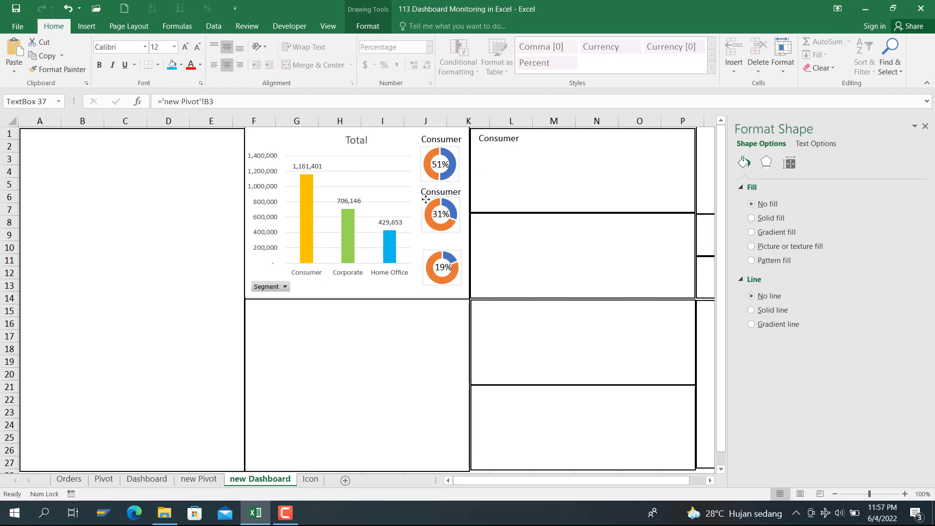
left_click(504, 139)
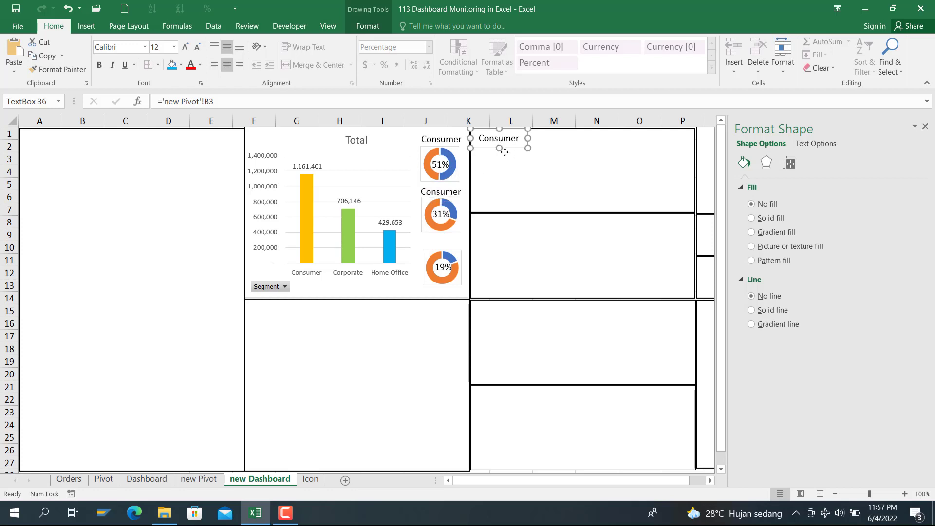
left_click_drag(504, 152, 452, 255)
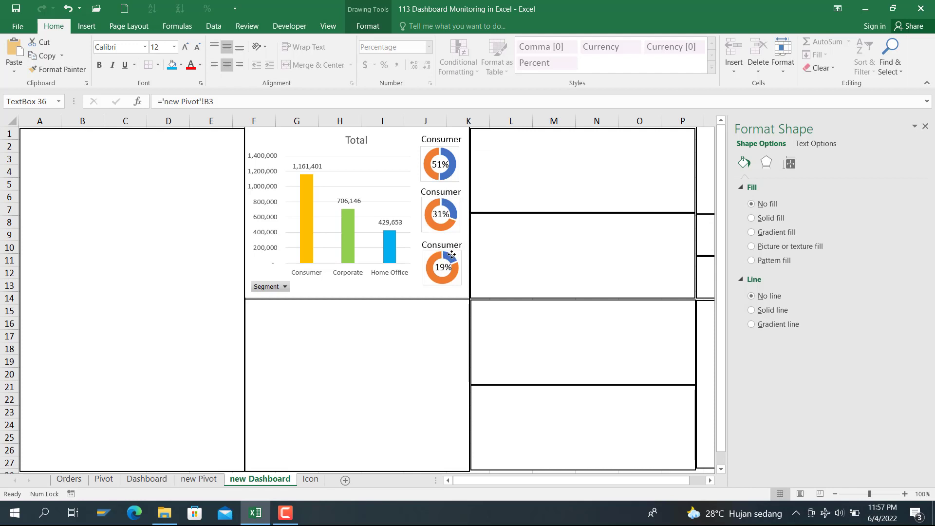
key("Left")
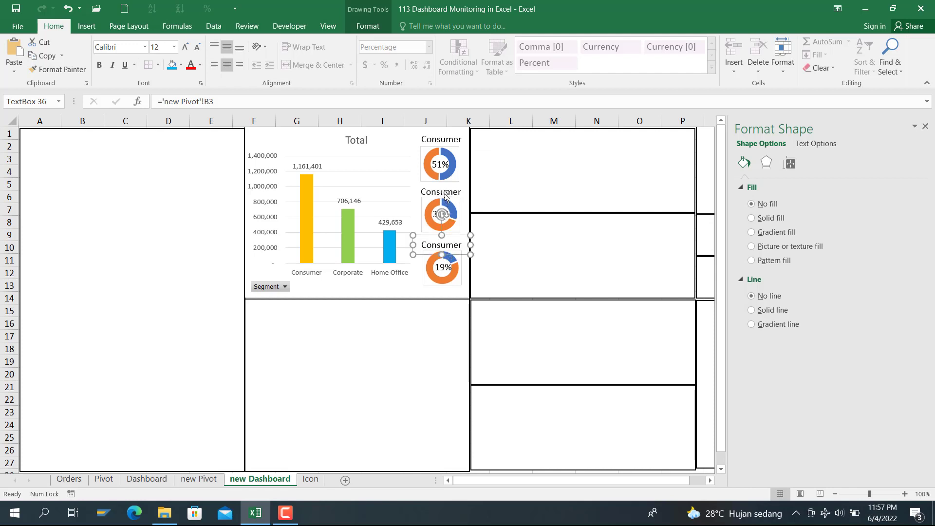
Step: Link the label above the middle doughnut to the Corporate row label with the formula ='new Pivot'!B4
left_click(444, 194)
left_click(229, 100)
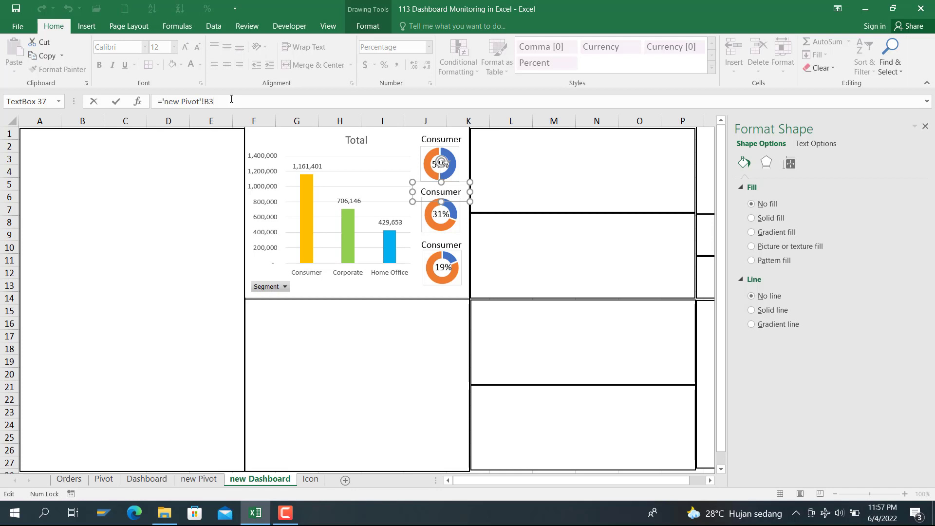
type("4")
key("Return")
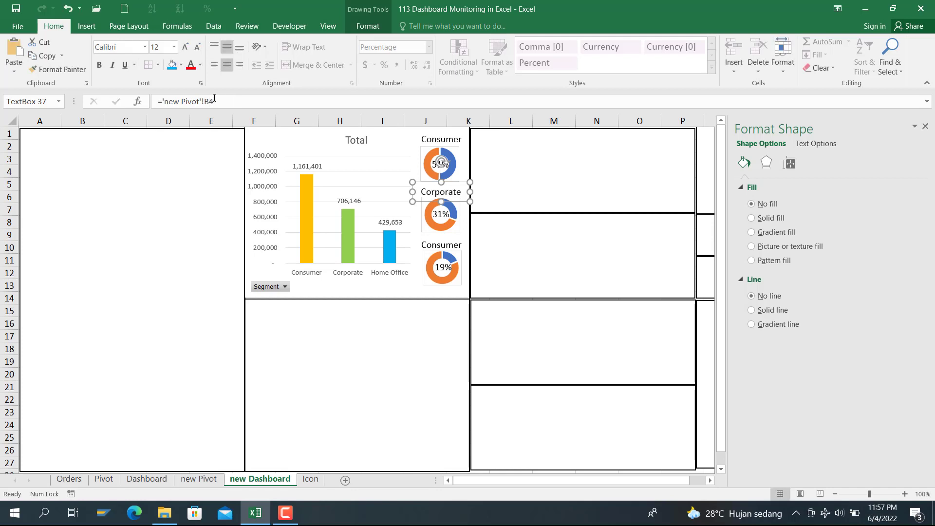
Step: Link the label above the lower doughnut to the Home Office row label with the formula ='new Pivot'!B5
left_click(450, 246)
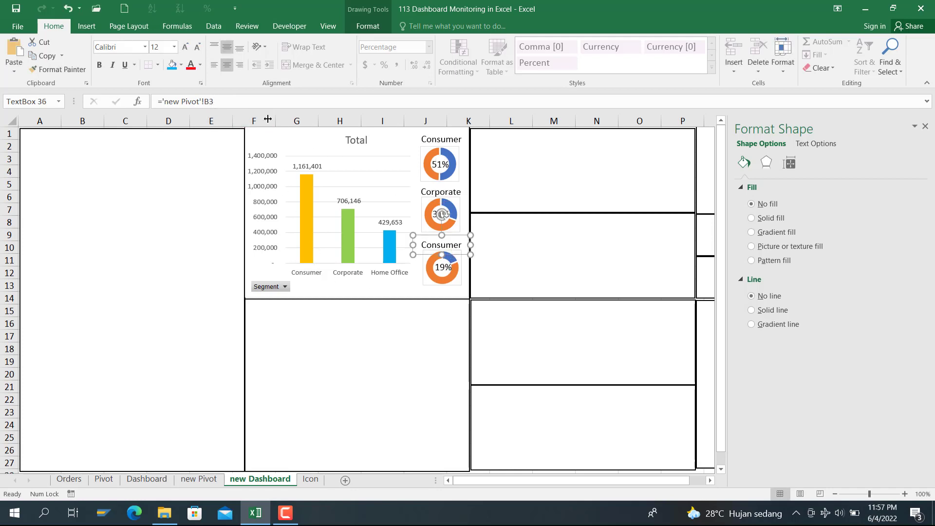
left_click(242, 105)
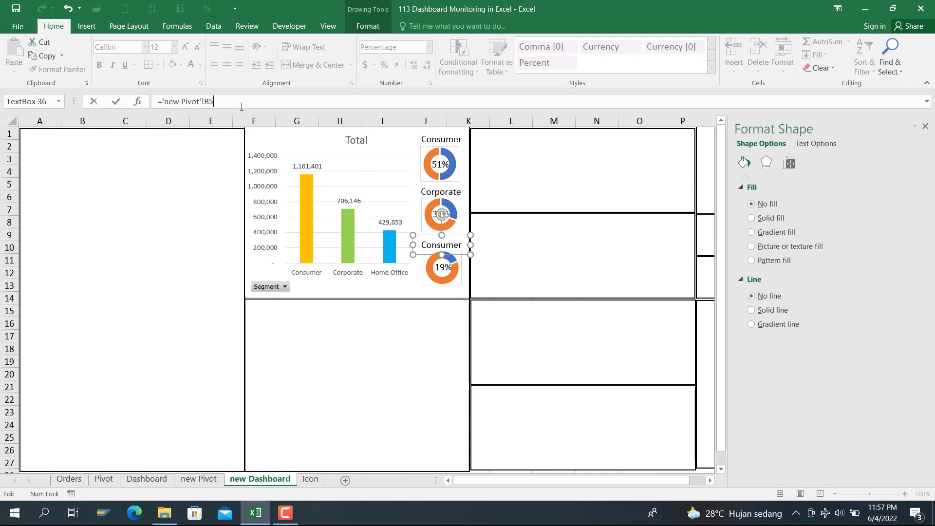
type("5")
key("Return")
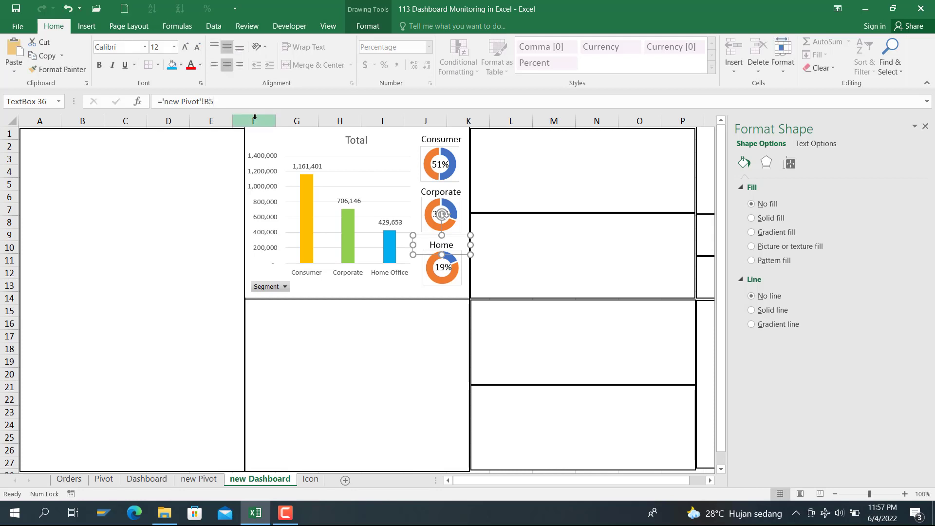
Step: Widen the Home Office label to fit its full text and realign it above the lower doughnut
left_click_drag(410, 245, 403, 245)
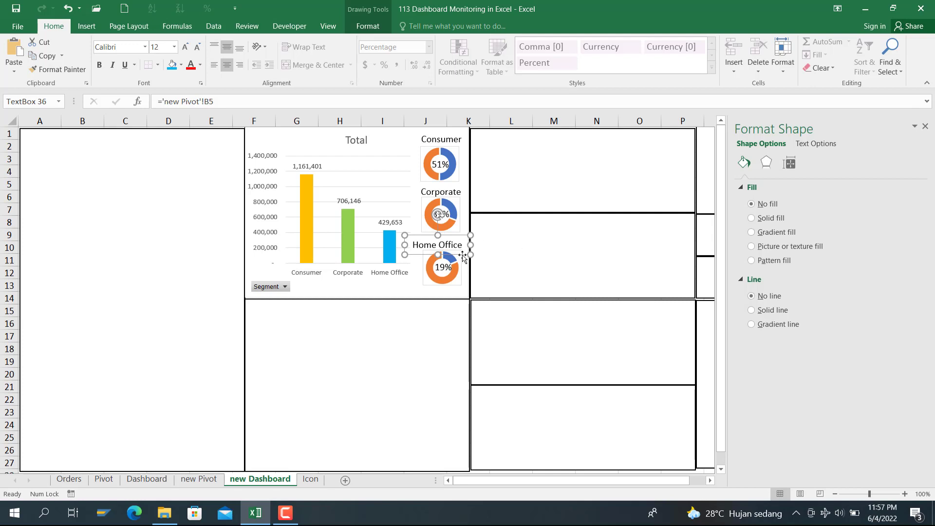
left_click_drag(462, 257, 468, 255)
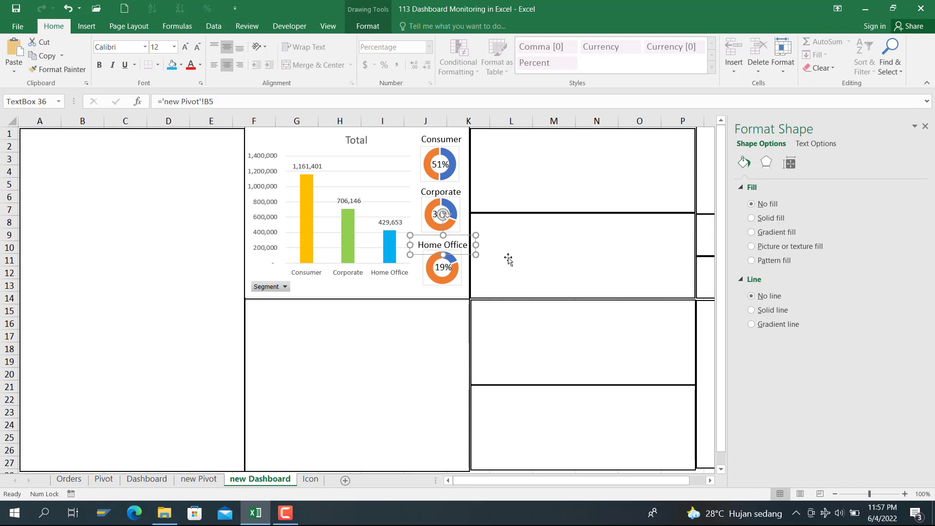
left_click(535, 256)
left_click(347, 349)
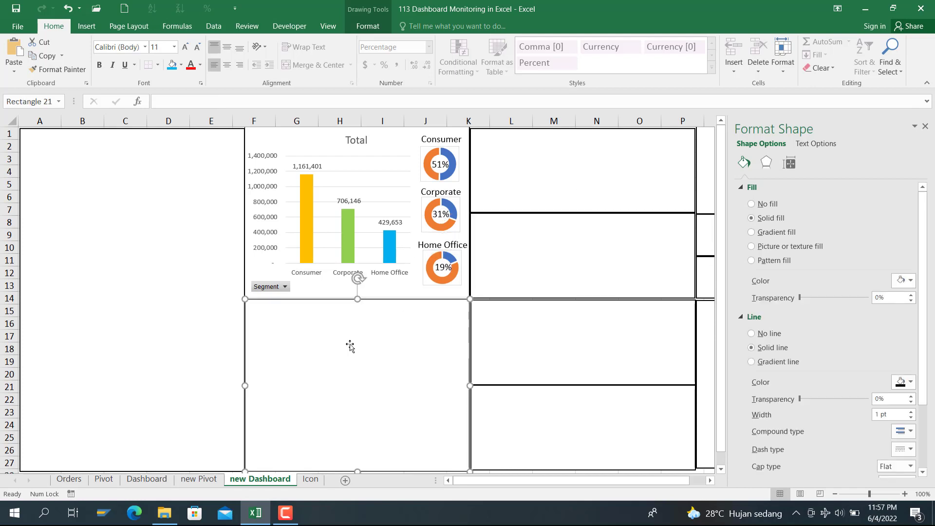
Step: Insert an empty 2-D clustered bar chart on the new Pivot sheet and place it beside the percentage columns, from column H
left_click(74, 480)
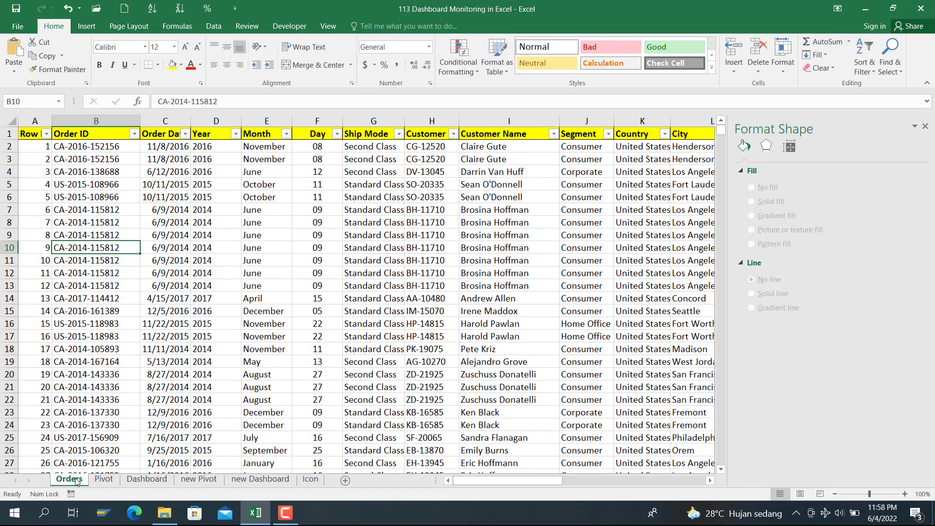
left_click(104, 479)
left_click(196, 480)
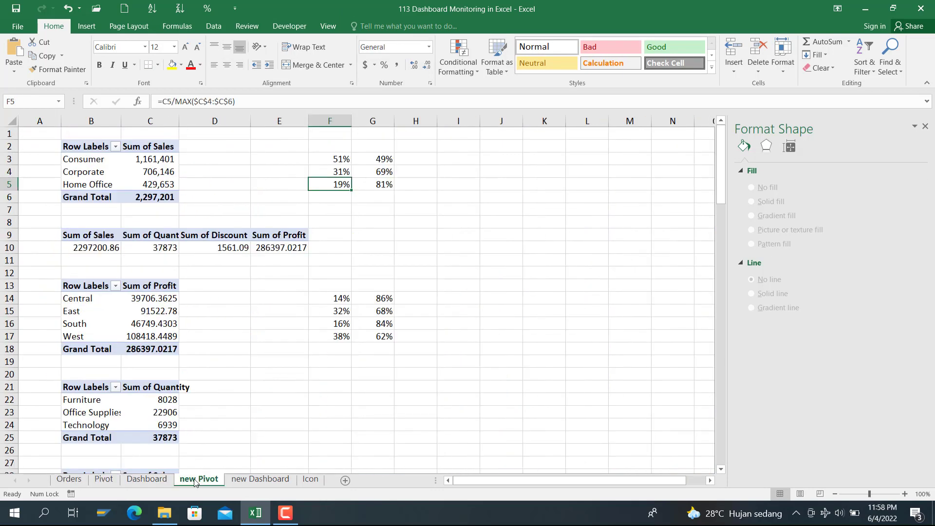
left_click(259, 297)
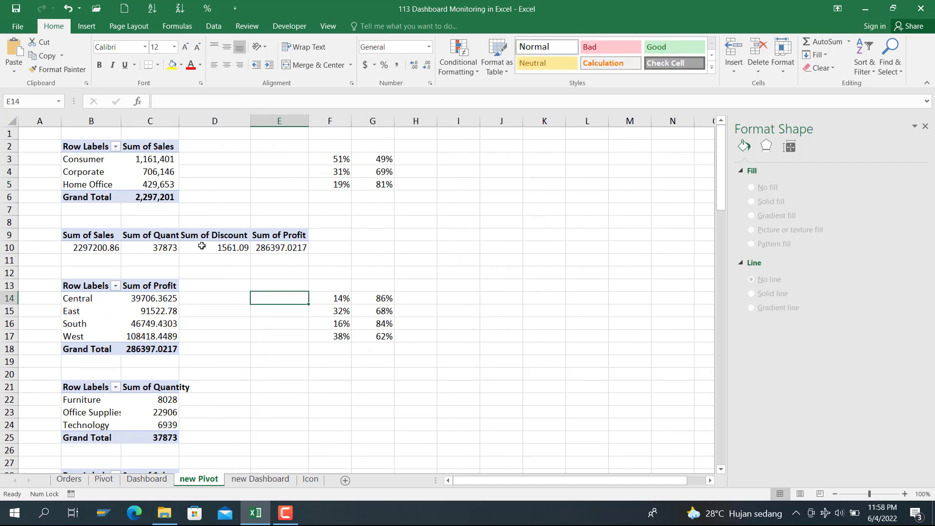
left_click(386, 248)
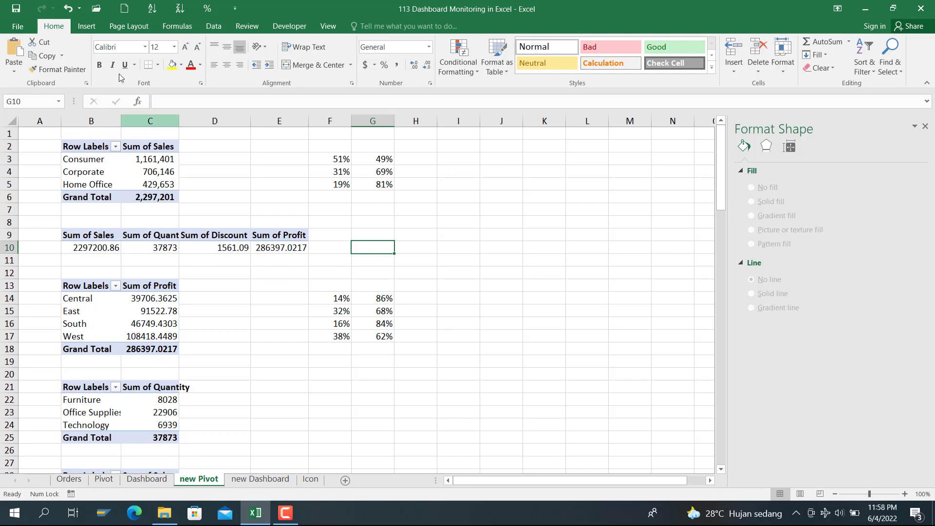
left_click(85, 26)
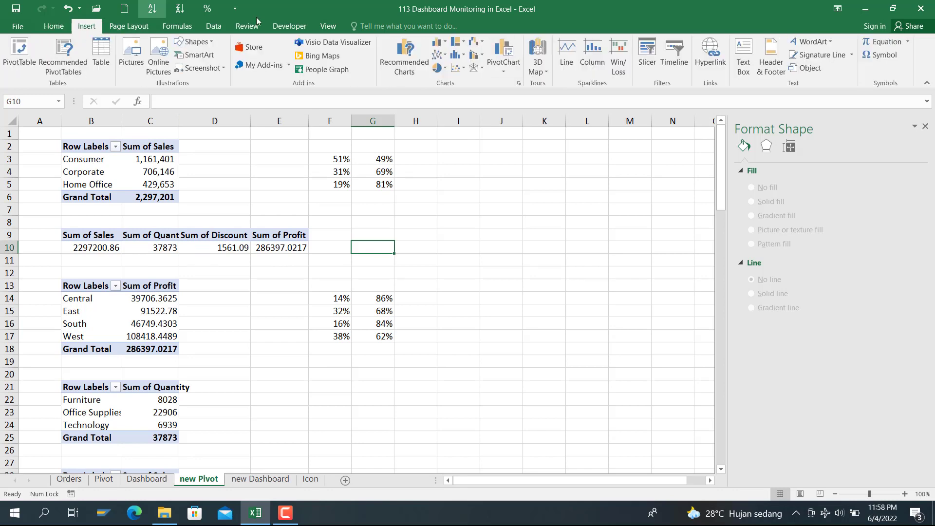
left_click(443, 43)
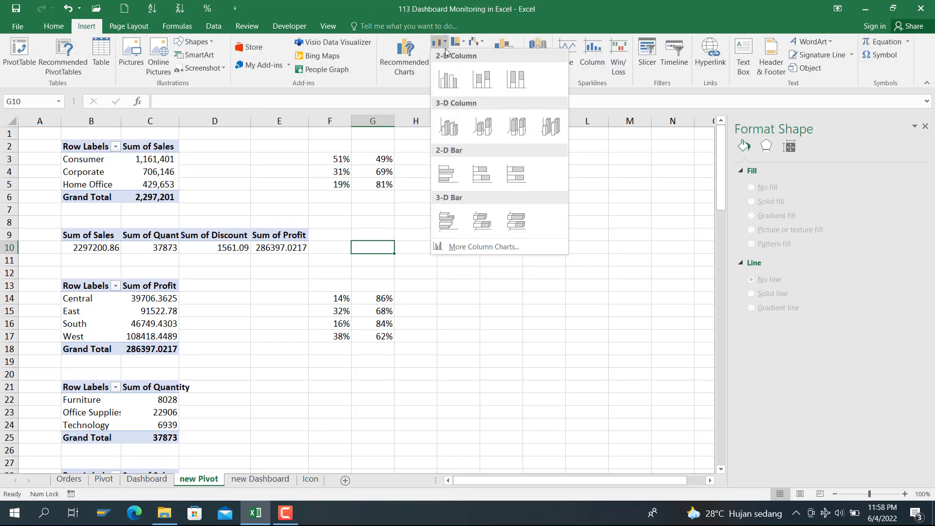
left_click(439, 167)
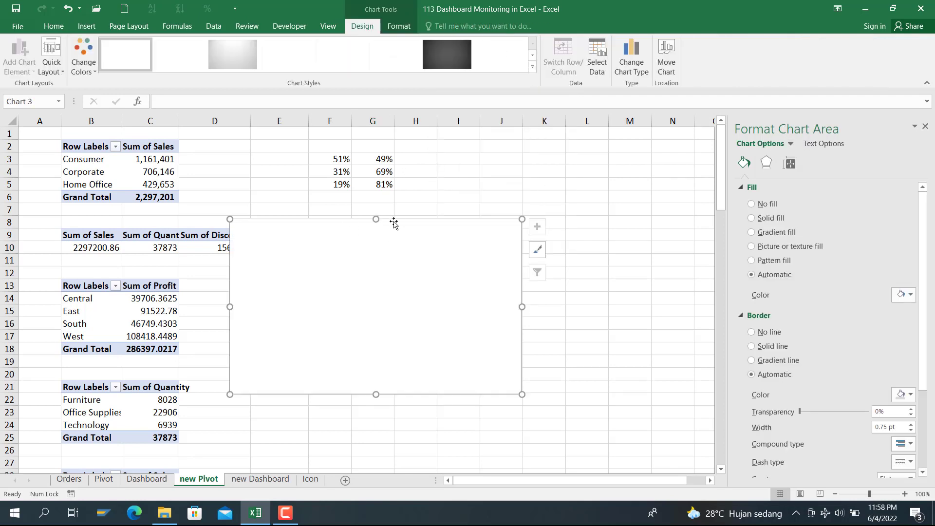
left_click_drag(393, 224, 588, 212)
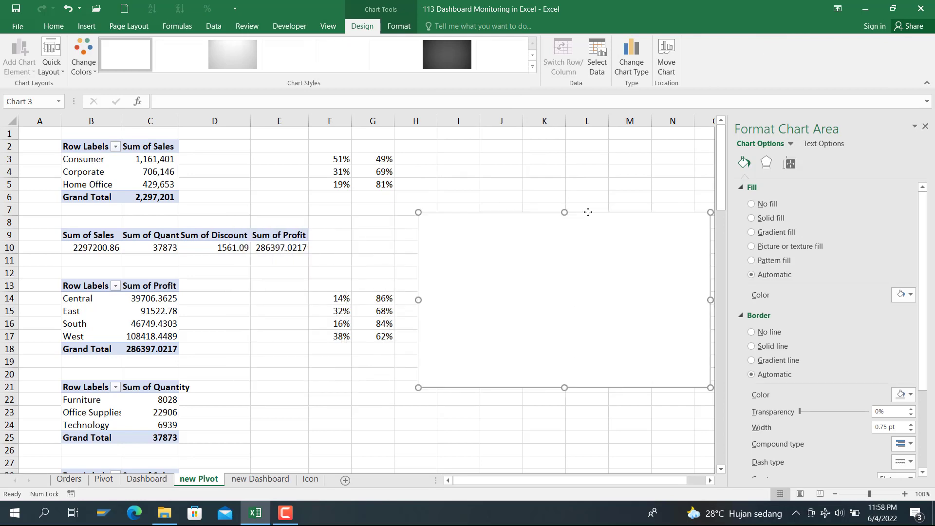
Step: Set the empty bar chart's data range to ='new Pivot'!$B$10 in the sales, quantity, discount and profit pivot table
right_click(471, 244)
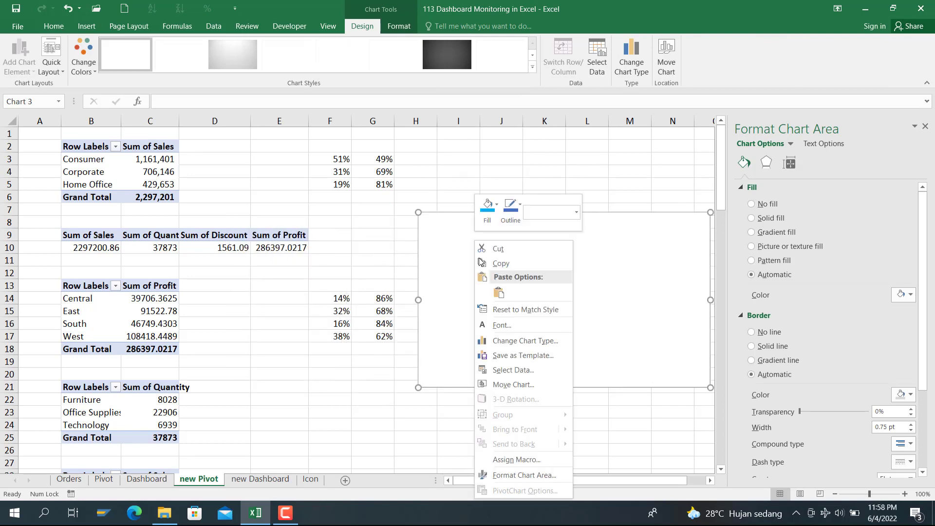
left_click(498, 369)
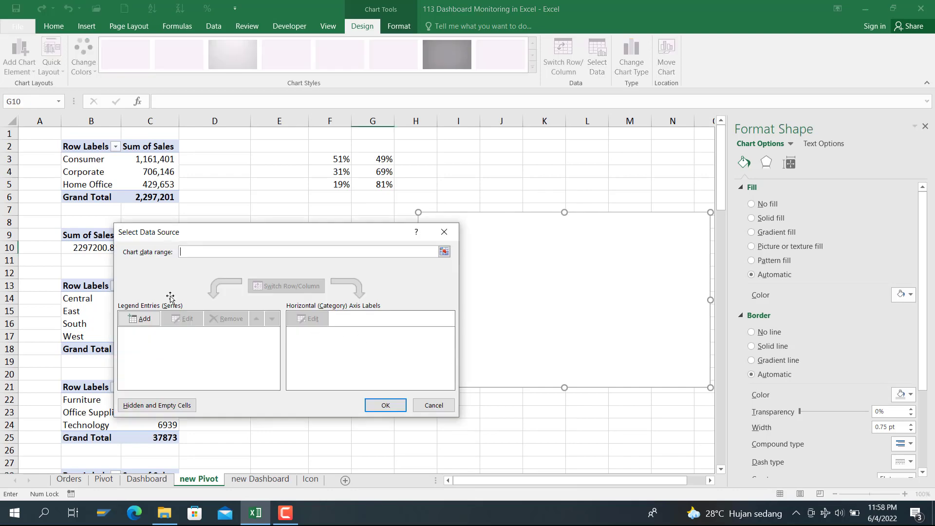
left_click(86, 248)
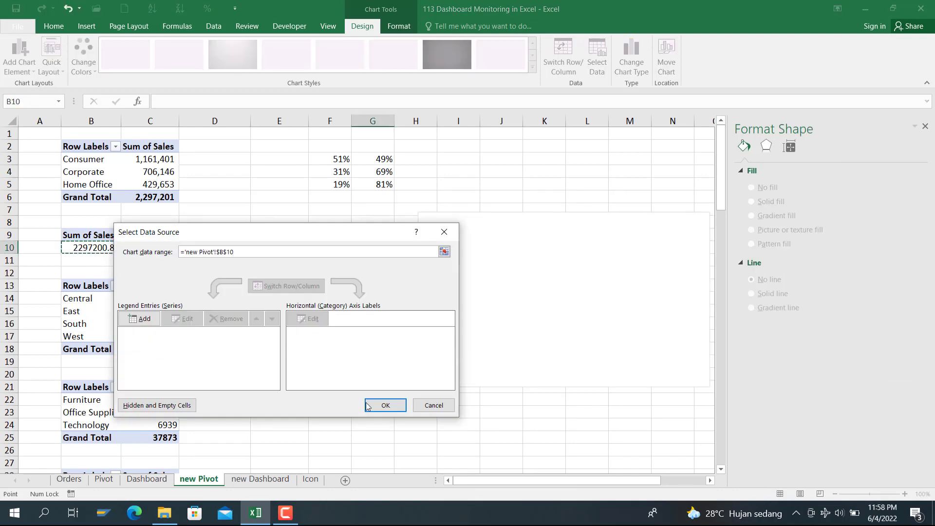
left_click(385, 405)
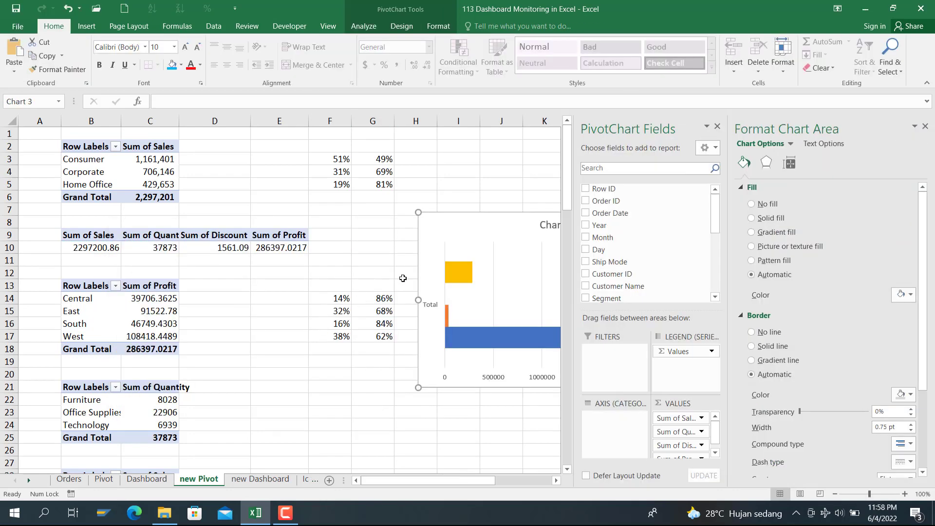
Step: Inspect the series listed in the pivot bar chart's data source
left_click(925, 127)
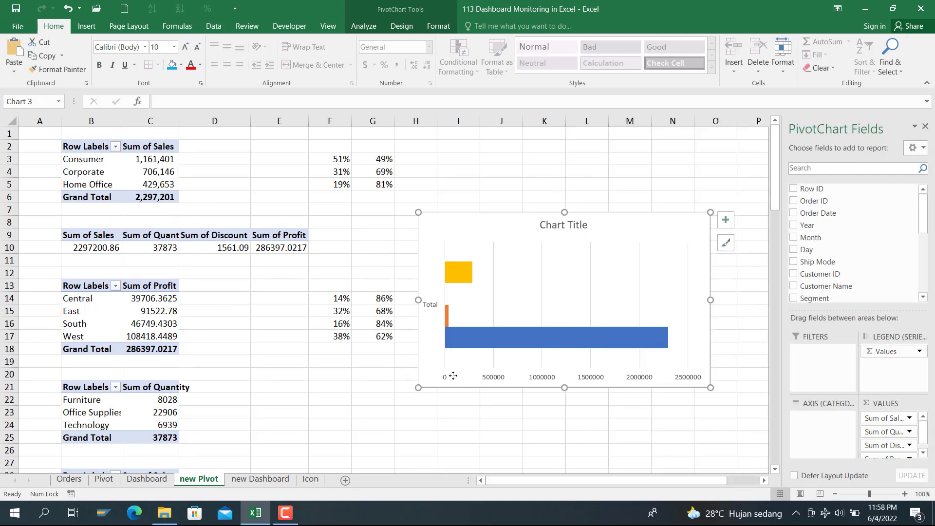
left_click(458, 348)
right_click(458, 348)
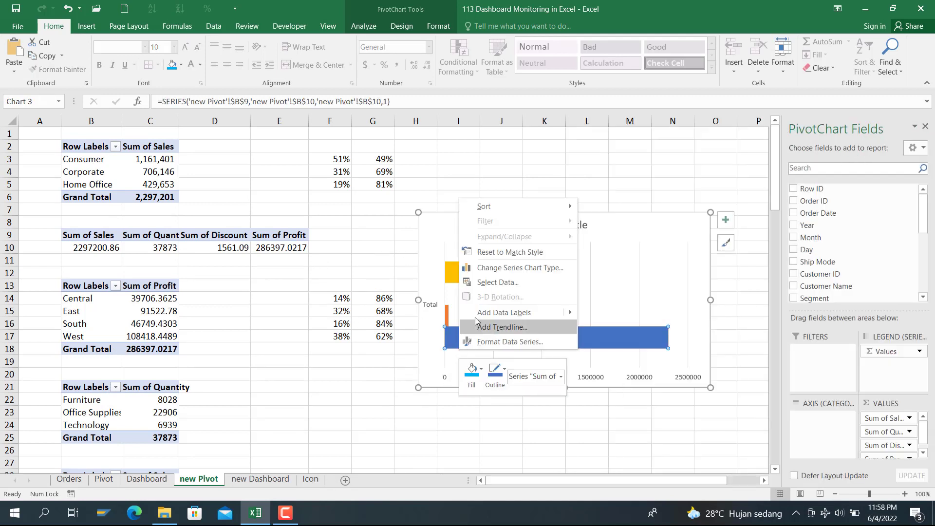
mouse_move(476, 319)
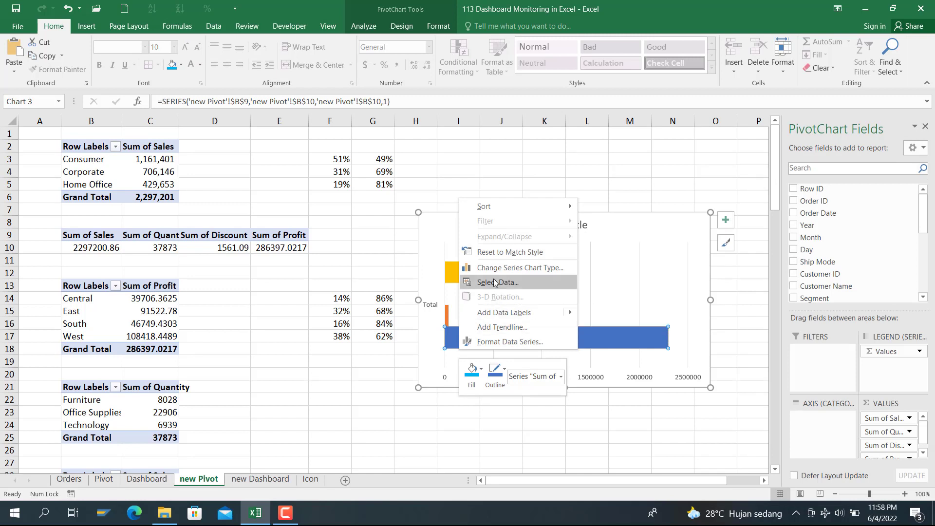
left_click(497, 283)
left_click(130, 347)
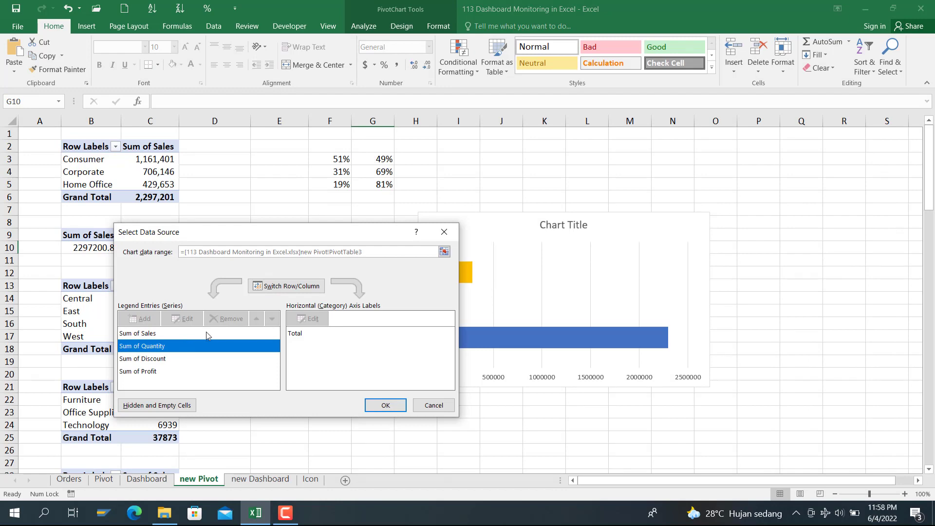
left_click(433, 404)
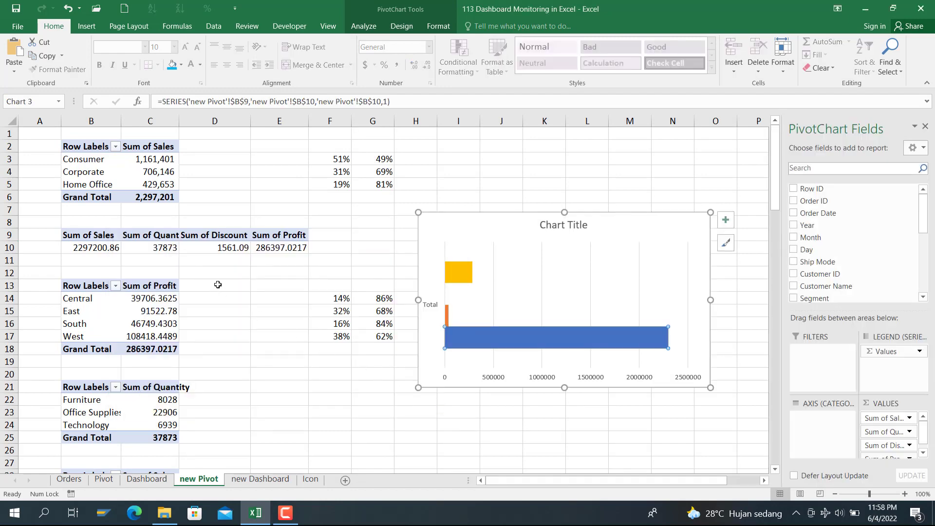
left_click(315, 285)
left_click(455, 342)
left_click(456, 340)
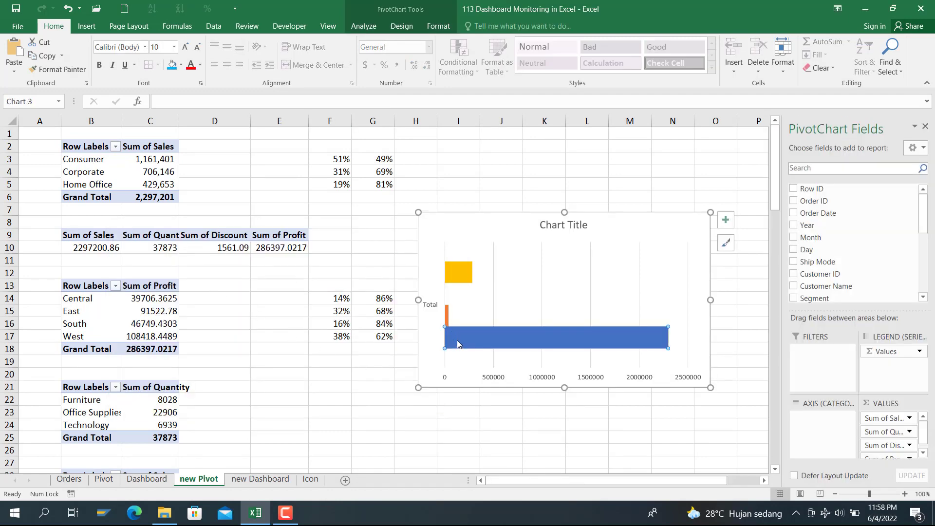
right_click(457, 340)
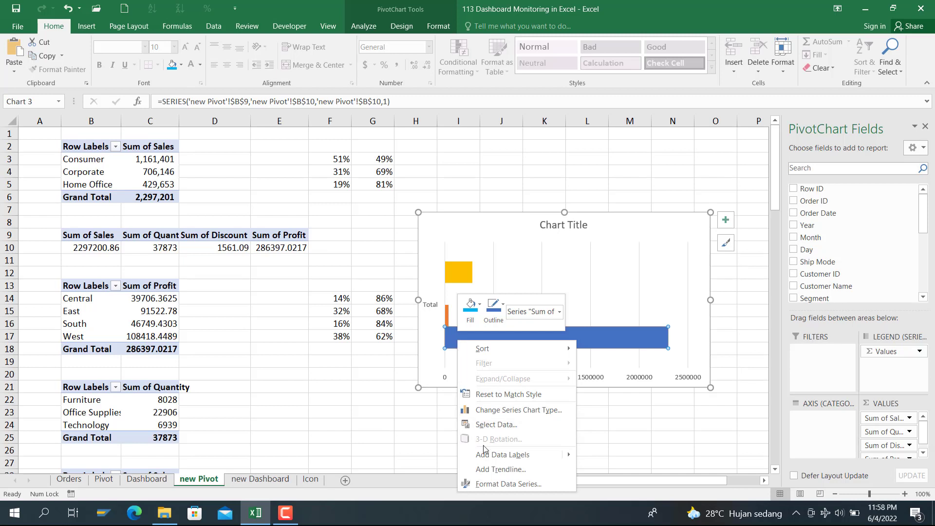
mouse_move(489, 458)
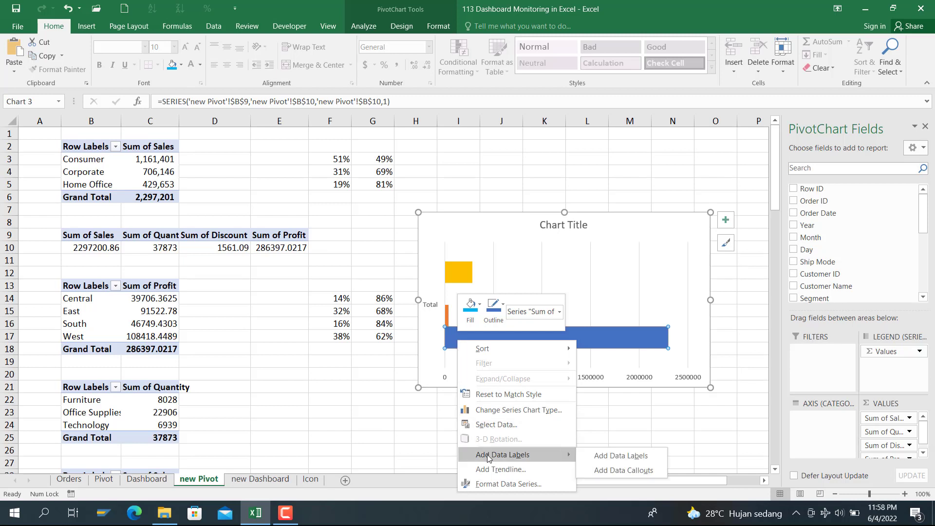
left_click(149, 338)
left_click(90, 258)
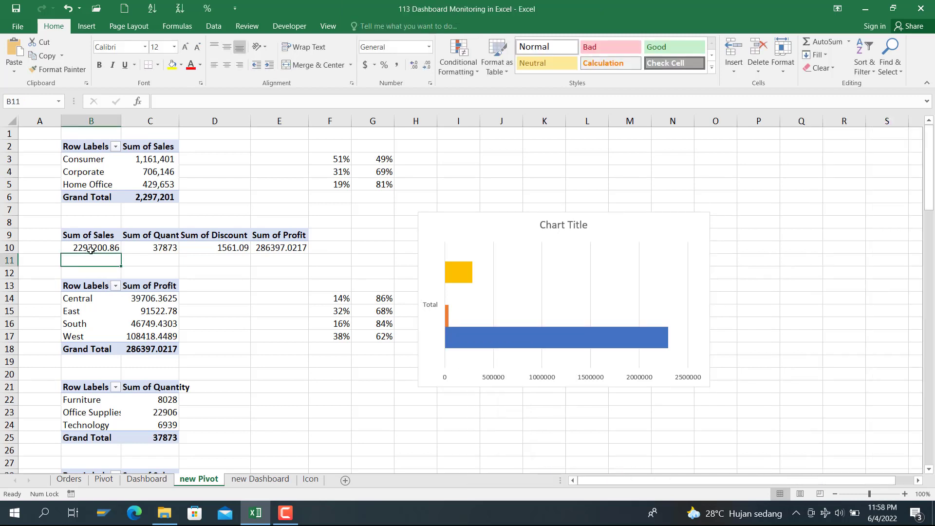
left_click(90, 249)
left_click(273, 247)
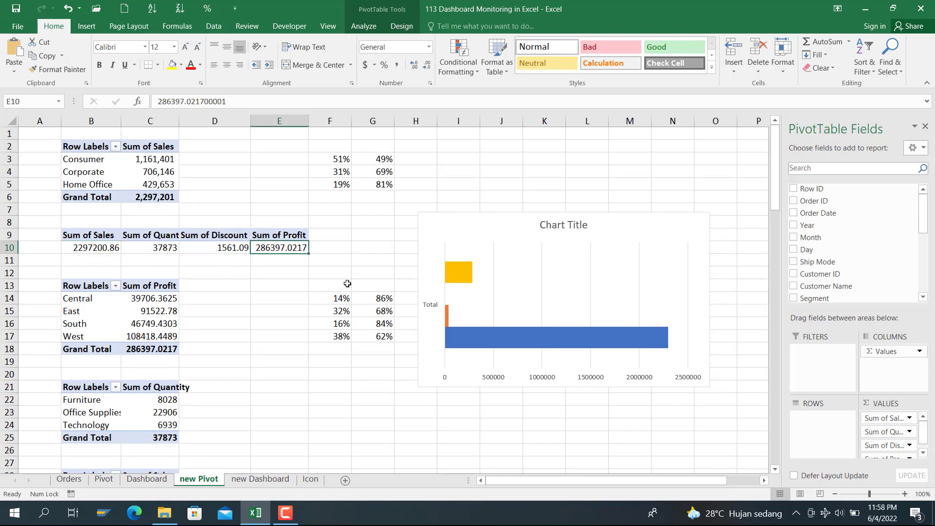
left_click(454, 337)
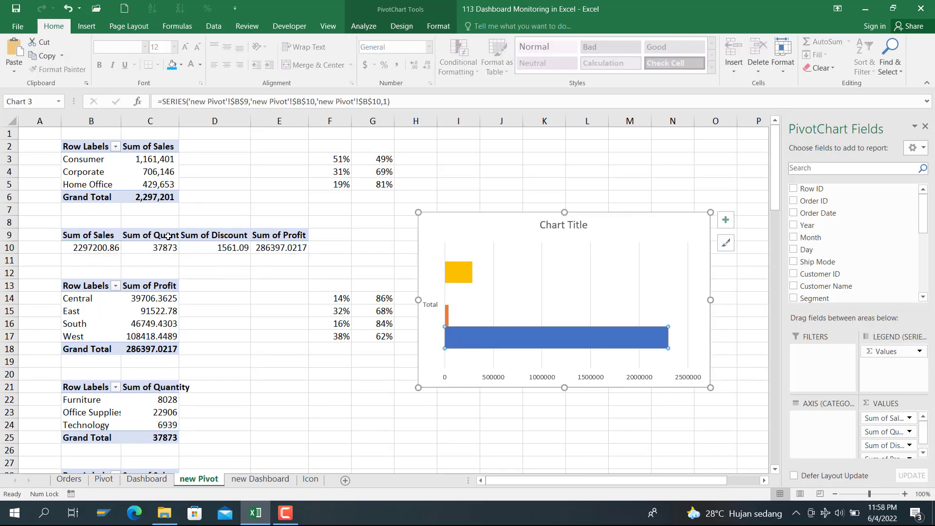
left_click(338, 363)
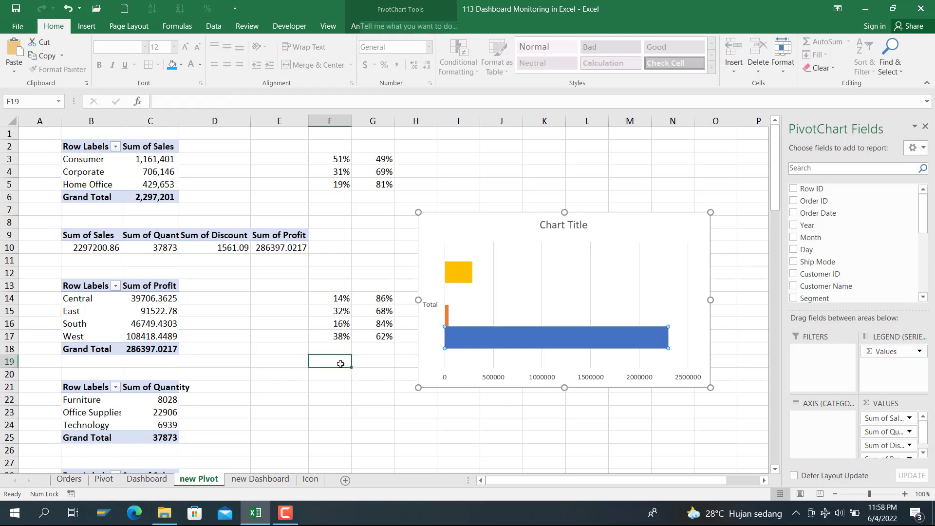
left_click(703, 271)
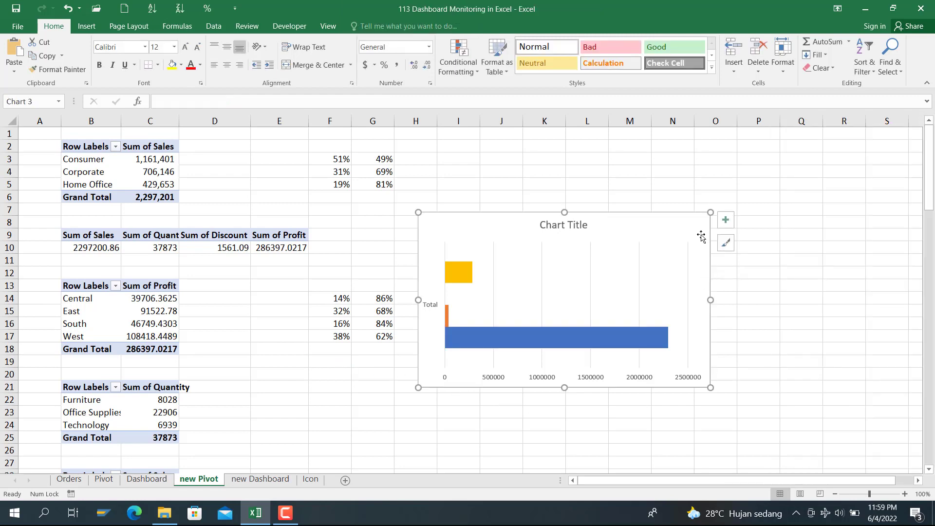
Step: Move the pivot chart down clear of row 10 and enter the formula =B10 in cell G10
scroll(741, 239, "right", 1)
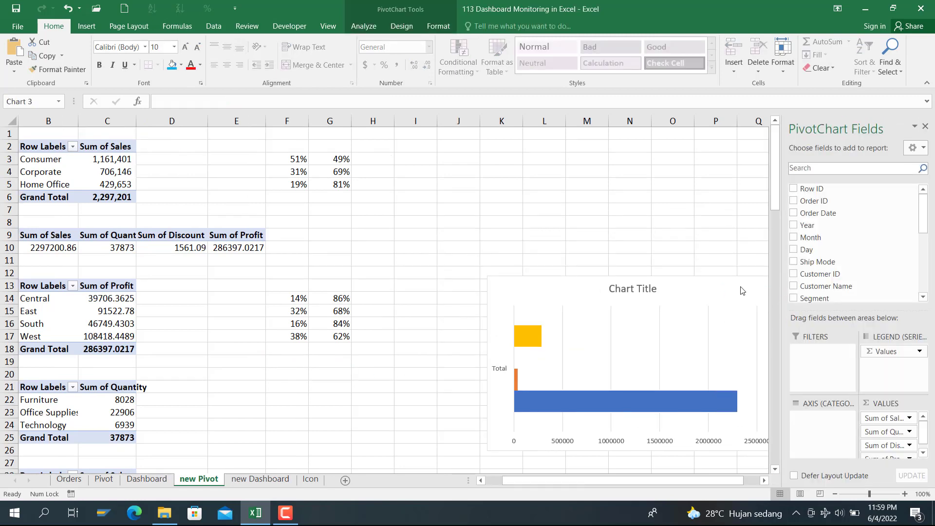
left_click_drag(440, 211, 355, 278)
left_click(340, 248)
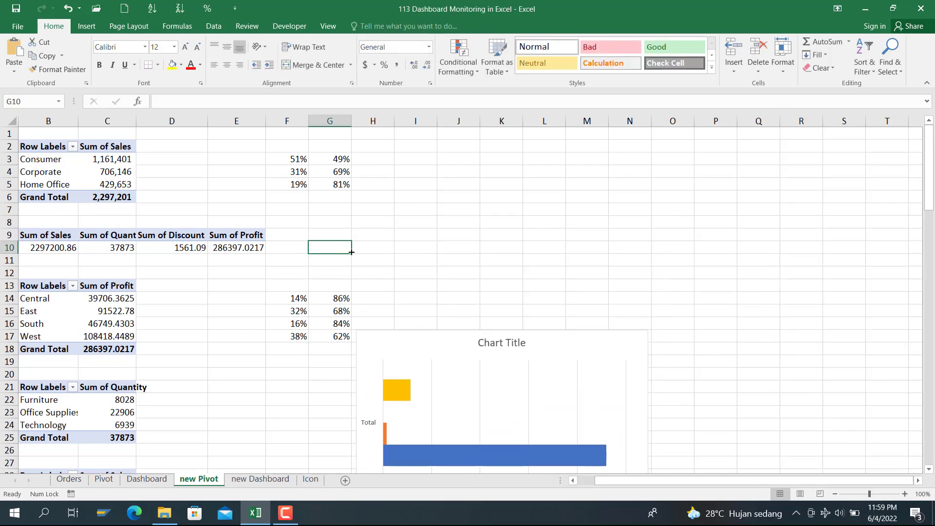
key("Left")
key("Left")
key("Left")
key("Left")
key("Left")
key("Left")
key("Right")
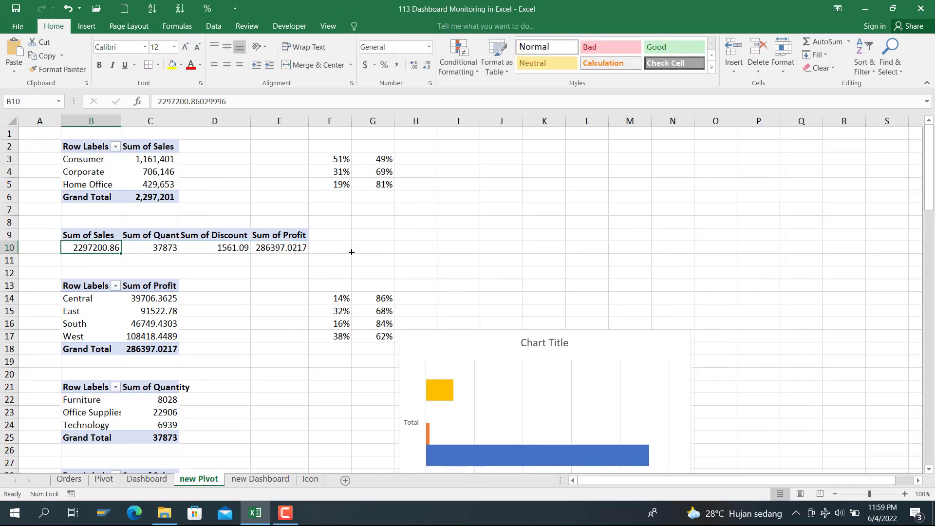
key("Right")
key("Right")
key("Right")
key("Right")
key("Right")
key("Right")
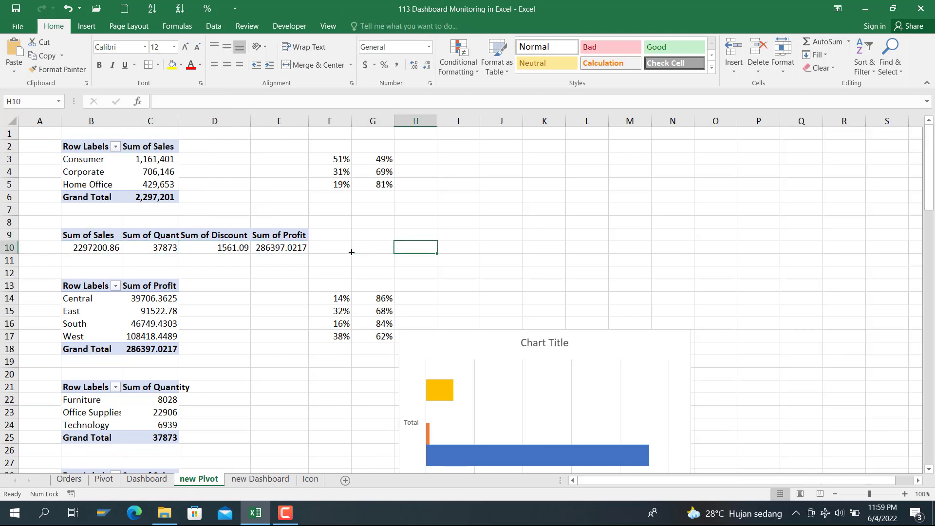
key("Left")
type("=")
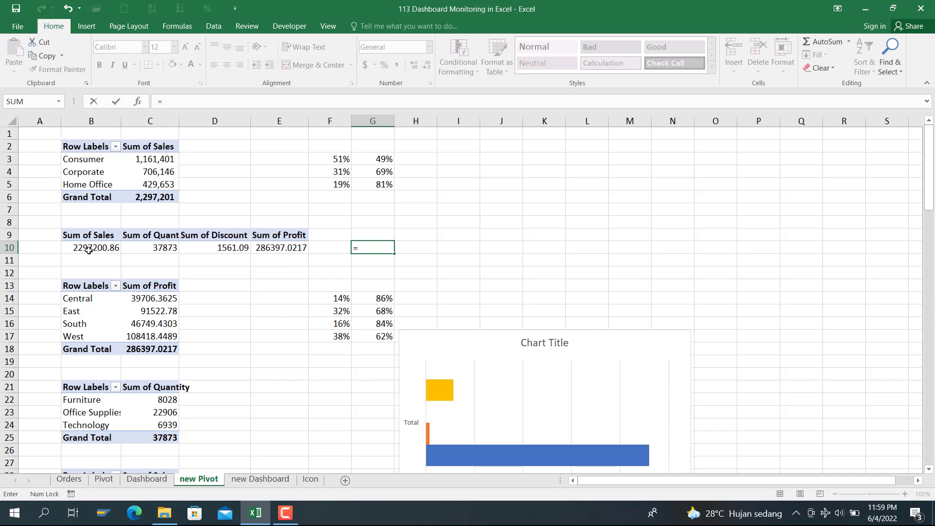
type("b10")
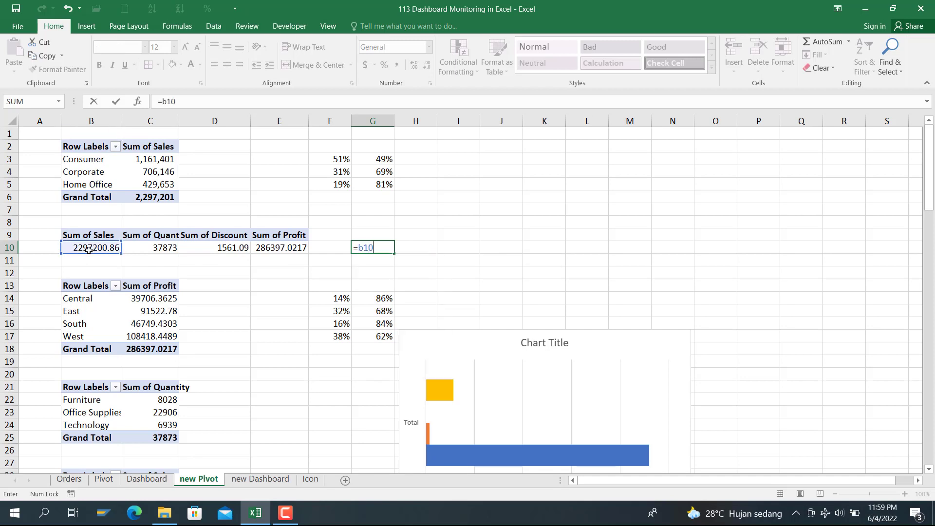
key("Return")
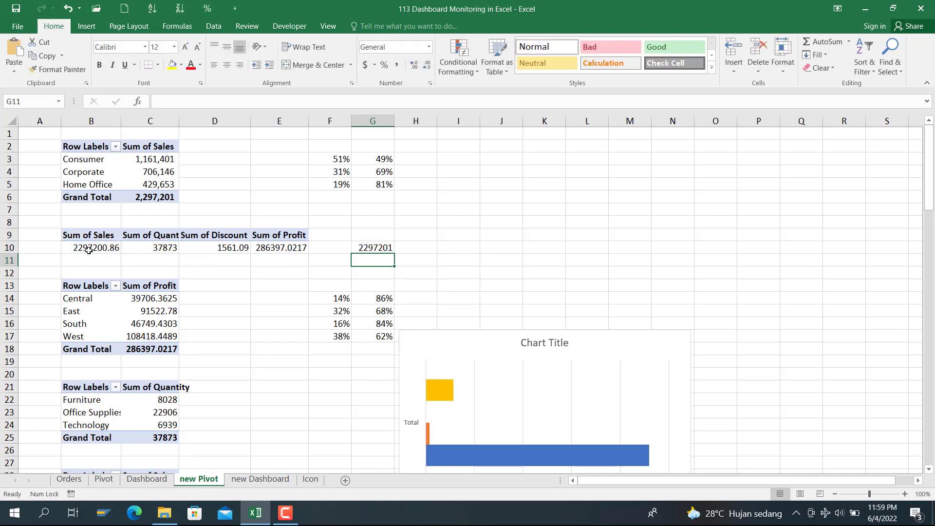
Step: Copy the G10 formula across to H10:J10 to link the quantity, discount and profit totals
key("Up")
key("ctrl+c")
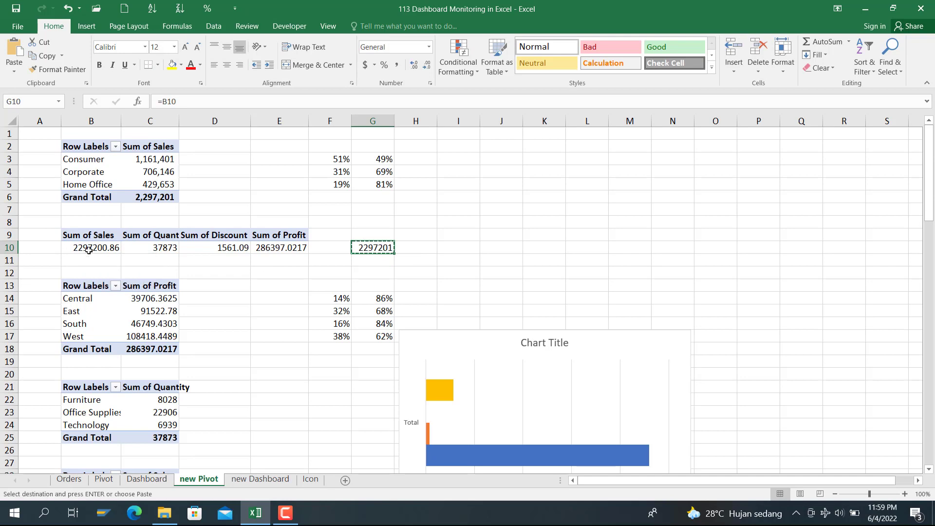
key("Right")
key("Right")
key("Left")
key("shift+Right")
key("shift+Right")
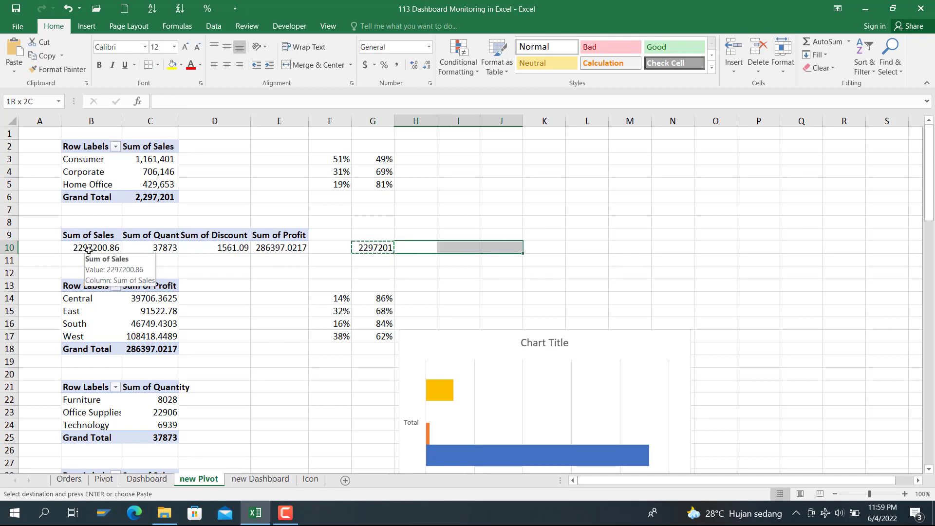
key("ctrl+v")
key("Left")
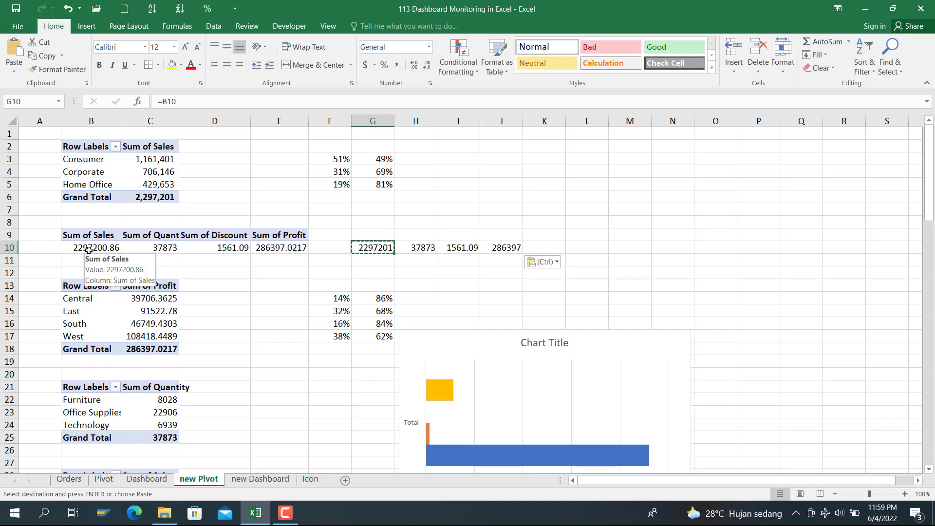
Step: Replace the pivot chart with a 2-D clustered bar chart of the linked totals in G10:J10, placed below them
left_click(449, 339)
key("Delete")
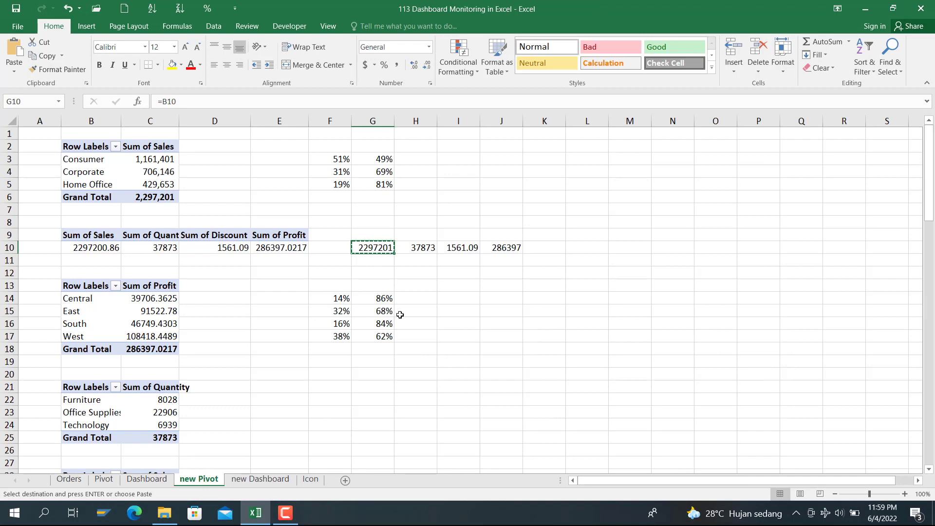
left_click(86, 25)
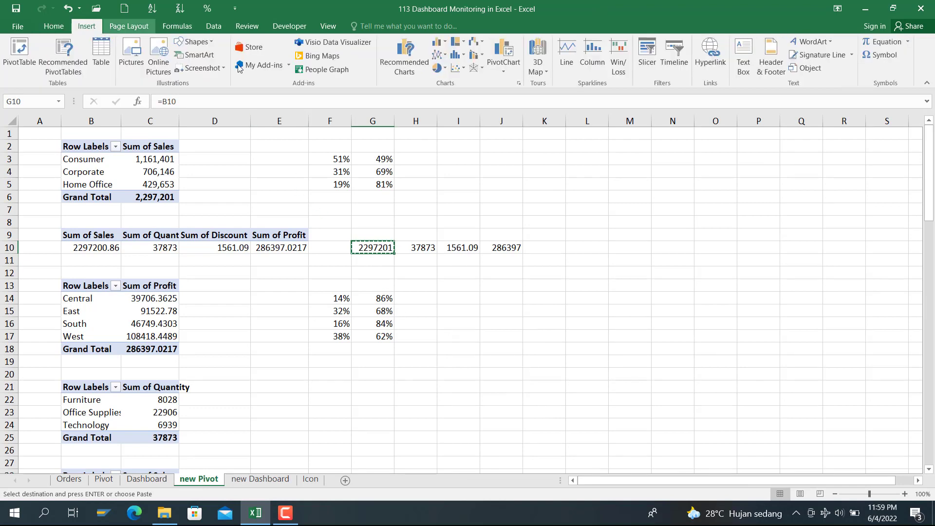
left_click(440, 47)
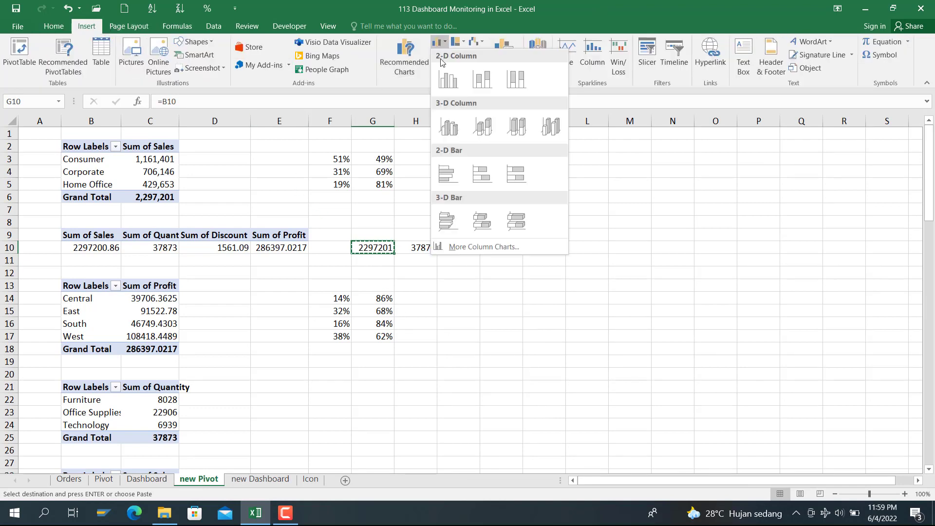
left_click(448, 168)
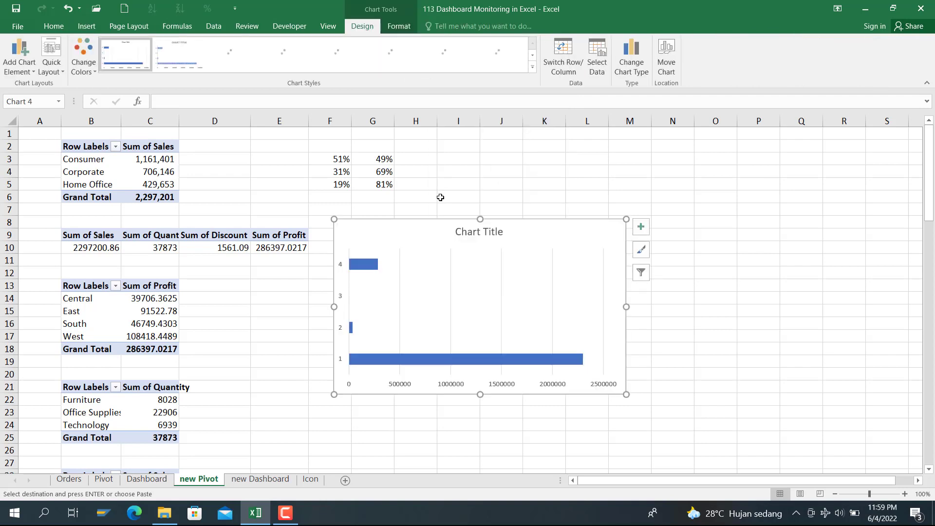
left_click_drag(526, 223, 531, 318)
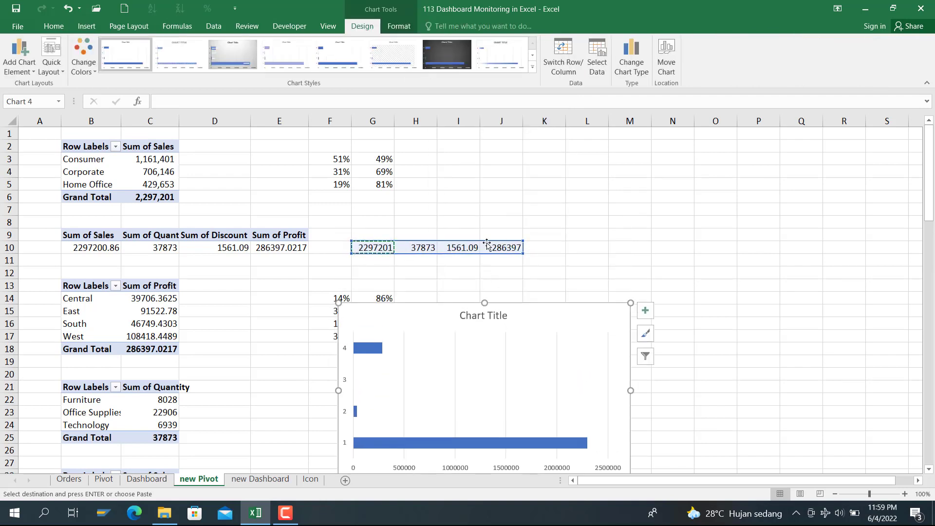
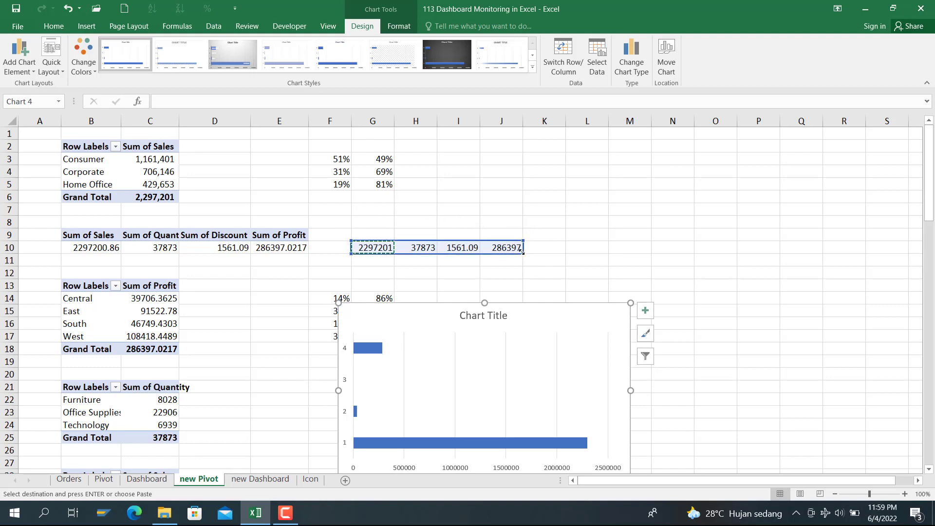
Step: Shrink the bar chart's data range to cell G10 only and delete the chart title
key("Escape")
left_click(393, 250)
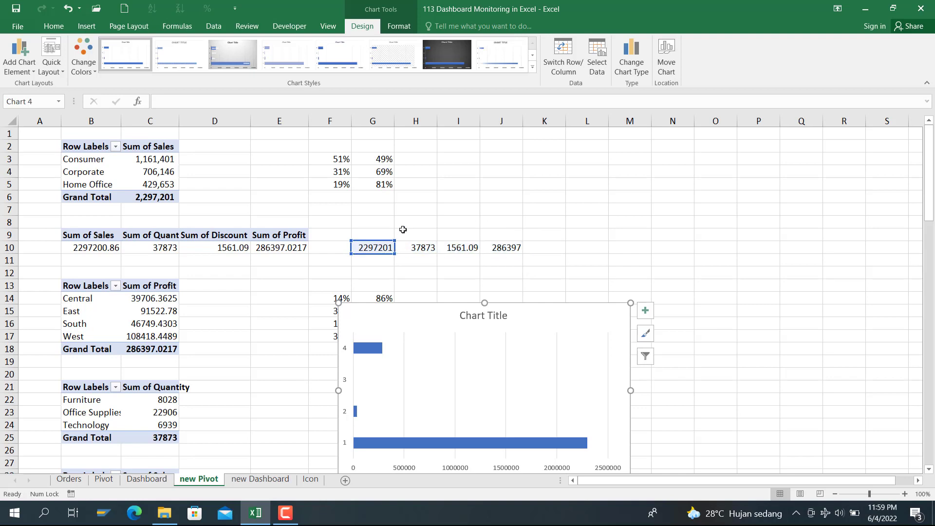
left_click(466, 314)
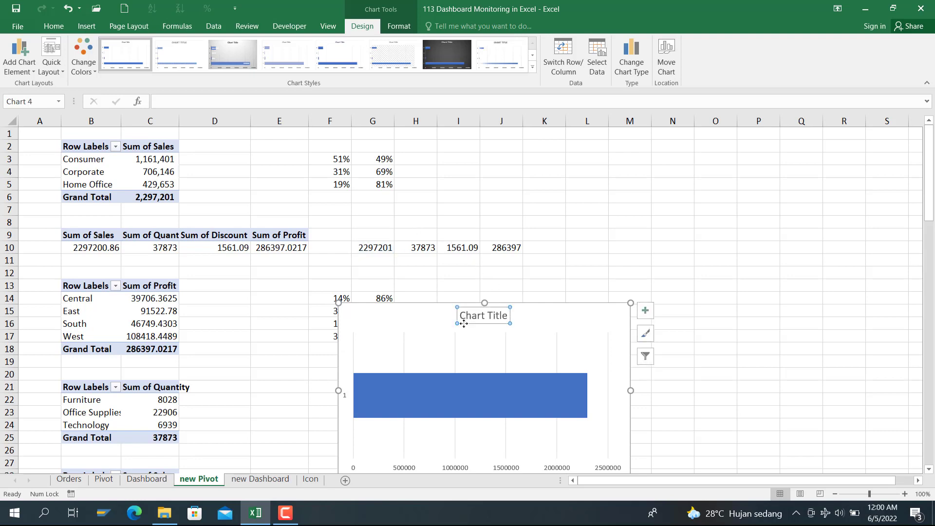
right_click(465, 320)
left_click(494, 333)
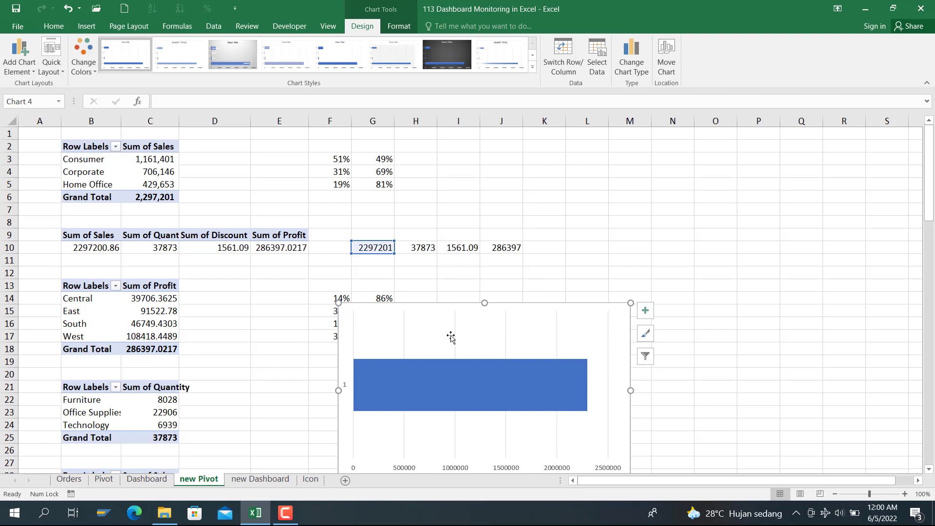
Step: Delete the horizontal value axis and the vertical category axis from the bar chart
scroll(443, 435, "down", 1)
left_click(444, 430)
right_click(444, 431)
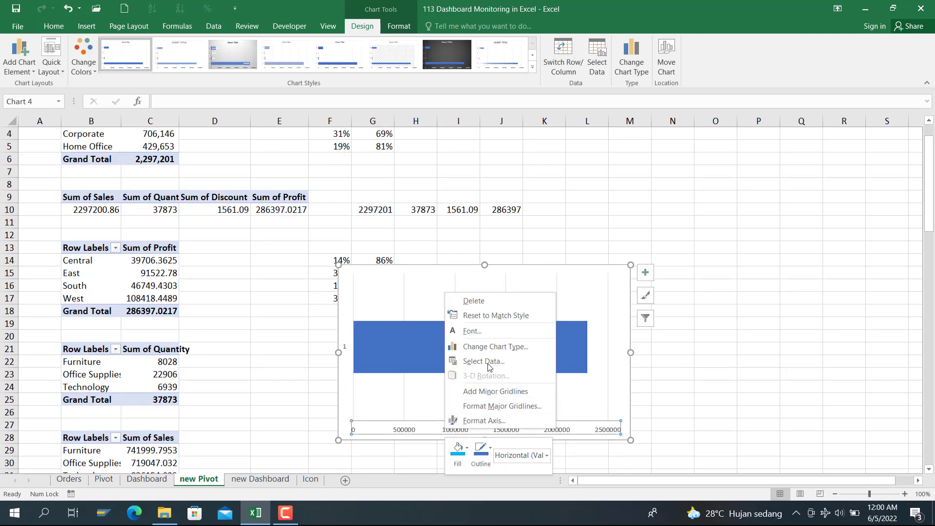
left_click(472, 301)
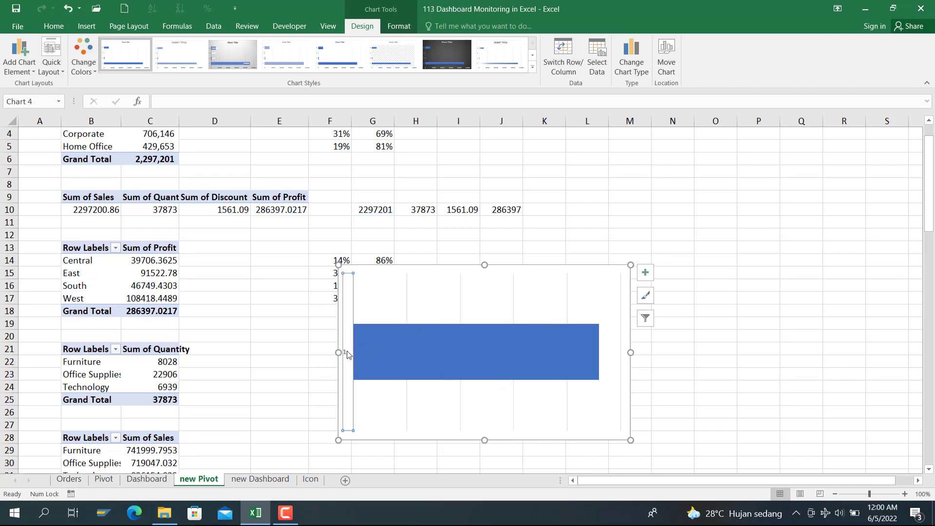
right_click(348, 353)
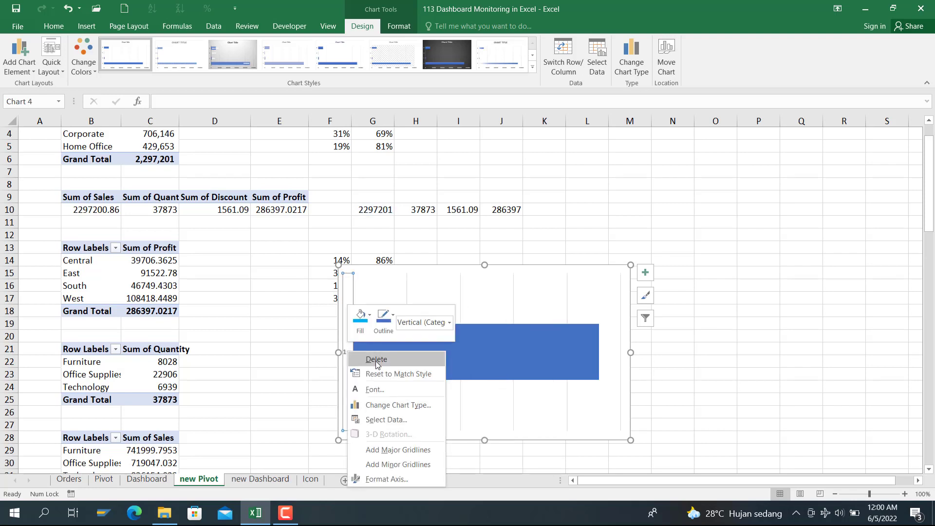
left_click(376, 361)
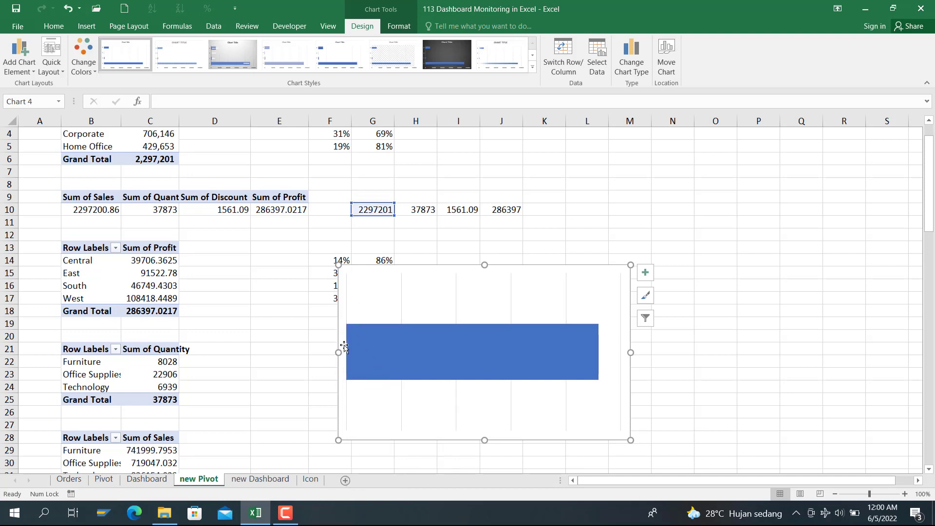
Step: Set the gap width of the bar chart's data series to 0%
left_click(432, 346)
right_click(433, 346)
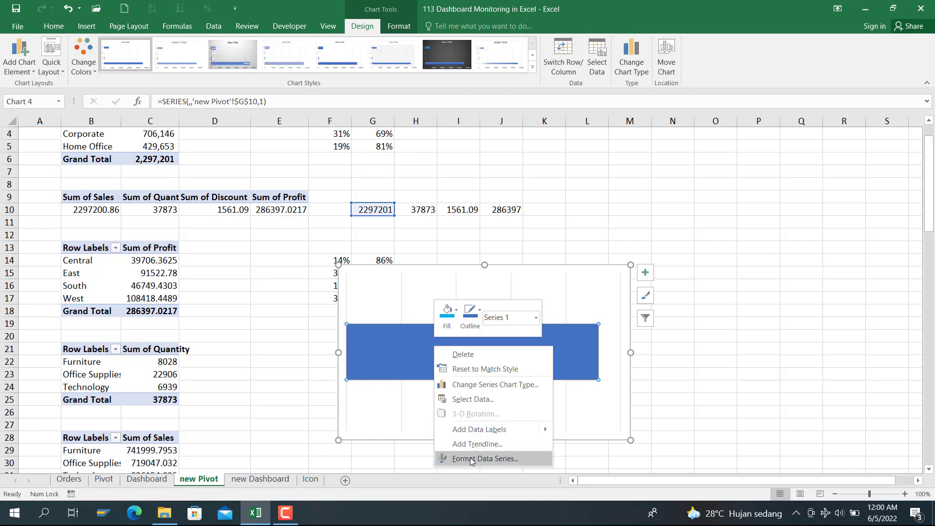
left_click(471, 460)
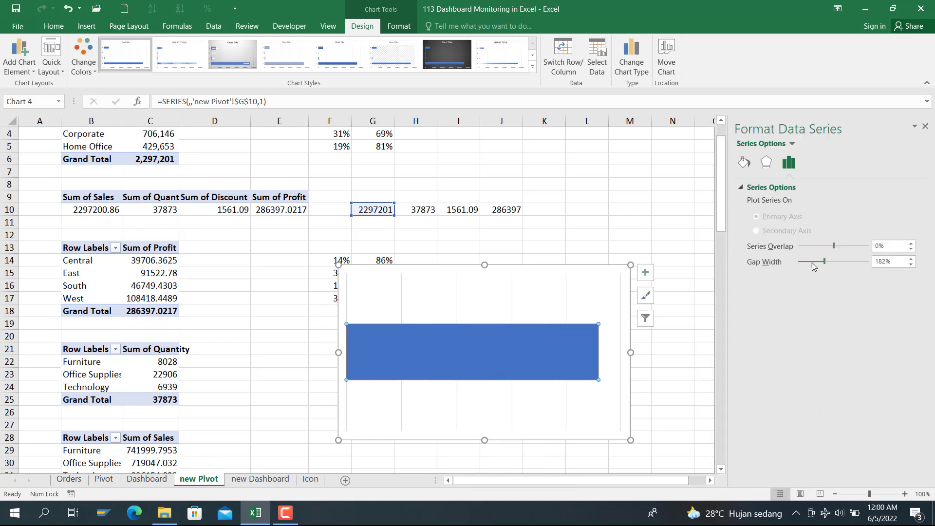
left_click_drag(824, 263, 796, 269)
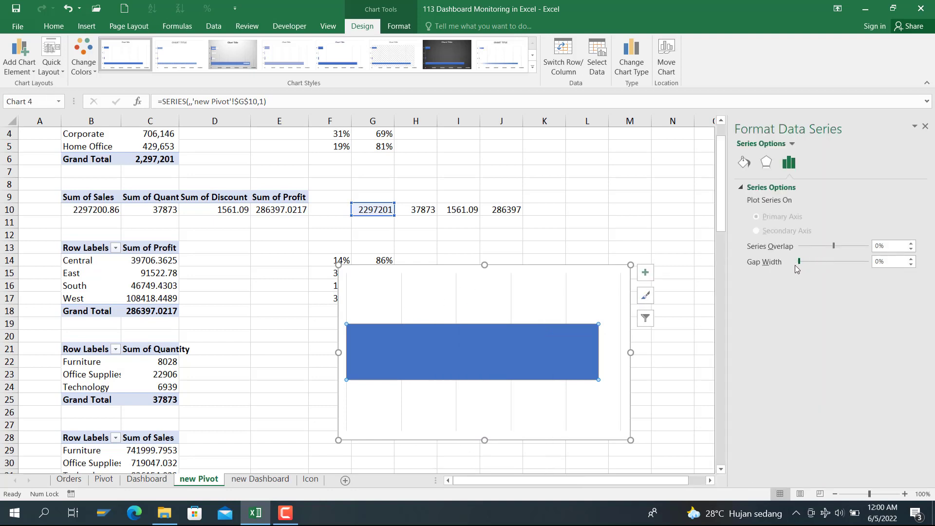
left_click(546, 222)
Step: Shrink the bar chart to a small strip about two rows high and under four columns wide, below the linked totals
left_click(620, 309)
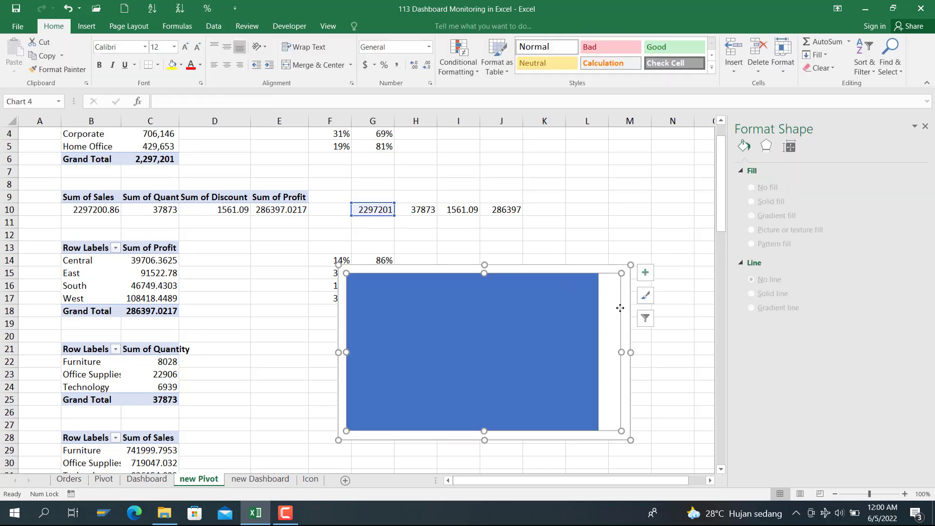
left_click(627, 352)
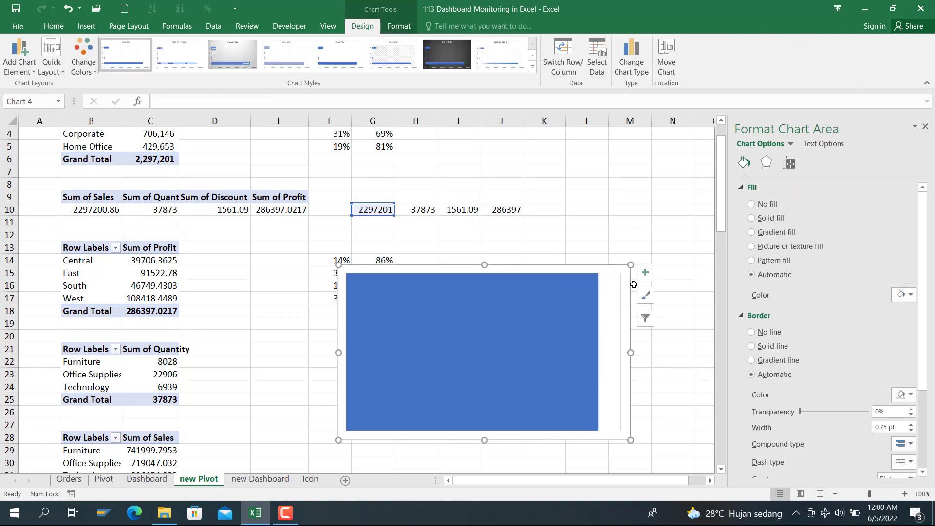
left_click_drag(630, 267, 491, 424)
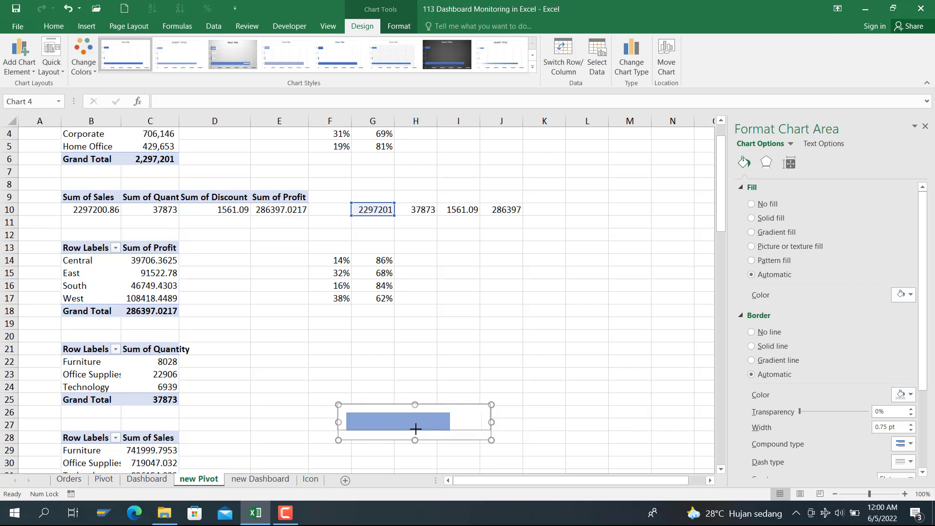
left_click_drag(416, 429, 415, 428)
left_click(443, 417)
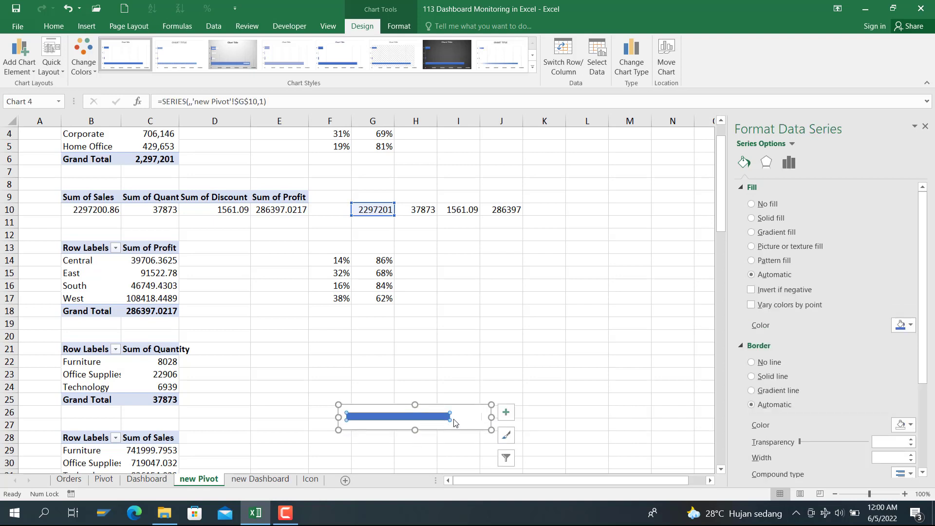
Step: Stretch the plot area of the bar chart to fill the whole chart area
left_click(463, 417)
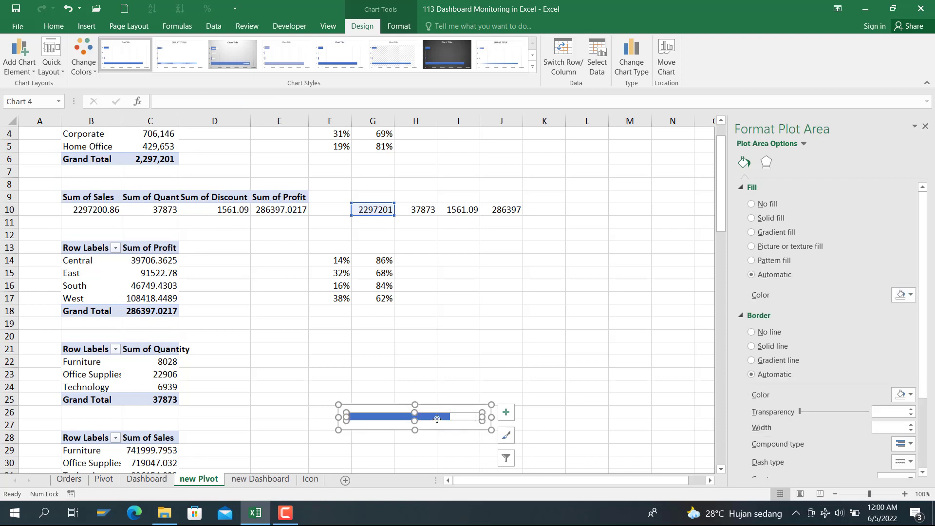
left_click_drag(415, 421, 415, 404)
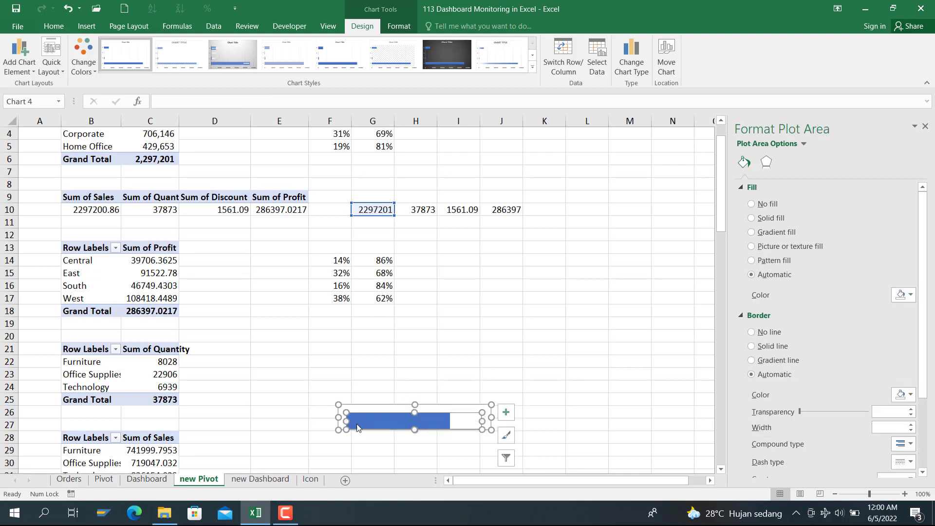
left_click_drag(340, 418, 338, 417)
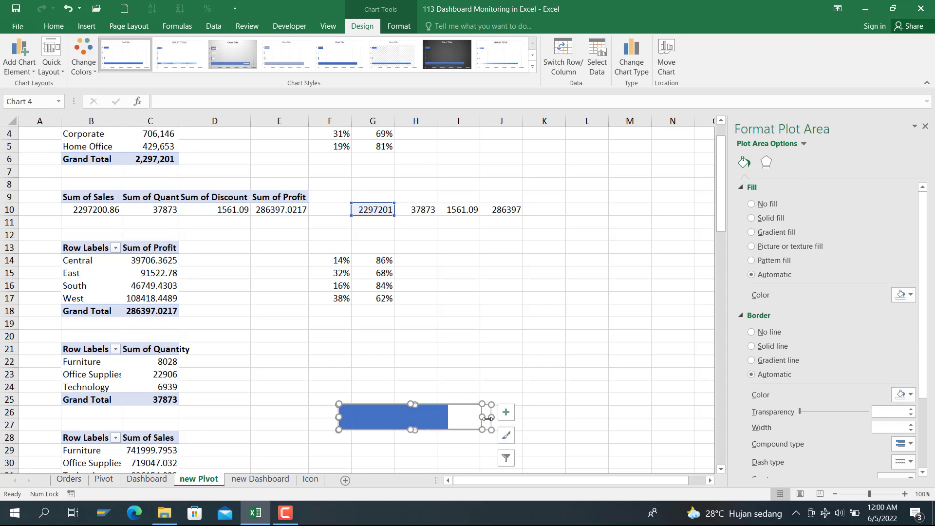
left_click_drag(485, 417, 491, 417)
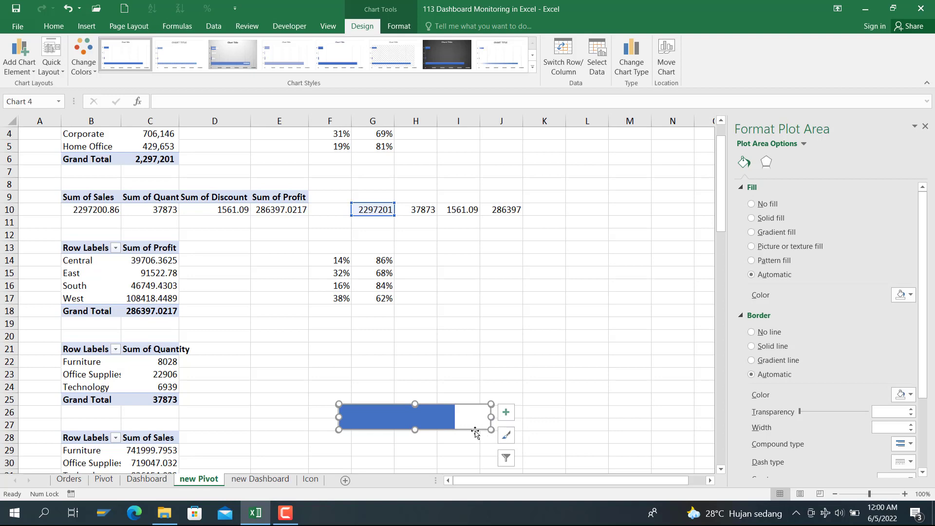
Step: Shrink the bar chart to about one row high and move it up beside the region profit percentages
left_click(476, 432)
left_click_drag(491, 430, 474, 418)
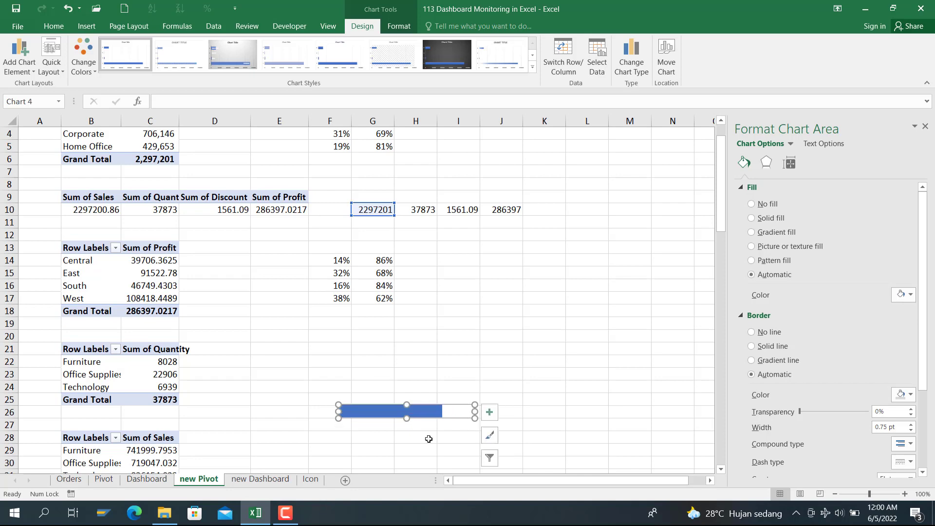
left_click(428, 439)
left_click(461, 412)
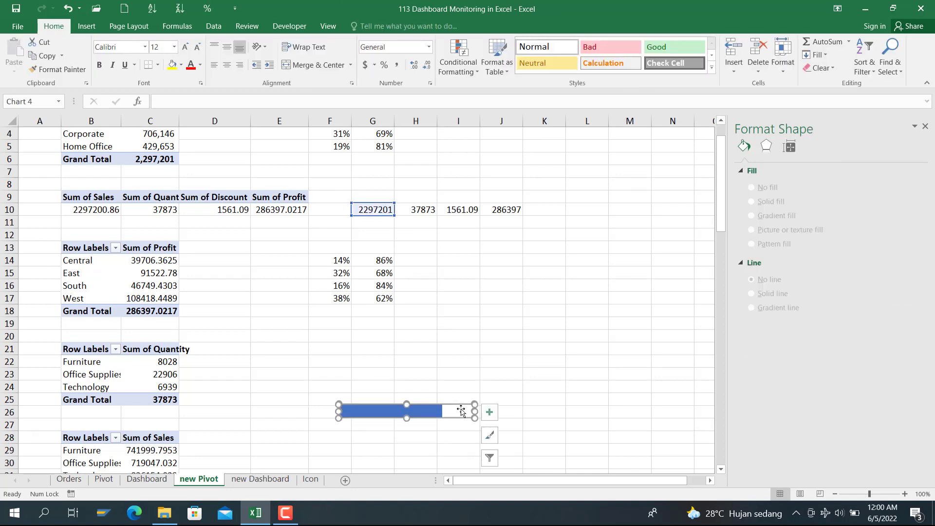
left_click(461, 438)
left_click(460, 413)
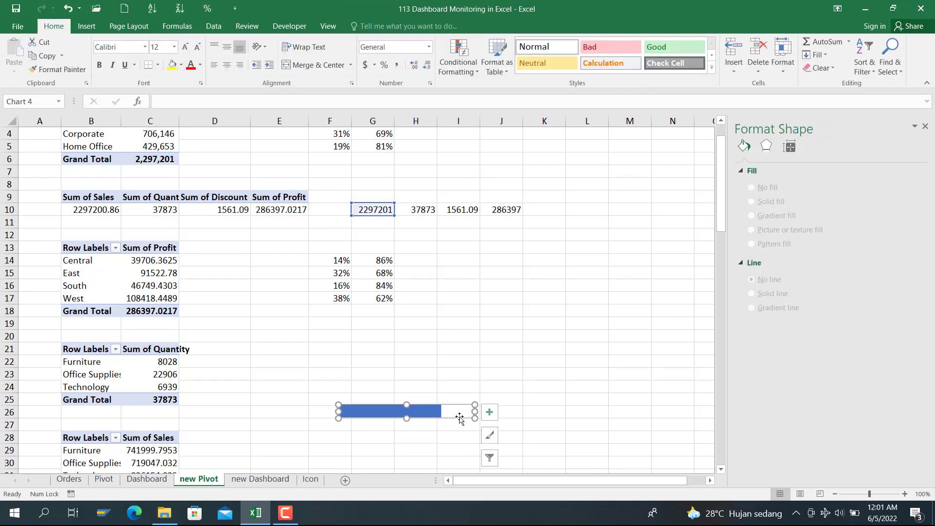
mouse_move(460, 413)
left_mouse_down()
mouse_move(499, 359)
mouse_move(513, 304)
left_mouse_up()
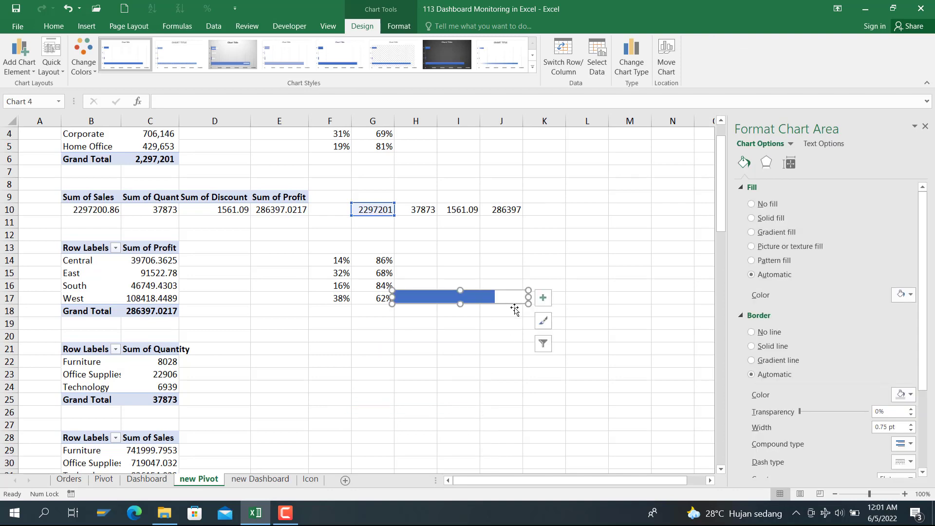
Step: Cut the bar chart and paste it on the new Dashboard sheet, placing it around row 20 beneath the Total chart
key("ctrl+v")
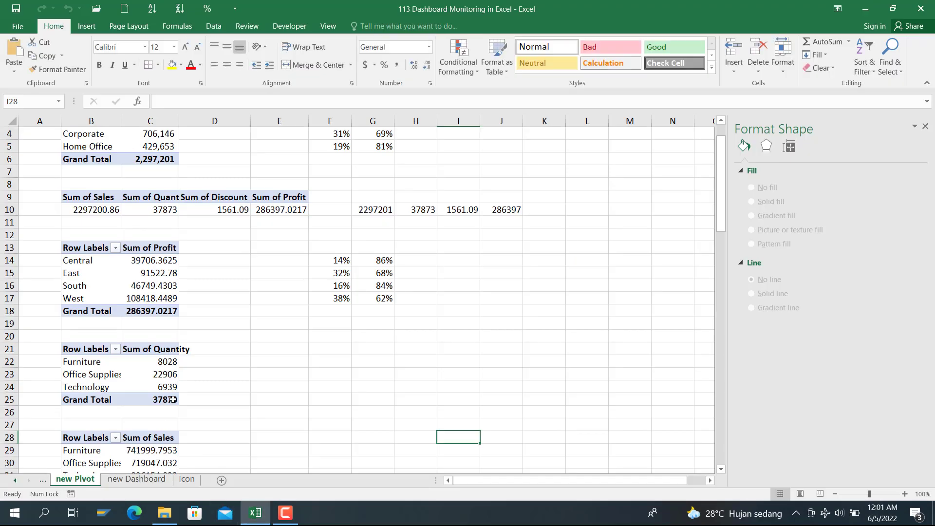
left_click(128, 480)
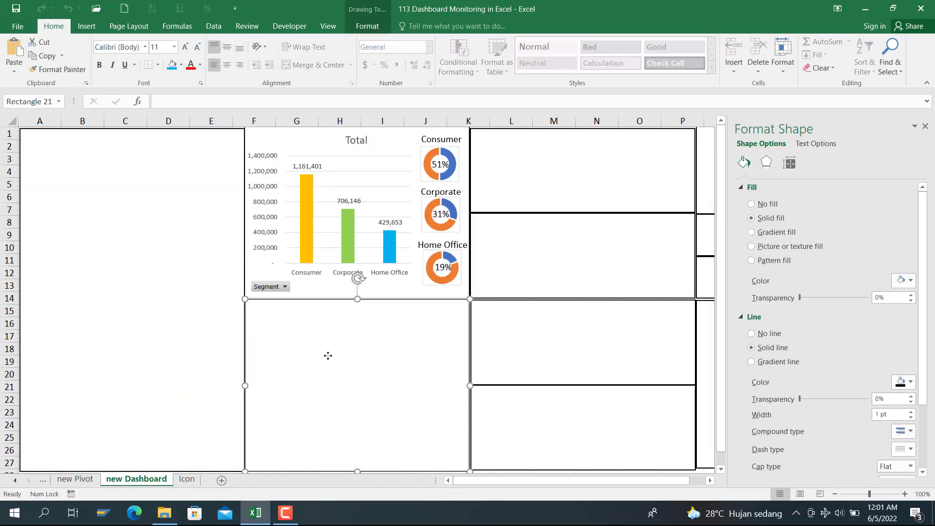
key("ctrl+v")
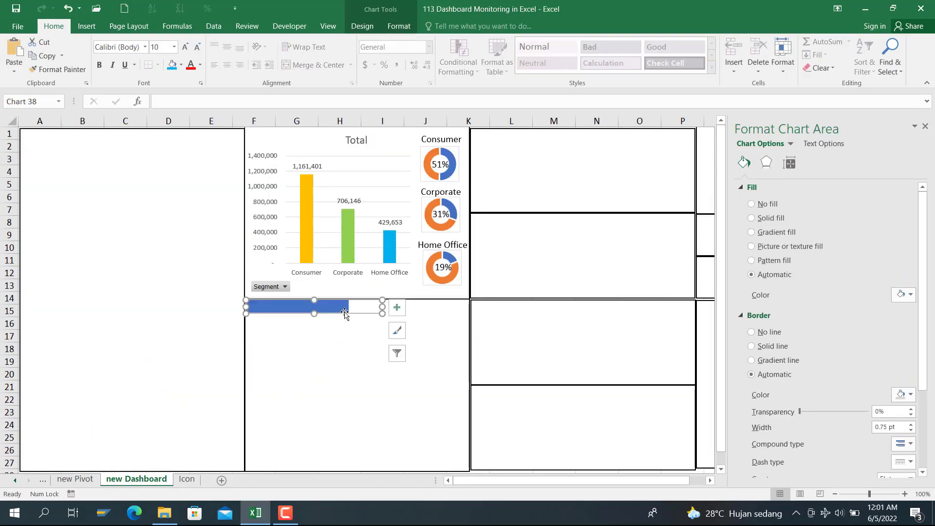
mouse_move(345, 313)
left_mouse_down()
mouse_move(359, 380)
mouse_move(352, 392)
mouse_move(357, 379)
left_mouse_up()
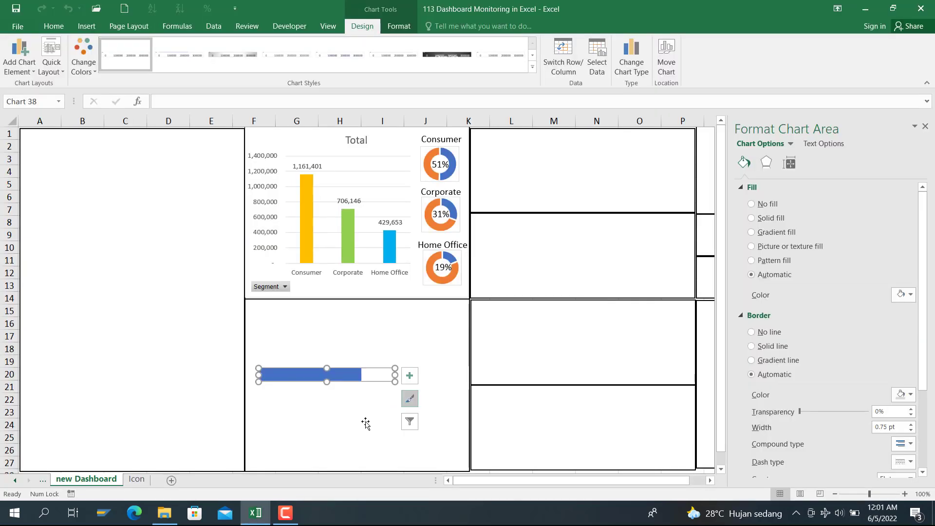
Step: Paste three more copies of the bar chart into the adjacent panel starting at row 15 and close the formatting pane
left_click(366, 424)
left_click(510, 345)
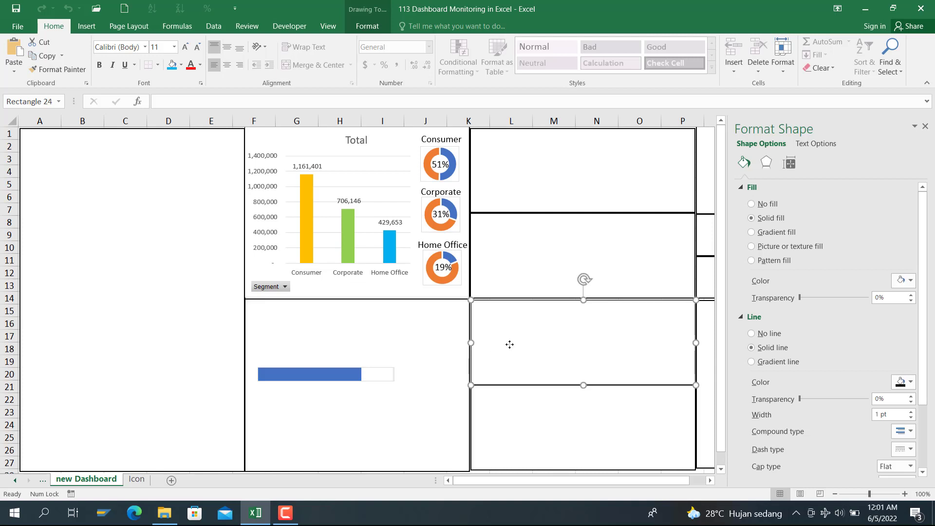
key("ctrl+v")
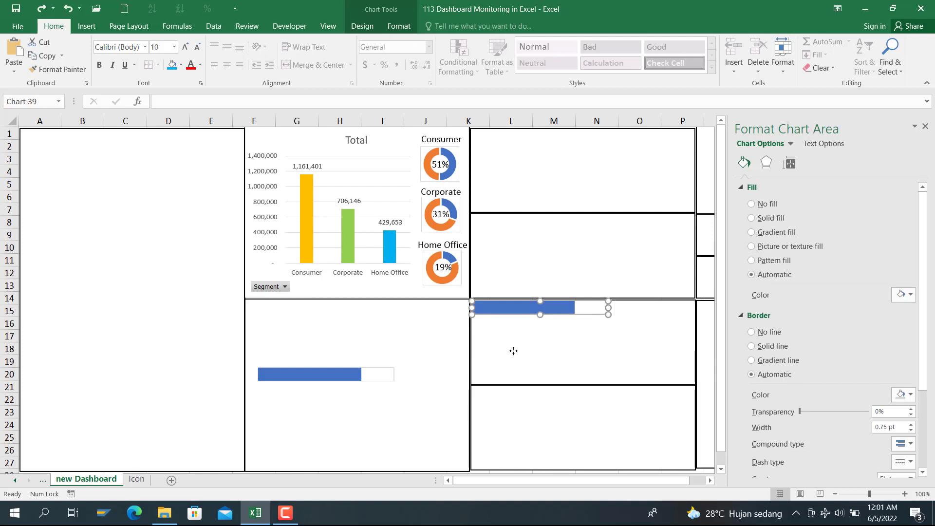
left_click(511, 348)
key("ctrl+v")
left_click(521, 370)
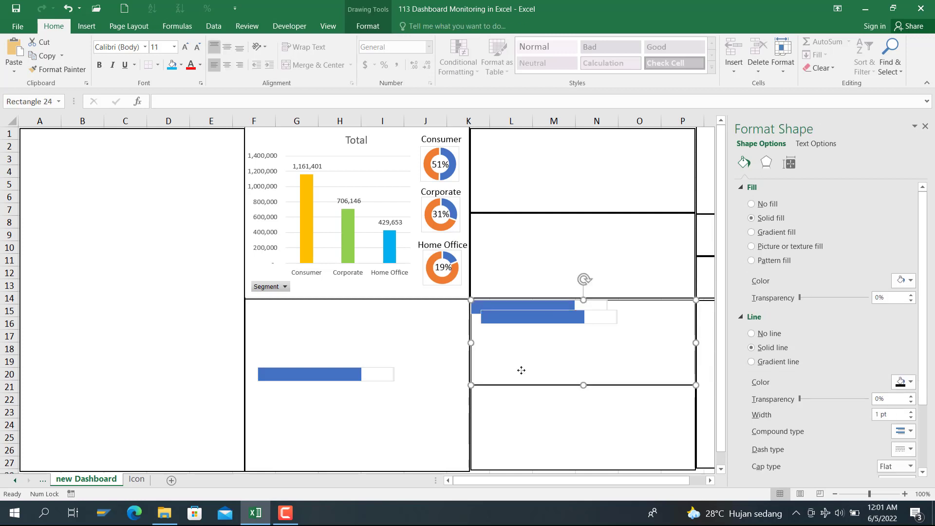
key("ctrl+v")
left_click(492, 365)
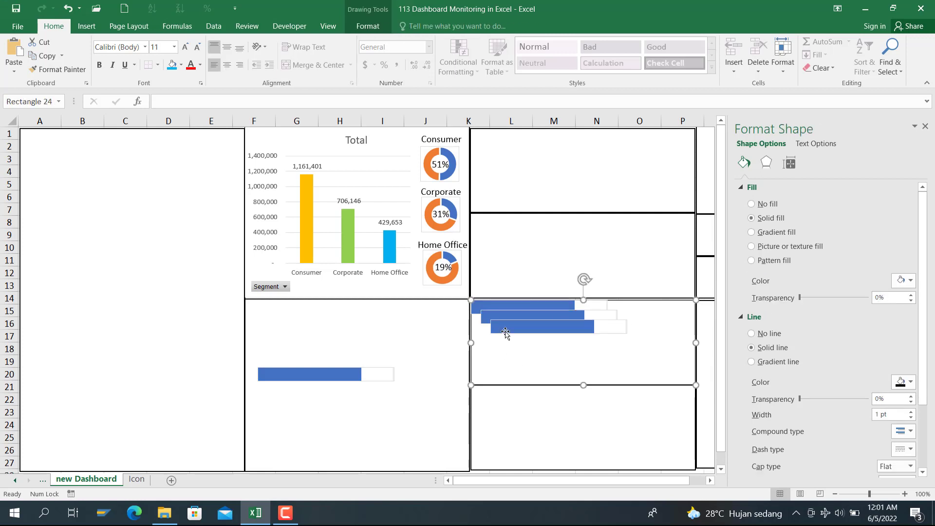
left_click(505, 335)
left_click(505, 335)
left_click(399, 395)
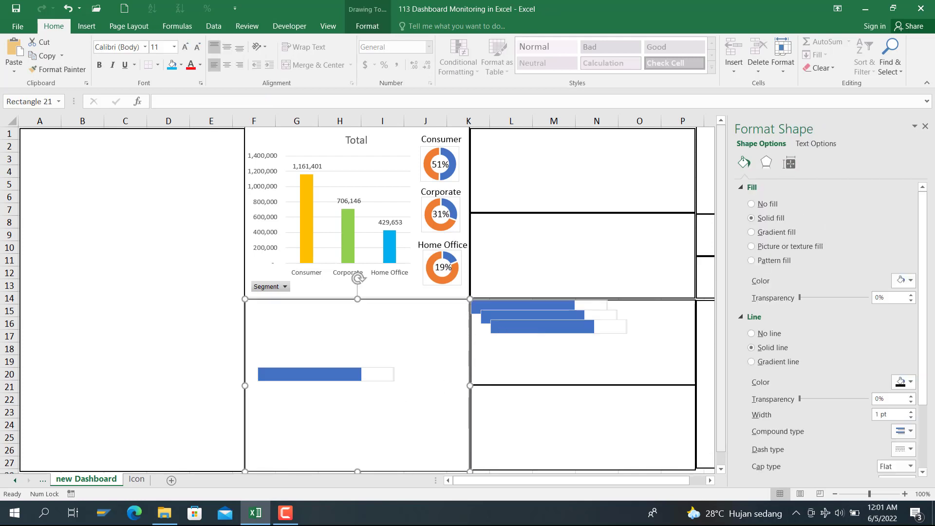
left_click(925, 127)
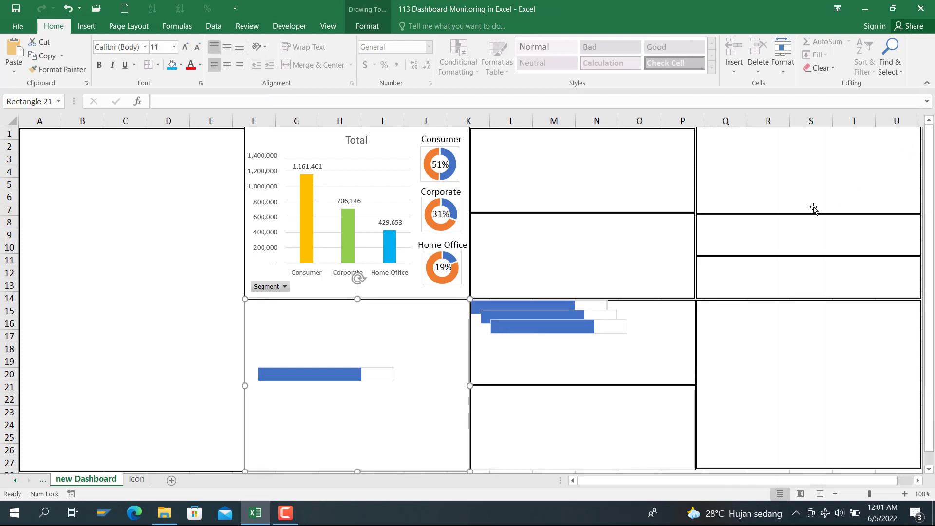
left_click(558, 336)
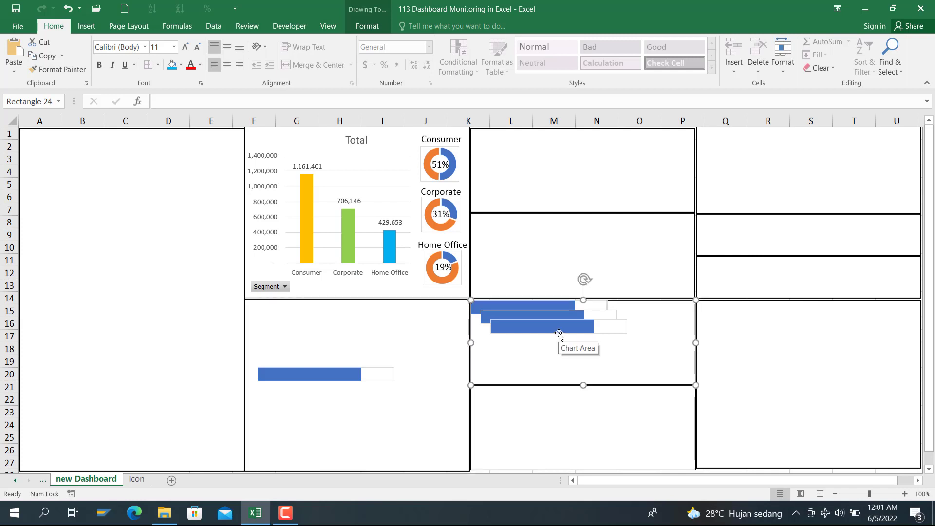
left_click(558, 335)
left_click_drag(446, 406, 448, 405)
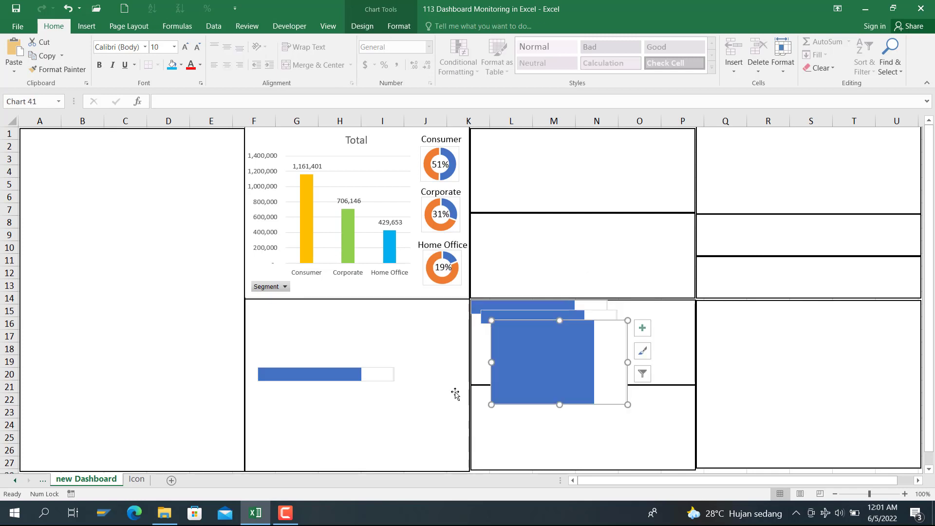
key("ctrl+z")
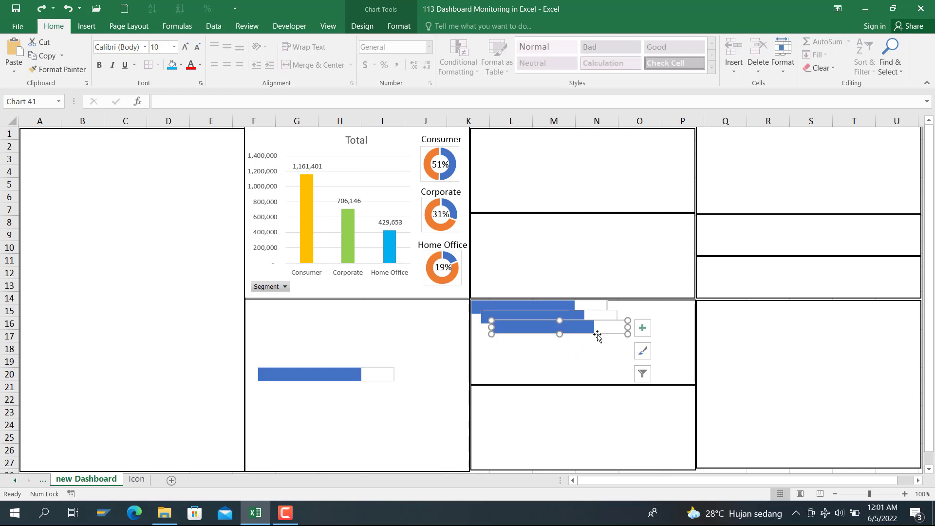
Step: Stack two of the bar chart copies below the first one, around rows 23 and 26, aligned with its edges
left_click_drag(611, 325, 379, 405)
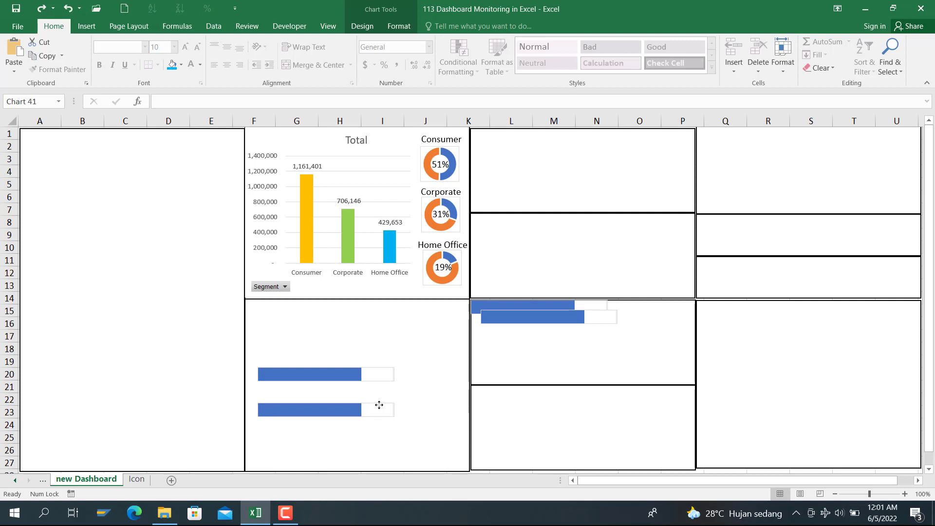
left_click(547, 323)
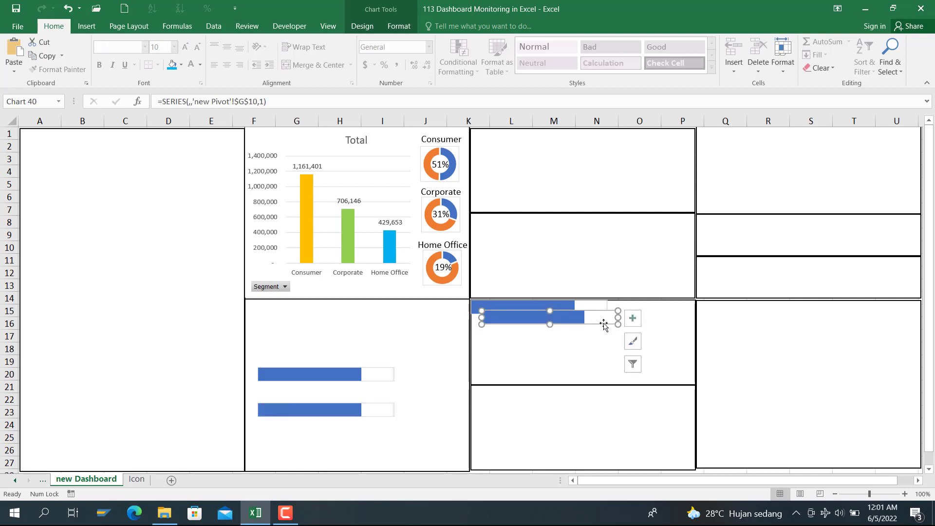
left_click_drag(604, 324, 379, 452)
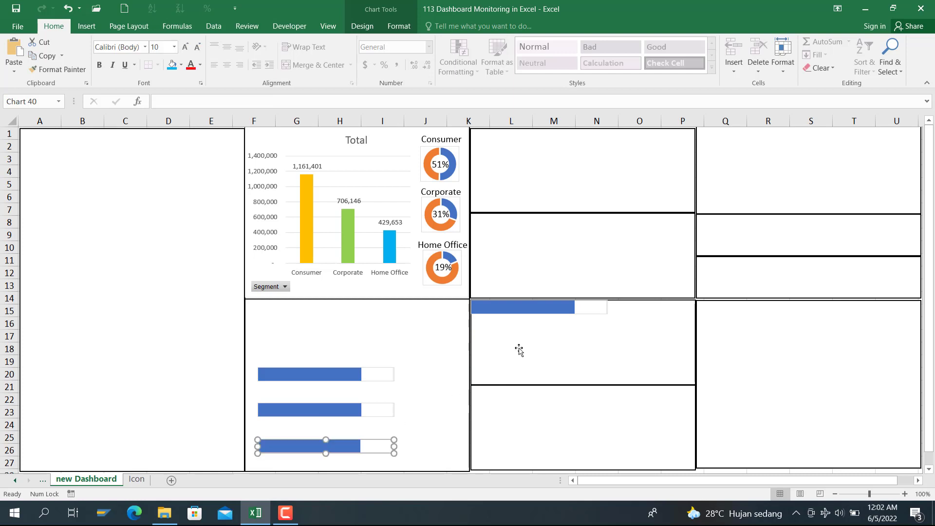
Step: Move the remaining bar chart copy above the other three, around row 17, aligned with their edges
left_click(558, 316)
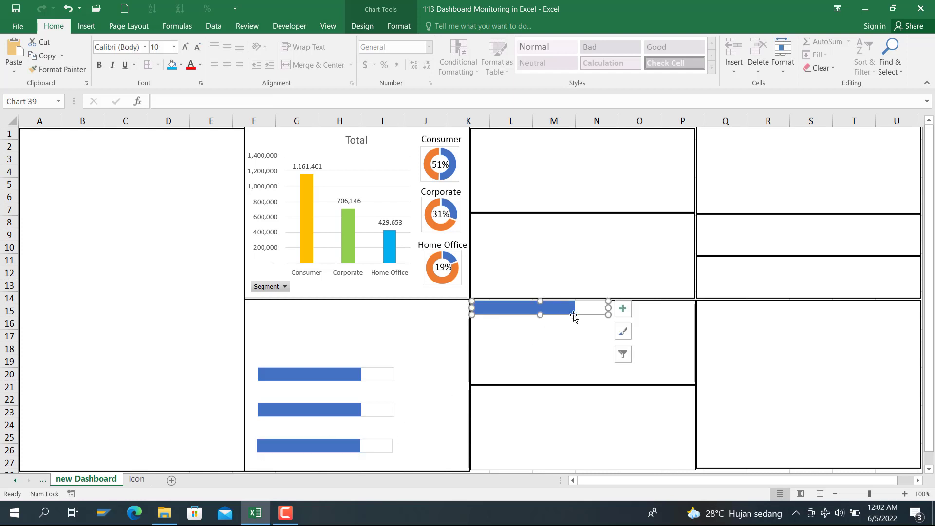
left_click_drag(570, 316, 355, 348)
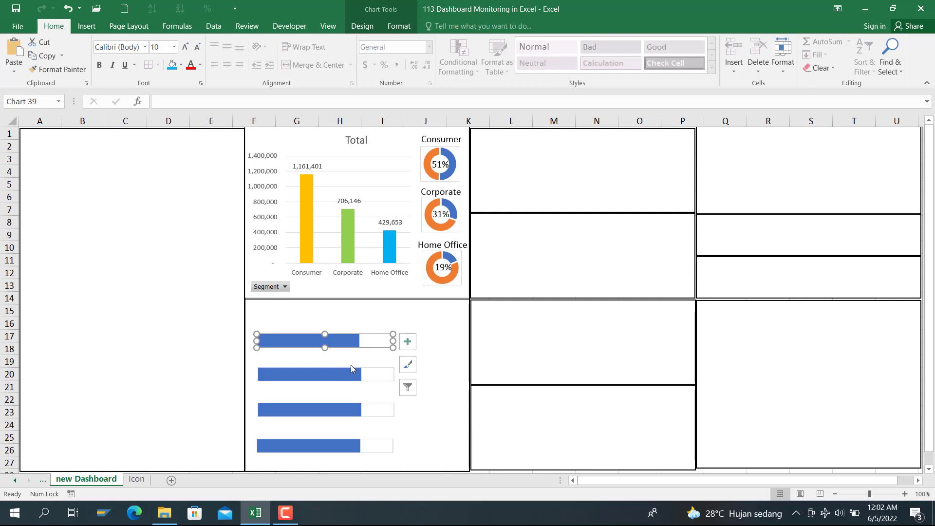
left_click(454, 396)
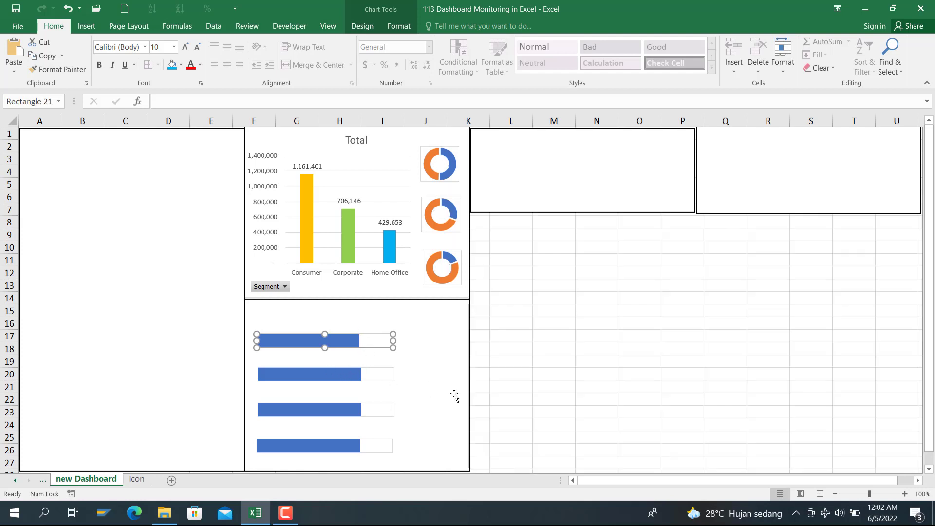
left_click(393, 344)
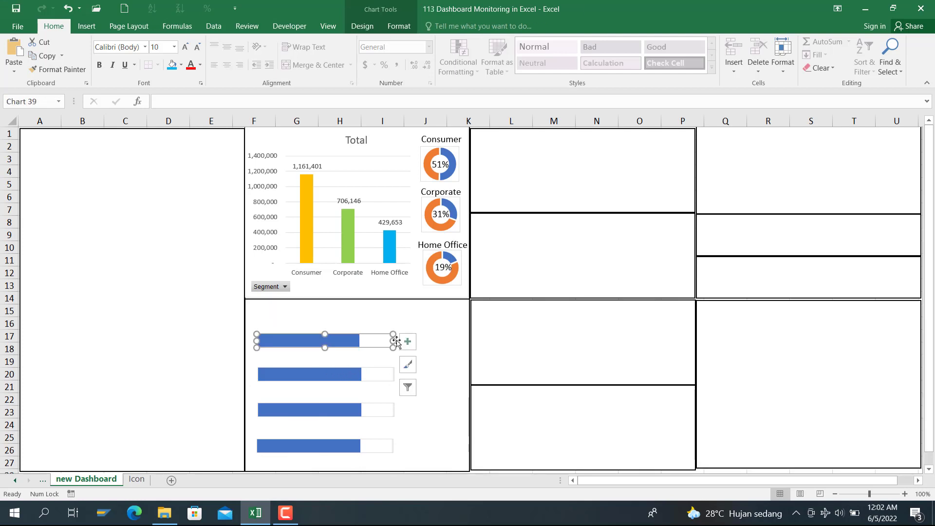
left_click(397, 340)
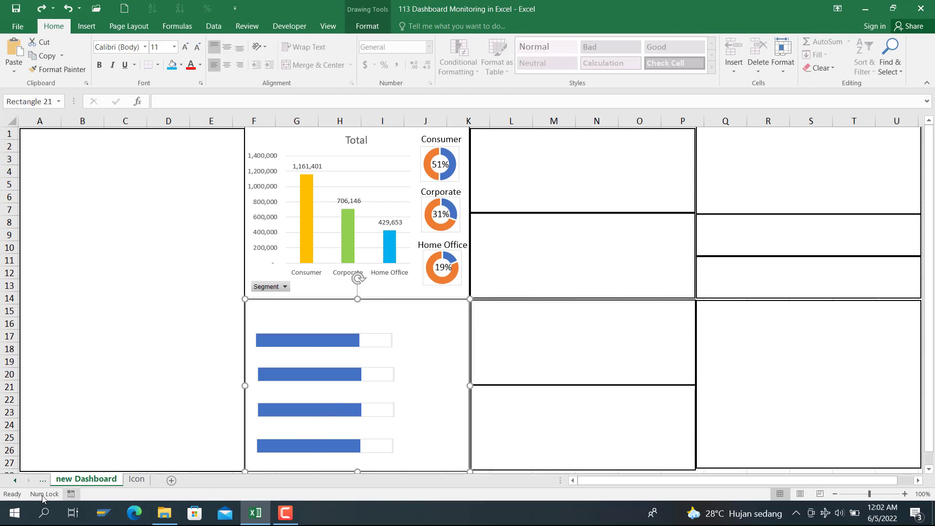
Step: Narrow the panel behind the bar charts to about half its width and paste a copy of it beside it
left_click(16, 480)
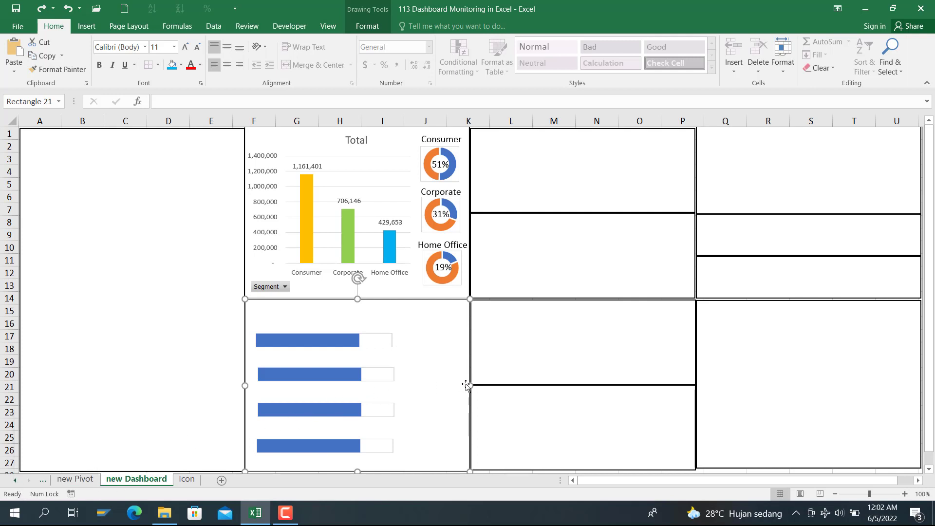
left_click_drag(469, 385, 359, 382)
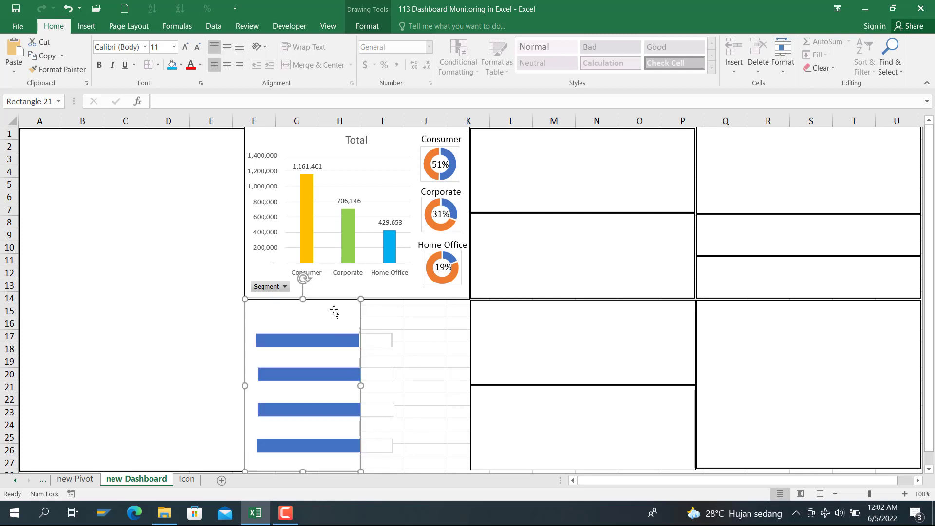
left_click(412, 317)
key("ctrl+v")
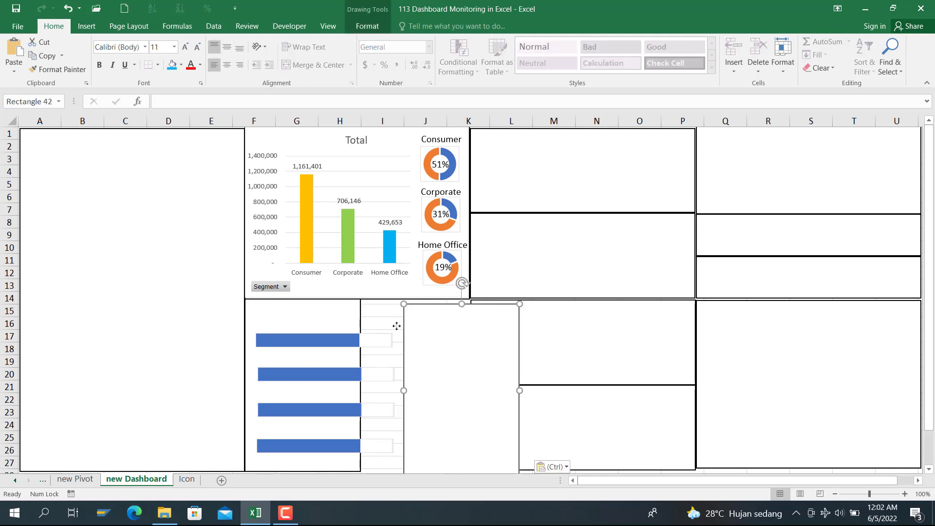
left_click_drag(396, 326, 356, 311)
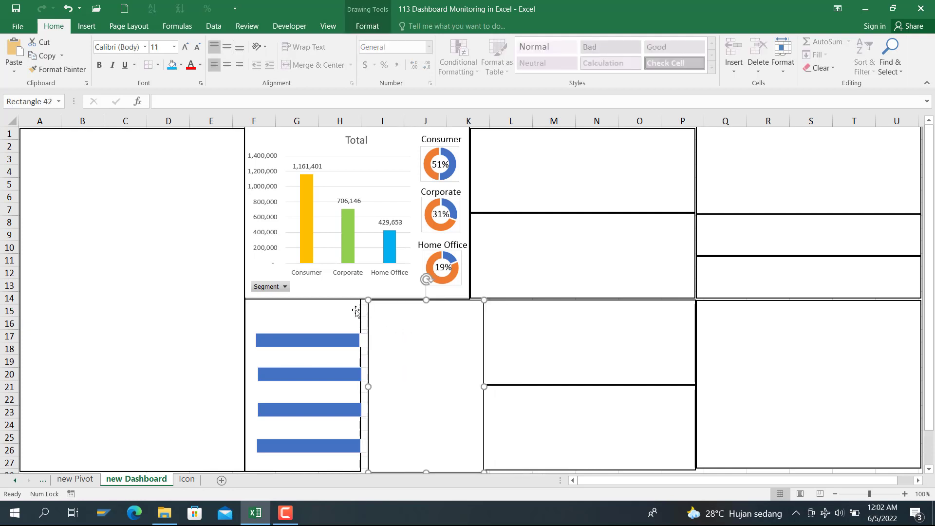
Step: Resize the two half-width panels together and move the copy so they sit edge to edge beneath the Total chart
left_click(336, 314)
left_click(468, 378, "ctrl")
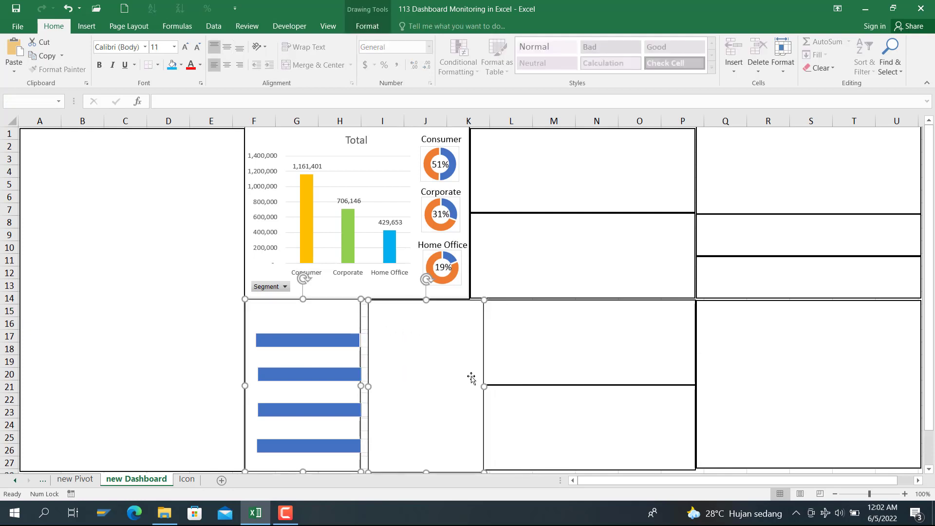
left_click_drag(485, 386, 476, 386)
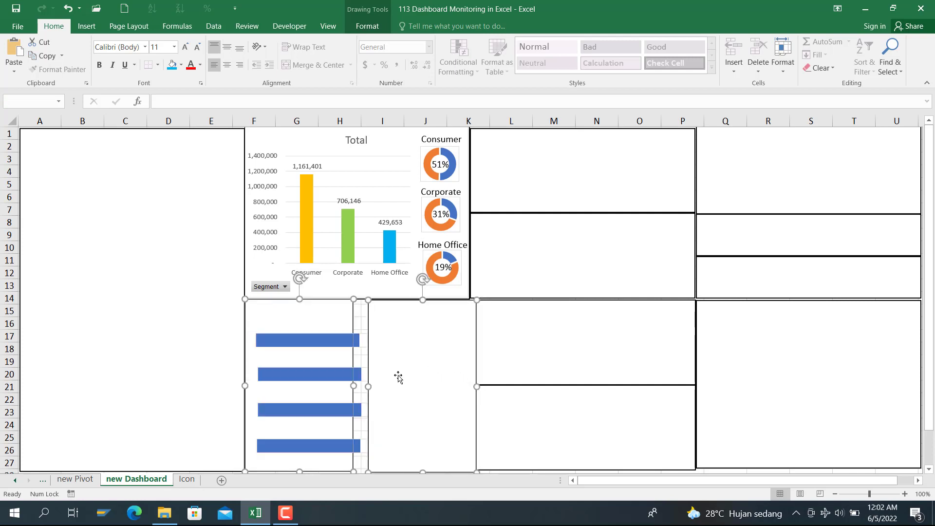
left_click(185, 360)
left_click_drag(412, 354, 405, 353)
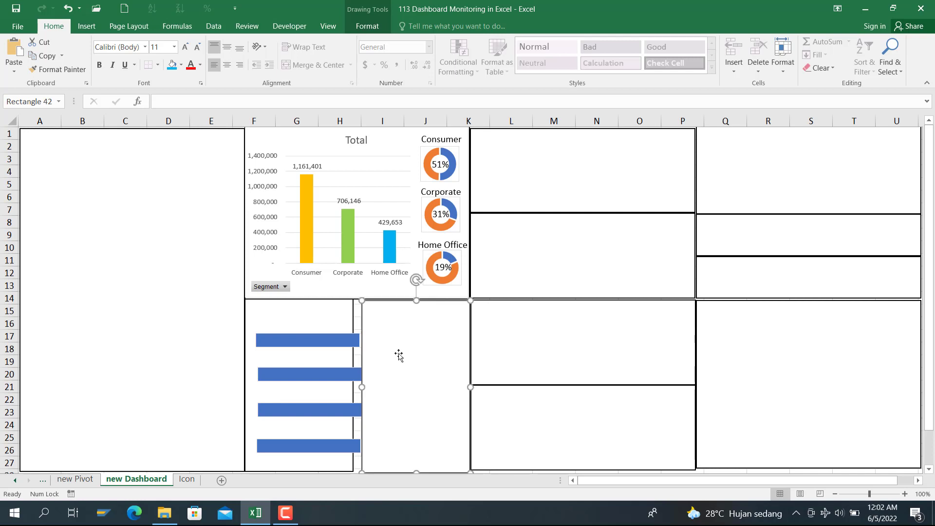
left_click(315, 326, "ctrl")
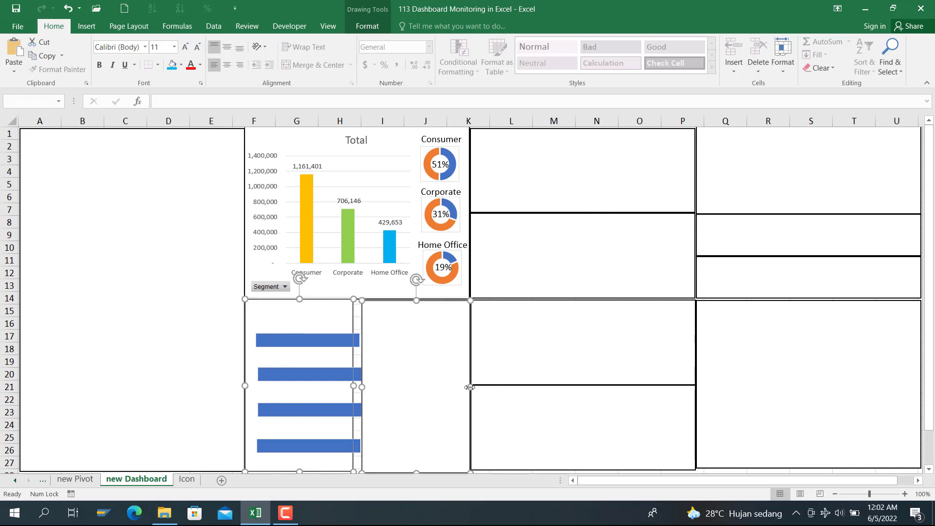
left_click_drag(471, 387, 474, 385)
left_click(550, 347)
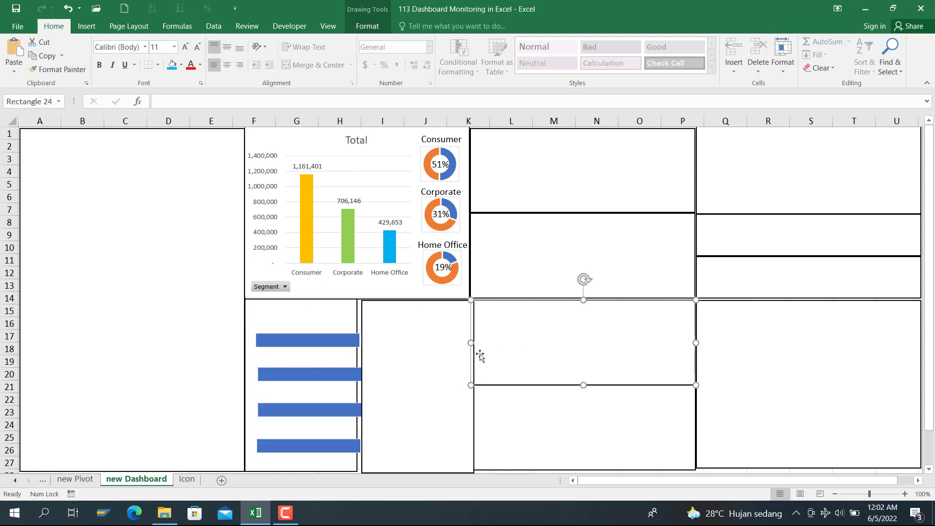
left_click_drag(428, 354, 355, 344)
Step: Resize the upper two bar charts to span the full width of the narrowed panel
left_click(308, 345)
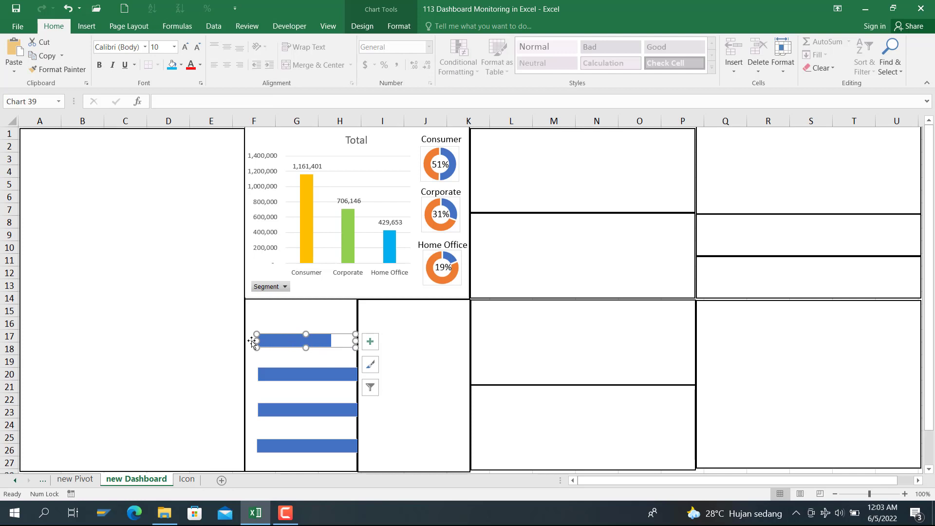
left_click_drag(257, 340, 247, 341)
left_click(288, 381)
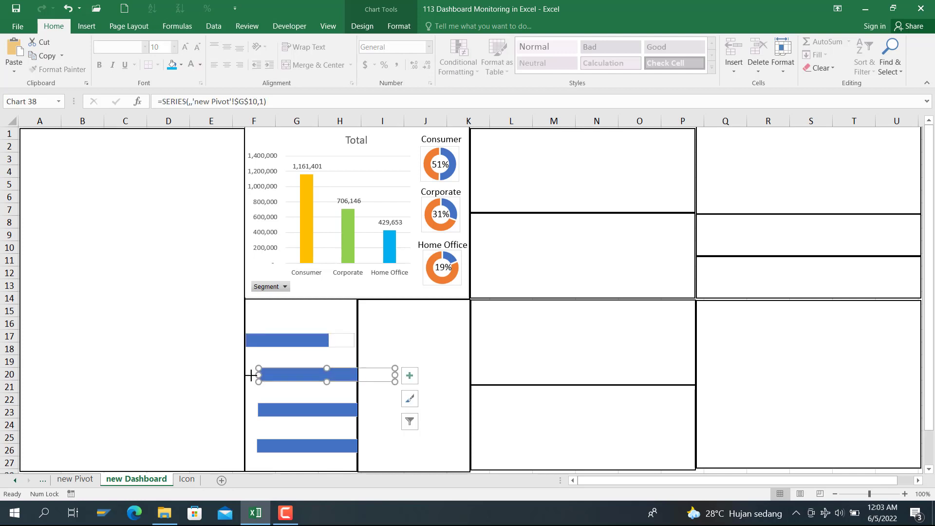
left_click_drag(257, 375, 246, 375)
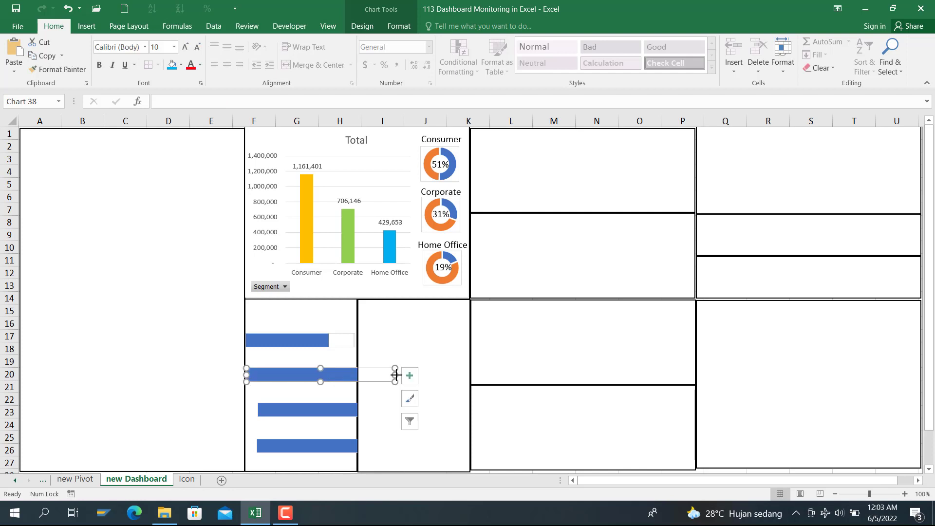
left_click_drag(395, 375, 351, 381)
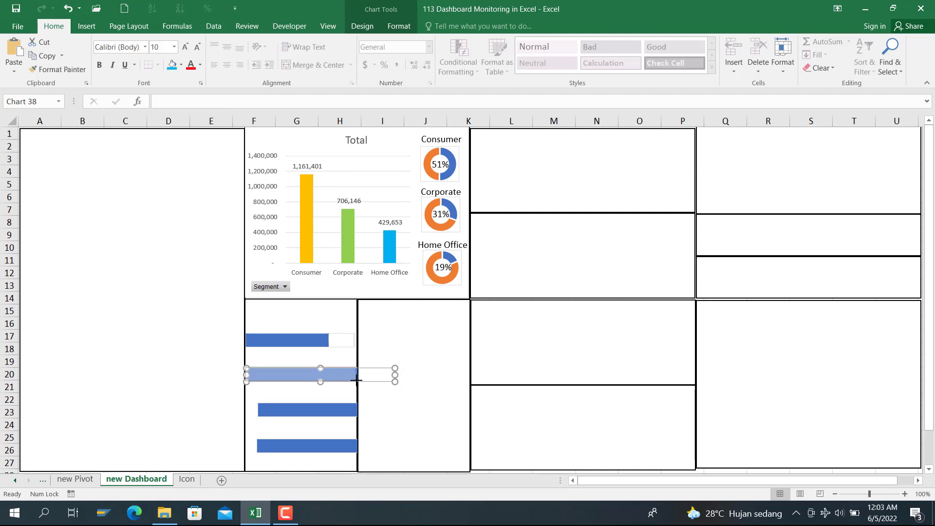
left_click_drag(356, 379, 357, 379)
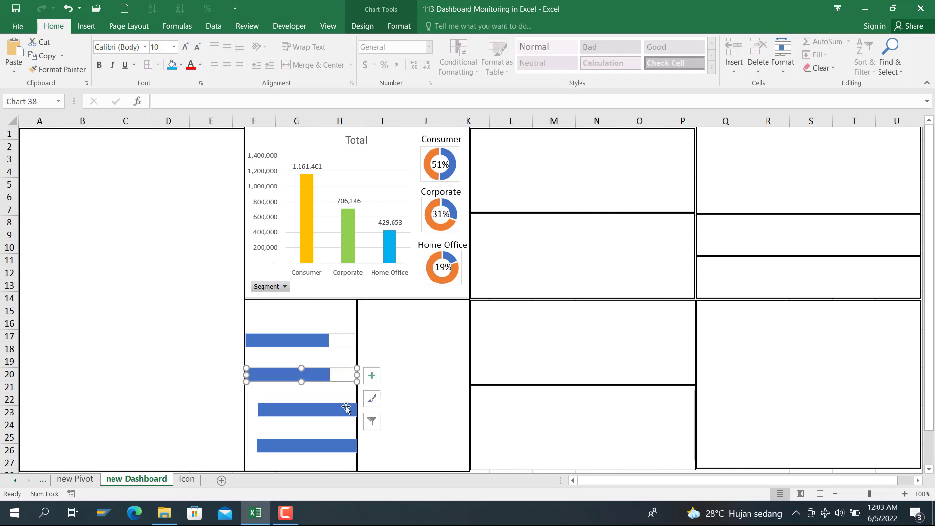
Step: Resize the lower two bar charts to span the full width of the narrowed panel
left_click(292, 417)
left_click_drag(261, 412, 246, 414)
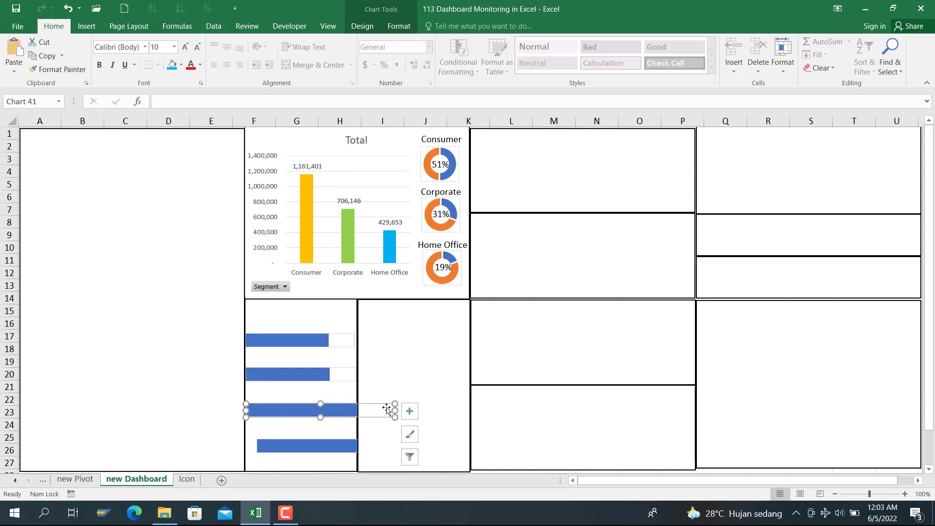
left_click_drag(395, 410, 356, 415)
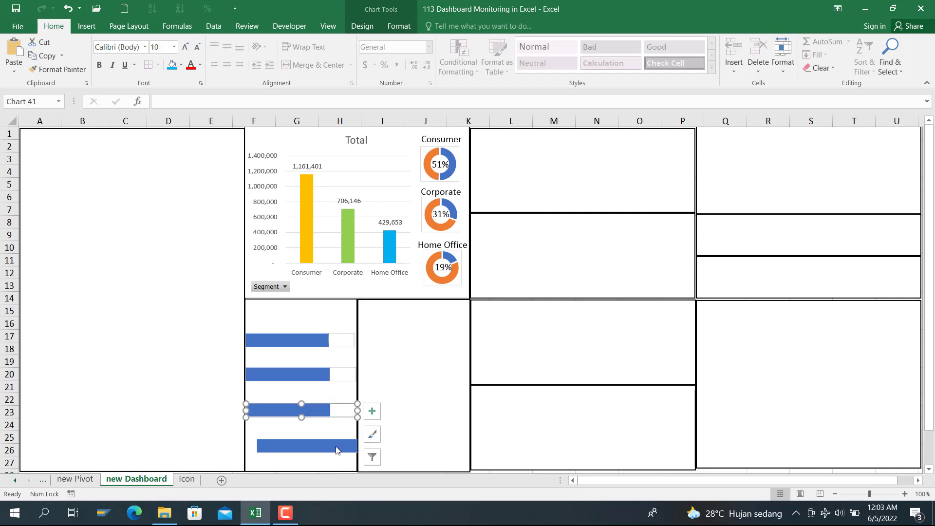
left_click(299, 445)
left_click(263, 446)
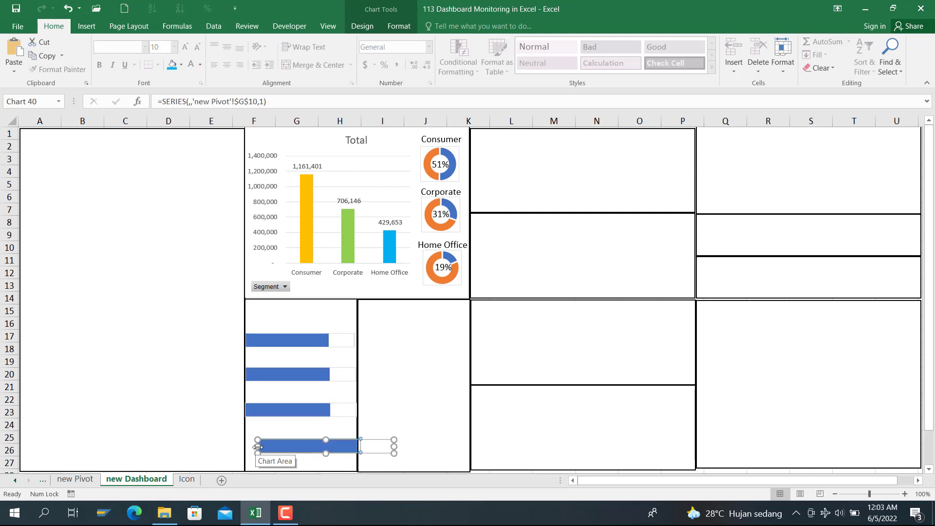
left_click_drag(258, 447, 247, 447)
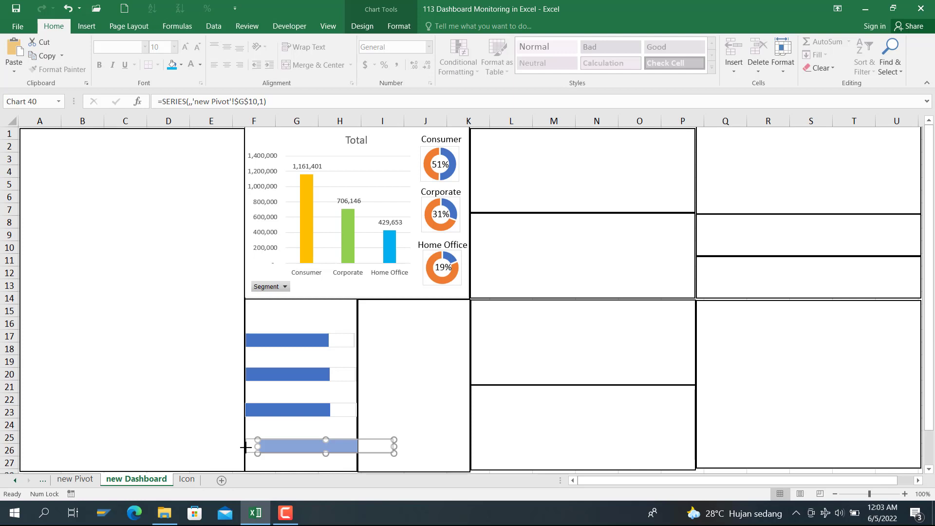
left_click_drag(245, 447, 246, 447)
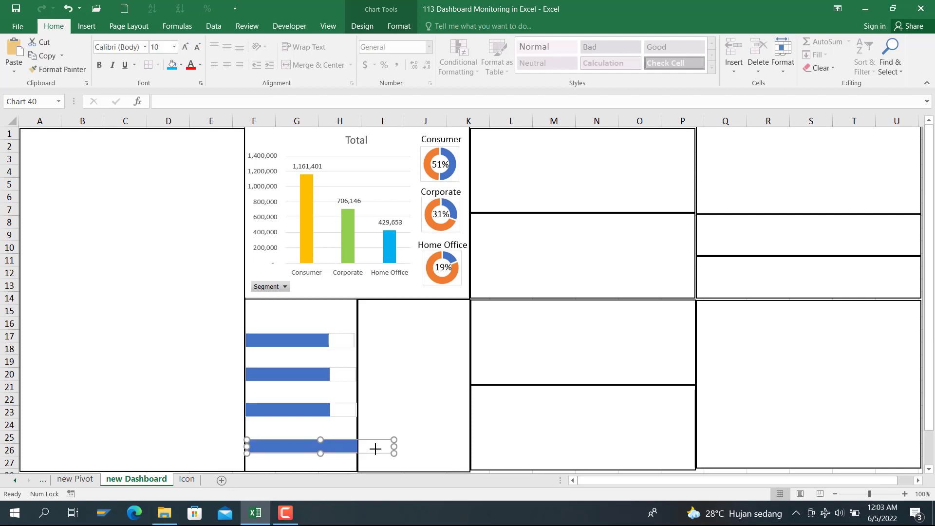
left_click_drag(376, 446, 358, 452)
left_click(397, 432)
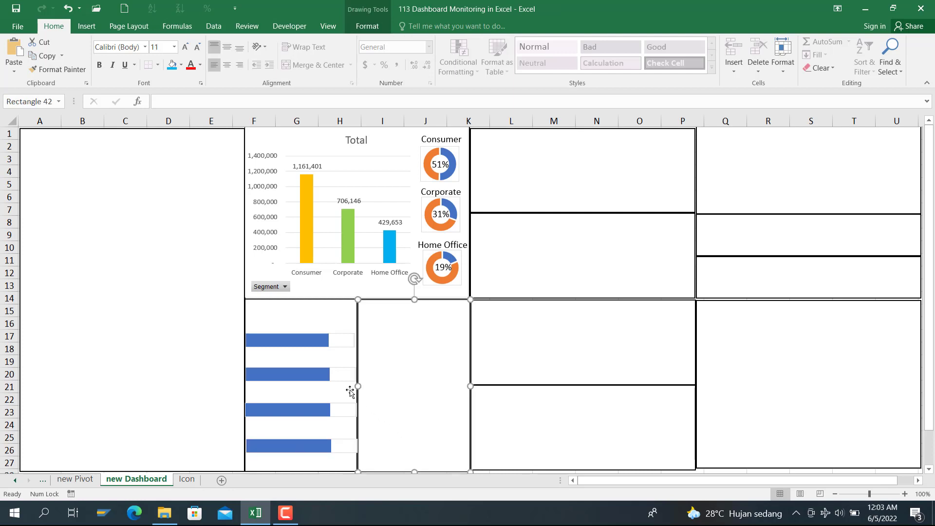
Step: Move all four bar charts down together by about one row and fine-tune their shared width
left_click(323, 342)
left_click(324, 342)
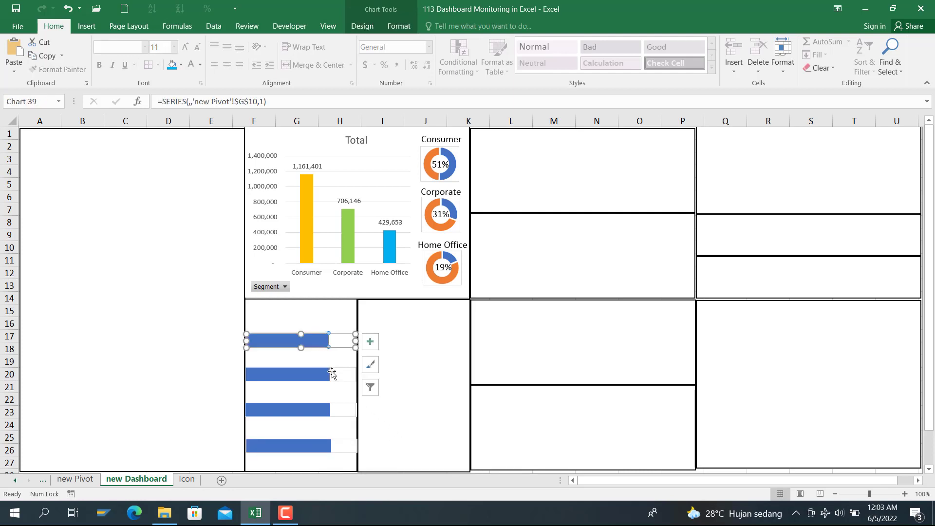
left_click(332, 377, "ctrl")
left_click(326, 409, "ctrl")
left_click(329, 445, "ctrl")
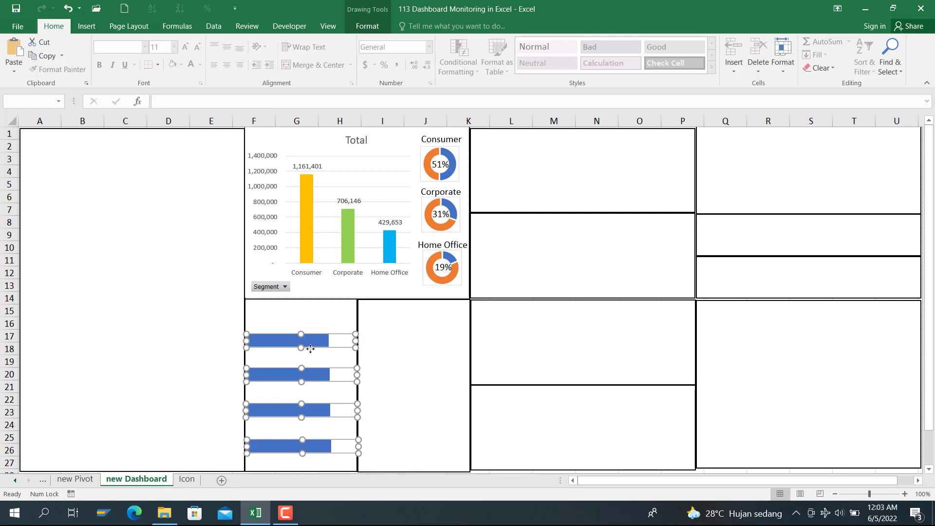
left_click_drag(310, 348, 310, 359)
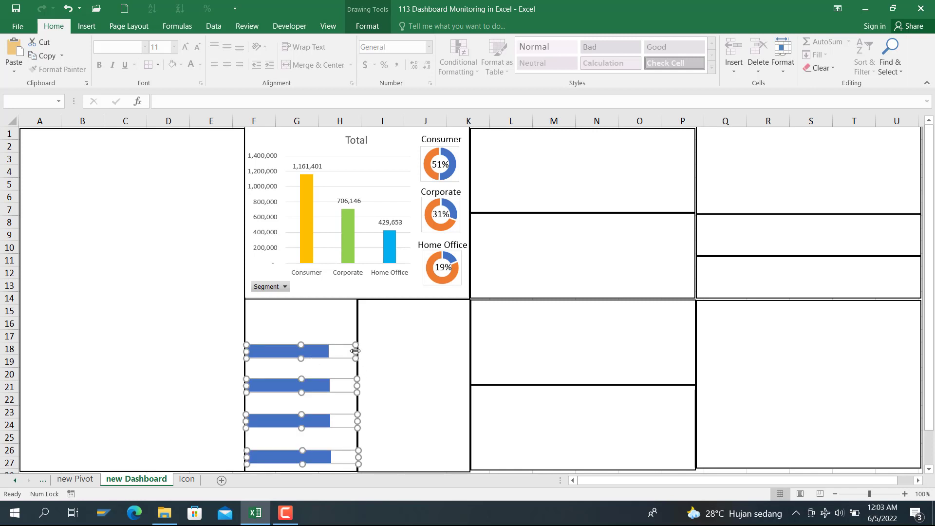
left_click_drag(353, 350, 358, 349)
left_click(394, 348)
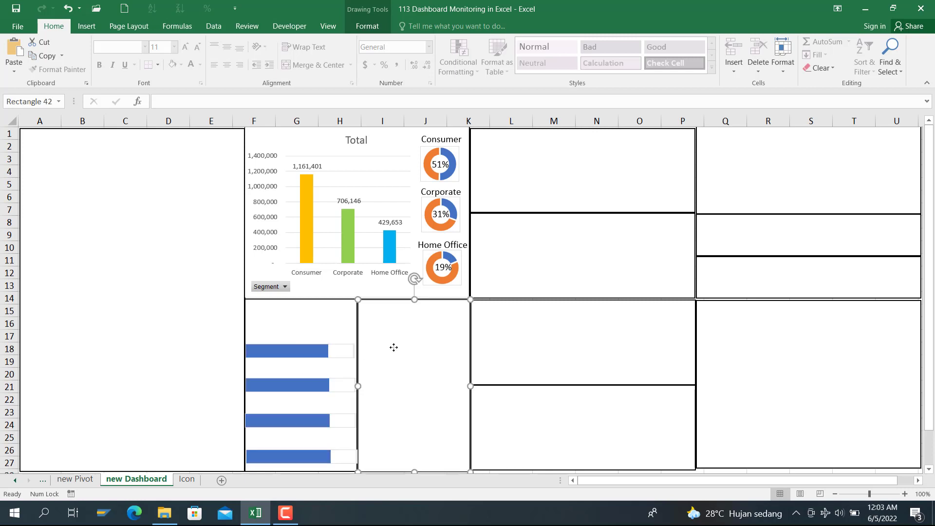
Step: Adjust the right edges of the lowest and uppermost bar charts to match the width of the middle two
left_click(342, 456)
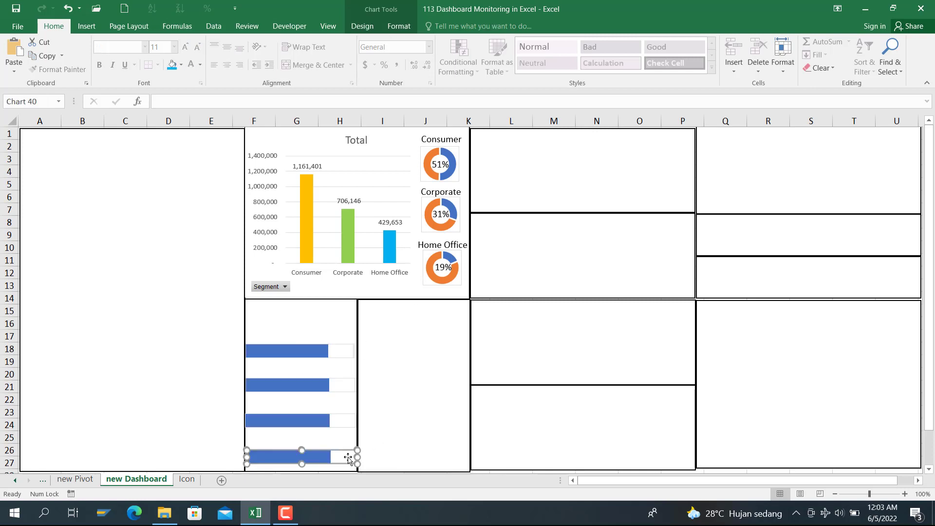
left_click_drag(357, 457, 352, 456)
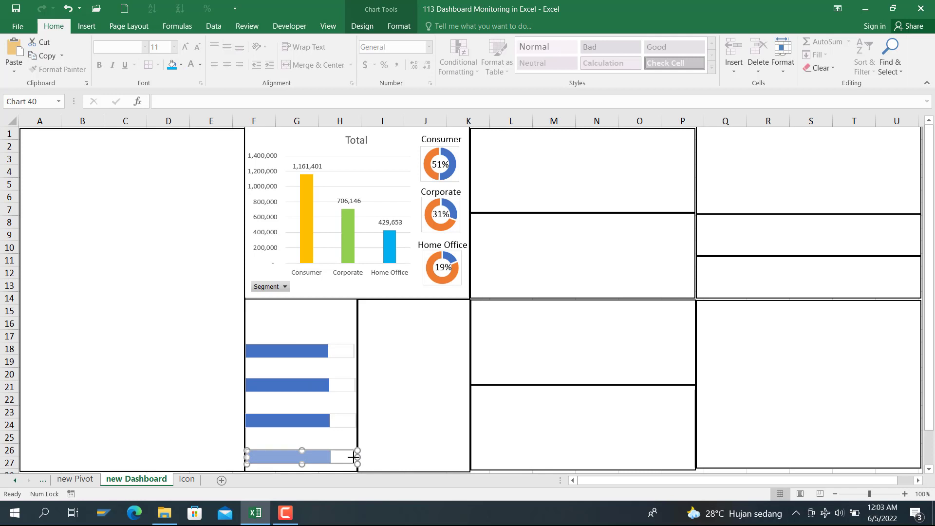
left_click_drag(356, 457, 358, 456)
left_click(385, 437)
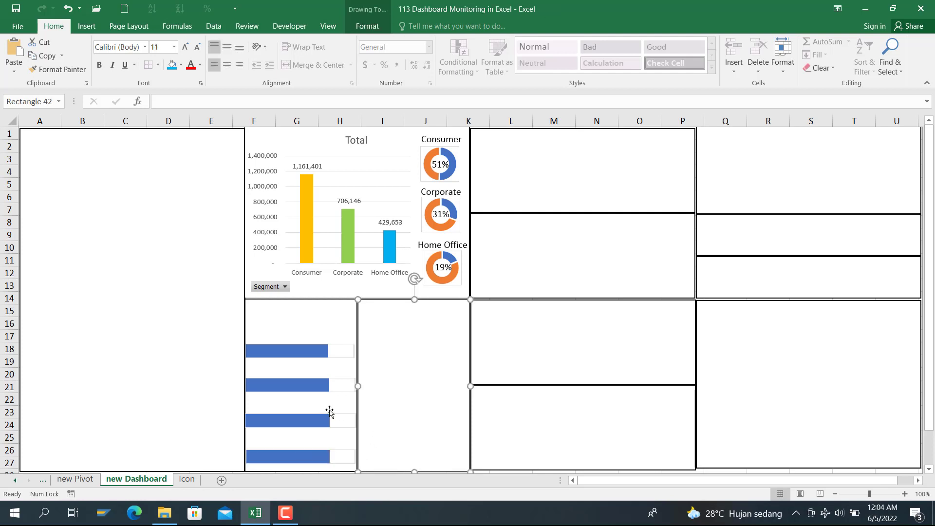
left_click(336, 350)
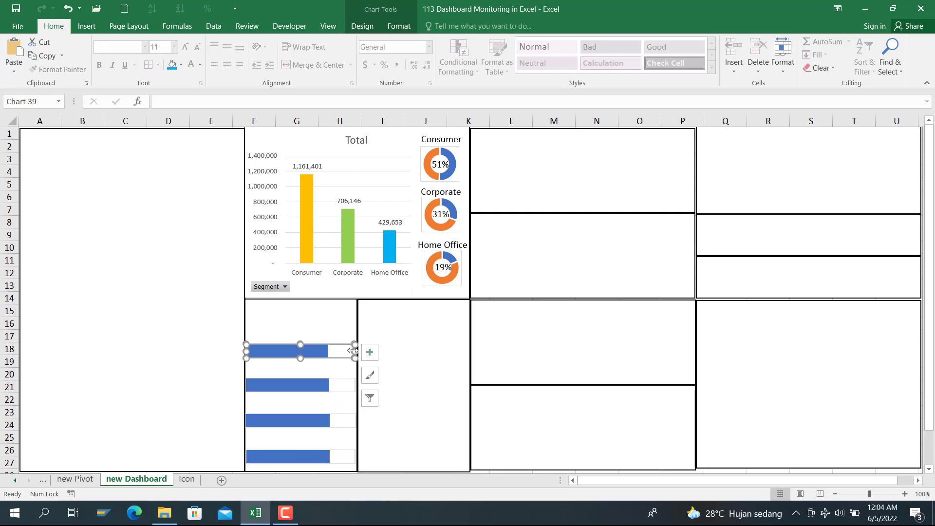
left_click_drag(353, 350, 359, 349)
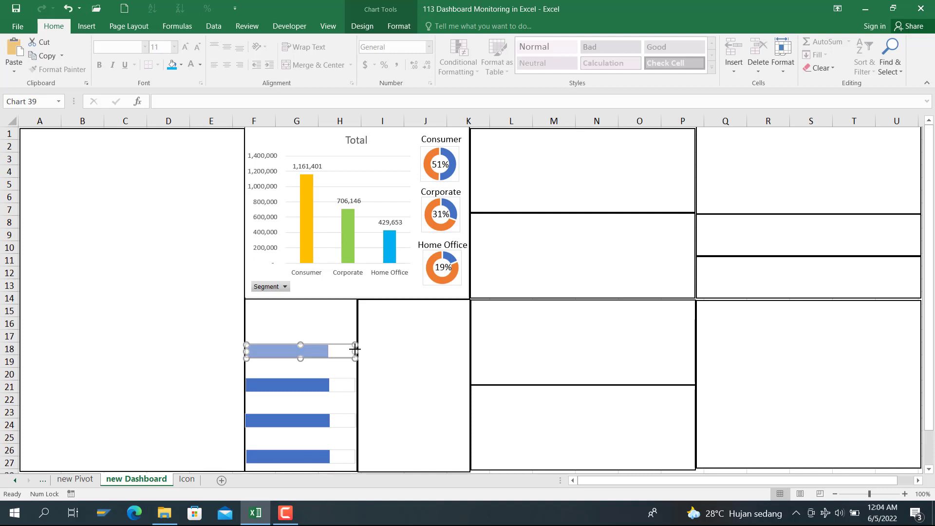
left_click_drag(355, 349, 356, 349)
left_click(423, 344)
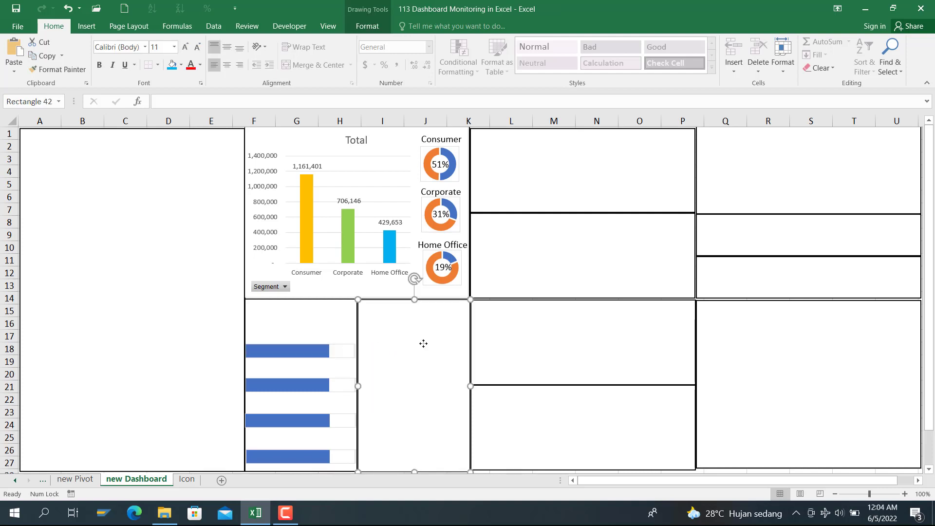
Step: Fill the uppermost bar with standard Orange and the second bar with standard Light Green
left_click(314, 352)
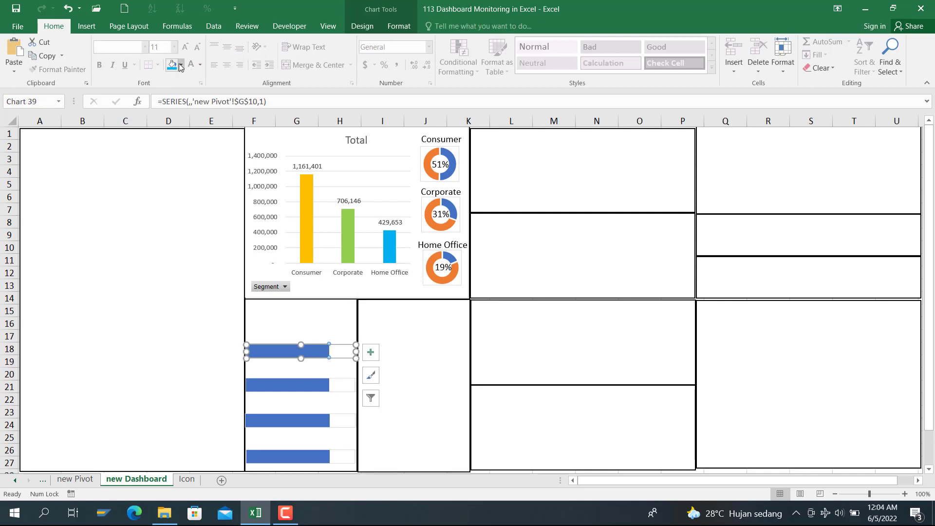
left_click(181, 66)
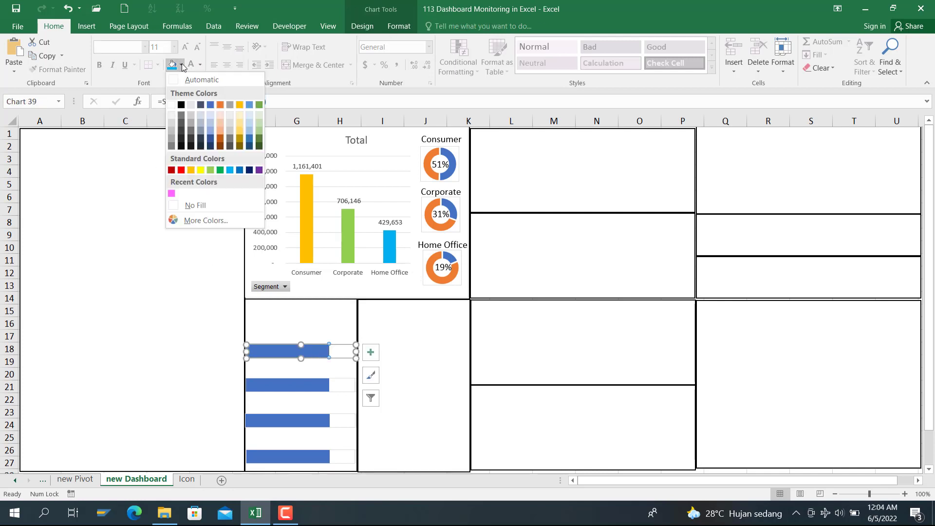
left_click(191, 170)
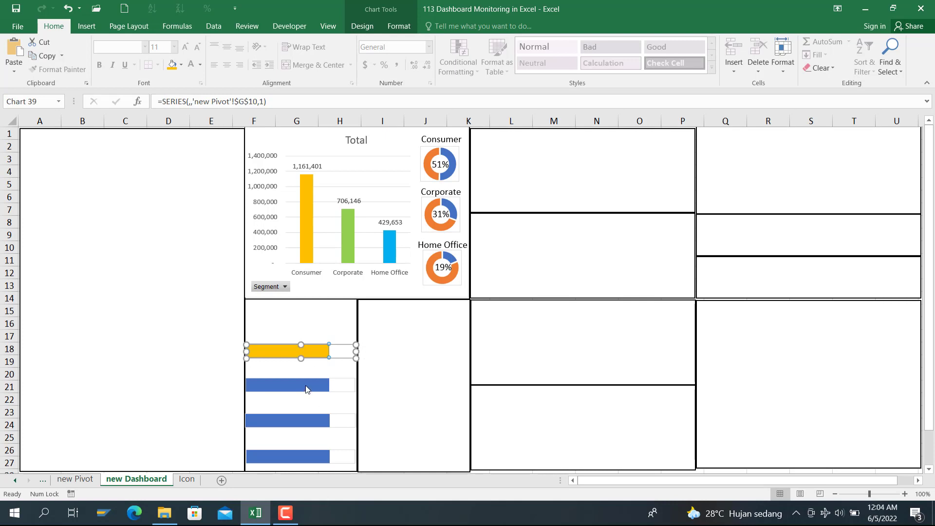
left_click(305, 392)
left_click(182, 64)
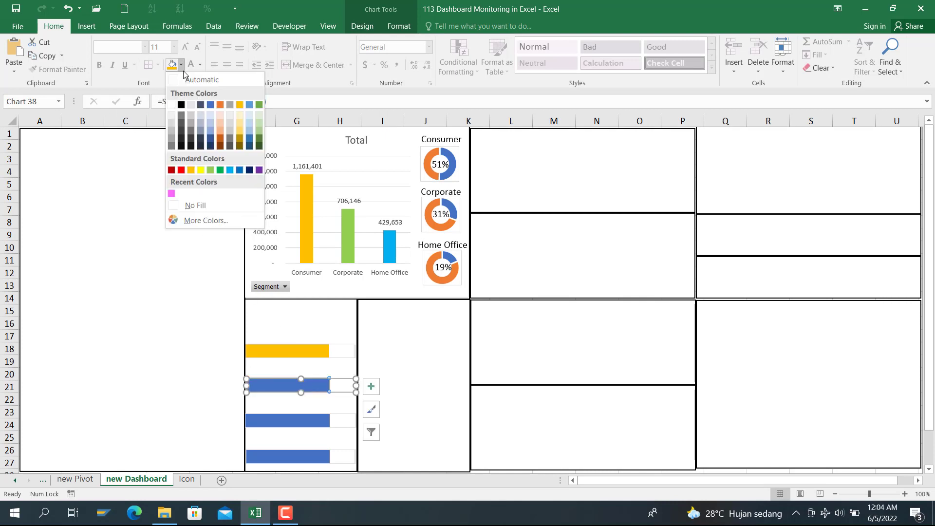
left_click(211, 171)
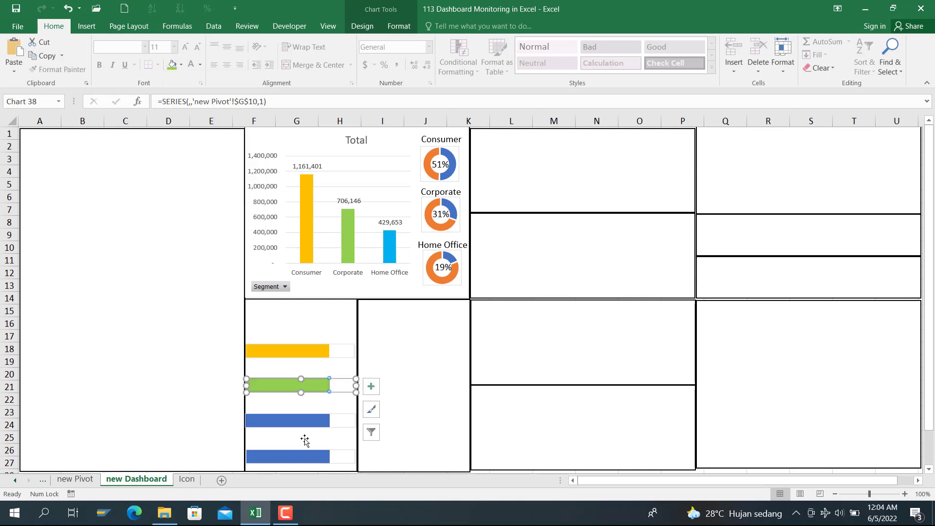
left_click(301, 418)
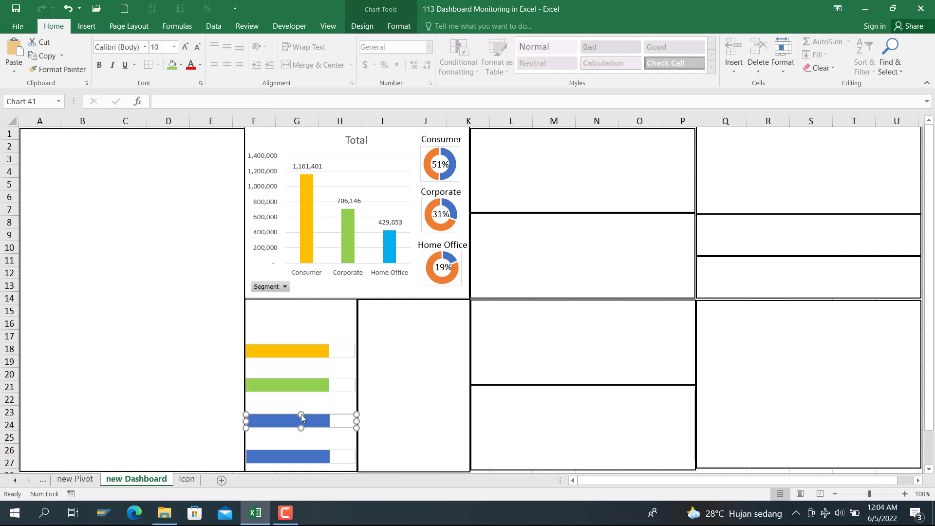
left_click(181, 64)
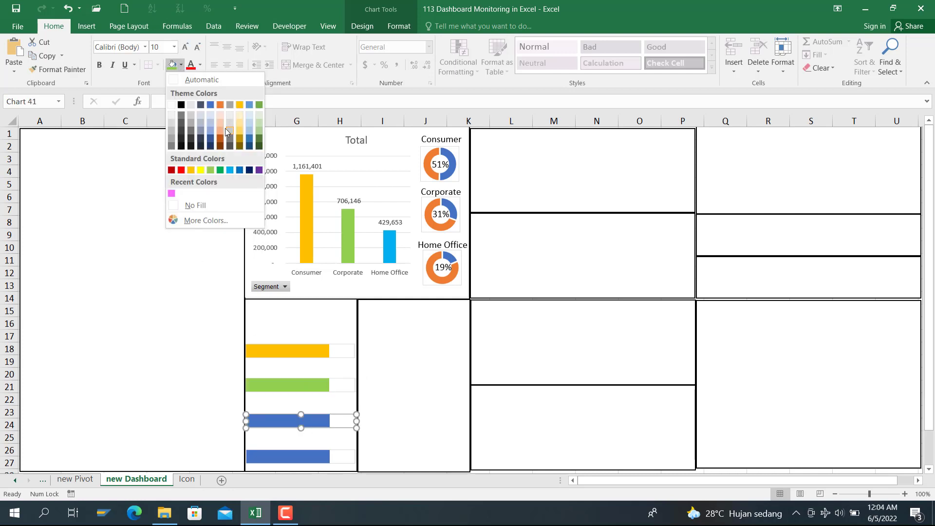
left_click(229, 170)
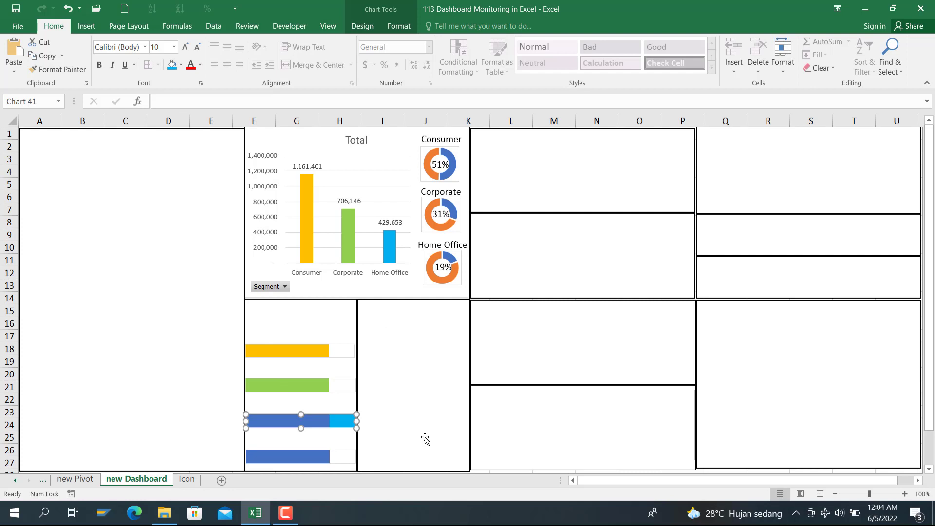
key("ctrl+z")
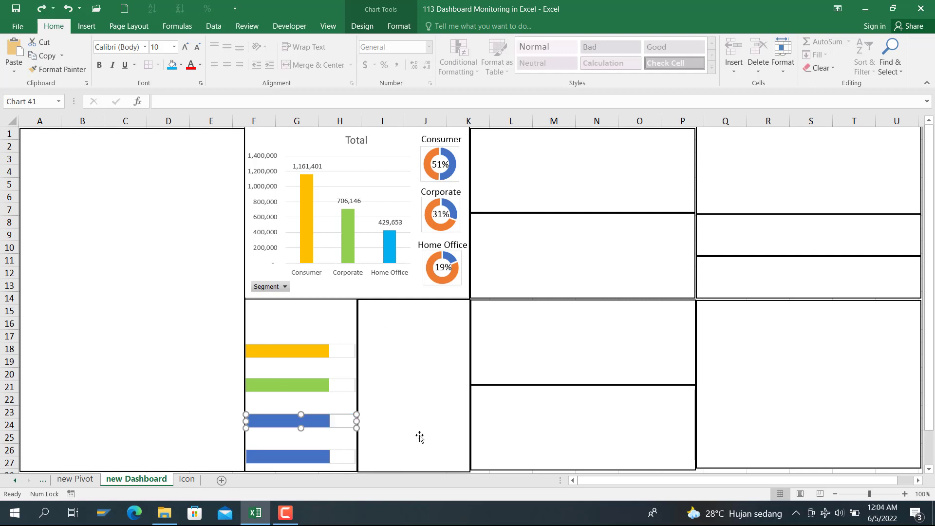
Step: Fill the third bar with standard Light Blue and the lowest bar with standard Blue
left_click(322, 424)
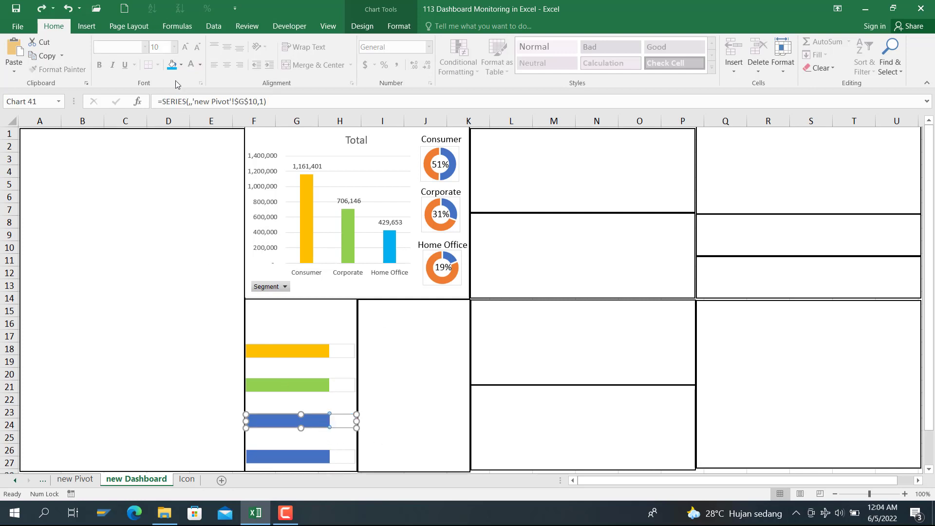
left_click(172, 65)
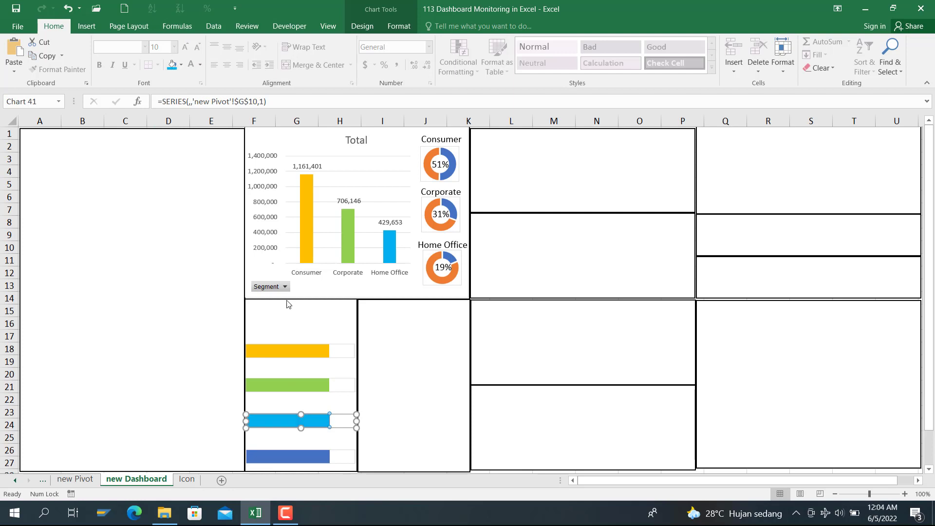
left_click(322, 457)
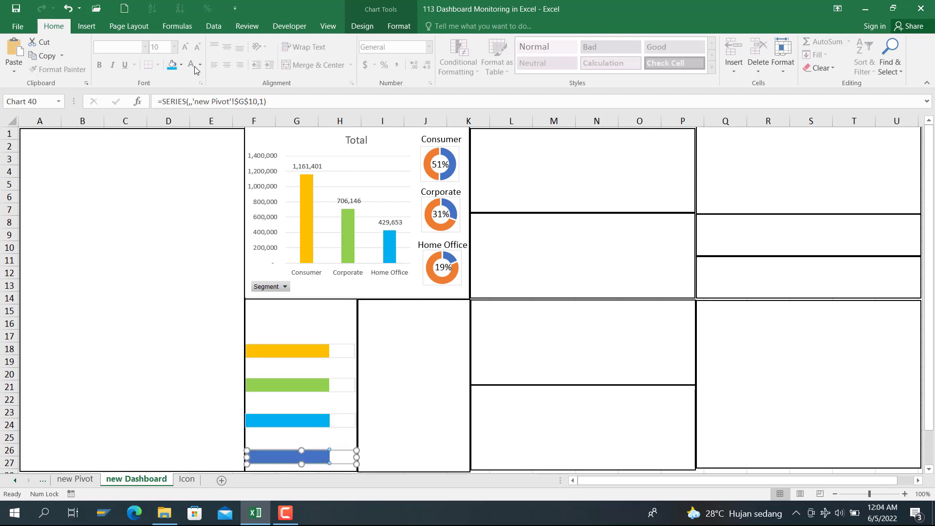
left_click(181, 66)
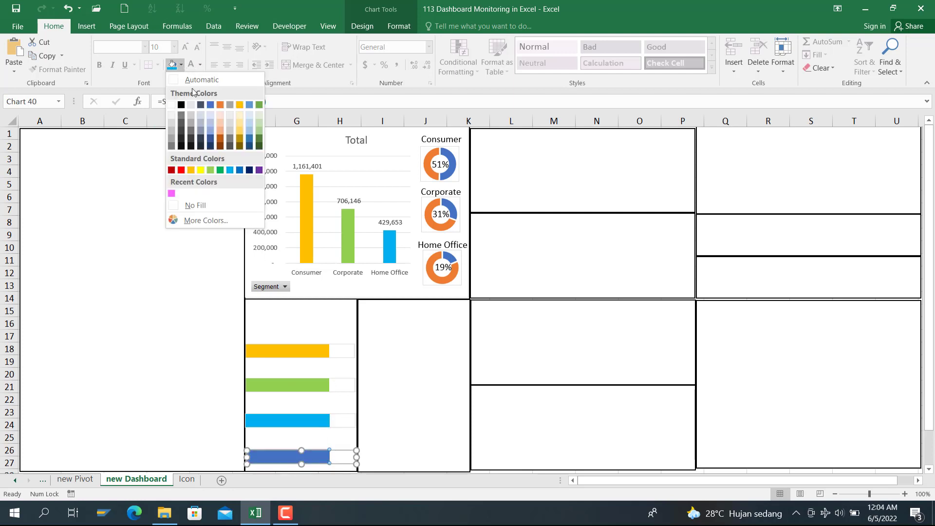
left_click(240, 170)
left_click(397, 328)
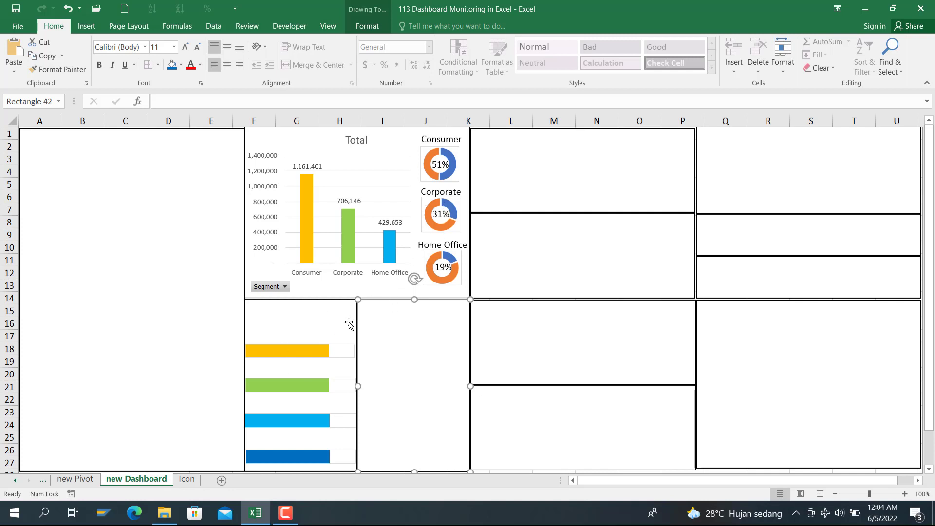
Step: Duplicate the Home Office text box and place the copy over the end of the orange bar
left_click(456, 245)
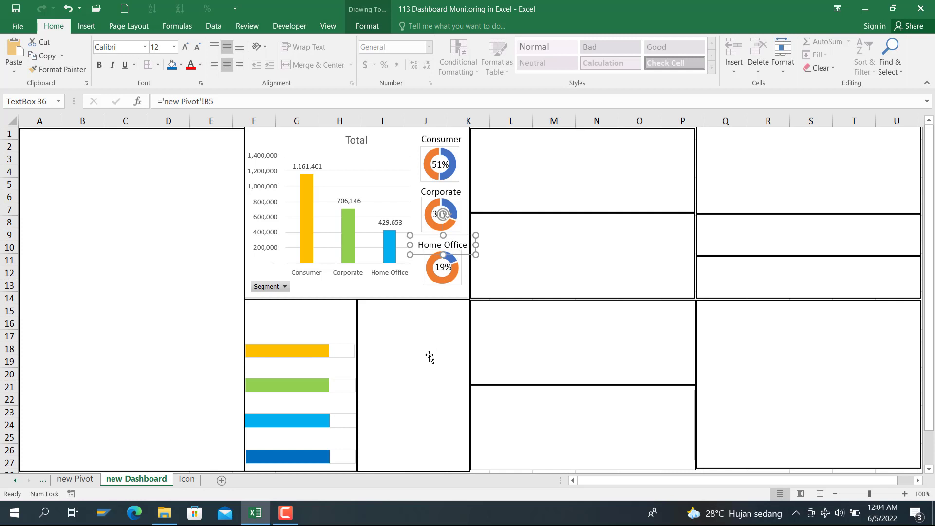
left_click(420, 369)
key("ctrl+v")
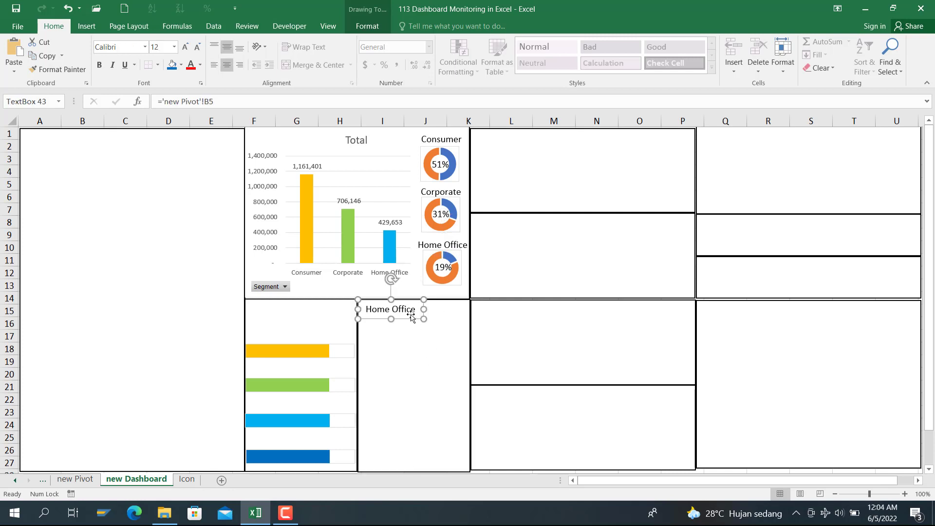
left_click_drag(411, 314, 345, 356)
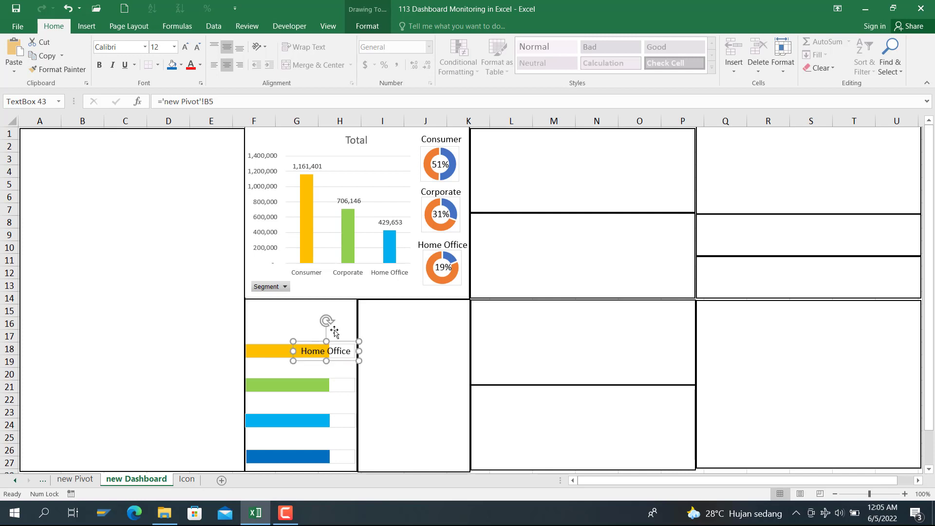
Step: Link the text box on the orange bar to cell G10 of the new Pivot sheet
left_click(239, 100)
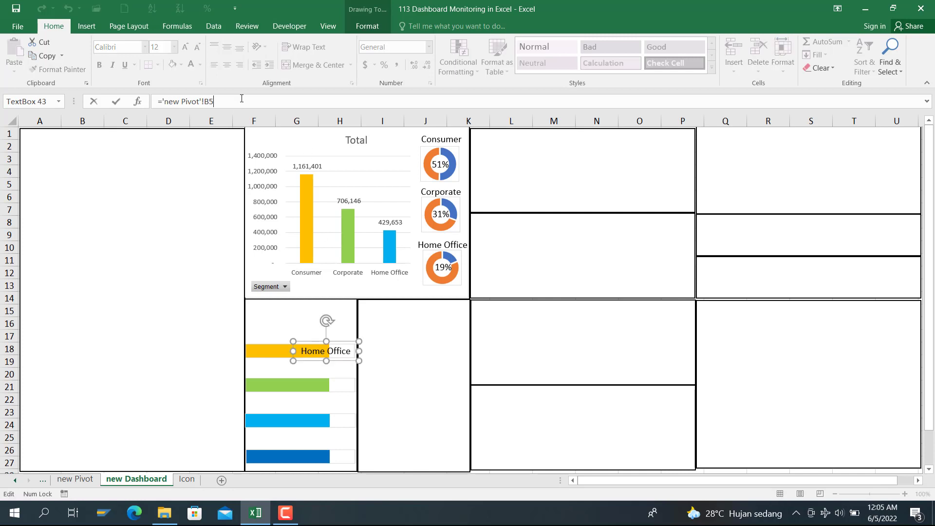
key("BackSpace")
key("BackSpace")
key("BackSpace")
key("BackSpace")
key("BackSpace")
key("BackSpace")
key("BackSpace")
key("BackSpace")
key("BackSpace")
key("BackSpace")
key("BackSpace")
key("BackSpace")
key("BackSpace")
key("BackSpace")
key("BackSpace")
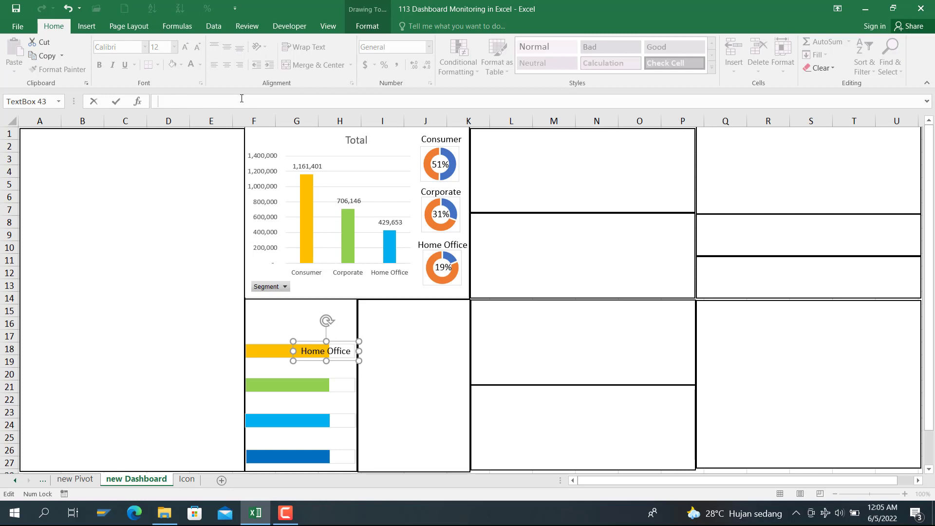
type("=")
left_click(77, 479)
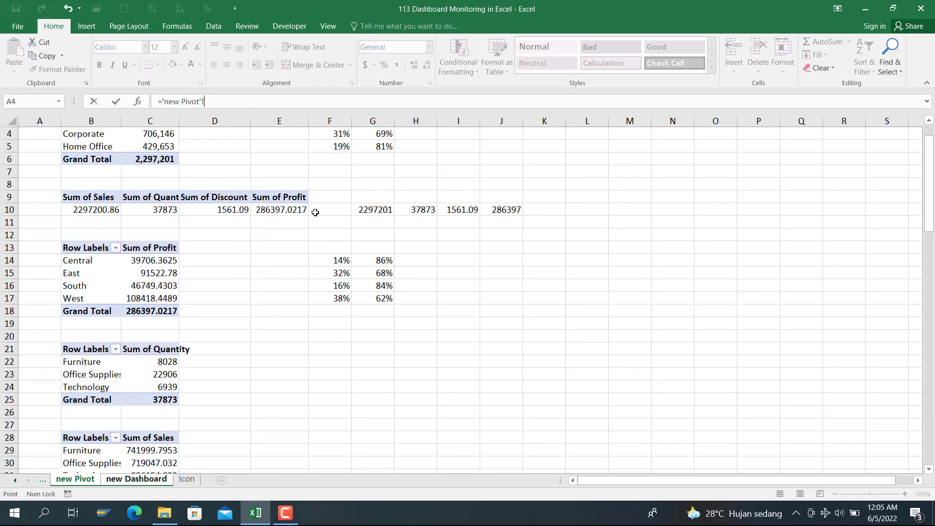
left_click(373, 210)
key("Return")
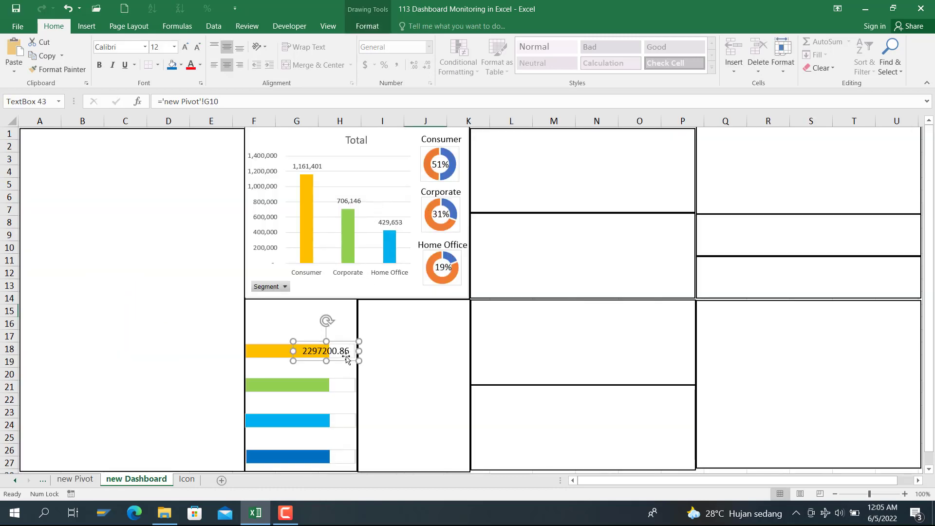
Step: Make three copies of the linked text box and place one on each of the green, light blue and dark blue bars
key("ctrl+c")
left_click(407, 357)
key("ctrl+v")
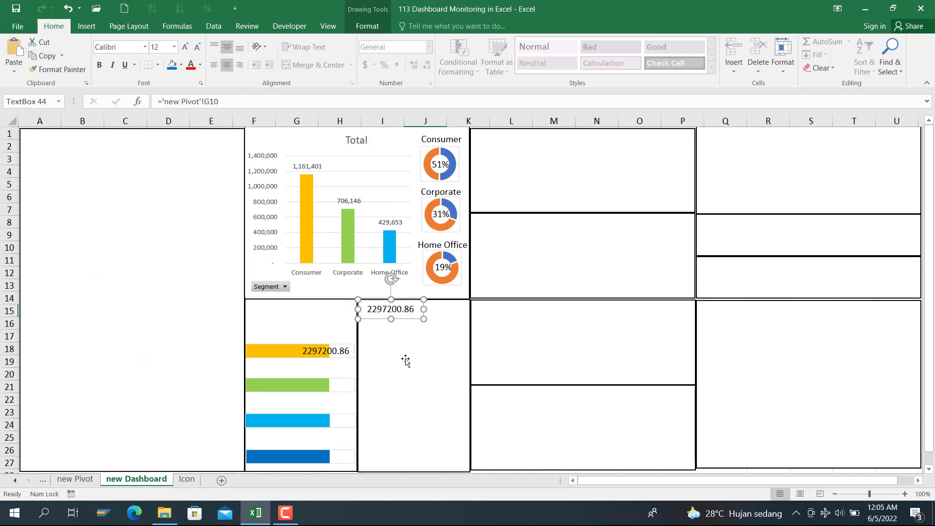
key("ctrl+v")
key("ctrl+v")
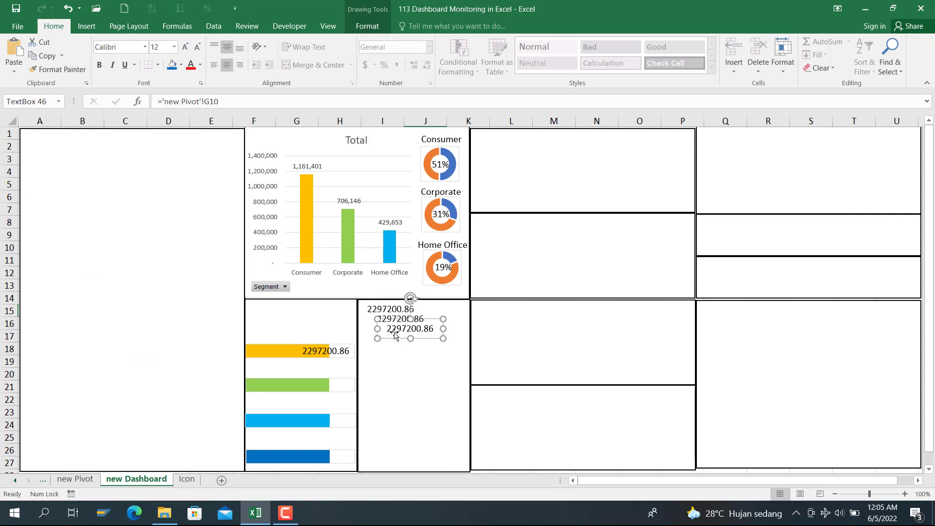
left_click_drag(394, 335, 310, 391)
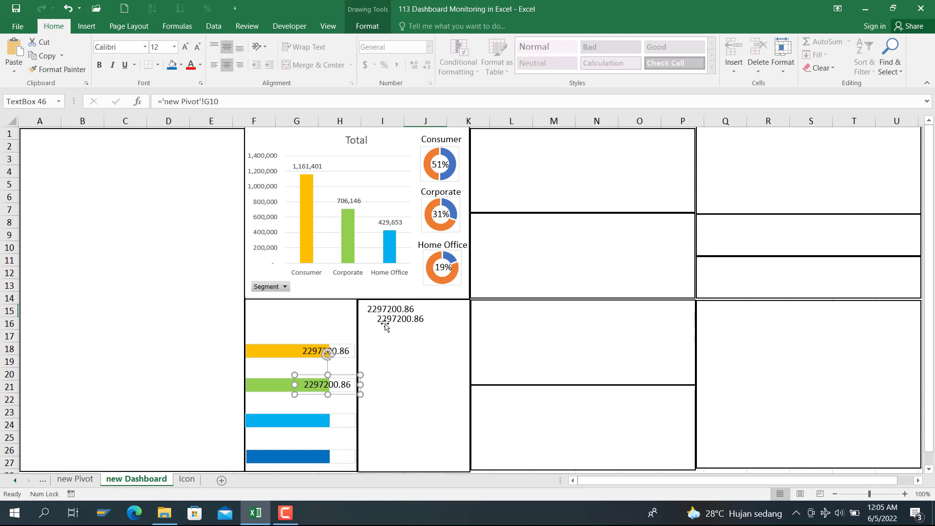
left_click_drag(386, 325, 314, 425)
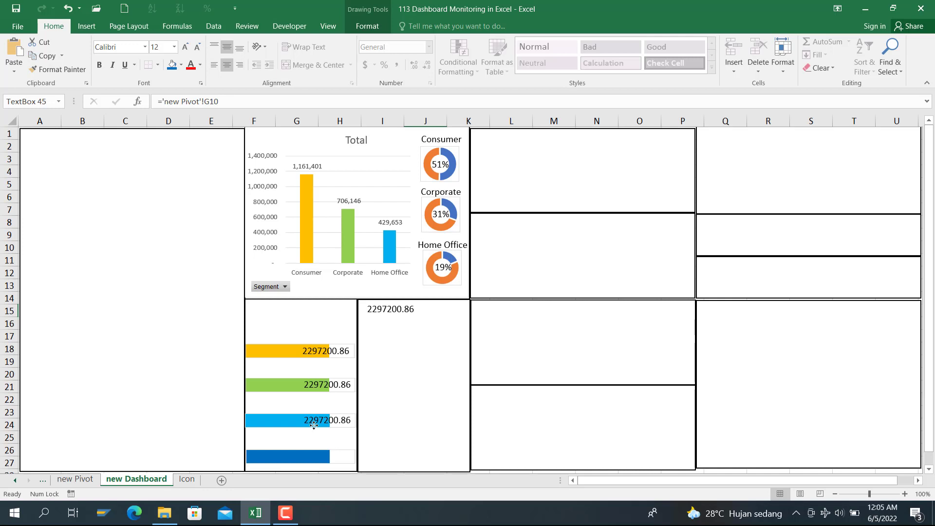
left_click_drag(395, 316, 334, 461)
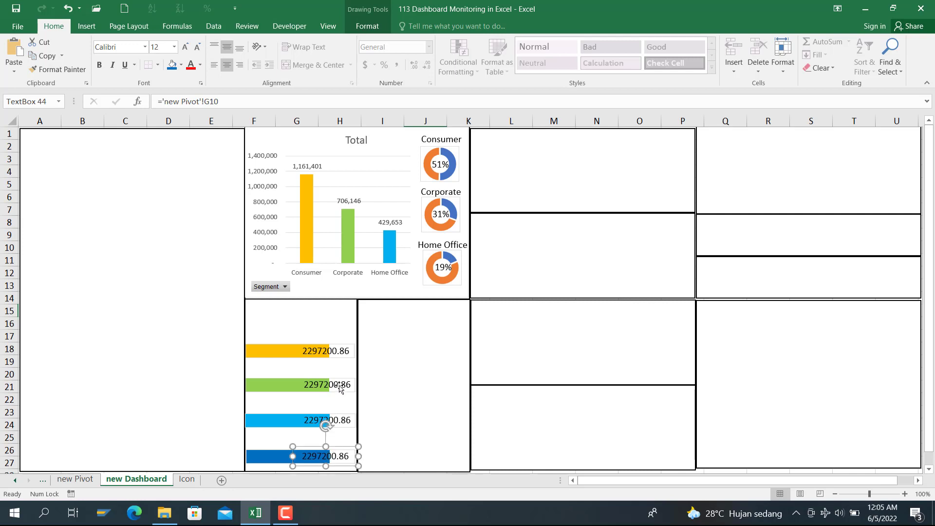
Step: Link the green bar's text box to cell H10 of the new Pivot sheet
left_click(338, 388)
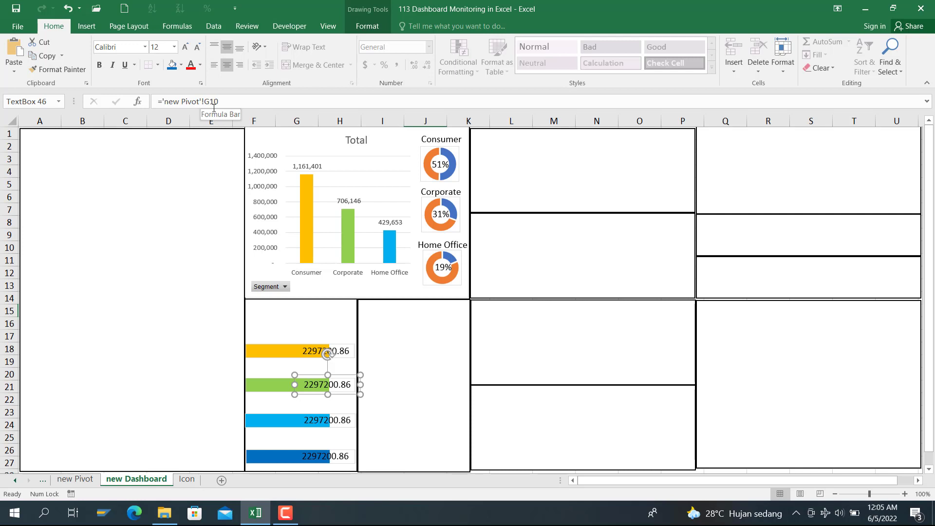
left_click(209, 102)
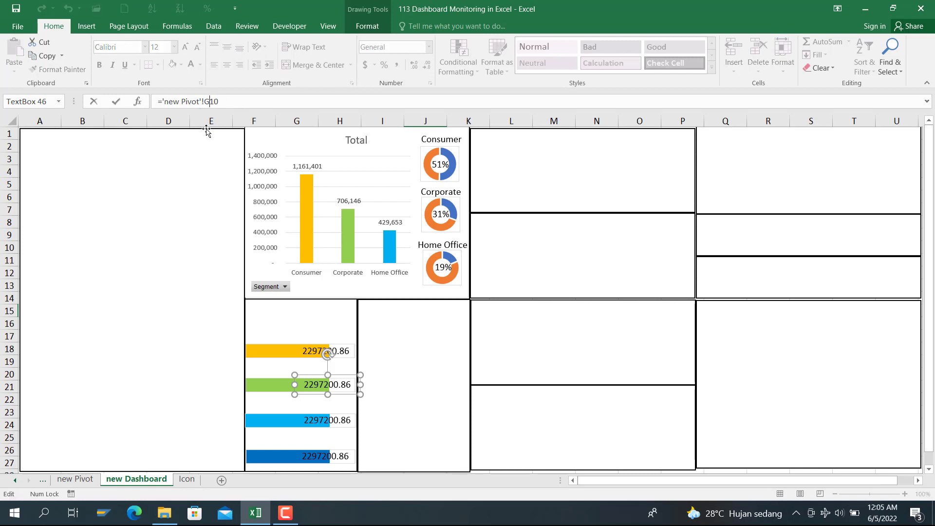
key("BackSpace")
type("h")
left_click(404, 375)
Step: Link the light blue bar's text box to cell I10 of the new Pivot sheet
left_click(329, 420)
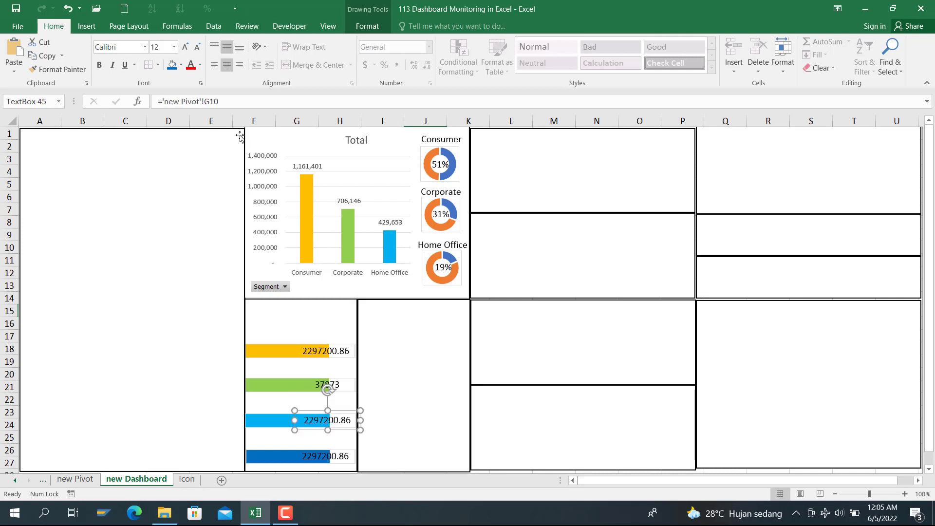
left_click(207, 102)
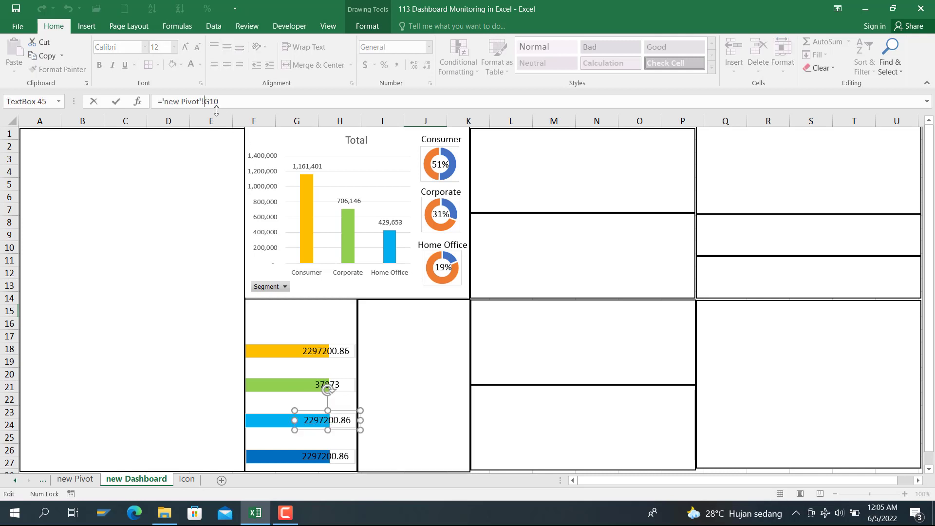
key("Delete")
type("I")
Step: Link the lowest bar's text box to cell J10 of the new Pivot sheet
left_click(306, 456)
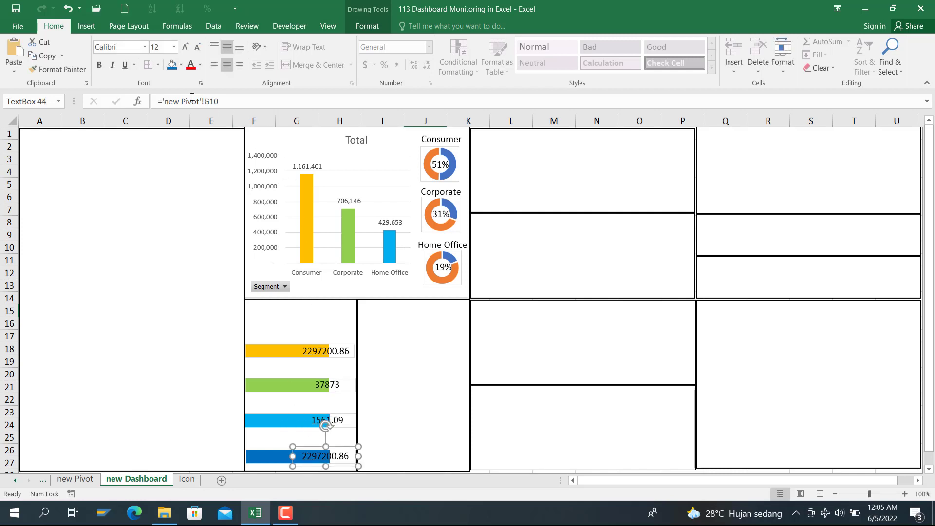
left_click(209, 101)
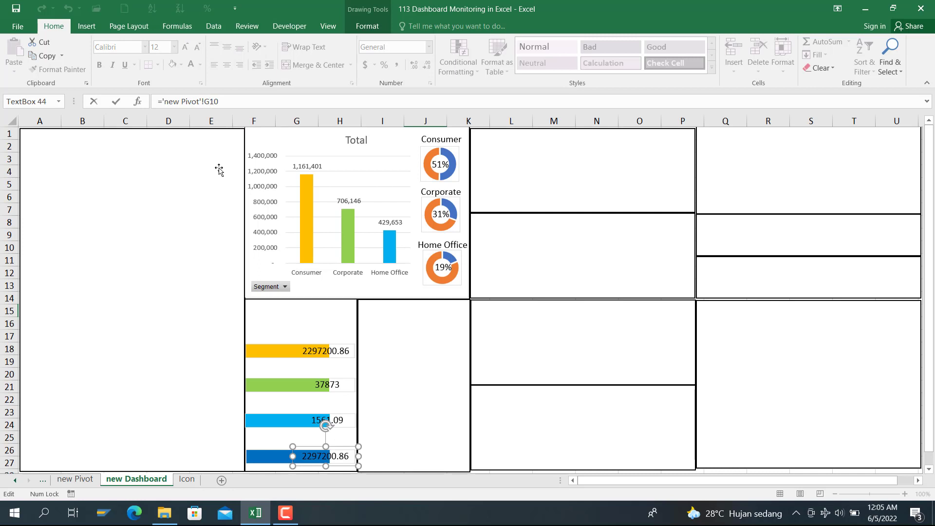
key("BackSpace")
type("J")
key("Return")
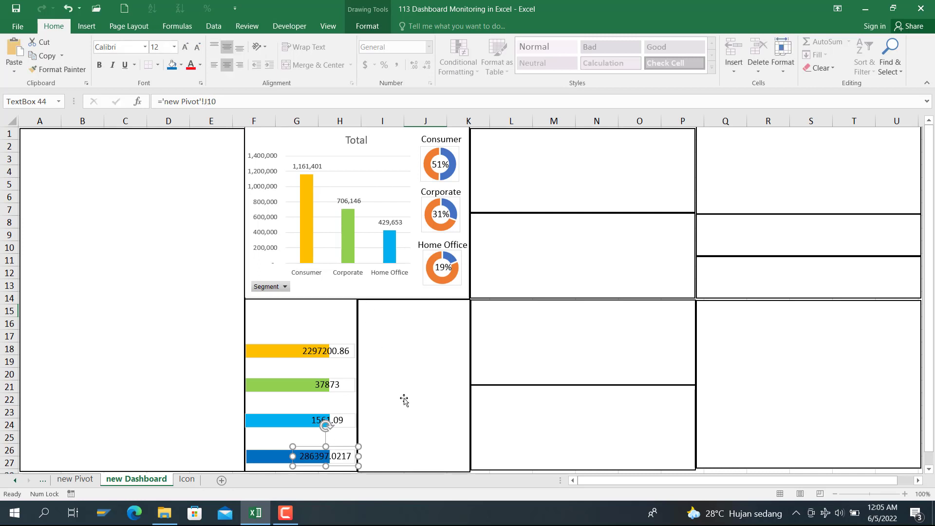
left_click(440, 407)
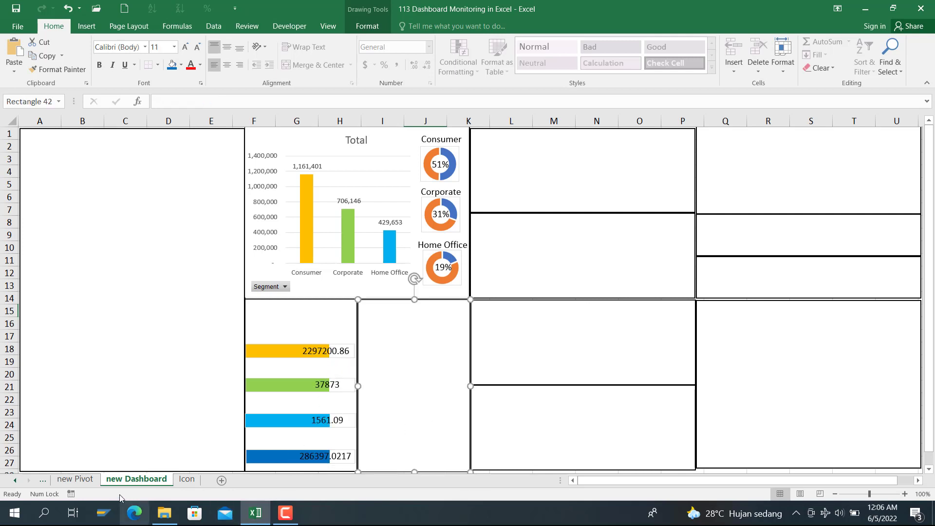
Step: On the new Pivot sheet, format cells B10:J10 with thousands separators and no decimals
left_click(75, 479)
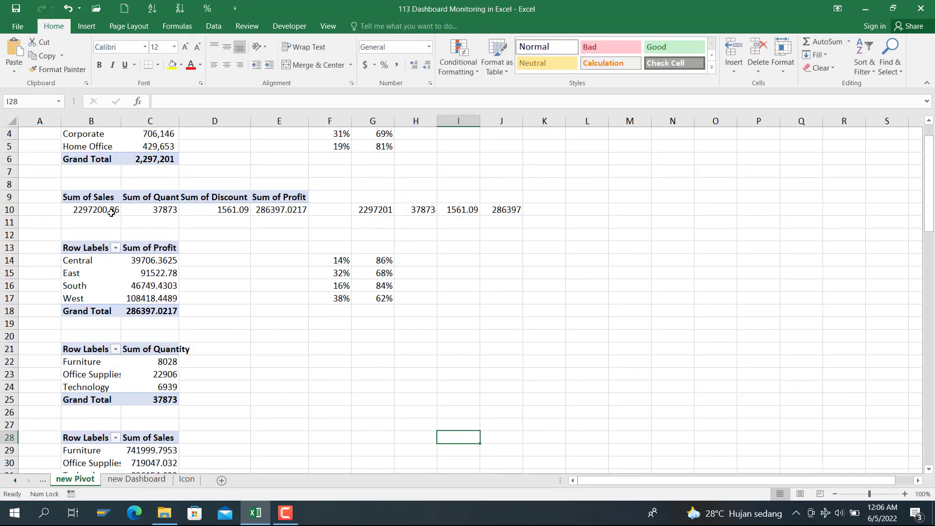
left_click_drag(110, 210, 507, 209)
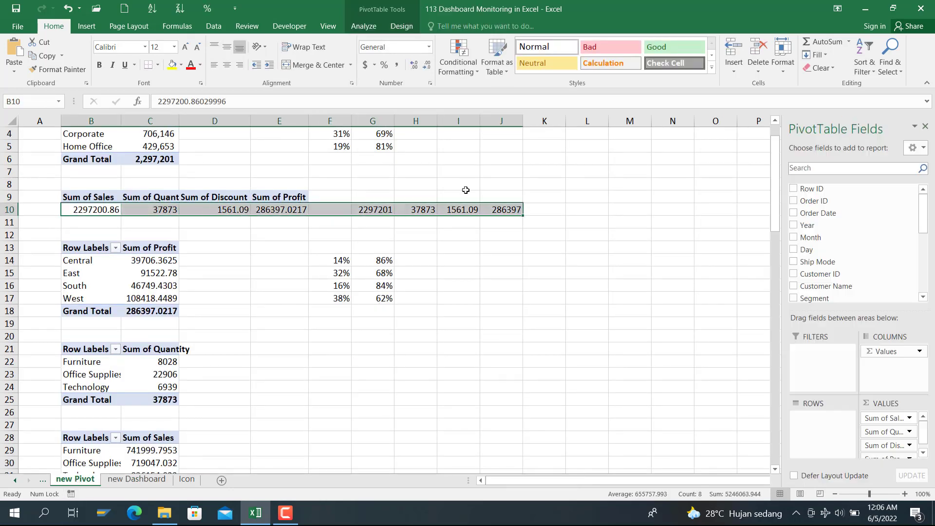
left_click(397, 65)
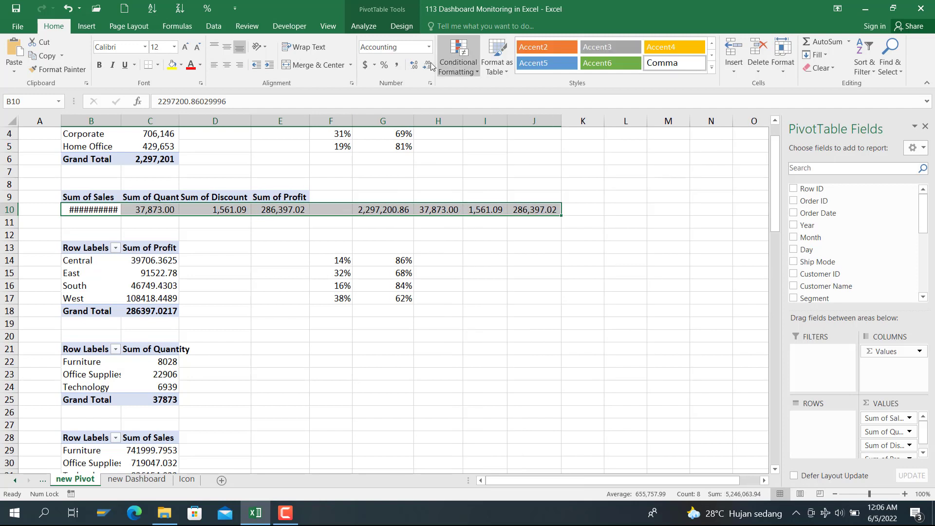
left_click(427, 65)
left_click(426, 65)
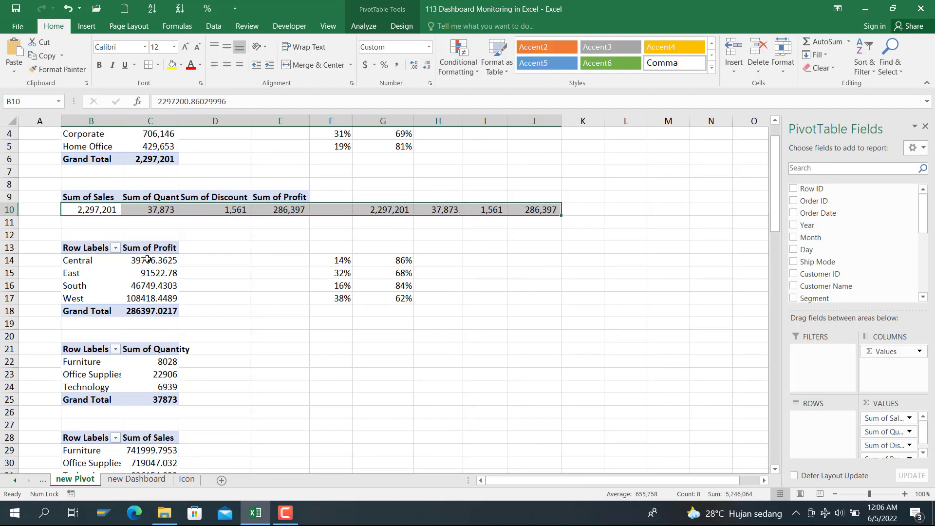
Step: Format the pivot values in column C from C14 down to row 96 with thousands separators and no decimals
left_click_drag(148, 260, 147, 451)
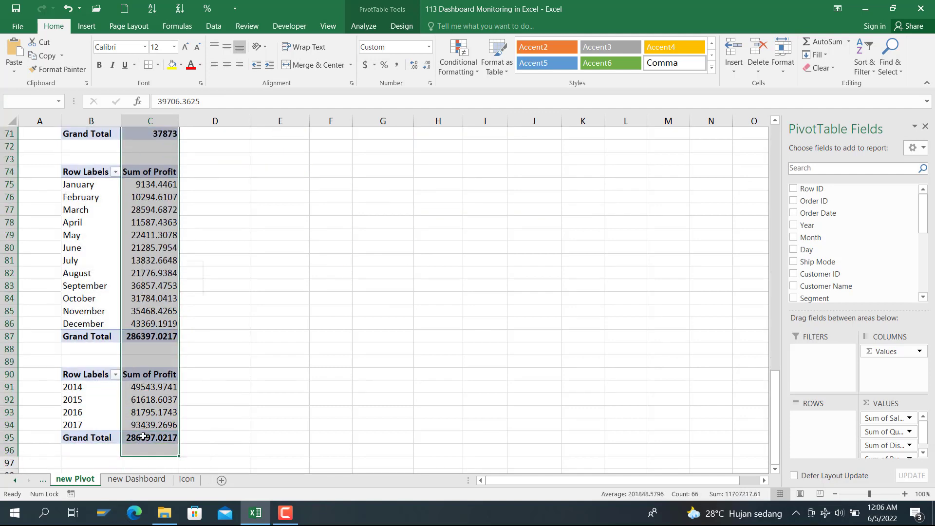
left_click(397, 66)
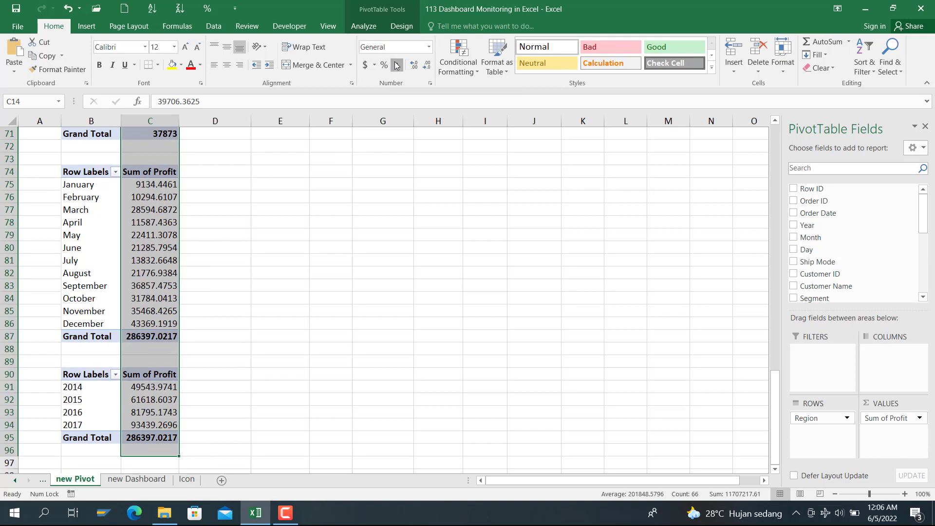
left_click(425, 66)
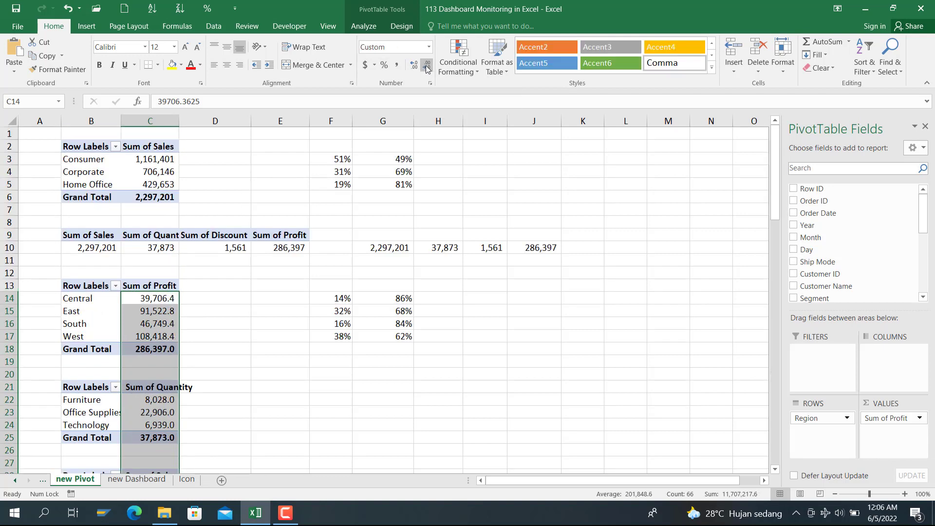
left_click(425, 67)
left_click(278, 314)
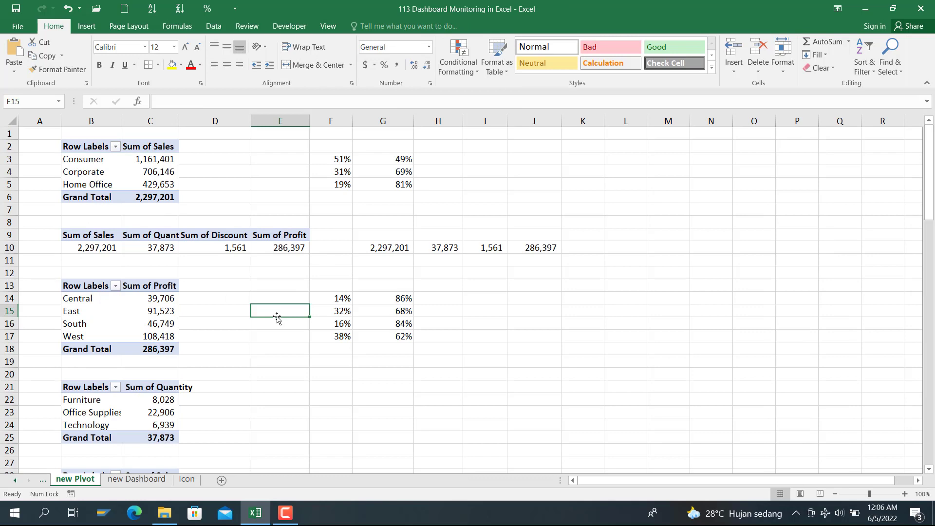
Step: On the new Dashboard sheet, change the green bar chart's data range to cell H10 of the new Pivot sheet
left_click(163, 479)
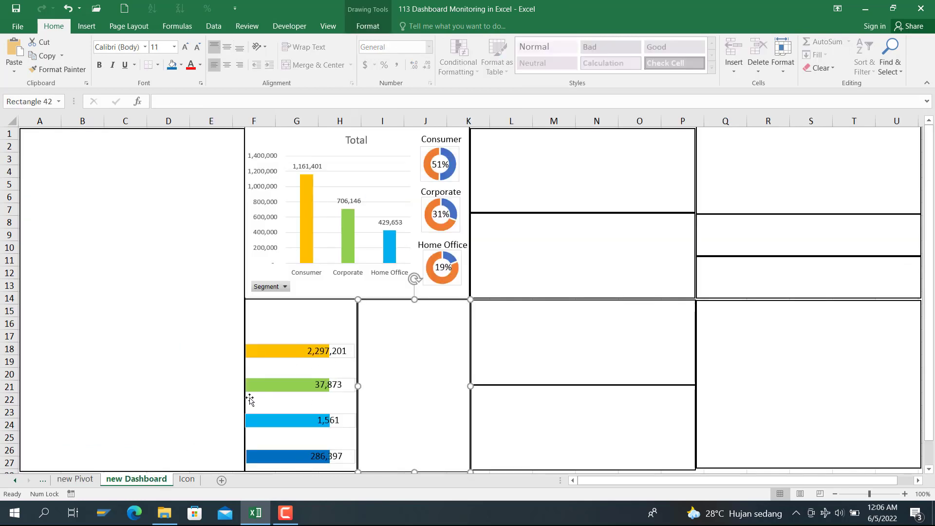
left_click(271, 389)
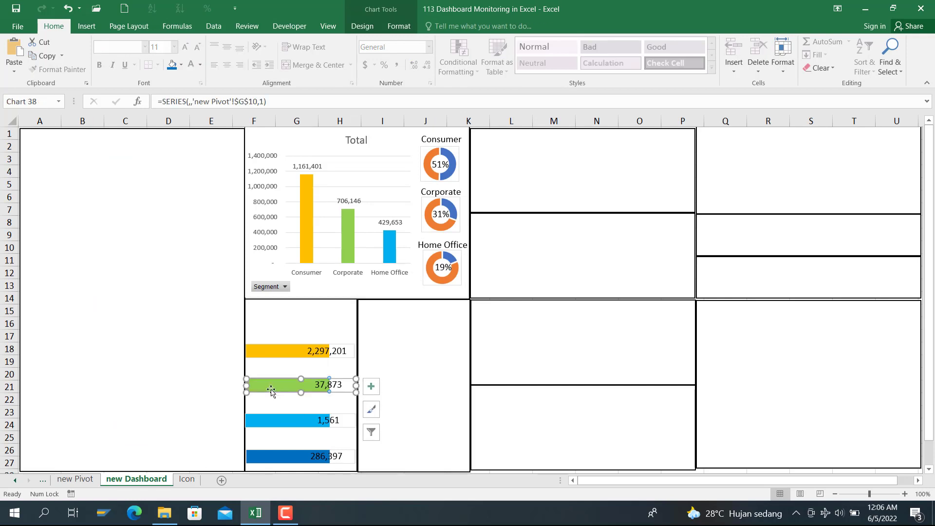
right_click(271, 390)
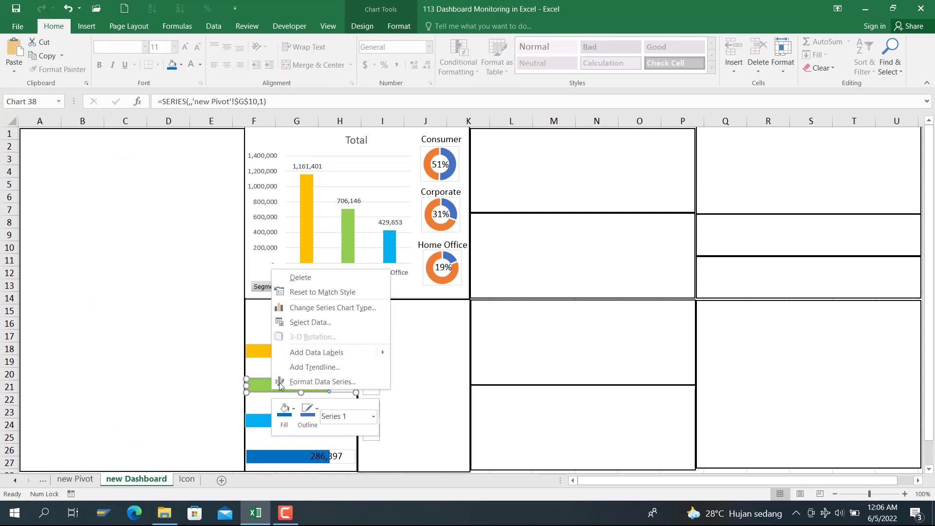
left_click(312, 323)
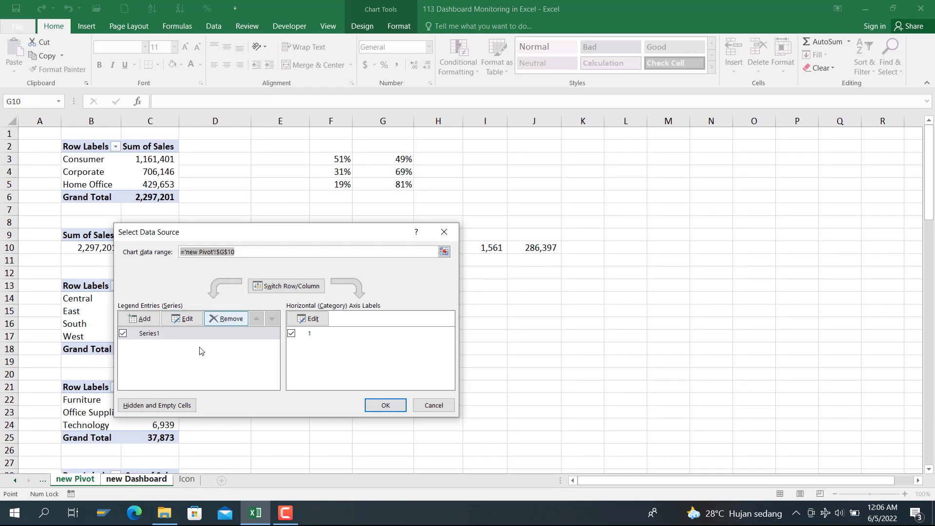
left_click(90, 482)
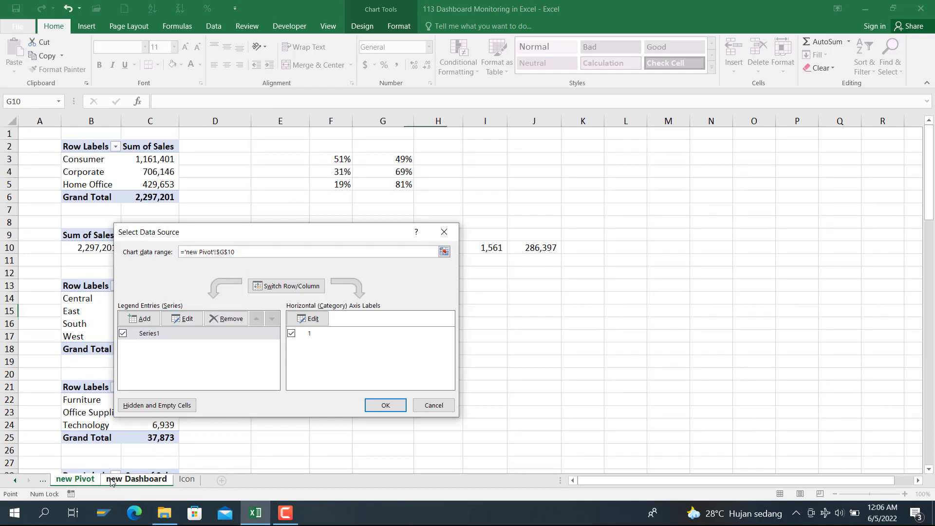
left_click(111, 482)
left_click(75, 482)
left_click_drag(319, 228, 325, 308)
left_click(437, 254)
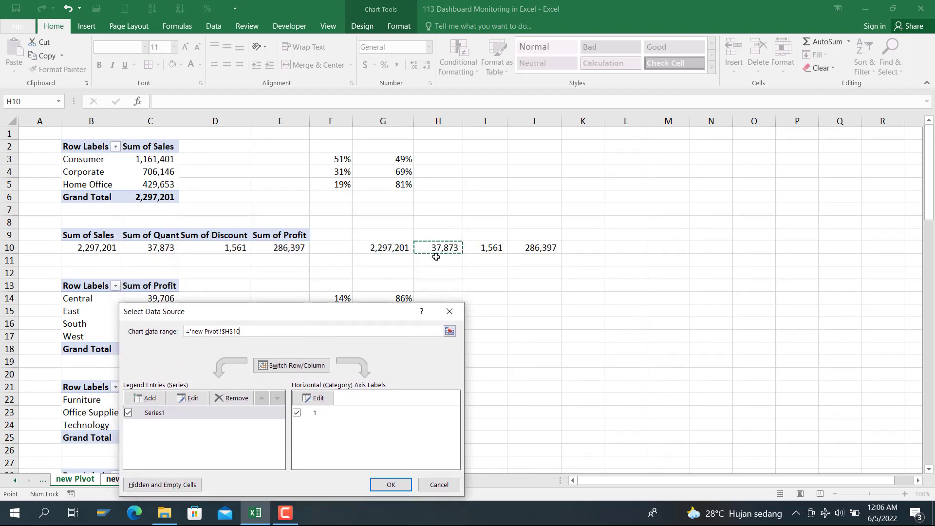
left_click(390, 484)
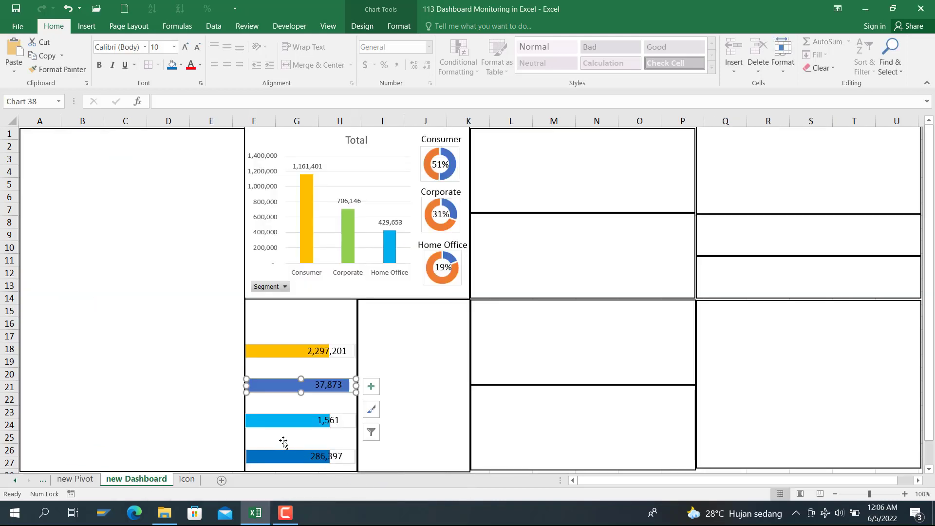
Step: Change the light blue bar chart's data range to cell I10 of the new Pivot sheet
left_click(284, 420)
right_click(284, 421)
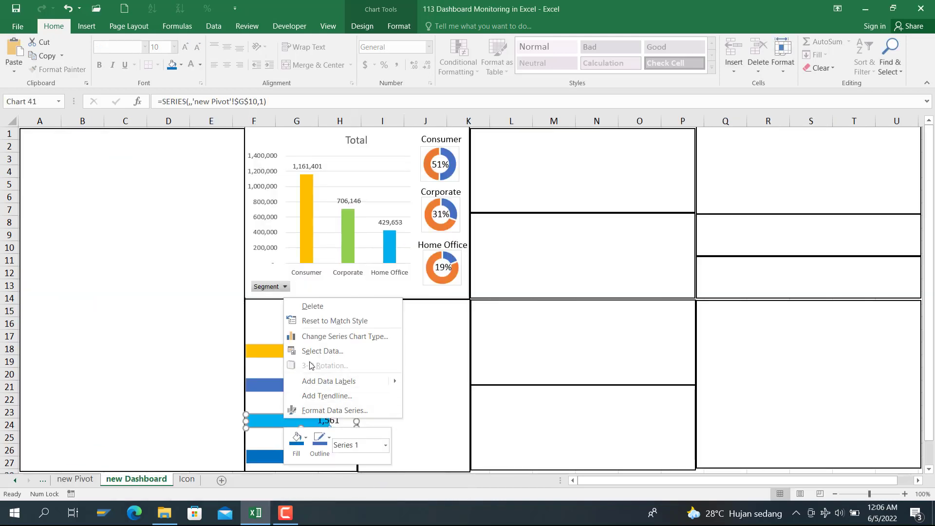
left_click(321, 350)
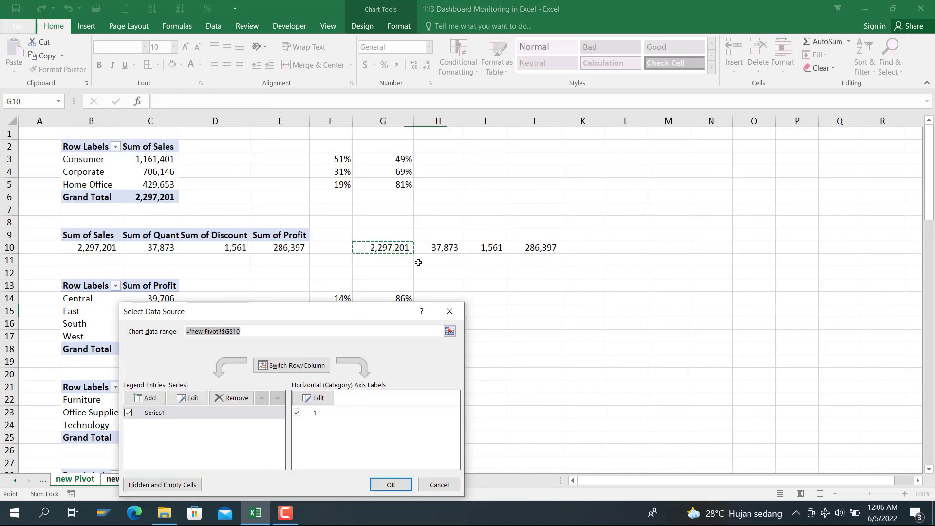
left_click(471, 246)
left_click(390, 484)
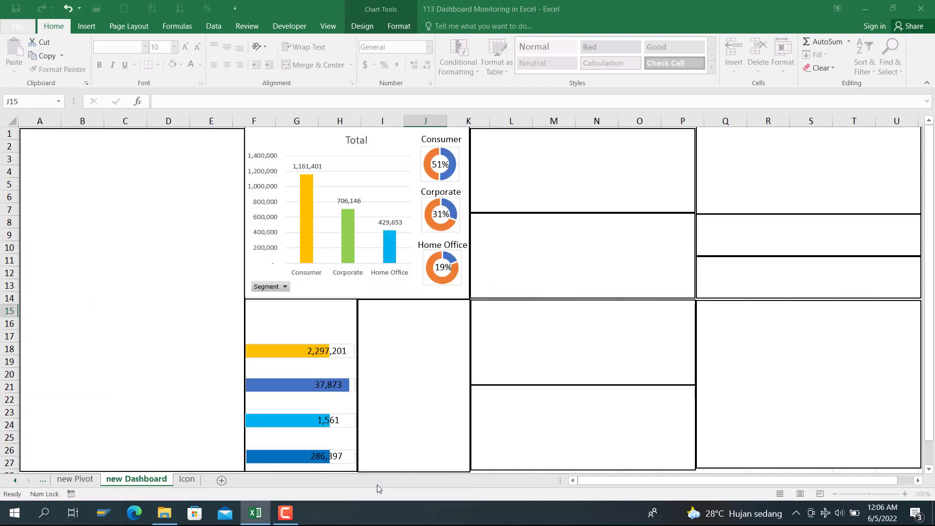
Step: Change the lowest bar chart's data range to cell J10 of the new Pivot sheet
left_click(284, 460)
right_click(284, 458)
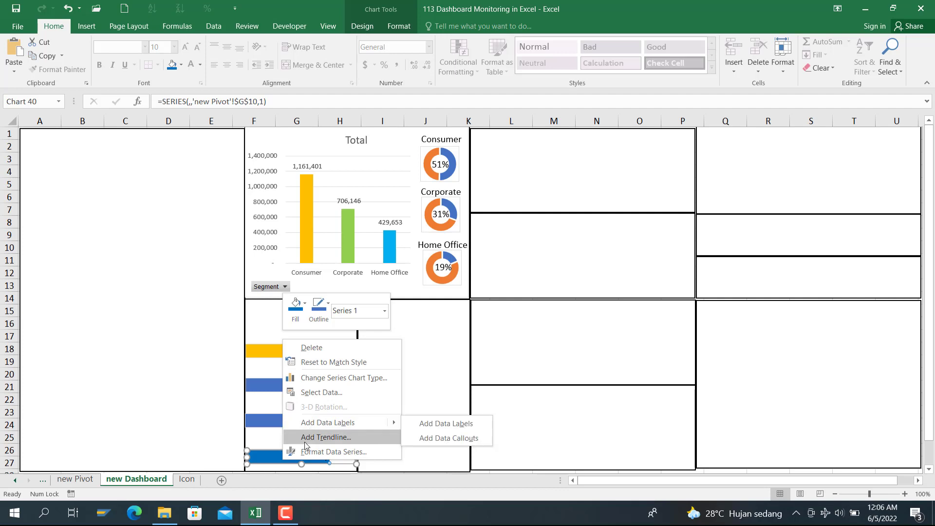
left_click(319, 392)
left_click(521, 247)
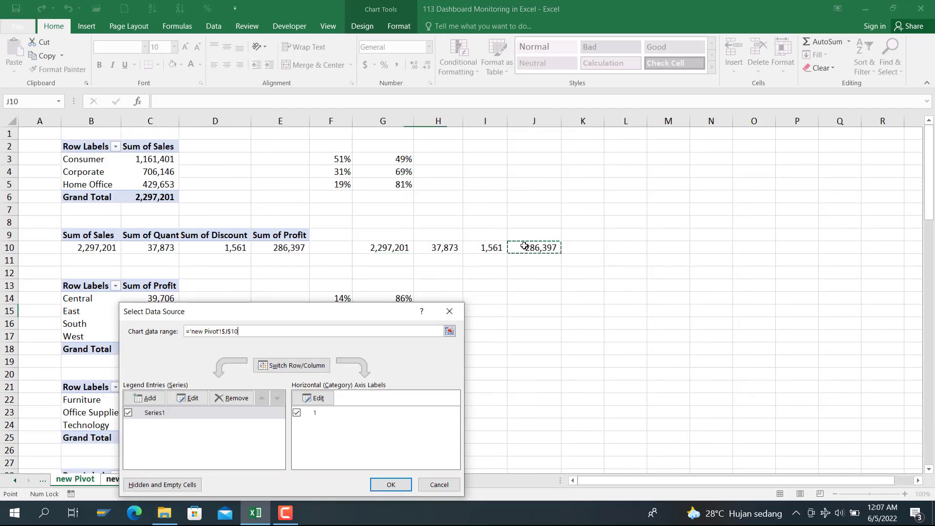
left_click(390, 485)
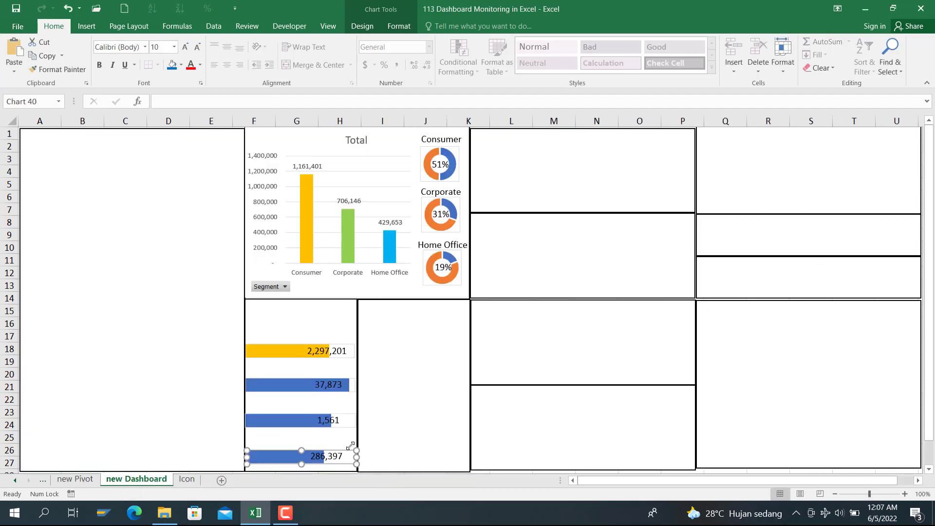
Step: Fill the second bar with standard light green and the third bar with standard light blue
left_click(303, 386)
left_click(269, 390)
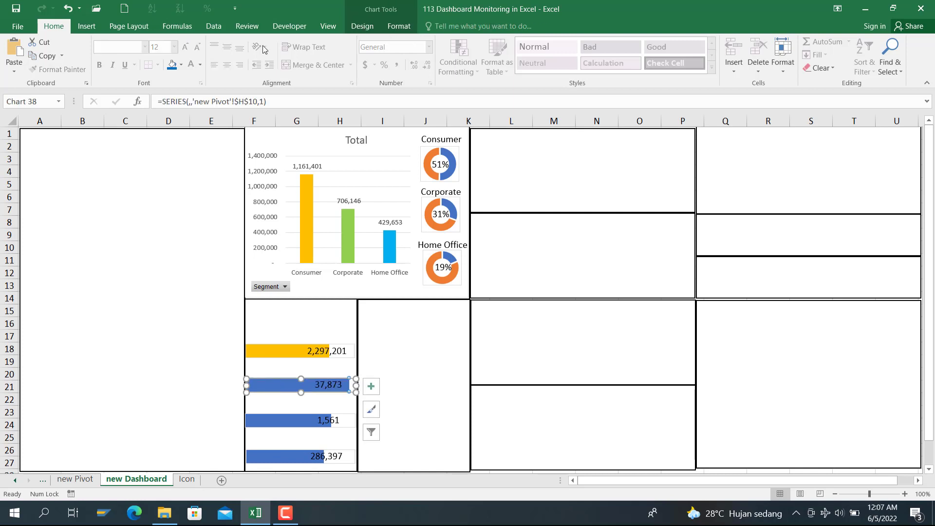
left_click(181, 65)
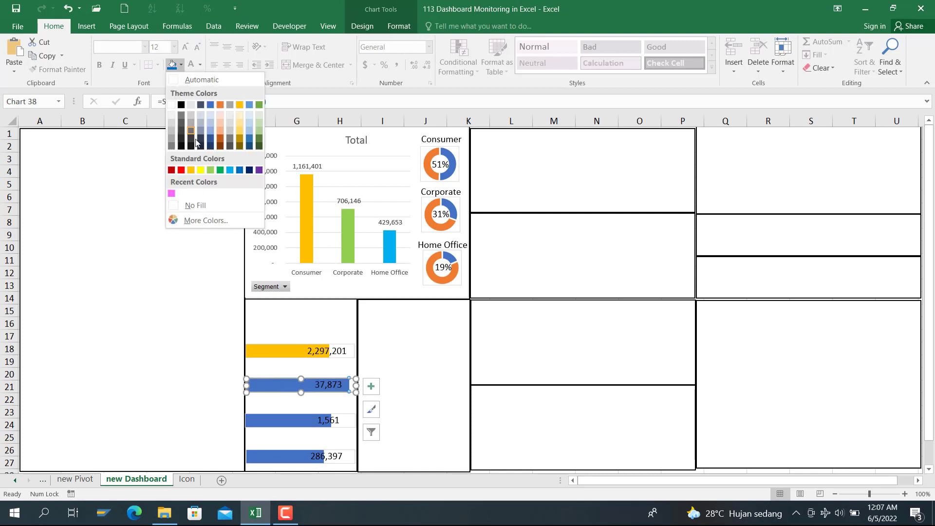
left_click(210, 170)
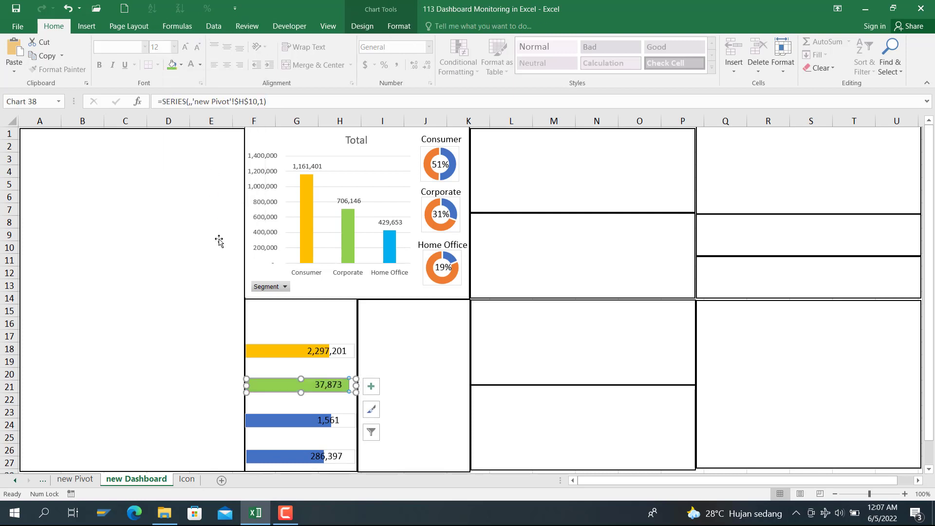
left_click(254, 427)
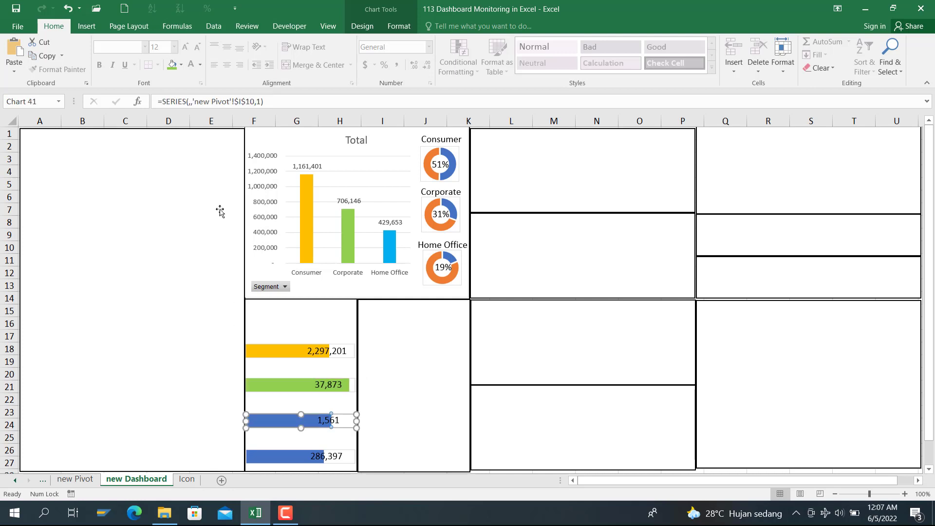
left_click(181, 65)
left_click(228, 170)
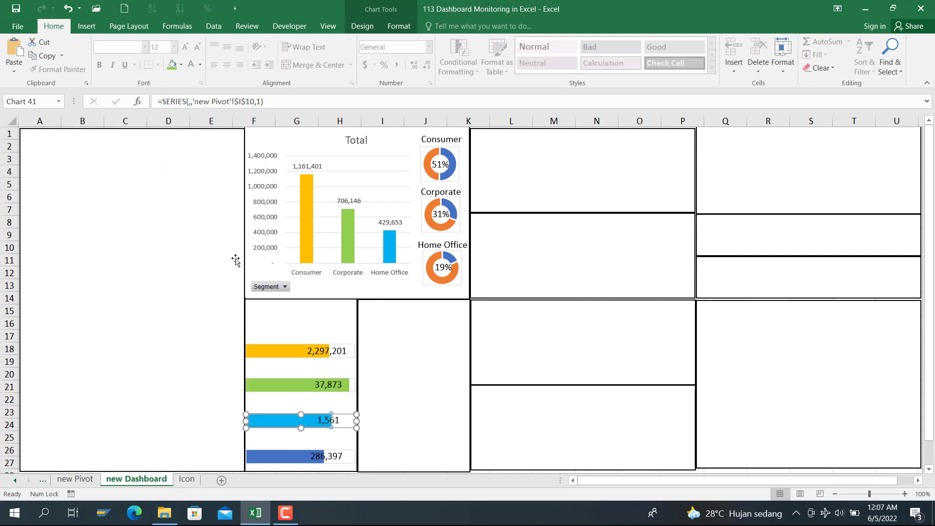
Step: Fill the lowest bar with the standard blue color
left_click(286, 456)
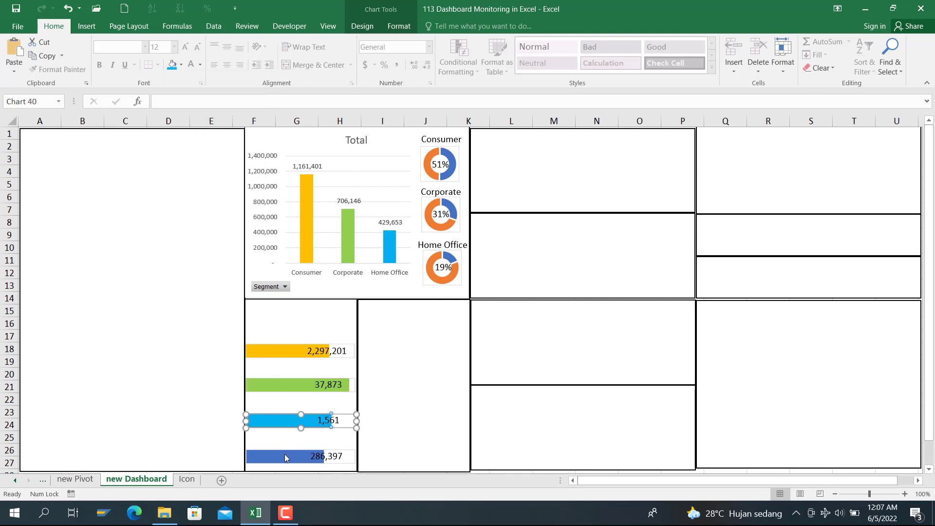
left_click(181, 65)
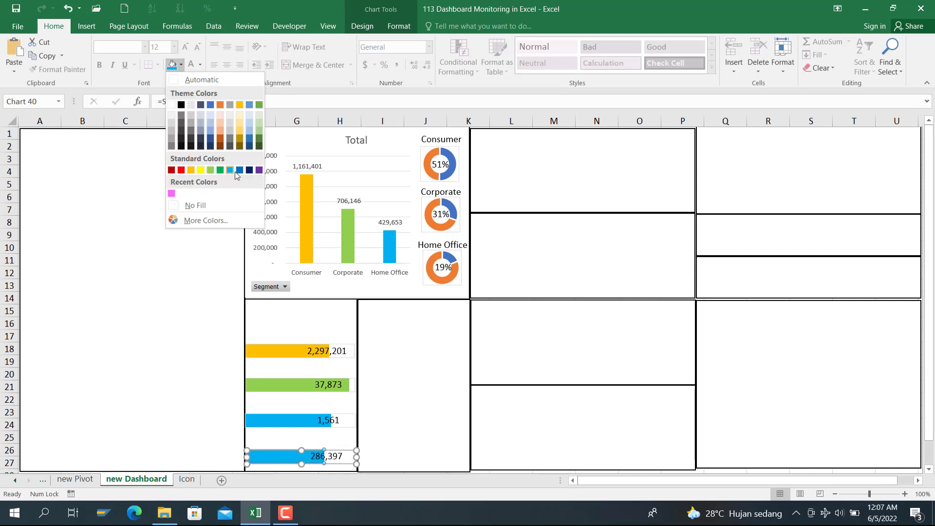
key("Escape")
left_click(419, 351)
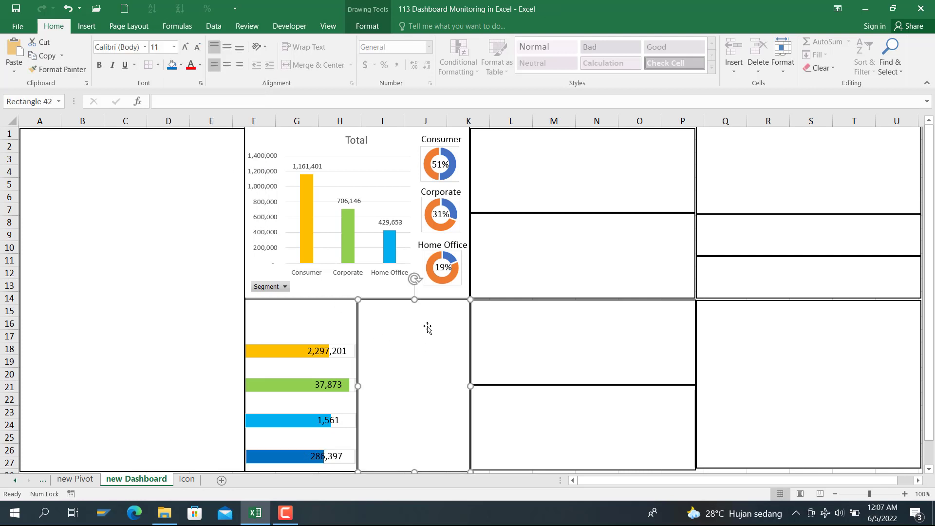
Step: Right-align the value labels of all four coloured bars
left_click(336, 456)
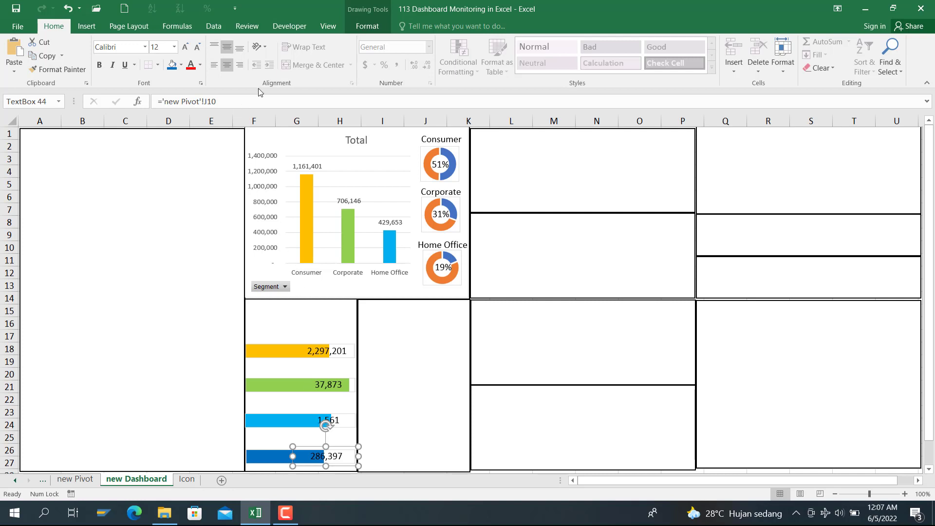
left_click(240, 66)
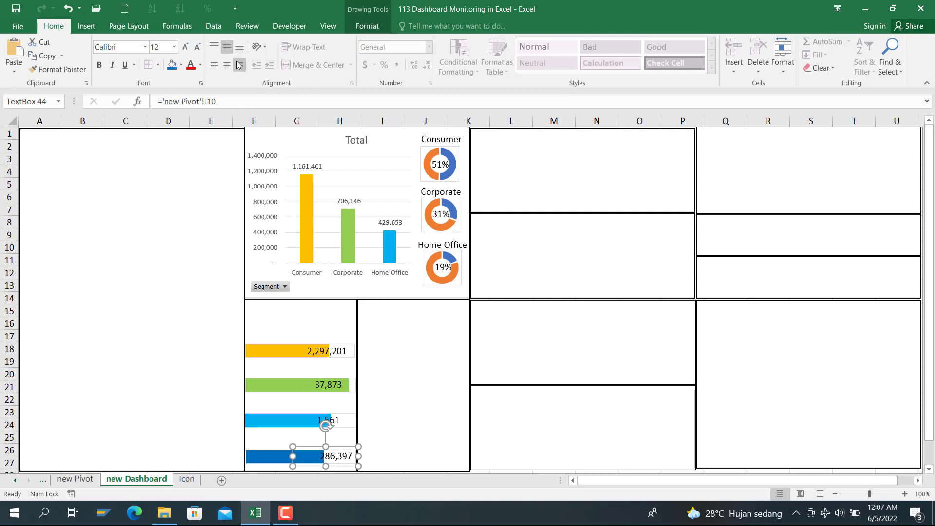
left_click(325, 420)
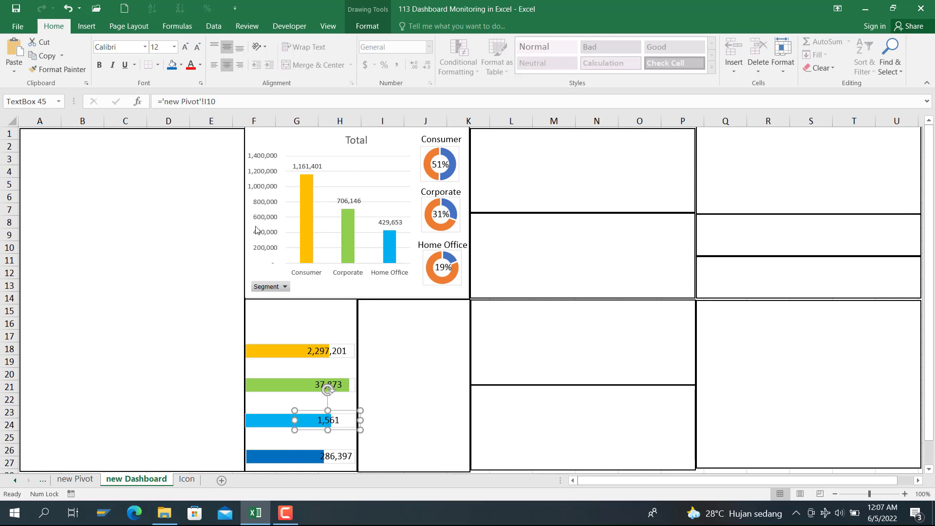
left_click(239, 65)
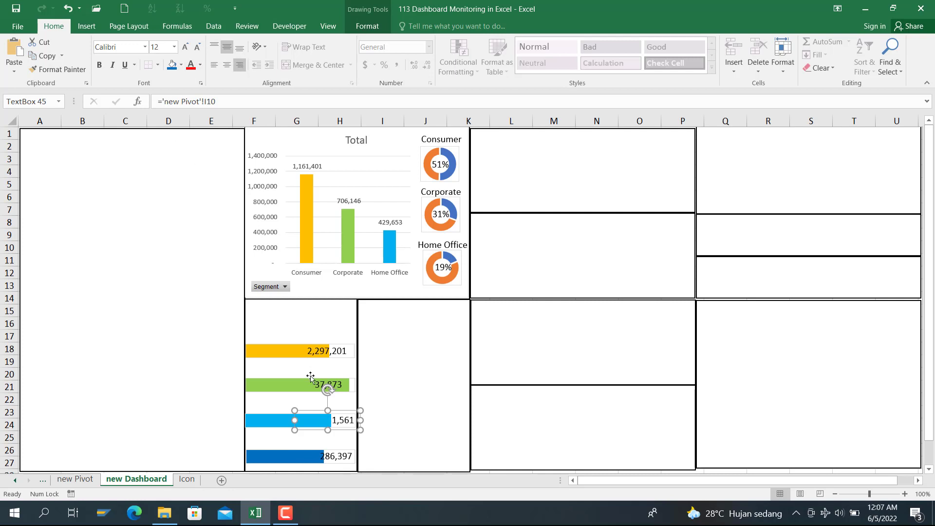
left_click(322, 389)
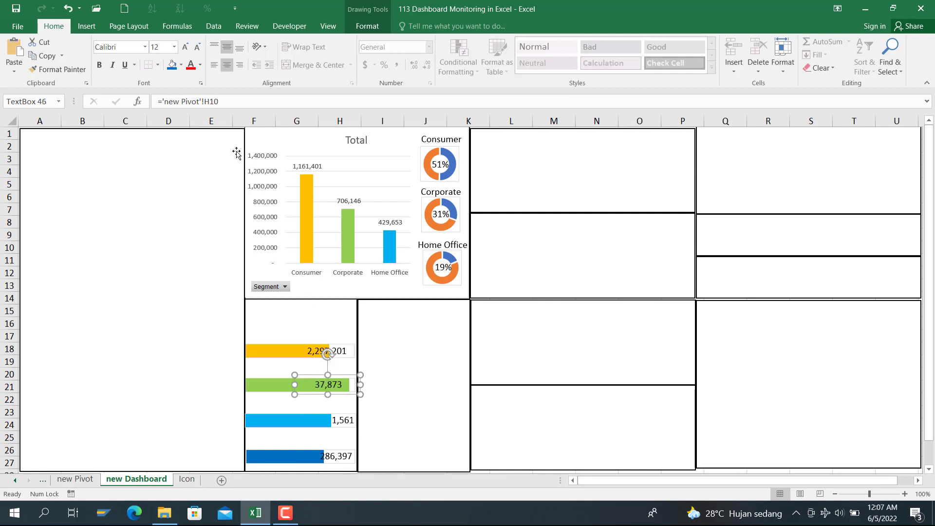
left_click(239, 65)
left_click(343, 350)
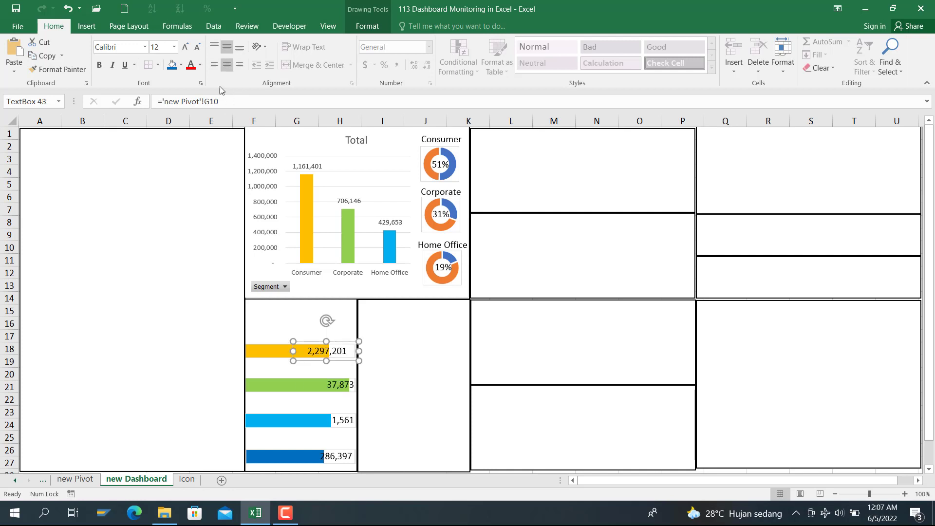
left_click(237, 67)
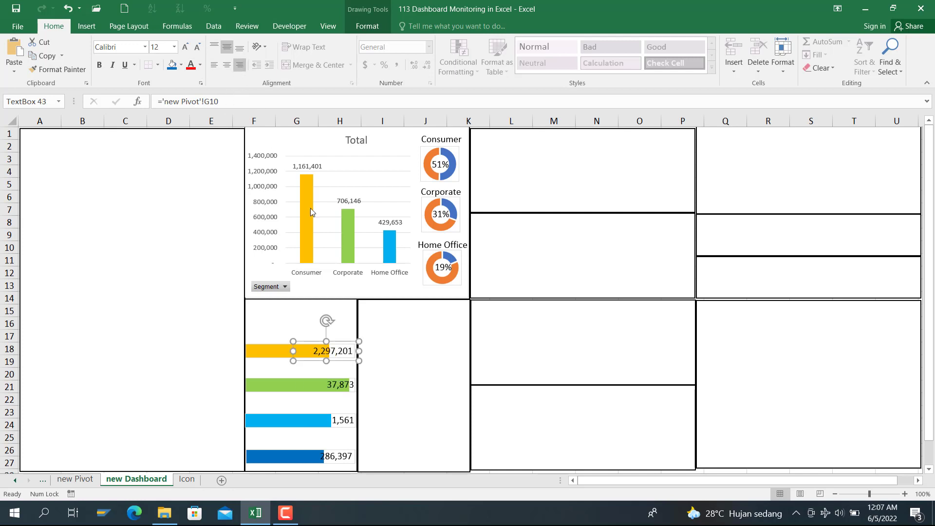
left_click(434, 348)
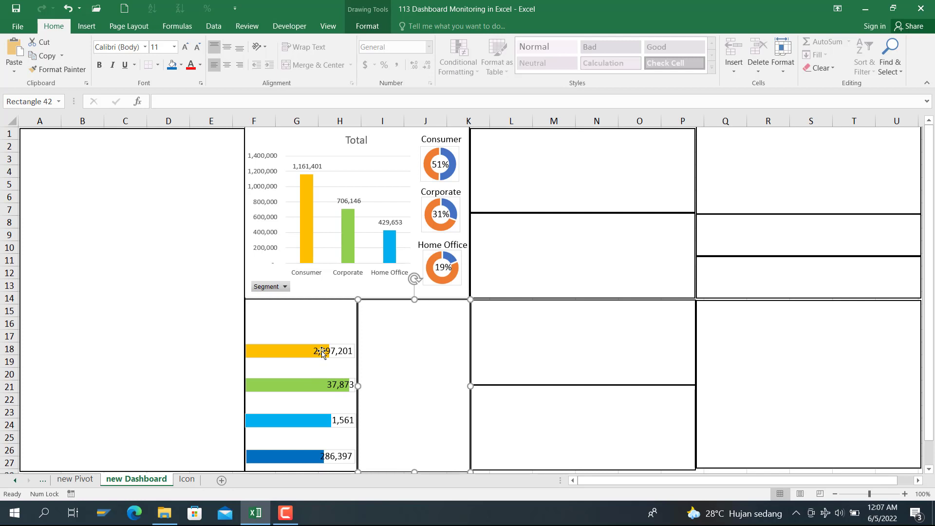
Step: On the Dashboard sheet, copy the Total Sales and Profit heading, its dollar icon and the four icons above the bars
left_click(16, 482)
left_click(16, 482)
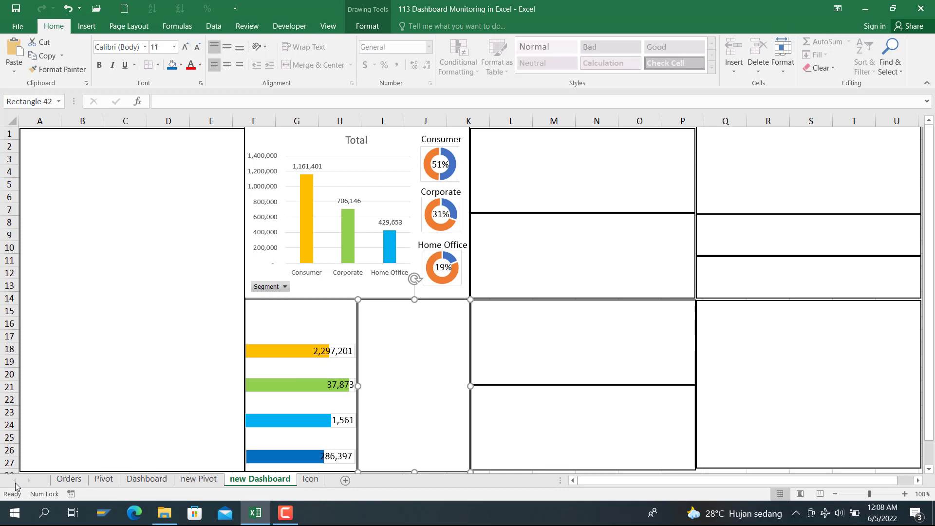
left_click(164, 482)
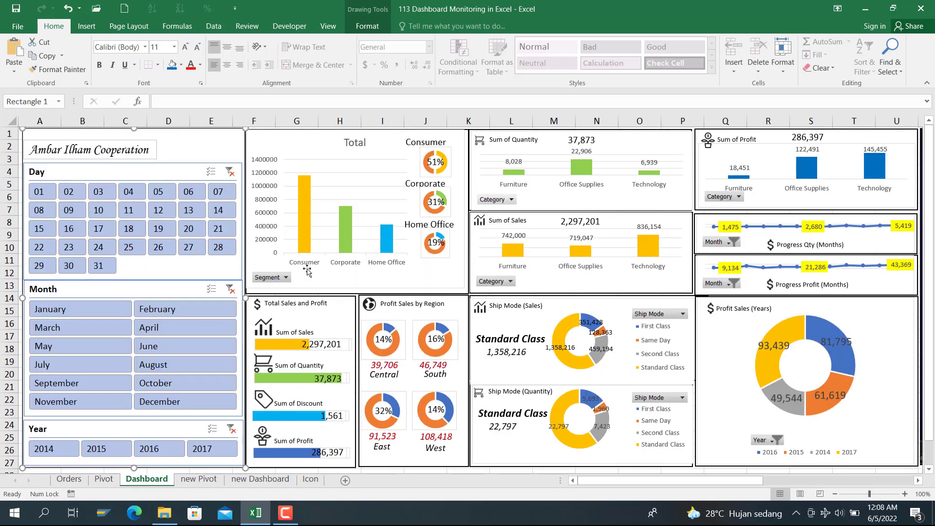
left_click(258, 307)
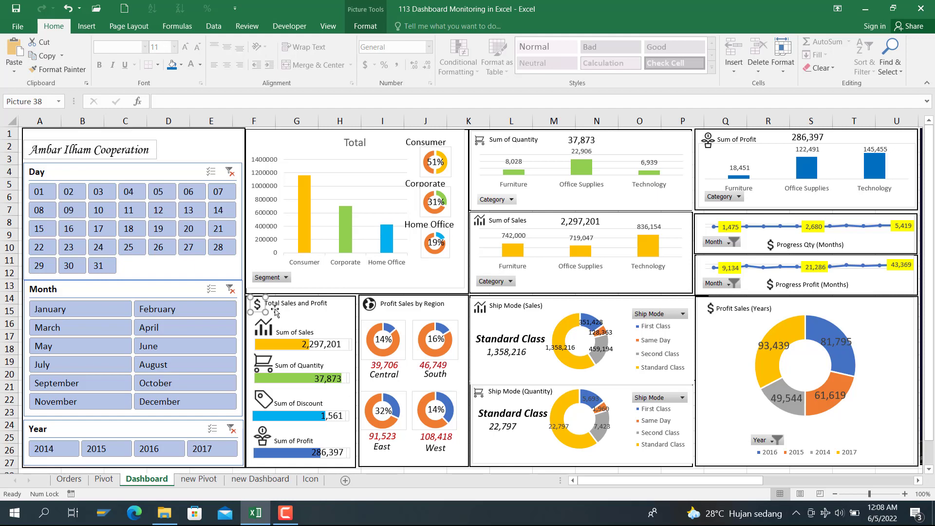
left_click(293, 307, "ctrl")
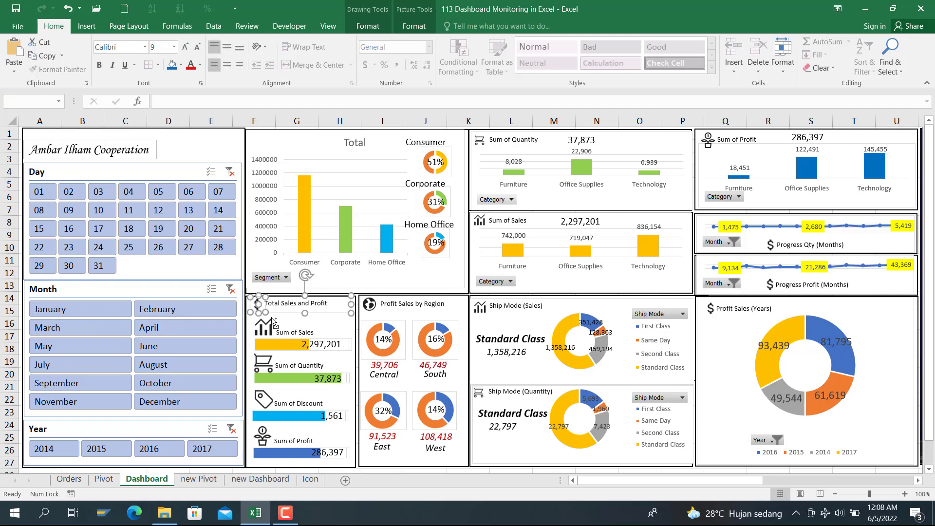
left_click(258, 326, "ctrl")
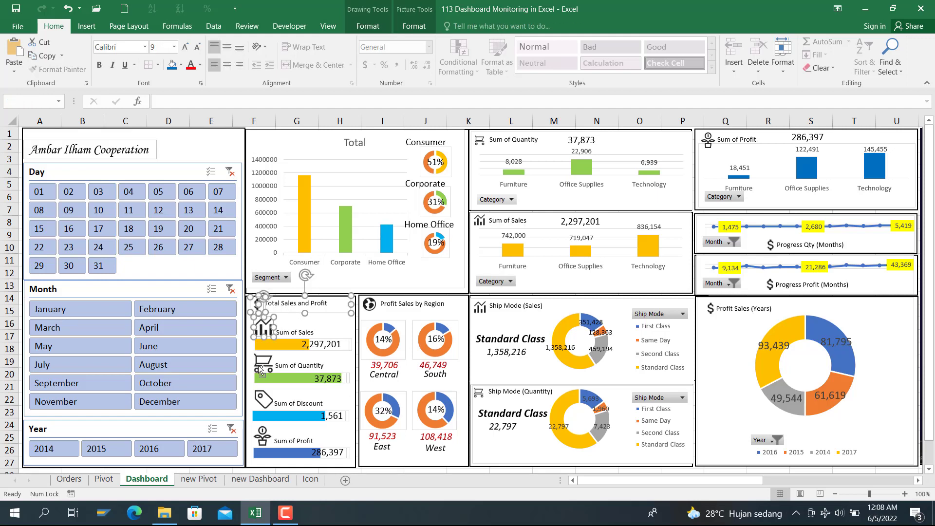
left_click(261, 369, "ctrl")
left_click(262, 400, "ctrl")
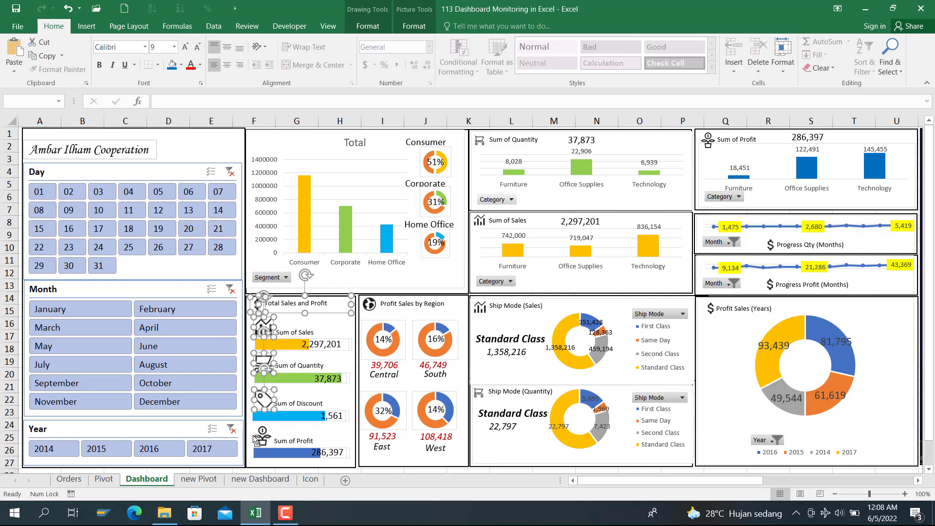
left_click(257, 437, "ctrl")
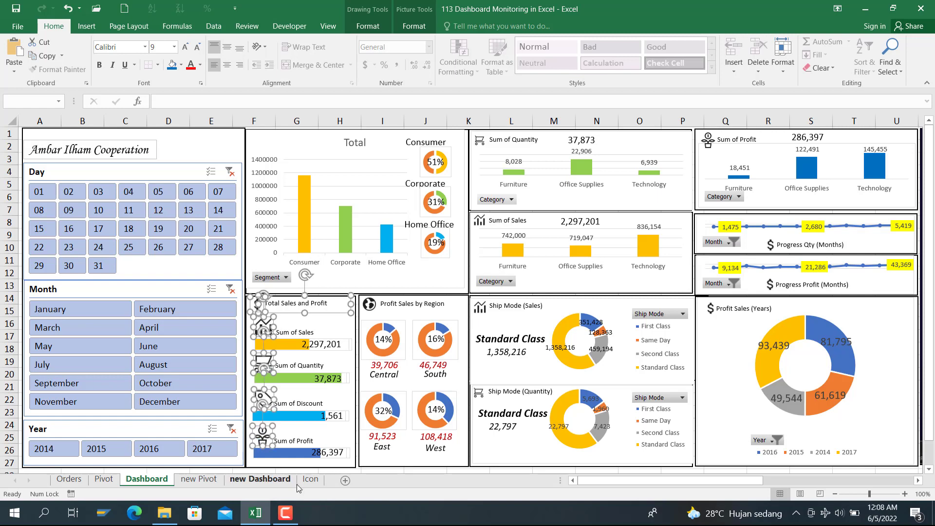
Step: Paste the heading and icons into the new Dashboard sheet and move them over the panel with the four bars
left_click(259, 480)
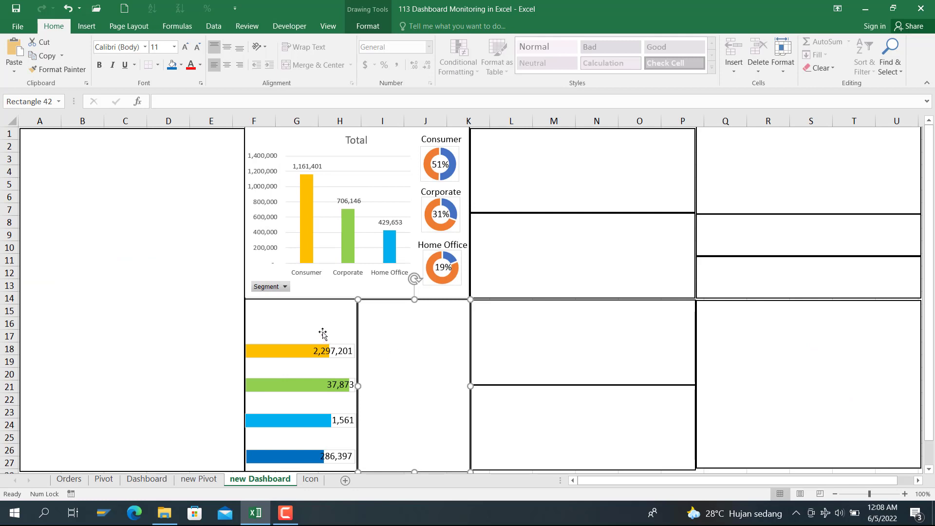
key("ctrl+v")
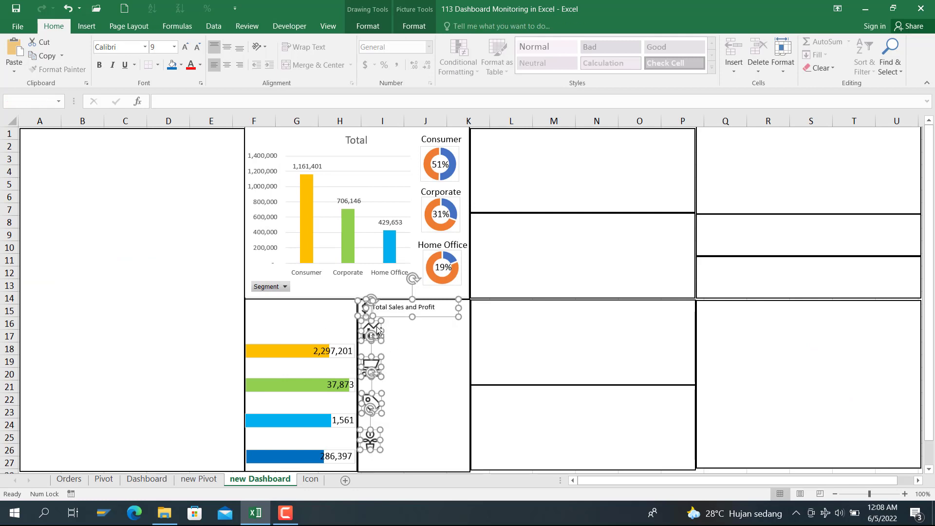
left_click_drag(388, 319, 272, 316)
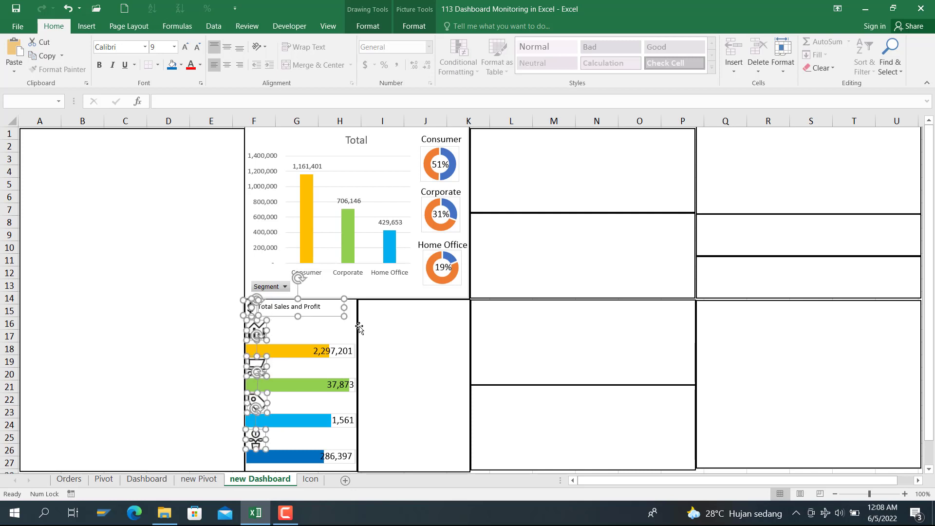
left_click(404, 326)
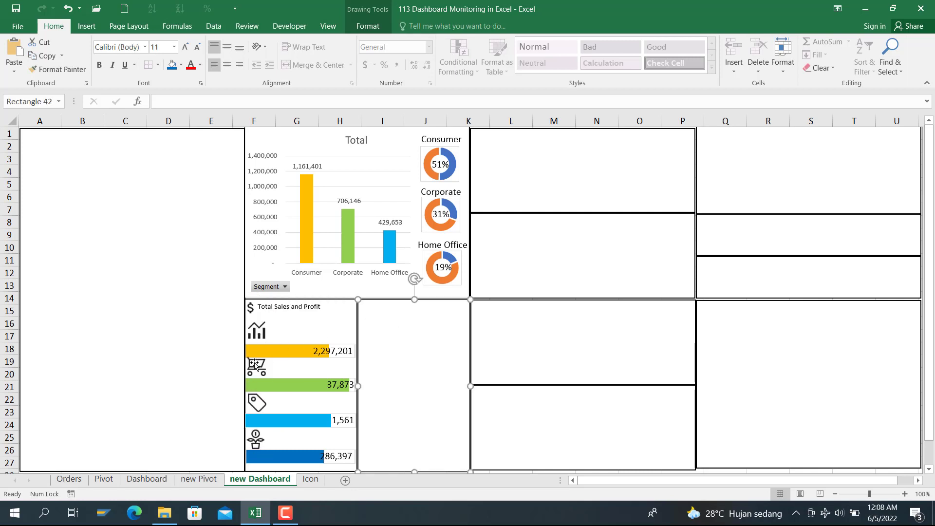
left_click(254, 365)
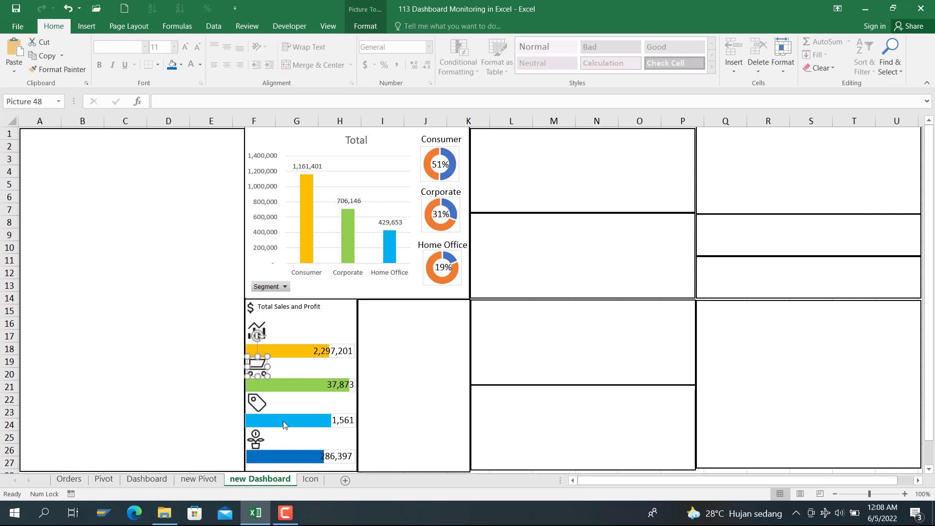
left_click(290, 407)
left_click(431, 346)
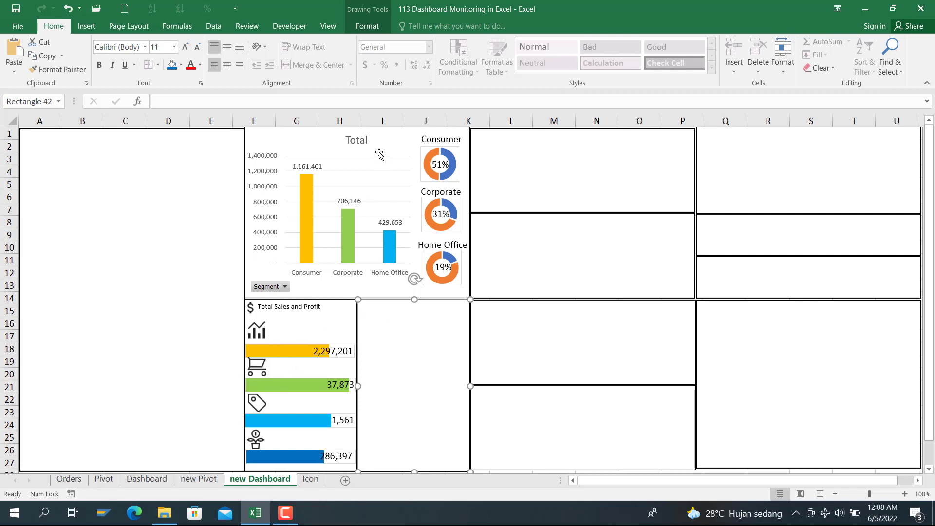
Step: Duplicate the Home Office label and place the copy beside the chart icon above the yellow bar
left_click(440, 246)
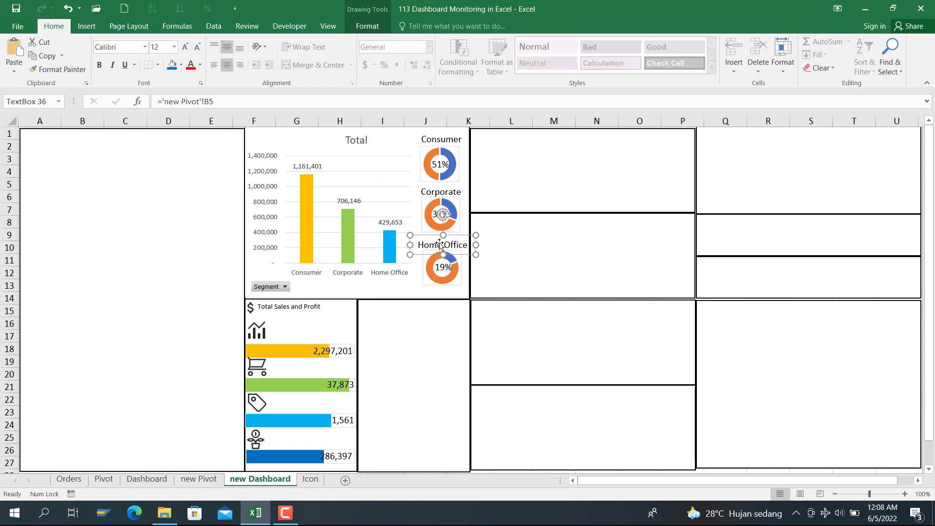
left_click(426, 341)
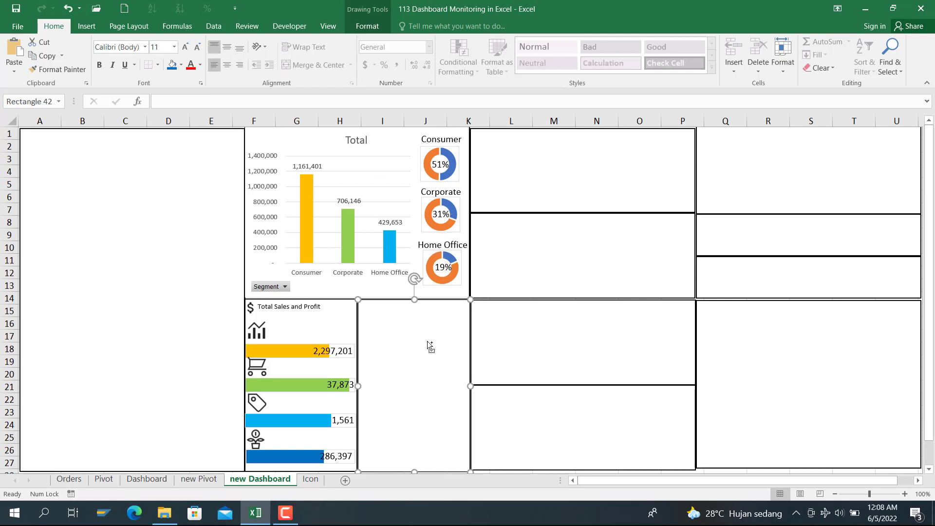
key("ctrl+v")
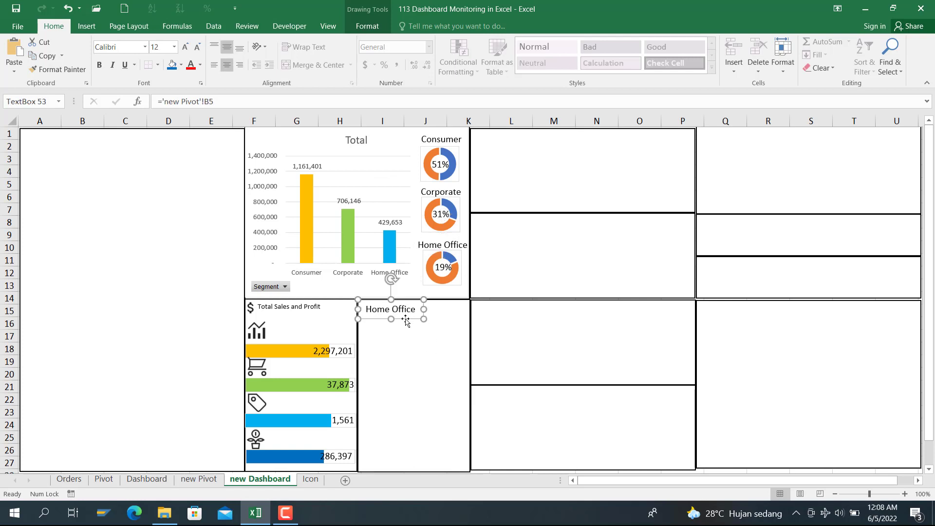
left_click_drag(403, 318, 311, 340)
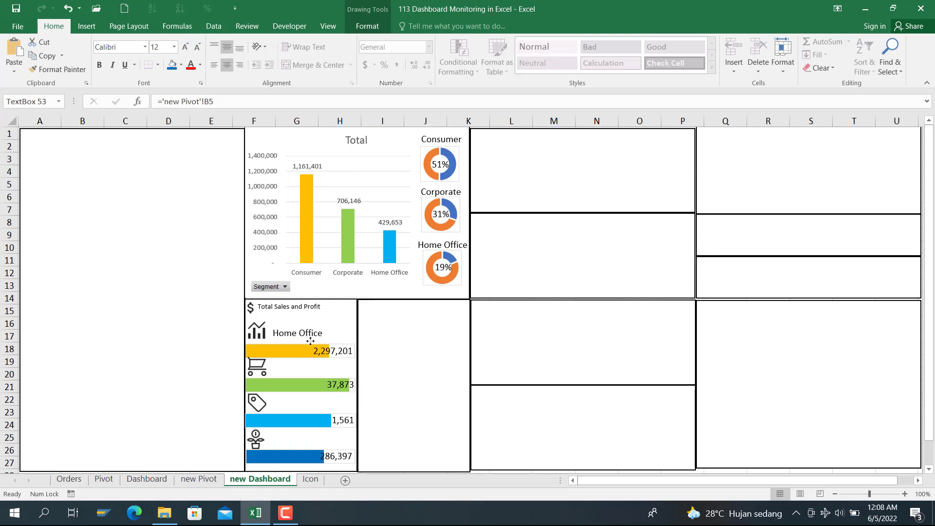
Step: Link the label above the yellow bar to the Sum of Sales header in cell B9 of the new Pivot sheet
left_click(242, 102)
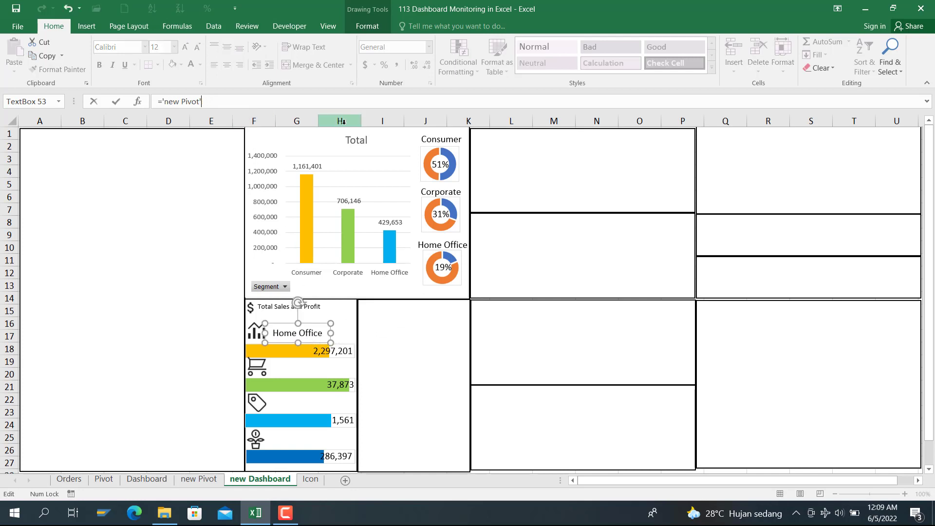
key("BackSpace")
key("BackSpace")
key("BackSpace")
key("BackSpace")
key("BackSpace")
key("BackSpace")
key("BackSpace")
key("BackSpace")
left_click(198, 479)
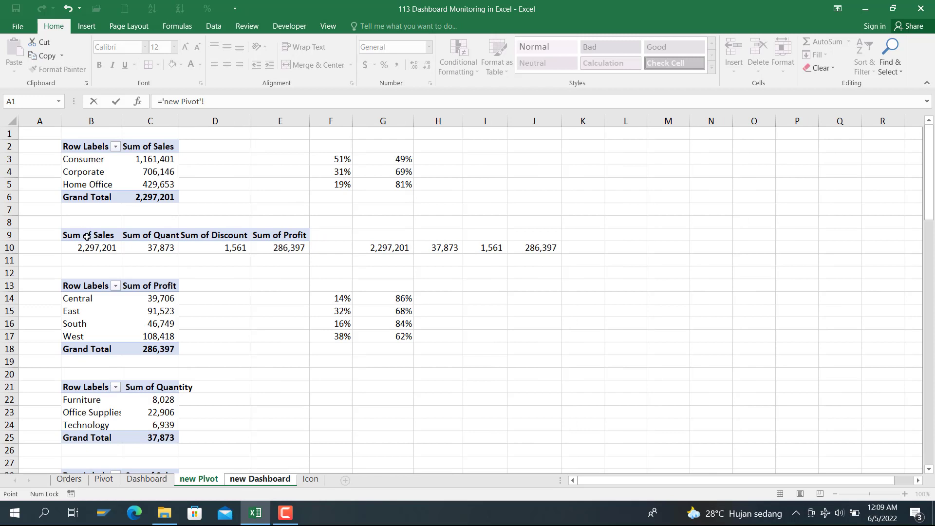
left_click(86, 236)
key("Return")
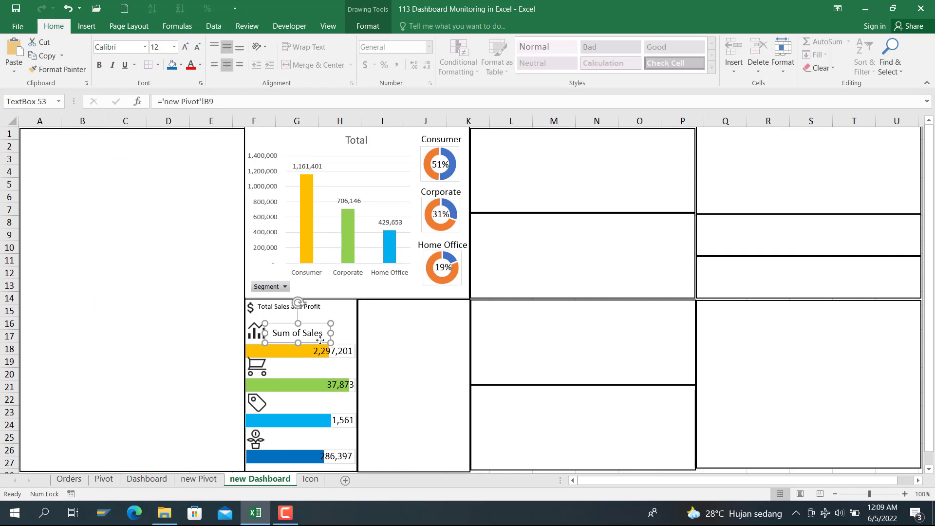
Step: Paste three copies of the Sum of Sales label and place them beside the cart, tag and plant icons
left_click(405, 375)
key("ctrl+v")
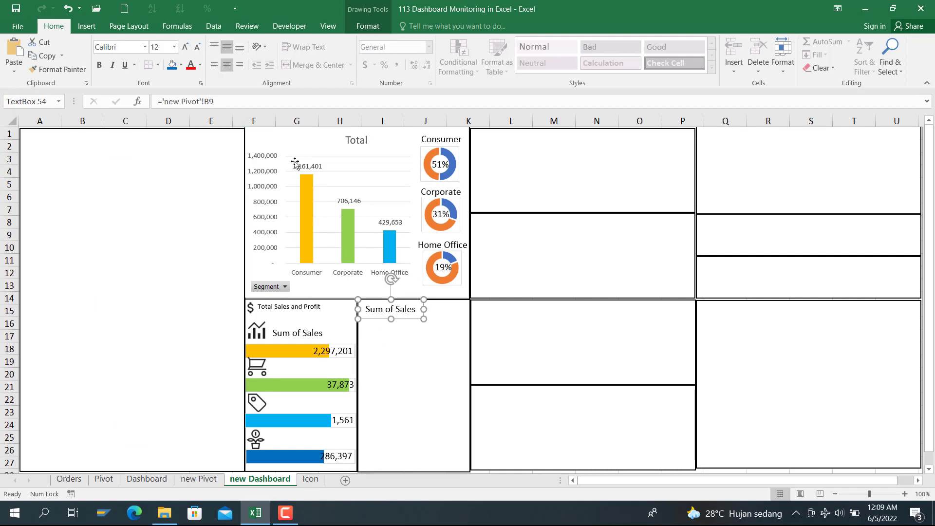
key("ctrl+v")
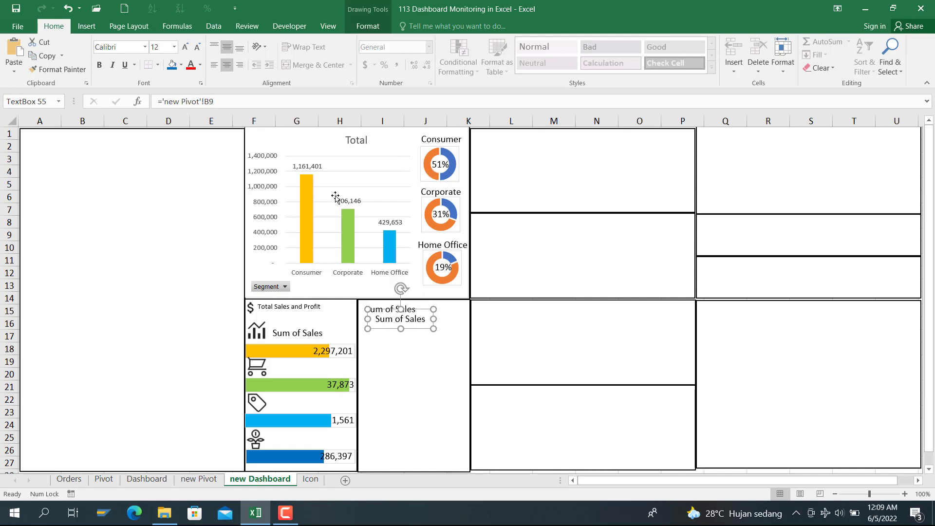
key("ctrl+v")
left_click_drag(391, 335, 276, 376)
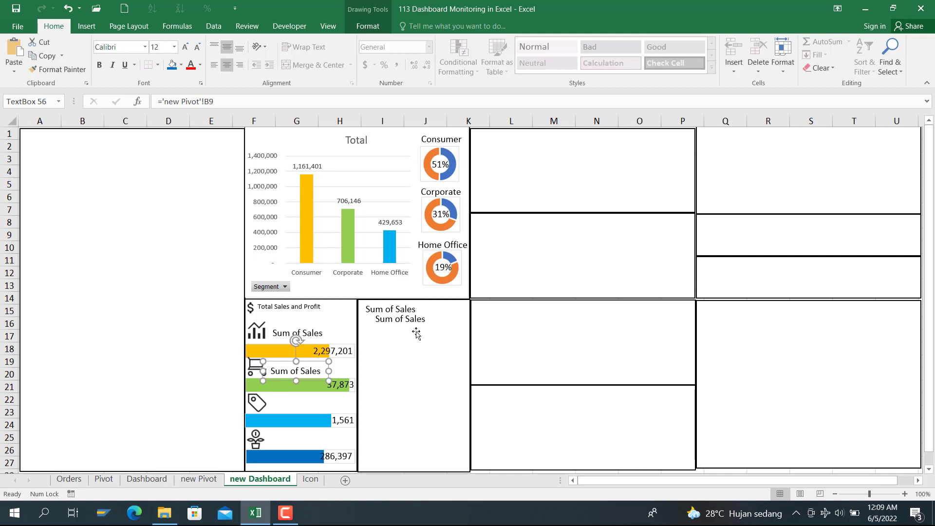
left_click(417, 332)
left_click(420, 325)
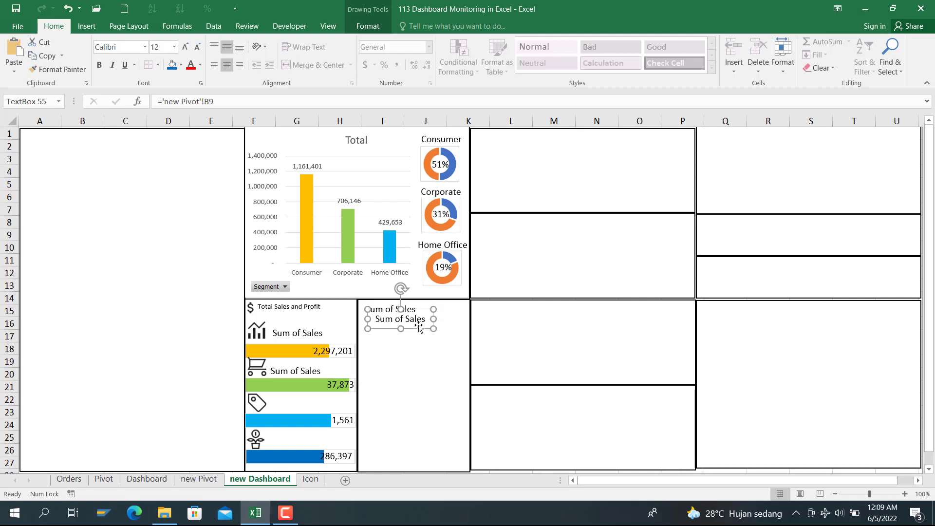
left_click_drag(420, 327, 313, 412)
left_click(407, 317)
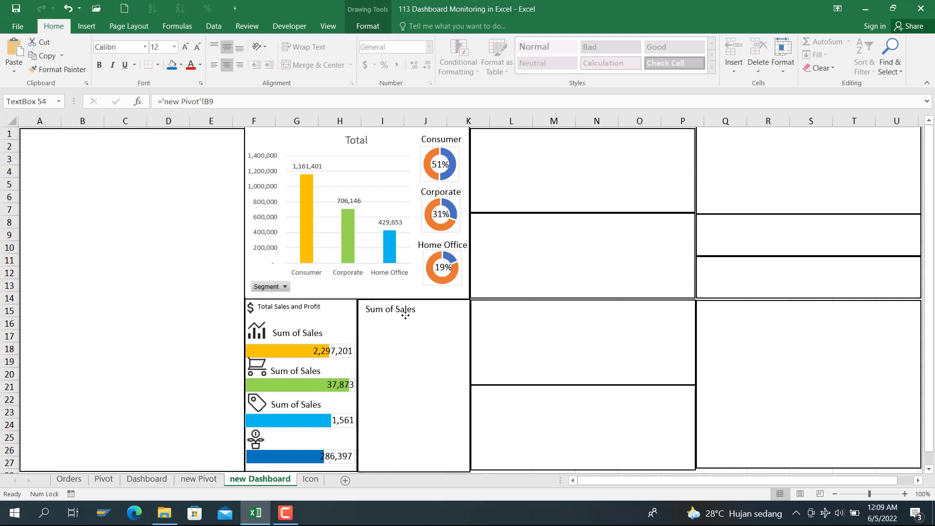
left_click_drag(406, 317, 309, 446)
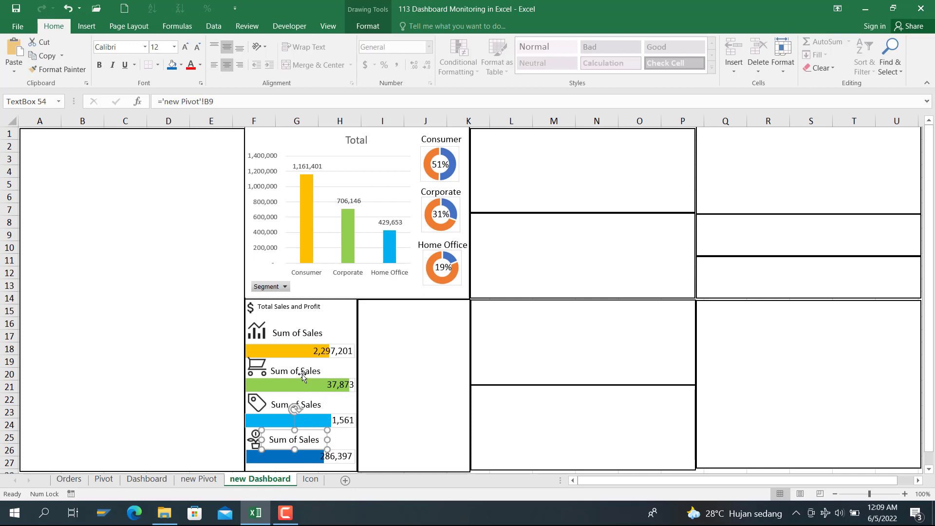
Step: Link the labels beside the cart, tag and plant icons to cells C9, D9 and E9 of the new Pivot sheet
left_click(296, 360)
left_click(211, 101)
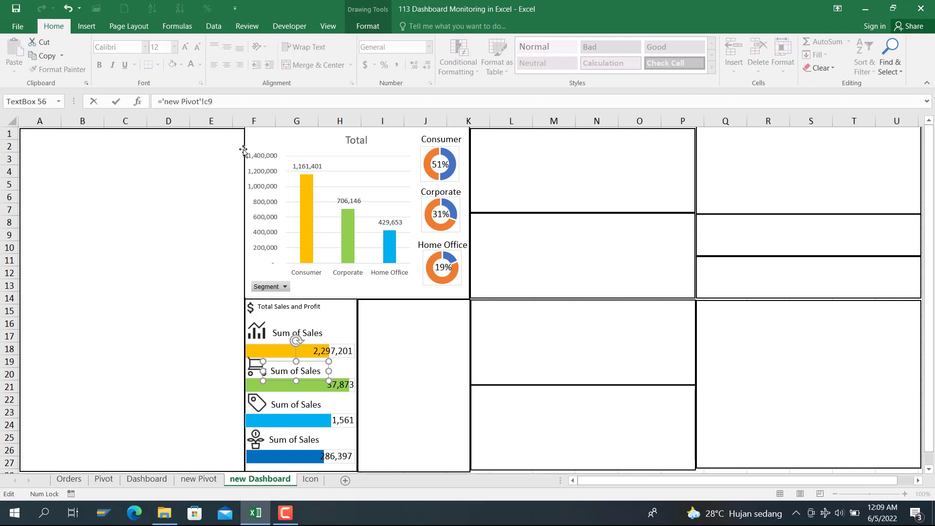
key("Return")
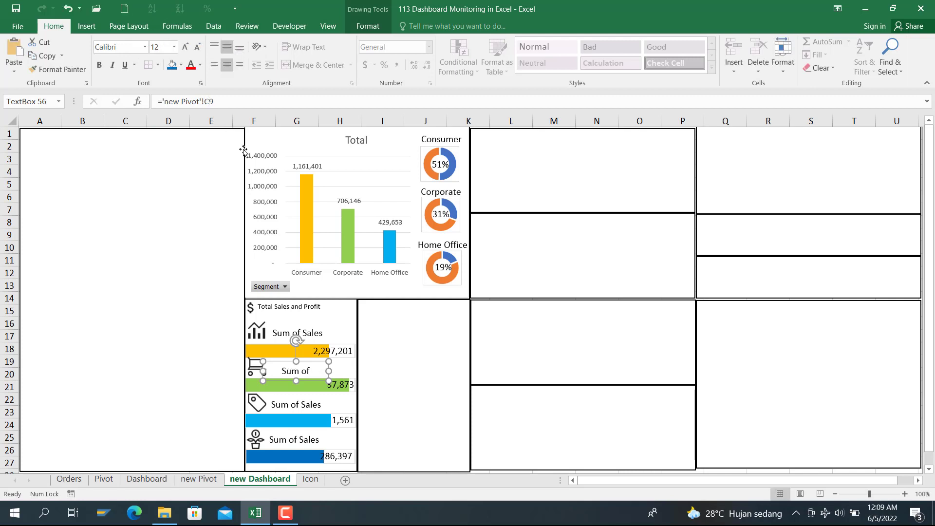
left_click(305, 406)
left_click(212, 102)
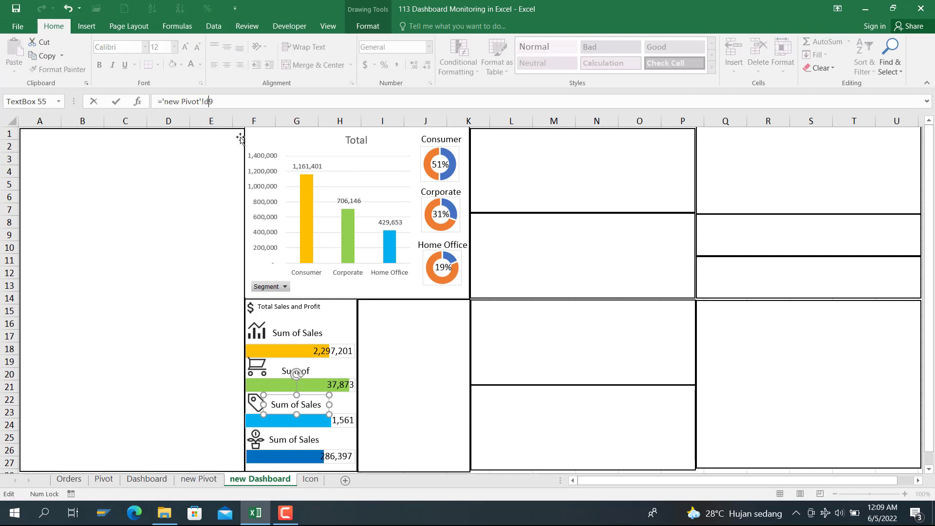
key("Return")
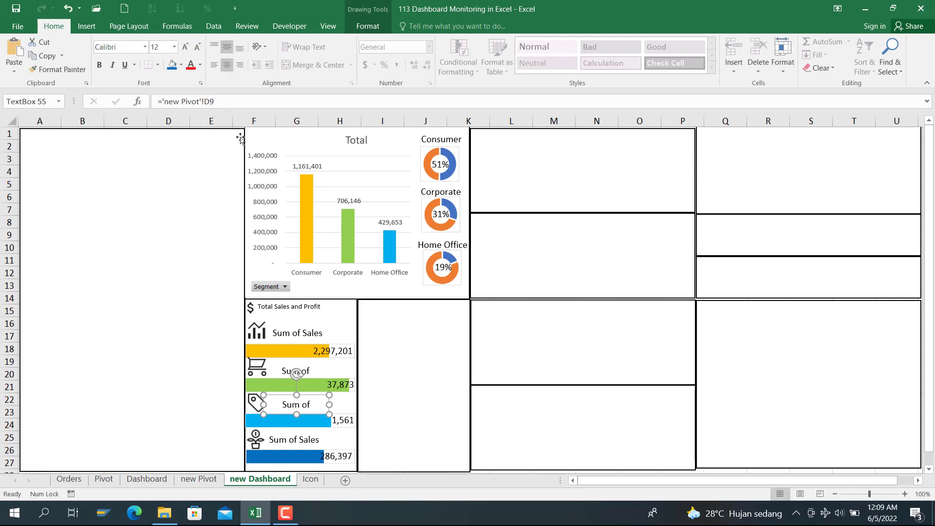
left_click(290, 444)
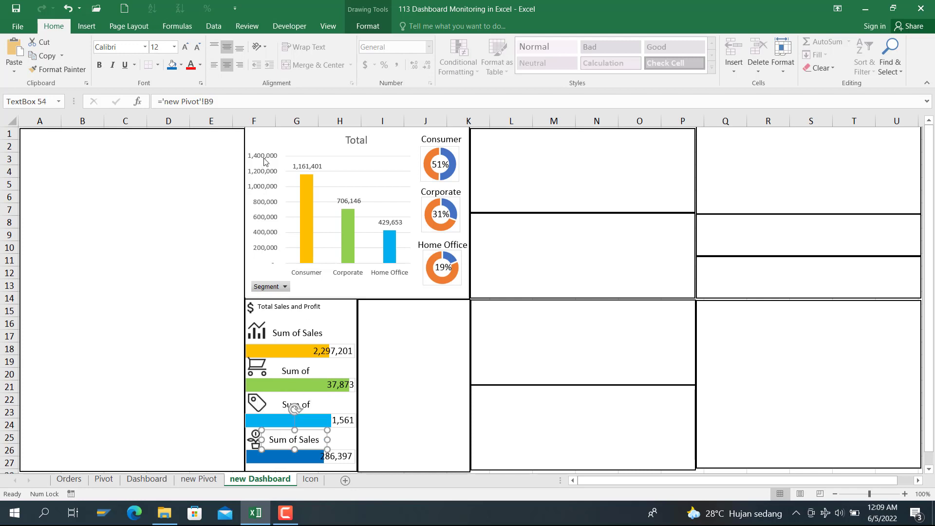
left_click(216, 108)
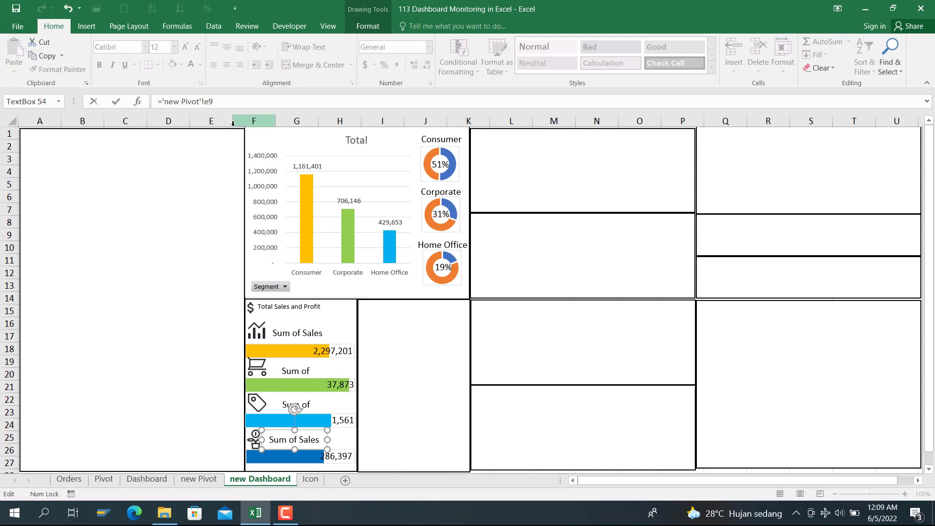
type("e")
key("Return")
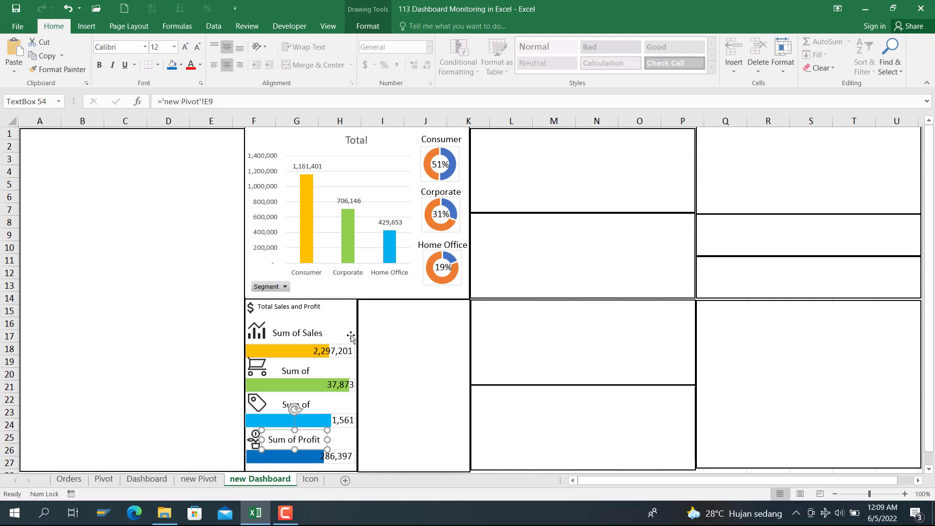
Step: Widen the labels beside the tag and cart icons so their full Sum of Discount and Sum of Quantity texts fit
left_click(311, 407)
left_click_drag(329, 405, 346, 404)
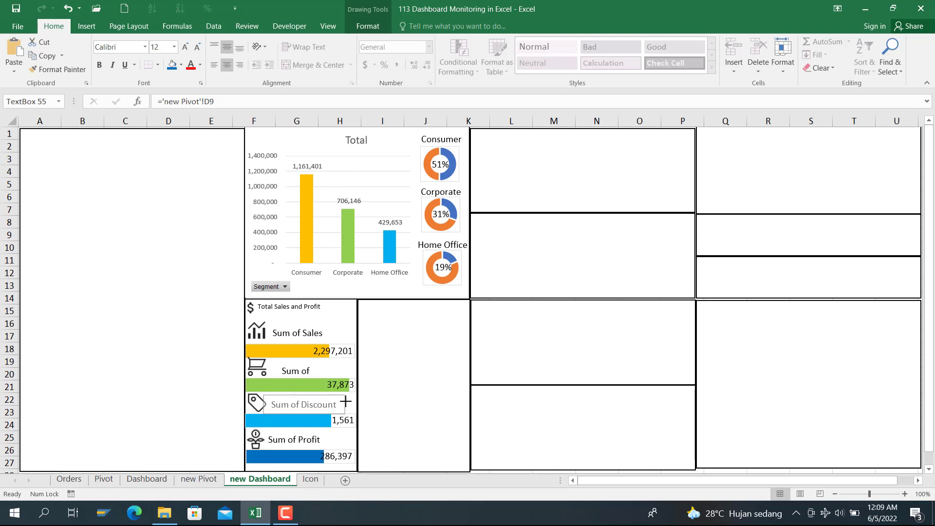
left_click(298, 368)
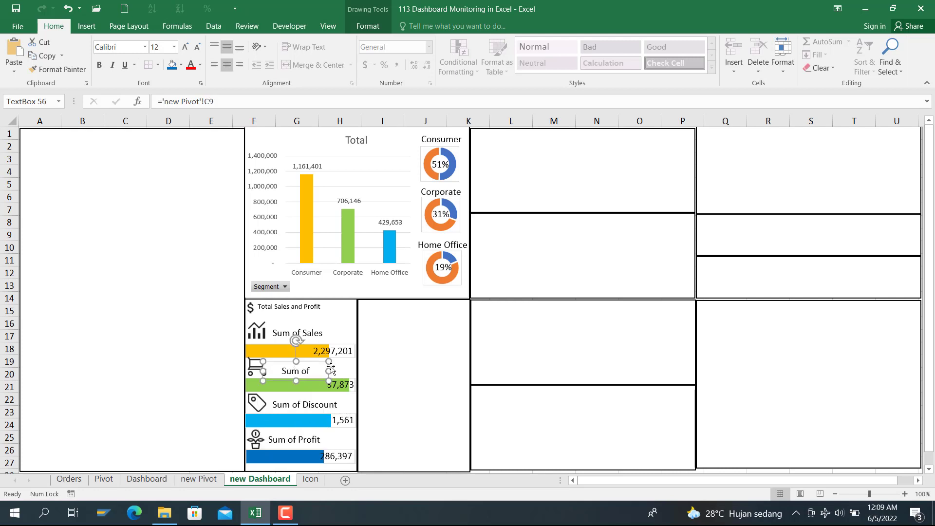
left_click_drag(326, 368, 353, 371)
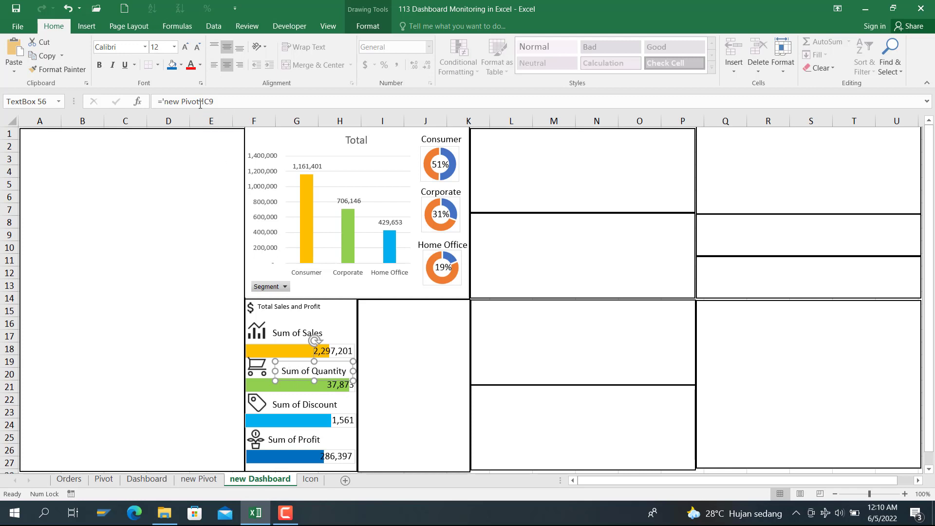
Step: Left-align the text of the Sum of Quantity, Sum of Discount and Sum of Profit labels
left_click(212, 66)
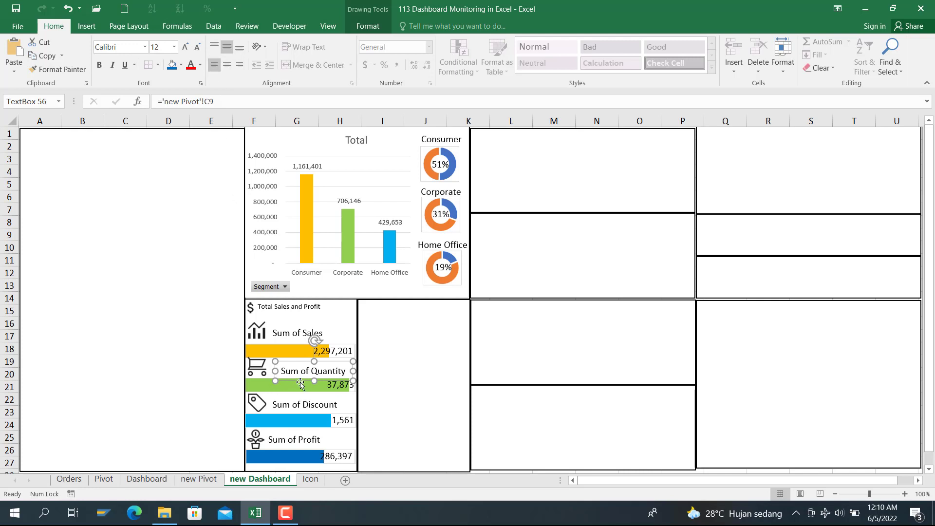
left_click(285, 411)
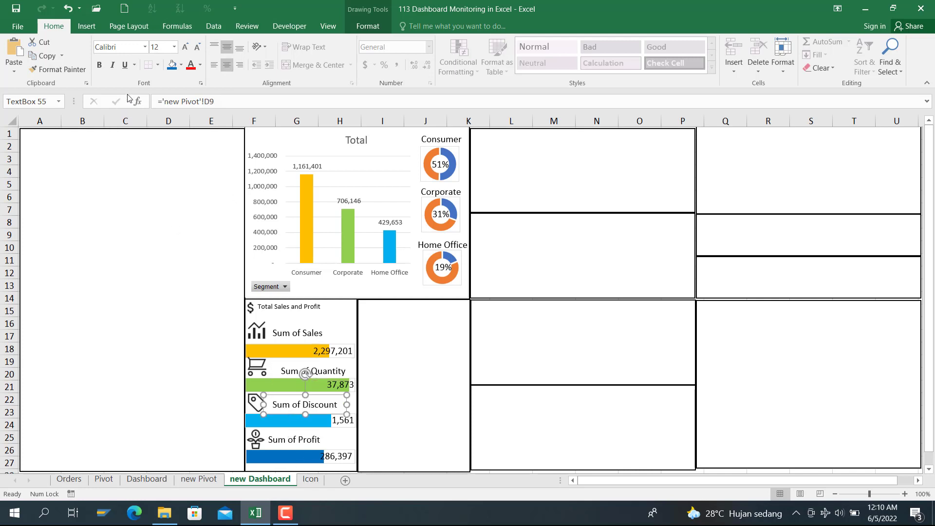
left_click(215, 65)
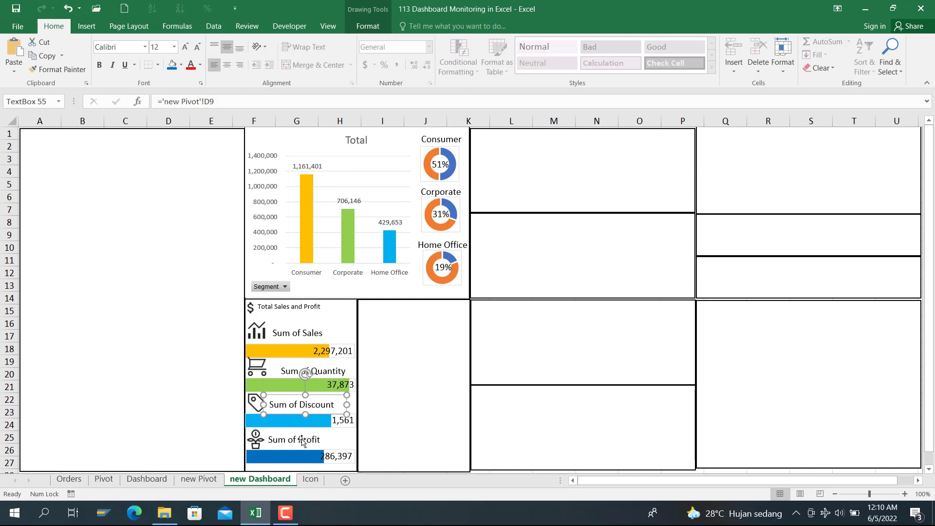
left_click(302, 442)
left_click(214, 65)
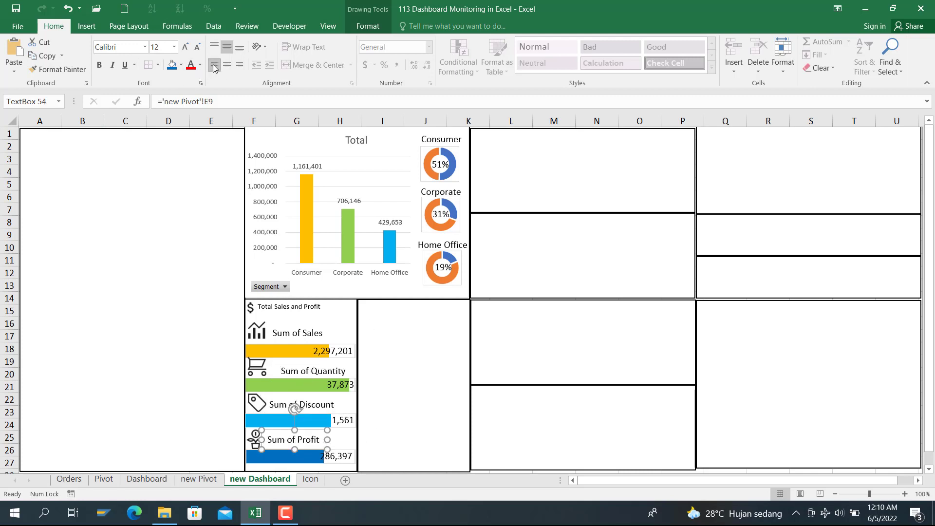
Step: Move the Sum of Quantity label closer to the cart icon, in line with the other labels
left_click(312, 369)
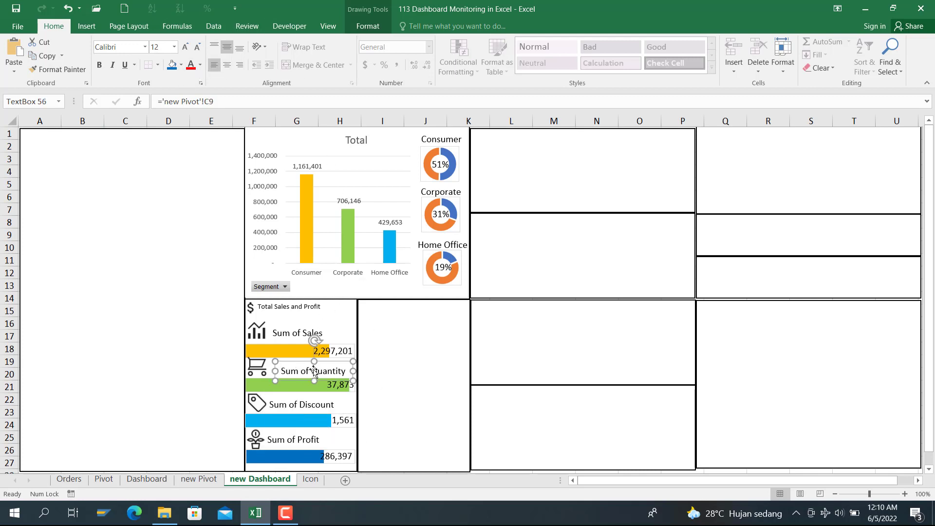
left_click_drag(329, 366, 320, 362)
left_click(428, 342)
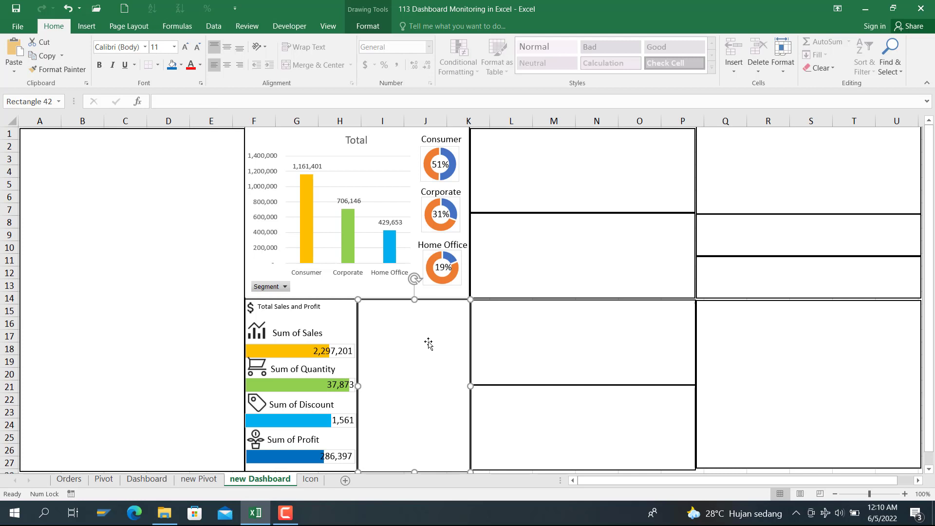
Step: Copy the globe icon and Profit Sales by Region heading from the Dashboard sheet into the new Dashboard sheet
left_click(610, 336)
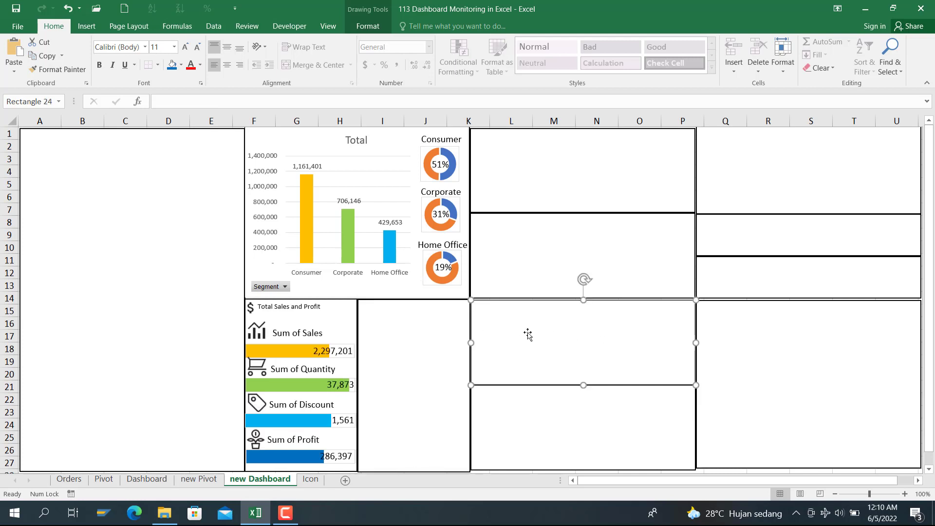
left_click(139, 480)
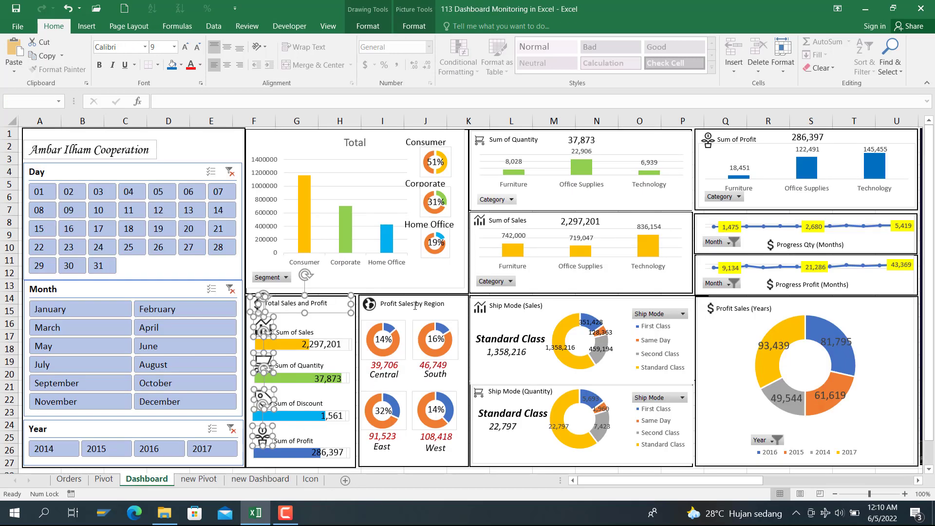
left_click(370, 305)
left_click(393, 304, "ctrl")
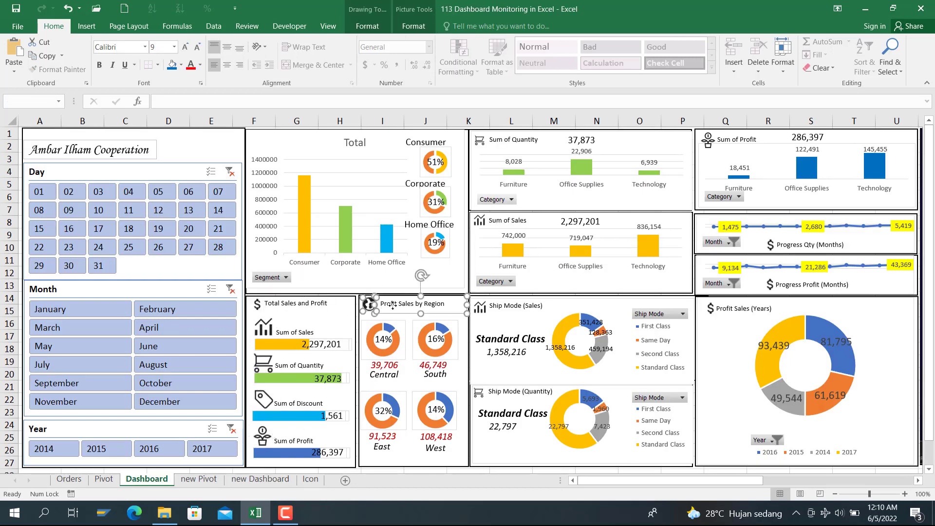
left_click(199, 479)
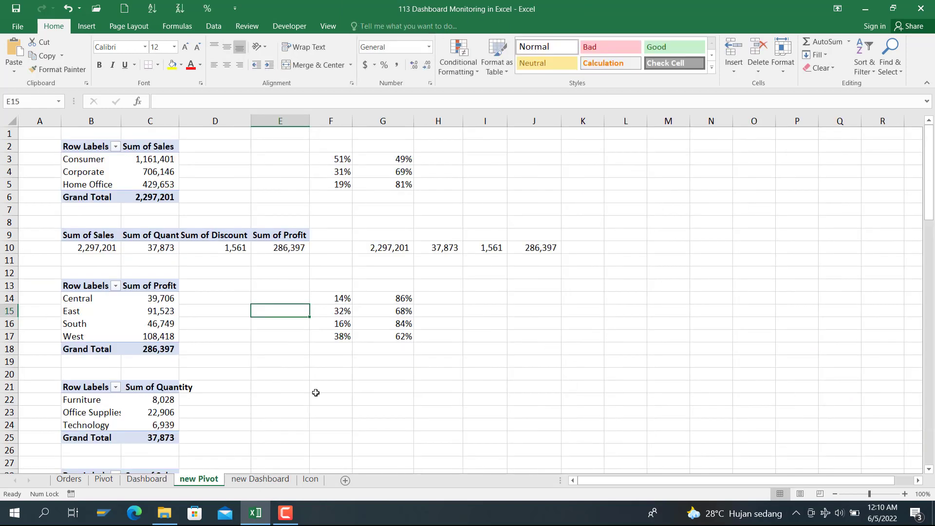
left_click(288, 479)
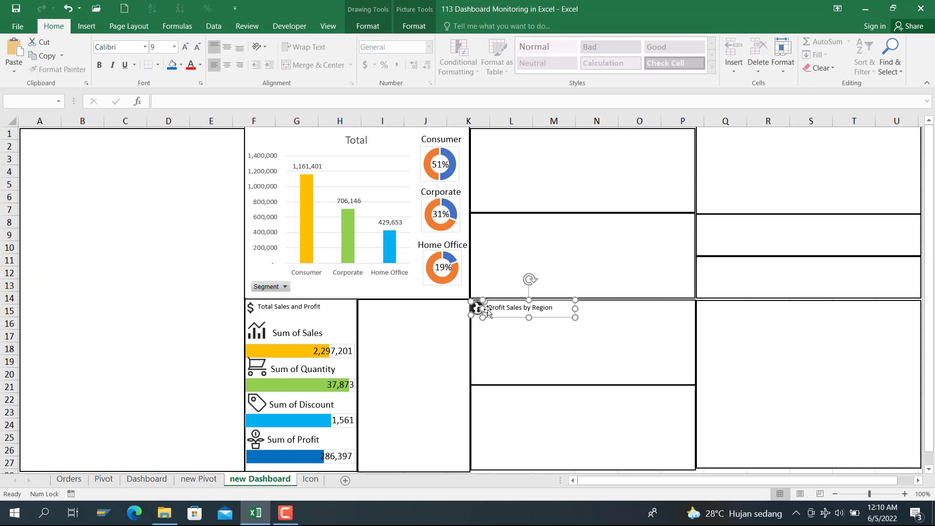
Step: Move the globe icon and Profit Sales by Region heading together to the top of the empty panel beside Total Sales and Profit
left_click_drag(488, 312, 422, 322)
key("ctrl+z")
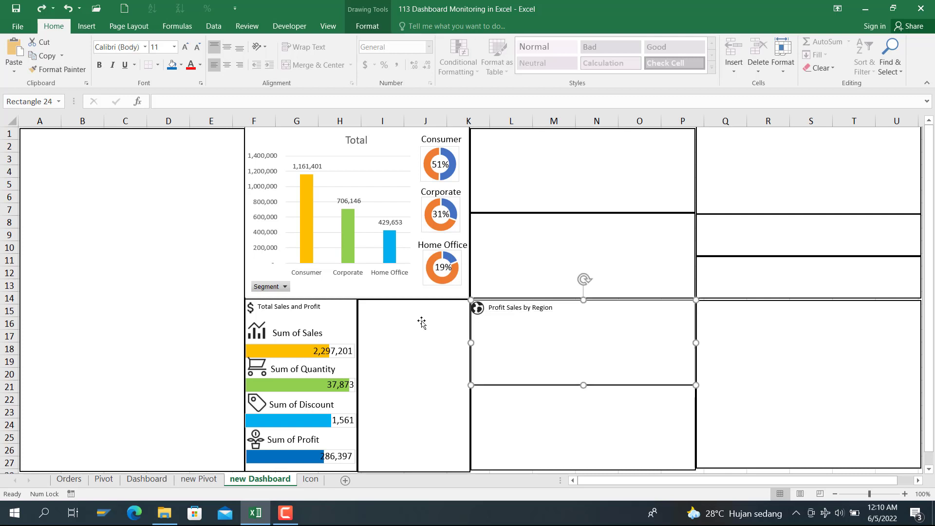
left_click(478, 308)
left_click(494, 310, "ctrl")
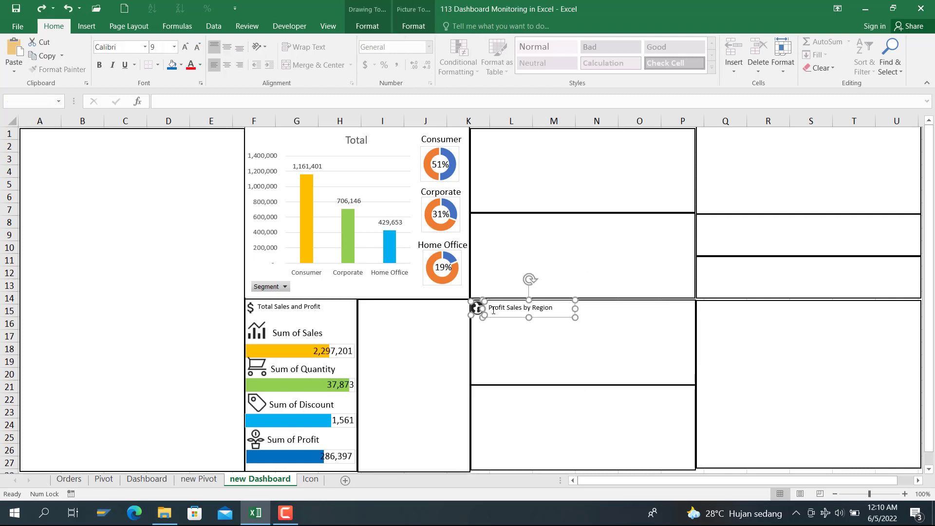
left_click_drag(483, 313, 373, 311)
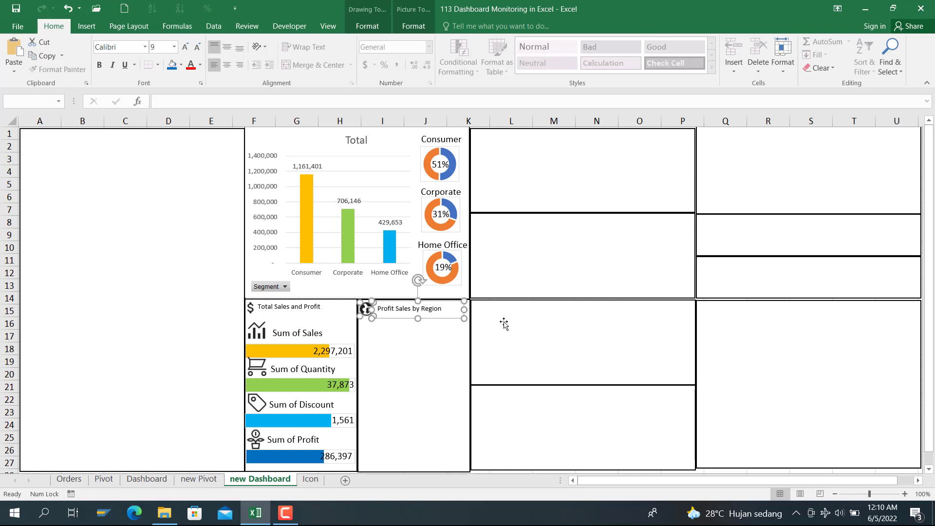
left_click(503, 324)
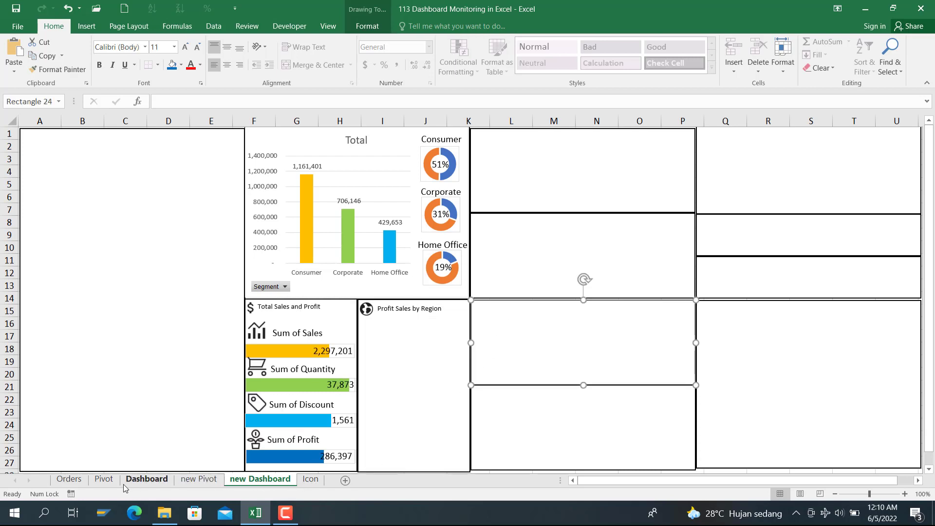
Step: Insert a doughnut chart from the Central region percentages in F14:G14 of the new Pivot sheet
left_click(188, 480)
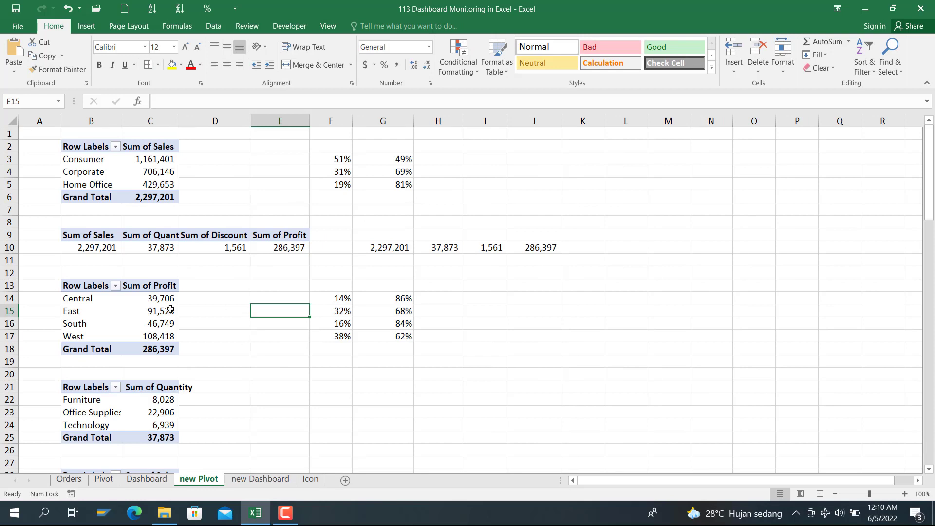
left_click_drag(343, 298, 379, 297)
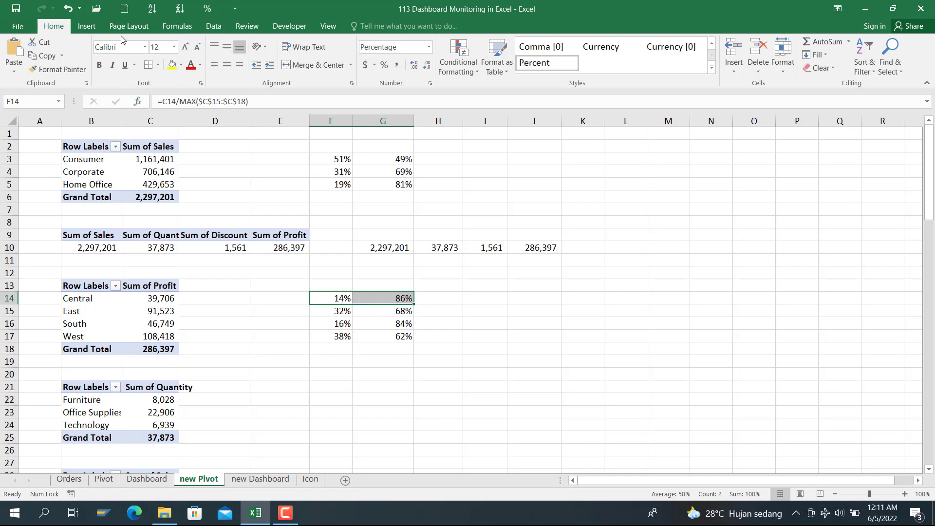
left_click(90, 25)
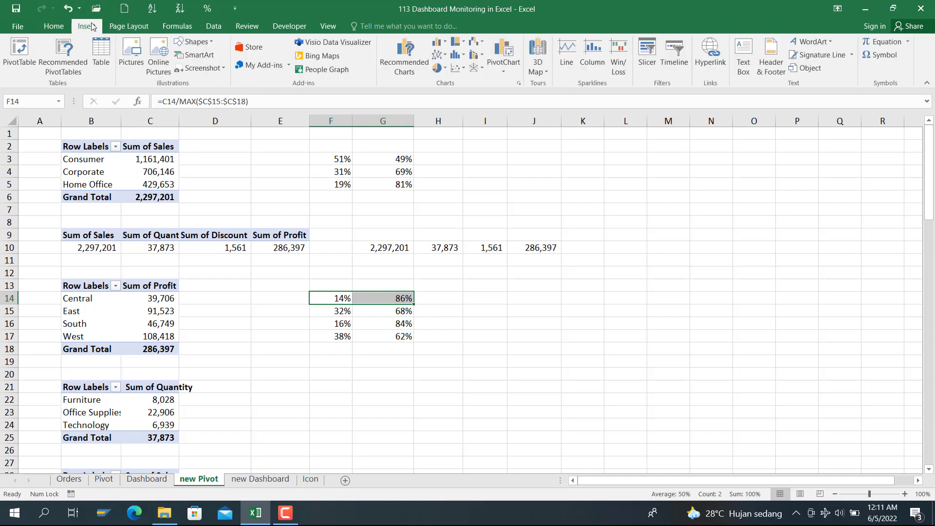
left_click(445, 73)
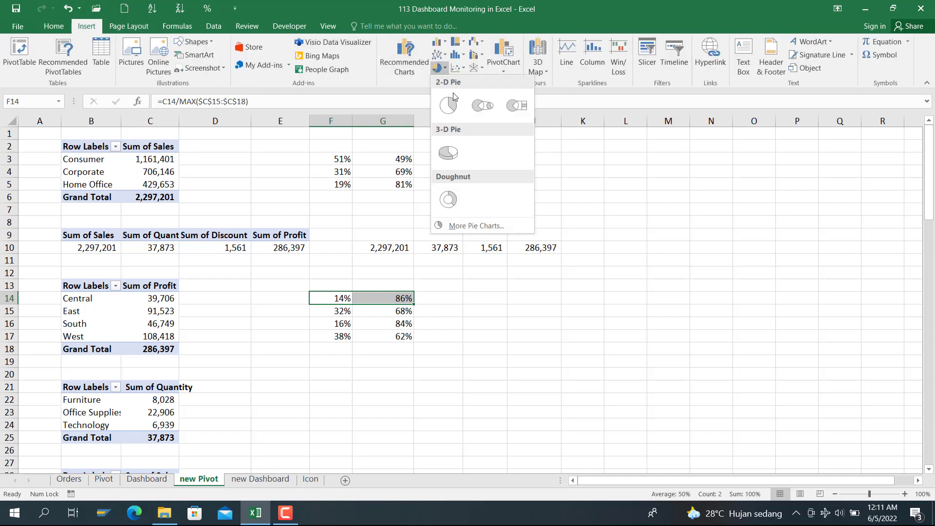
left_click(444, 191)
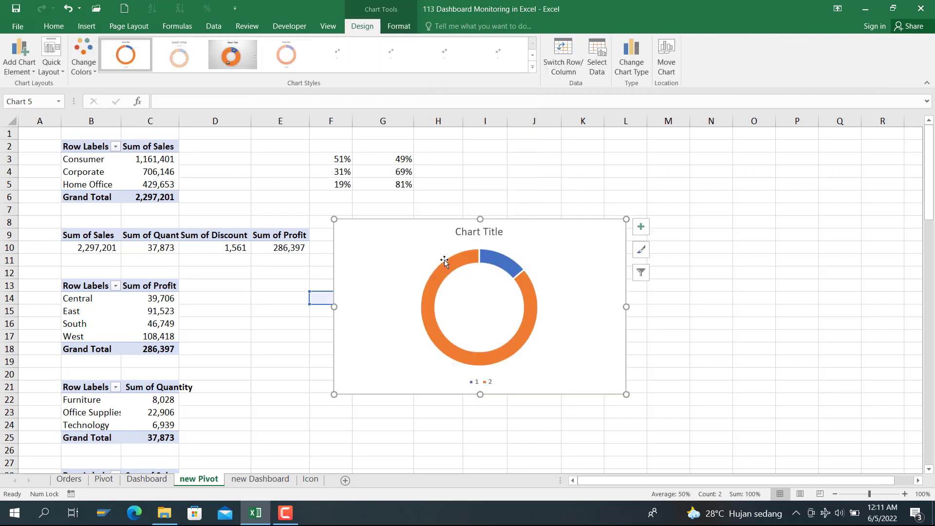
Step: Delete the title and the legend from the new Central doughnut chart
left_click(494, 231)
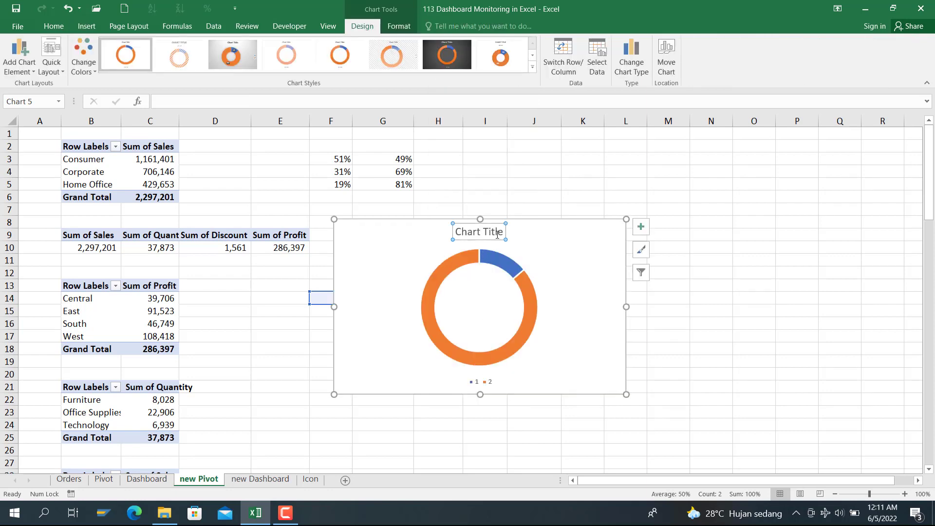
left_click(497, 236)
key("BackSpace")
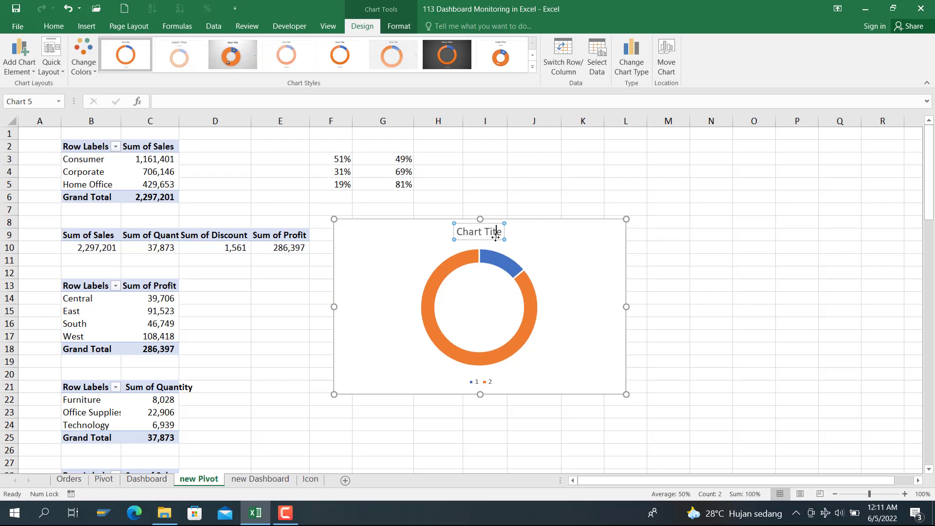
right_click(495, 237)
left_click(511, 244)
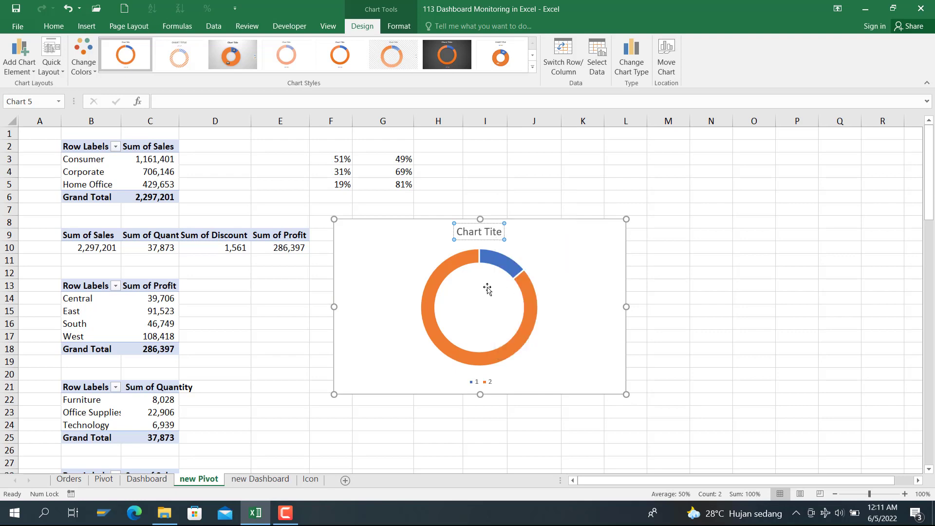
left_click(477, 382)
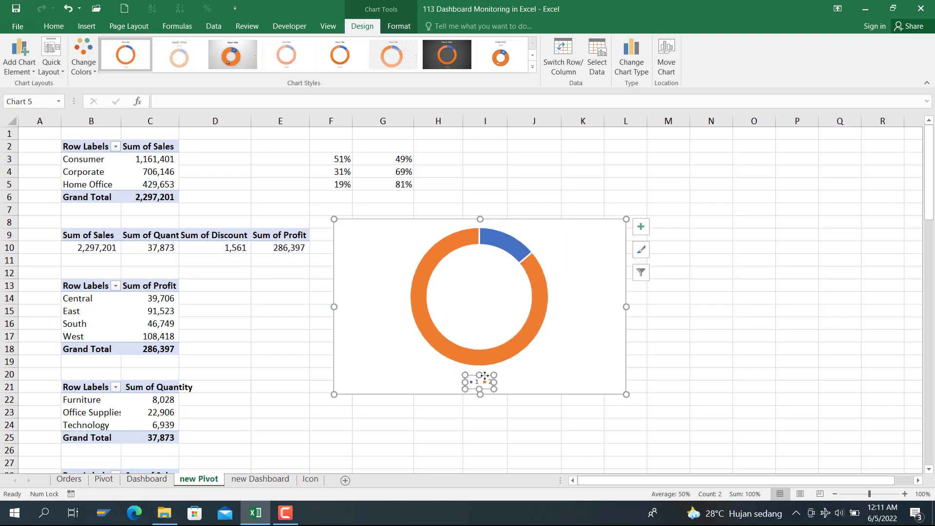
right_click(480, 374)
left_click(514, 385)
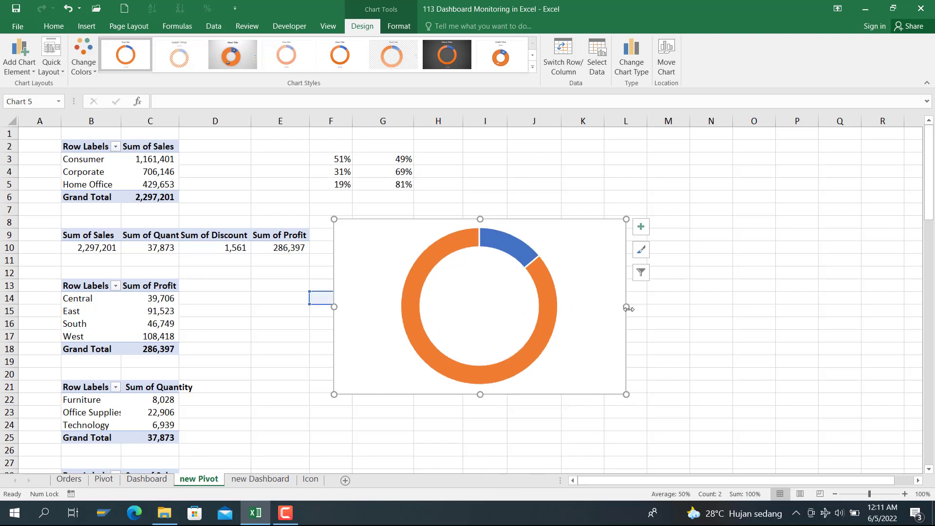
Step: Shrink the Central doughnut chart to a small tile and enlarge its plot area to fill the chart frame
left_click_drag(627, 306, 435, 307)
left_click_drag(384, 219, 376, 329)
left_click_drag(434, 361, 388, 361)
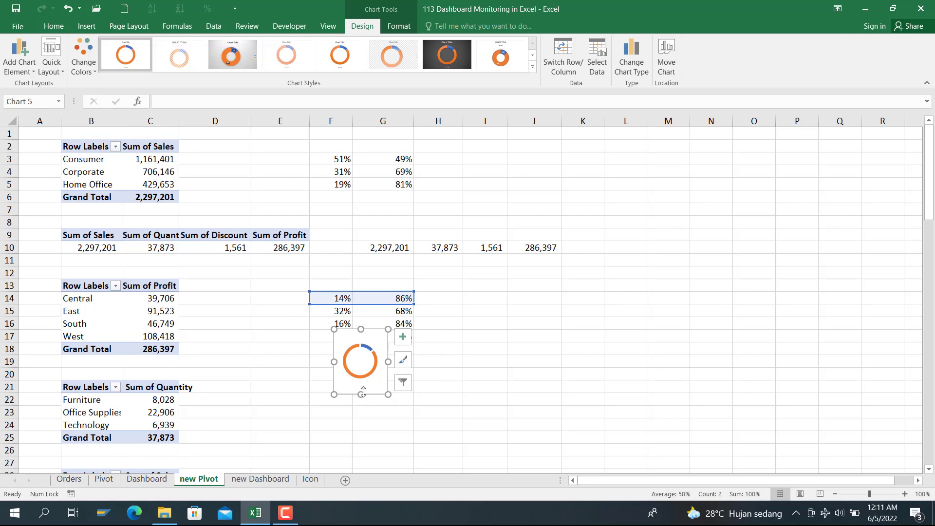
left_click_drag(363, 394, 380, 373)
left_click(365, 354)
left_click_drag(343, 334, 335, 326)
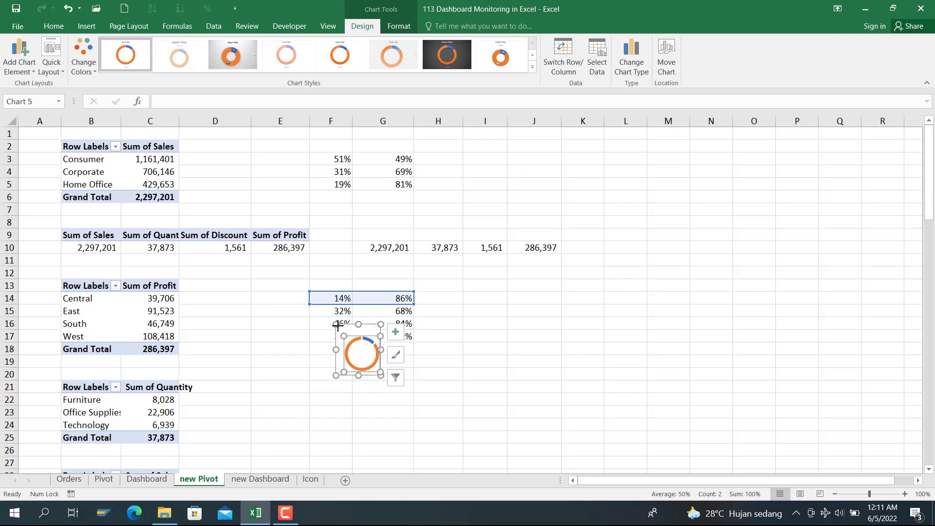
left_click(461, 356)
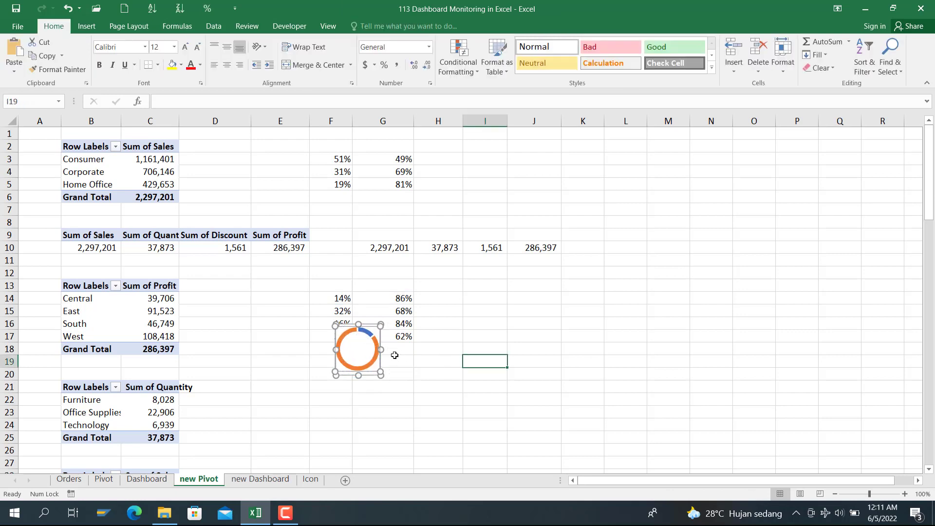
Step: Set the doughnut hole size of the Central chart's data series to 50%
left_click(372, 338)
right_click(371, 337)
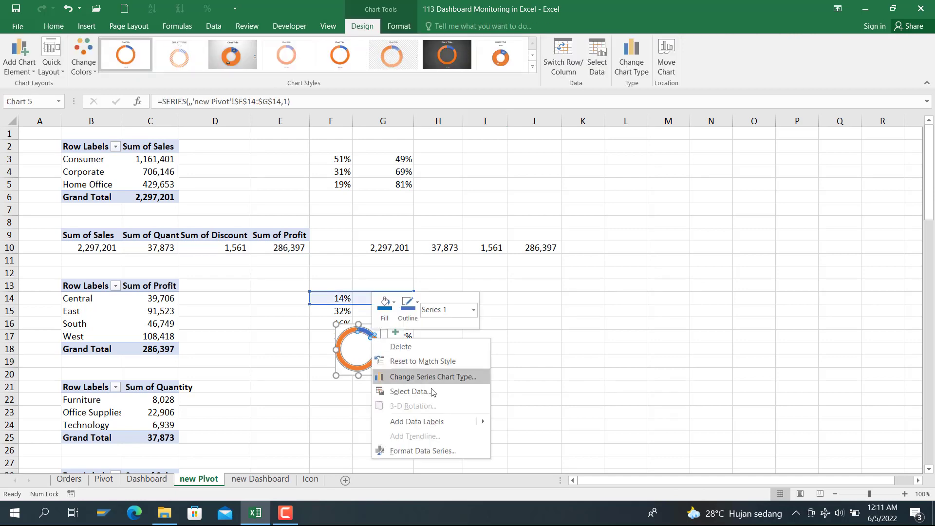
left_click(422, 451)
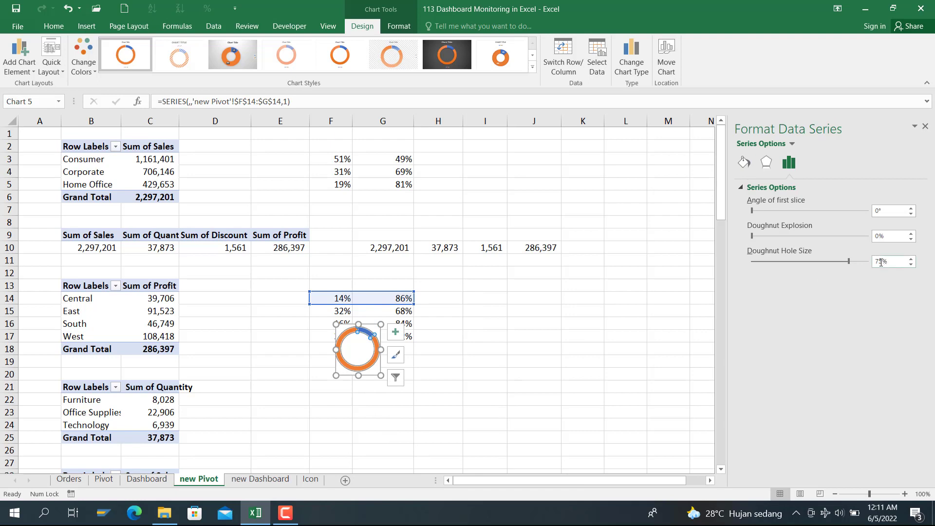
left_click(881, 262)
type("50")
key("Return")
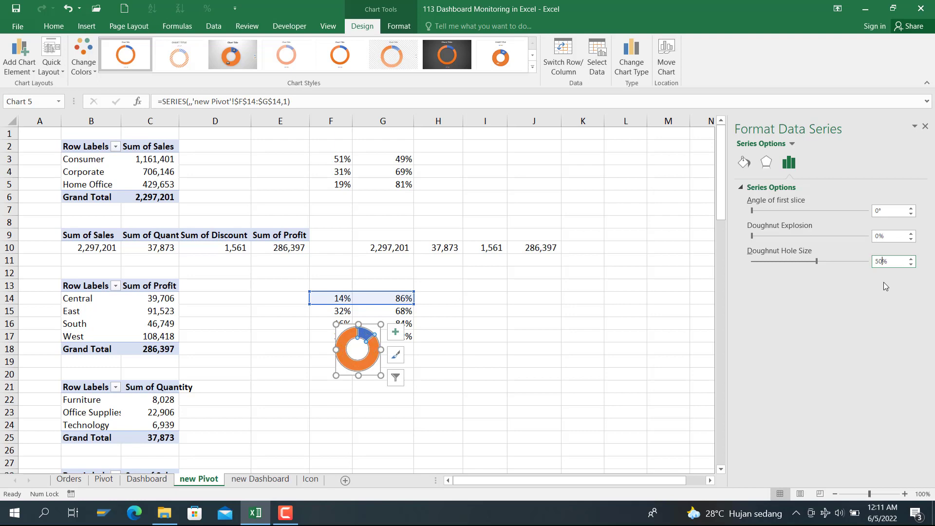
left_click(525, 335)
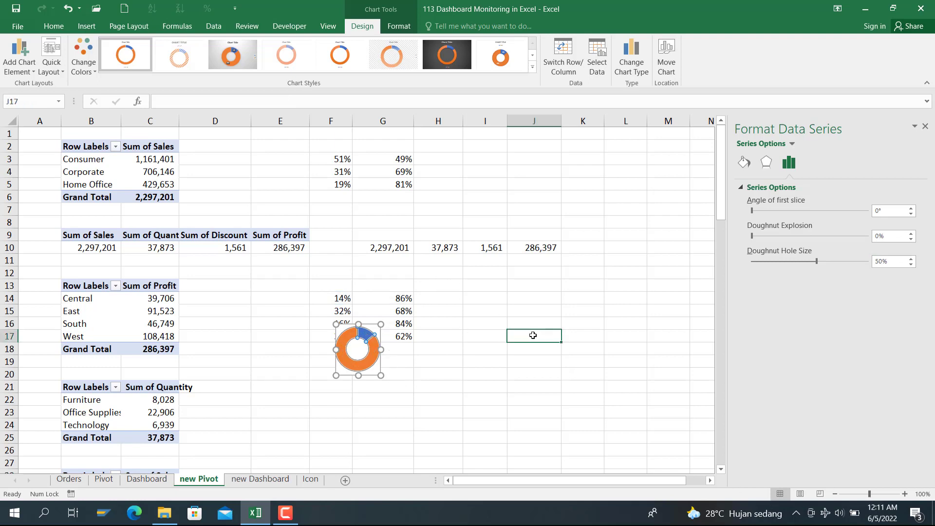
Step: Move the Central doughnut chart to the new Dashboard sheet and place it below the Profit Sales by Region heading
double_click(369, 367)
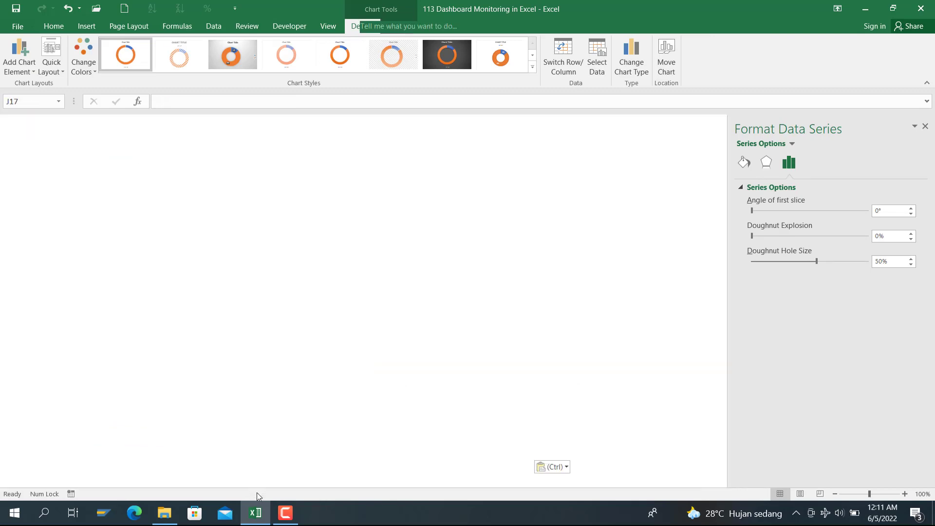
left_click(255, 513)
left_click(255, 513)
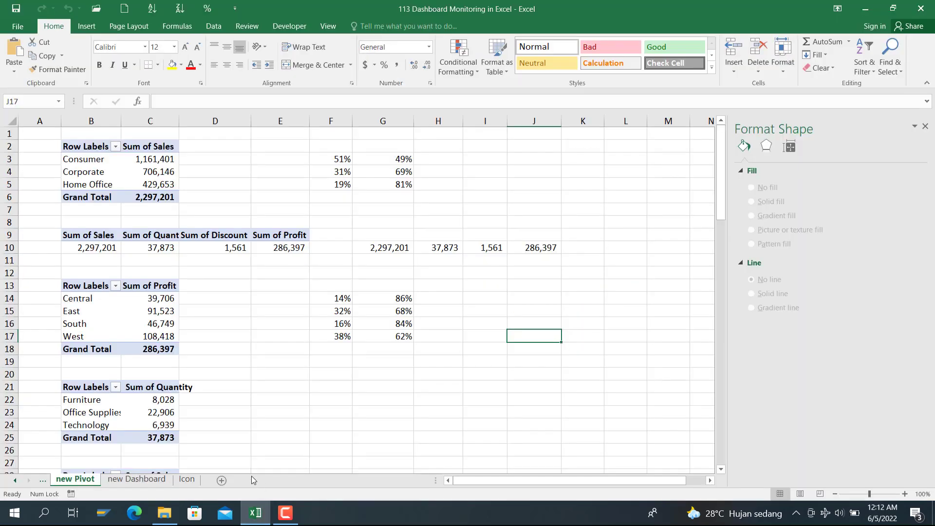
left_click(131, 479)
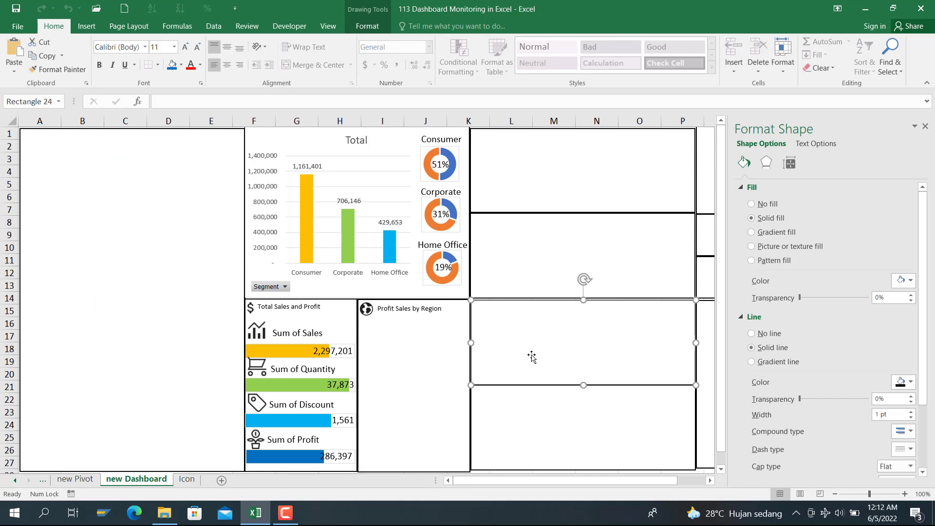
key("ctrl+v")
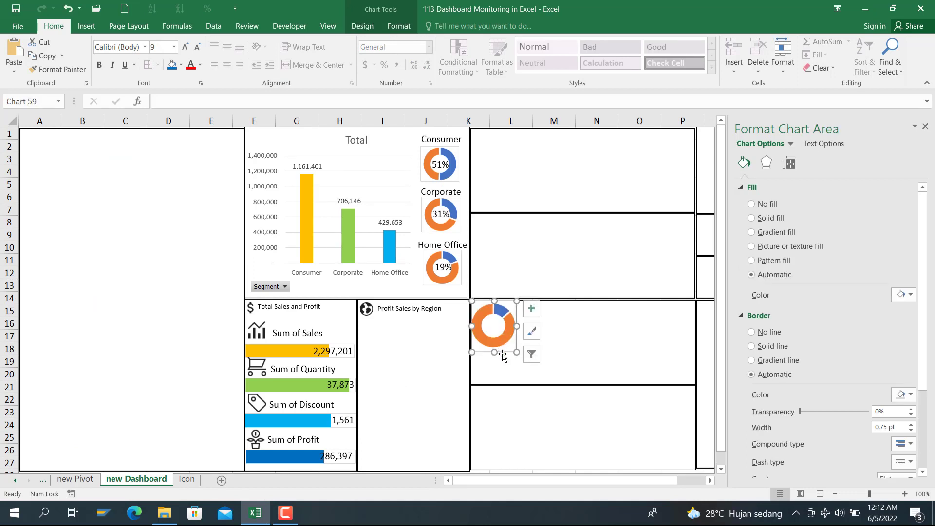
mouse_move(504, 351)
left_mouse_down()
mouse_move(397, 382)
mouse_move(395, 394)
left_mouse_up()
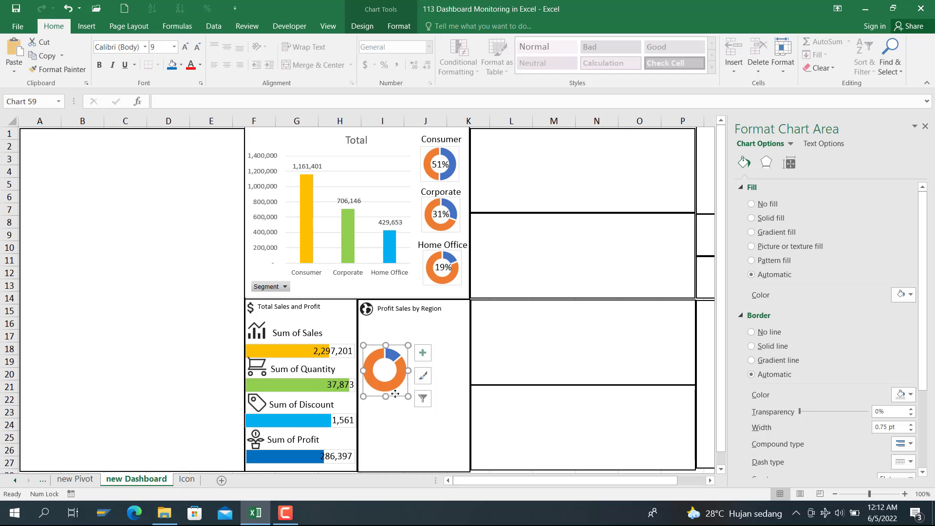
Step: Paste three more copies of the Central doughnut chart onto the new Dashboard sheet
key("alt+Tab")
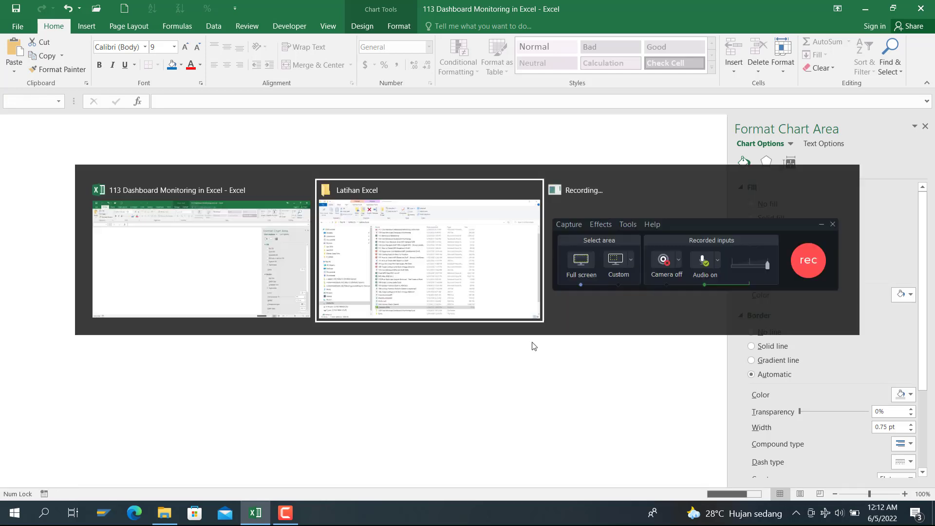
key("alt+Tab")
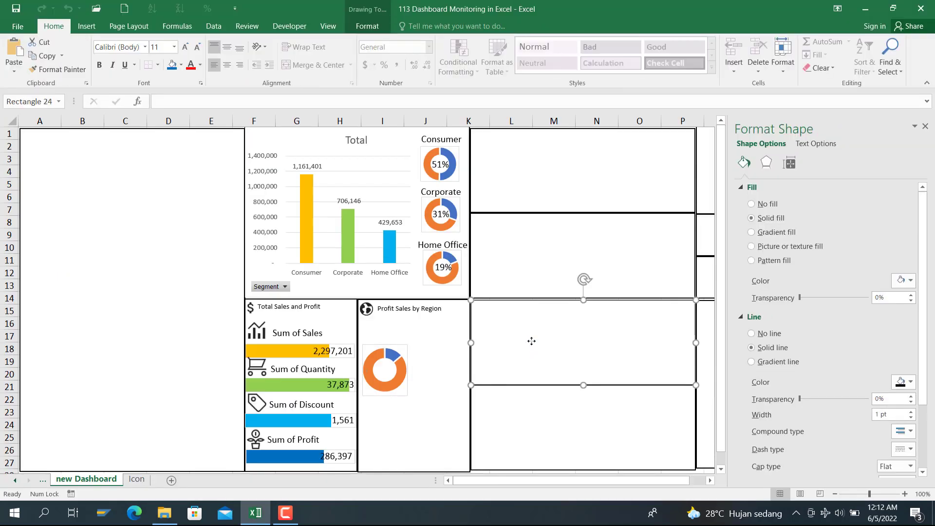
key("ctrl+v")
left_click(605, 338)
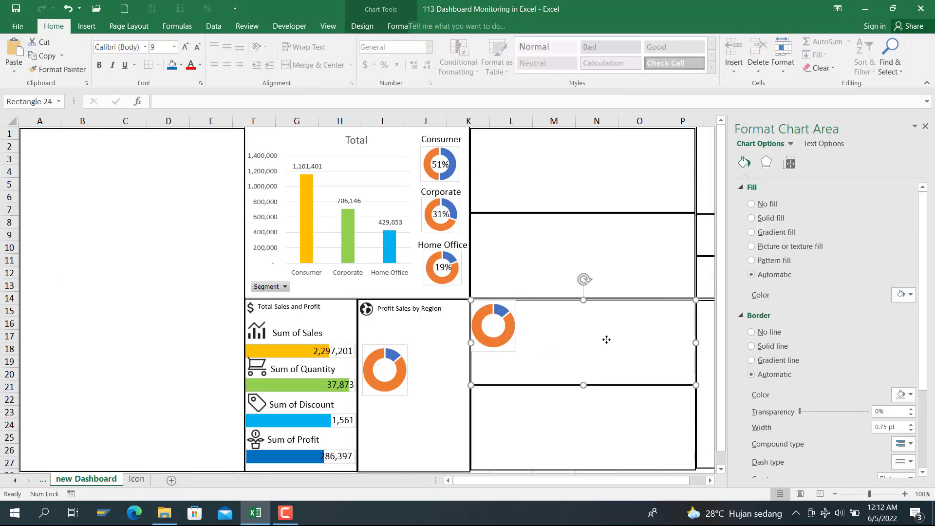
key("ctrl+v")
left_click(608, 344)
key("ctrl+v")
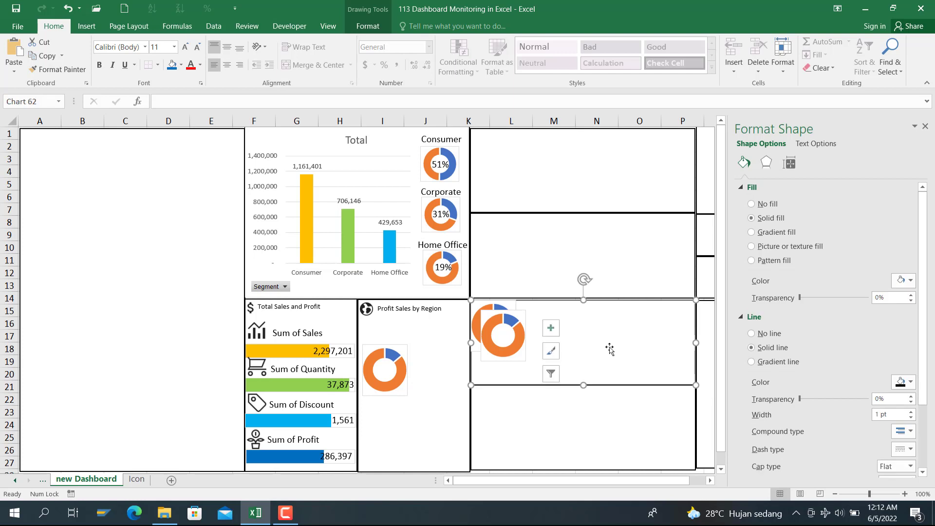
Step: Arrange the doughnut copies in the Profit Sales by Region panel, one below and one beside the first chart
left_click_drag(532, 372, 401, 457)
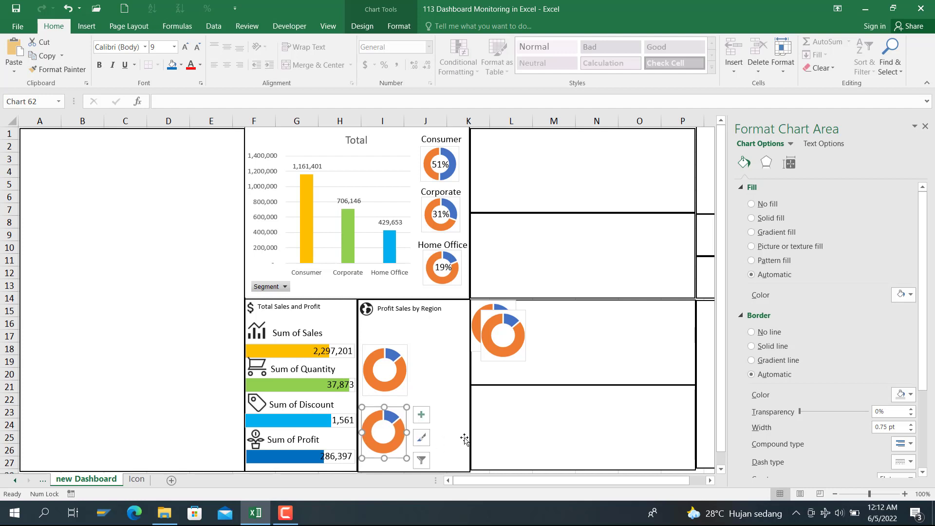
left_click_drag(517, 361, 453, 396)
left_click(500, 346)
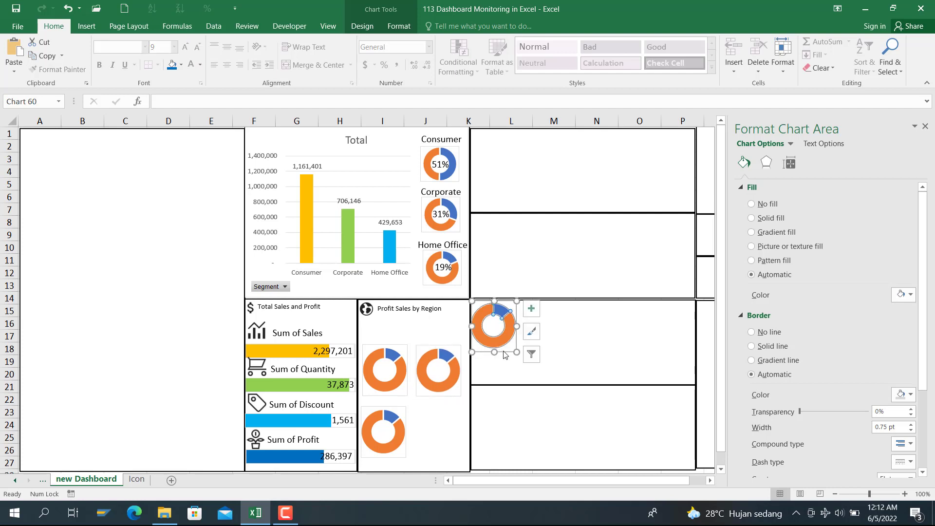
left_click(504, 346)
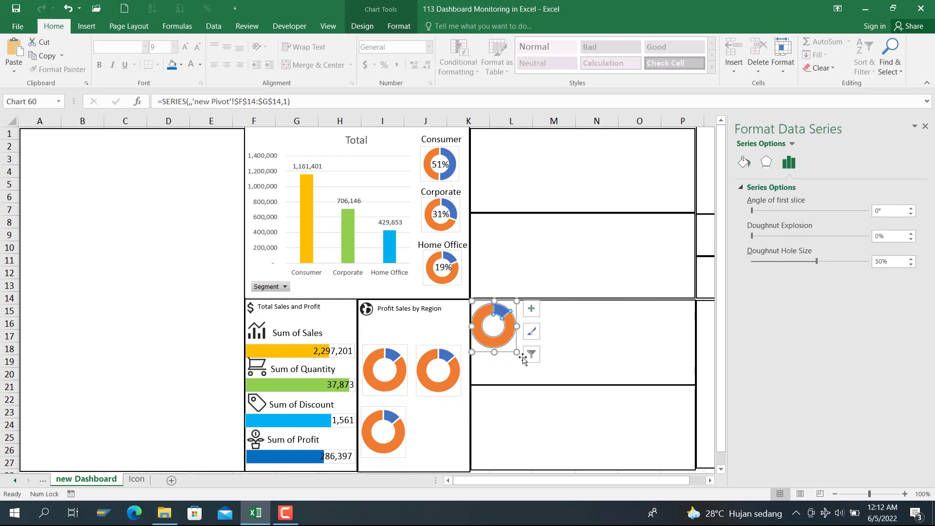
Step: Move the fourth doughnut chart into the empty lower-right spot of the Profit Sales by Region panel
left_click(517, 353)
left_click_drag(507, 353, 448, 457)
left_click(397, 352)
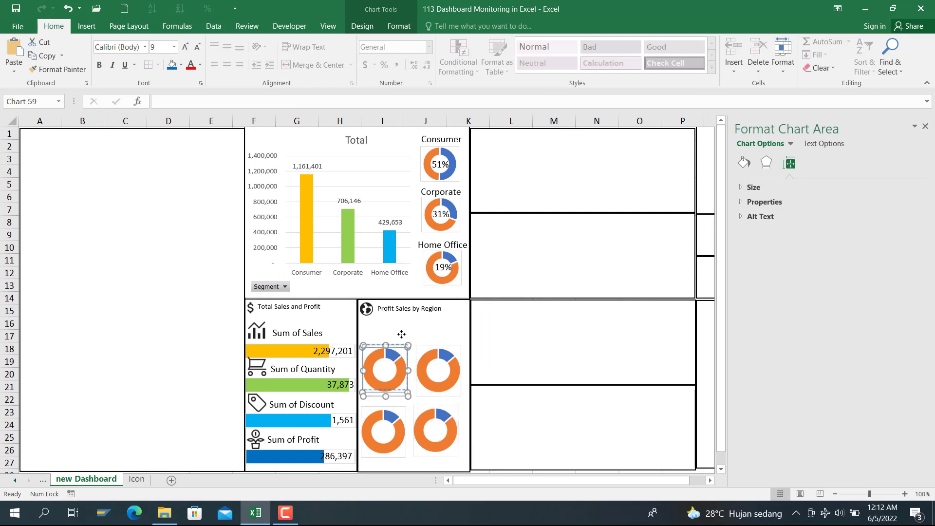
left_click(441, 327)
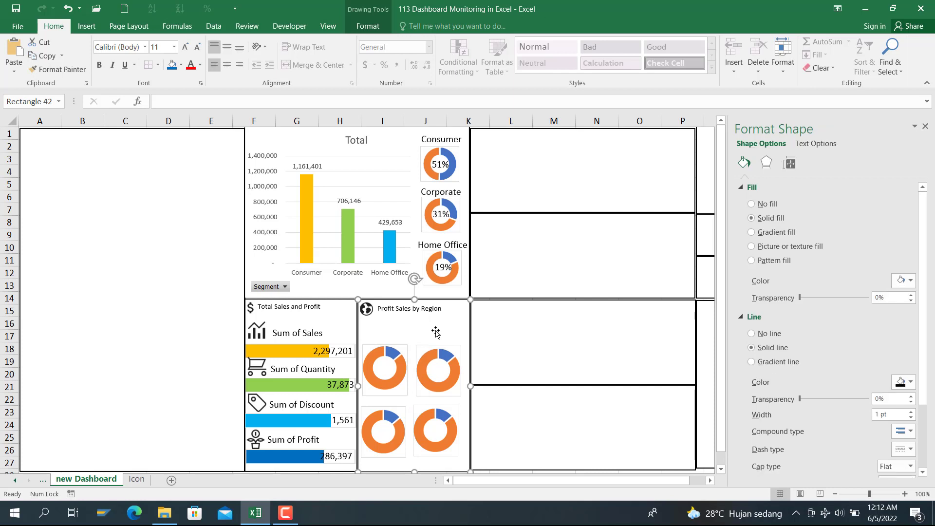
left_click(396, 385)
left_click(394, 395)
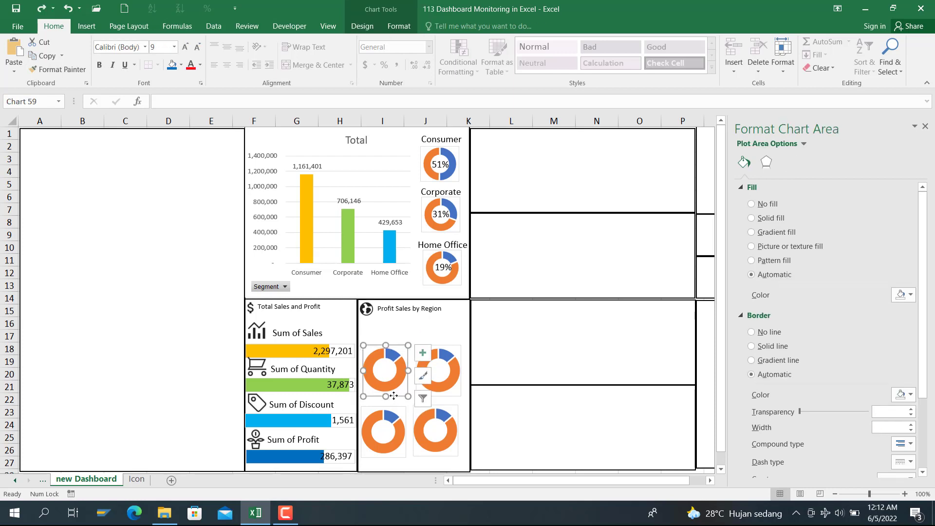
left_click(448, 391, "ctrl")
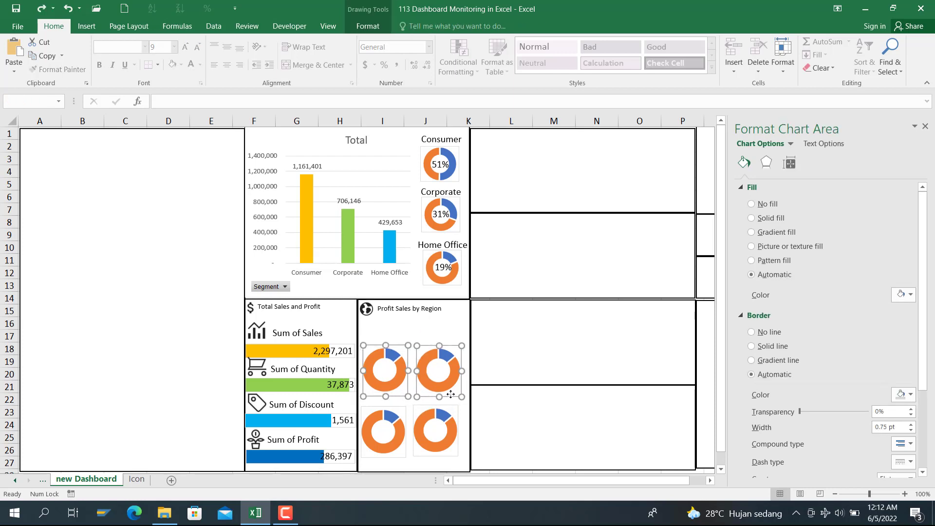
left_click(412, 384)
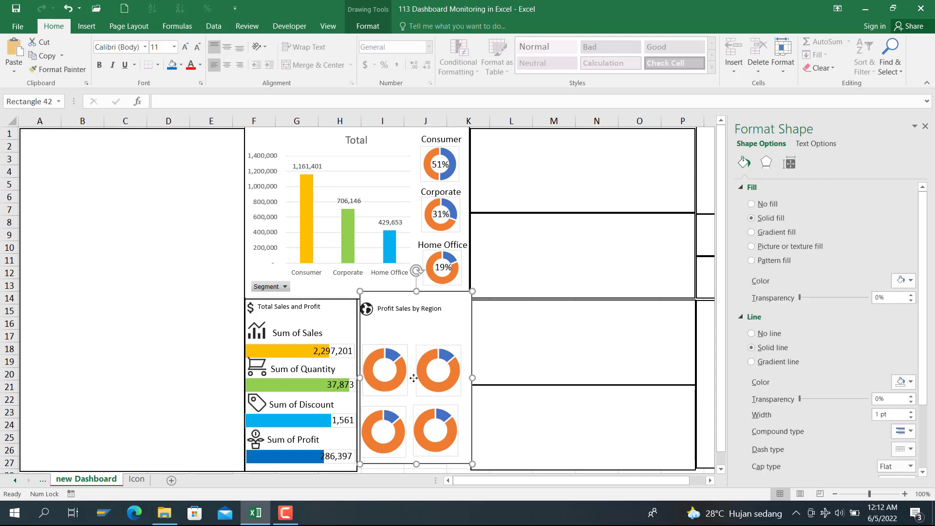
key("ctrl+z")
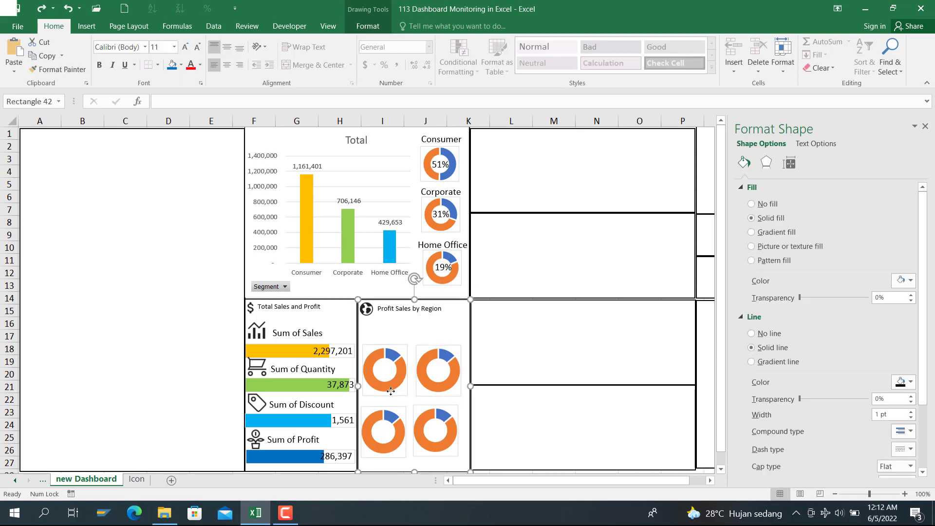
left_click(389, 392)
left_click(441, 394, "ctrl")
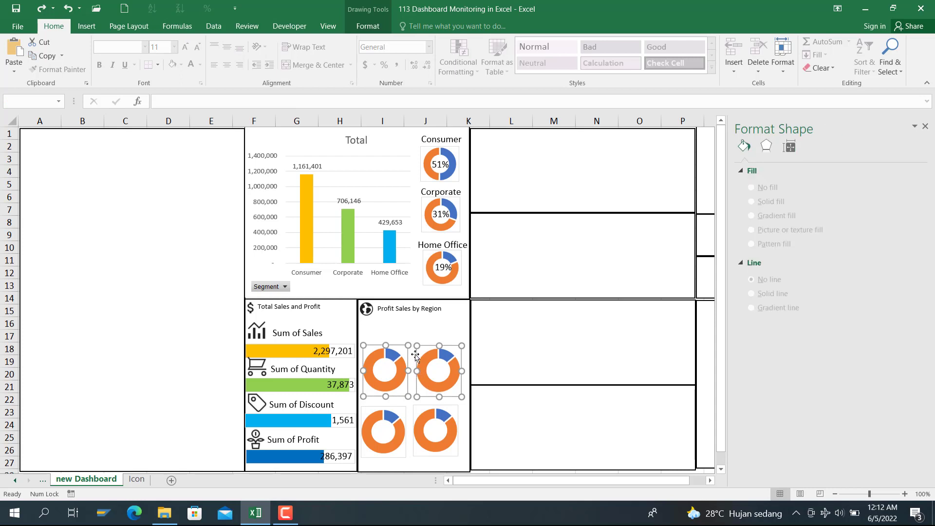
left_click_drag(412, 353, 411, 346)
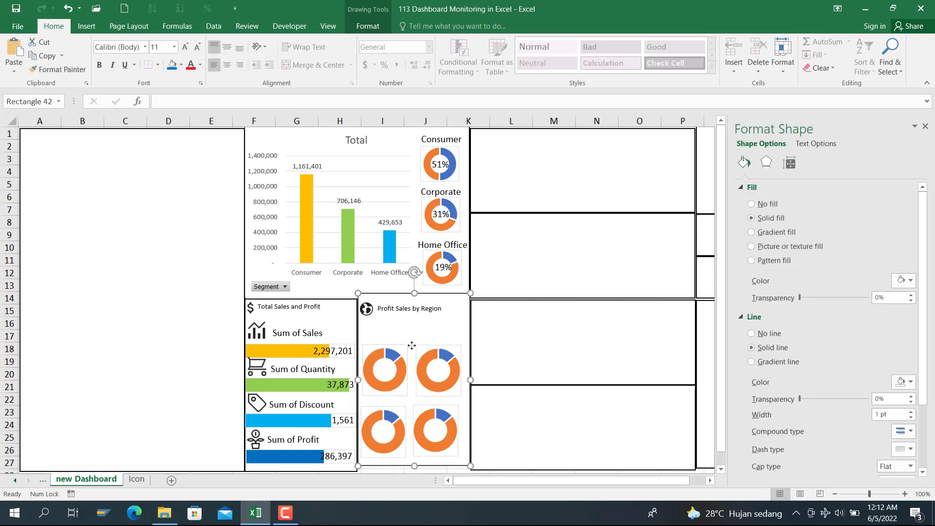
Step: Move the two upper doughnut charts up together, closer to the Profit Sales by Region heading
left_click(397, 358)
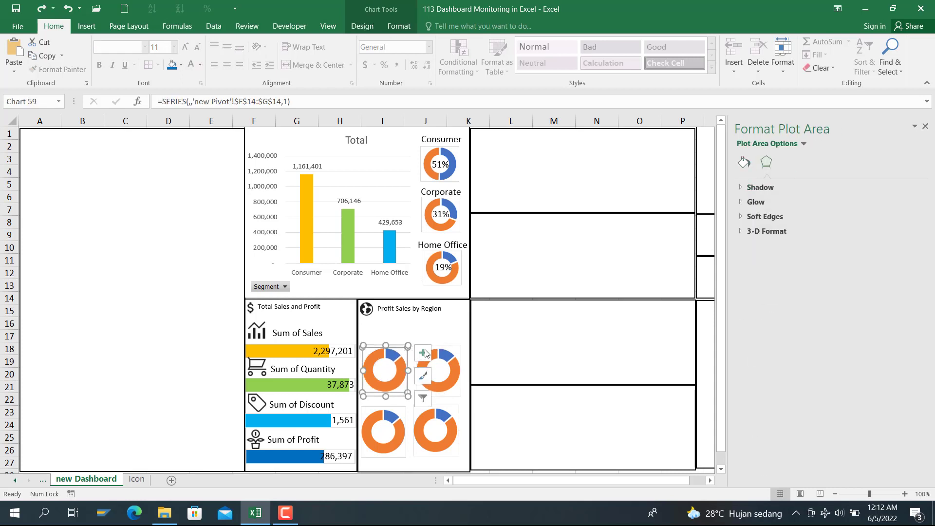
left_click(456, 351, "ctrl")
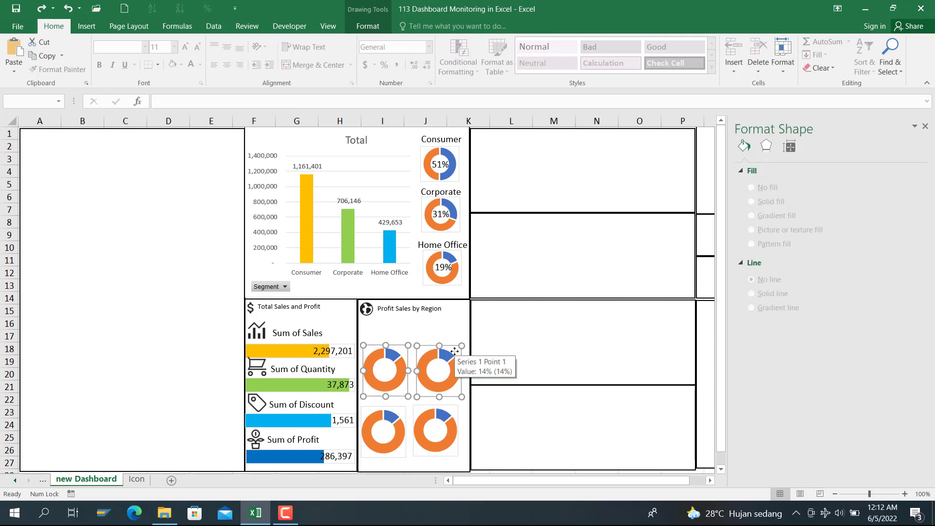
key("Up")
key("Up")
key("Up")
key("Up")
key("Up")
key("Up")
key("Up")
key("Up")
key("Up")
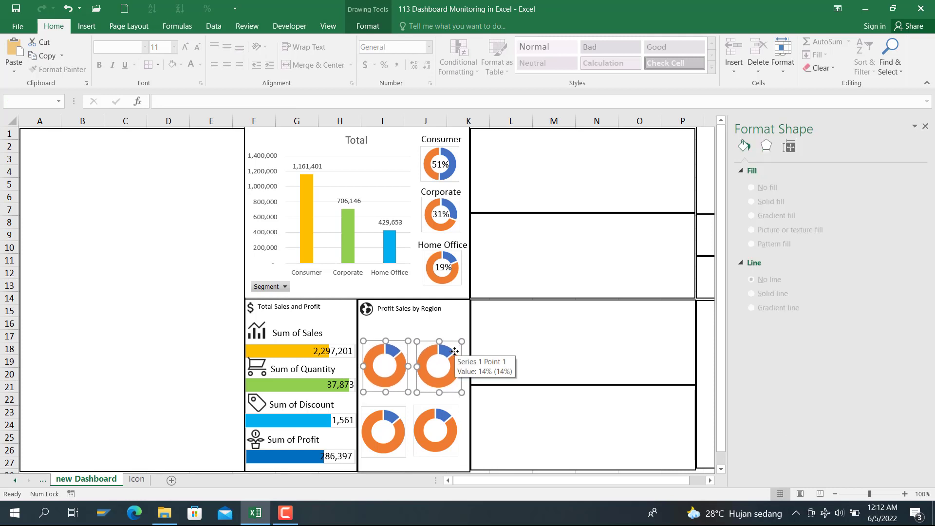
key("Up")
key("Up")
key("Up")
key("Up")
key("Up")
key("Up")
key("Up")
key("Up")
key("Up")
key("Up")
key("Up")
key("Up")
key("Up")
key("Up")
key("Up")
key("Up")
key("Up")
key("Up")
key("Up")
key("Up")
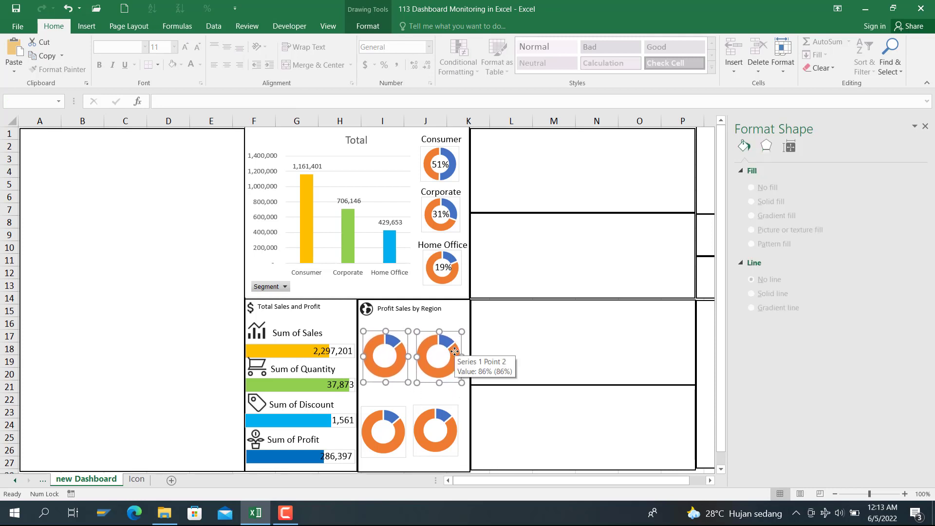
key("Down")
key("Down")
key("Down")
key("Down")
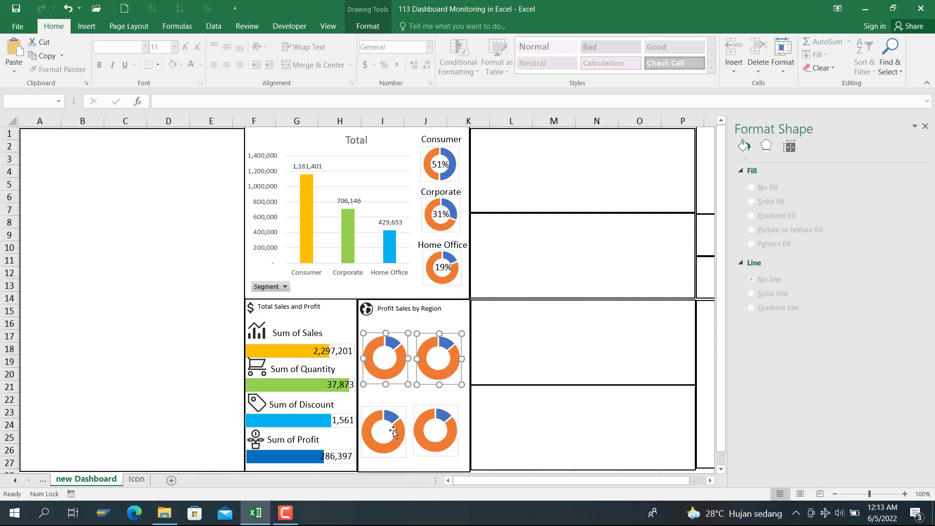
Step: Raise the two lower doughnut charts in the Profit Sales by Region panel together by a small amount
left_click(400, 414)
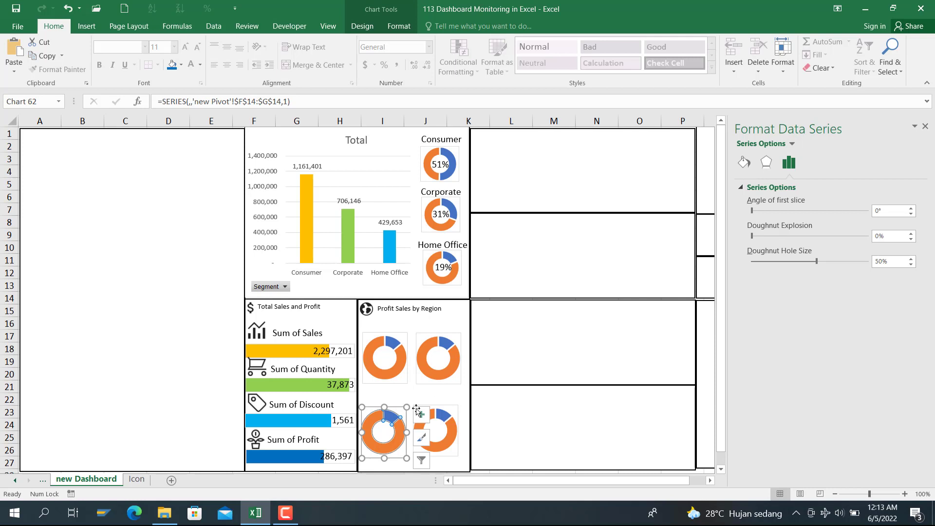
left_click(445, 405, "shift")
key("Up")
key("Up")
key("Up")
key("Up")
key("Up")
key("Up")
key("Up")
key("Up")
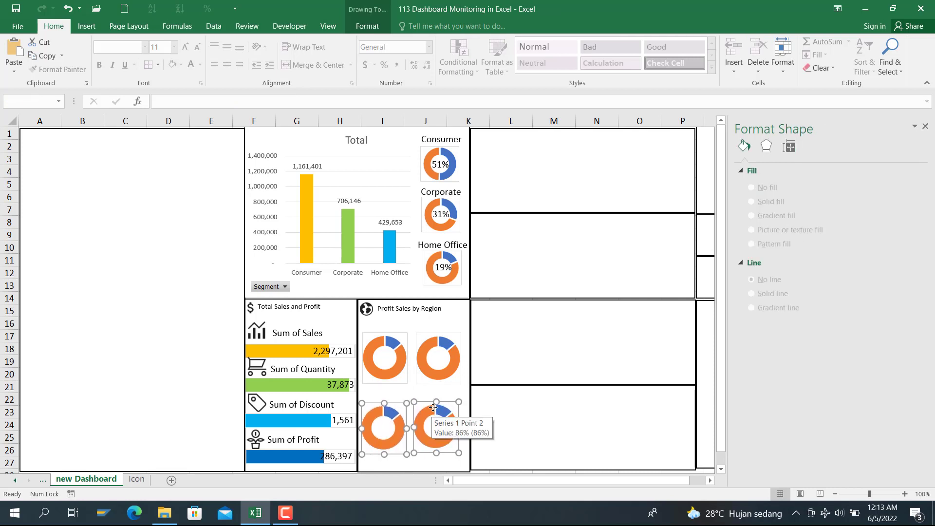
left_click(521, 352)
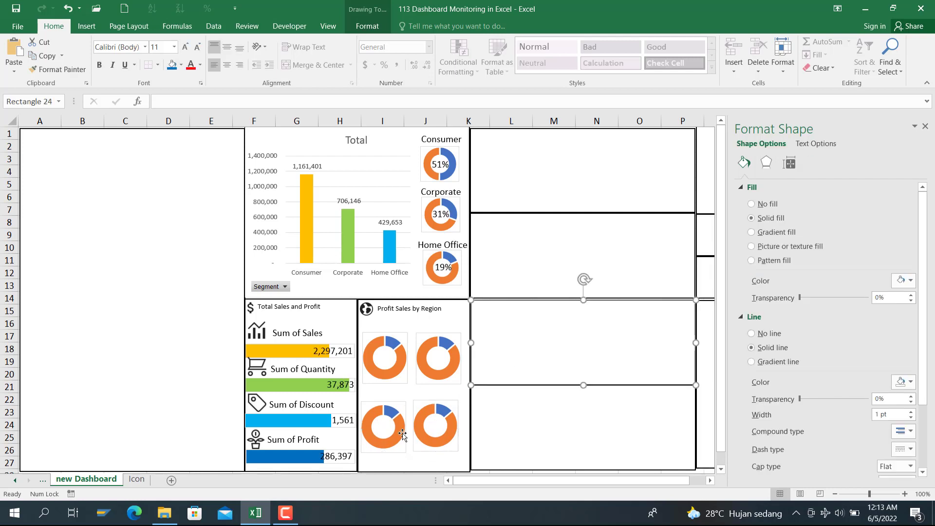
Step: Examine the region rows and percentages on the new Pivot sheet, then return to the new Dashboard sheet
left_click(443, 268)
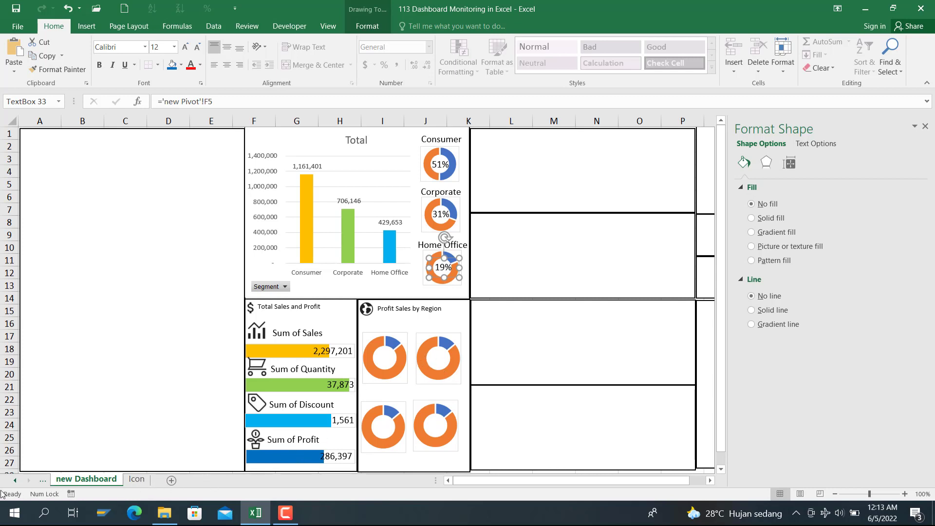
left_click(14, 480)
left_click(14, 480)
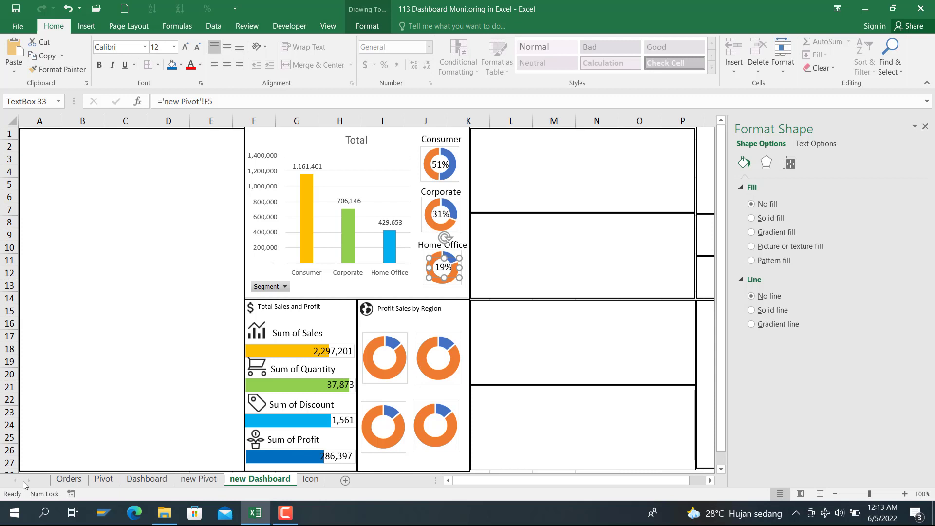
left_click(196, 481)
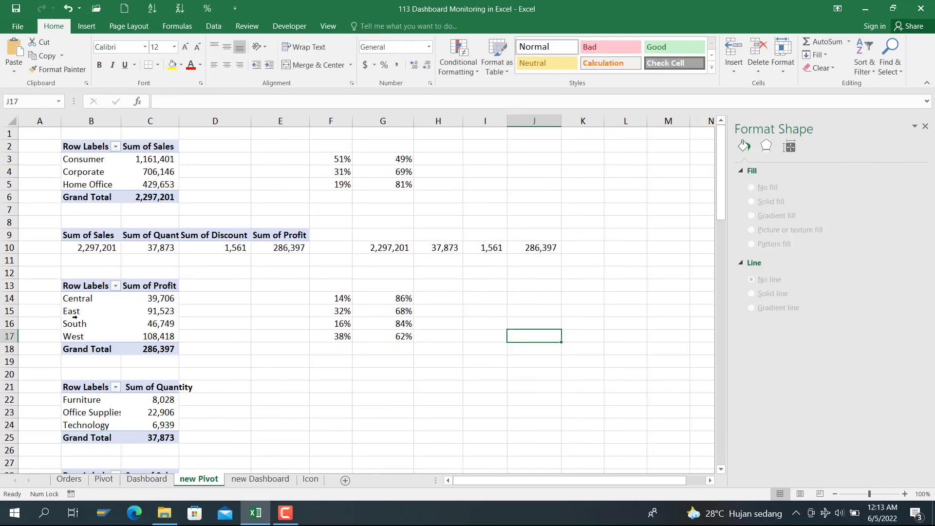
left_click(441, 297)
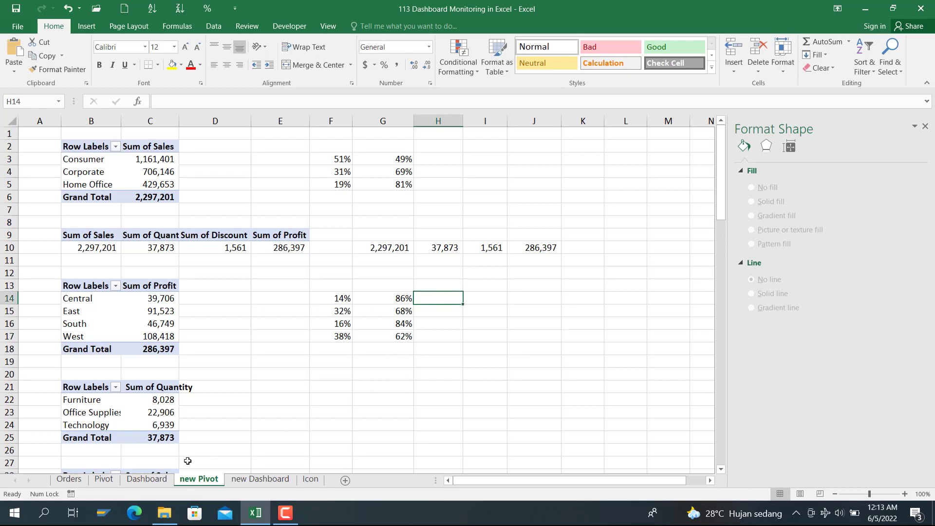
left_click(238, 482)
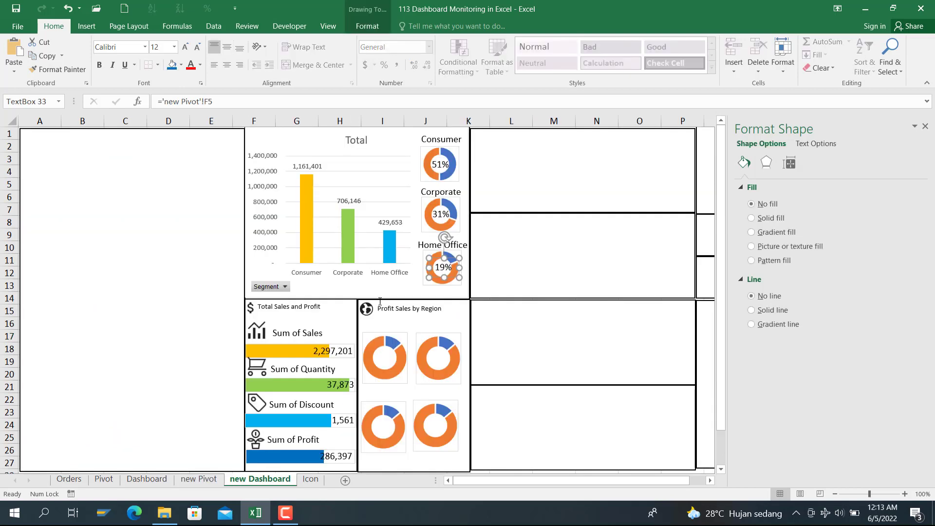
Step: Copy the Sum of Quantity value text box and paste it into the blank panel beside Profit Sales by Region
left_click(339, 380)
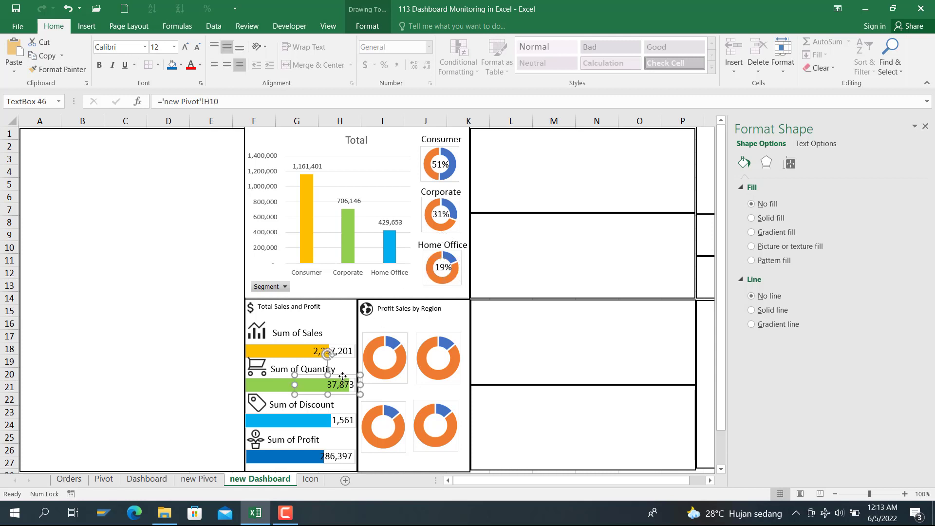
key("ctrl+c")
left_click(501, 335)
key("ctrl+v")
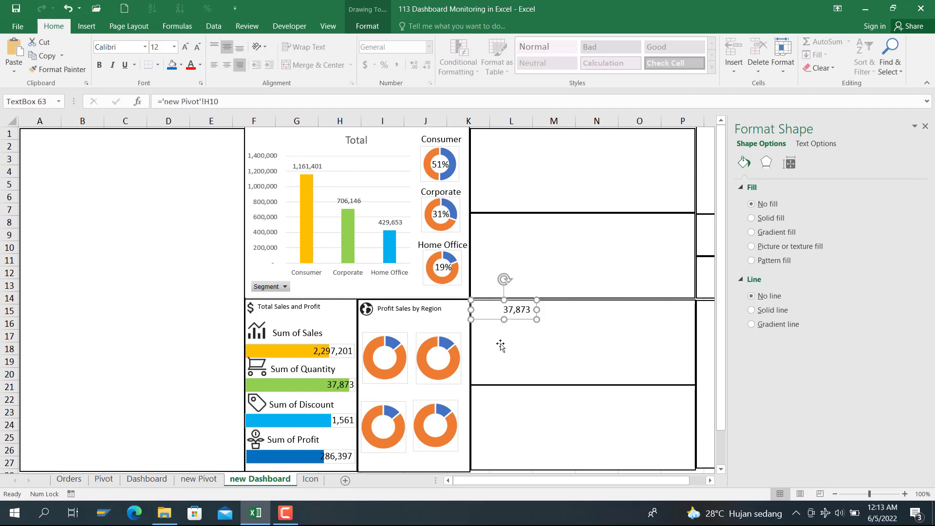
Step: Link the pasted text box to cell B14 of the new Pivot sheet, the Central region name
left_click(225, 103)
key("BackSpace")
key("BackSpace")
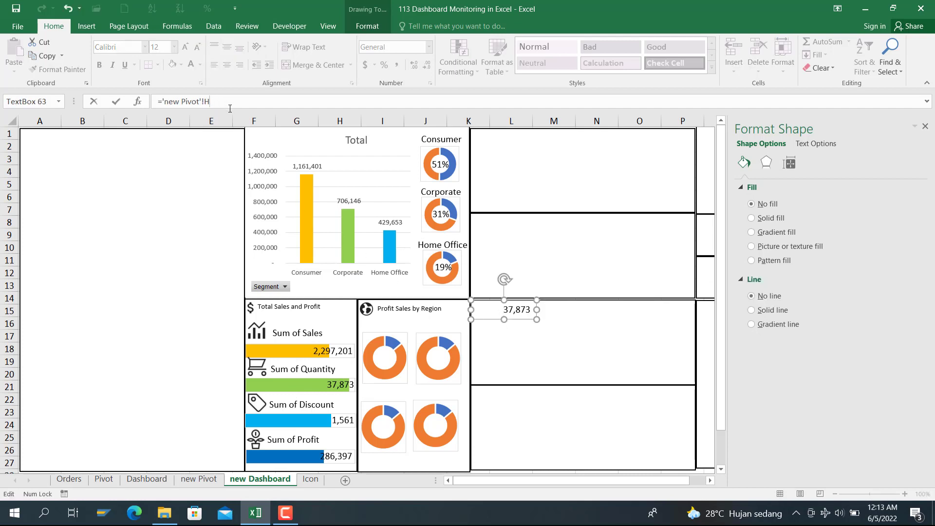
key("BackSpace")
key("BackSpace")
key("BackSpace")
key("BackSpace")
key("BackSpace")
key("BackSpace")
left_click(180, 481)
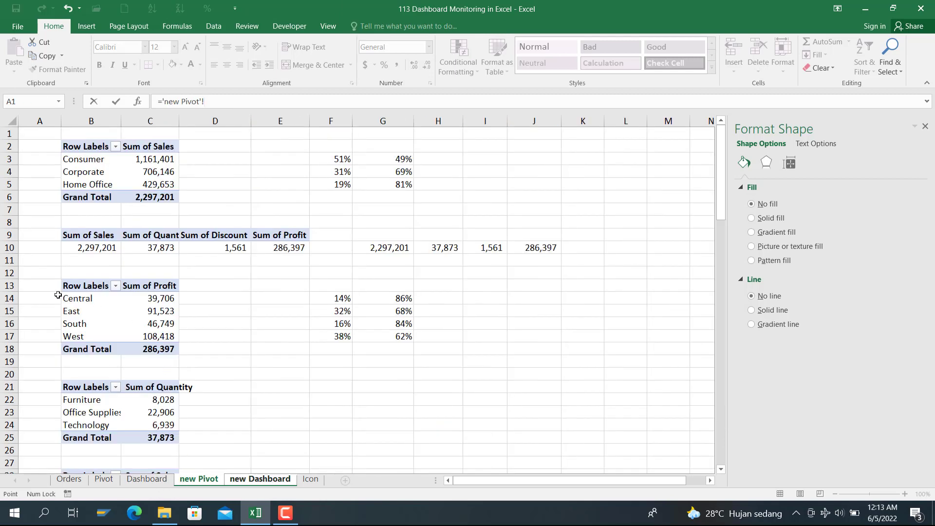
left_click(74, 298)
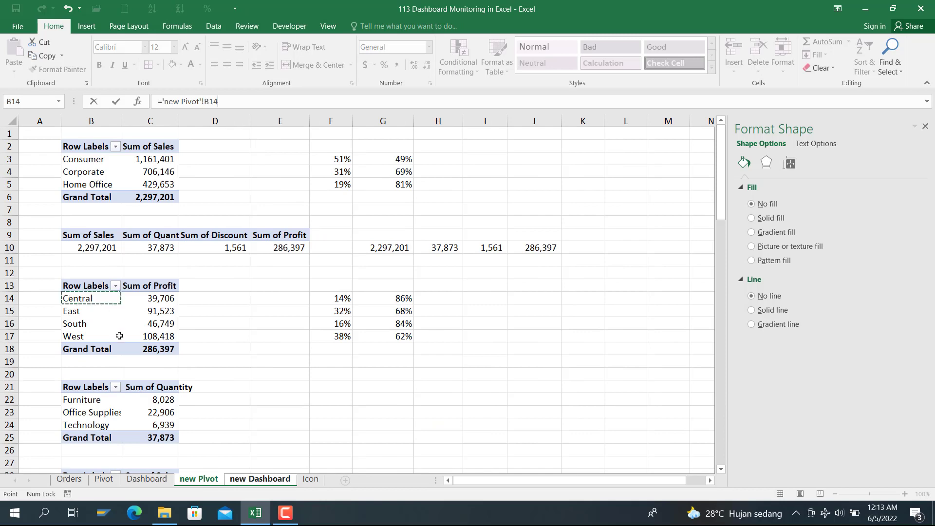
key("Return")
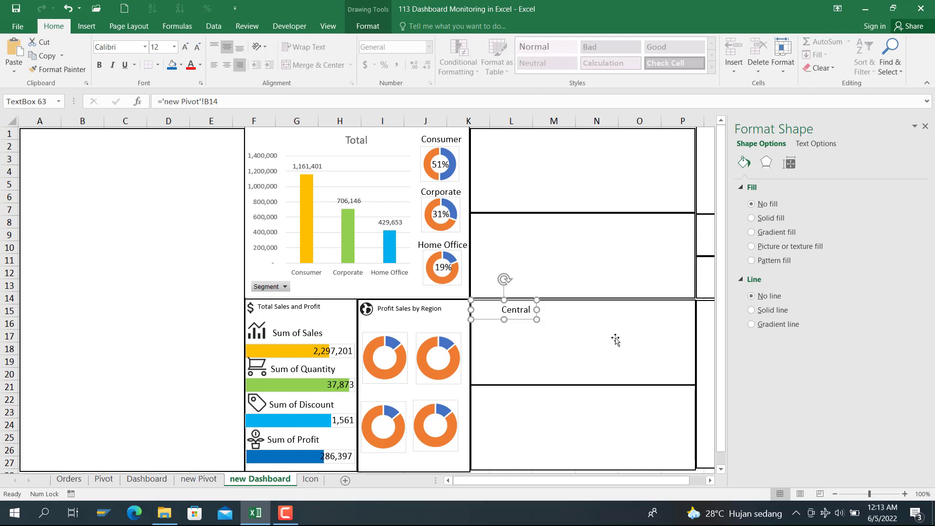
Step: Place the narrowed Central label beneath the upper-left doughnut chart and make its text italic and red
left_click_drag(473, 310, 394, 395)
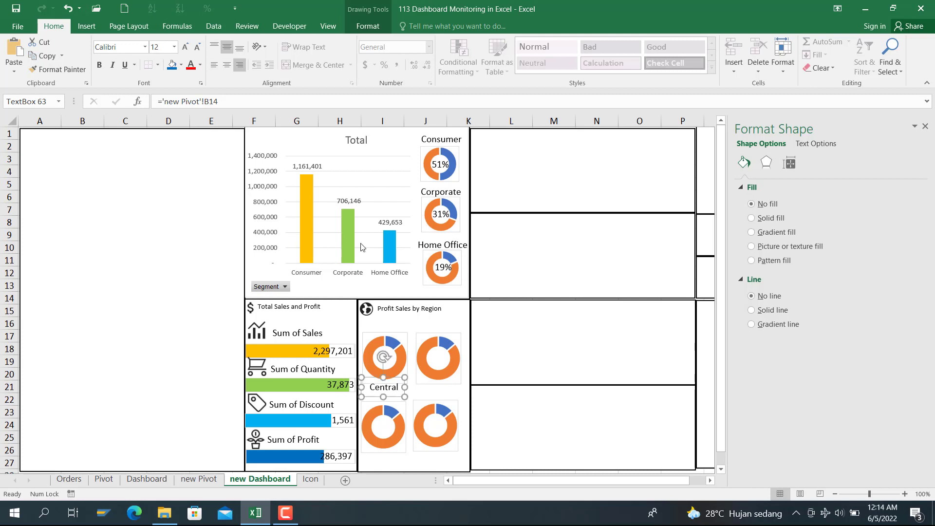
left_click(162, 47)
left_click(113, 65)
left_click(194, 69)
left_click(566, 360)
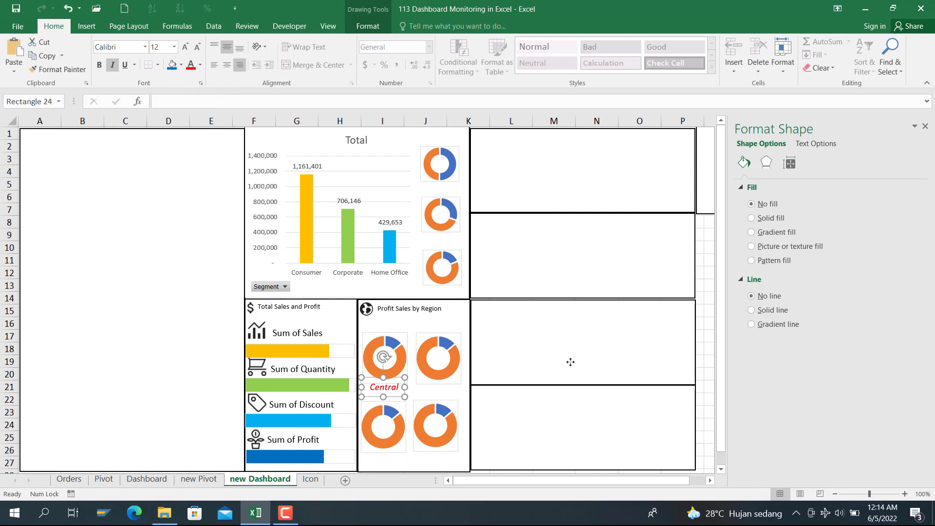
Step: Copy the red italic Central label and paste three copies into the blank panel beside it
left_click(395, 393)
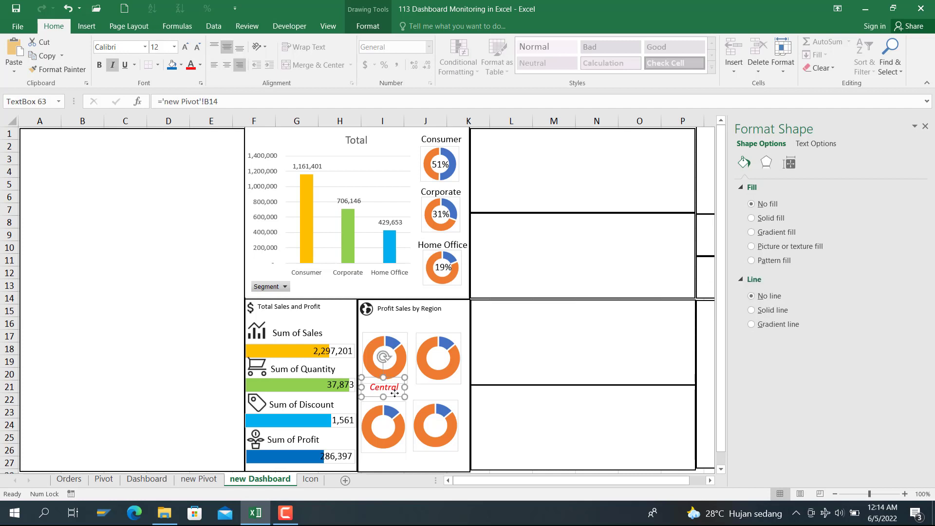
left_click(553, 351)
key("ctrl+v")
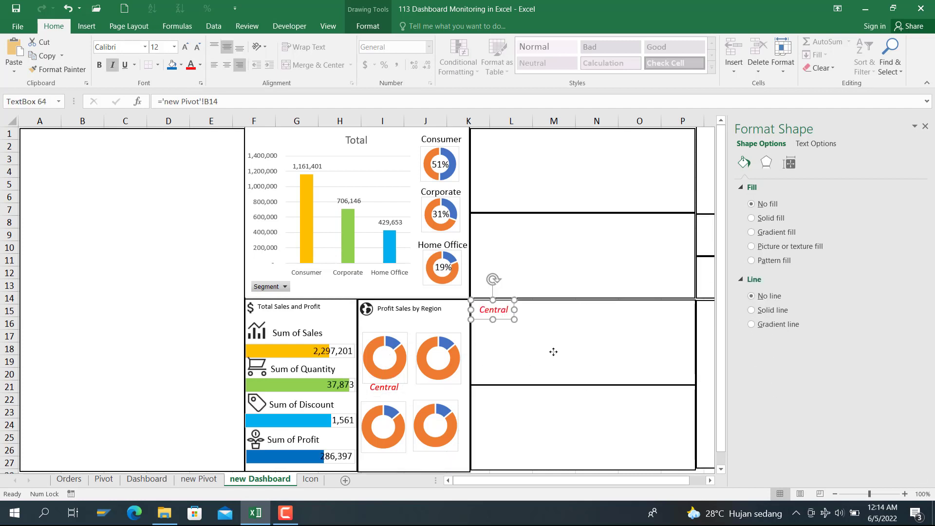
key("ctrl+v")
key("ctrl+v")
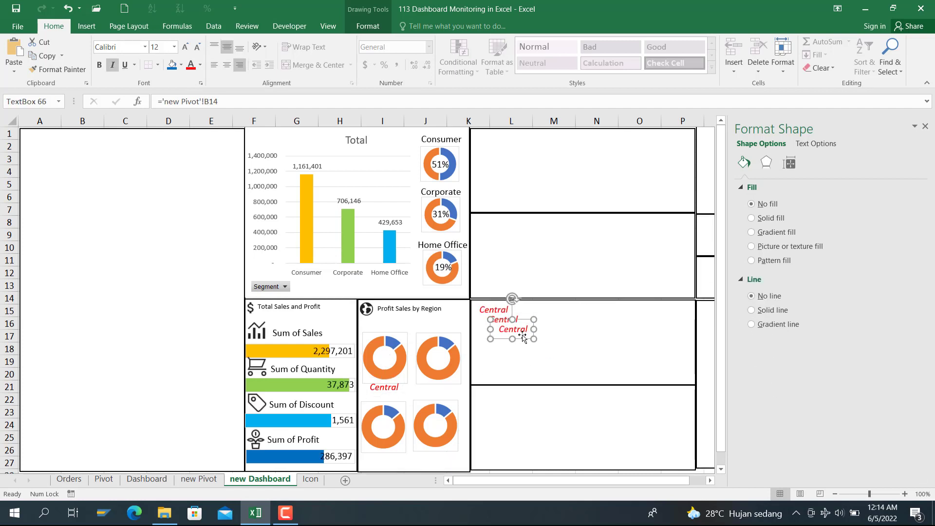
Step: Place the three copied Central labels beneath the lower-left, upper-right and lower-right doughnut charts
left_click_drag(511, 349, 394, 468)
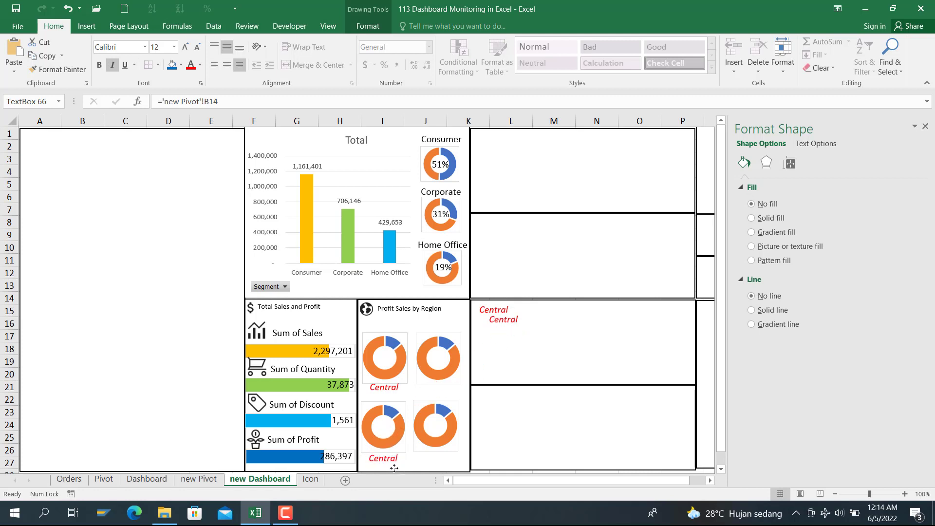
left_click(501, 322)
left_click_drag(510, 330, 448, 395)
left_click(509, 319)
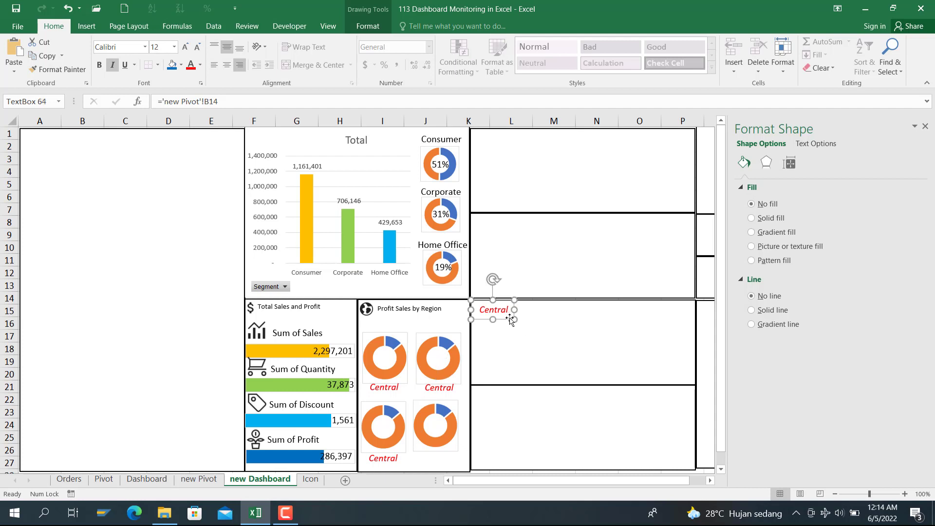
left_click_drag(506, 319, 446, 466)
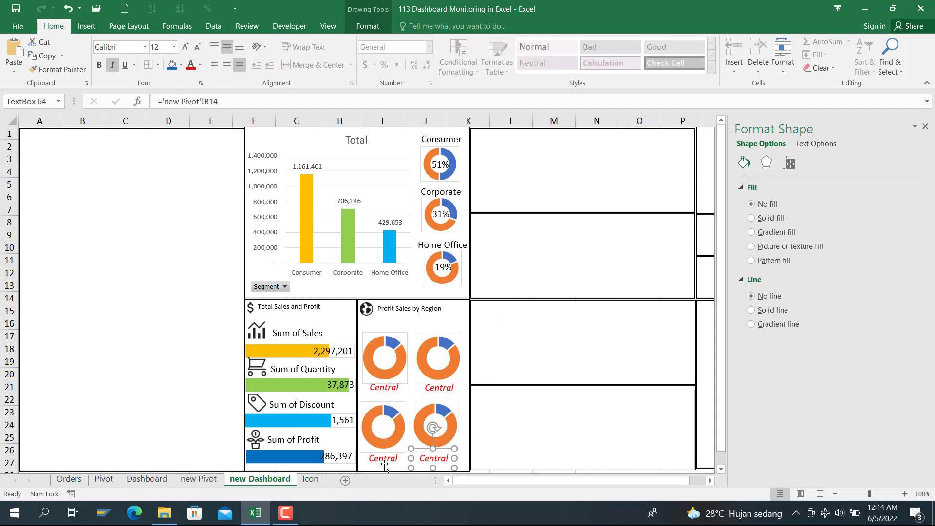
Step: Select all four doughnut charts in the Profit Sales by Region panel and shrink them together slightly, leaving room above the Central labels
left_click(385, 462)
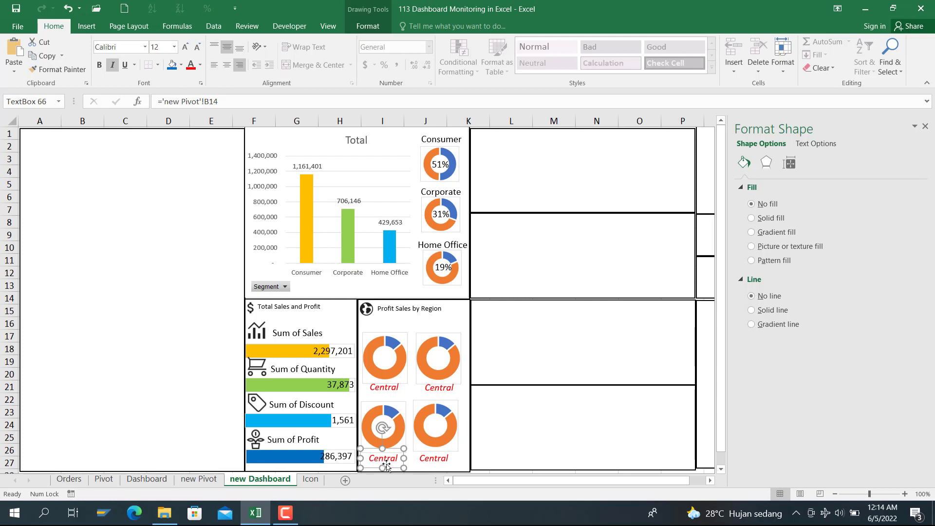
left_click(382, 359)
left_click(443, 360, "ctrl")
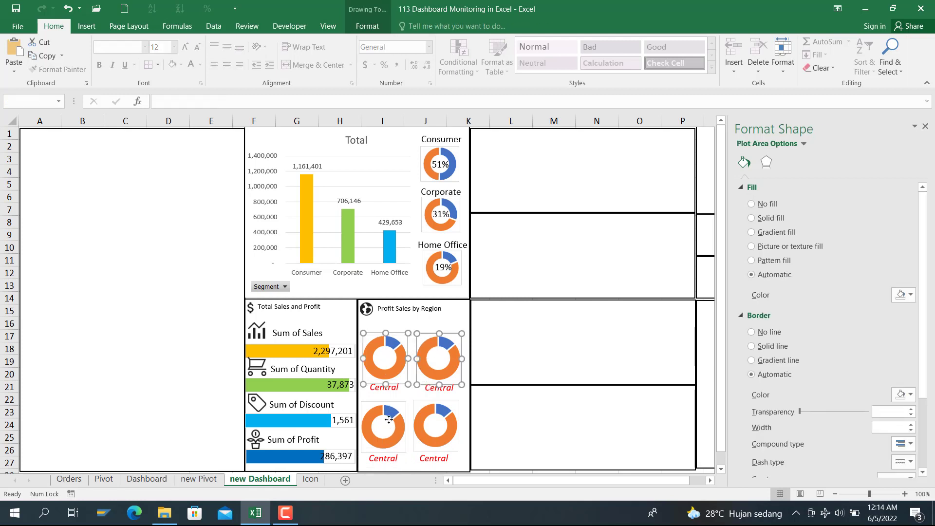
left_click(388, 419, "ctrl")
left_click(454, 448, "ctrl")
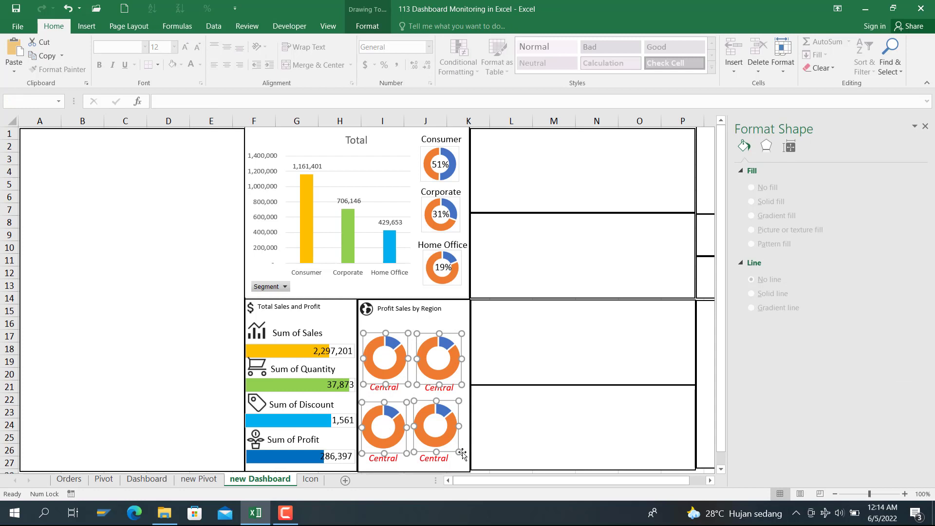
left_click_drag(460, 452, 456, 443)
left_click(555, 353)
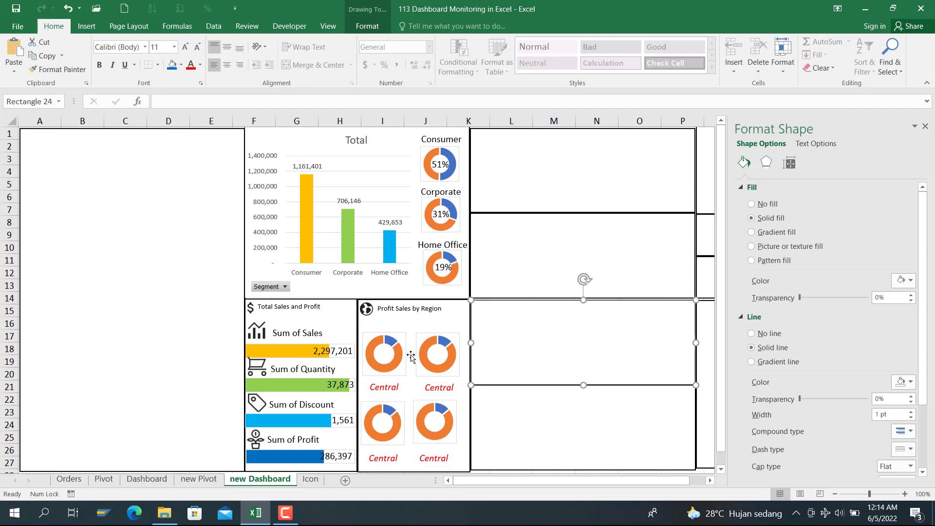
Step: Copy the Sum of Sales value text box and paste it into the blank panel beside Profit Sales by Region
left_click(338, 354)
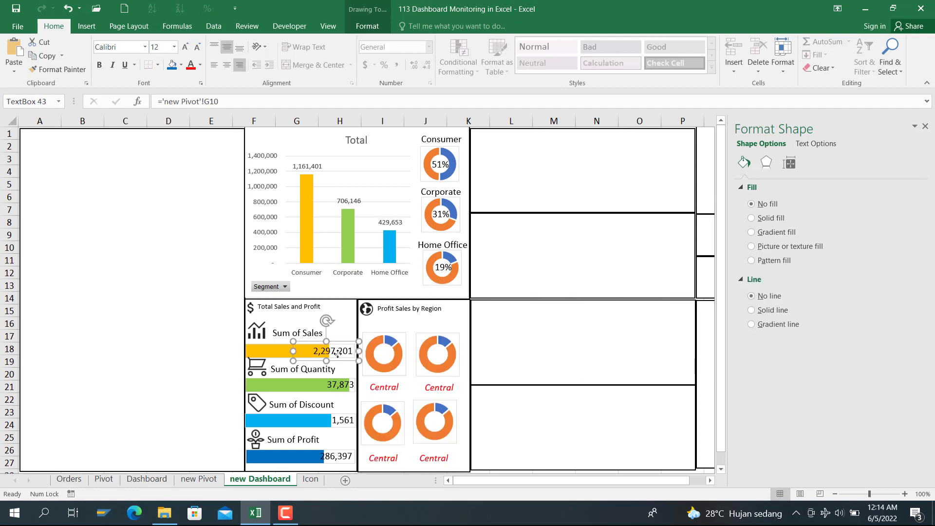
key("ctrl+c")
left_click(540, 319)
key("ctrl+v")
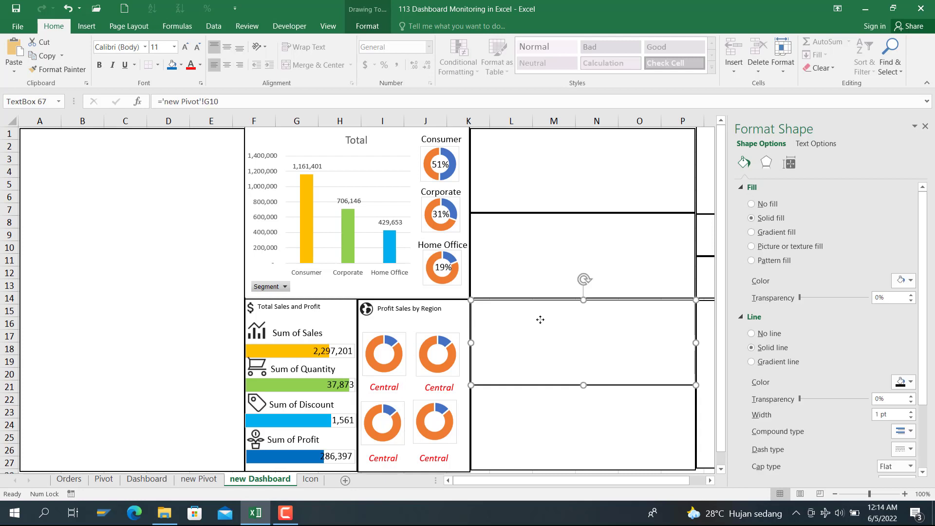
left_click(243, 104)
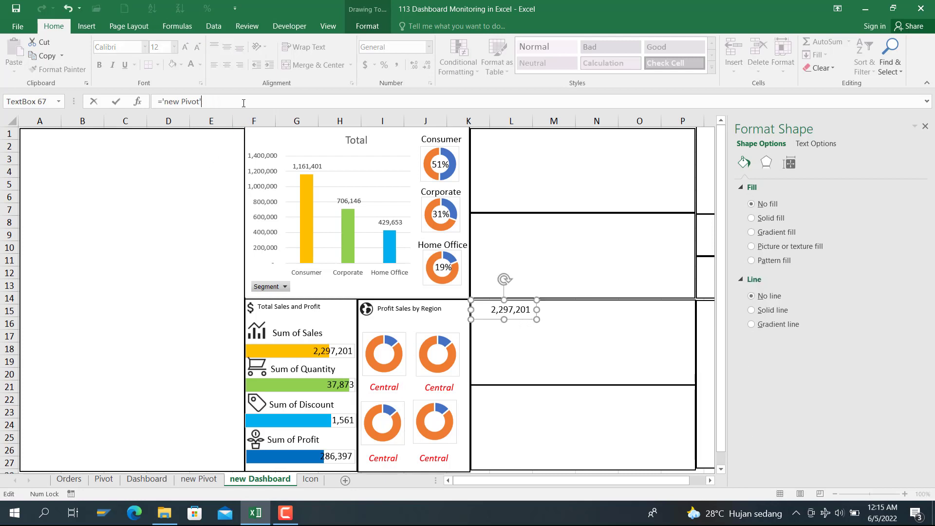
key("BackSpace")
key("BackSpace")
key("BackSpace")
key("BackSpace")
key("BackSpace")
key("BackSpace")
key("BackSpace")
key("BackSpace")
key("BackSpace")
key("BackSpace")
left_click(188, 481)
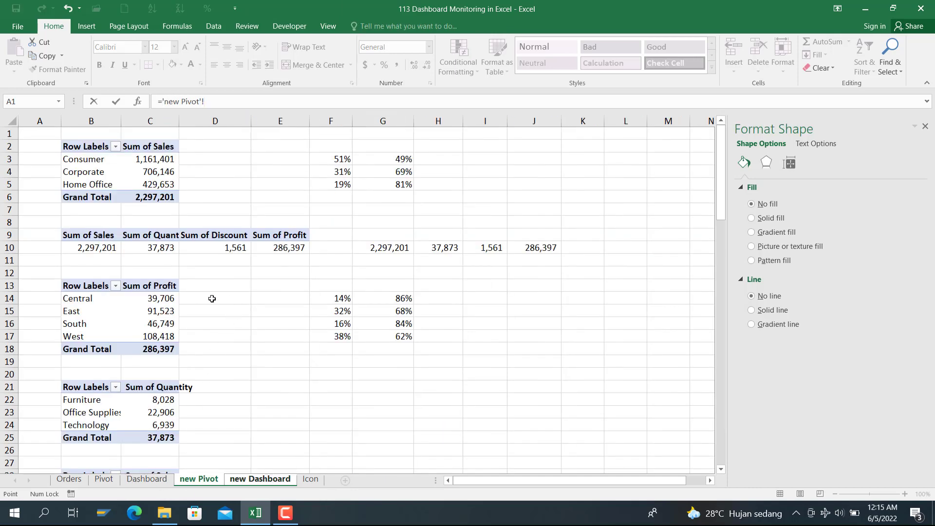
left_click(138, 295)
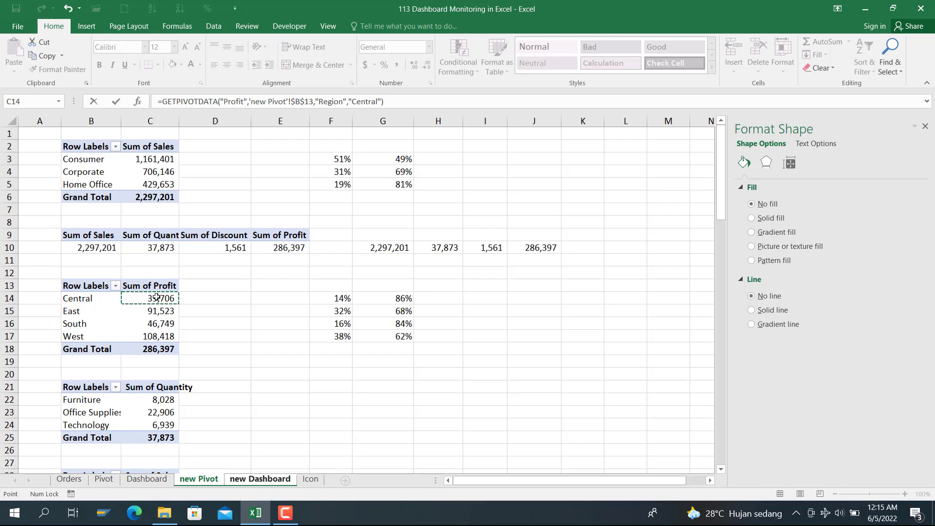
key("Return")
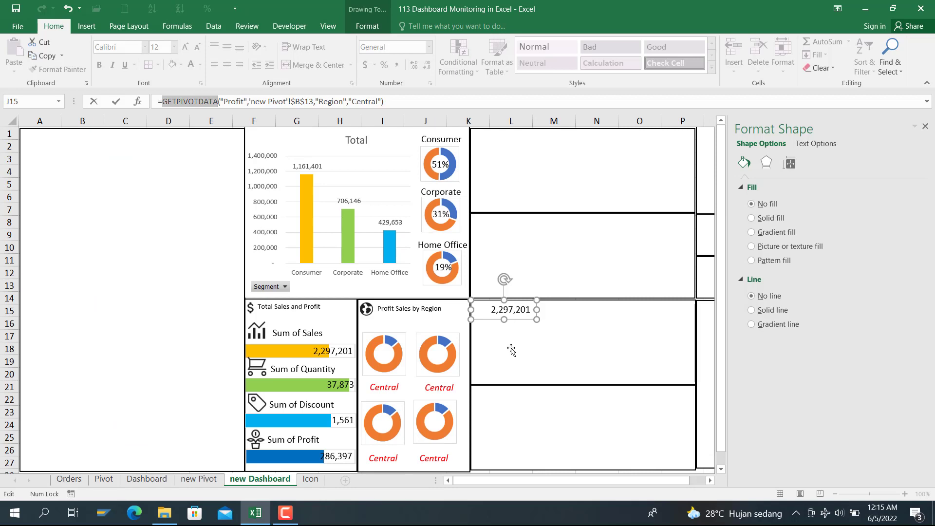
left_click(202, 480)
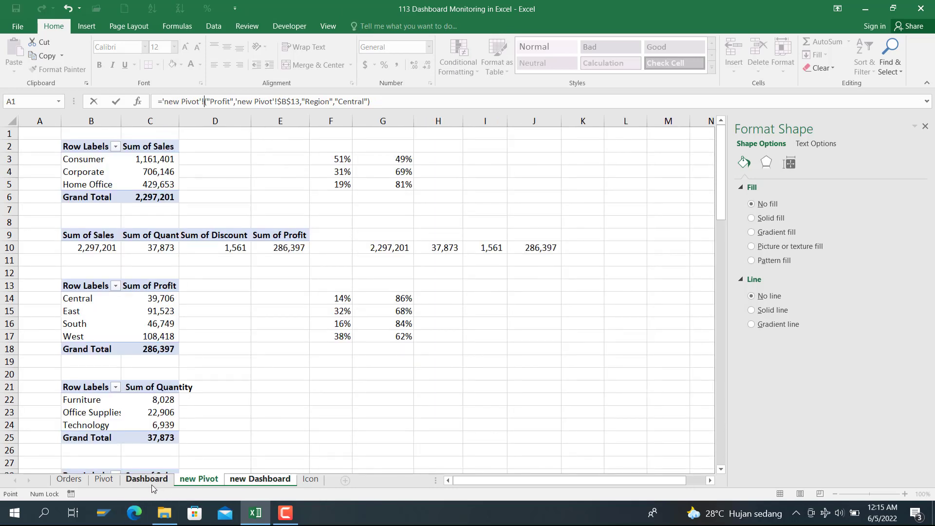
left_click(147, 480)
left_click(186, 479)
left_click(263, 478)
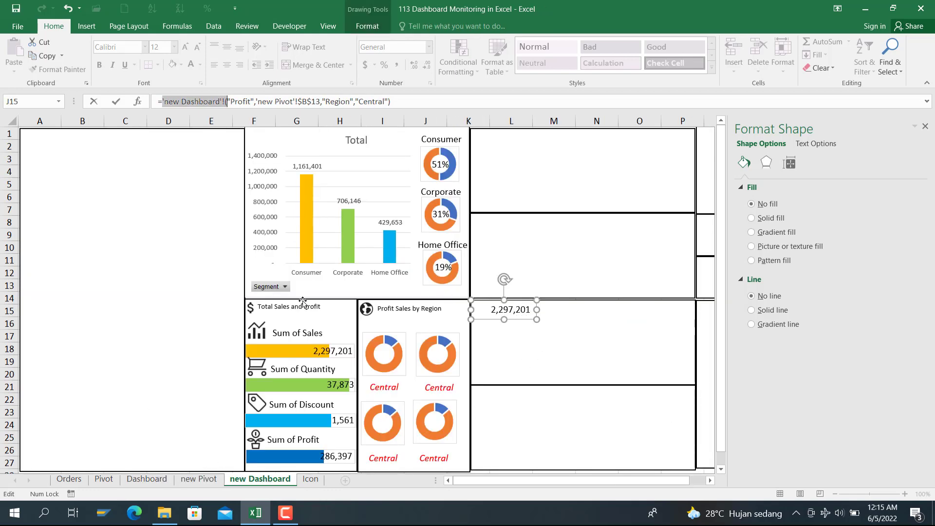
left_click(408, 103)
key("BackSpace")
key("BackSpace")
key("BackSpace")
key("BackSpace")
key("BackSpace")
key("BackSpace")
key("BackSpace")
key("BackSpace")
key("BackSpace")
key("BackSpace")
key("BackSpace")
key("BackSpace")
key("BackSpace")
key("BackSpace")
key("BackSpace")
key("BackSpace")
key("BackSpace")
key("BackSpace")
key("BackSpace")
key("BackSpace")
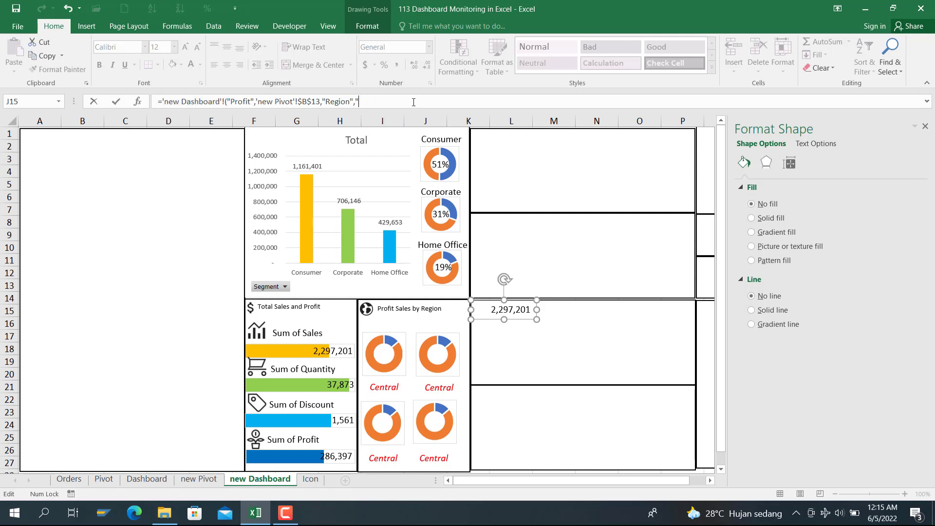
key("BackSpace")
key("BackSpace")
key("BackSpace")
key("BackSpace")
key("BackSpace")
key("BackSpace")
key("BackSpace")
key("BackSpace")
key("BackSpace")
key("BackSpace")
key("BackSpace")
key("BackSpace")
key("BackSpace")
key("BackSpace")
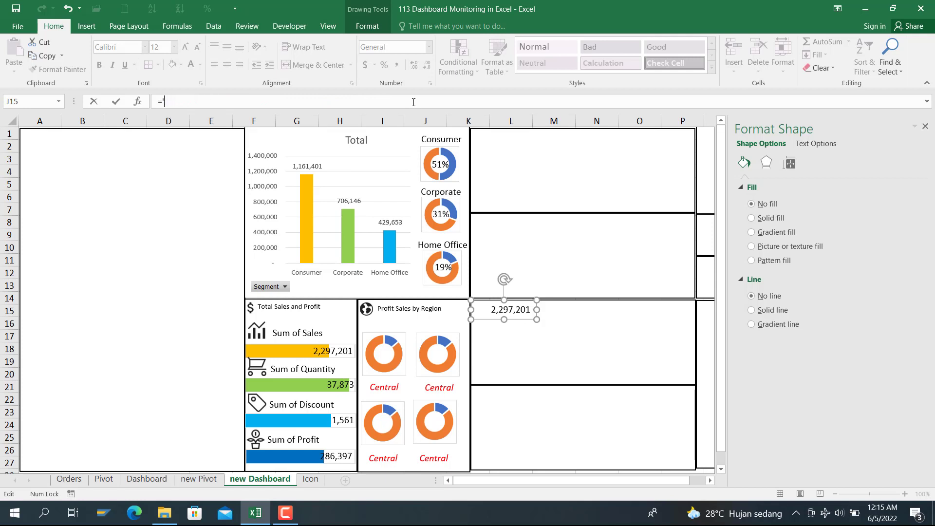
key("Escape")
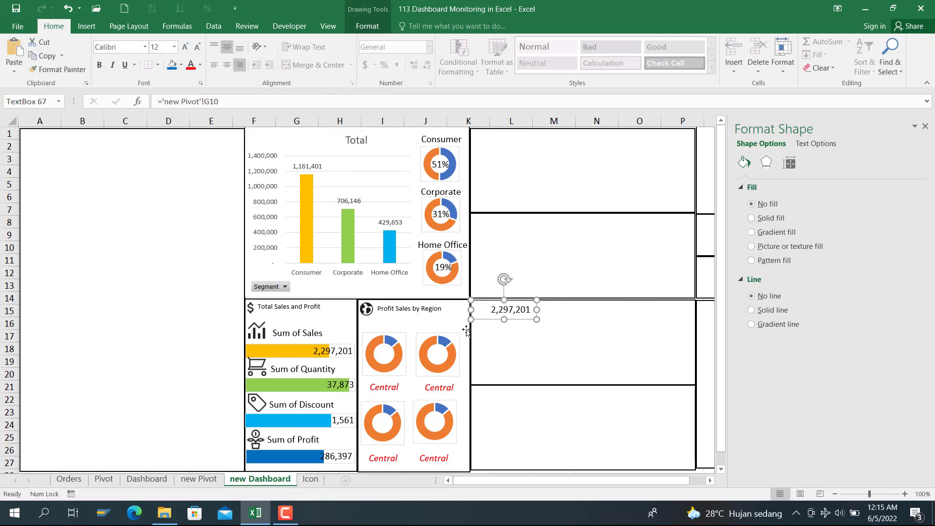
Step: Enter the formula =C14 in cell H14 of the new Pivot sheet to reference the Central region's profit
left_click(199, 479)
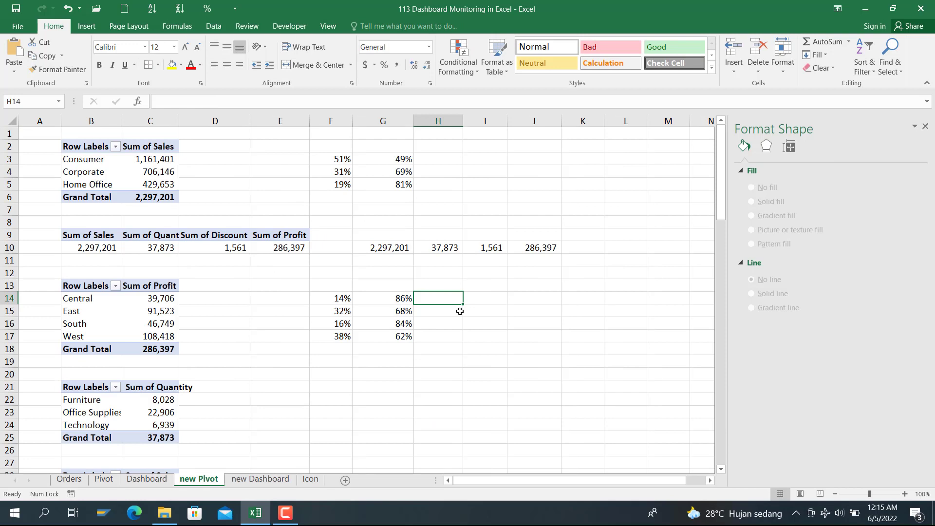
type("=")
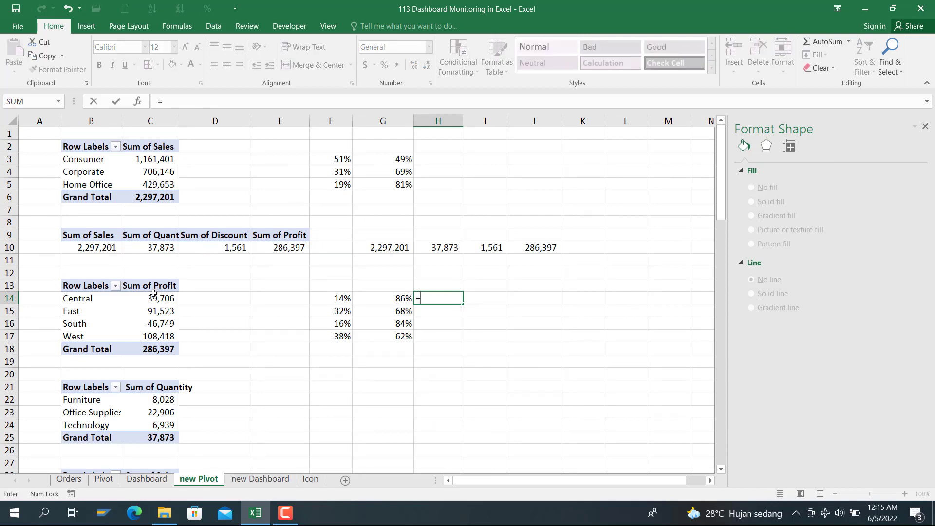
type("c14")
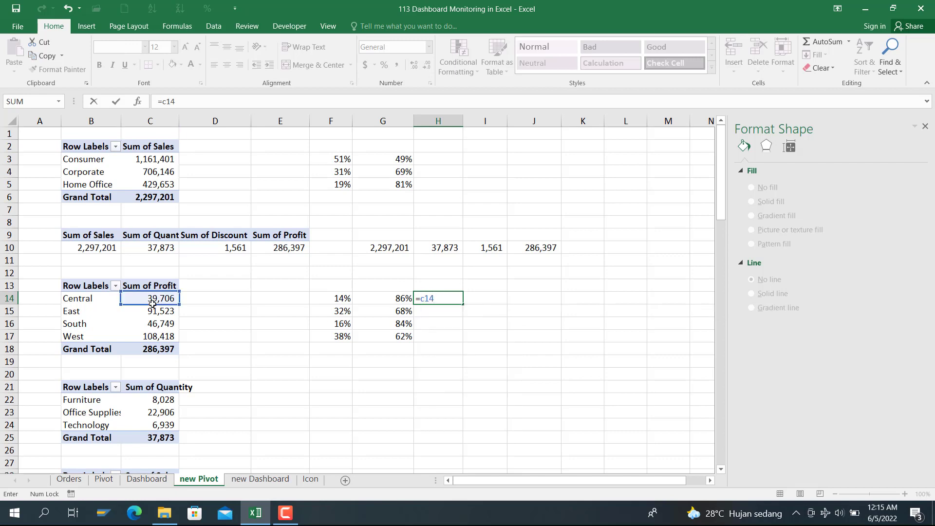
key("Return")
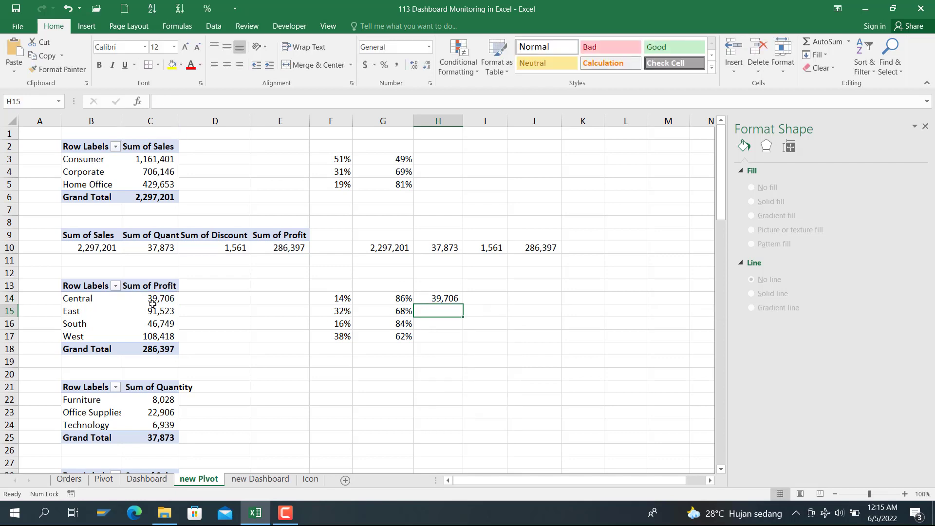
Step: Copy the formula in H14 down to cells H15:H17 for the East, South and West profits
key("Up")
key("ctrl+c")
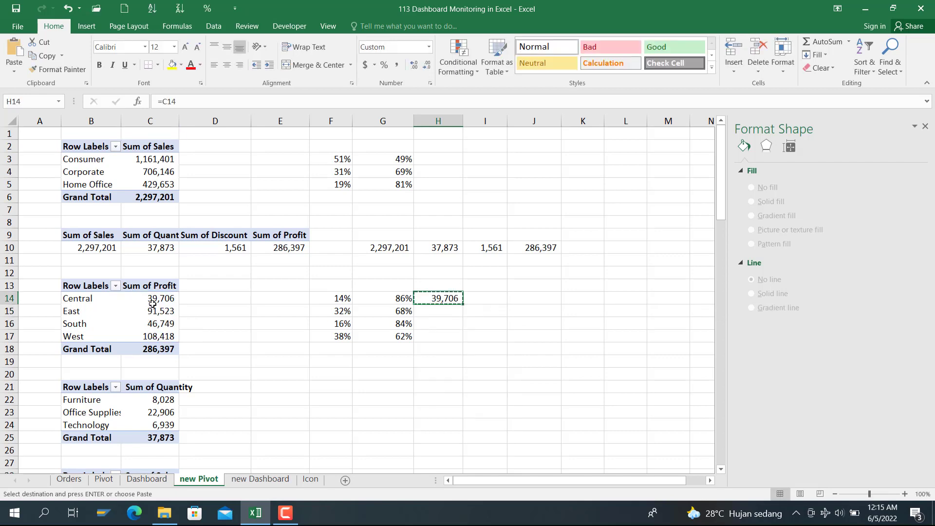
key("Down")
key("shift+Down")
key("shift+Down")
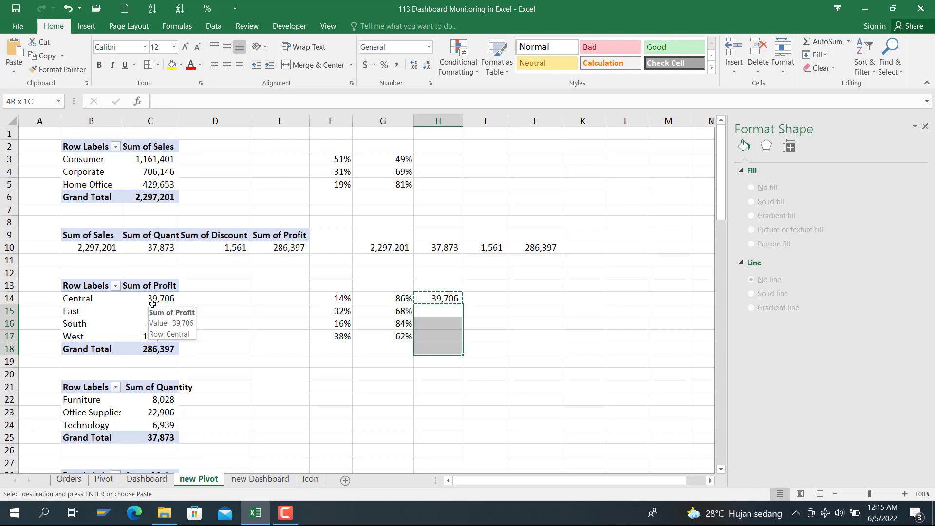
key("ctrl+v")
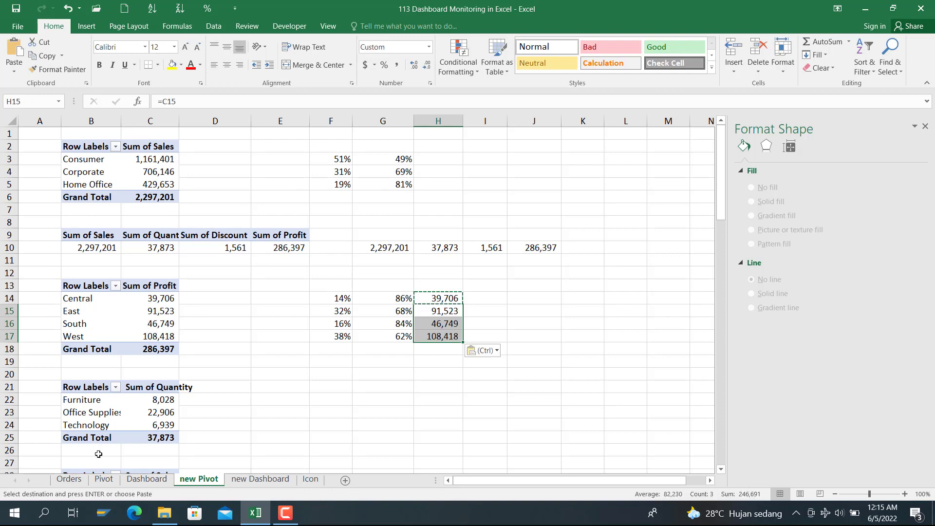
Step: Link the pasted text box on the new Dashboard sheet to cell H14 of the new Pivot sheet
left_click(243, 480)
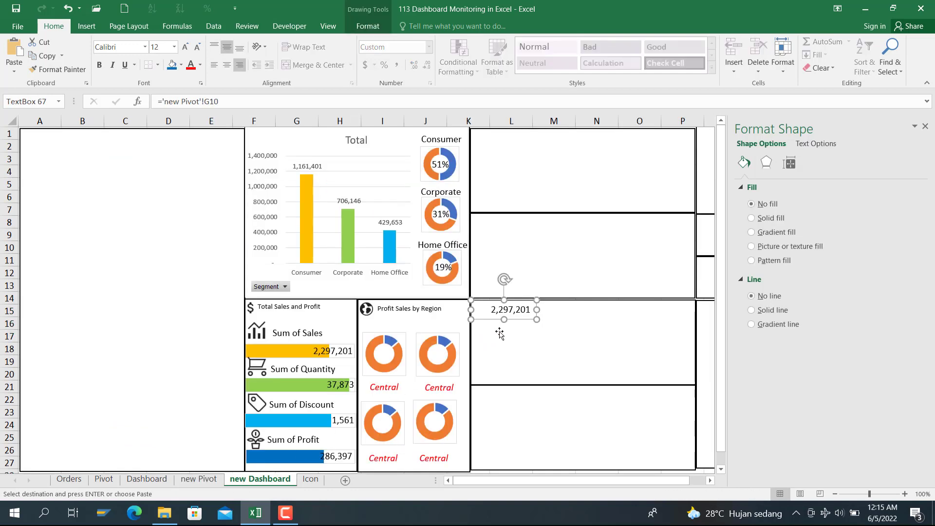
left_click(214, 103)
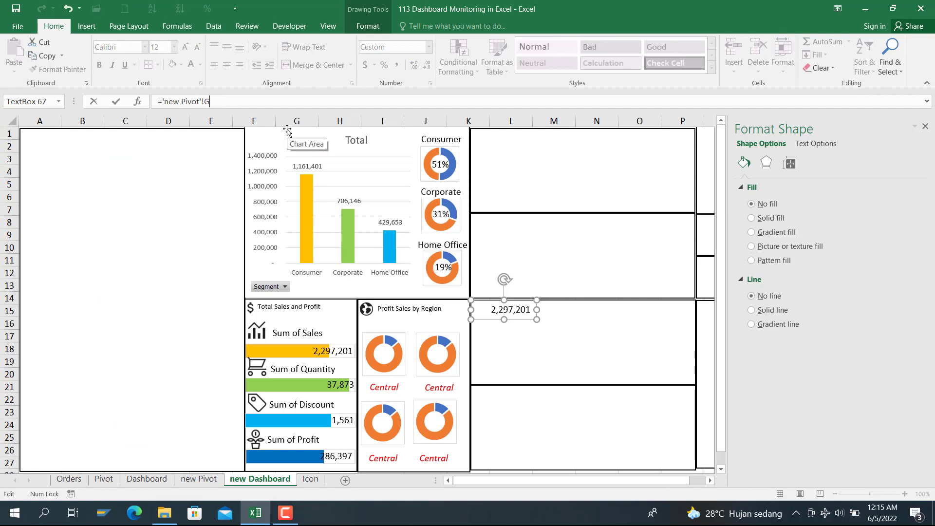
key("BackSpace")
key("BackSpace")
key("BackSpace")
key("BackSpace")
key("BackSpace")
key("BackSpace")
key("BackSpace")
left_click(198, 479)
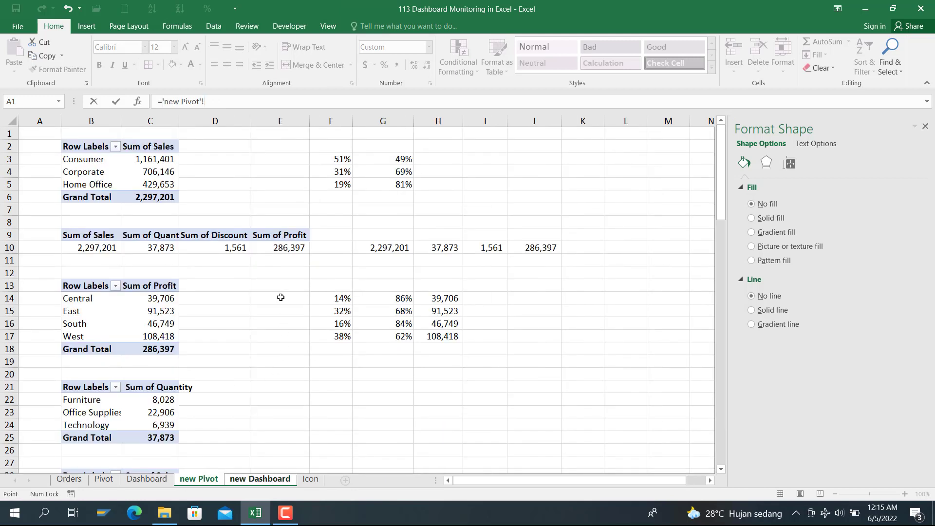
left_click(444, 298)
key("Return")
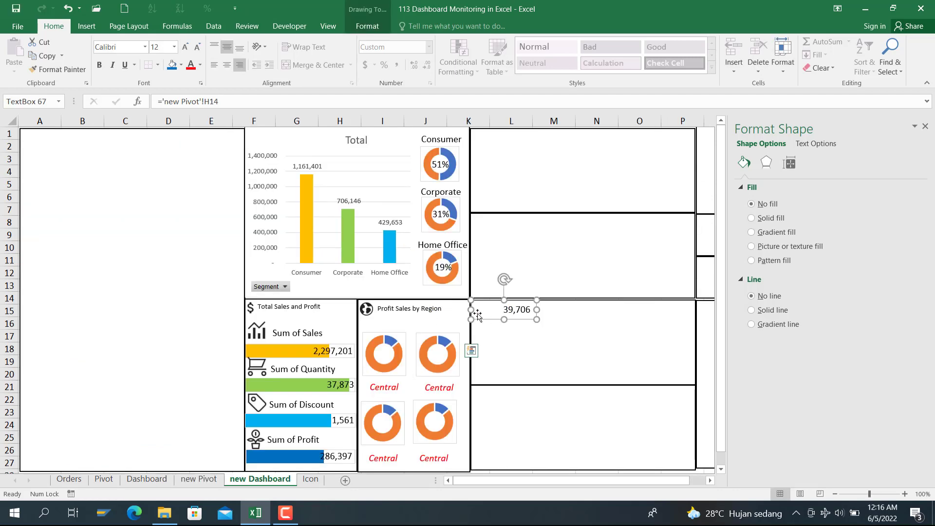
Step: Narrow and centre-align the linked profit text box, placing it between the upper-left doughnut chart and its Central label
left_click_drag(471, 310, 491, 311)
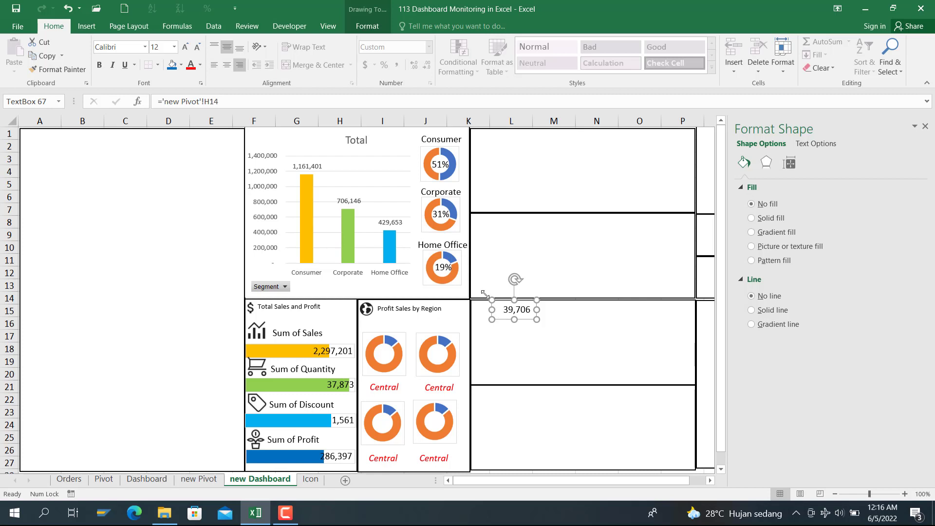
left_click(226, 65)
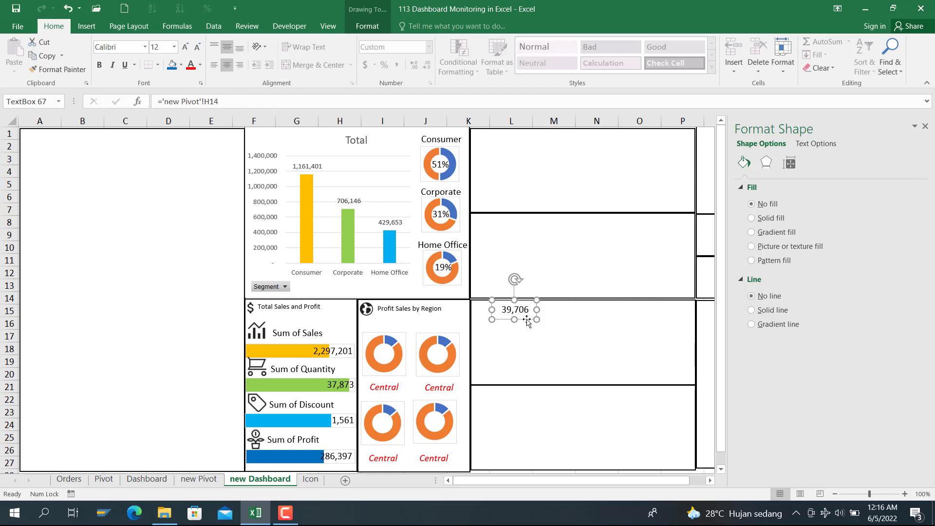
left_click_drag(527, 320, 395, 388)
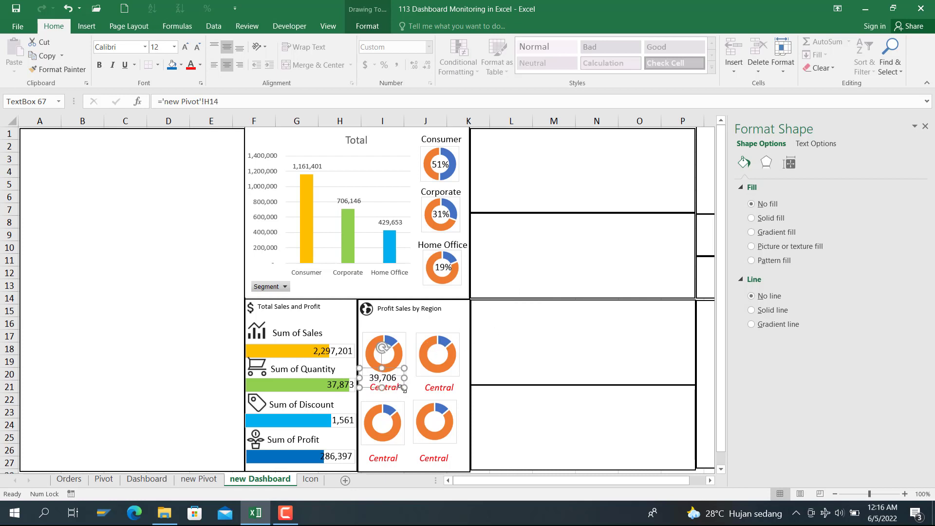
Step: Copy the Central profit text box and paste three copies into the blank panel beside the region charts
key("ctrl+c")
left_click(540, 348)
key("ctrl+v")
left_click(566, 350)
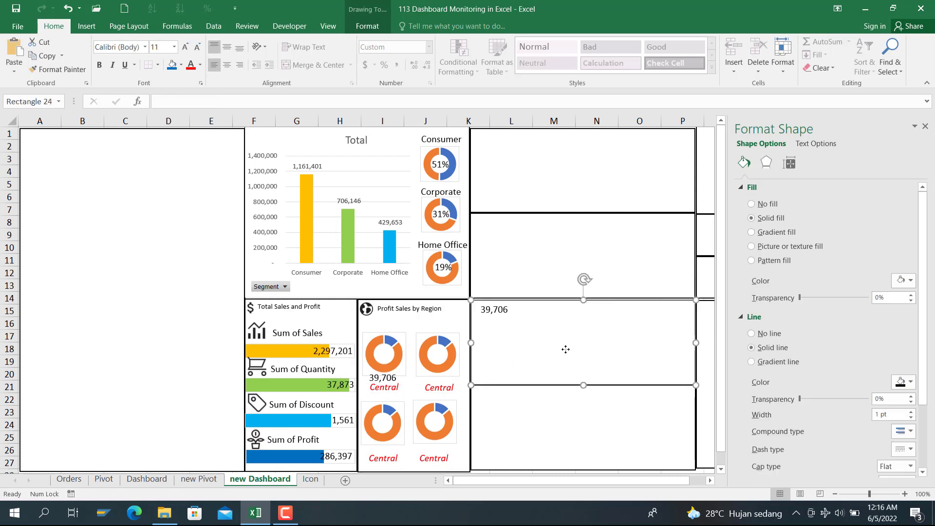
key("ctrl+v")
key("ctrl+v")
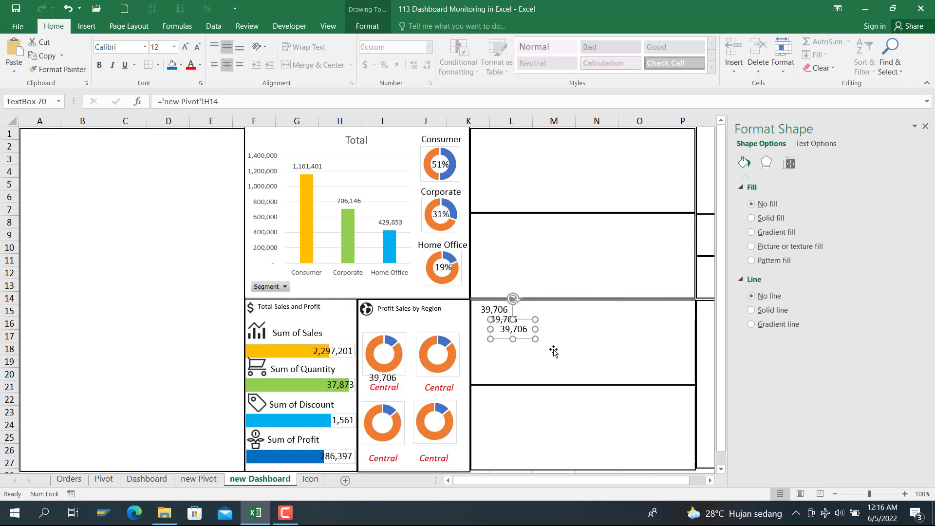
Step: Place the three copied profit values above the Central labels of the upper-right, lower-left and lower-right doughnut charts
left_click_drag(498, 341, 421, 386)
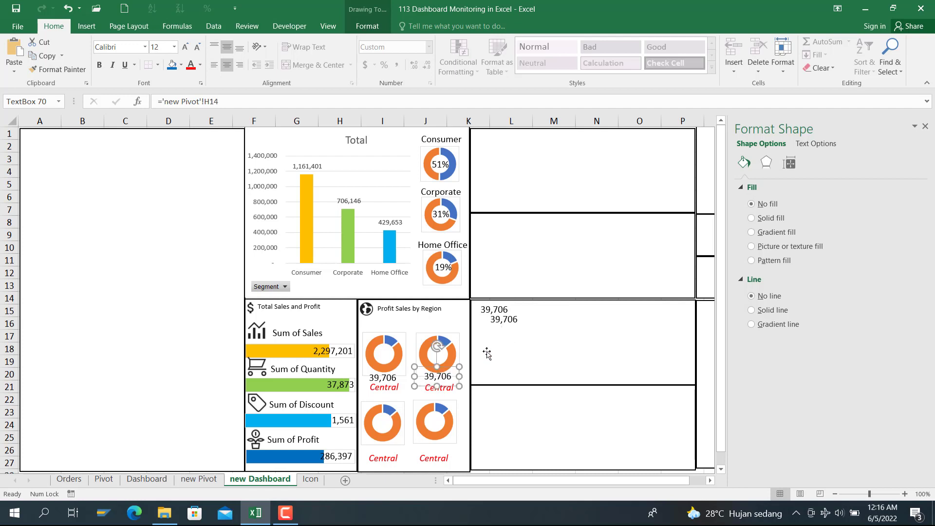
left_click(503, 329)
left_click_drag(499, 327, 377, 457)
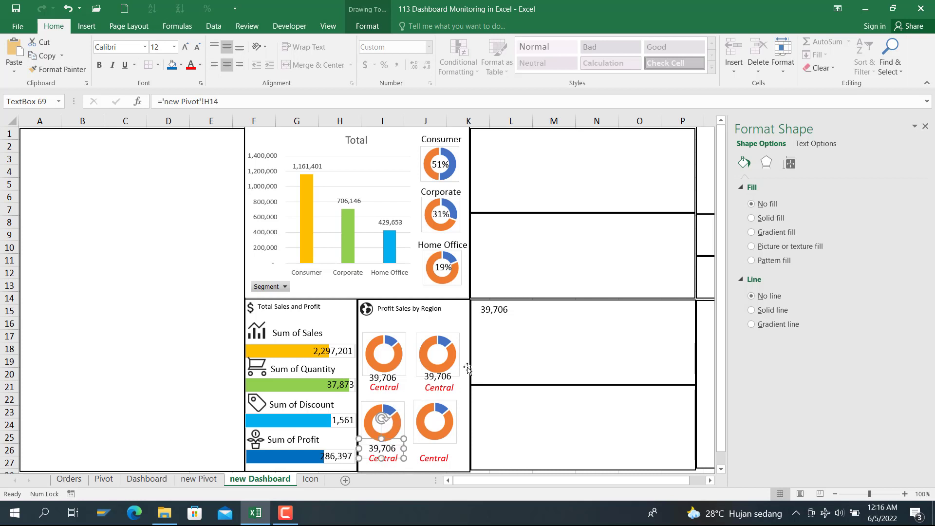
left_click(486, 315)
left_click_drag(486, 315, 426, 454)
left_click(503, 363)
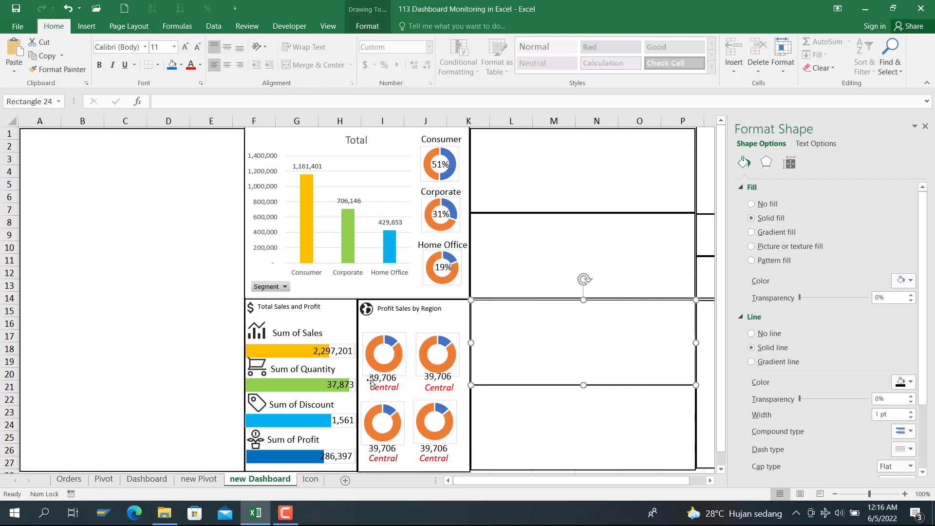
Step: Change the lower-left region doughnut chart's data range to F15:G15 on the new Pivot sheet
left_click(371, 417)
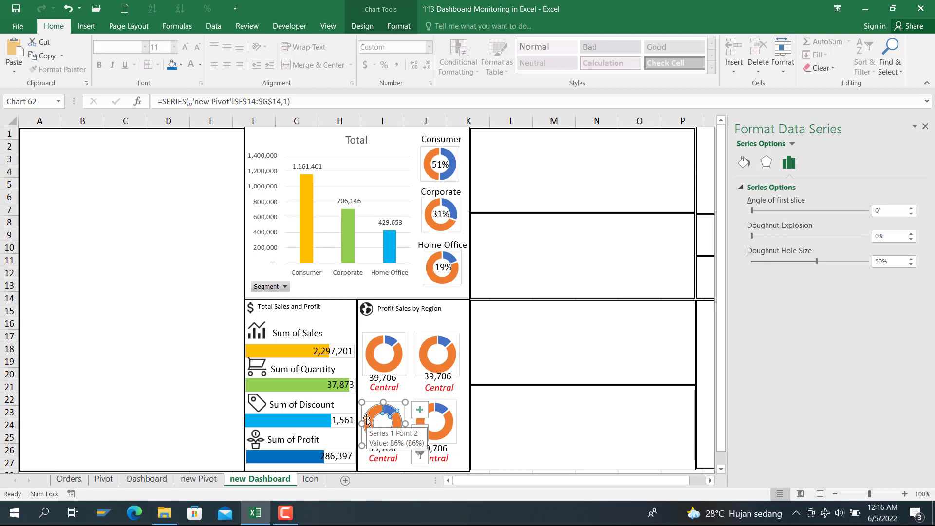
right_click(369, 421)
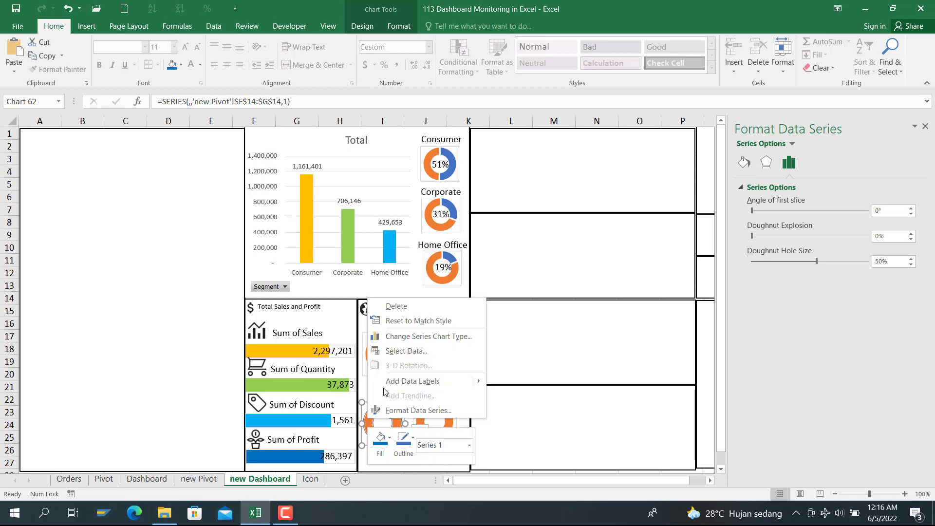
left_click(403, 352)
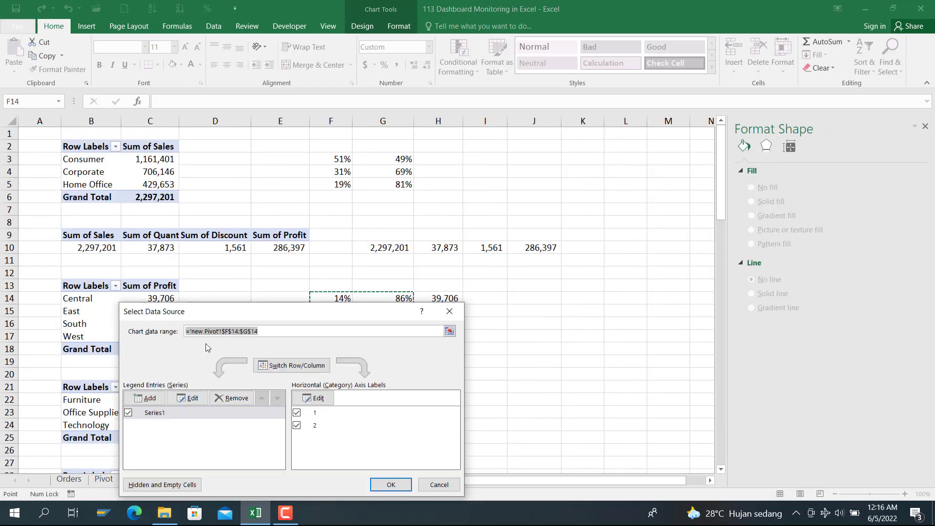
left_click_drag(322, 311, 328, 360)
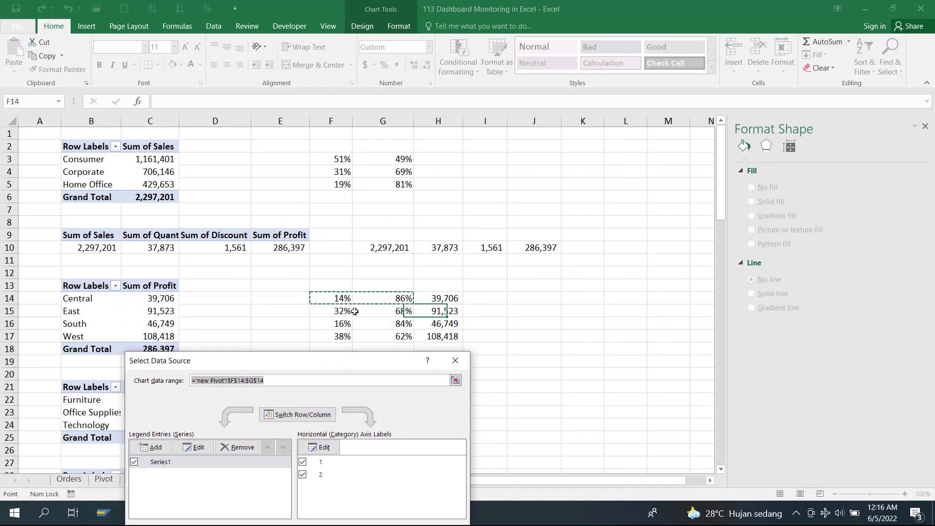
left_click_drag(340, 310, 373, 312)
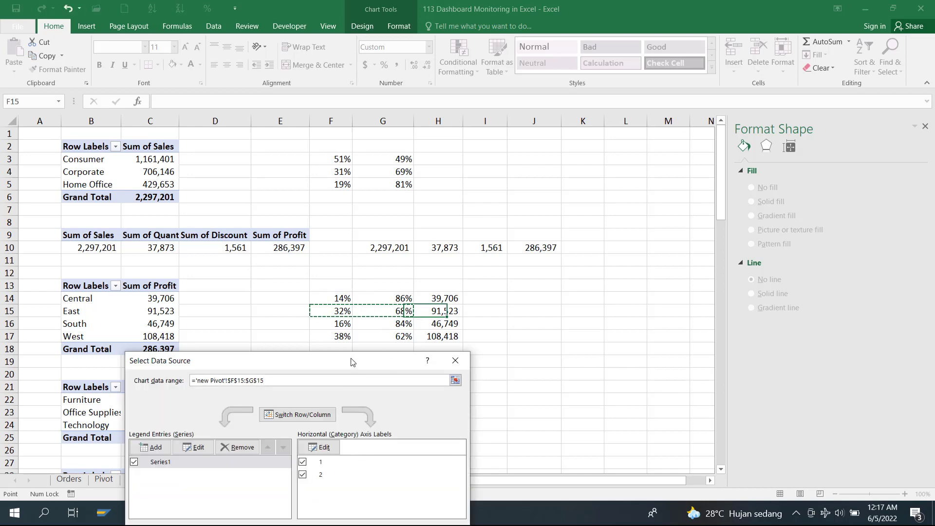
left_click_drag(351, 362, 354, 250)
left_click(390, 477)
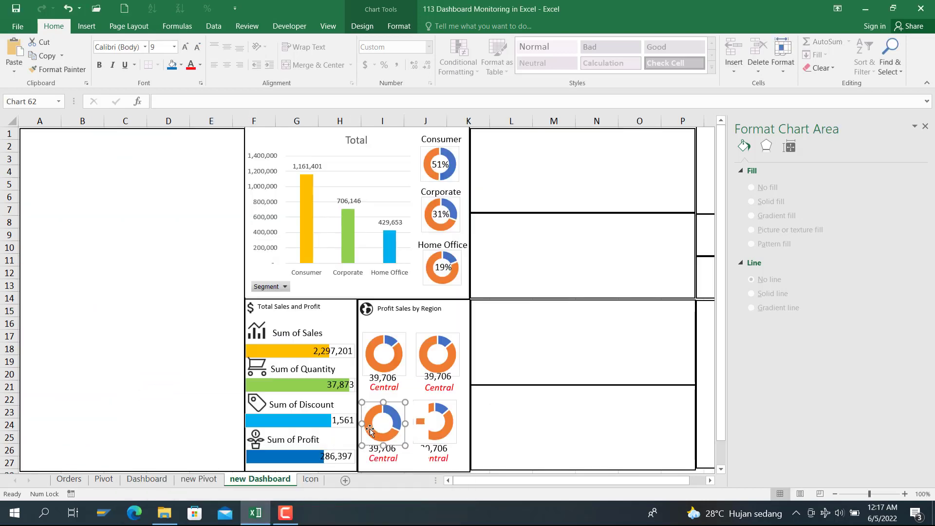
Step: Change the upper-right region doughnut chart's data range to F16:G16 on the new Pivot sheet
left_click(433, 379)
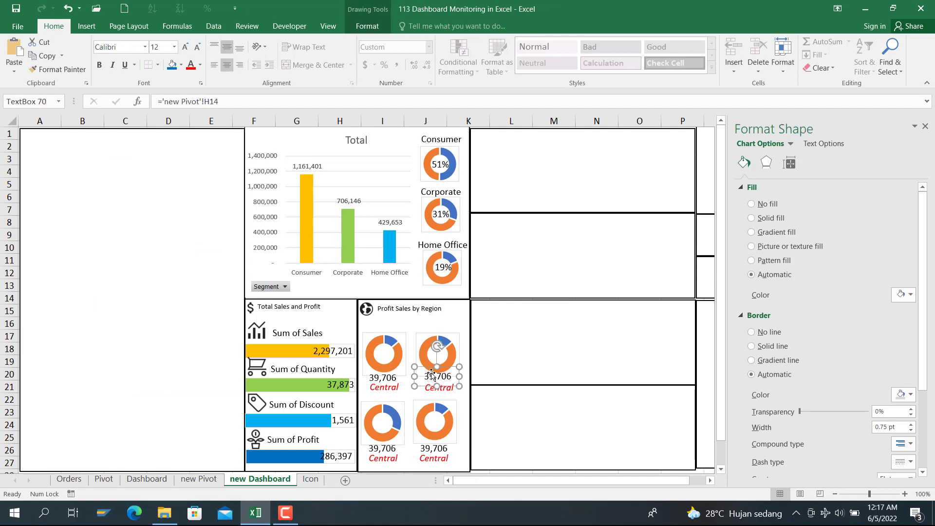
left_click(424, 361)
right_click(425, 361)
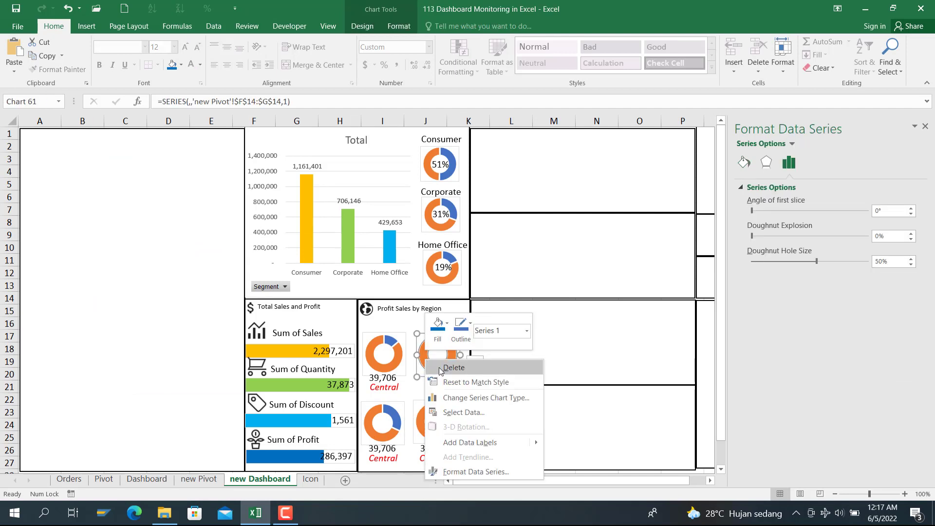
left_click(464, 413)
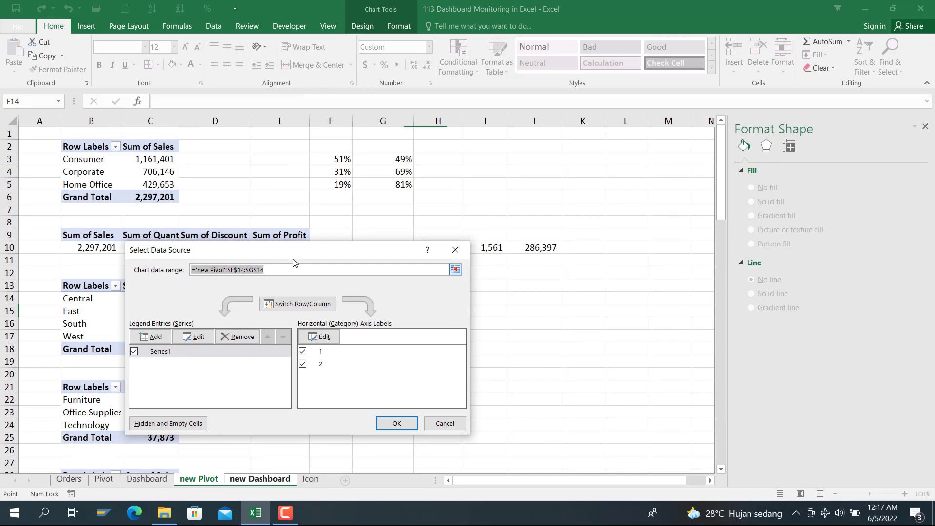
left_click_drag(298, 252, 466, 397)
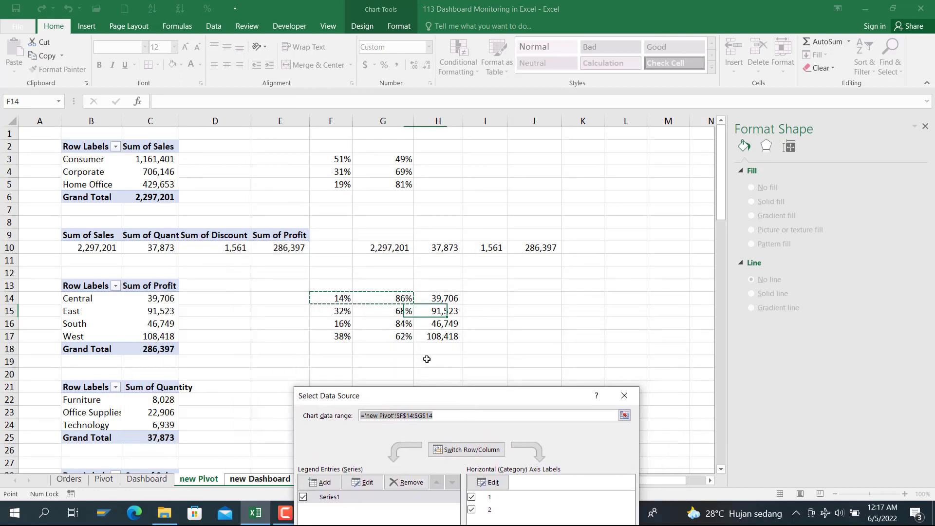
left_click(343, 324)
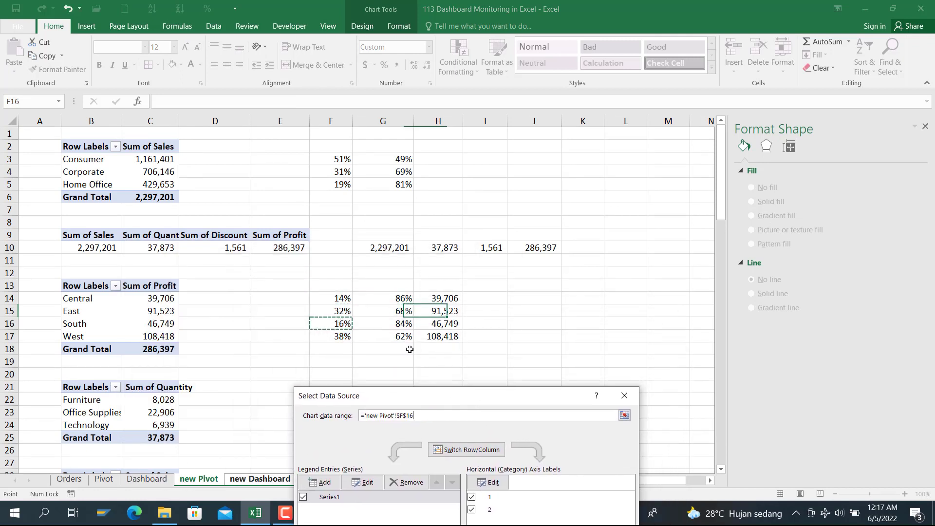
key("shift+Right")
left_click_drag(390, 396, 374, 282)
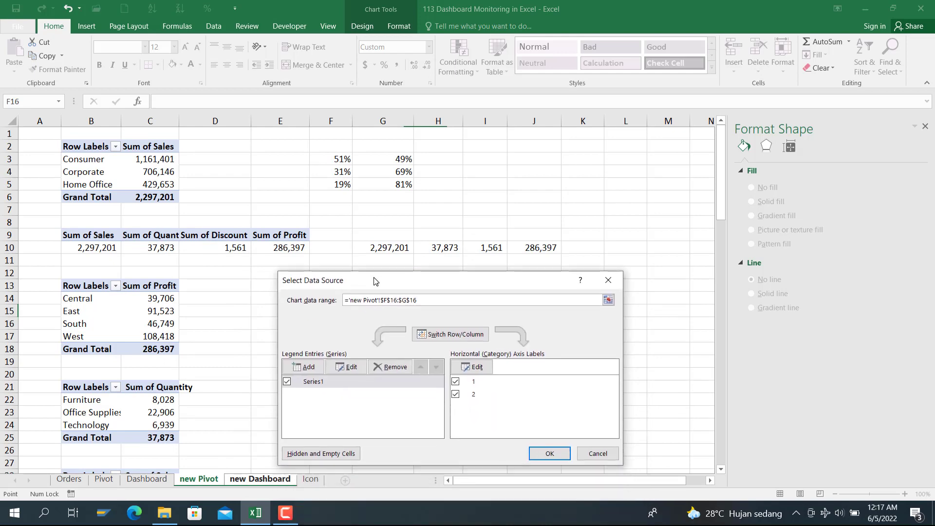
left_click(550, 454)
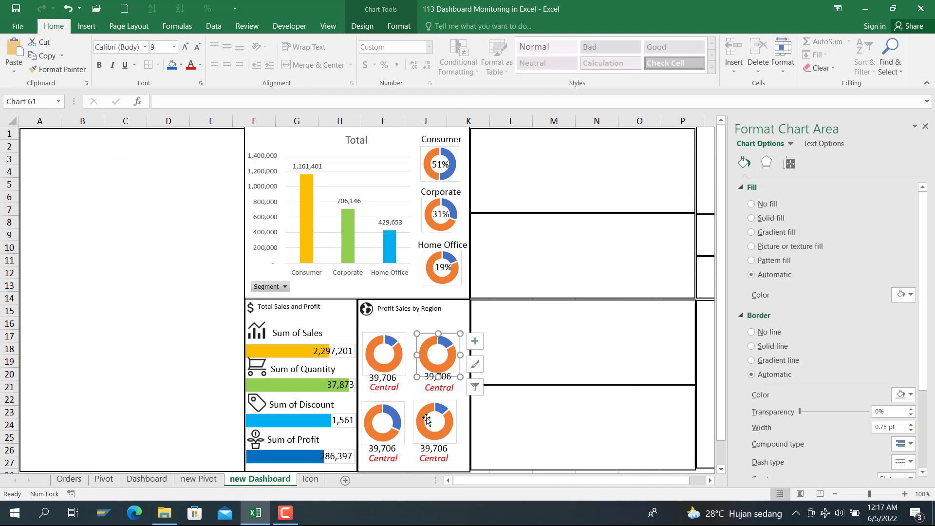
Step: Change the lower-right region doughnut chart's data range to F17:G17 on the new Pivot sheet
left_click(424, 415)
right_click(423, 414)
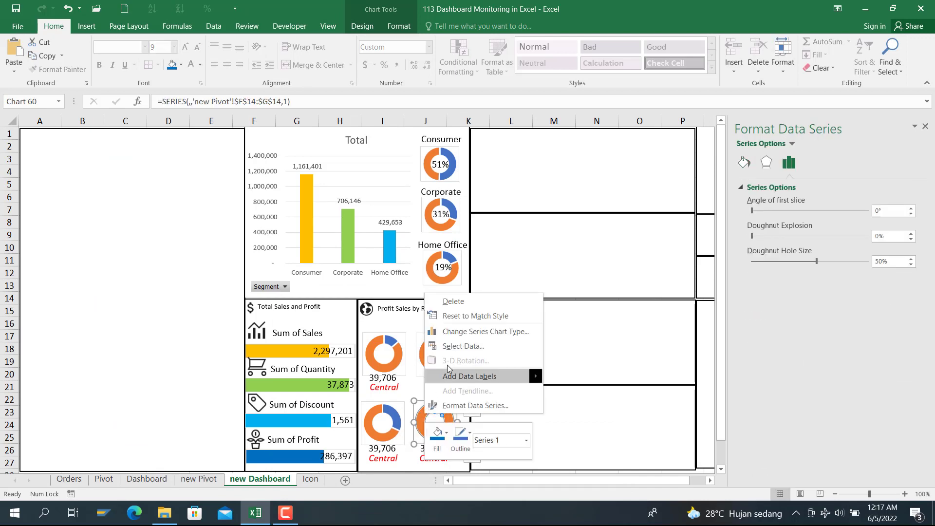
left_click(457, 347)
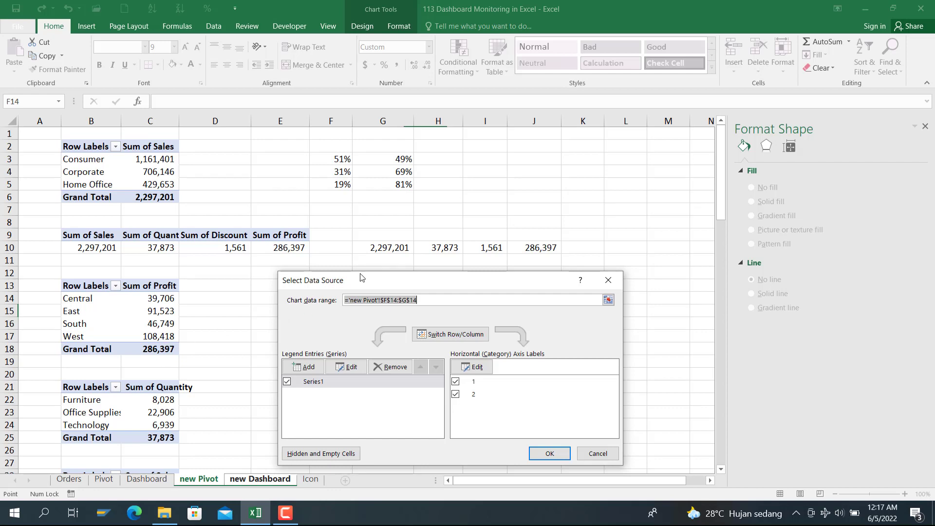
left_click_drag(361, 276, 660, 454)
left_click(349, 337)
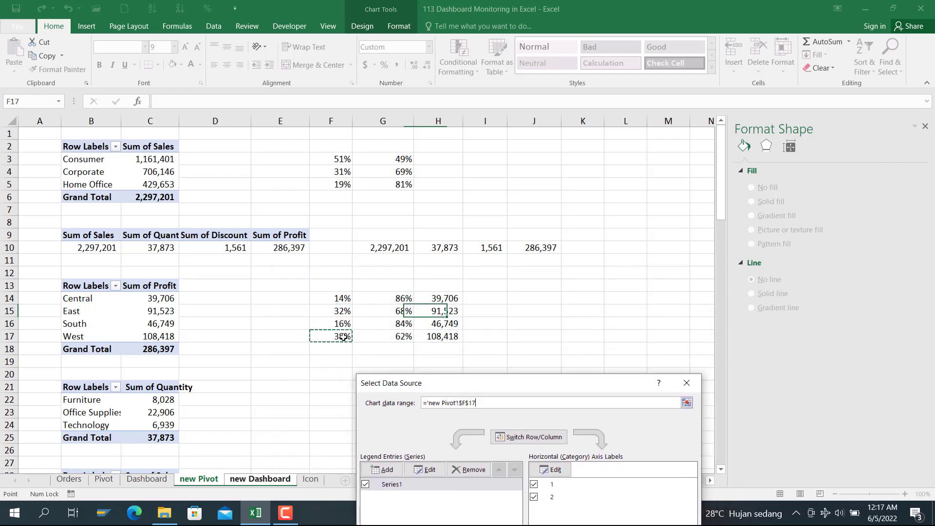
left_click_drag(350, 337, 382, 342)
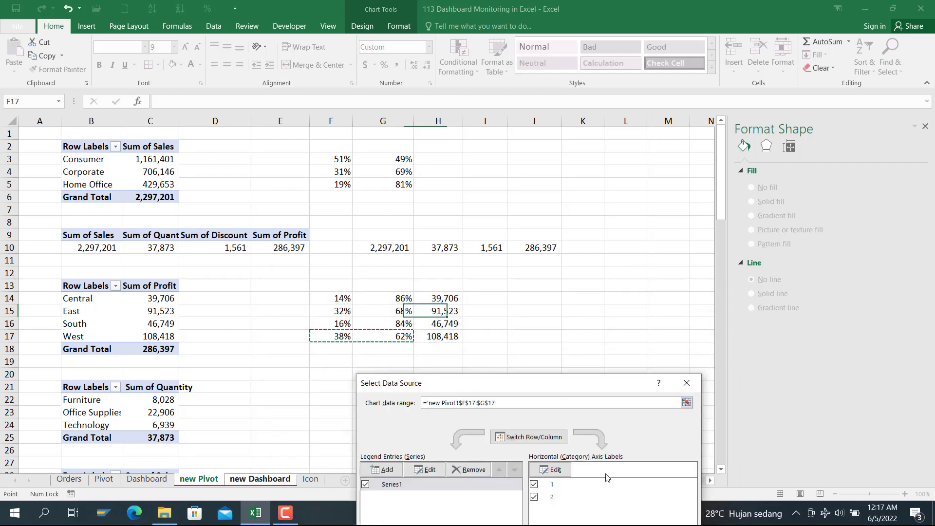
left_click_drag(563, 377, 504, 217)
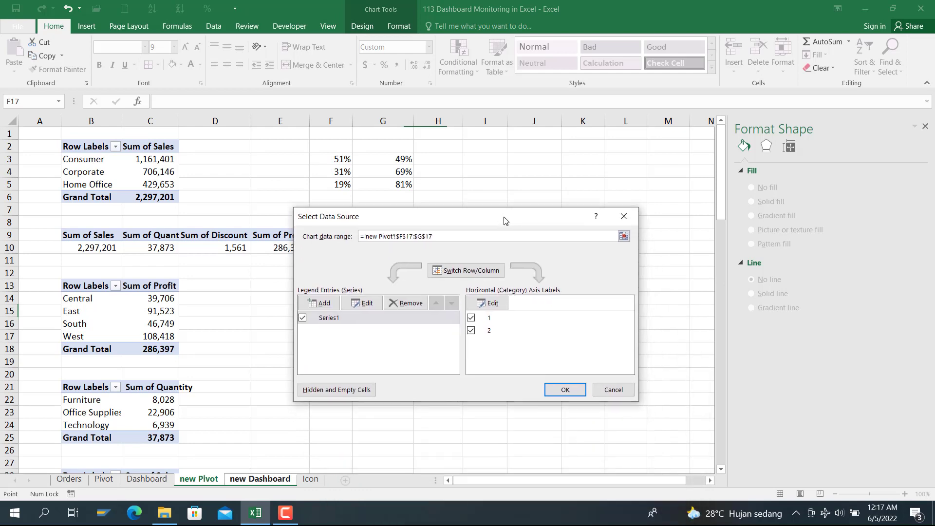
left_click(566, 390)
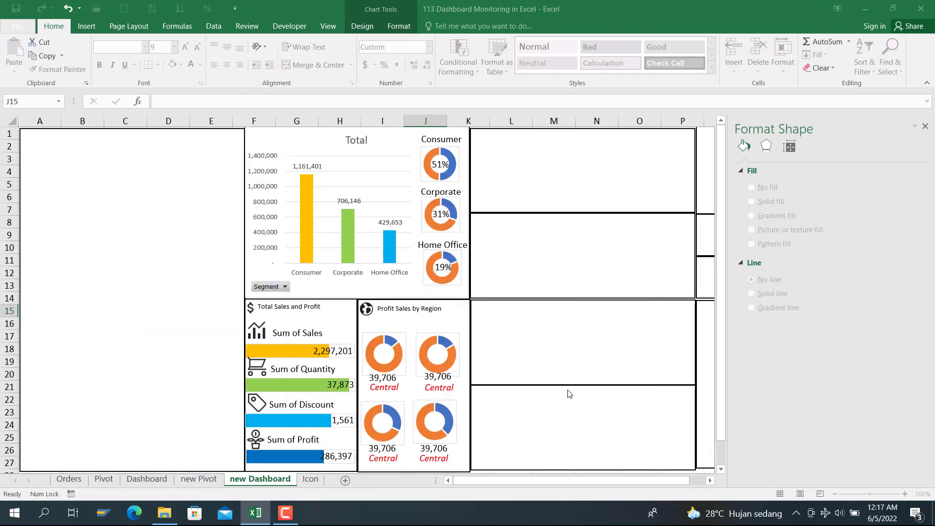
Step: Link the profit value under the lower-left doughnut chart to cell H15 of the new Pivot sheet
left_click(372, 387)
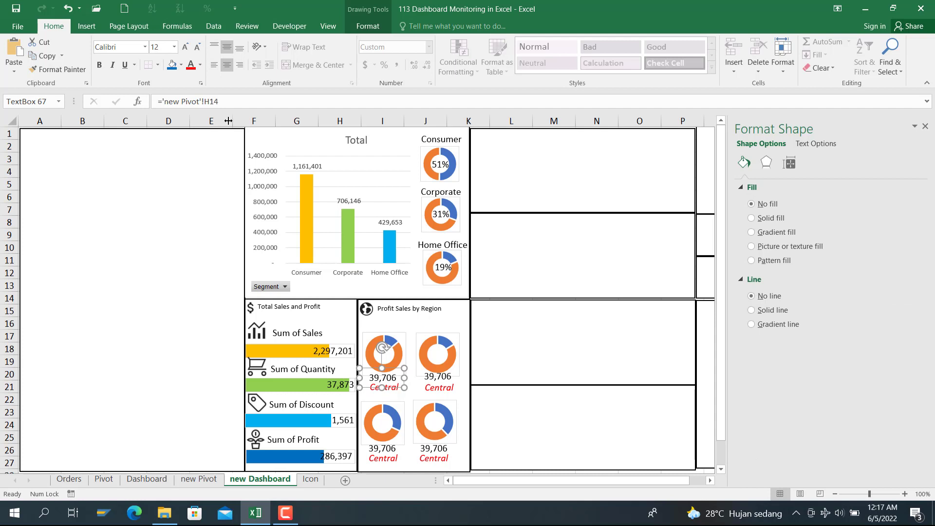
left_click(386, 446)
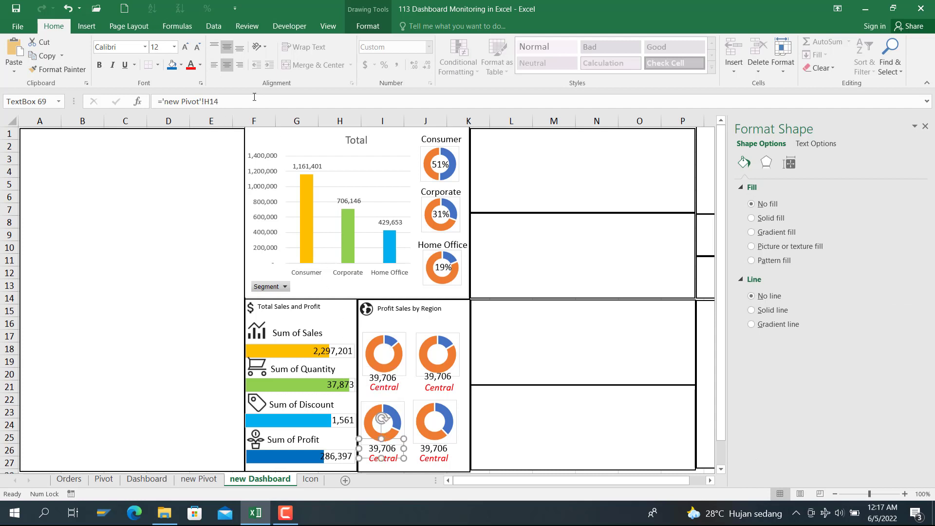
left_click(254, 97)
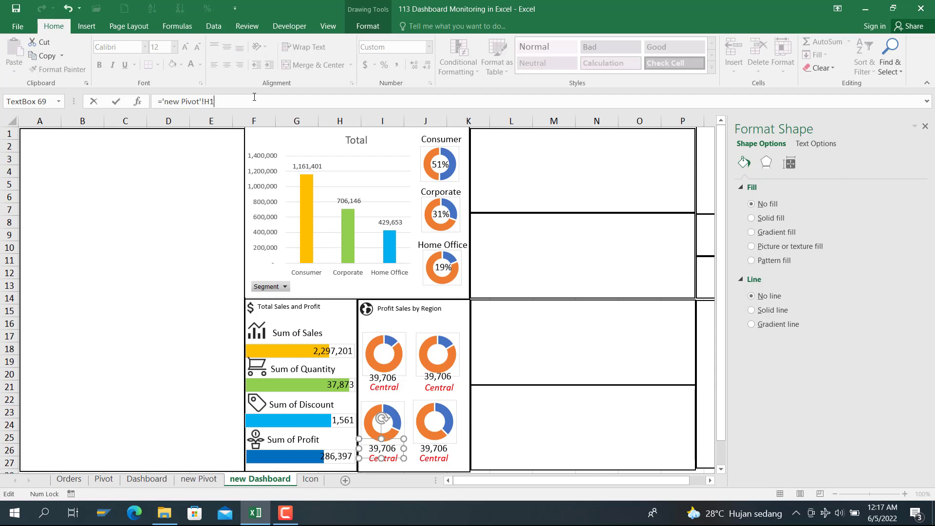
key("Return")
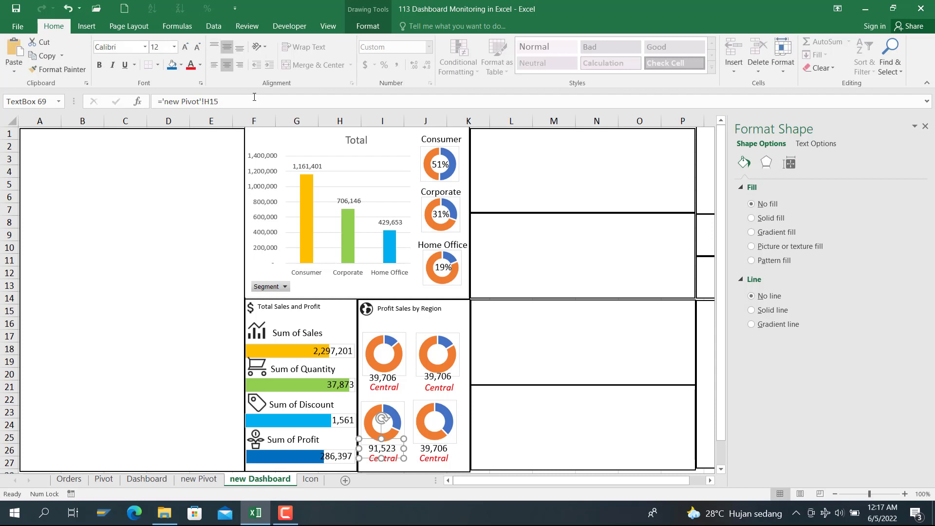
Step: Link the upper-right chart's profit value to cell H16 and the lower-right chart's profit value to H17 of the new Pivot sheet
left_click(441, 377)
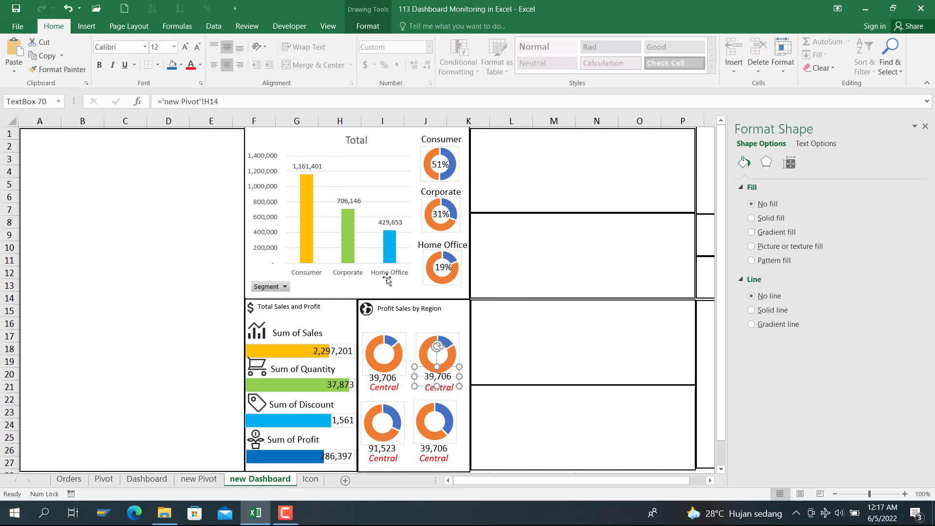
left_click(252, 103)
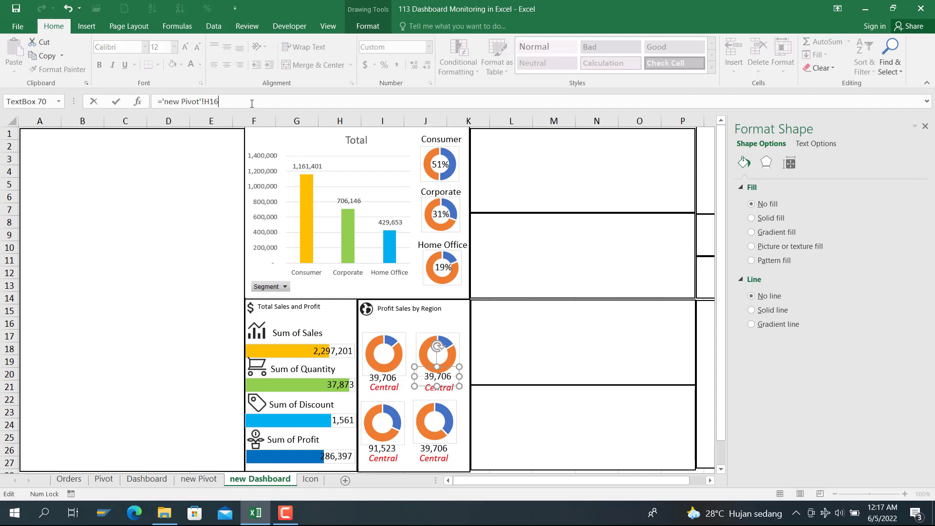
left_click(434, 450)
left_click(234, 105)
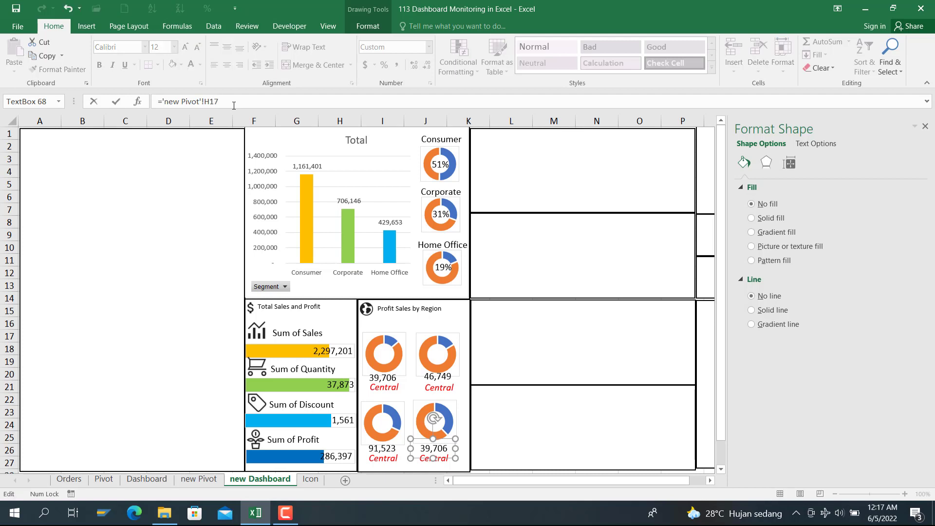
key("Return")
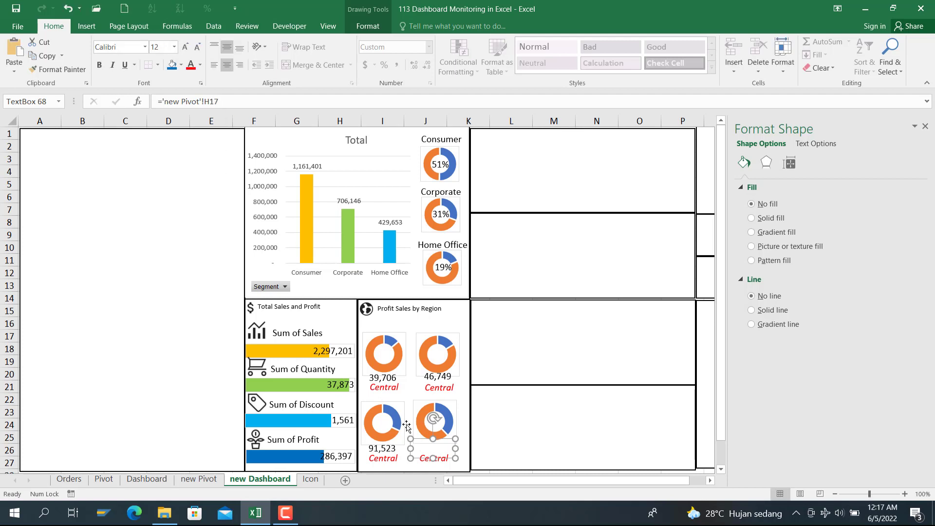
Step: Slightly widen the four profit value text boxes under the region doughnut charts so their values fit and sit centred
mouse_move(455, 451)
left_mouse_down()
mouse_move(465, 450)
mouse_move(444, 460)
left_mouse_up()
left_click(398, 454)
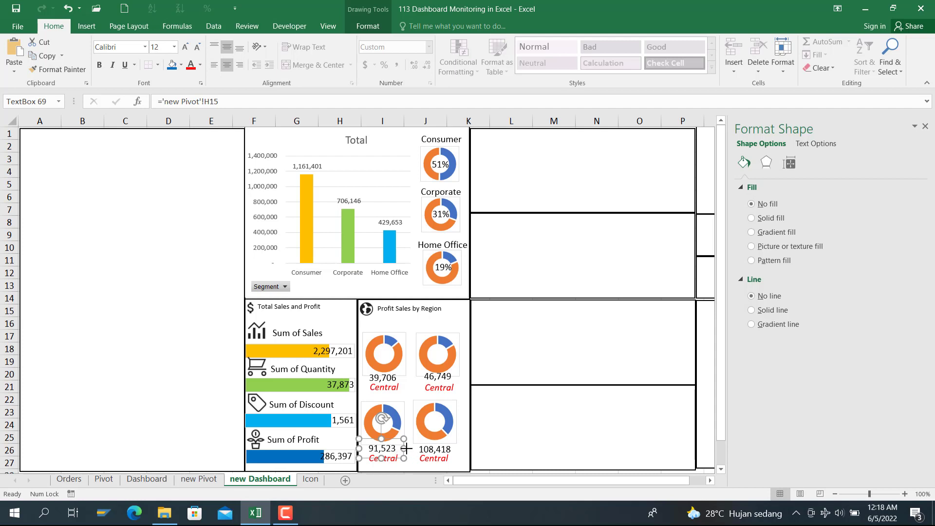
left_click_drag(406, 448, 408, 448)
left_click(400, 381)
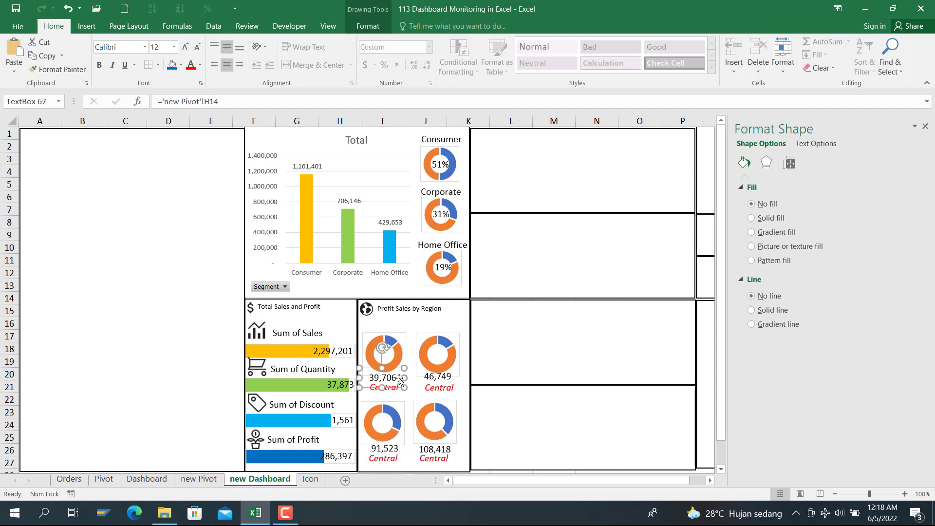
left_click_drag(404, 377, 406, 377)
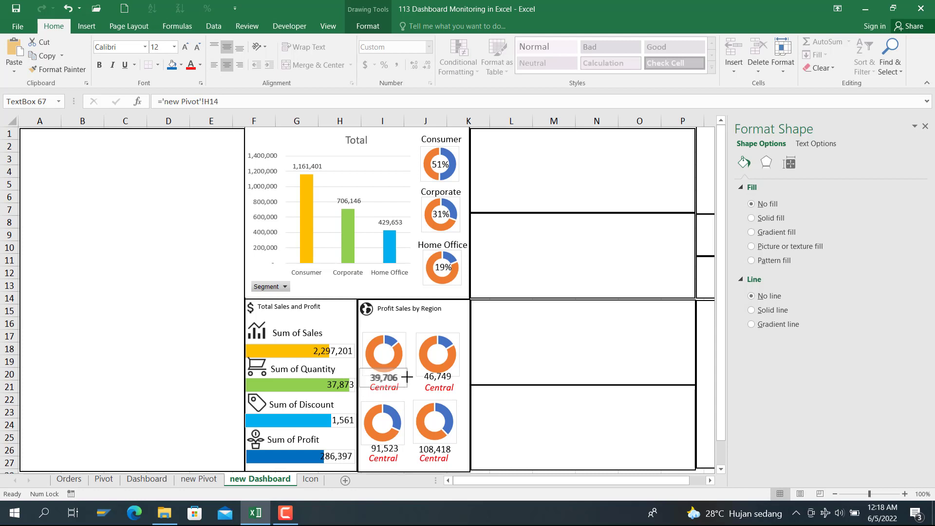
left_click(448, 381)
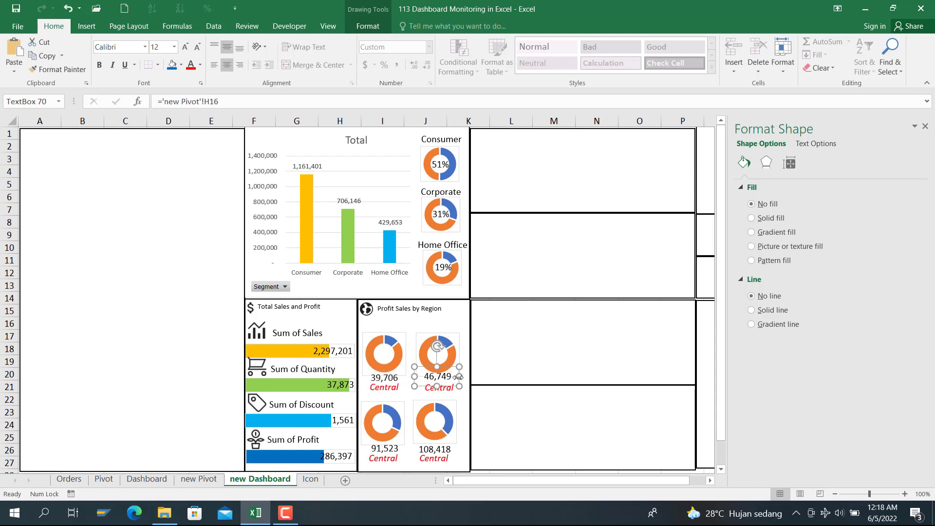
left_click_drag(457, 377, 455, 386)
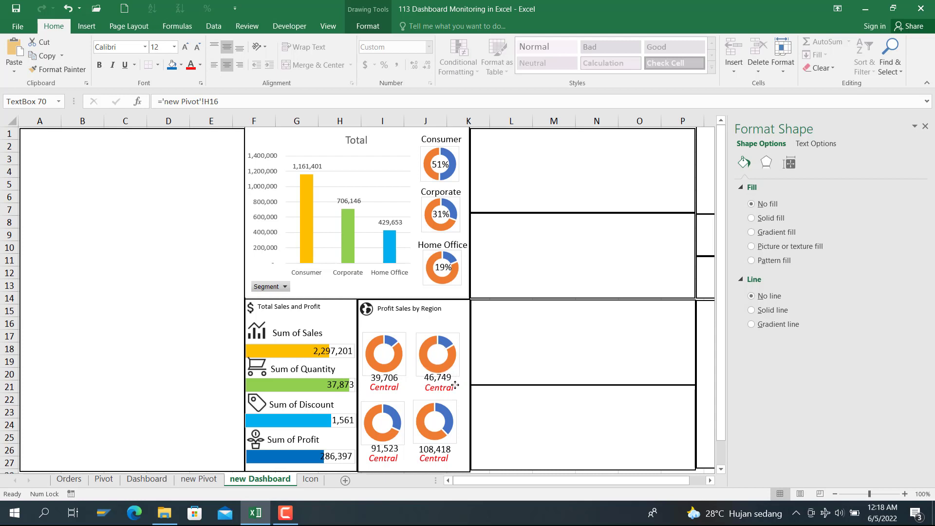
Step: Link the region label under the lower-left doughnut chart to cell B15 of the new Pivot sheet
left_click(370, 453)
left_click_drag(376, 469, 376, 464)
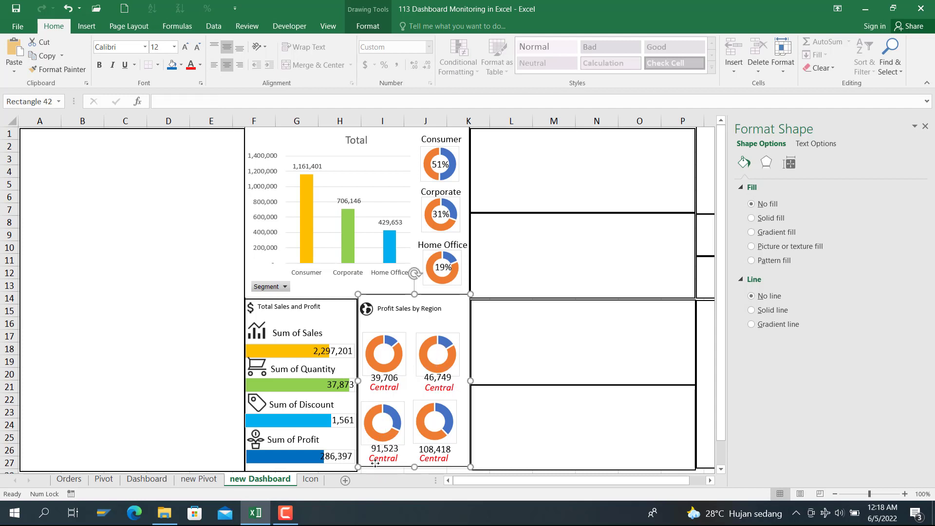
left_click(379, 459)
left_click(377, 459)
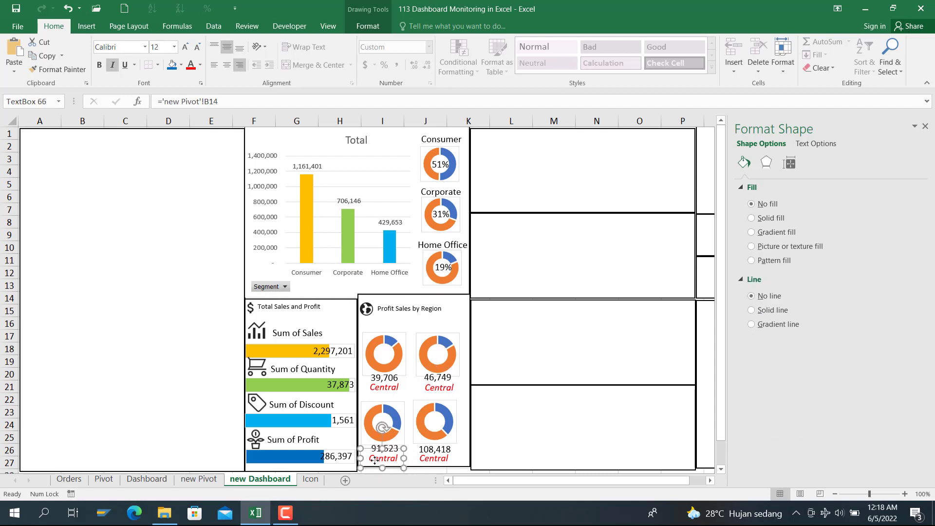
left_click(229, 101)
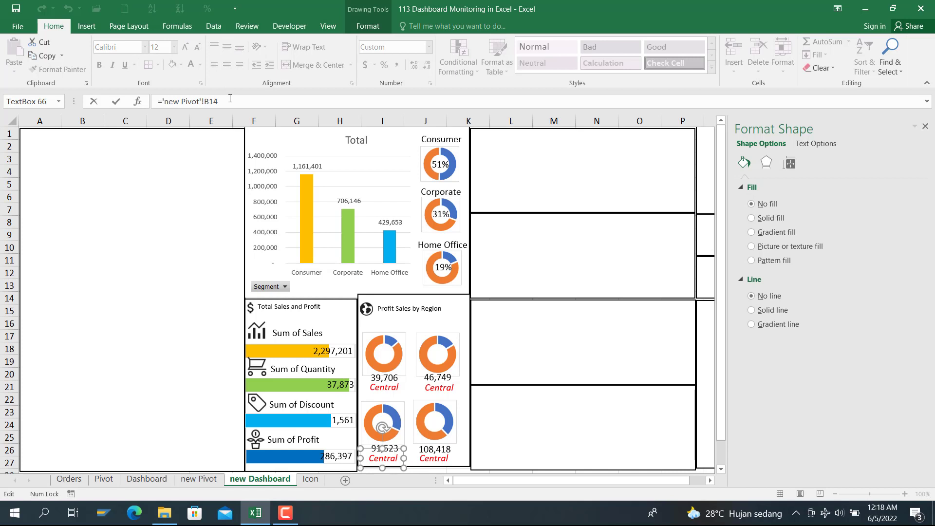
key("Return")
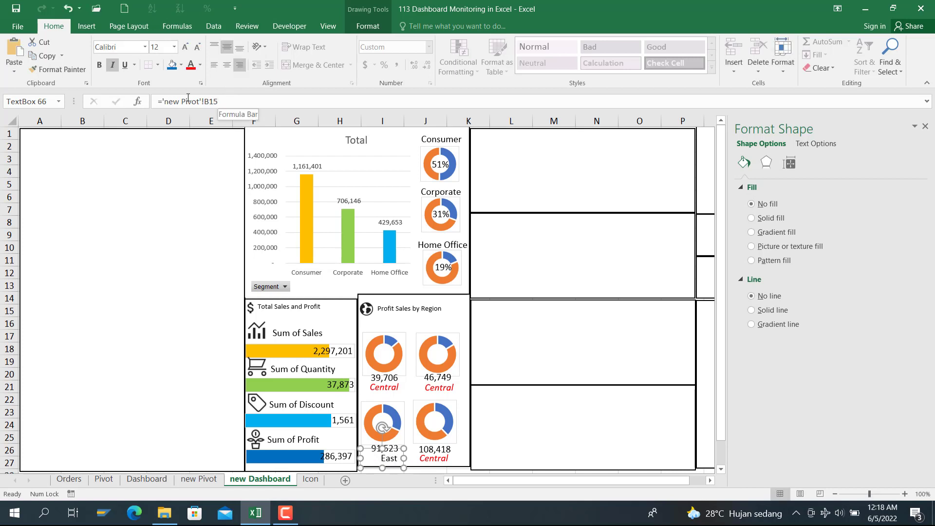
Step: Link the upper-right chart's region label to cell B16 and the lower-right chart's region label to B17 of the new Pivot sheet
left_click(424, 392)
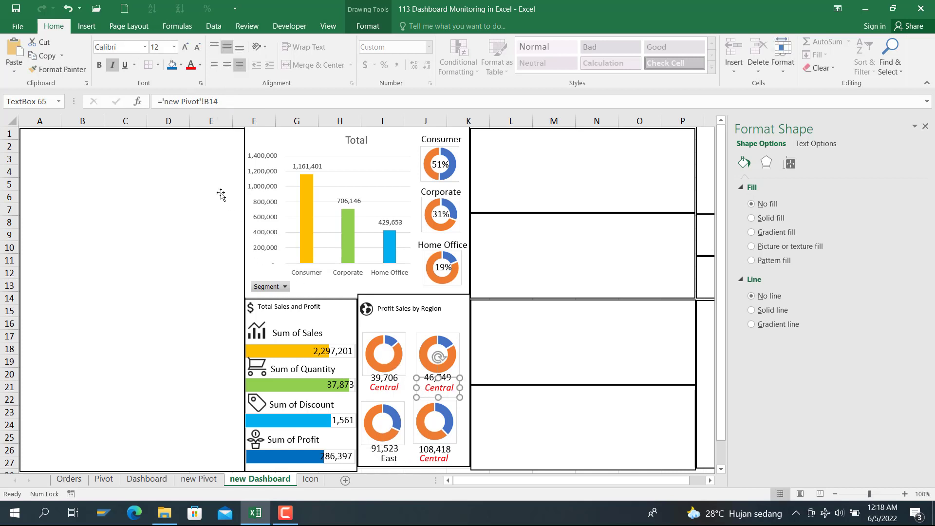
left_click(226, 102)
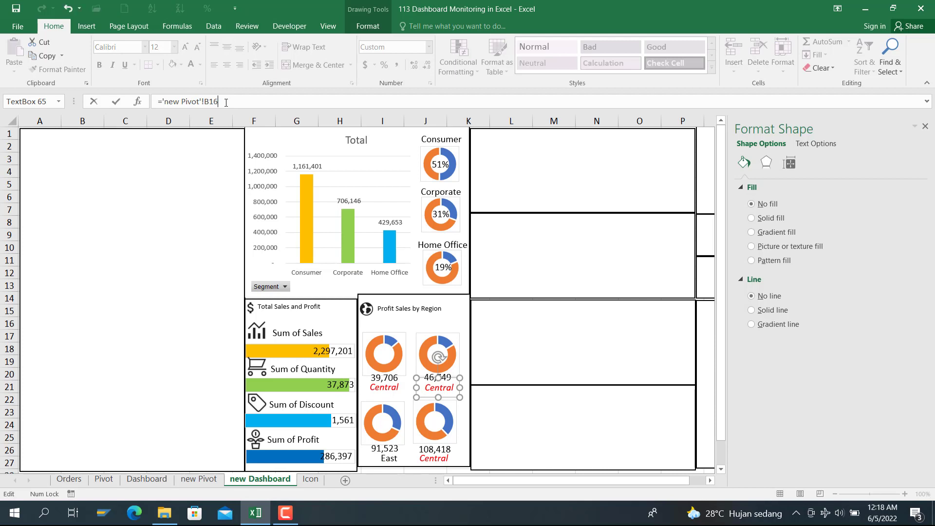
type("6")
key("Return")
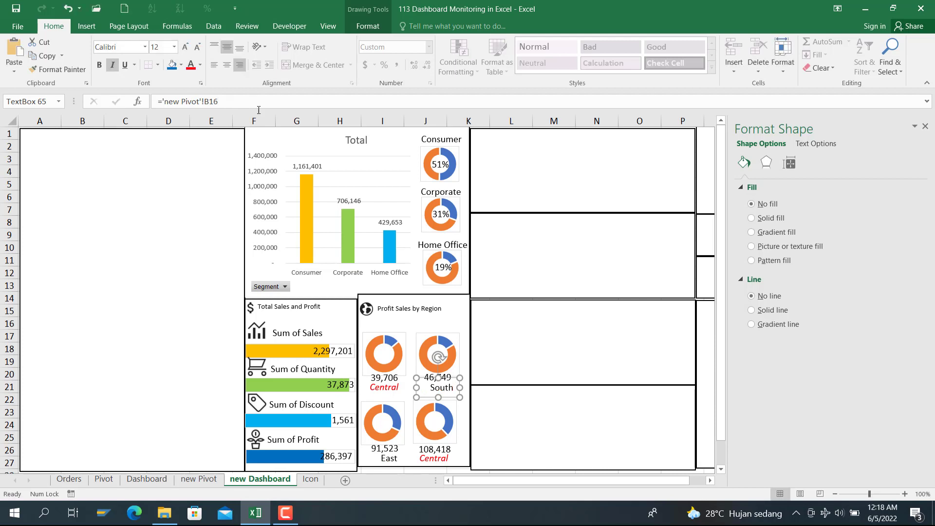
left_click(423, 458)
left_click(243, 101)
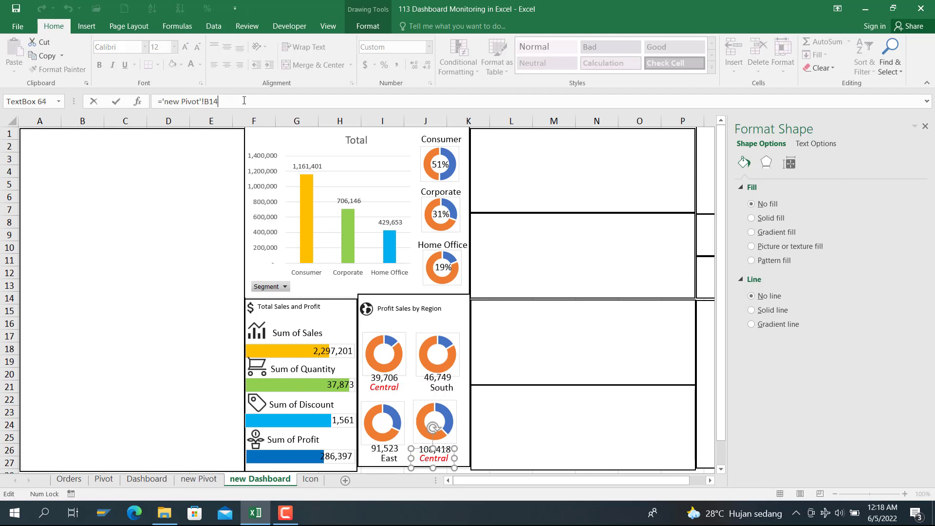
key("Return")
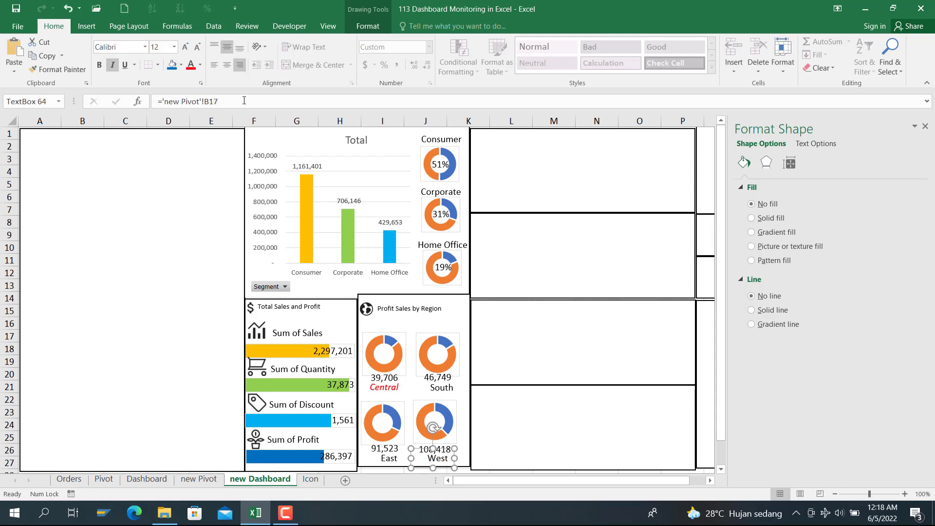
Step: Format the East region label as 14 pt red italic text
left_click(382, 460)
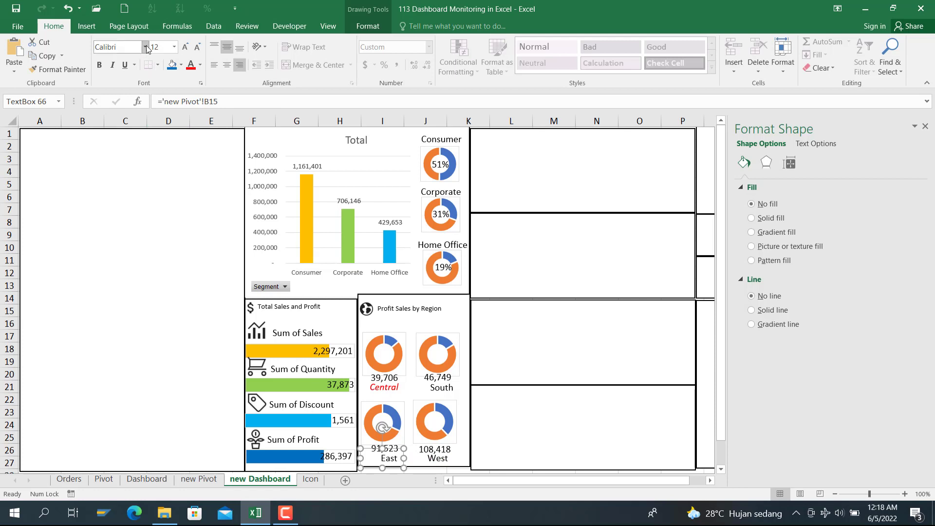
left_click(174, 48)
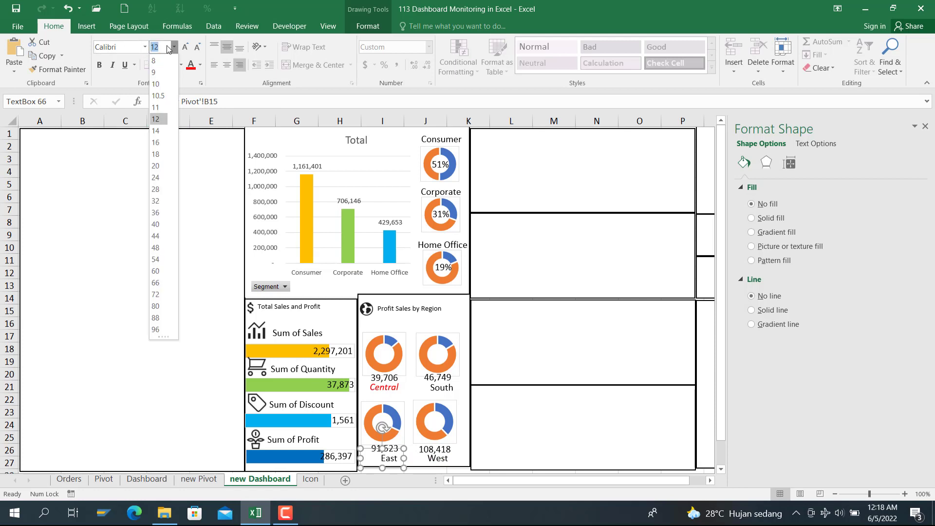
left_click(169, 122)
left_click(191, 65)
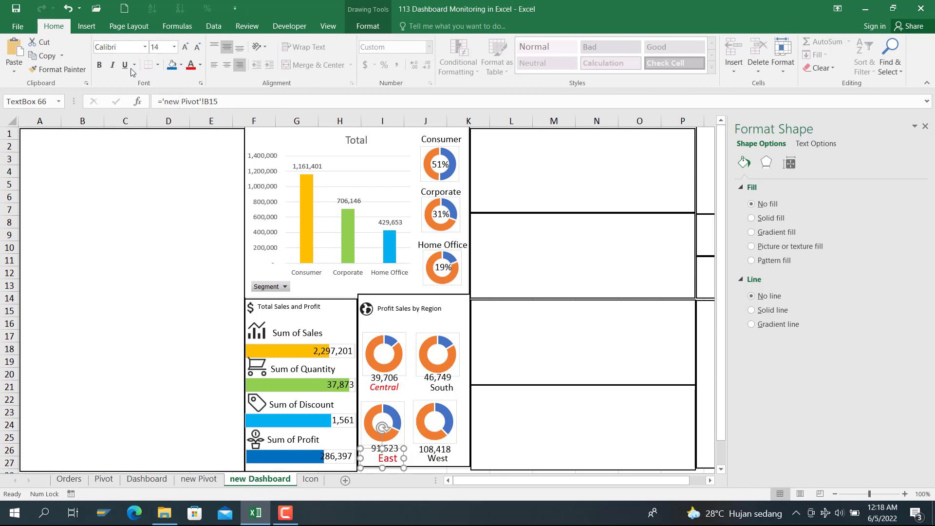
left_click(112, 67)
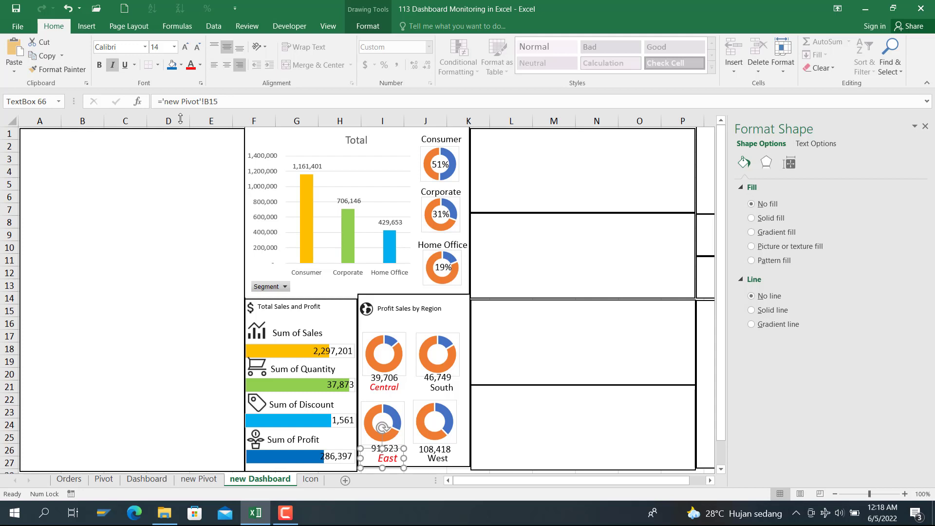
Step: Format the West region label as 14 pt red italic text
left_click(443, 456)
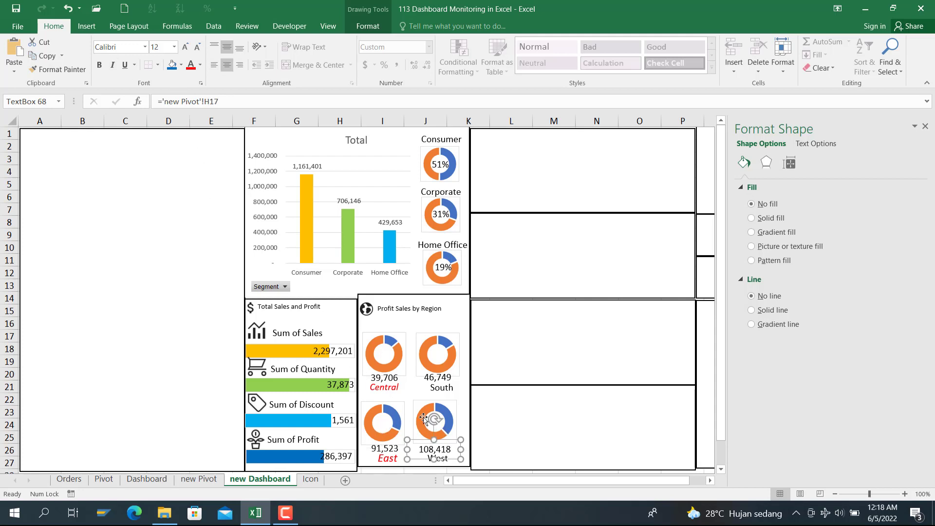
left_click(438, 460)
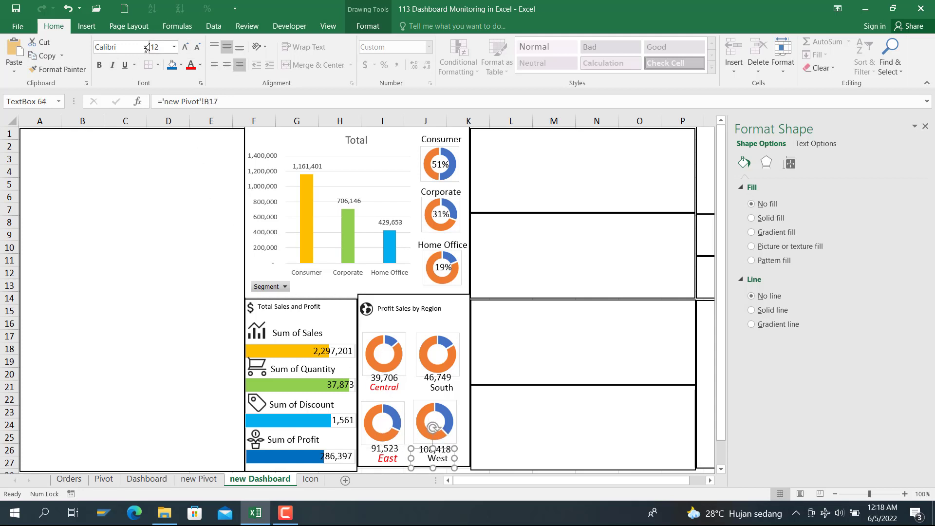
left_click(163, 49)
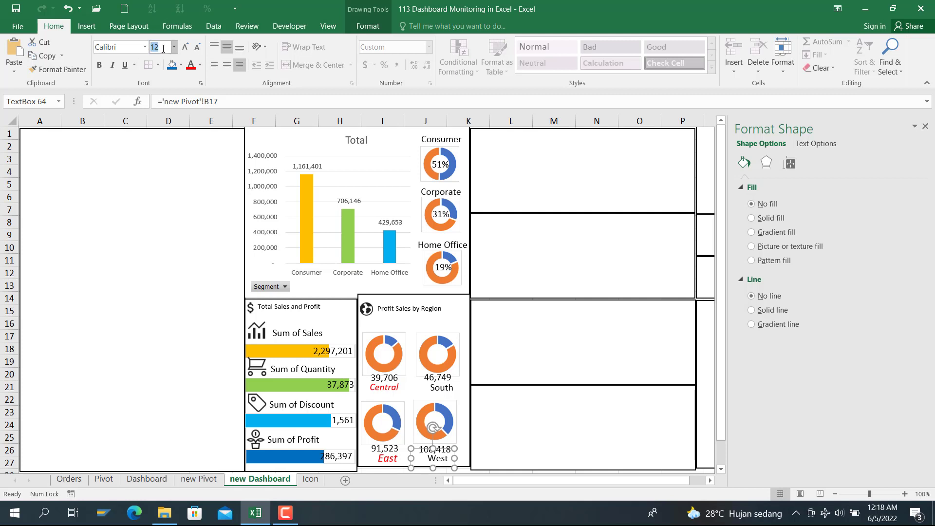
left_click(191, 65)
left_click(112, 65)
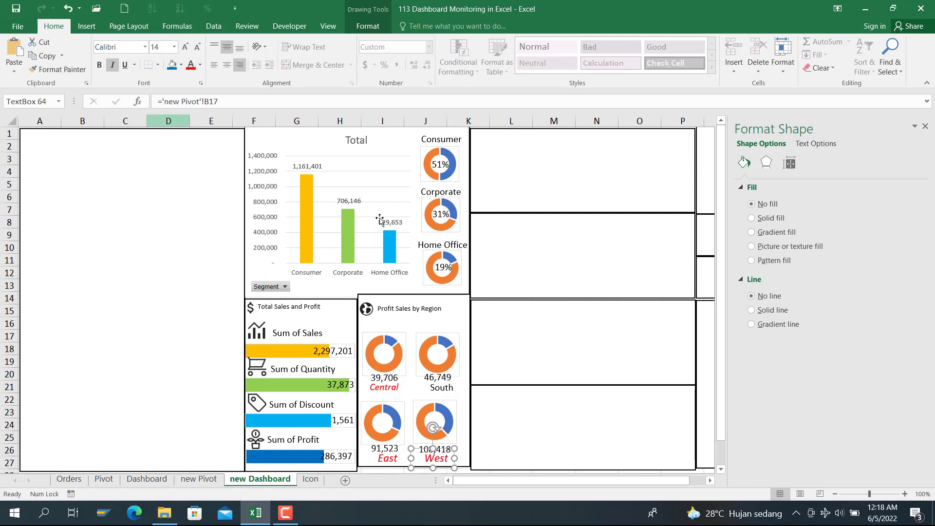
Step: Format the South region label as 14 pt red italic text
left_click(538, 345)
left_click(444, 389)
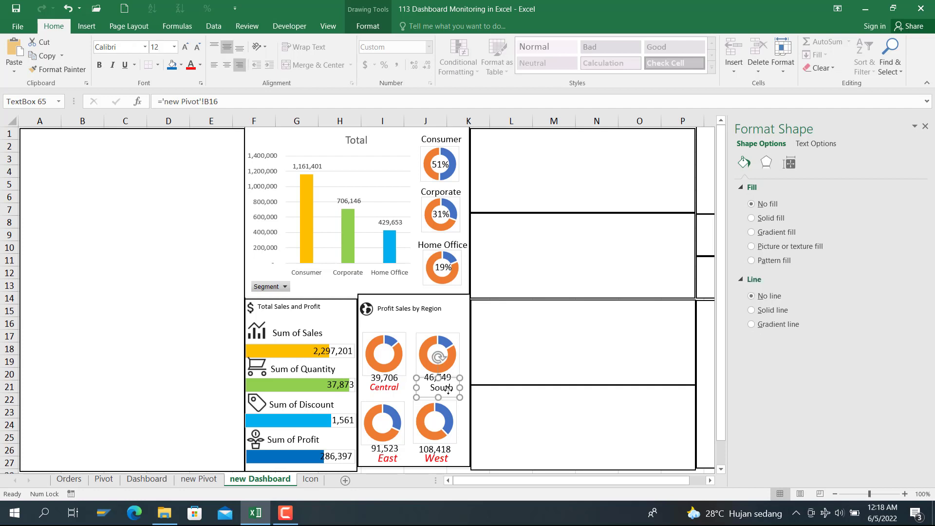
left_click(160, 47)
left_click(191, 65)
left_click(113, 68)
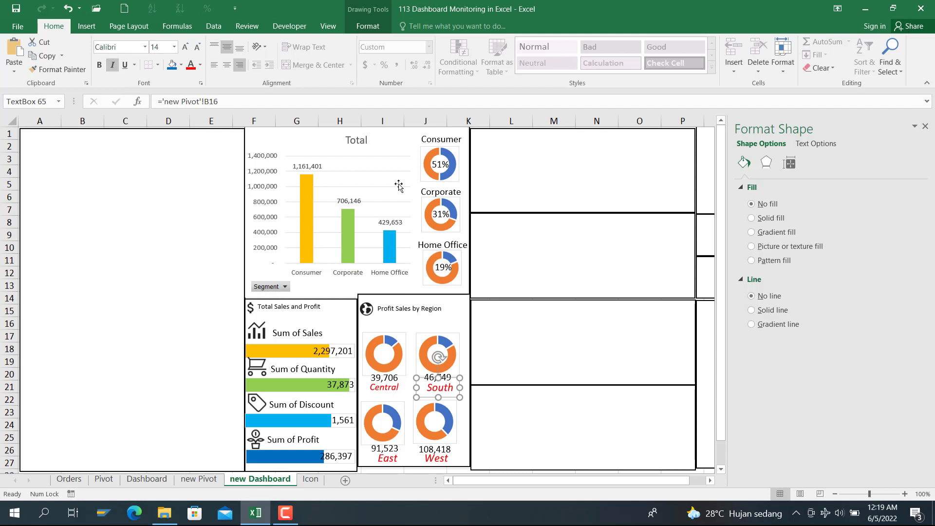
left_click(556, 314)
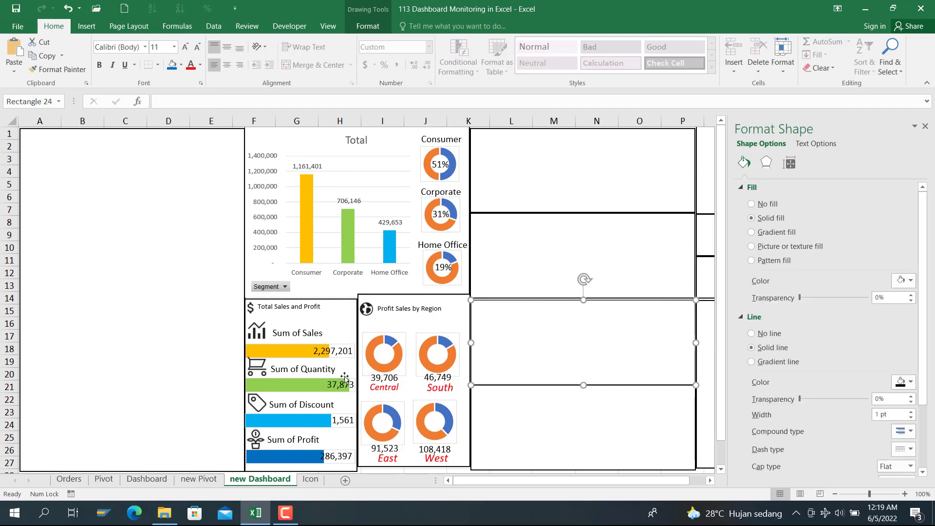
Step: Copy the Home Office doughnut's percentage text box and paste it into the empty panel beside Profit Sales by Region
left_click(447, 272)
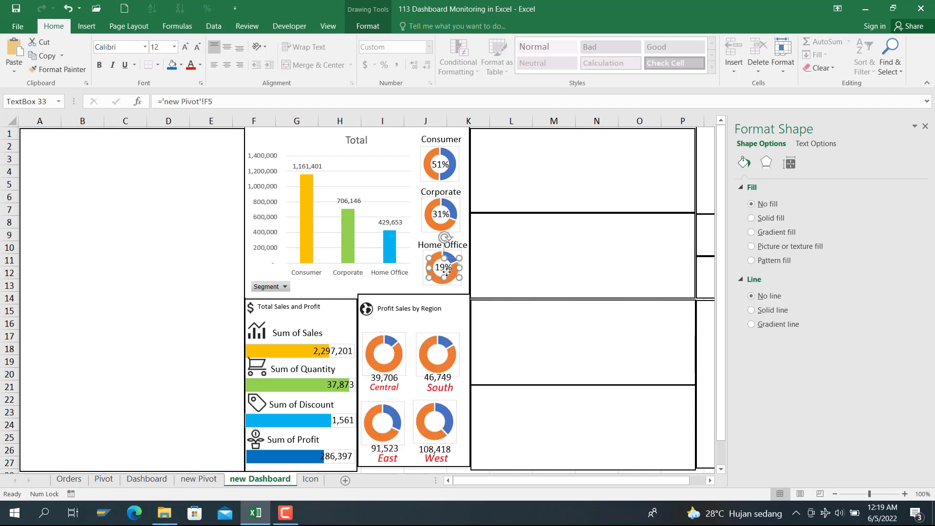
left_click(517, 275)
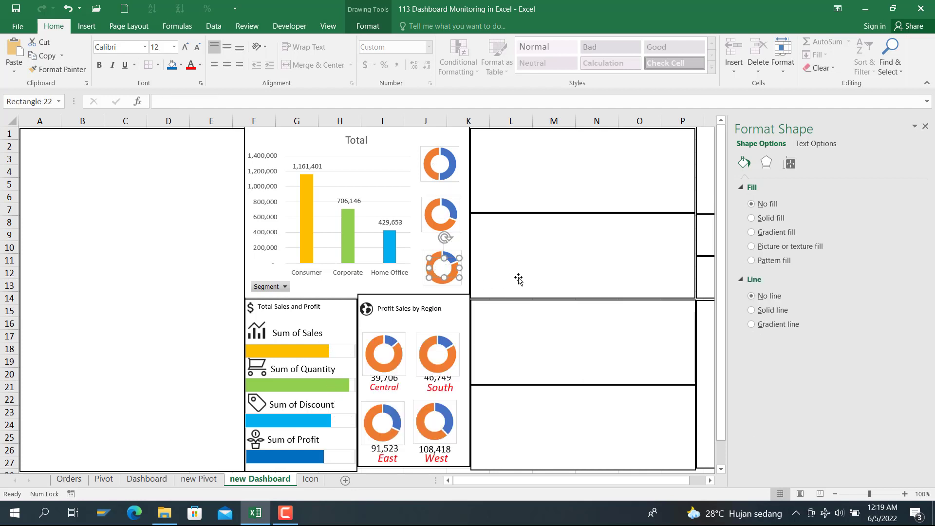
left_click(527, 333)
key("ctrl+v")
left_click(576, 355)
key("ctrl+v")
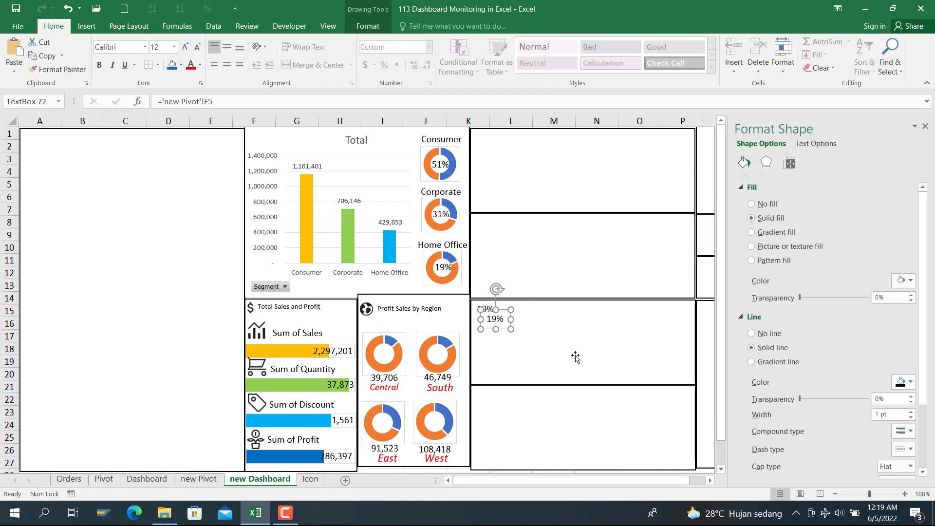
left_click(575, 353)
key("ctrl+v")
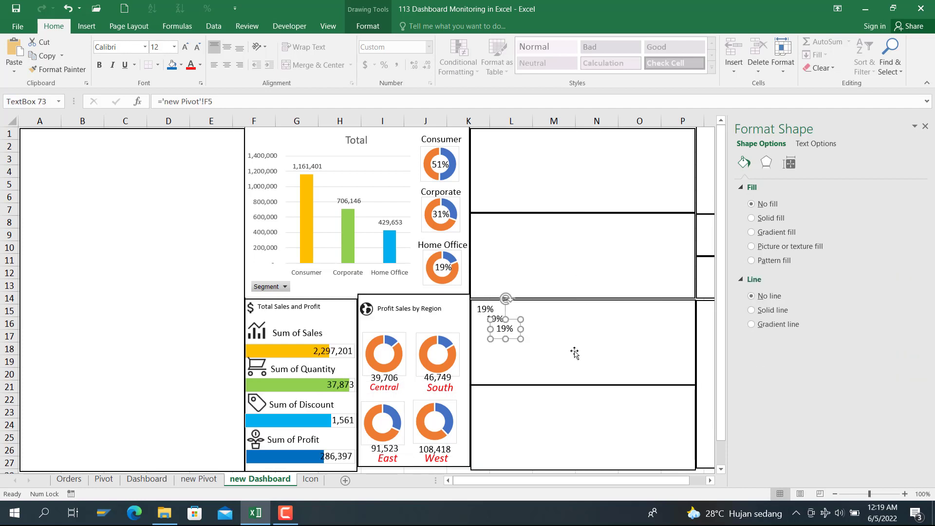
left_click(575, 353)
key("ctrl+v")
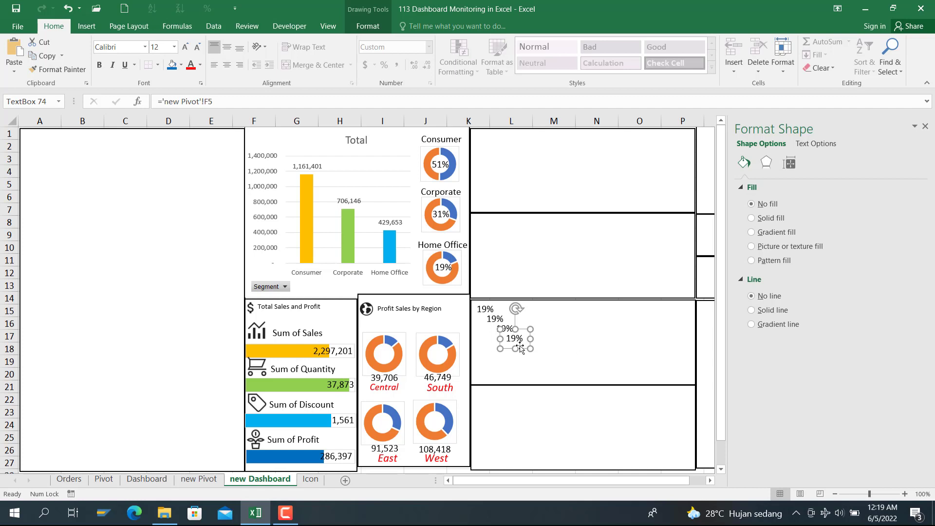
key("Delete")
left_click(503, 324)
left_click(507, 333)
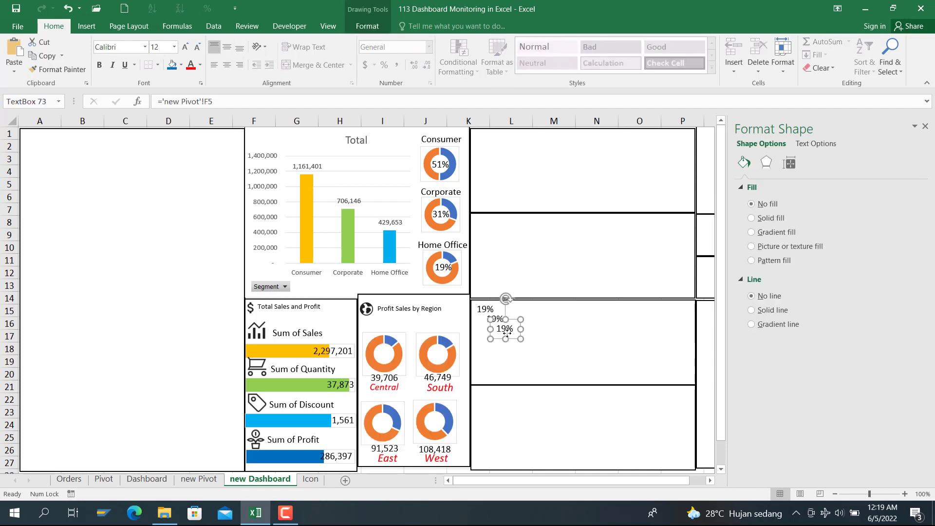
key("Delete")
left_click(497, 326)
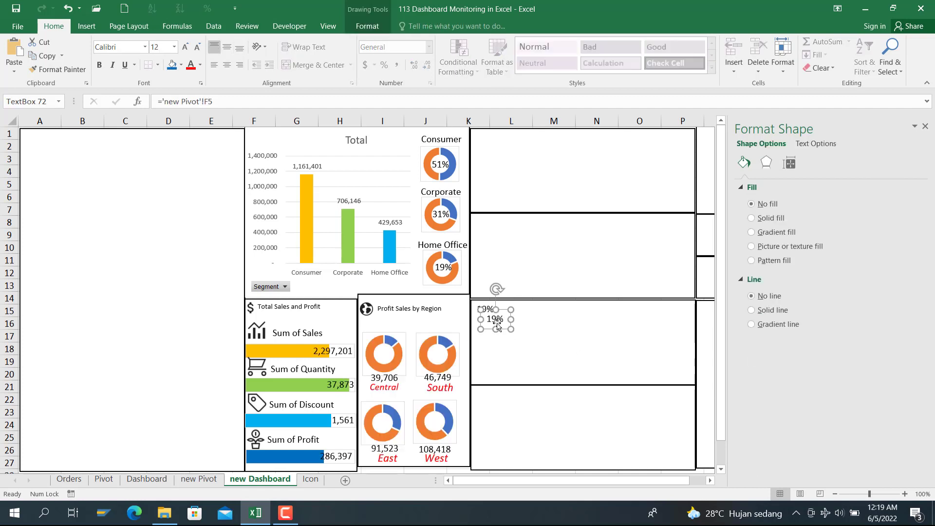
key("Delete")
left_click(498, 326)
Step: Place the copied percentage text box in the centre of the Central doughnut chart and link it to cell F14 of the new Pivot sheet
left_click(493, 316)
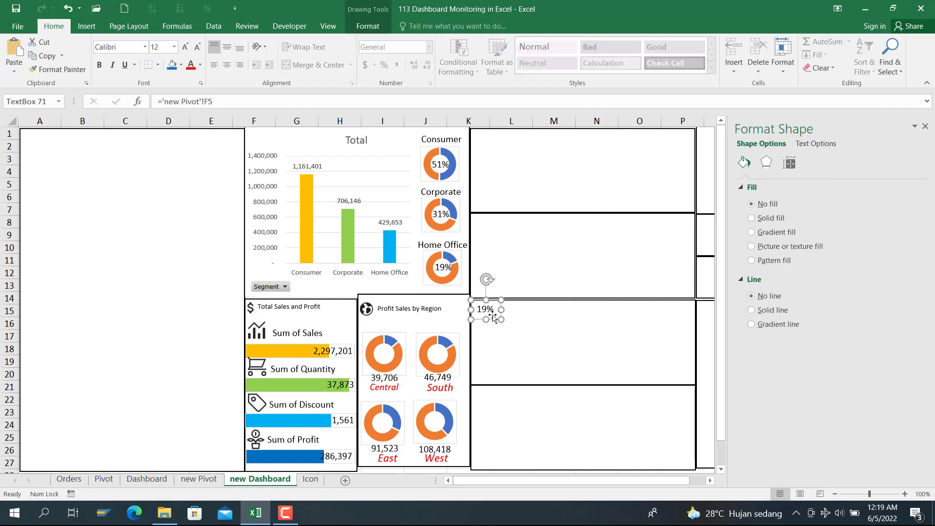
left_click_drag(493, 316, 392, 359)
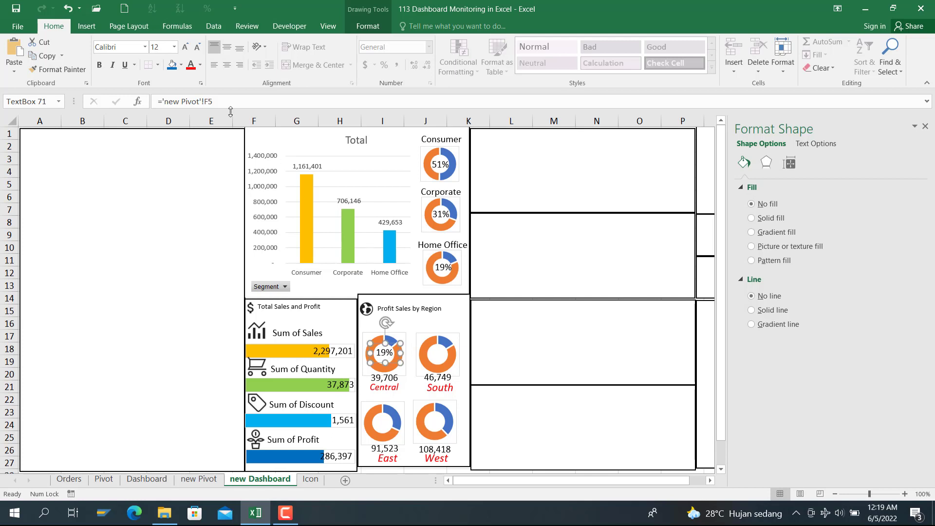
left_click(214, 103)
key("BackSpace")
key("BackSpace")
key("BackSpace")
key("BackSpace")
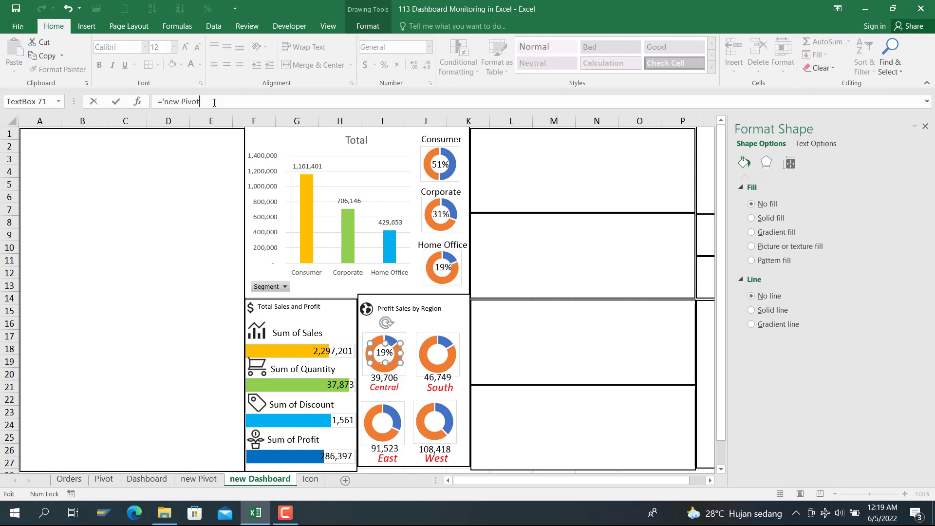
key("BackSpace")
key("BackSpace")
key("BackSpace")
key("BackSpace")
key("BackSpace")
key("BackSpace")
key("BackSpace")
key("BackSpace")
key("BackSpace")
left_click(199, 479)
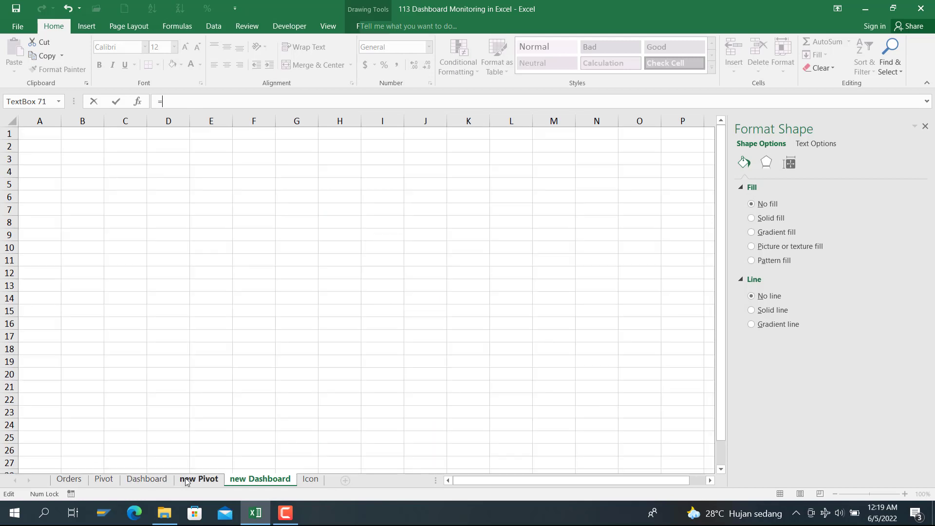
left_click(336, 298)
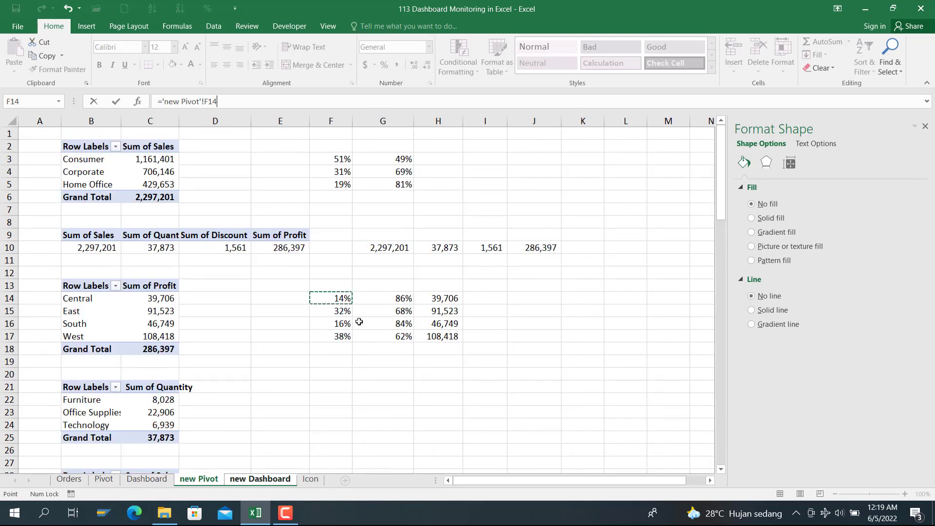
key("Return")
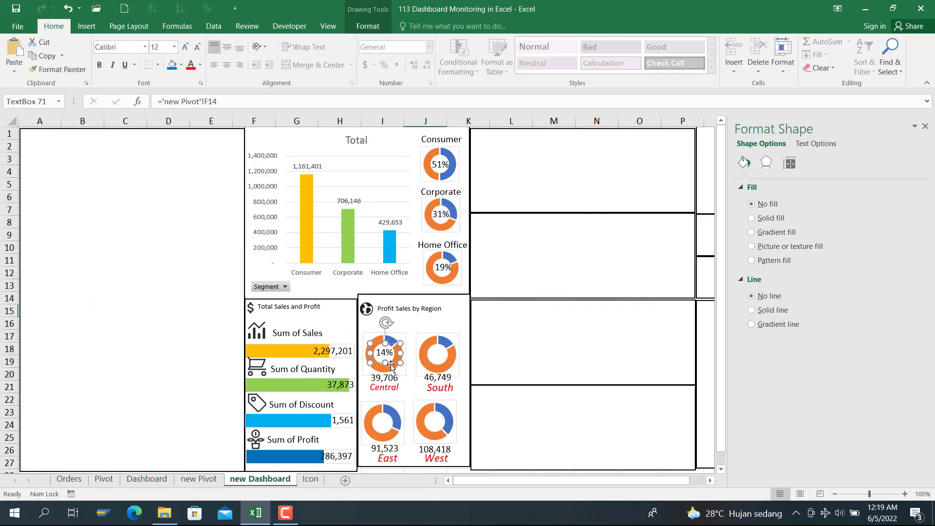
Step: Copy the Central doughnut's percentage text box and paste three copies into the empty panel beside Profit Sales by Region
key("ctrl+c")
left_click(601, 334)
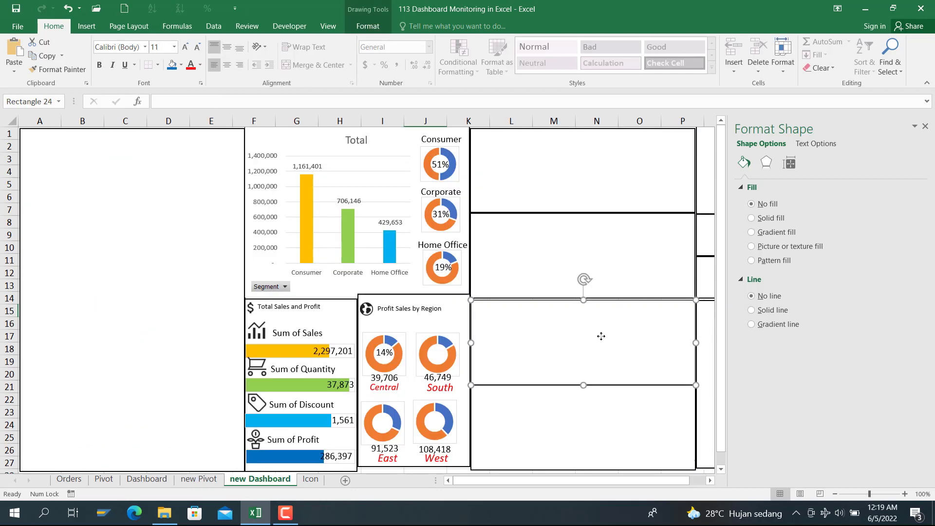
key("ctrl+v")
key("ctrl+v")
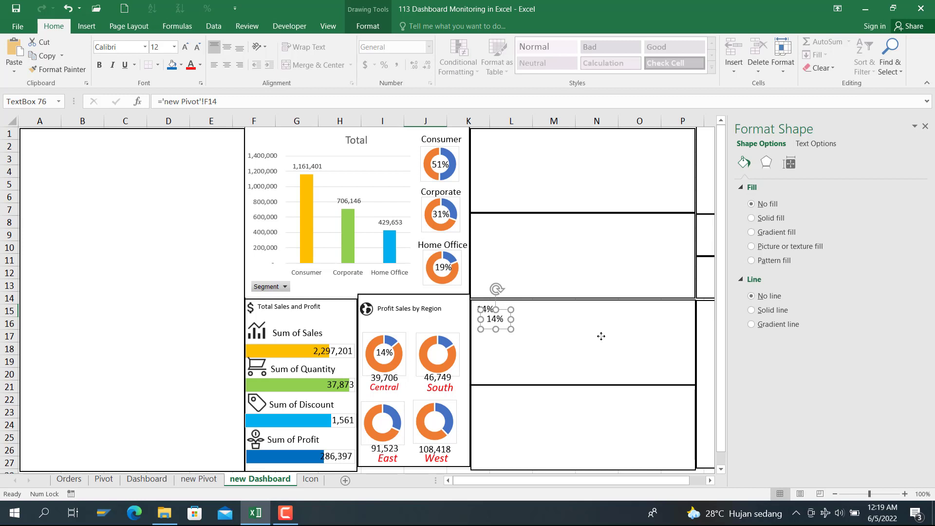
key("ctrl+v")
Step: Place the three copied percentage text boxes in the centres of the East, South and West doughnut charts
left_click_drag(516, 341, 394, 434)
left_click(497, 328)
left_click_drag(503, 331, 446, 362)
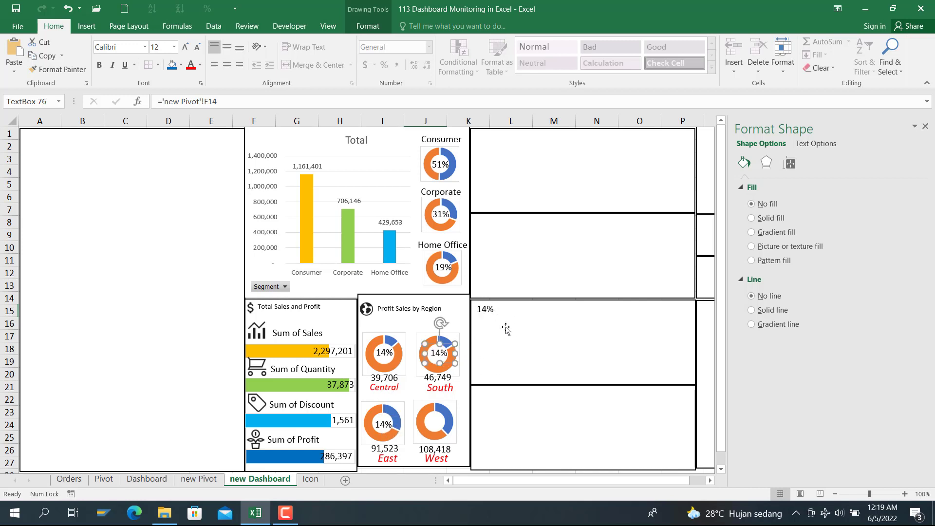
left_click(496, 315)
left_click_drag(494, 319, 445, 430)
Step: Link the East doughnut's percentage text box to cell F15 of the new Pivot sheet
left_click(385, 433)
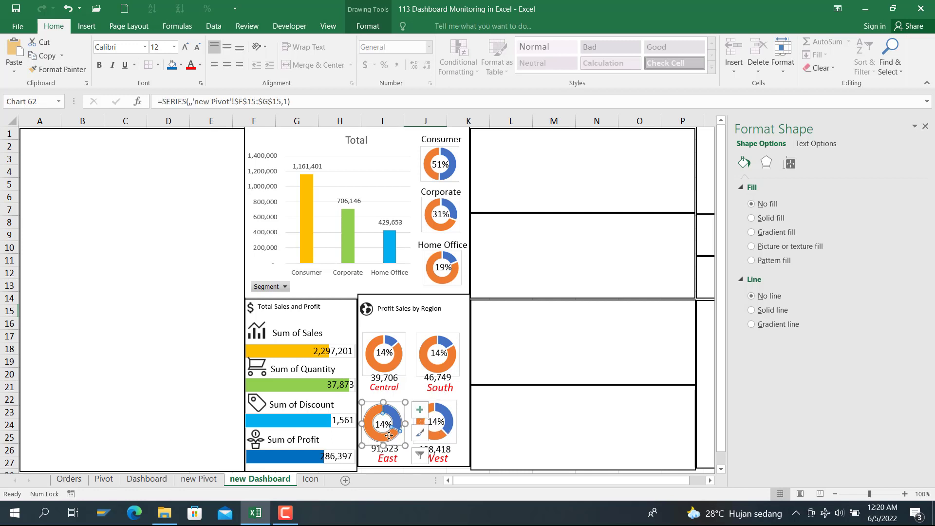
left_click(385, 429)
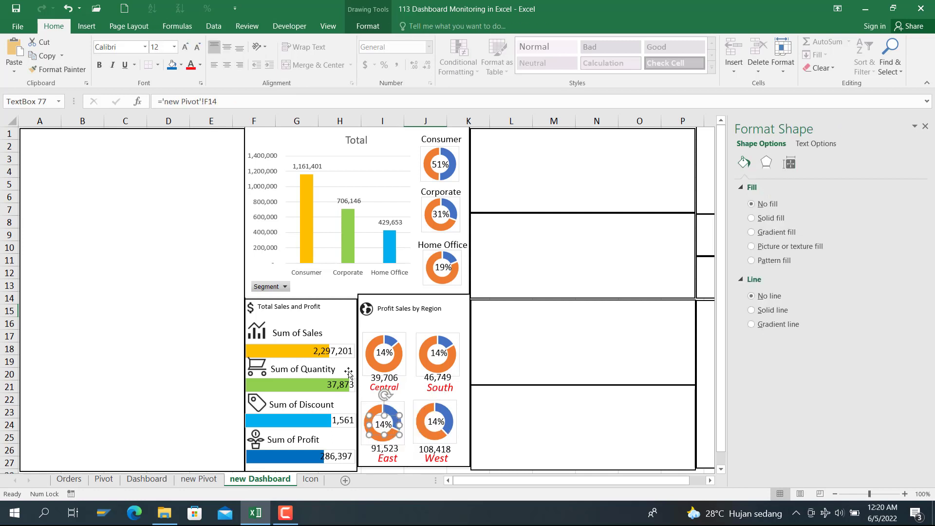
left_click(234, 103)
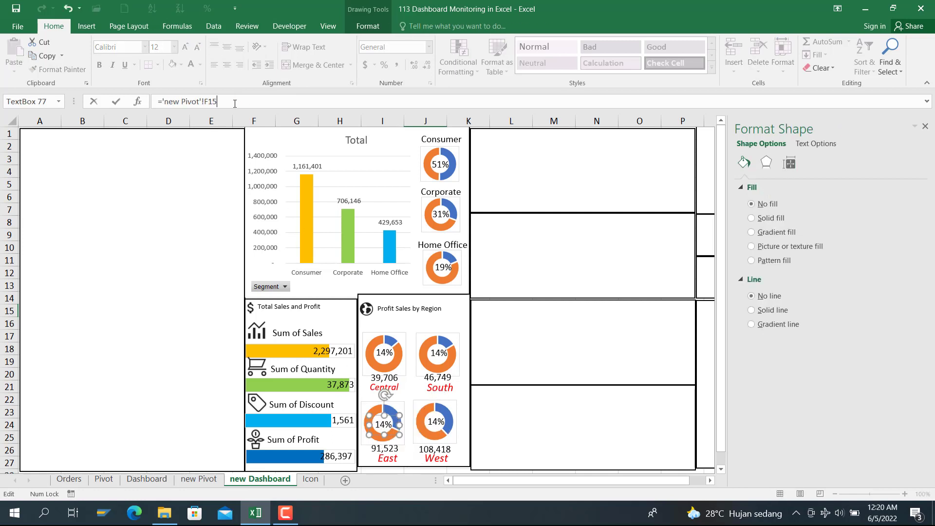
key("Return")
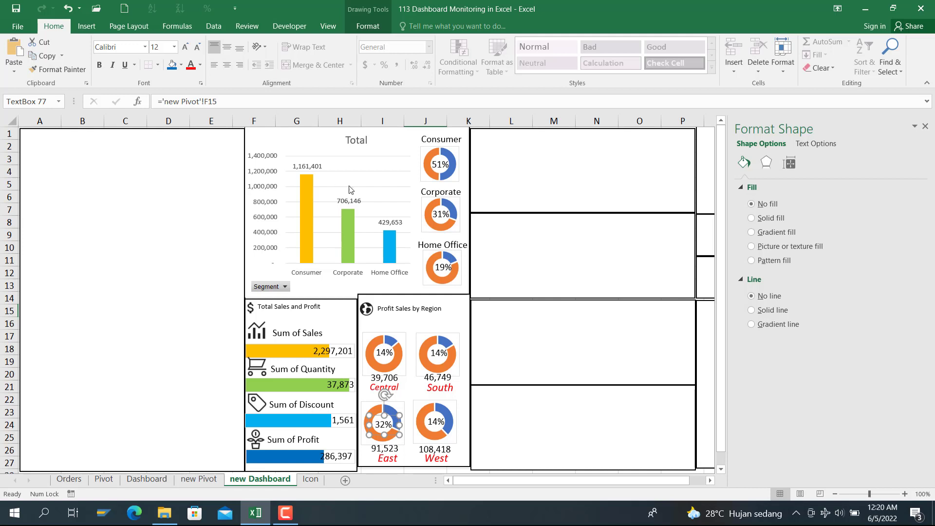
Step: Link the South doughnut's percentage text box to new Pivot cell F16 and the West one to F17
left_click(439, 351)
left_click(229, 100)
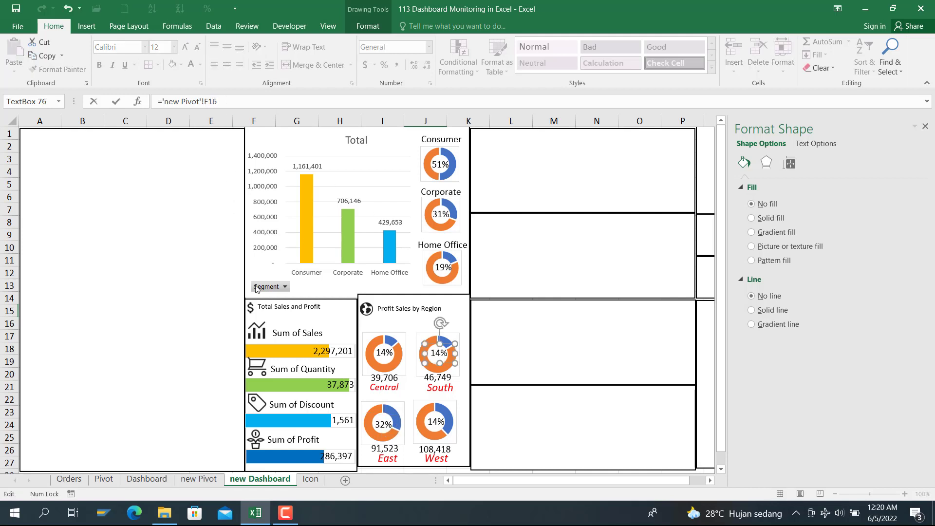
left_click(426, 415)
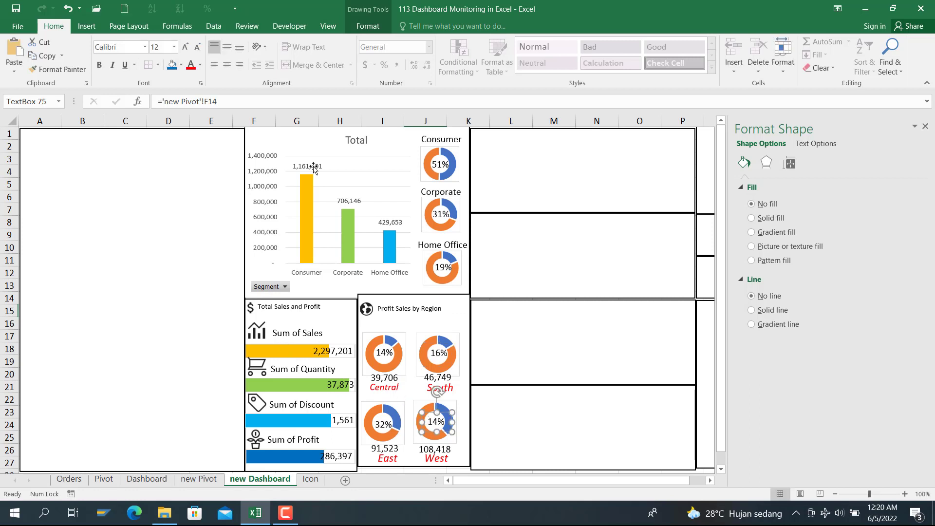
left_click(307, 100)
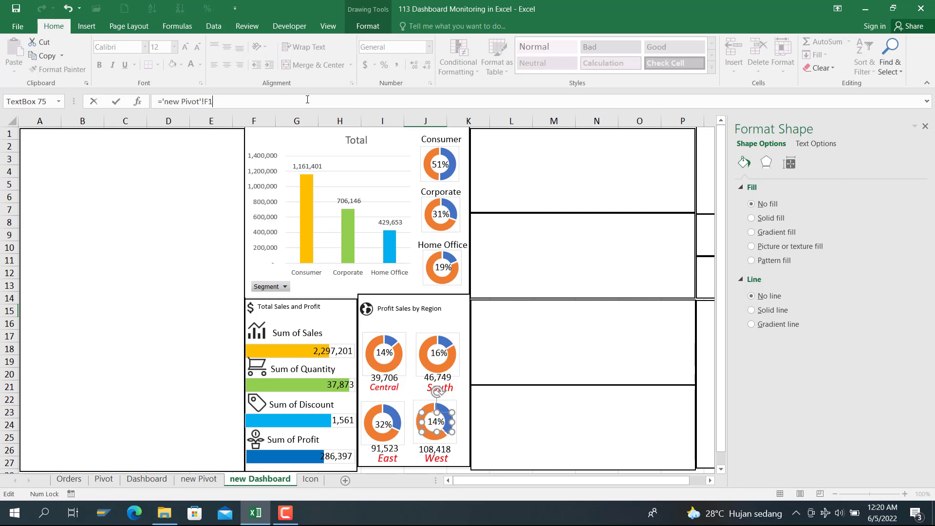
key("Return")
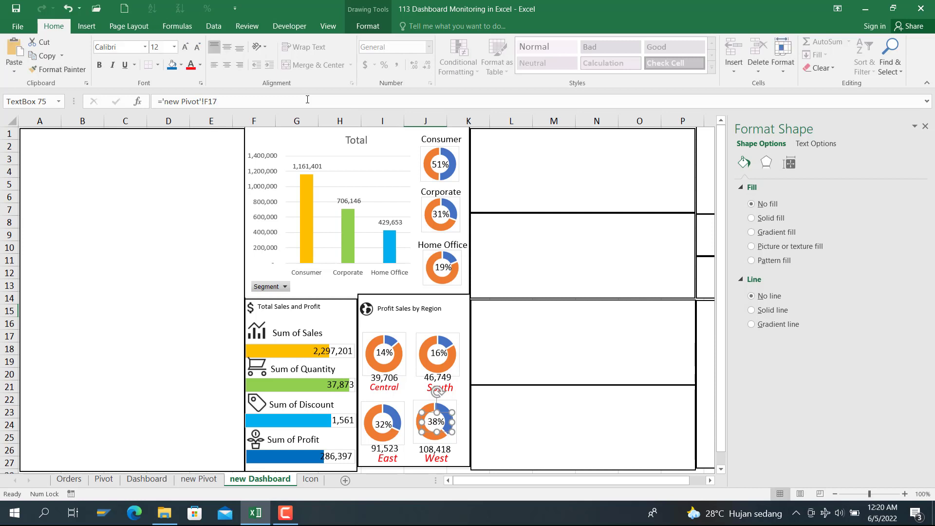
left_click(580, 356)
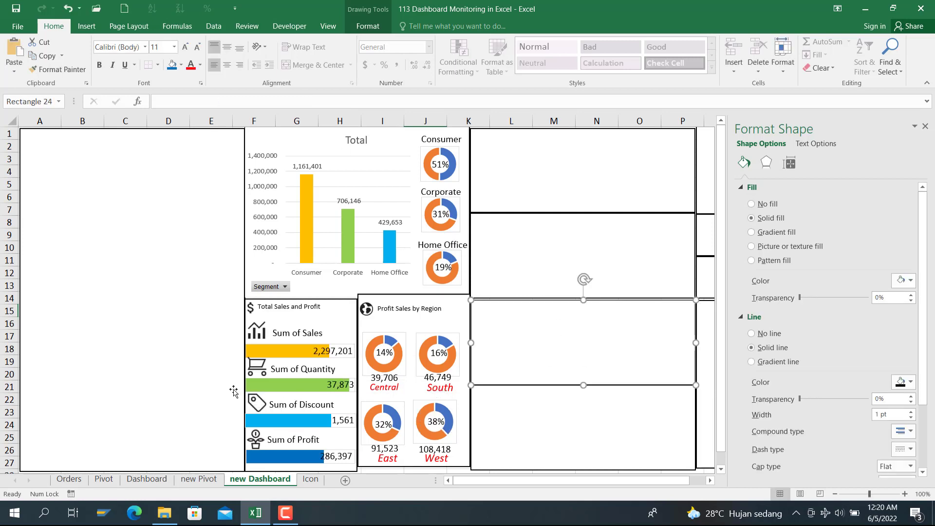
Step: Copy the icons and titles of Sum of Quantity, Sum of Sales and Sum of Profit from the Dashboard sheet
left_click(146, 479)
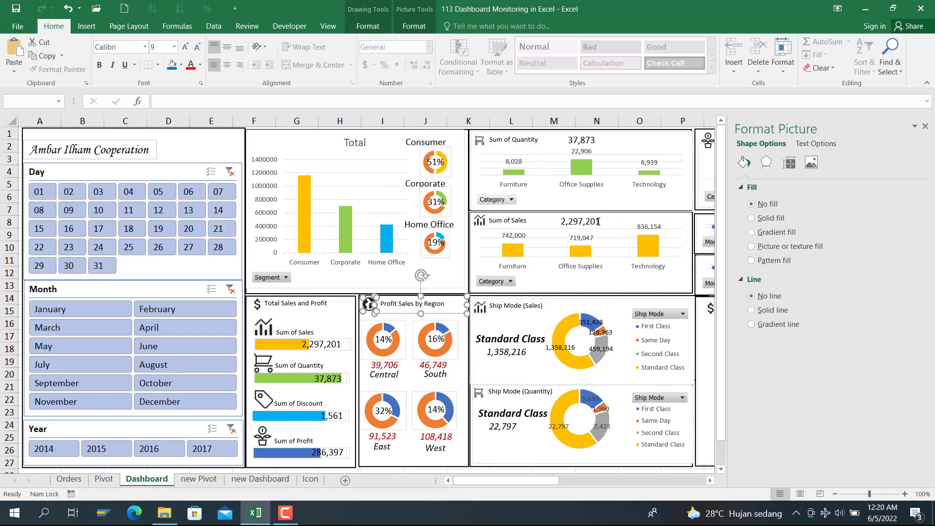
mouse_move(542, 482)
left_mouse_down()
mouse_move(576, 486)
mouse_move(539, 487)
left_mouse_up()
left_click(517, 141)
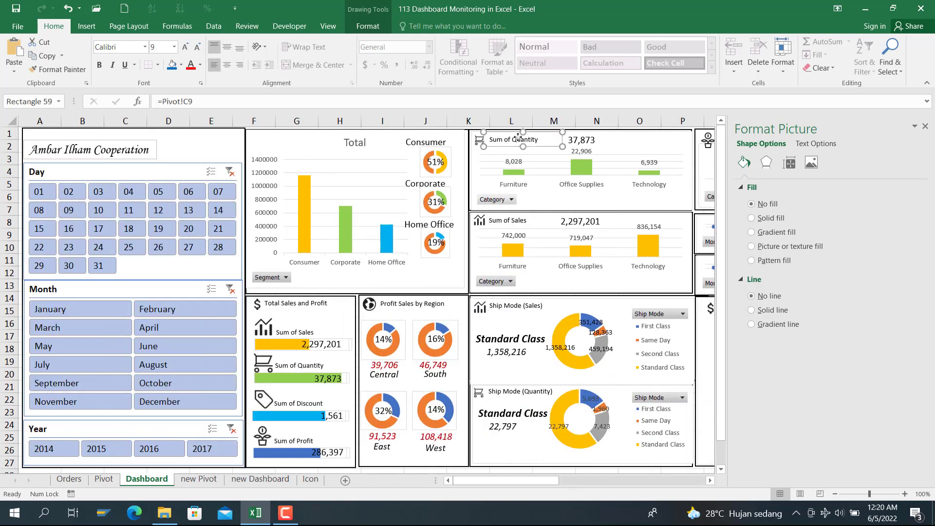
left_click(482, 220, "ctrl")
left_click(480, 139, "ctrl")
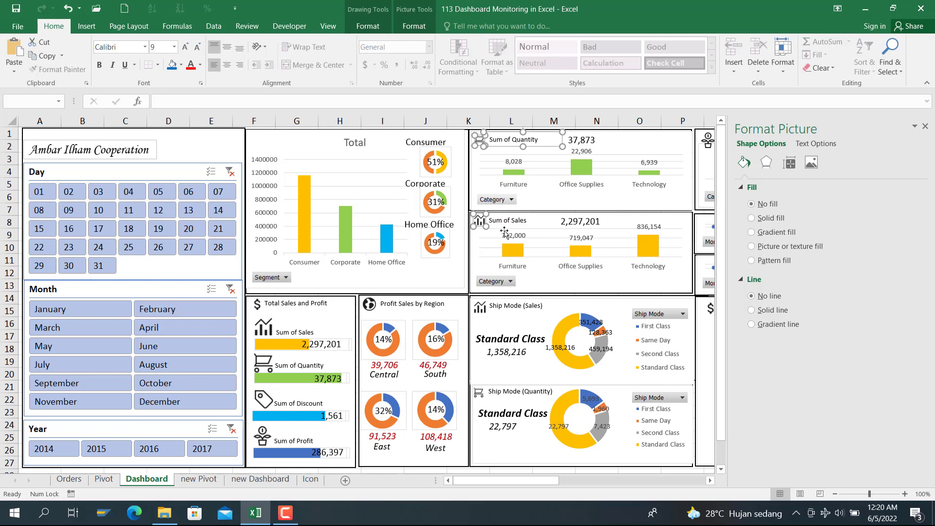
left_click(511, 224, "ctrl")
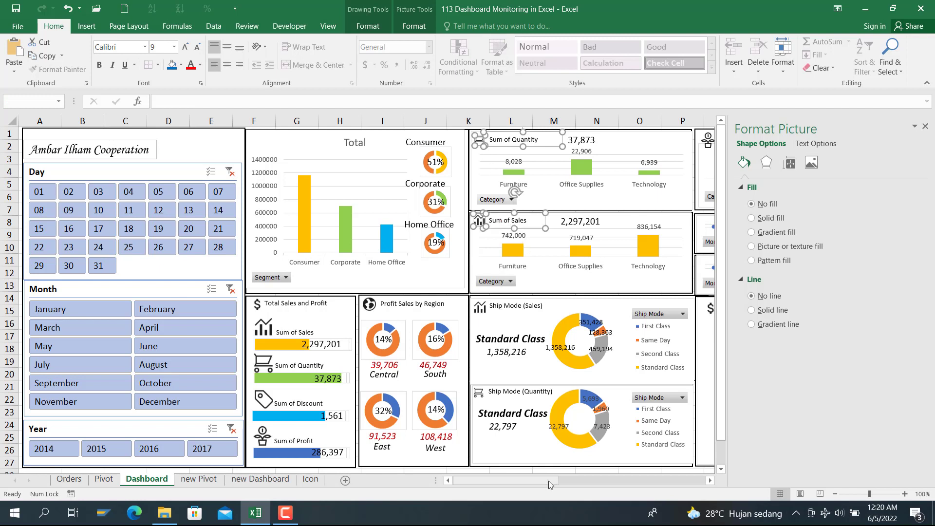
left_click_drag(548, 483, 556, 483)
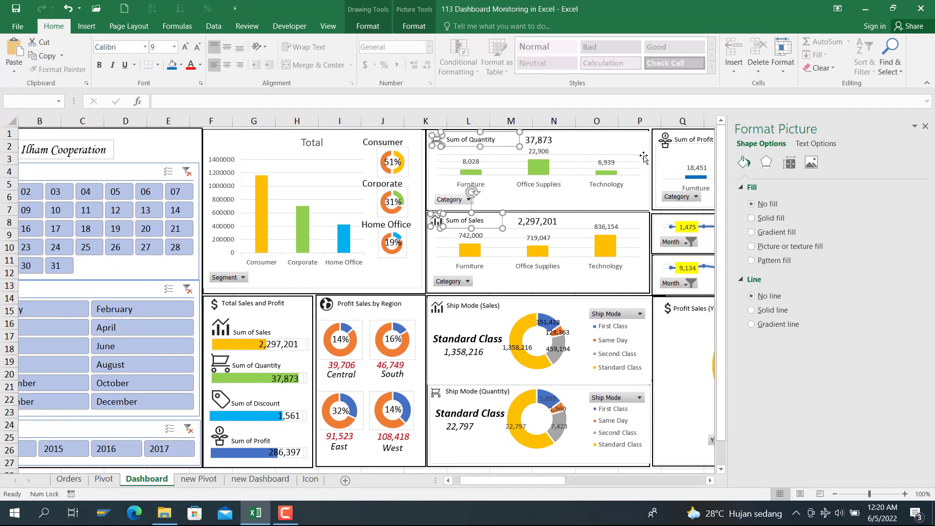
left_click(664, 139, "ctrl")
left_click(692, 139, "ctrl")
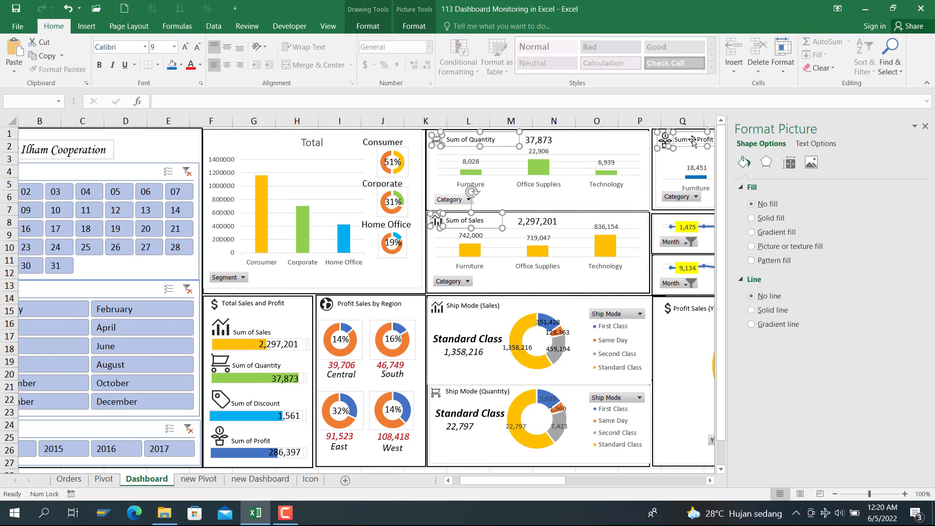
Step: Paste the copied icons and titles into the empty upper panels of the new Dashboard sheet and close the Format Shape pane
left_click(260, 479)
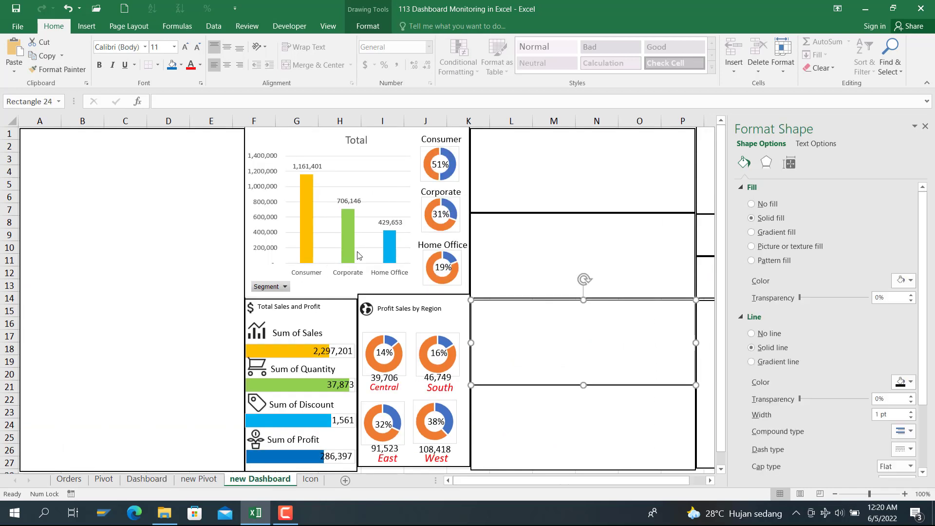
left_click(513, 155)
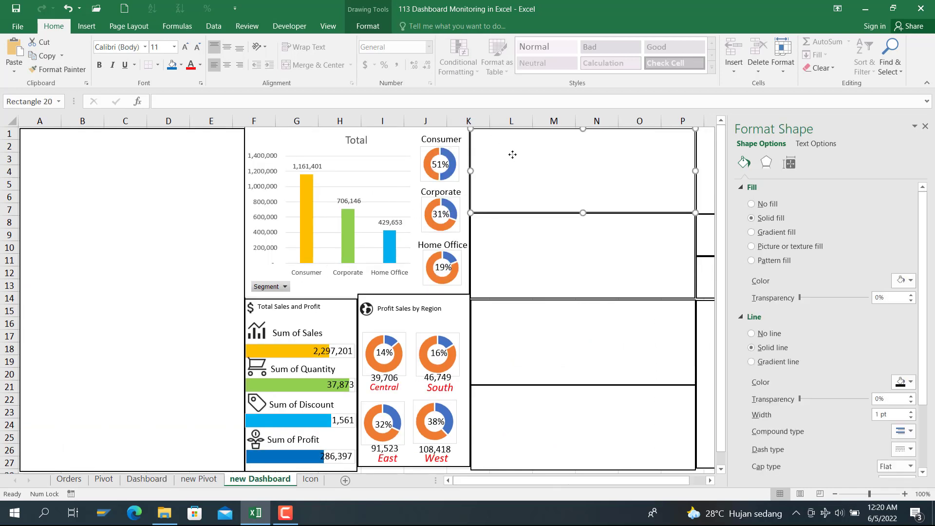
key("ctrl+v")
left_click(519, 313)
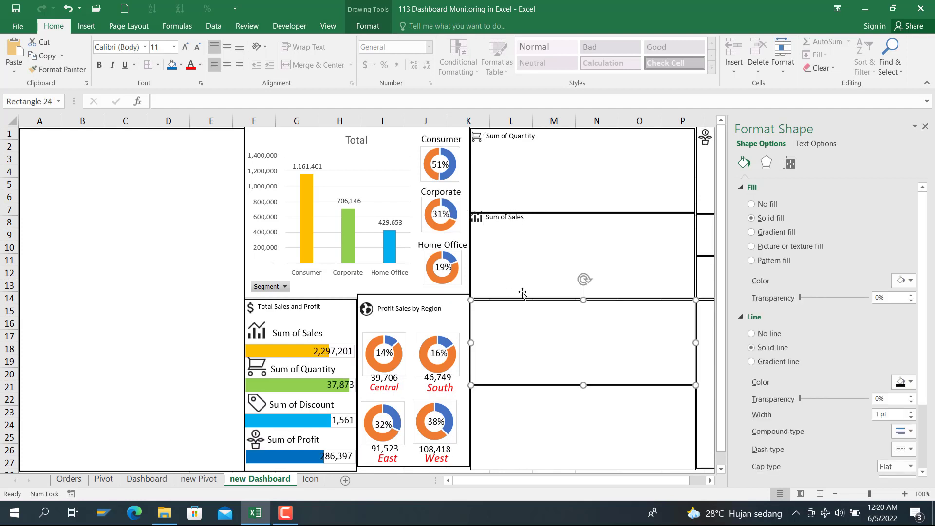
left_click(505, 226)
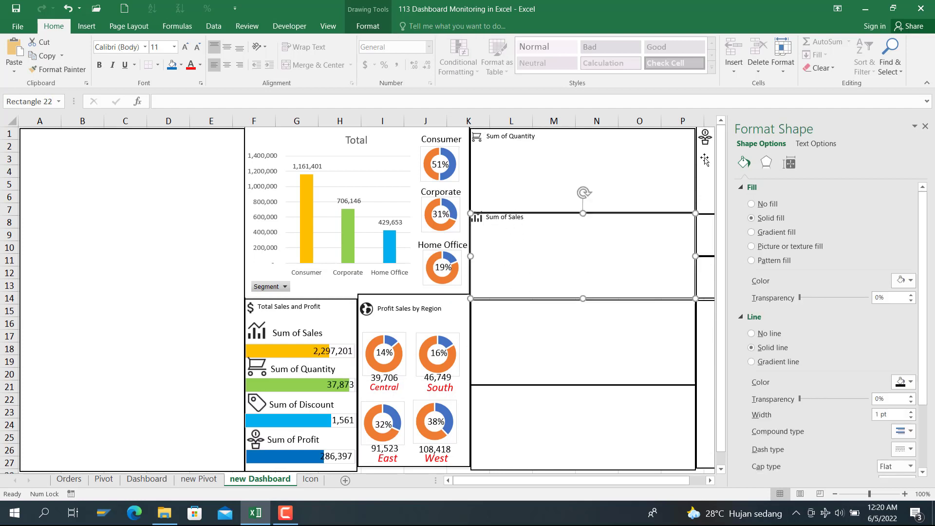
left_click(925, 126)
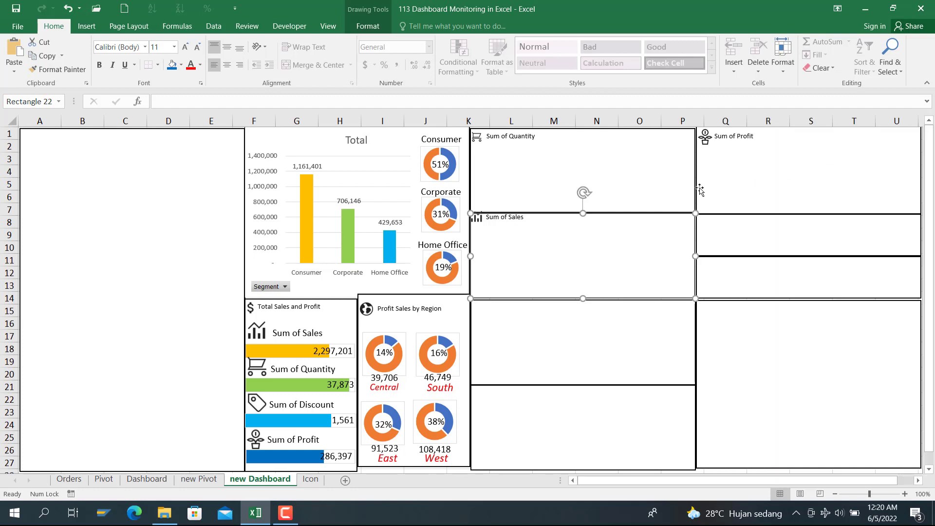
Step: Move the Sum of Sales title and its icon slightly down so both sit side by side inside their panel
left_click(512, 223)
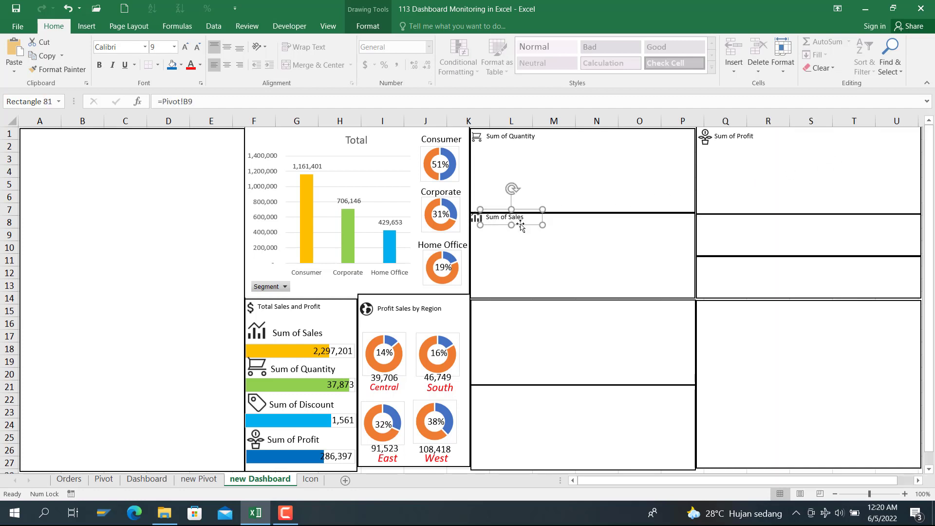
left_click_drag(520, 224, 479, 224)
left_click(477, 218)
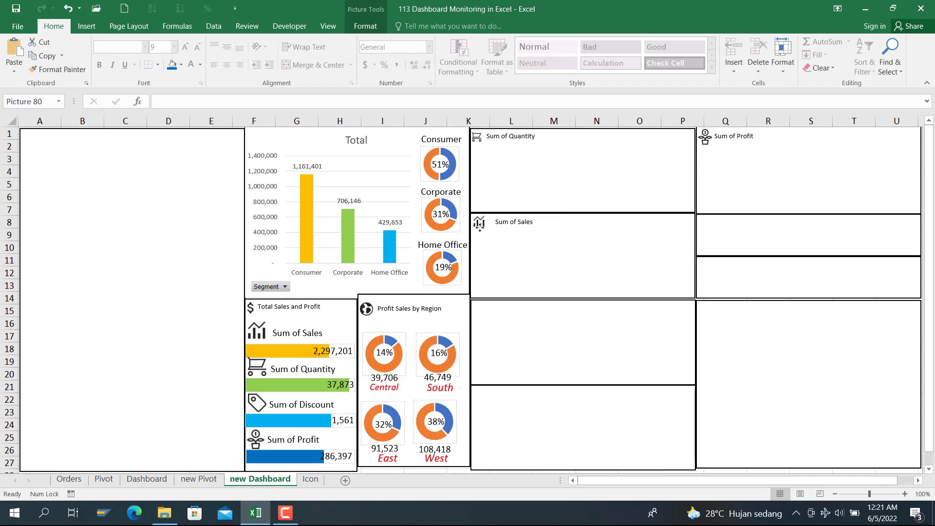
left_click(524, 223)
left_click(523, 222)
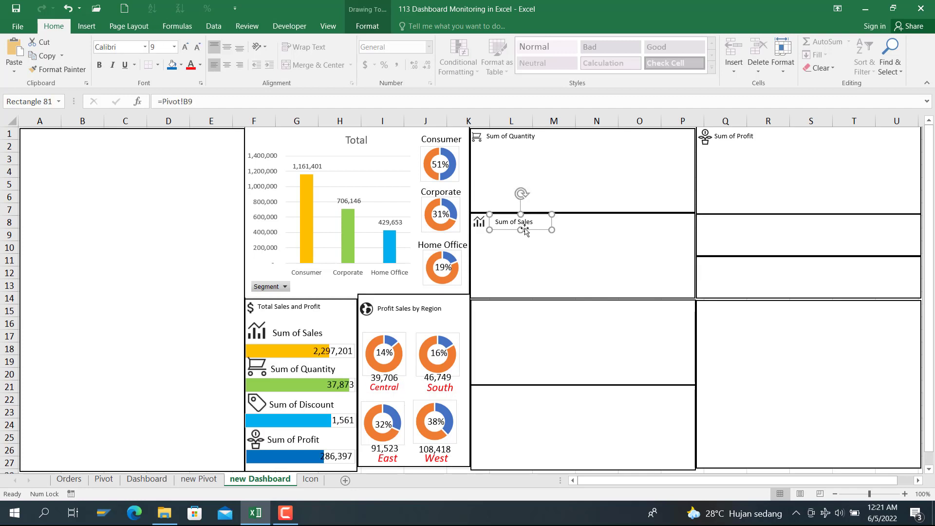
left_click_drag(524, 231, 519, 232)
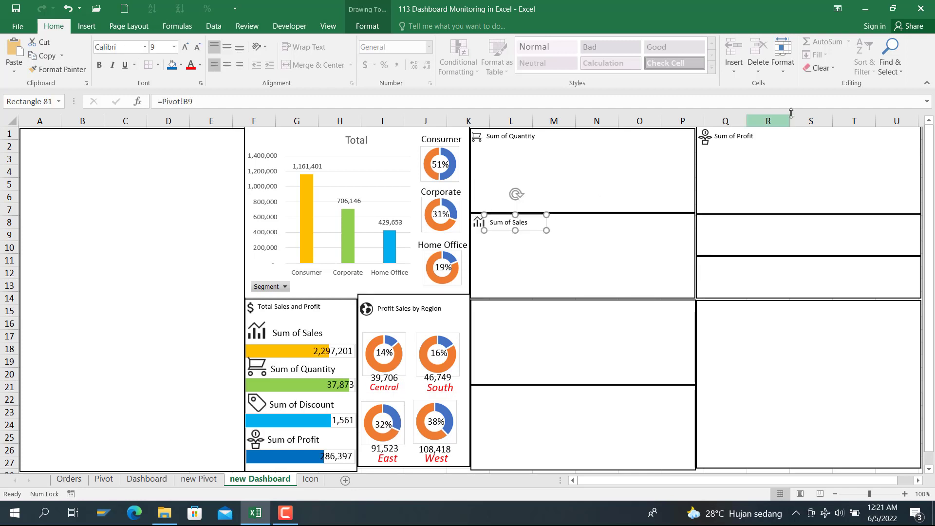
left_click(607, 200)
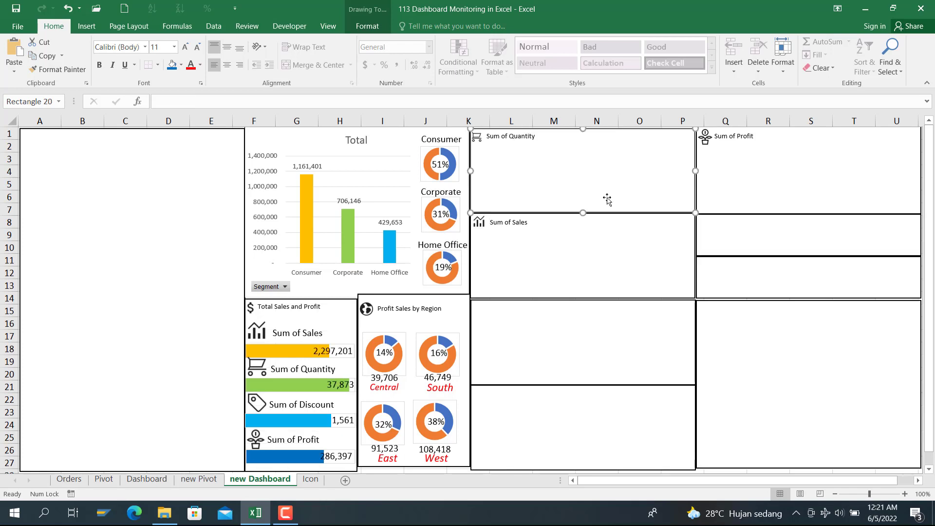
Step: Insert a 2-D clustered column PivotChart from the category quantities in B22:C24 of the new Pivot sheet and delete its legend
left_click(197, 480)
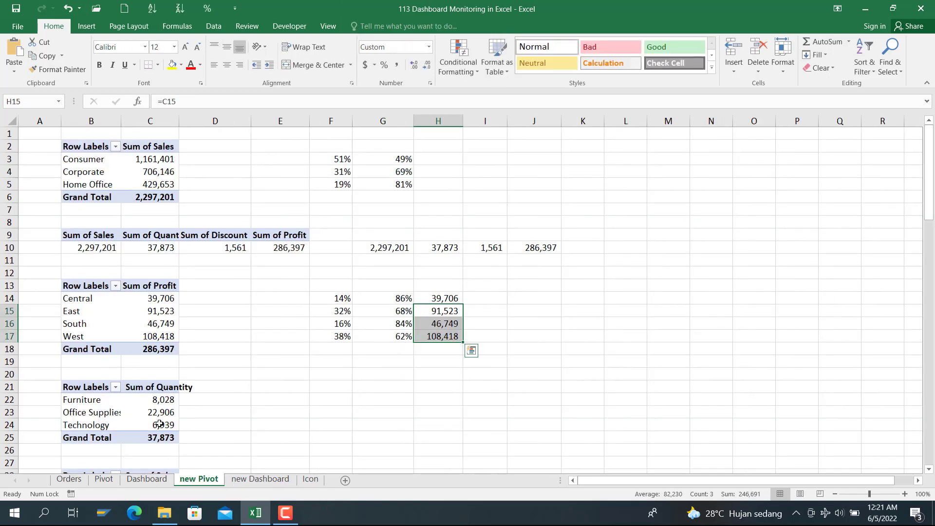
left_click(232, 388)
scroll(229, 388, "down", 2)
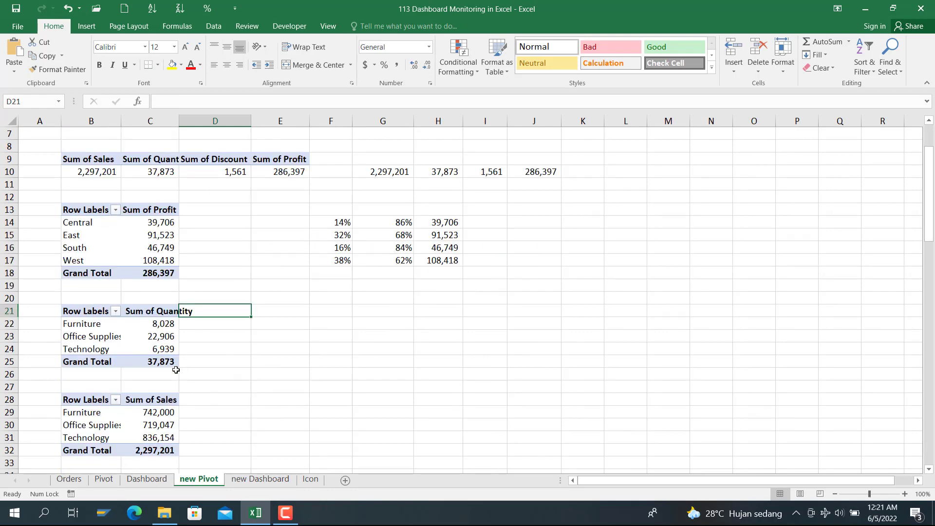
left_click_drag(97, 319, 143, 348)
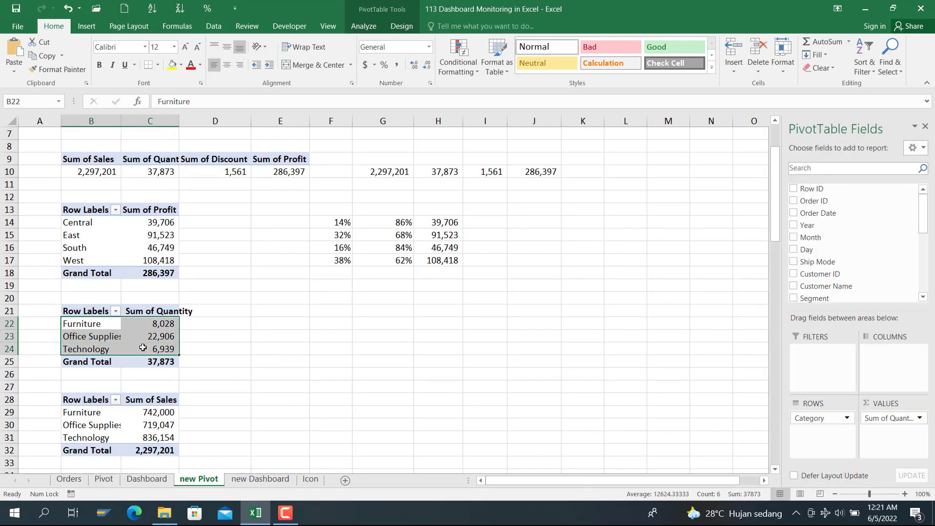
left_click(86, 26)
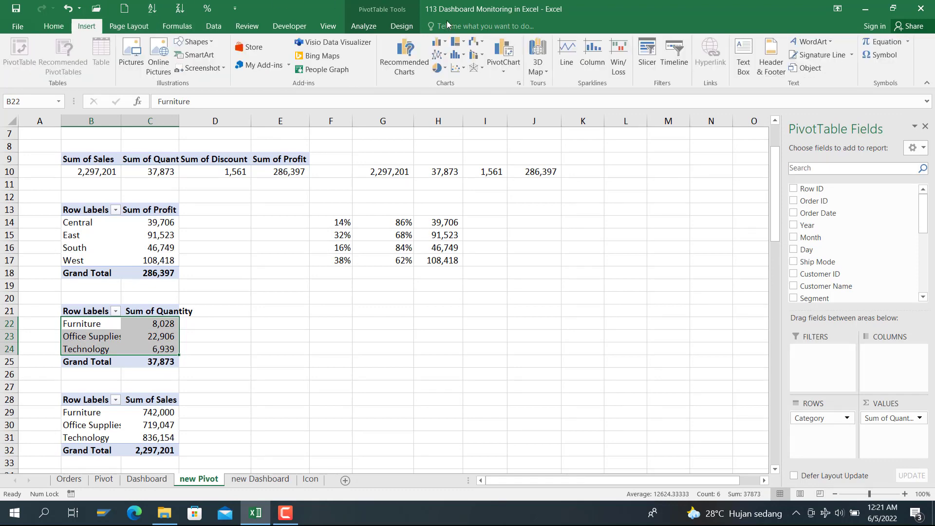
left_click(440, 42)
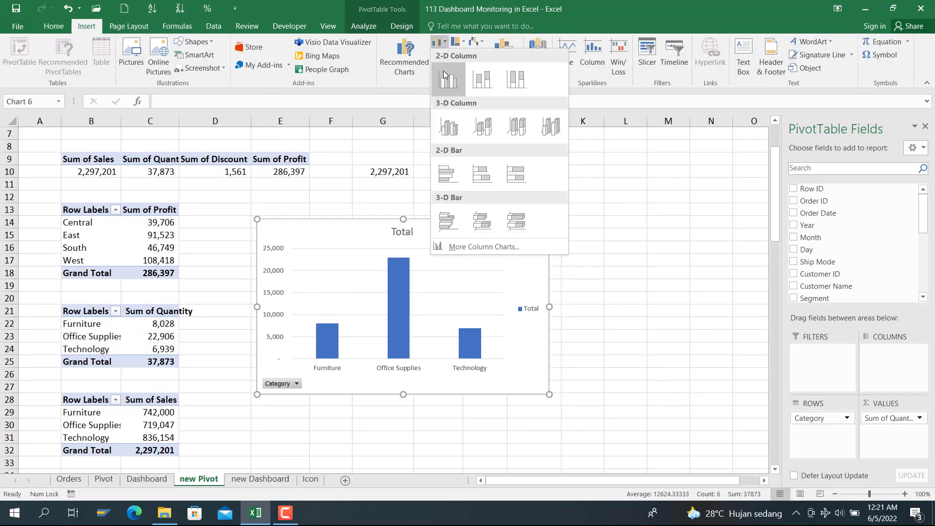
left_click(445, 77)
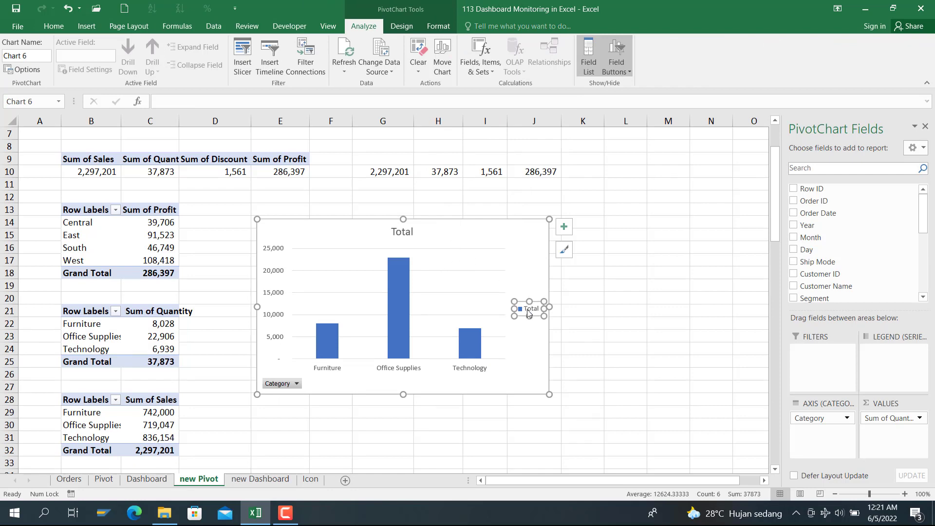
key("Delete")
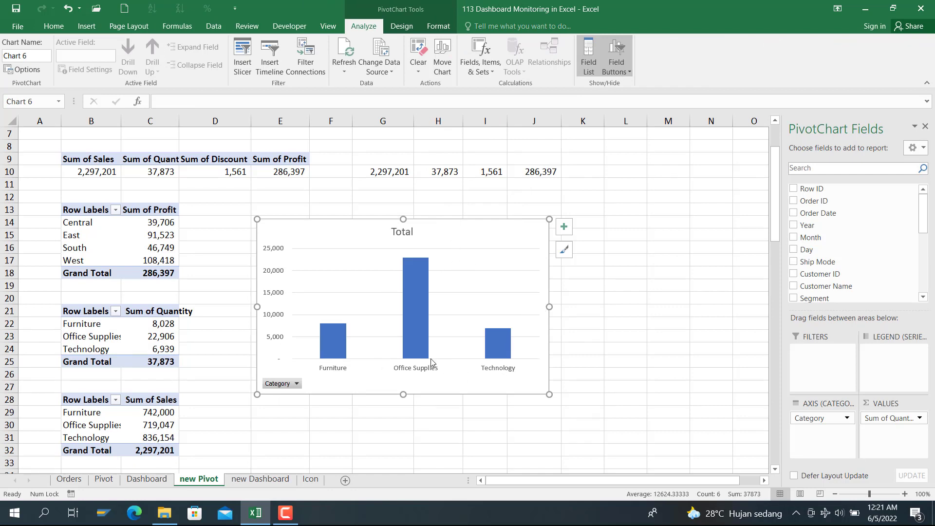
Step: Delete the Total title from the category quantity chart on the new Pivot sheet
left_click(412, 232)
left_click(404, 238)
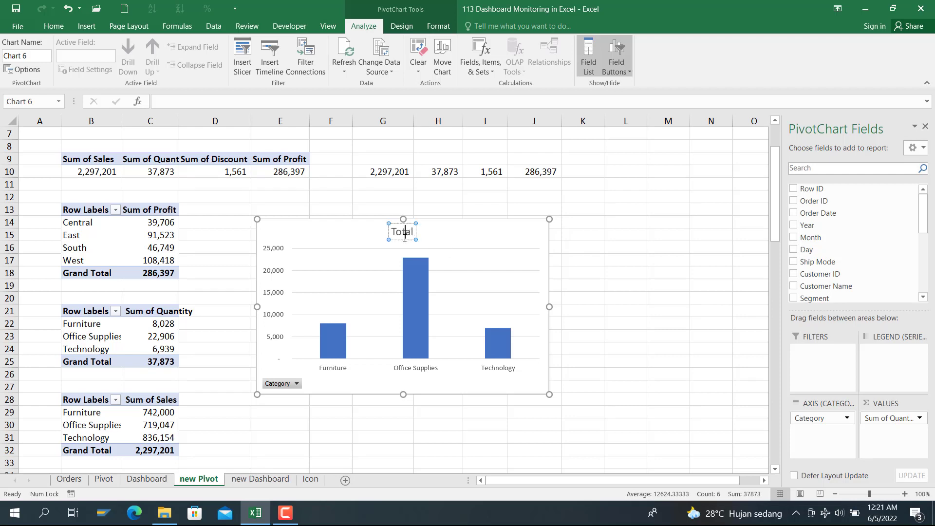
key("BackSpace")
key("BackSpace")
right_click(404, 238)
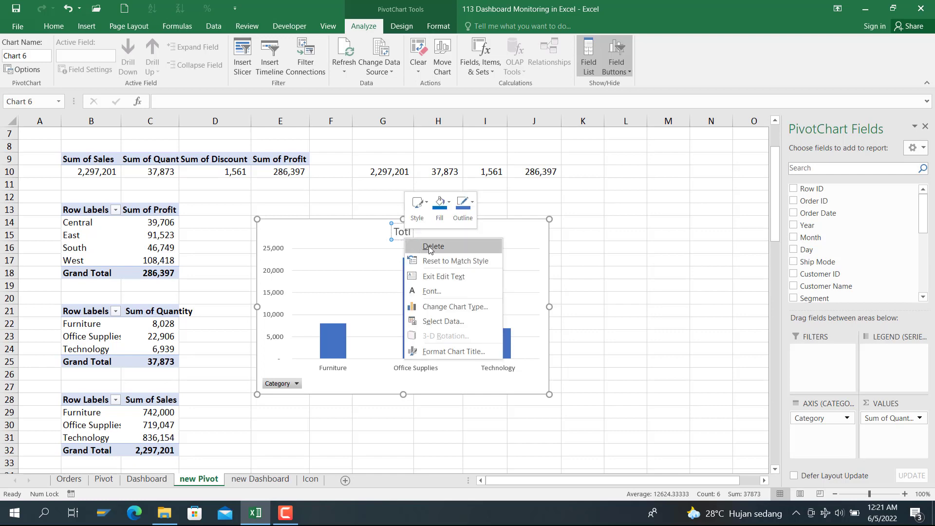
left_click(430, 247)
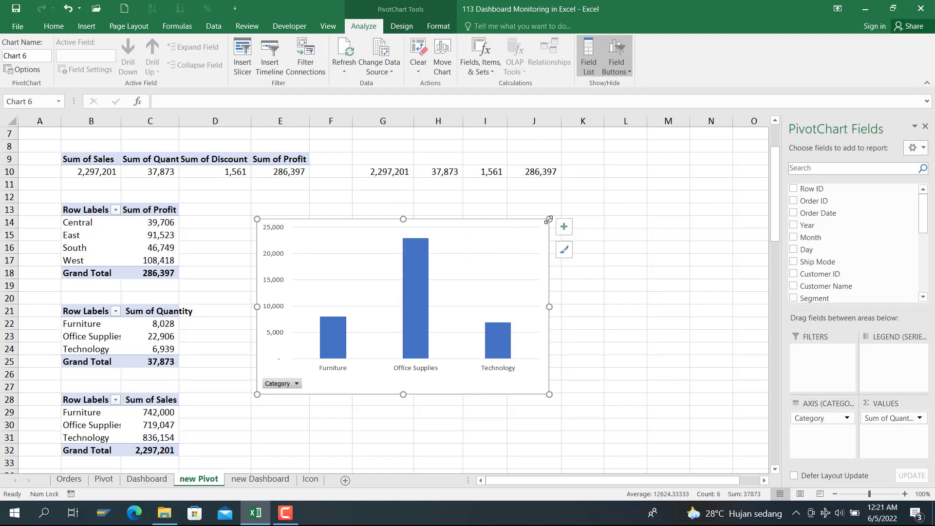
Step: Shrink the category quantity chart to roughly half its width and height and delete its vertical axis
left_click_drag(549, 219, 426, 309)
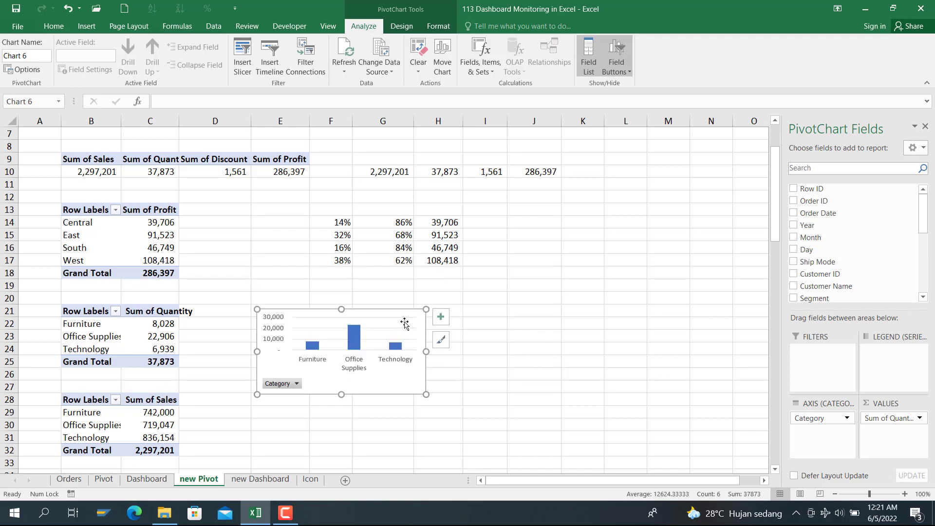
left_click(427, 307)
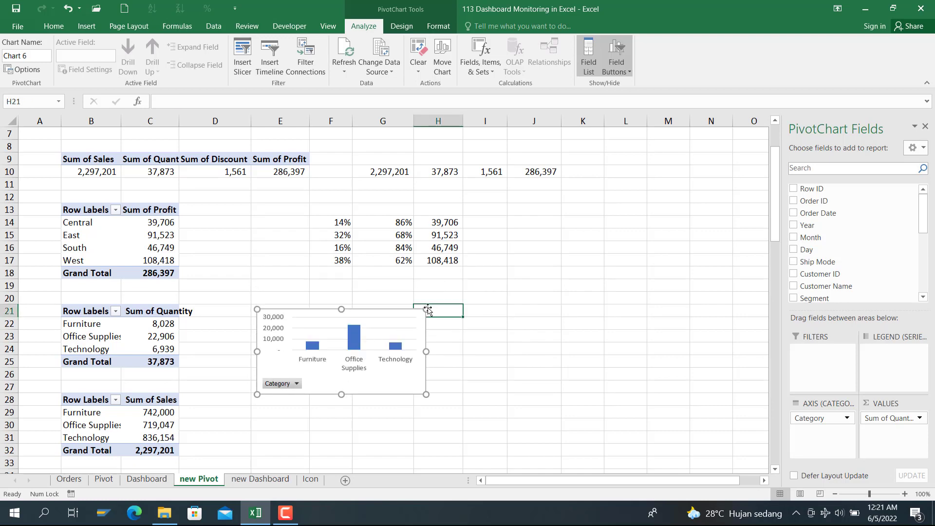
left_click(276, 336)
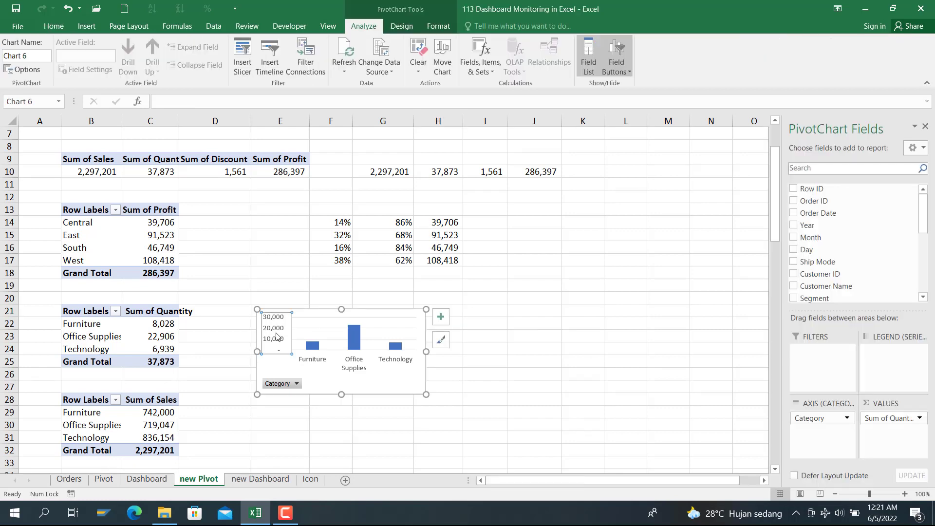
key("Delete")
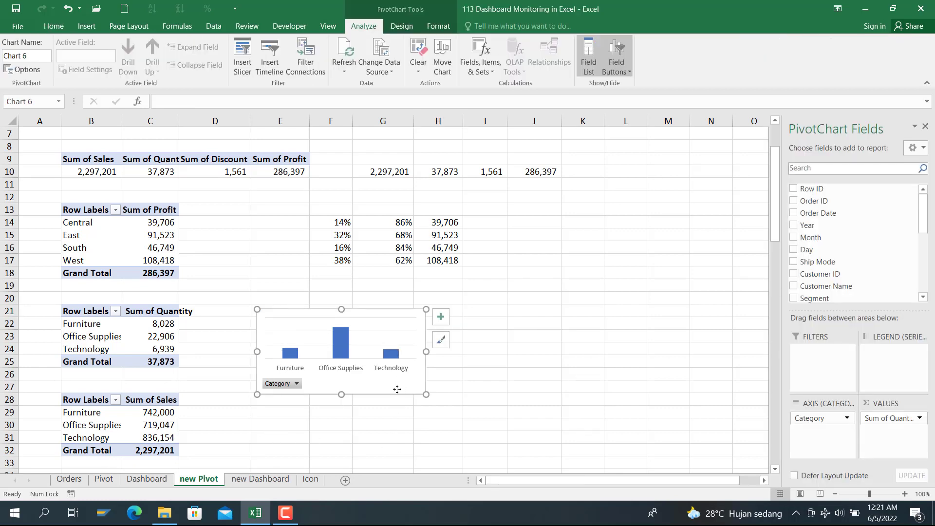
Step: Cut the category quantity chart from the new Pivot sheet and paste it into the Sum of Quantity panel of the new Dashboard sheet
key("Delete")
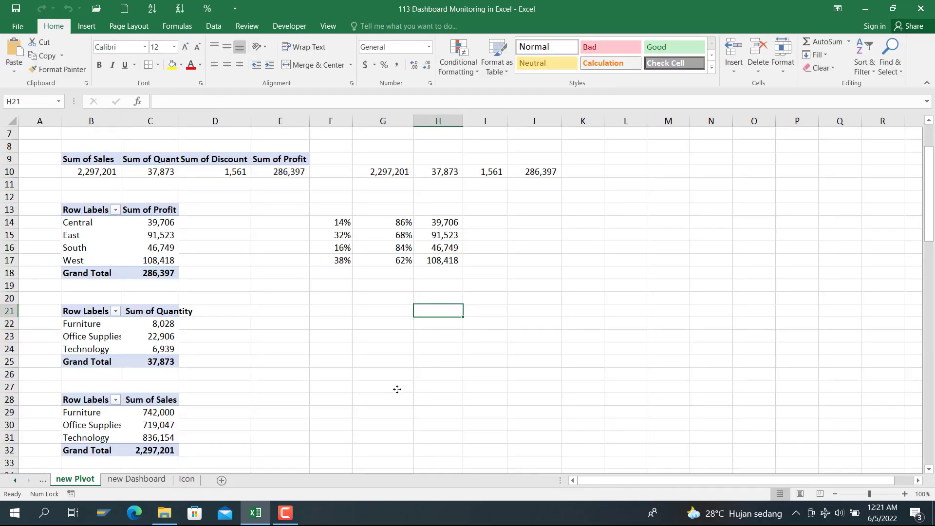
left_click(146, 480)
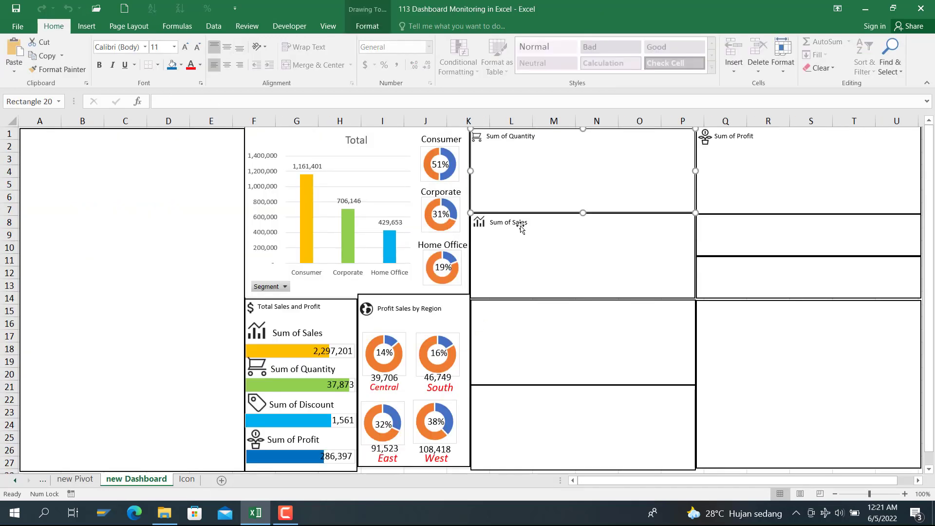
key("ctrl+v")
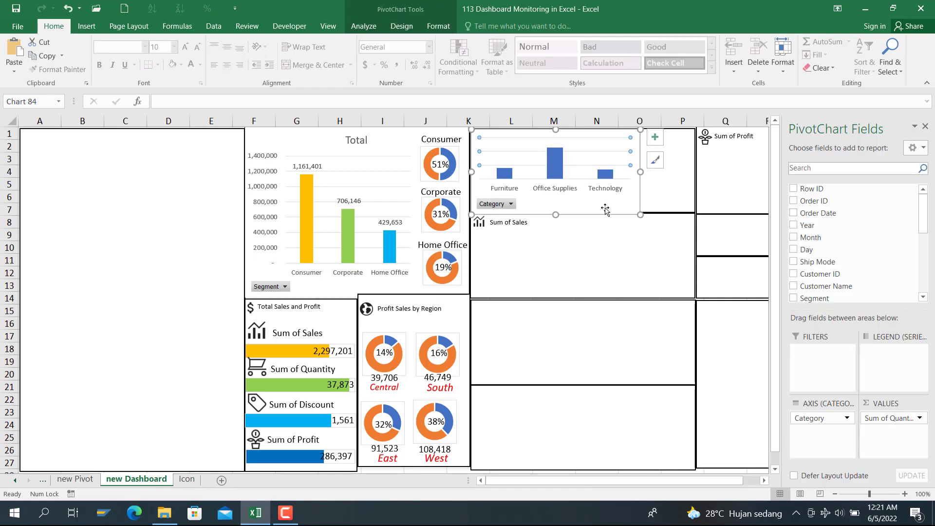
Step: Move the pasted chart down off the panel heading and bring the Sum of Quantity icon and title to the front
left_click_drag(607, 210, 615, 268)
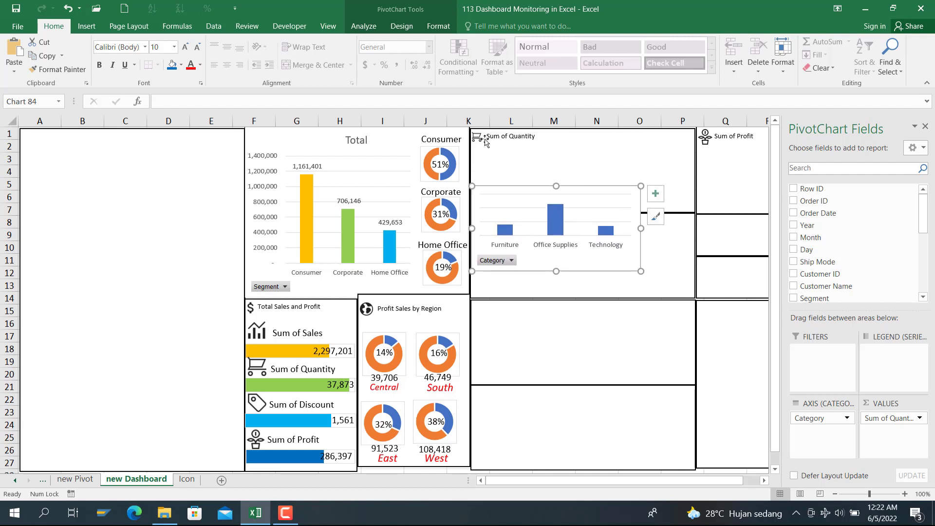
left_click(482, 140)
right_click(502, 140)
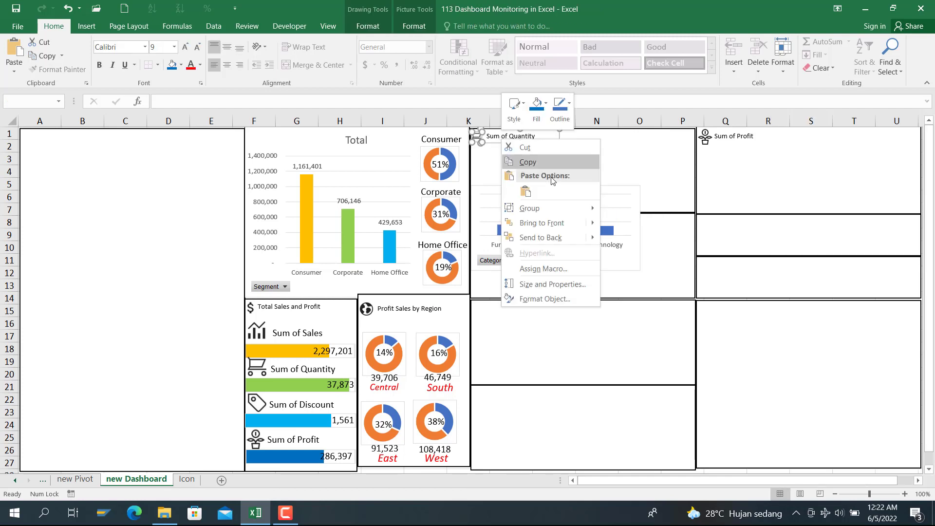
mouse_move(585, 222)
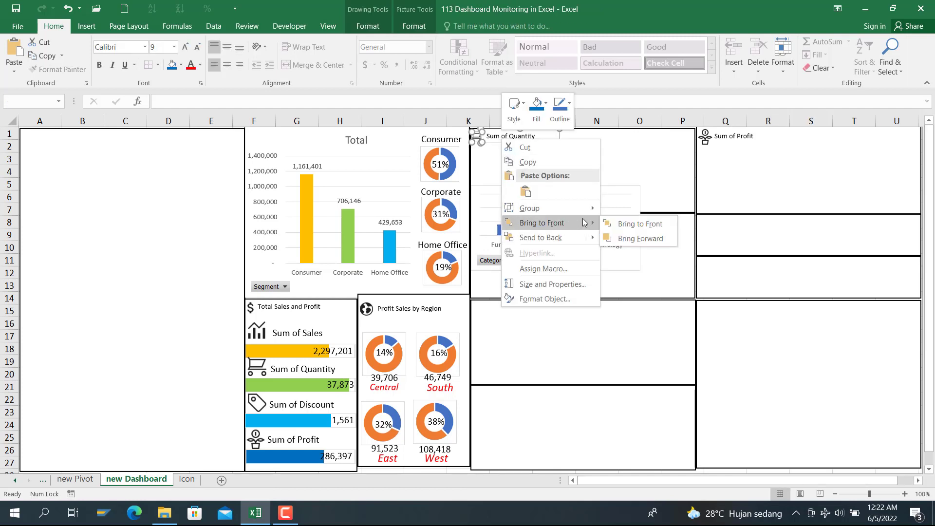
left_click(616, 225)
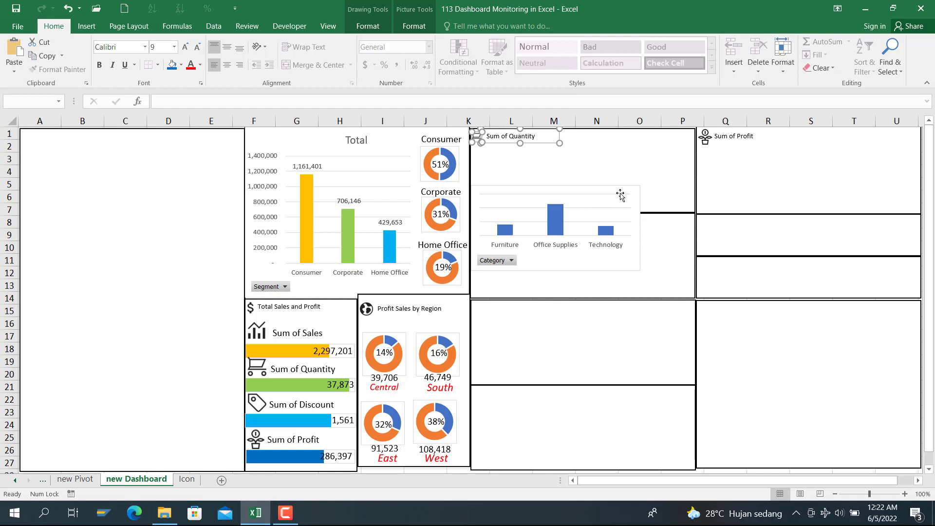
Step: Move the category quantity chart back into the Sum of Quantity panel and widen it to the panel's full width
left_click(620, 198)
left_click_drag(616, 265, 617, 205)
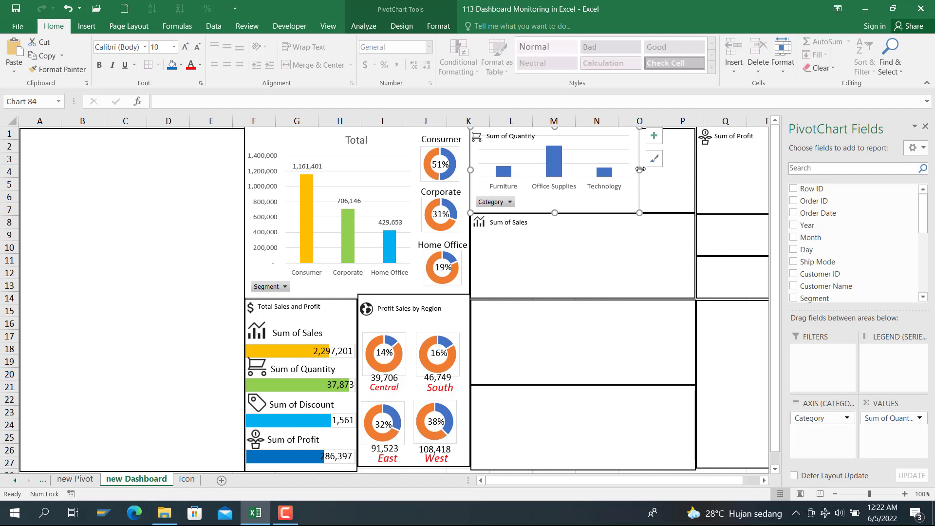
left_click_drag(639, 170, 694, 167)
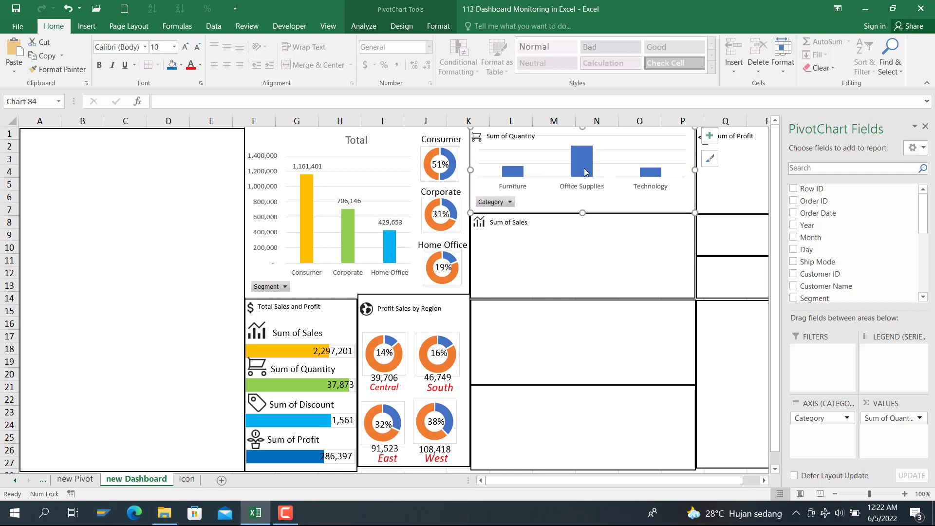
Step: Copy the total quantity text box from the Total Sales and Profit panel and place the copy beside the Sum of Quantity title
left_click(593, 163)
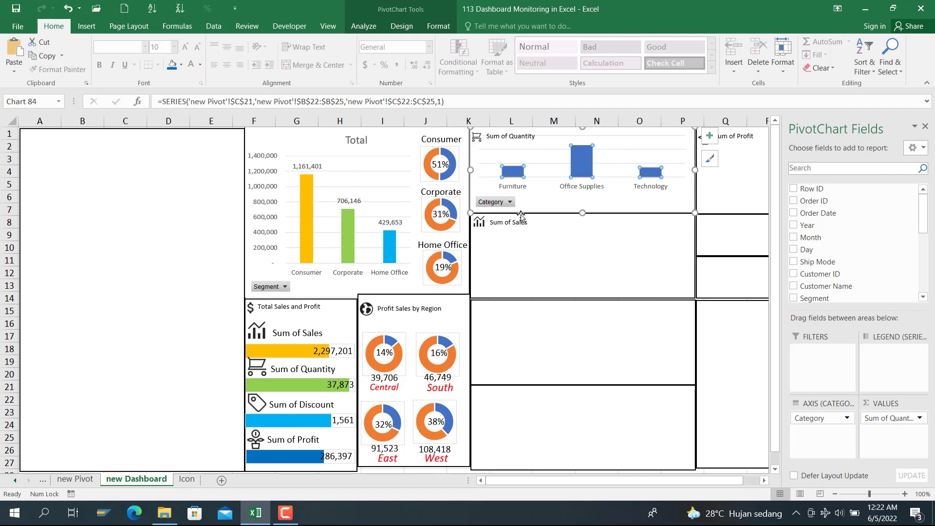
left_click(335, 351)
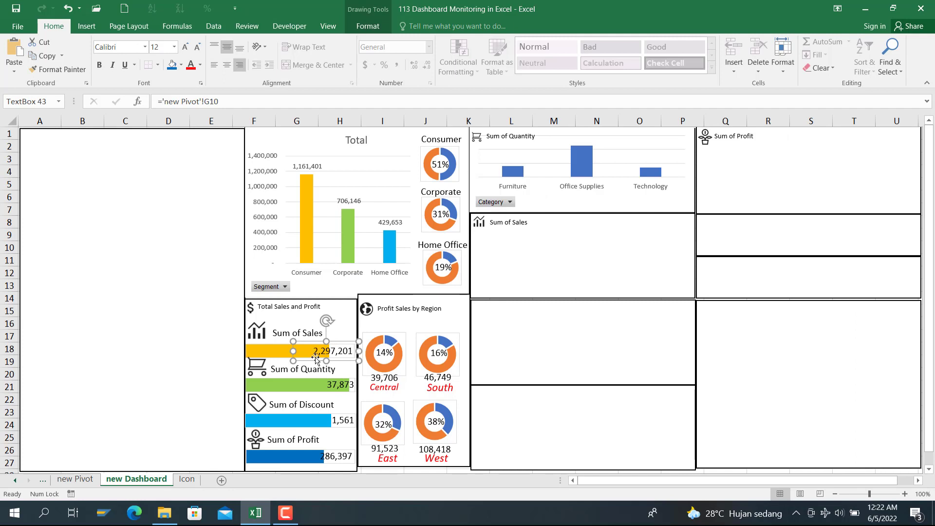
left_click(321, 386)
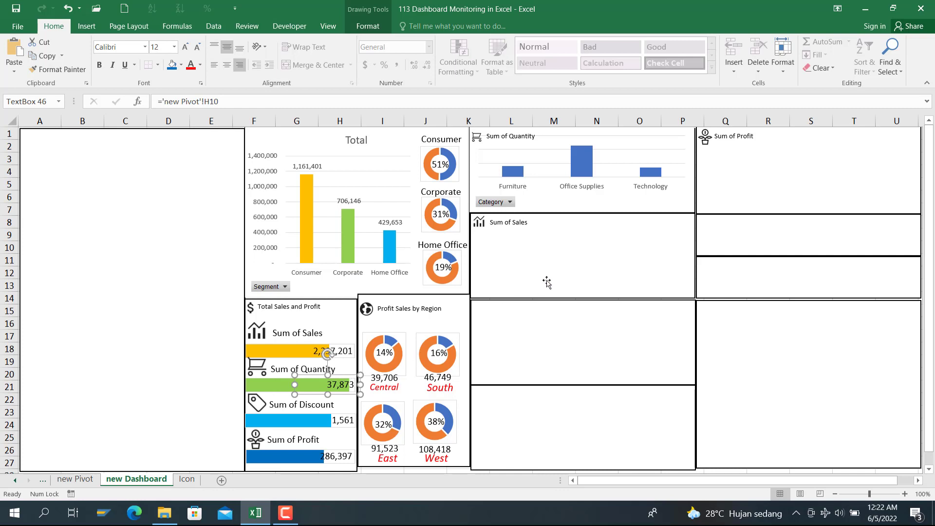
left_click(559, 248)
key("ctrl+v")
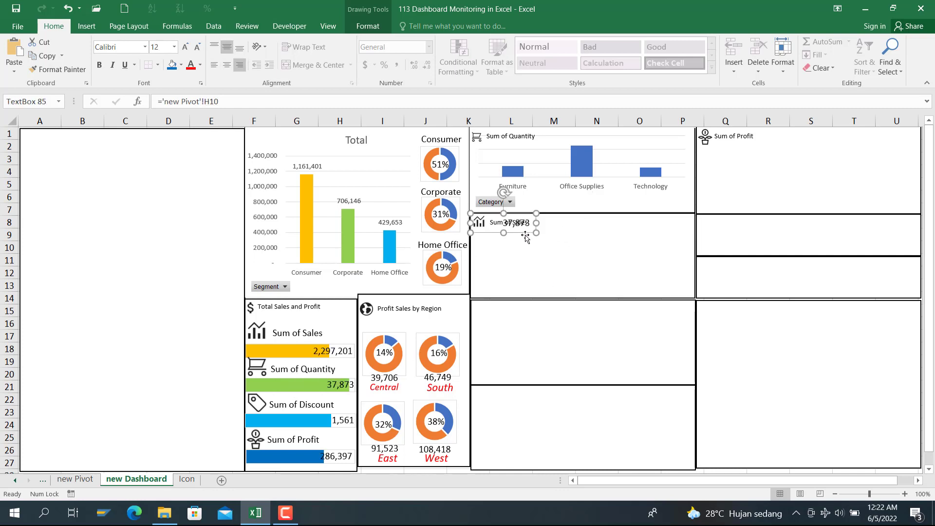
left_click_drag(525, 235, 589, 145)
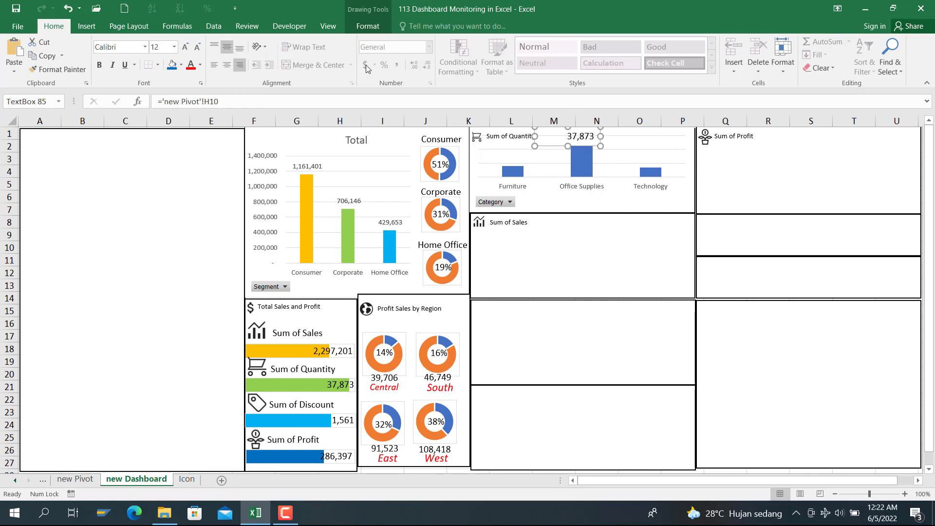
Step: Center the text of the copied total quantity box, position it above the Office Supplies column and set its font size to 14
left_click(227, 65)
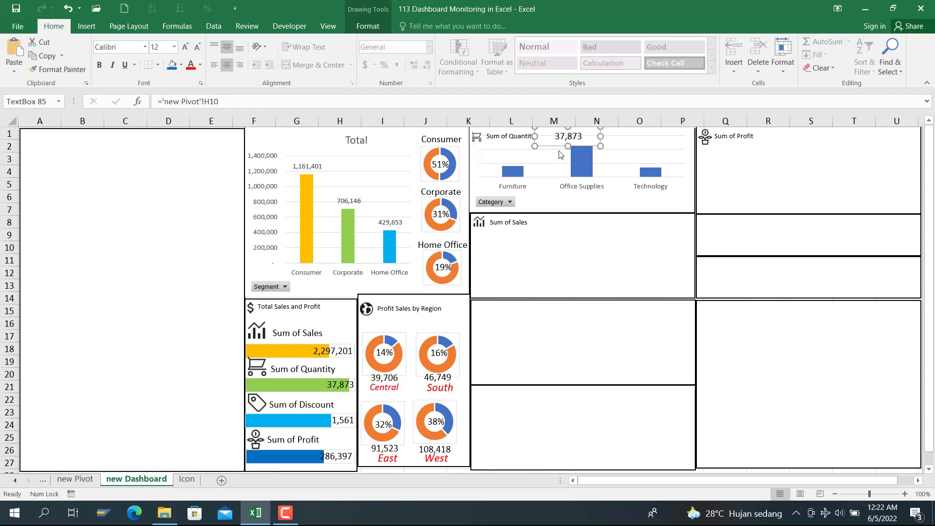
left_click_drag(580, 144, 593, 141)
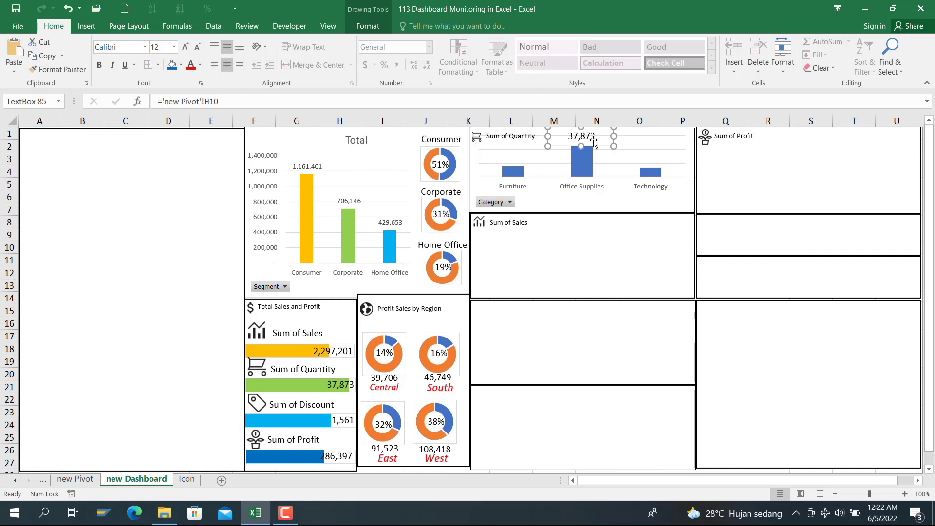
left_click(162, 48)
left_click(174, 47)
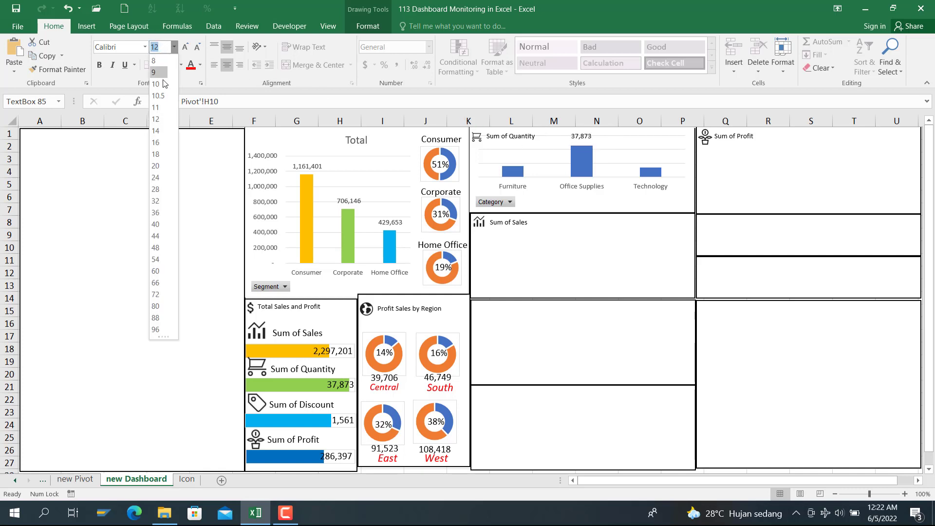
left_click(159, 133)
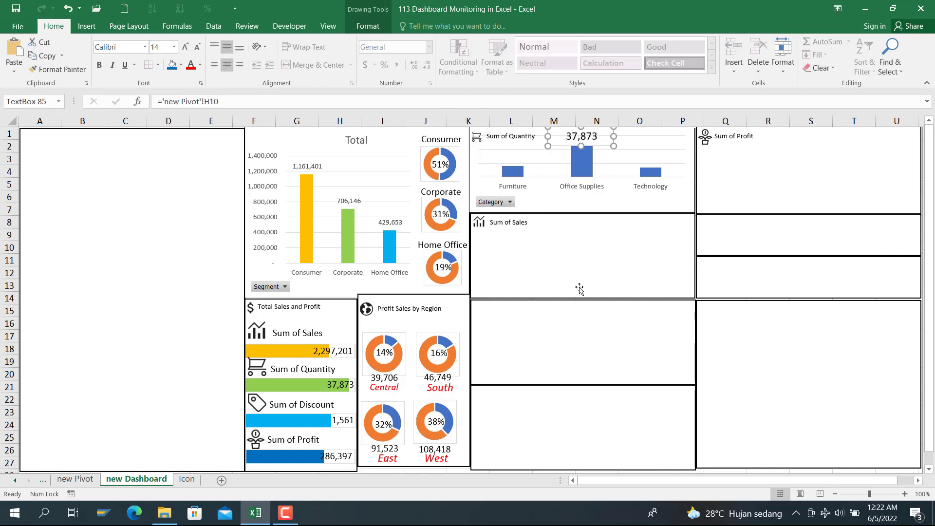
left_click(604, 295)
Step: Add data labels to the category quantity columns and lower the plot area's upper edge to clear the total quantity above it
right_click(523, 173)
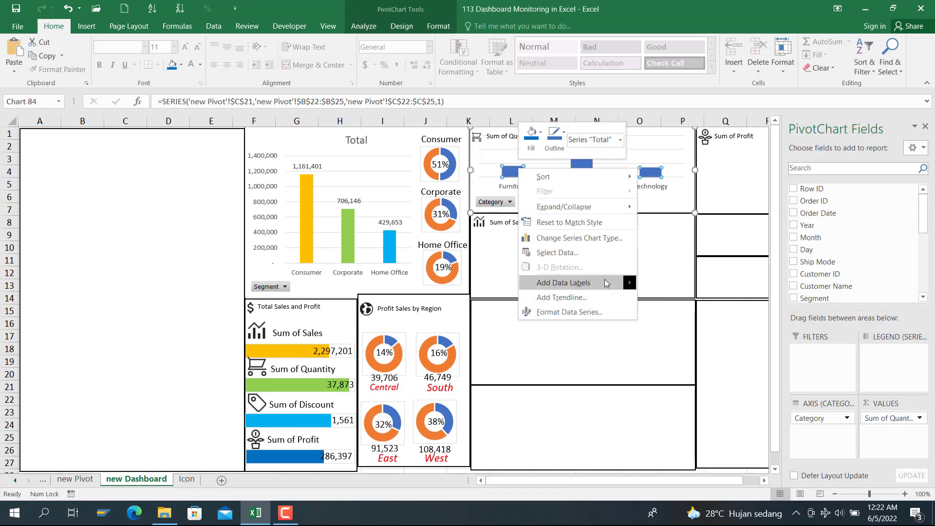
mouse_move(606, 284)
left_click(672, 286)
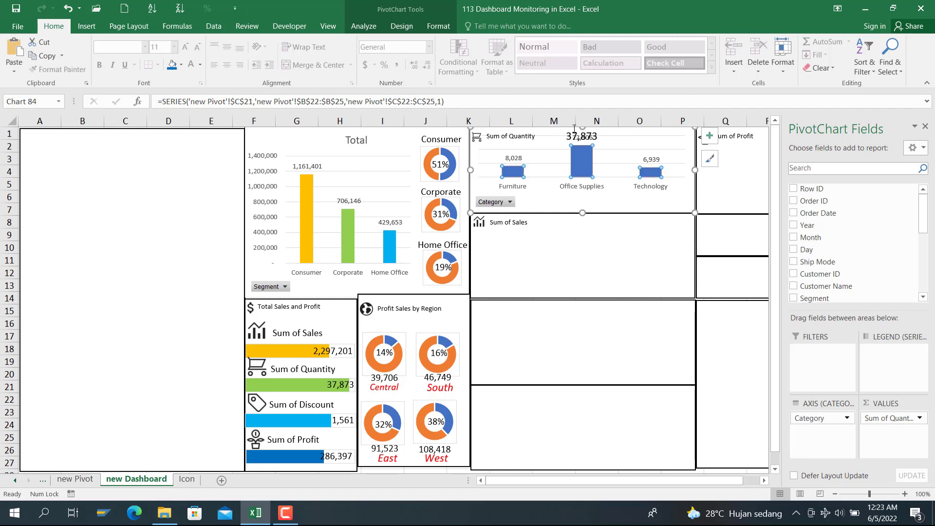
left_click(607, 199)
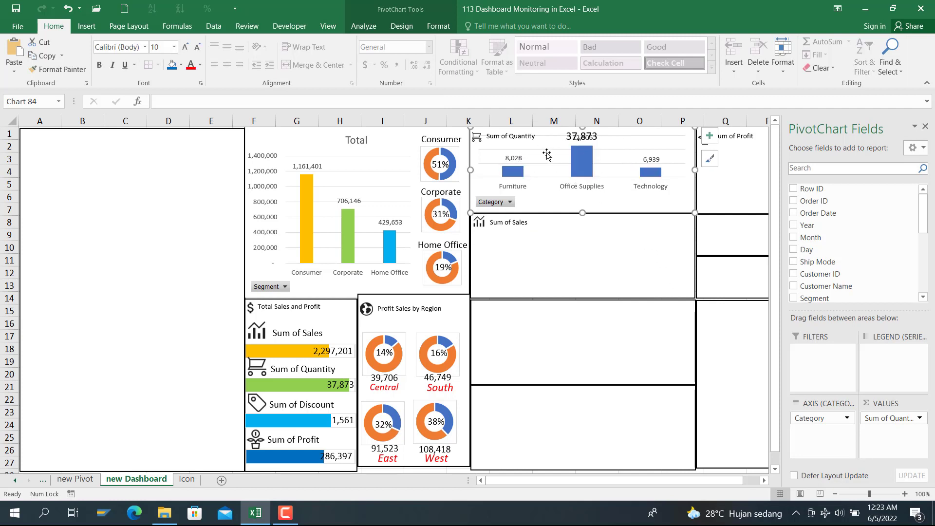
left_click(647, 153)
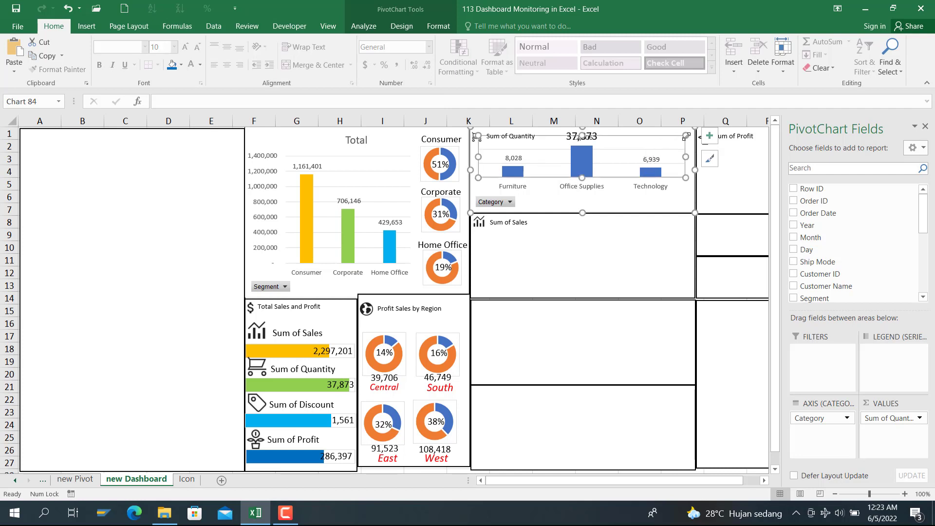
left_click_drag(581, 136, 580, 148)
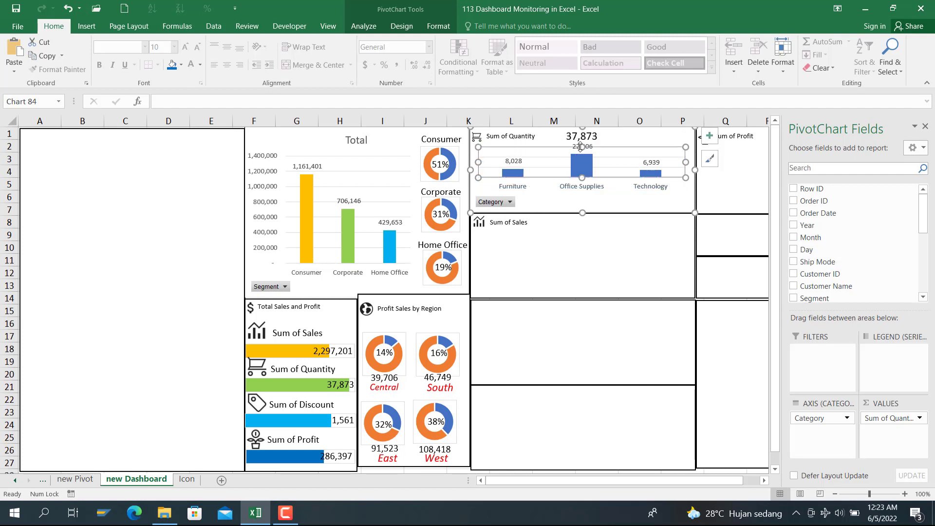
left_click(573, 217)
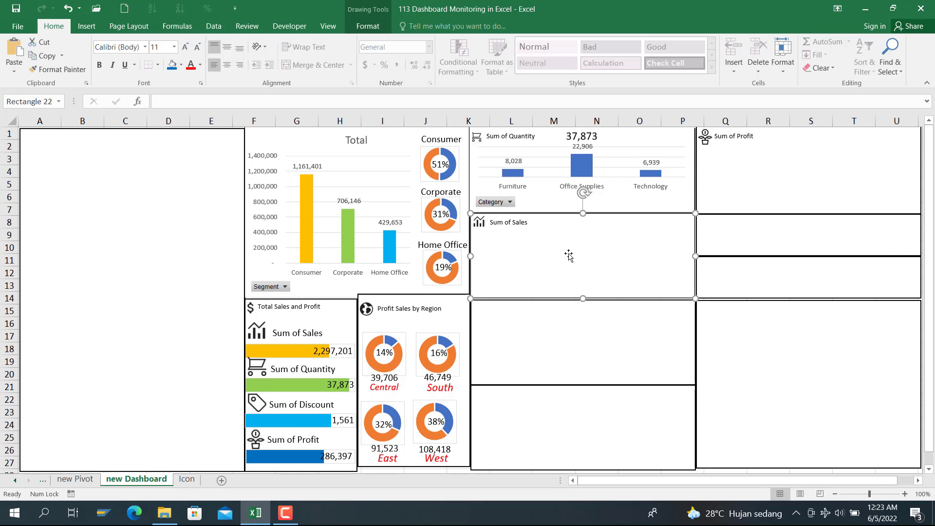
Step: Insert a 2-D clustered column PivotChart from the category sales in B29:C31 of the new Pivot sheet
left_click(68, 481)
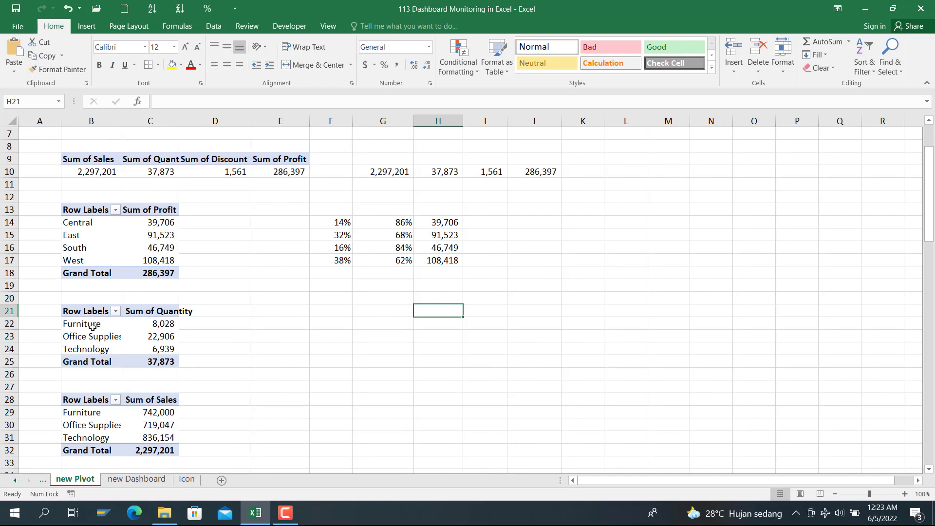
left_click(86, 408)
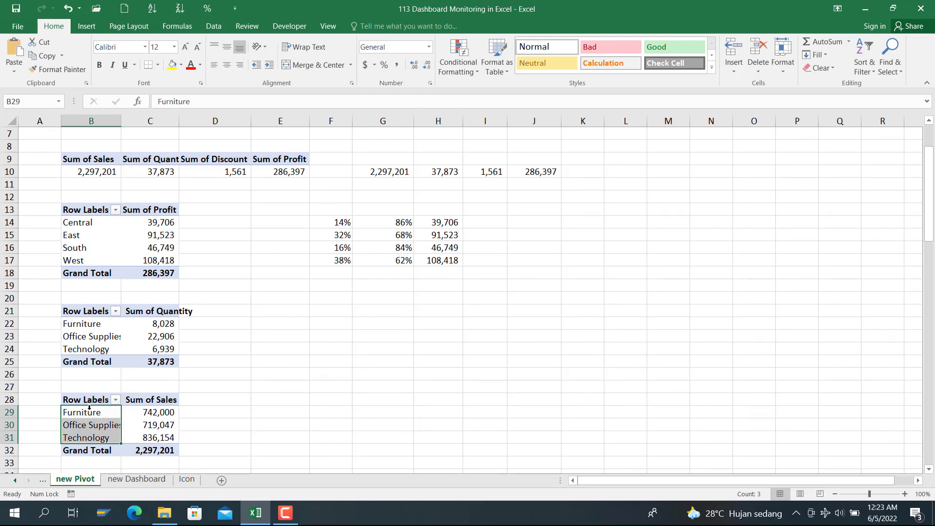
left_click_drag(102, 414, 156, 438)
left_click(87, 27)
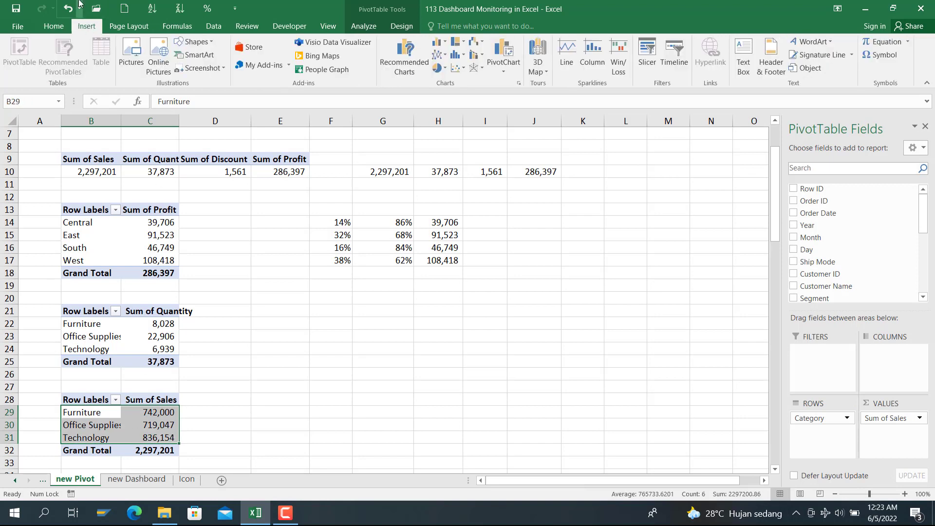
left_click(438, 42)
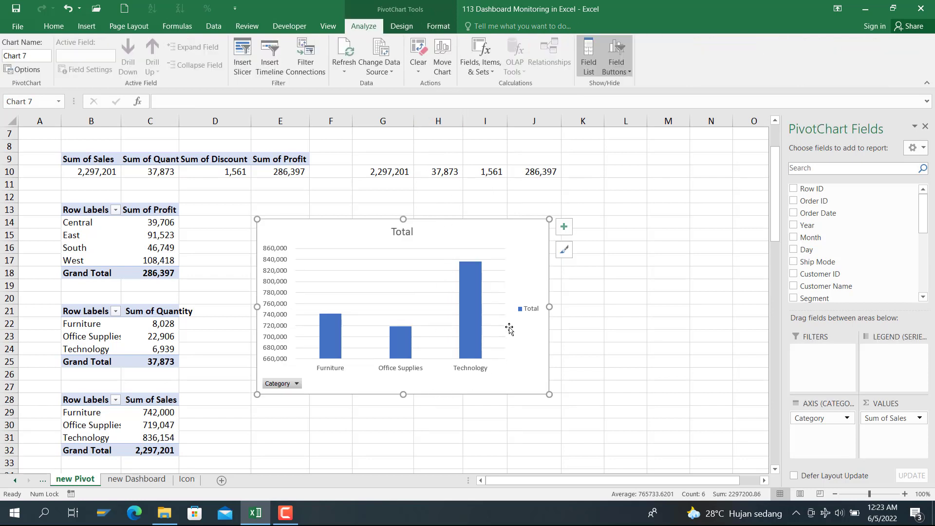
Step: Remove the legend, title and value axis from the category sales chart
key("Delete")
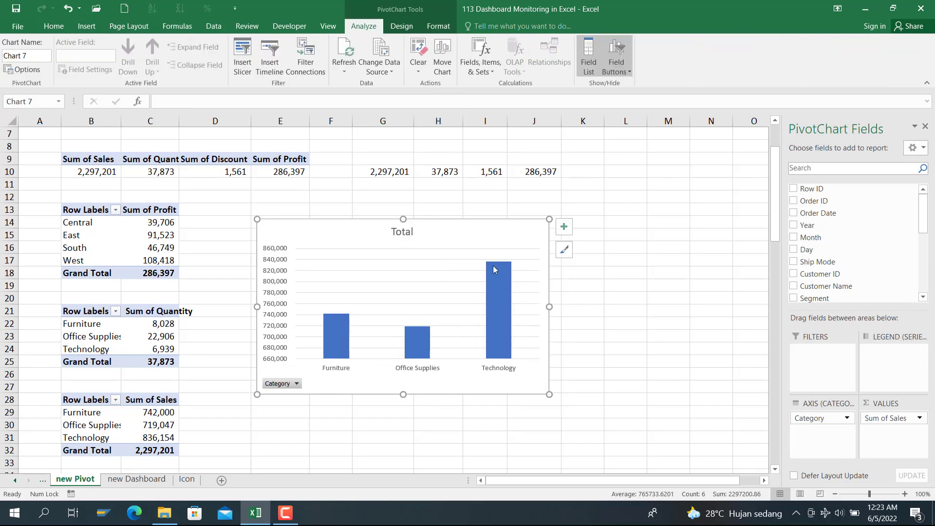
left_click(406, 233)
key("Delete")
left_click(268, 277)
key("Delete")
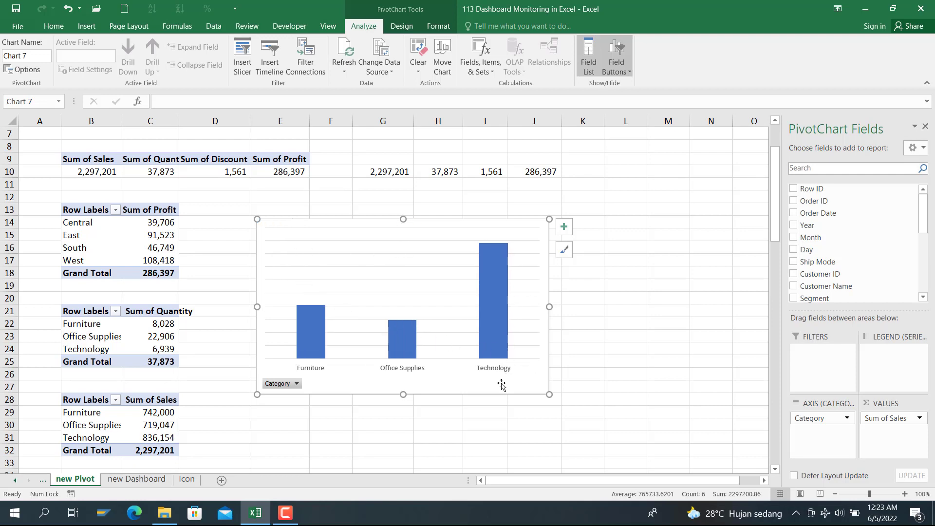
Step: Move the category sales chart to the new Dashboard sheet and shrink it over the Sum of Sales panel
key("ctrl+x")
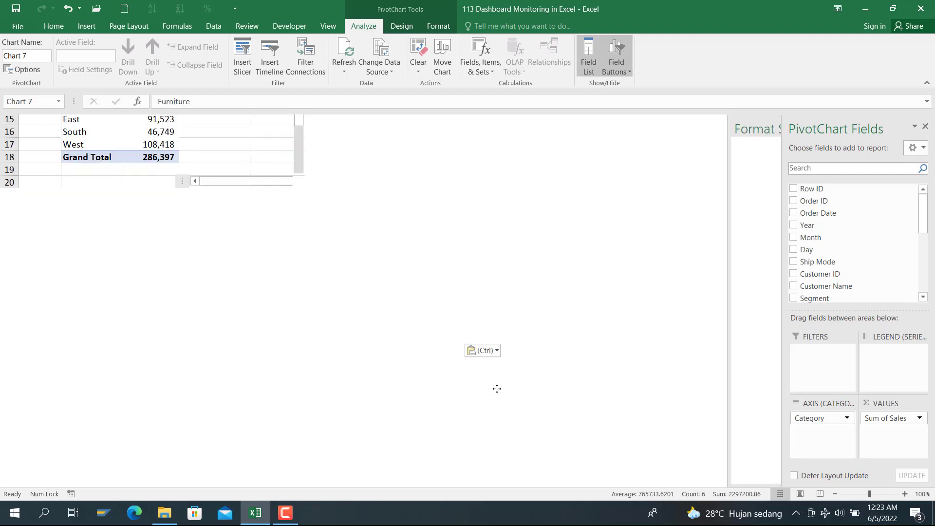
left_click(249, 519)
left_click(253, 516)
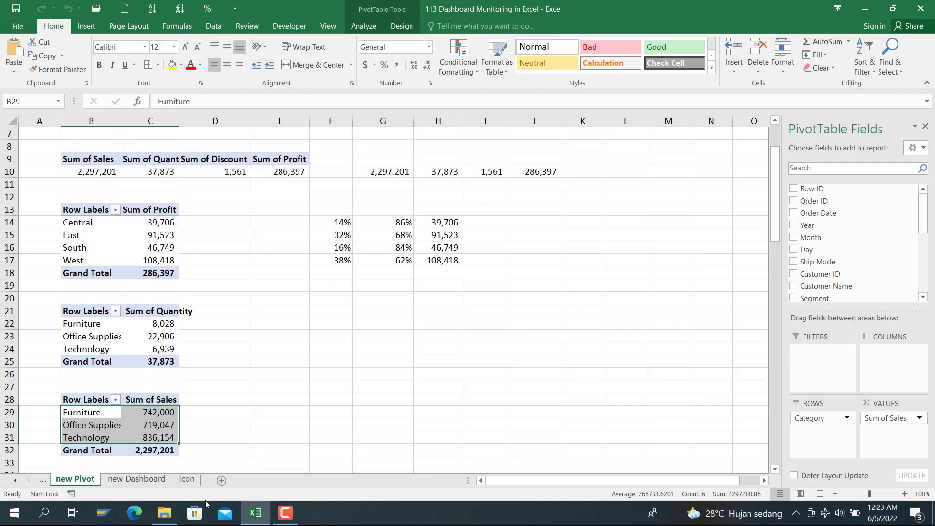
left_click(144, 480)
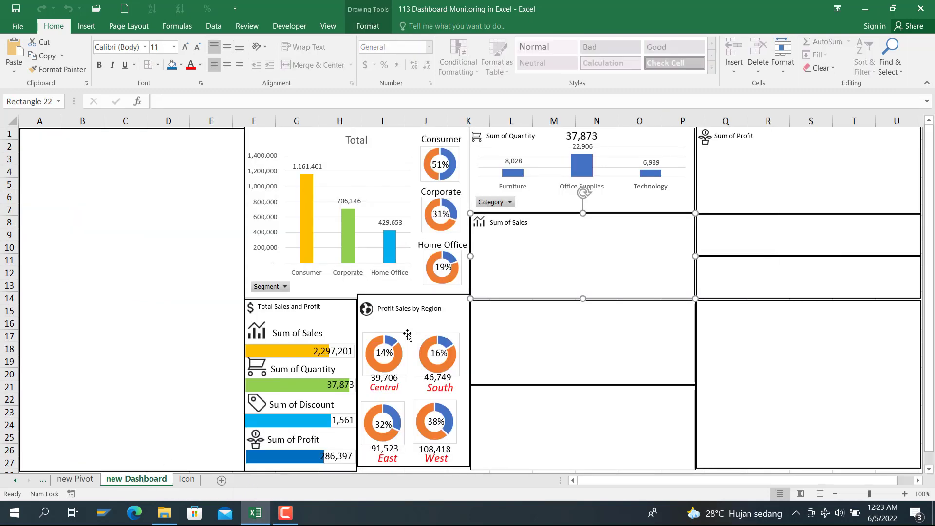
left_click(549, 345)
key("ctrl+v")
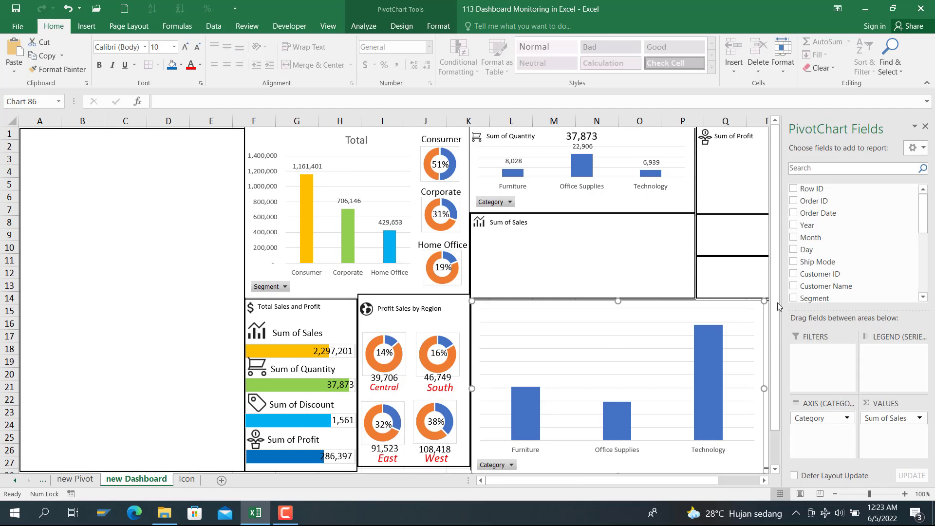
left_click_drag(763, 301, 670, 236)
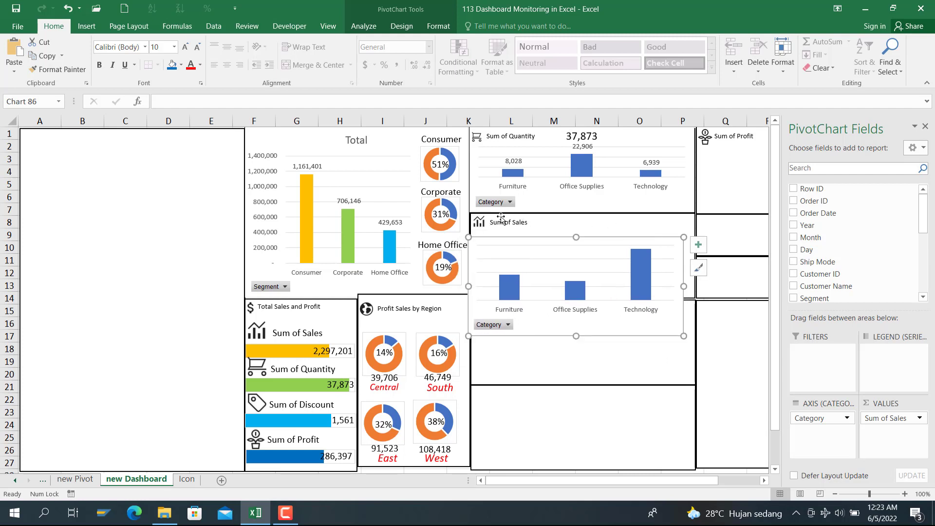
Step: Bring the Sum of Sales title and its chart icon to the front of the category sales chart
left_click(480, 225, "ctrl")
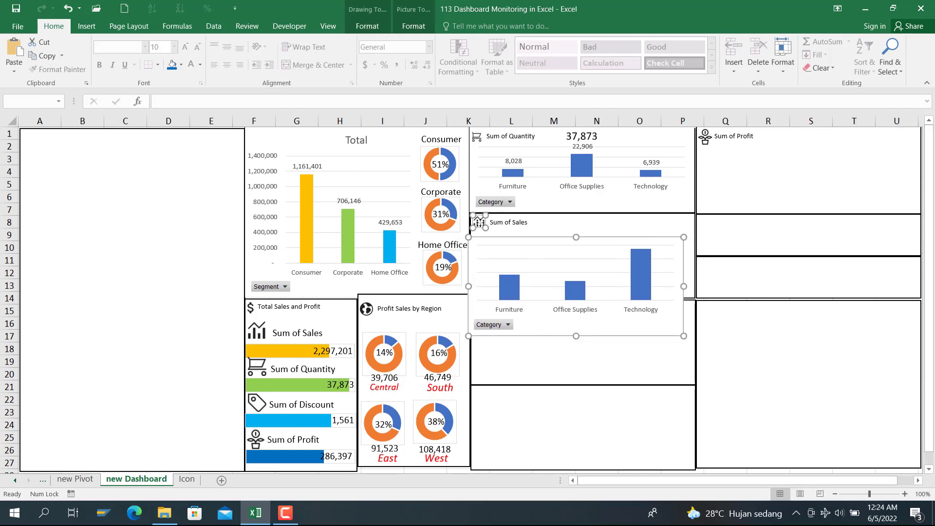
left_click(516, 394)
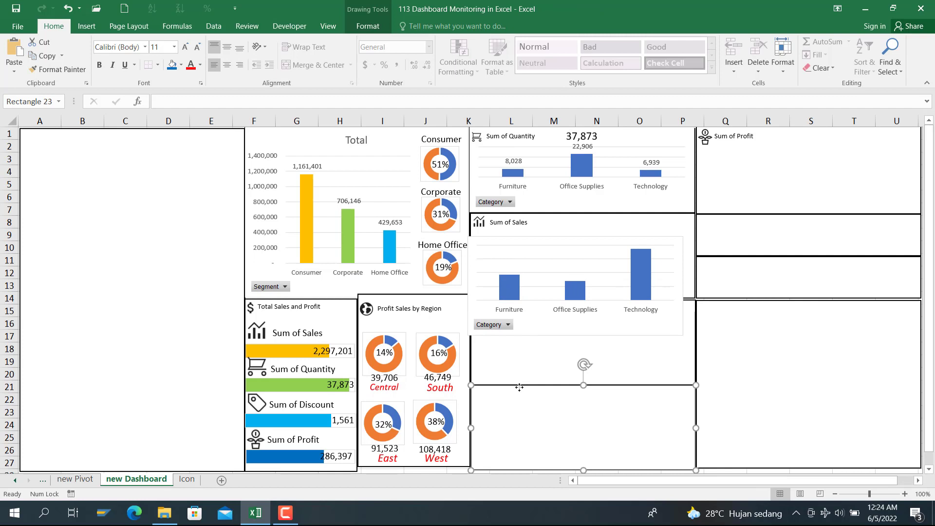
left_click(505, 220)
left_click(478, 221, "ctrl")
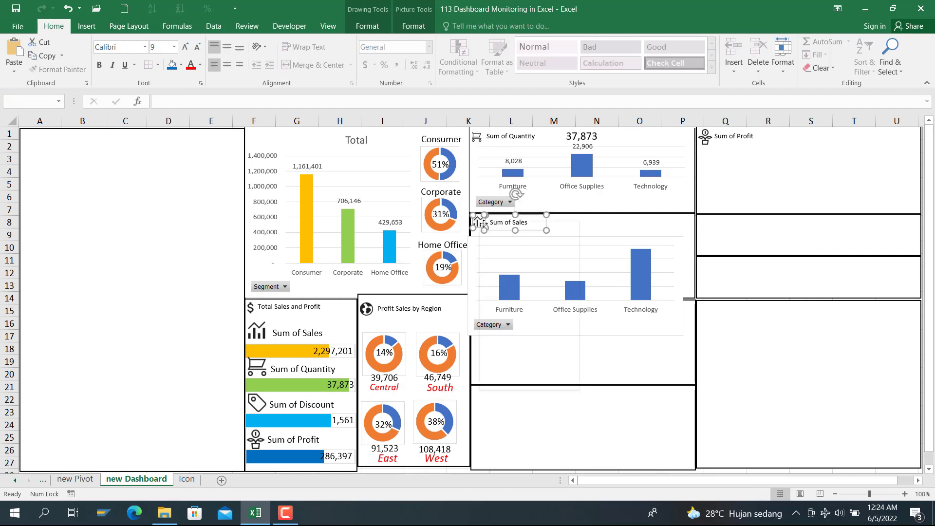
right_click(479, 222)
mouse_move(522, 309)
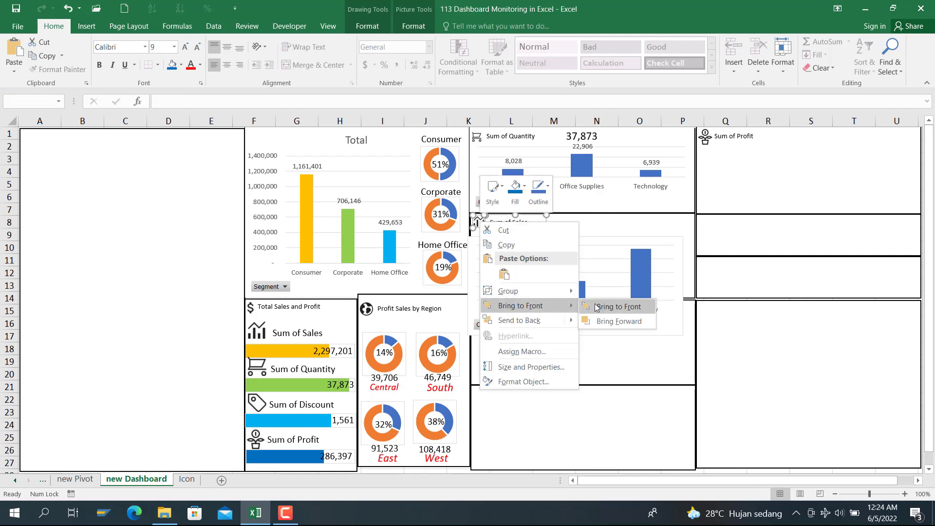
left_click(597, 306)
Step: Reposition and resize the category sales chart to fit inside the Sum of Sales panel
left_click(615, 376)
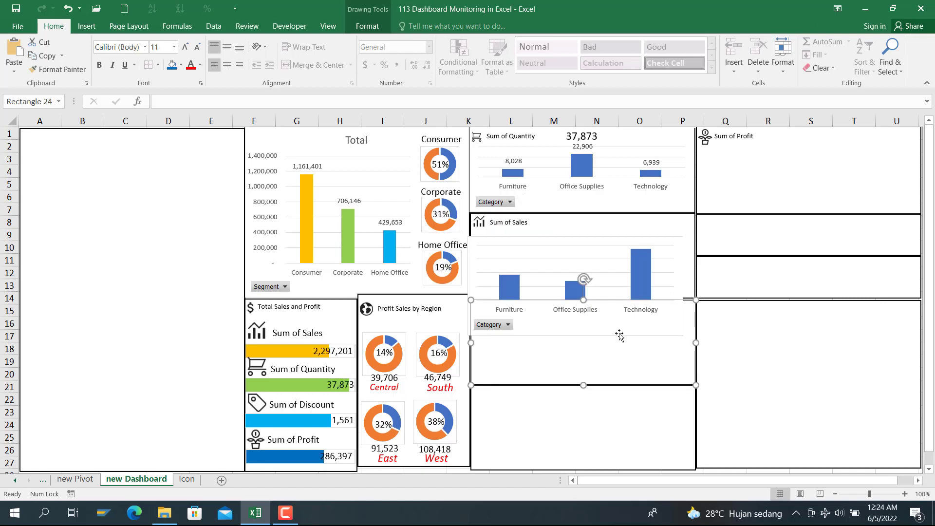
left_click_drag(619, 335, 618, 308)
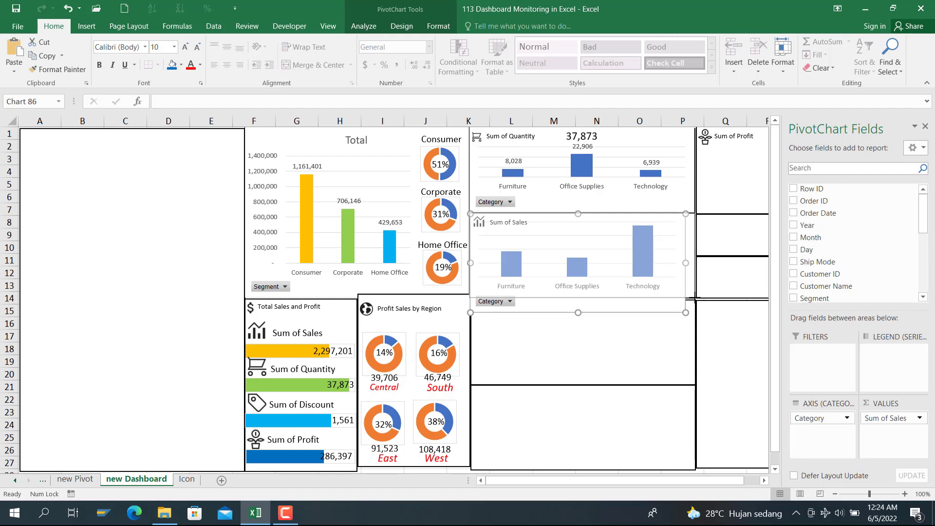
left_click(615, 347)
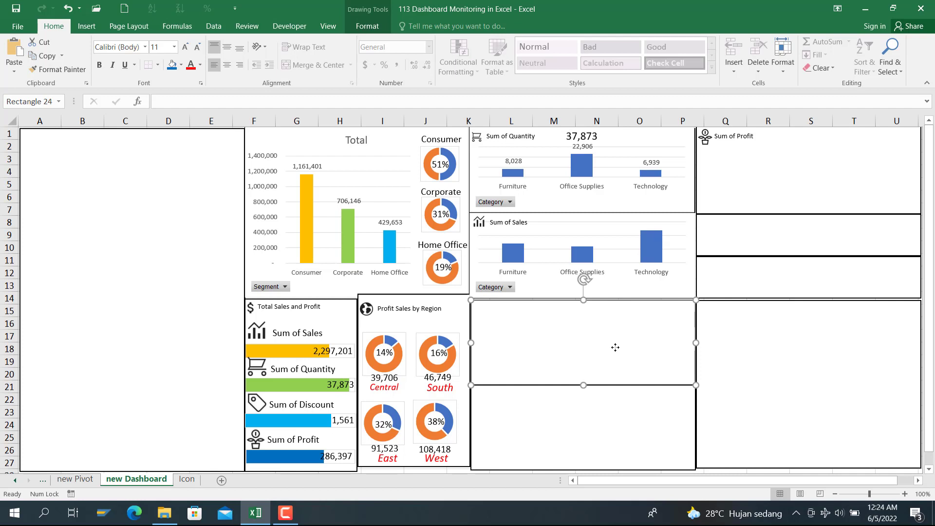
Step: Copy the total sales text box from the Total Sales and Profit panel into the empty panel below Sum of Sales
left_click(316, 355)
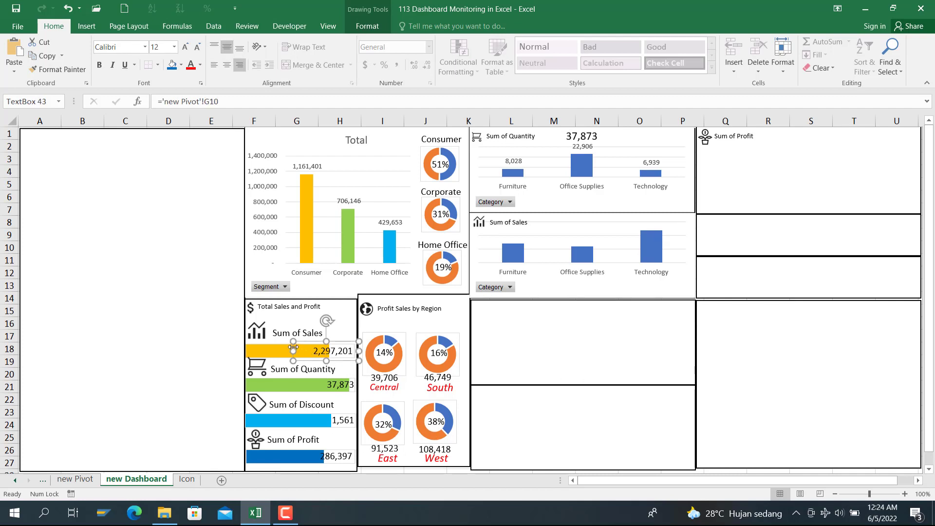
left_click(528, 328)
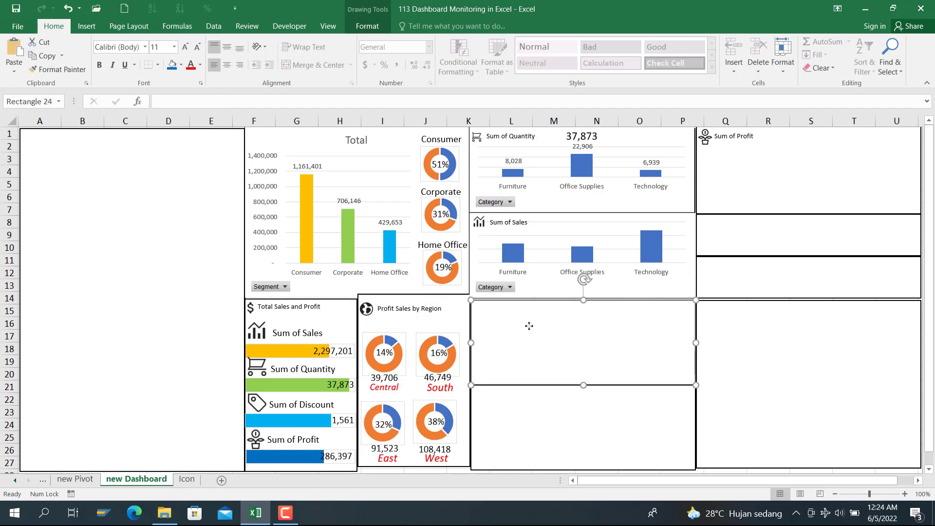
key("ctrl+v")
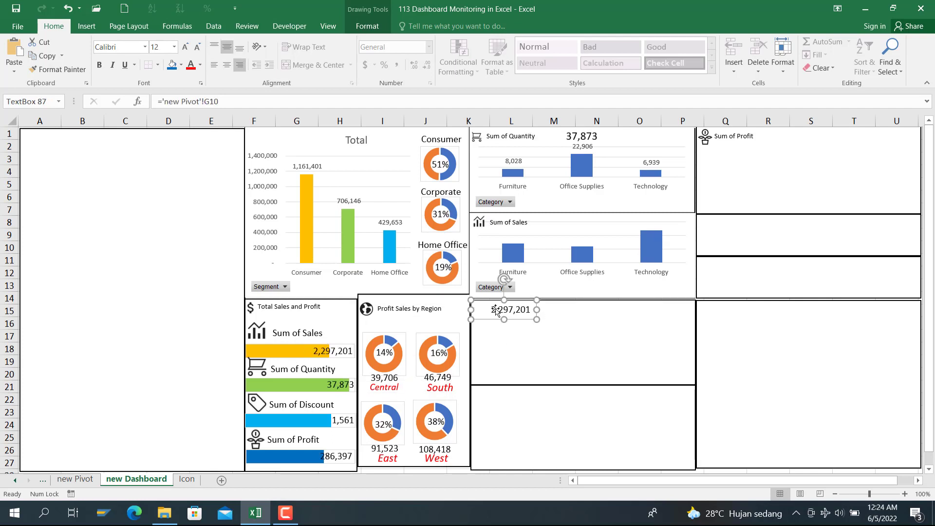
Step: Center the text of the copied total sales box, set its font size to 14 and place it beside the Sum of Sales title
left_click(226, 64)
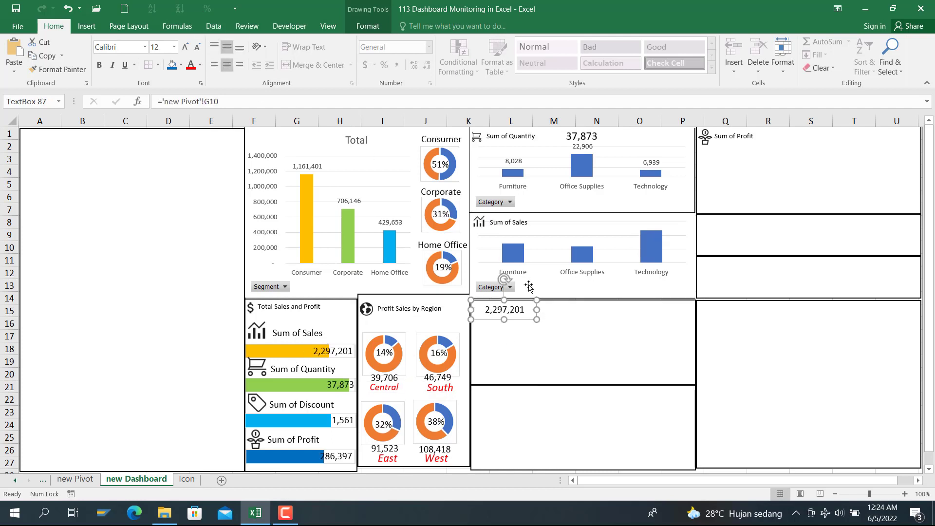
left_click(163, 48)
key("Return")
left_click(576, 136)
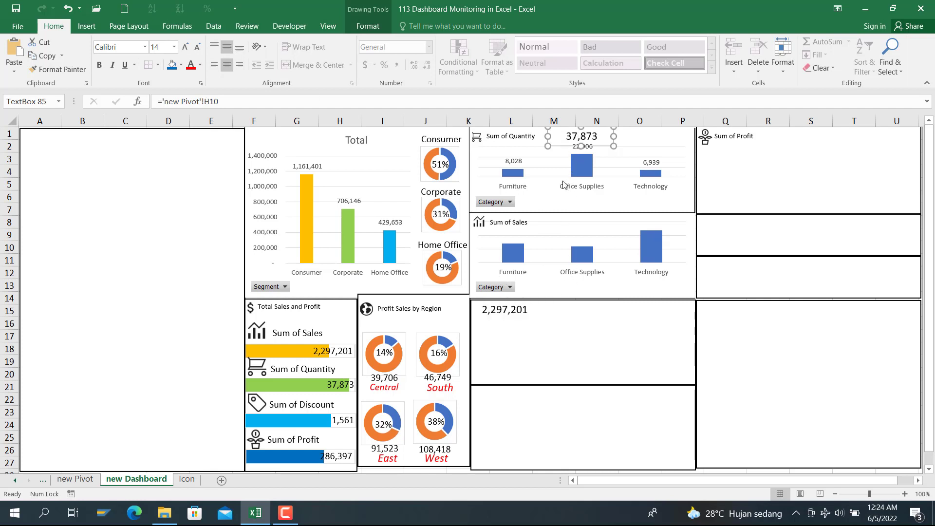
left_click(524, 320)
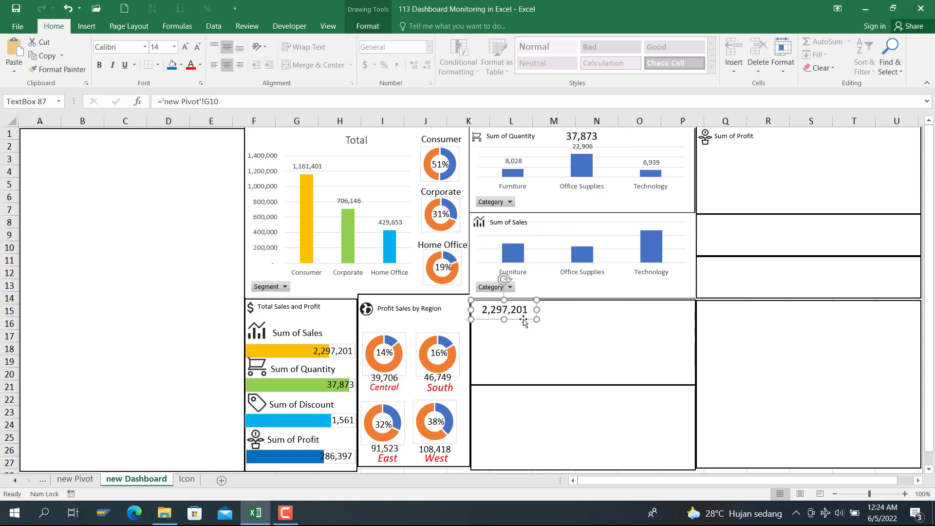
left_click_drag(524, 322, 602, 229)
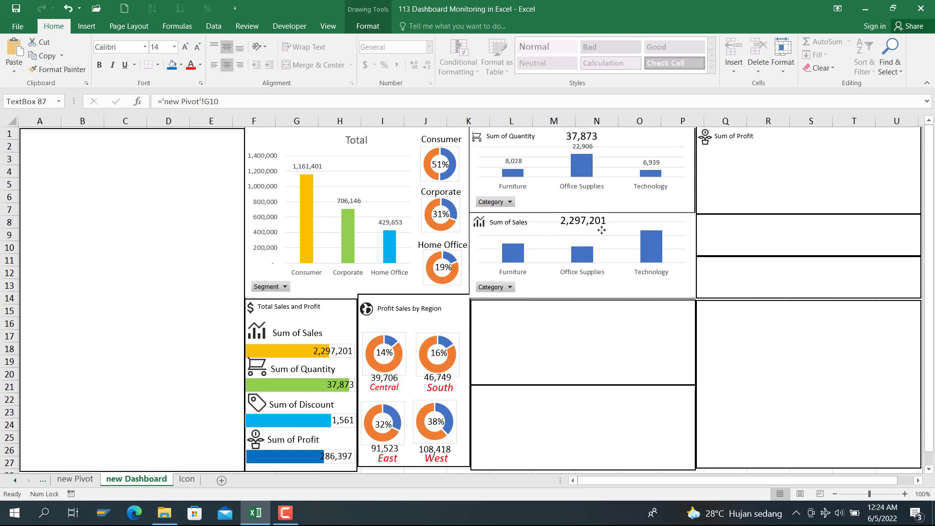
Step: Add data labels to the category sales columns
left_click(520, 256)
right_click(520, 256)
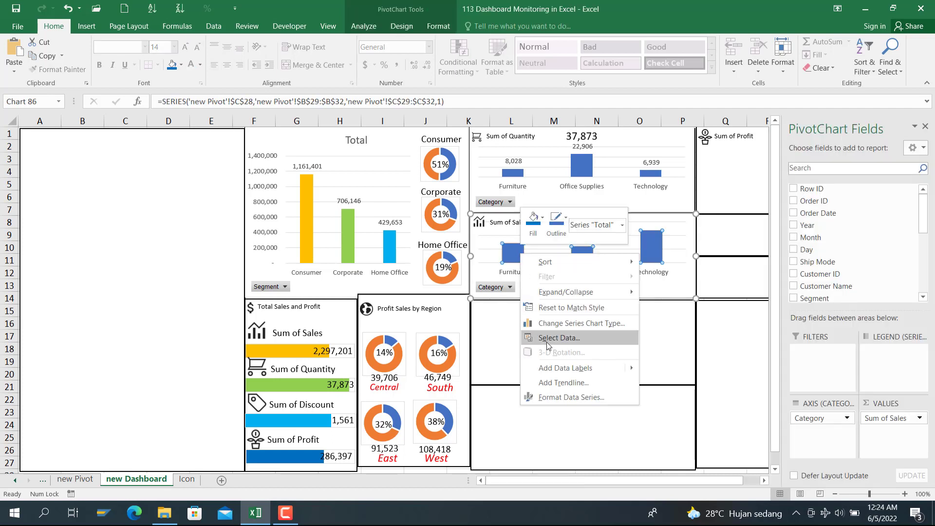
left_click(557, 369)
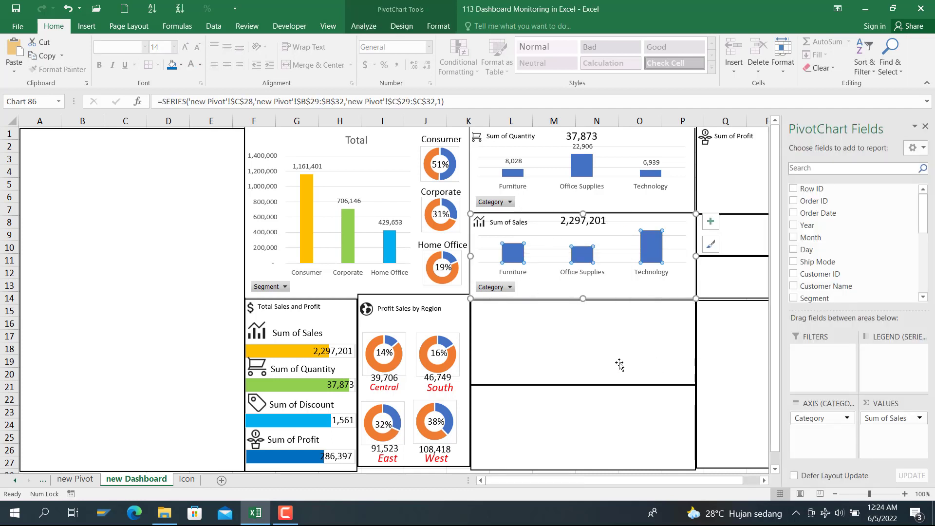
left_click(559, 358)
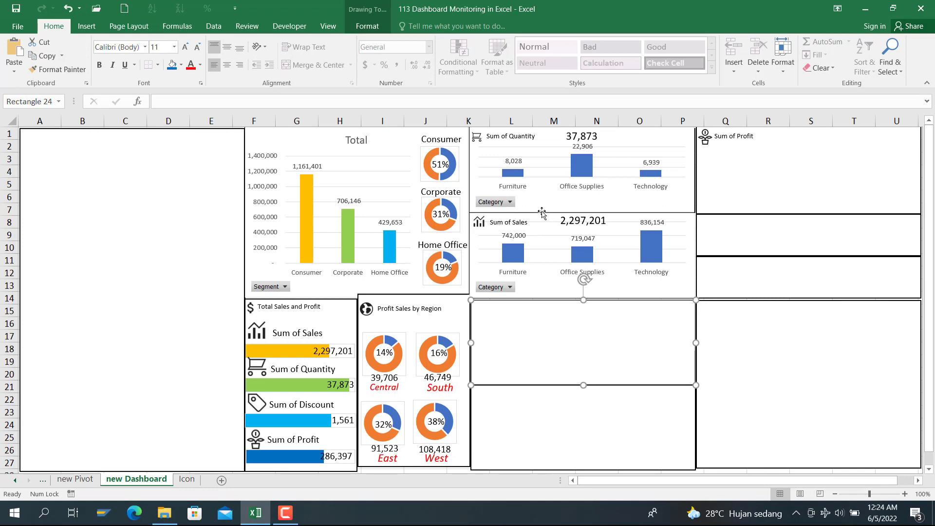
Step: Insert a 2-D clustered column PivotChart from the category profit in B36:C38 of the new Pivot sheet
left_click(80, 480)
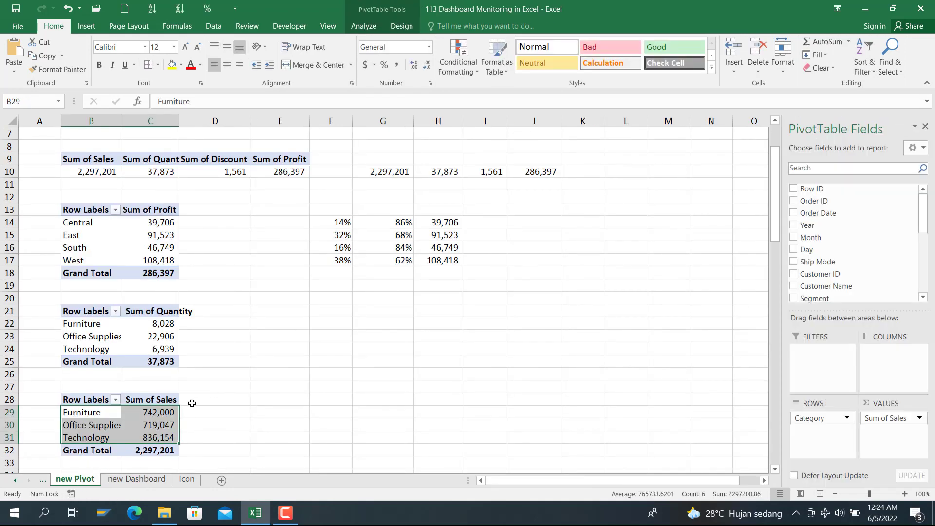
scroll(192, 403, "down", 4)
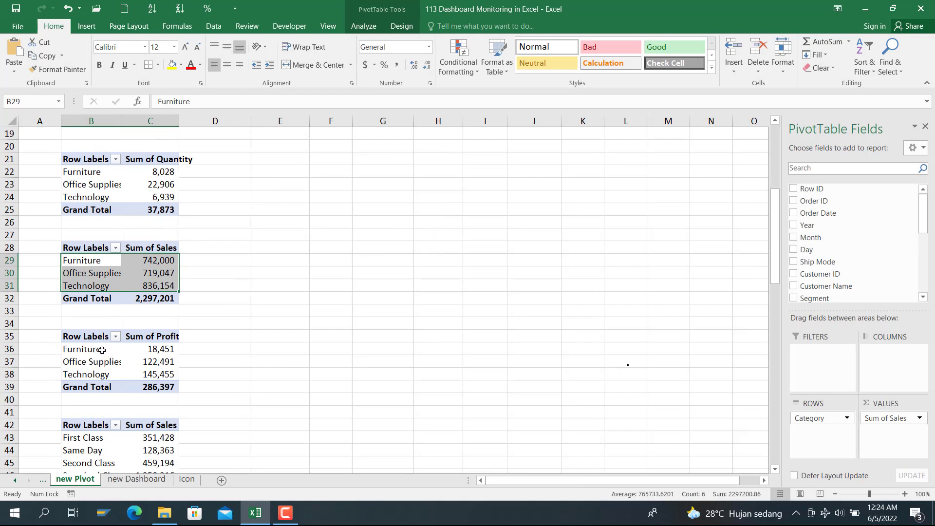
left_click_drag(101, 350, 166, 375)
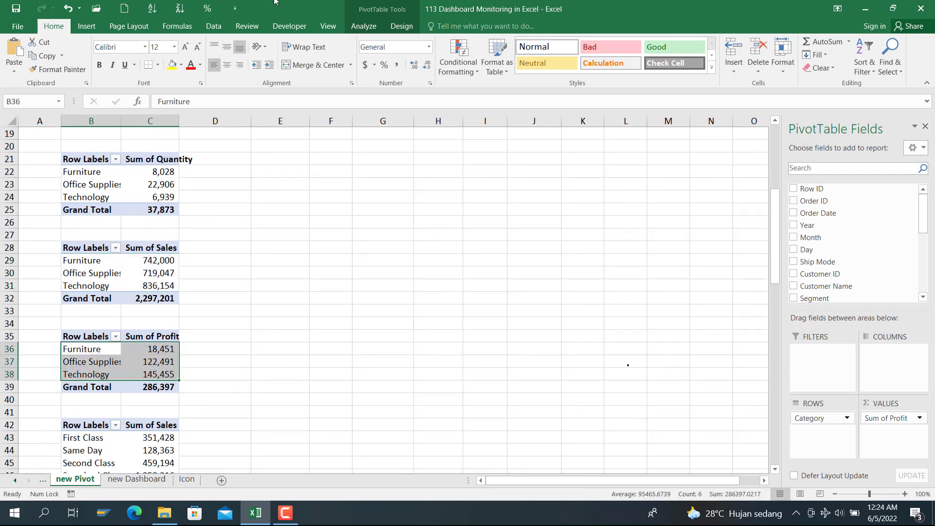
left_click(97, 30)
left_click(439, 42)
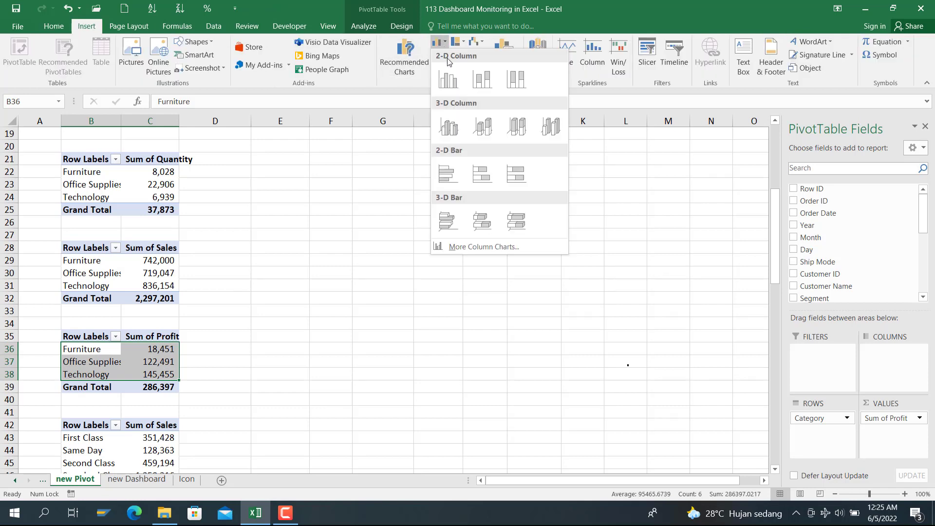
left_click(454, 79)
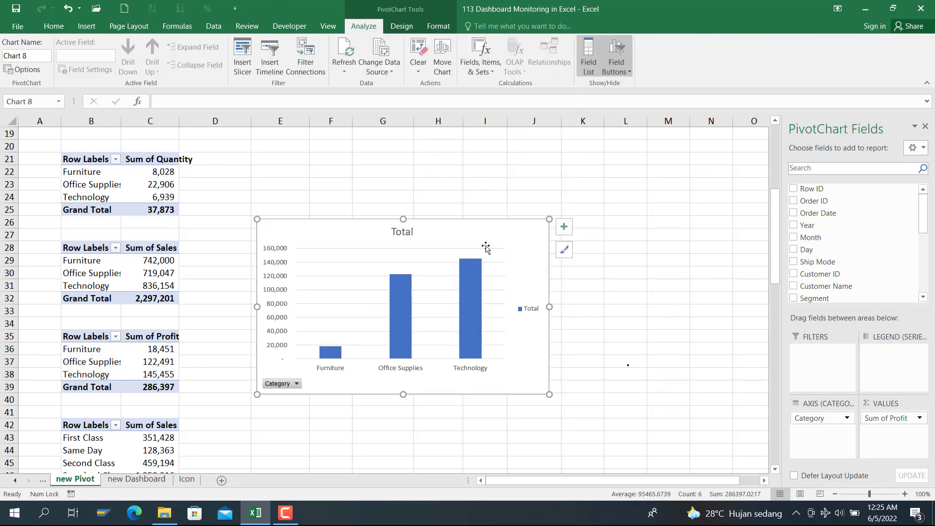
Step: Delete the legend, value axis and title of the category profit chart
left_click(530, 313)
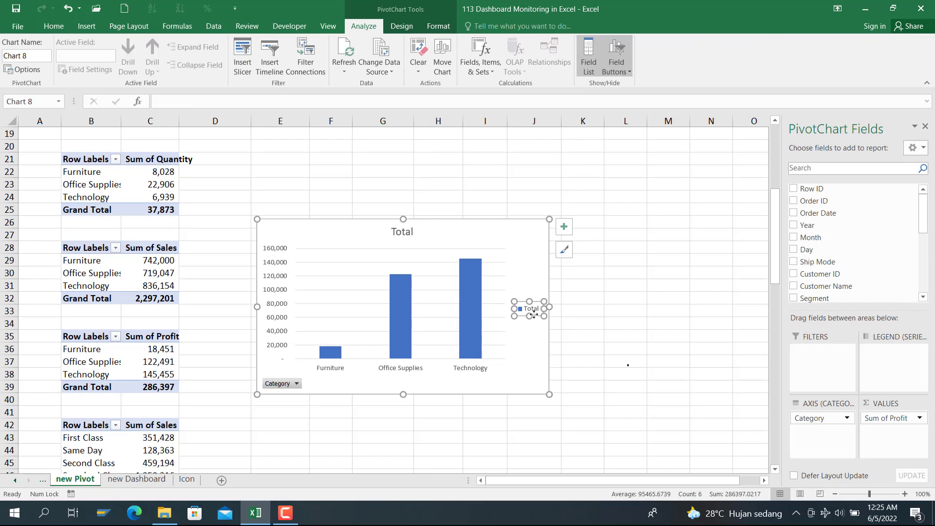
key("Delete")
left_click(276, 344)
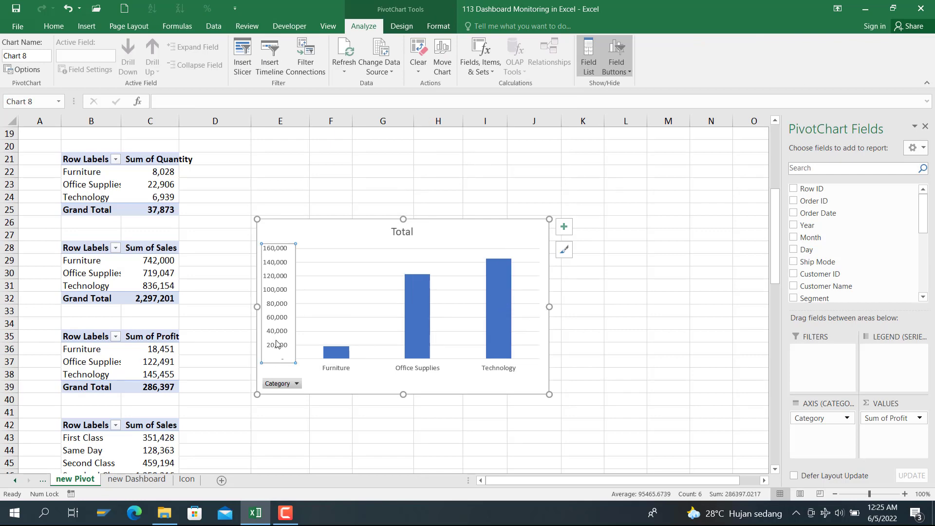
key("Delete")
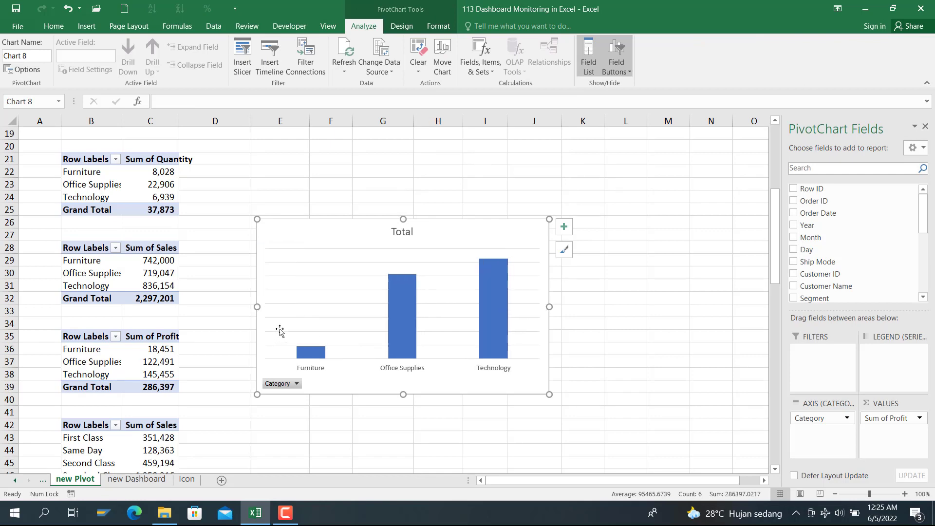
left_click(395, 235)
right_click(388, 233)
left_click(412, 243)
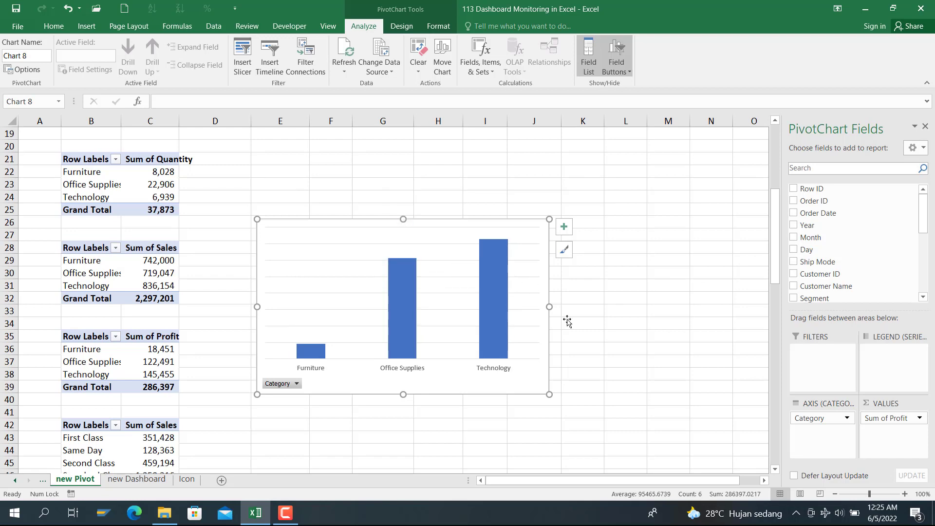
Step: Shrink the category profit chart and move it from the new Pivot sheet to the Sum of Profit panel on new Dashboard
left_click_drag(549, 394, 509, 357)
key("Delete")
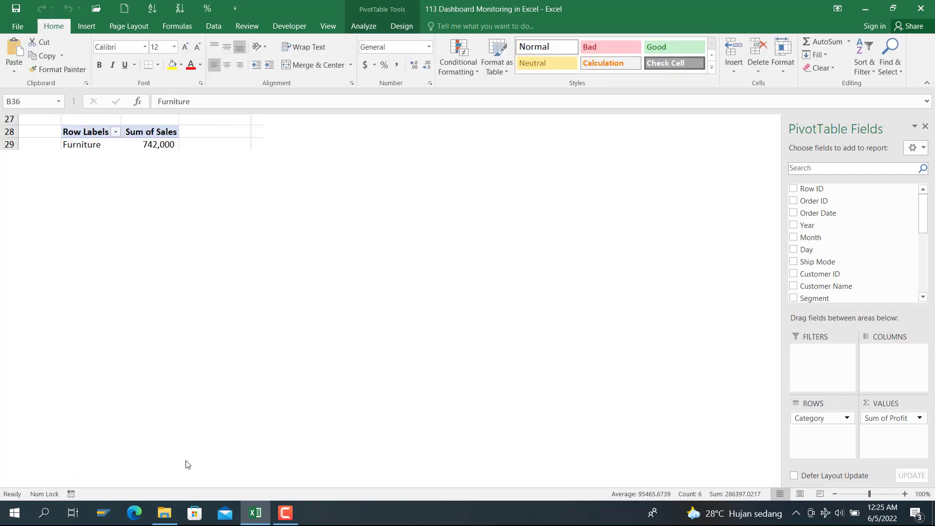
left_click(39, 127)
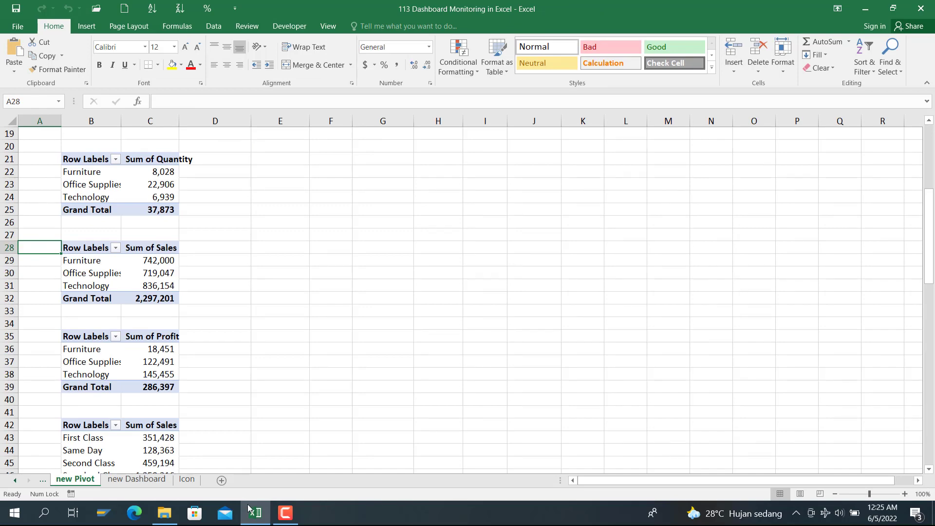
left_click(136, 480)
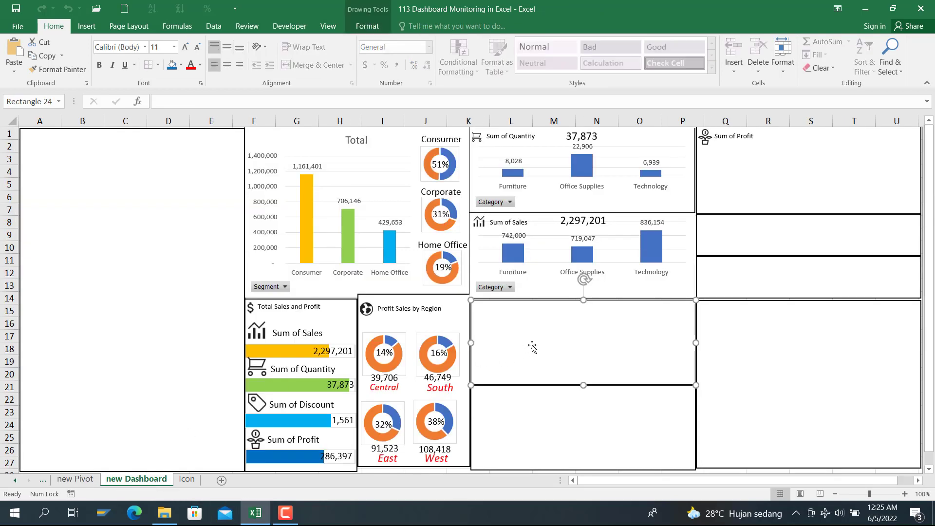
left_click(812, 171)
left_click(813, 171)
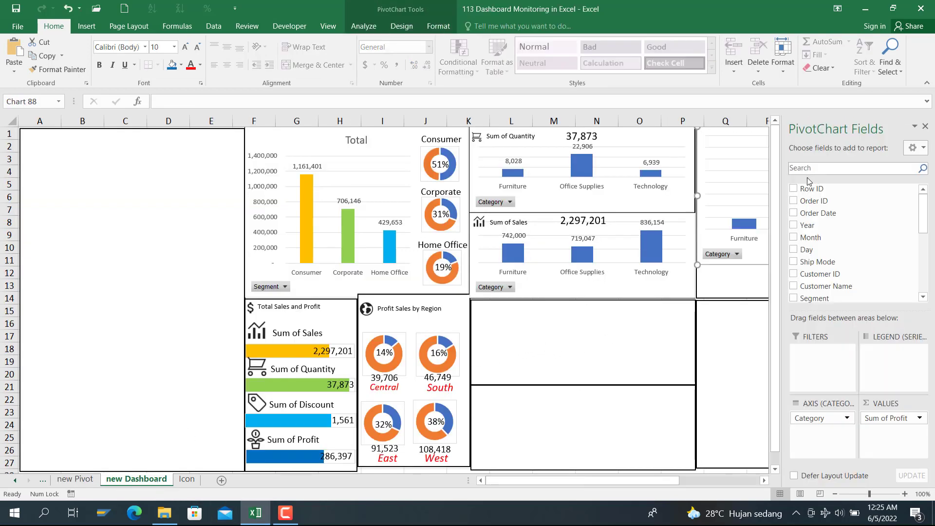
left_click(925, 128)
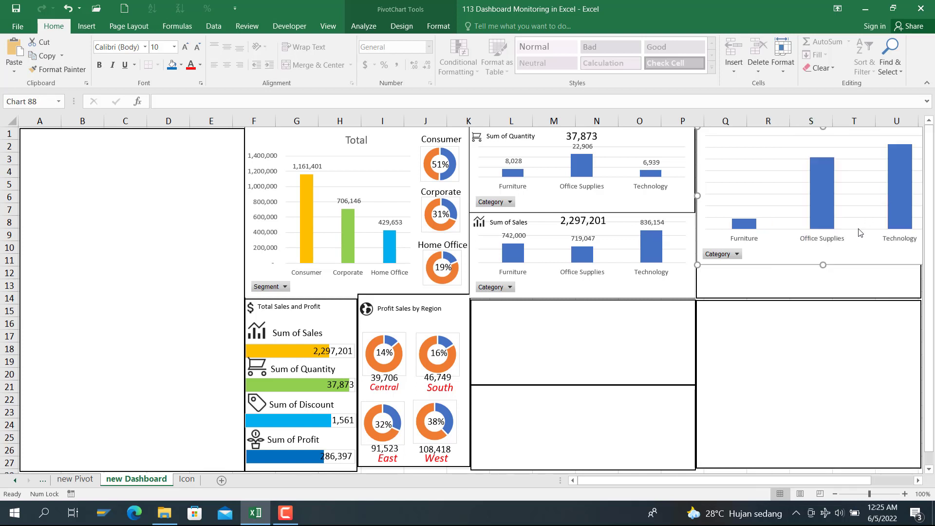
Step: Reduce the moved profit chart to roughly the width and height of the Sum of Profit panel
left_click(918, 480)
left_click(918, 480)
left_click_drag(864, 263, 812, 238)
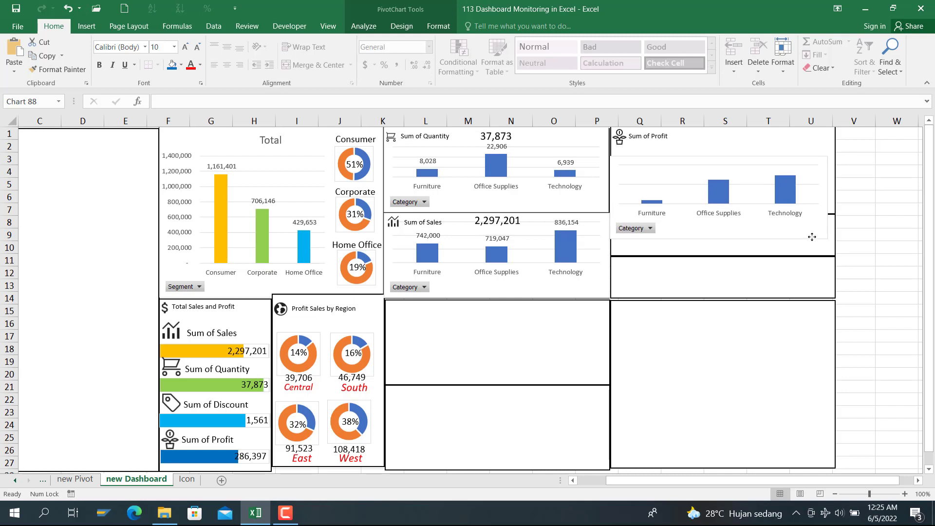
Step: Bring the Sum of Profit icon and title in front of the profit chart
left_click(621, 139)
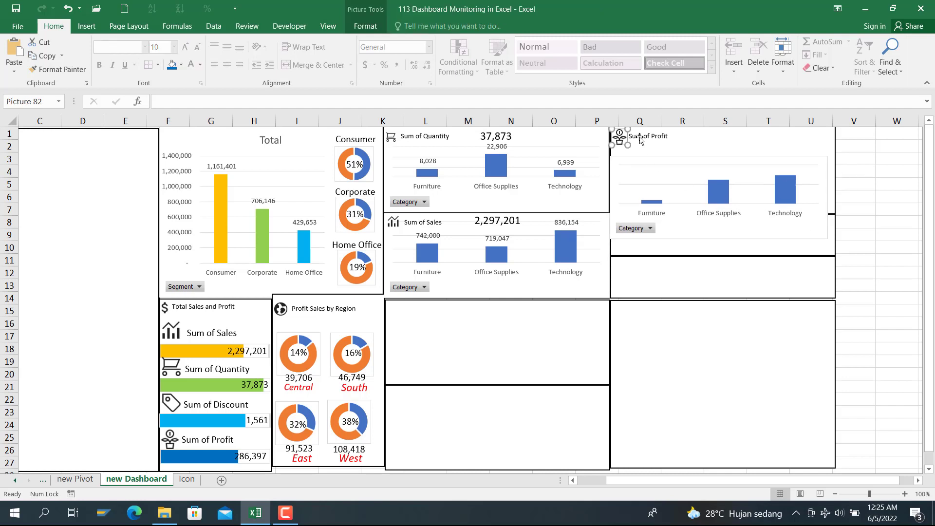
left_click(638, 138, "shift")
right_click(640, 139)
mouse_move(696, 221)
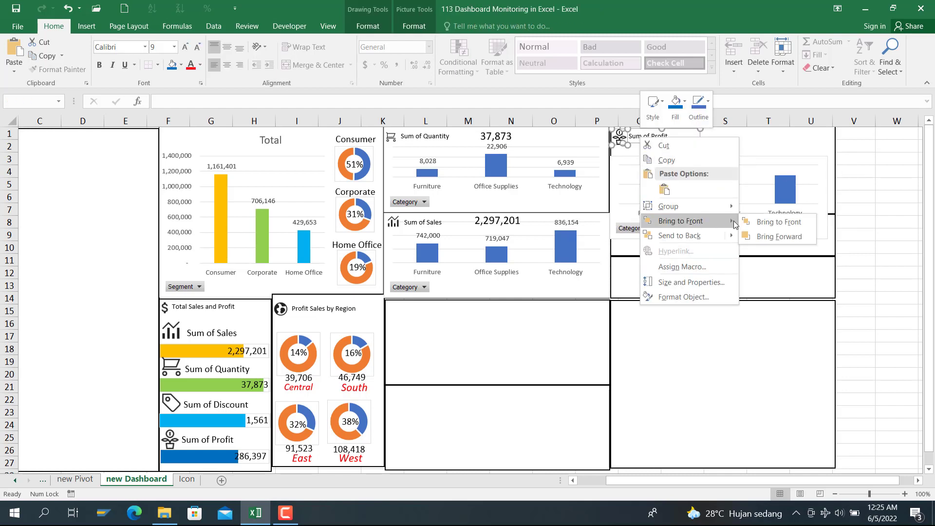
left_click(762, 222)
left_click(728, 276)
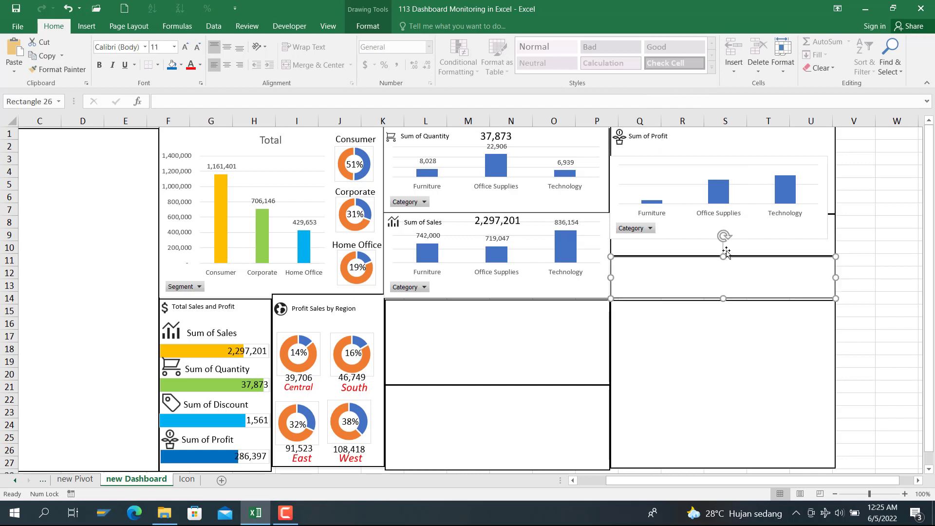
Step: Move the profit chart up and adjust its size to fill the Sum of Profit panel
left_click(737, 233)
left_click_drag(738, 238, 741, 212)
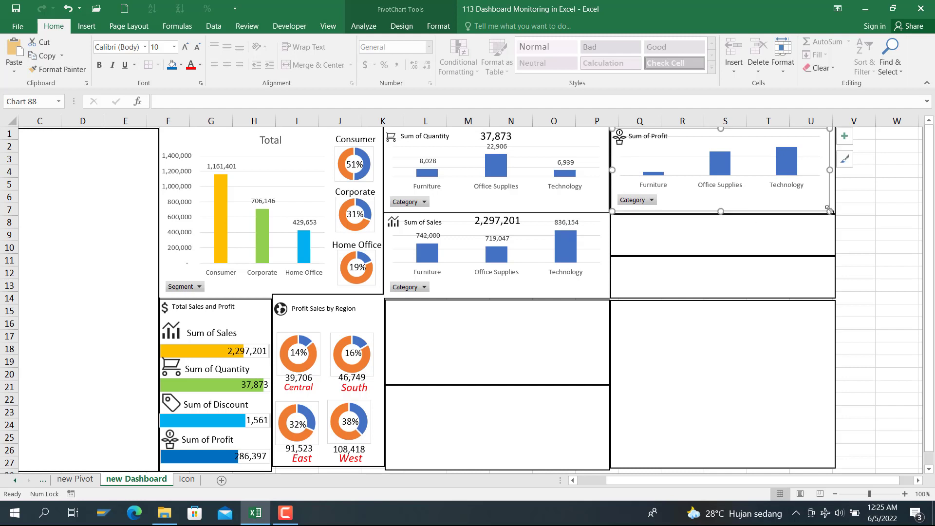
left_click_drag(829, 210, 833, 214)
left_click(909, 220)
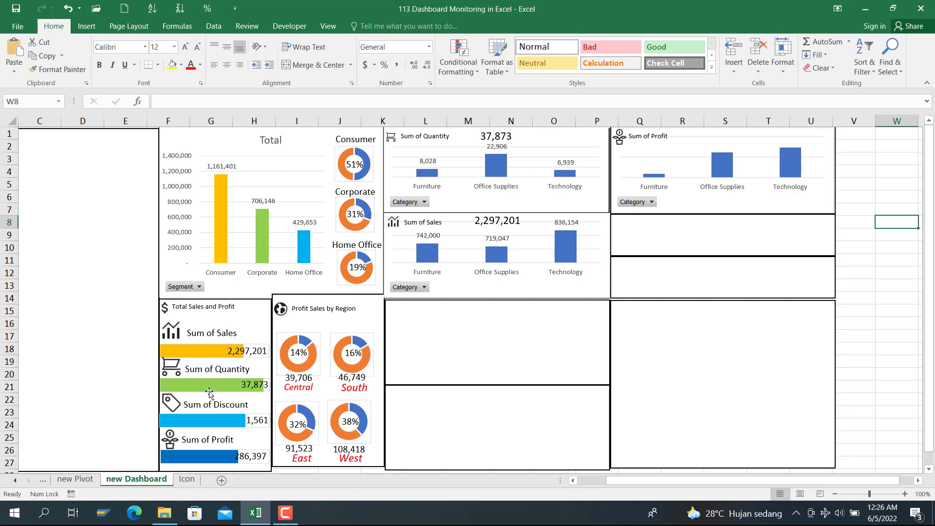
Step: Fill the category columns of the Sum of Quantity chart with standard light green
left_click(431, 175)
left_click(431, 175)
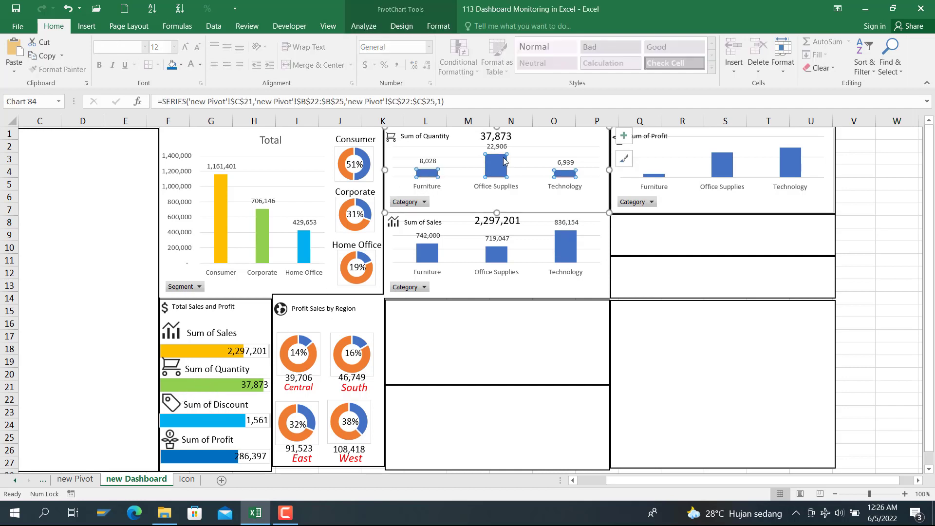
left_click(181, 64)
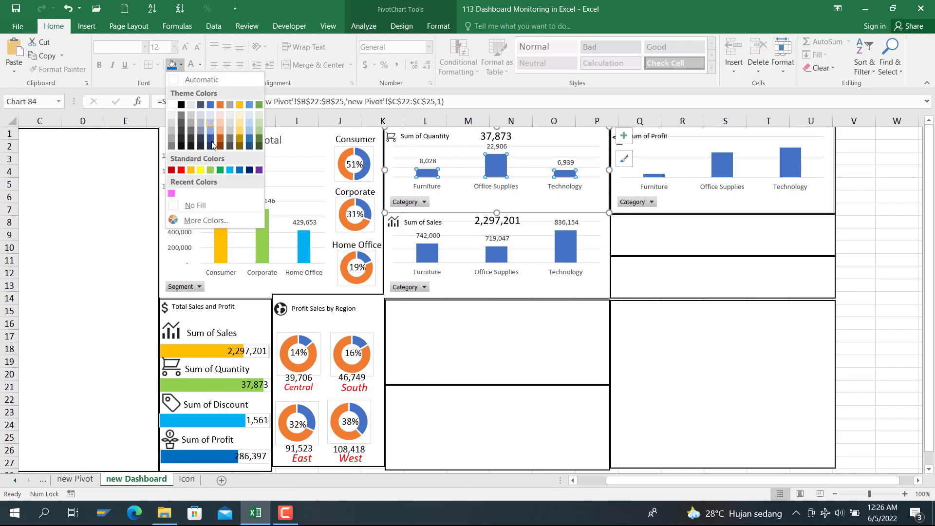
left_click(211, 171)
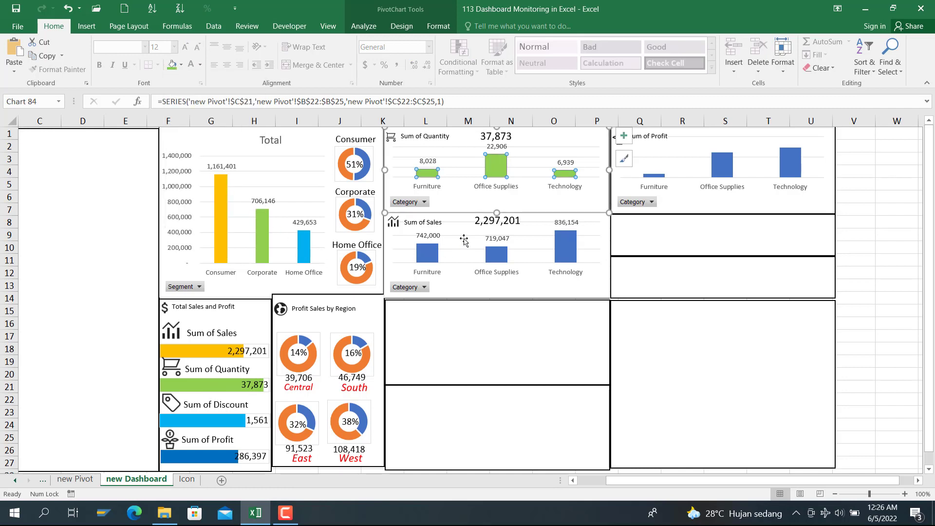
Step: Fill the category columns of the Sum of Sales chart with standard orange
left_click(429, 257)
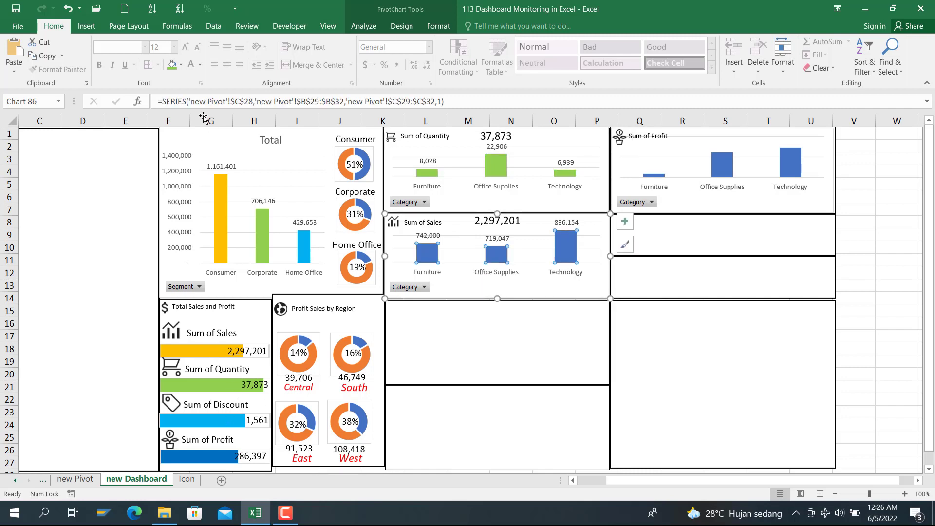
left_click(181, 65)
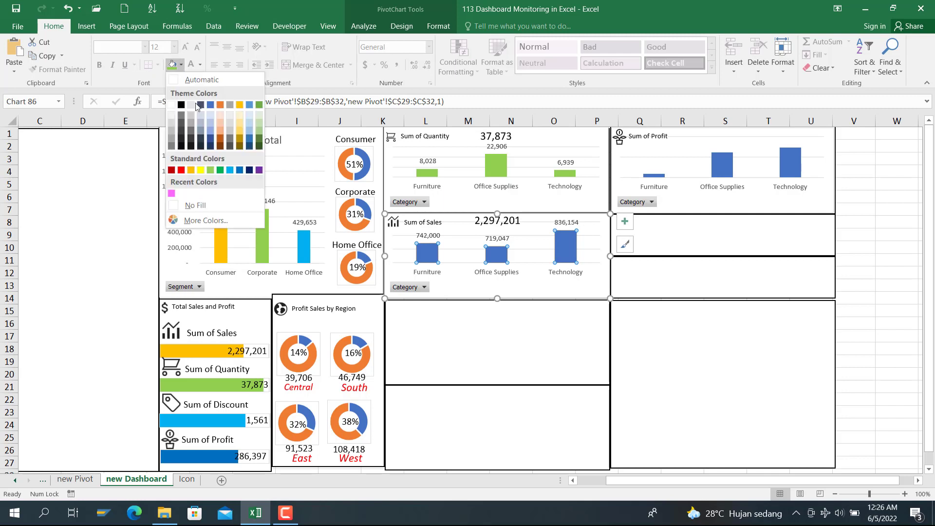
left_click(190, 170)
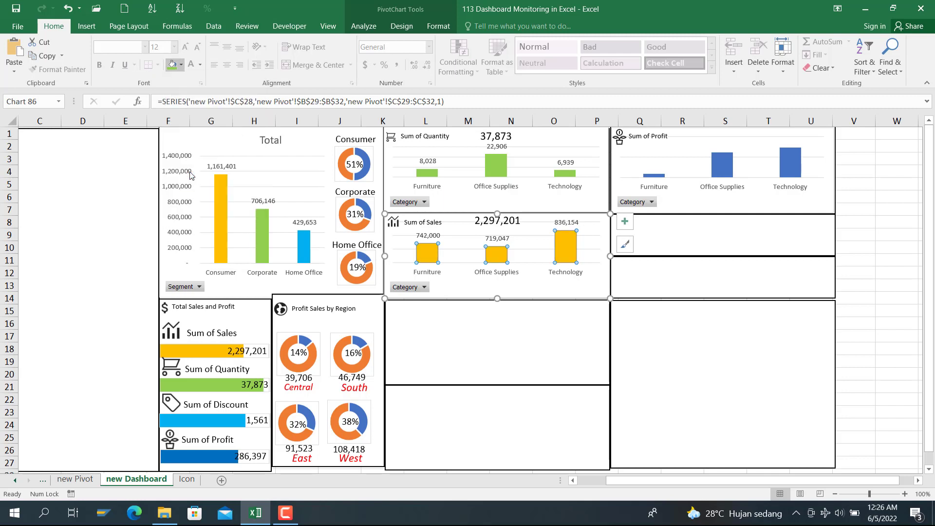
Step: Fill the category profit columns with standard blue and add data labels to them
left_click(729, 170)
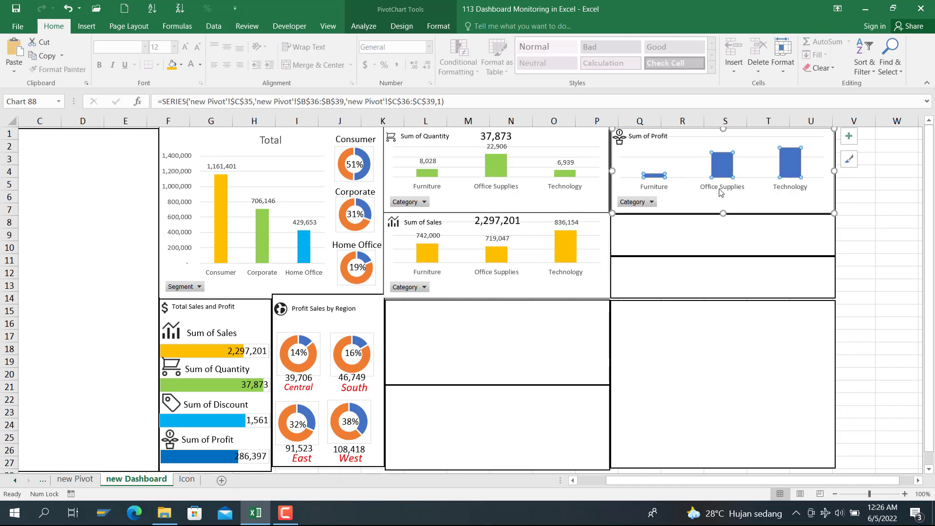
left_click(181, 70)
left_click(240, 170)
right_click(717, 169)
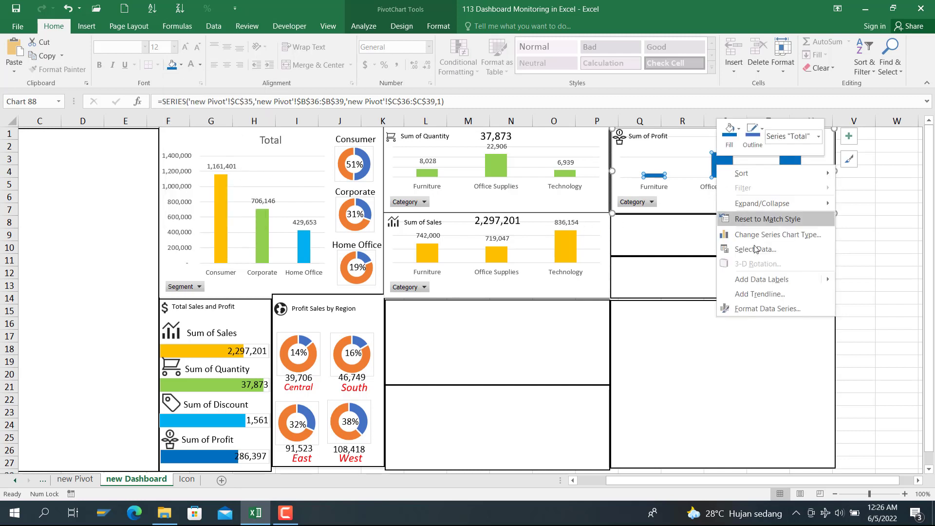
mouse_move(780, 280)
left_click(862, 280)
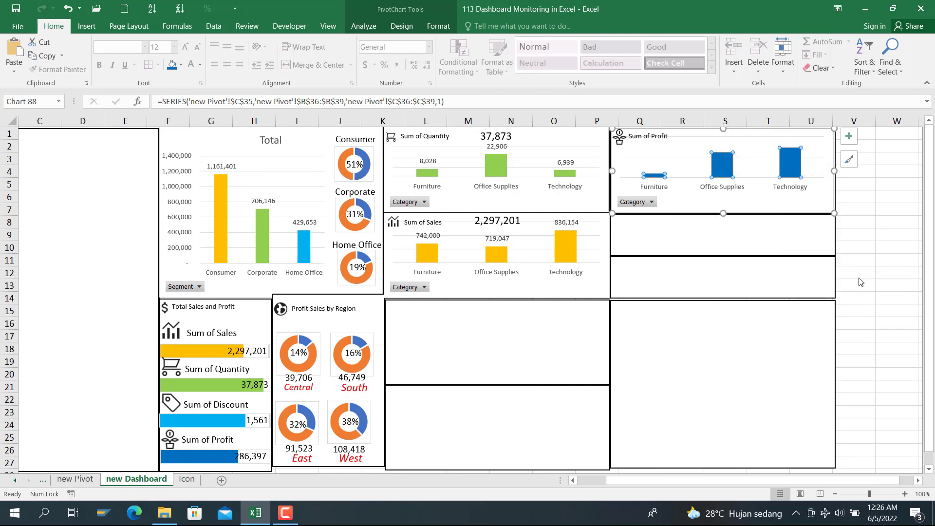
Step: Duplicate the total profit text box from the Total Sales and Profit panel
left_click(482, 227)
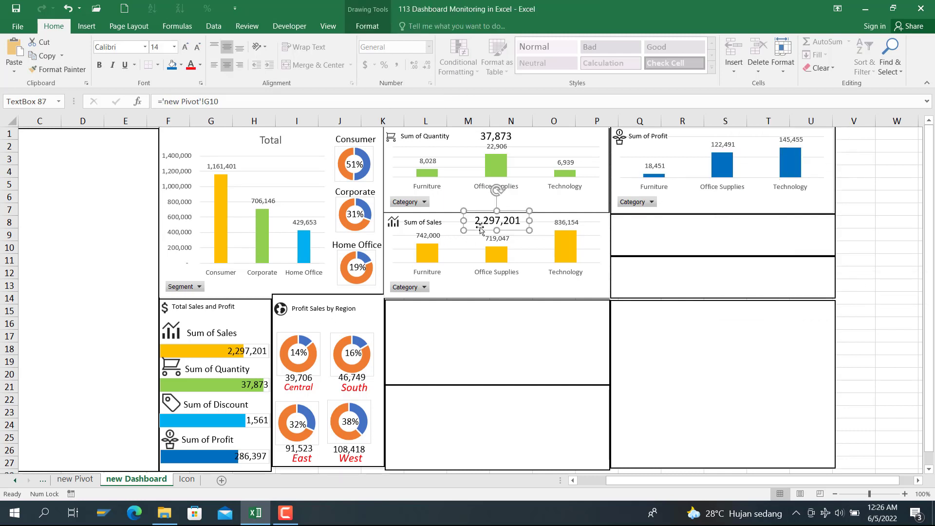
left_click(250, 460)
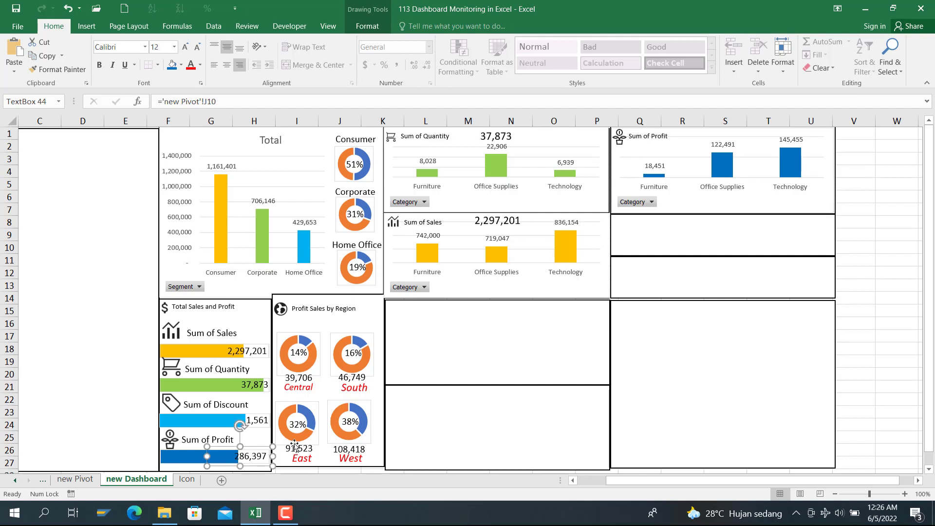
left_click(654, 227)
key("ctrl+v")
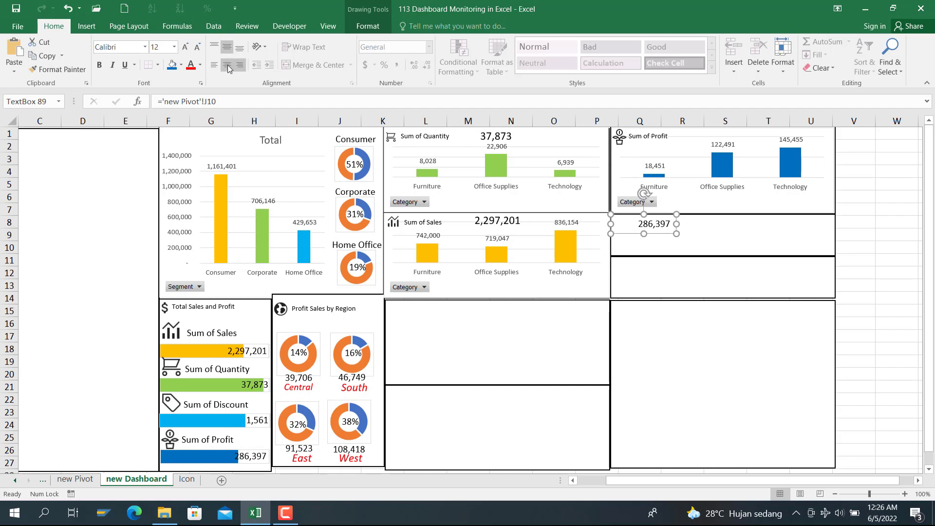
Step: Center the copied total profit text, place it beside the Sum of Profit title and match its font size to the other totals
left_click_drag(665, 231, 739, 142)
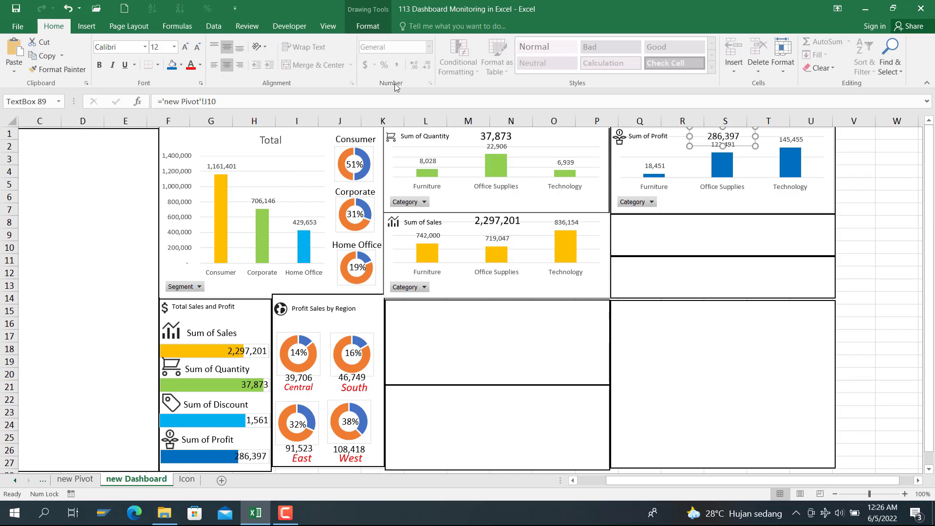
left_click(156, 48)
key("Return")
Step: Lower the upper edge of the profit chart's plot area to clear the total profit text
left_click(752, 198)
left_click(757, 168)
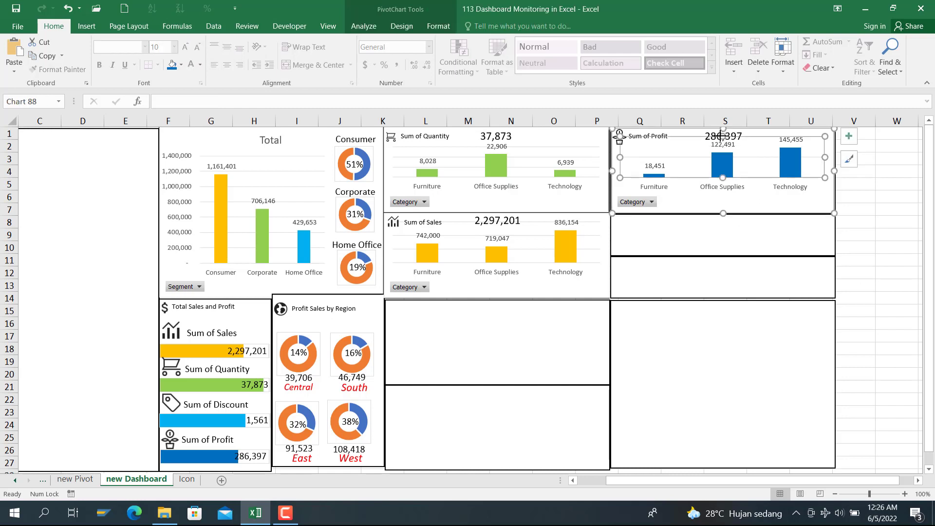
left_click_drag(721, 136, 720, 142)
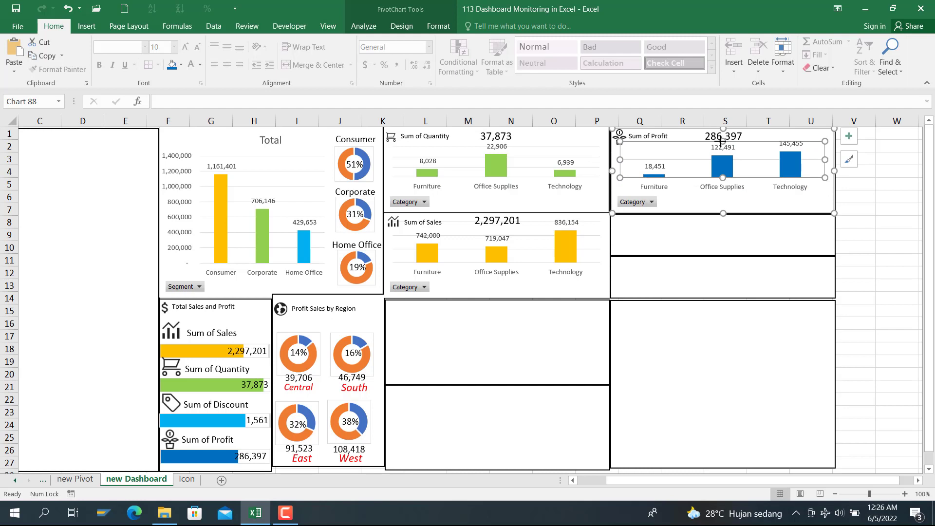
left_click(713, 240)
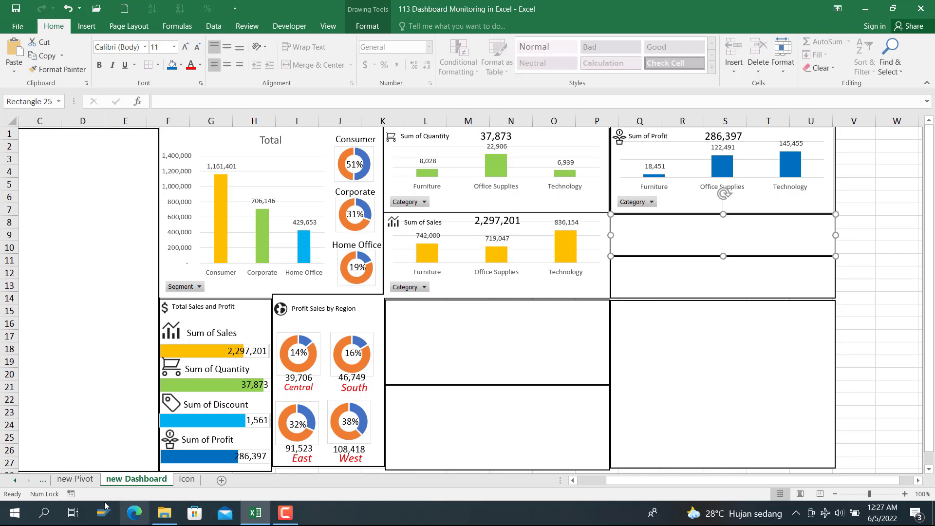
Step: Examine the finished Dashboard sheet as the reference for the remaining panels
left_click(74, 480)
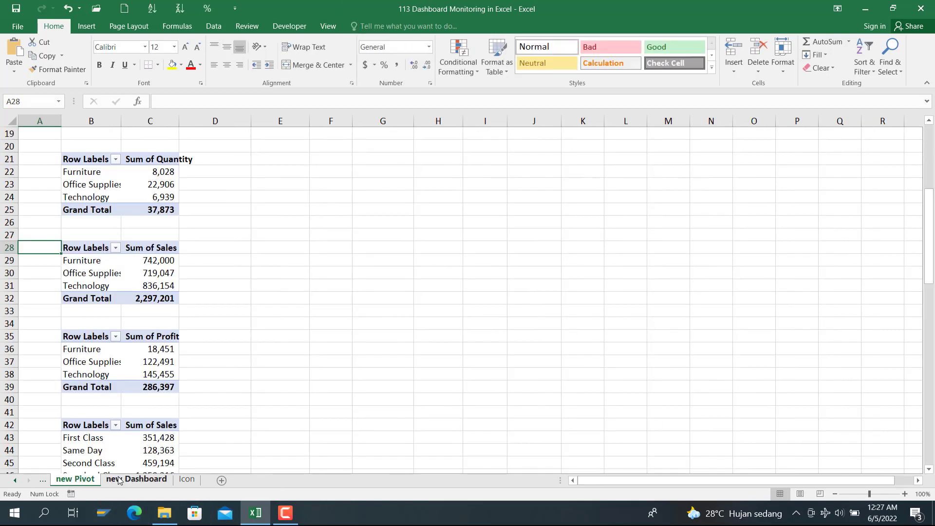
left_click(136, 479)
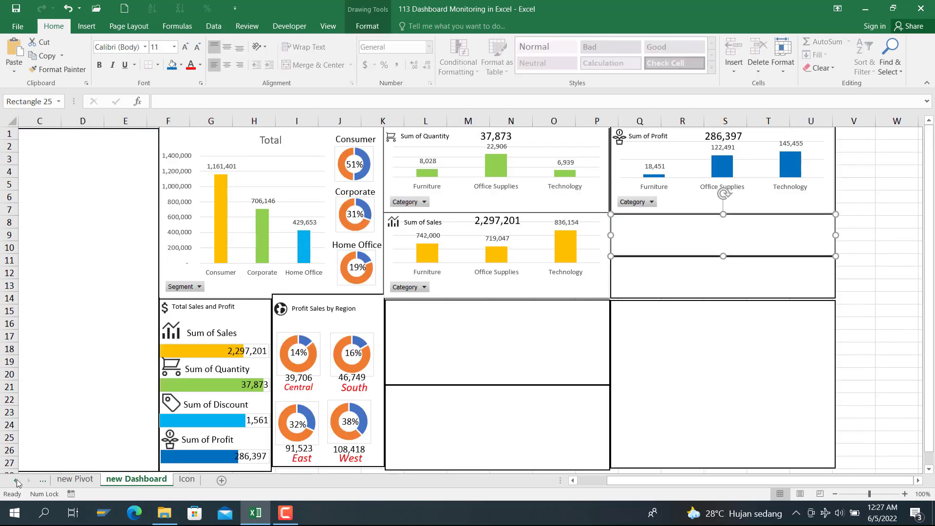
left_click(15, 480)
left_click(15, 480)
scroll(87, 467, "down", 1)
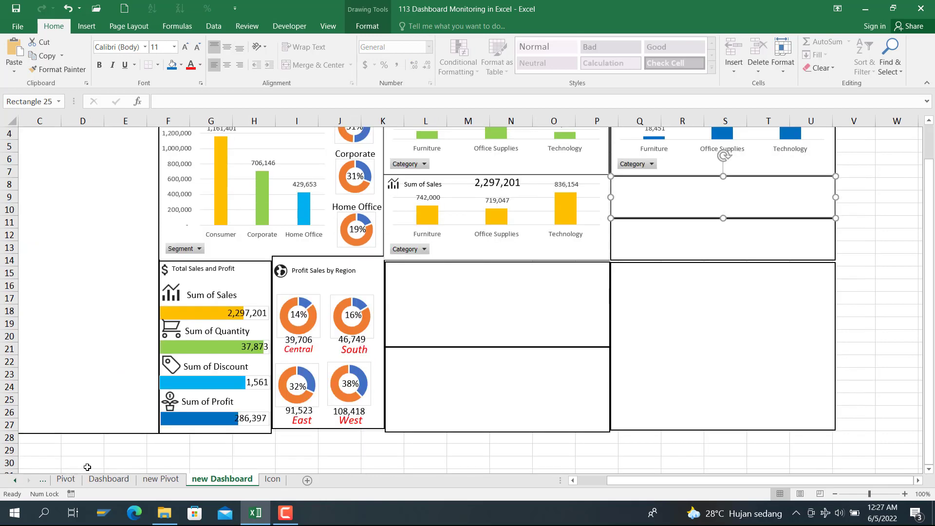
left_click(108, 479)
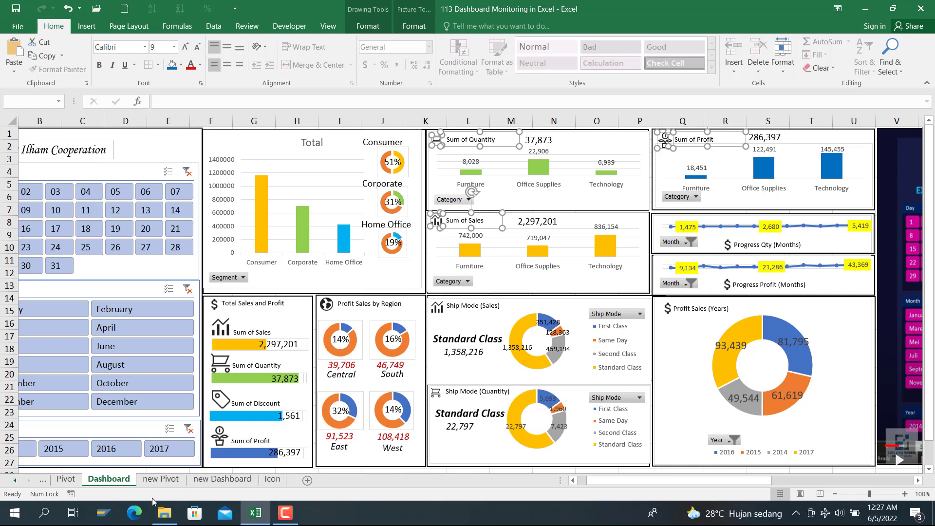
Step: Insert a doughnut PivotChart from the ship mode sales in B43:C46 of the new Pivot sheet
left_click(161, 479)
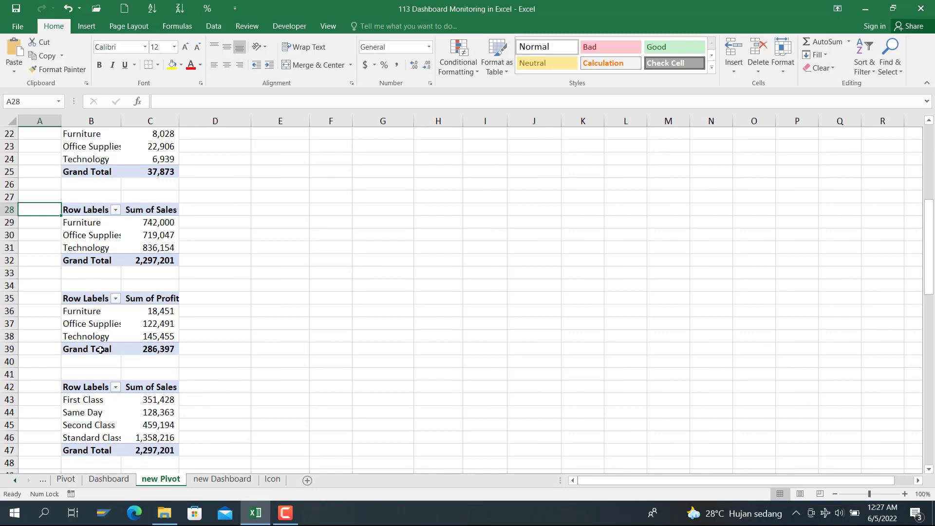
scroll(107, 383, "down", 2)
left_click_drag(103, 327, 150, 363)
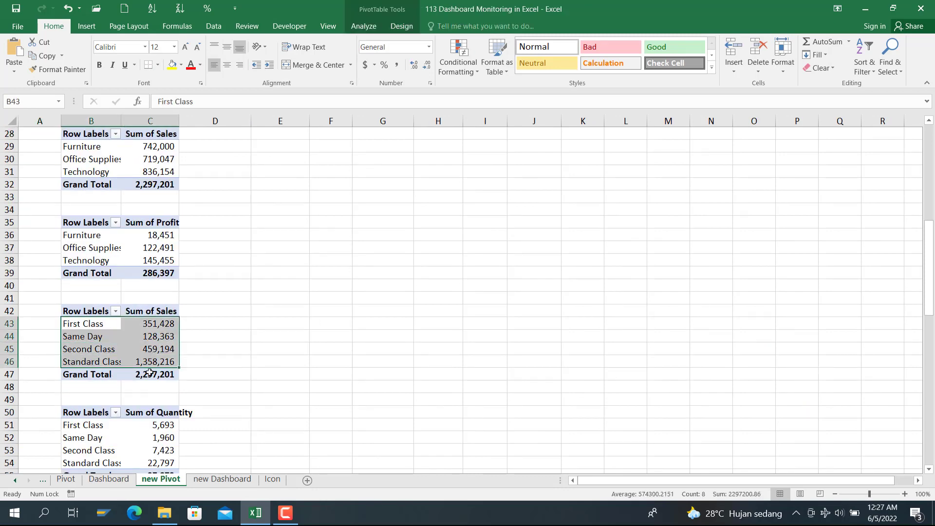
left_click(80, 28)
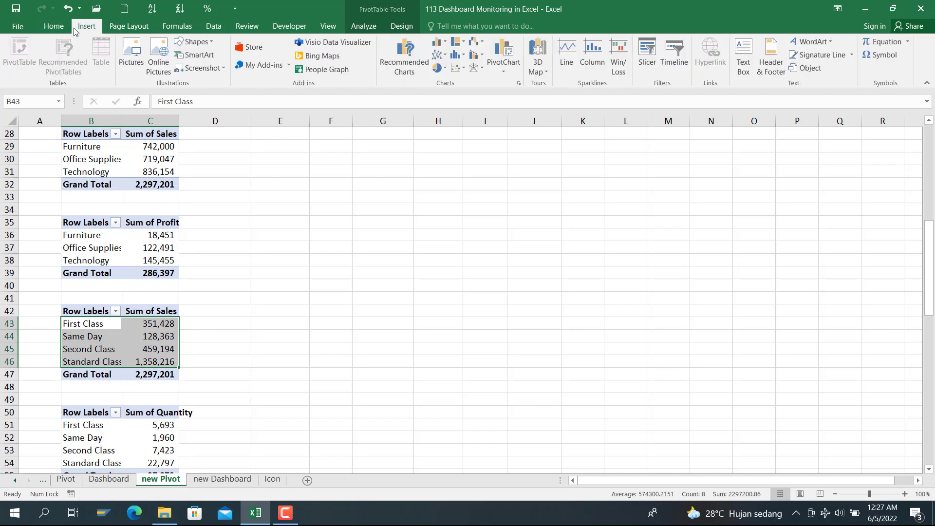
left_click(443, 70)
left_click(448, 199)
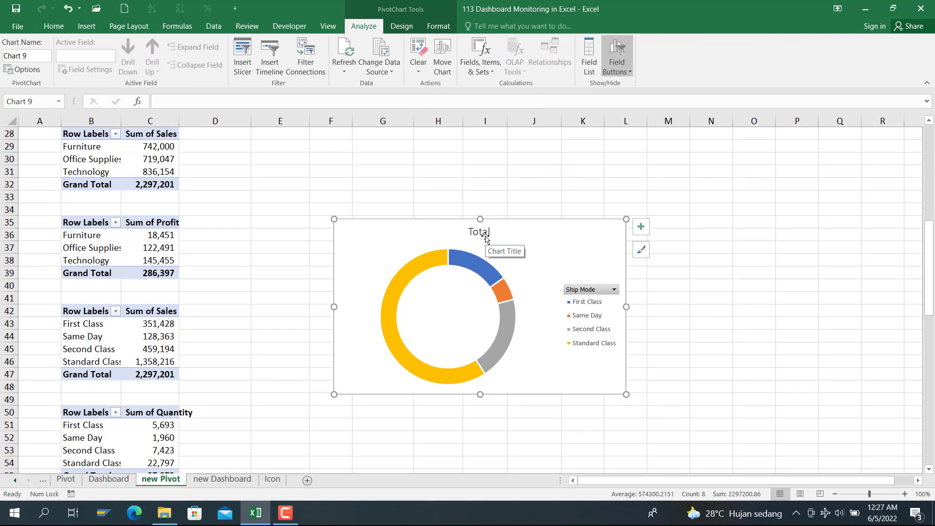
Step: Delete the "Total" title from the ship mode doughnut chart on the new Pivot sheet
left_click(485, 236)
right_click(485, 238)
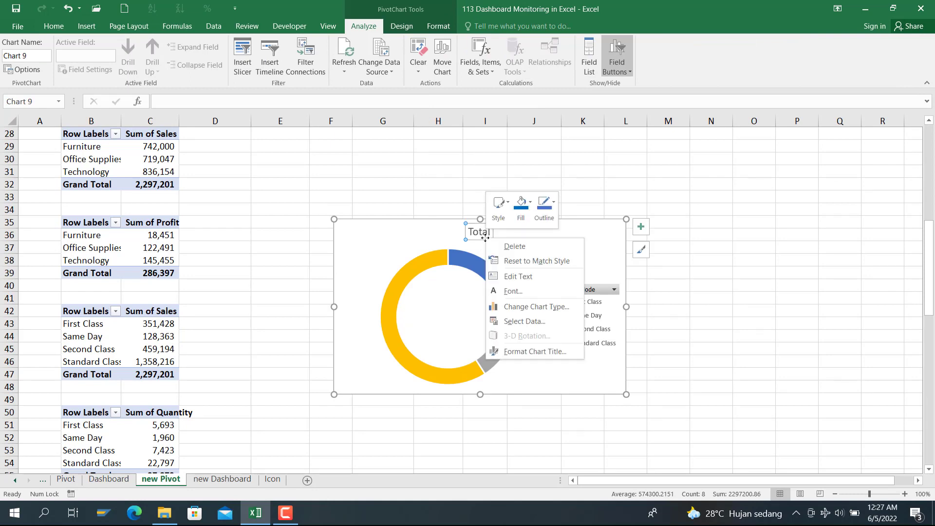
left_click(509, 245)
left_click(548, 195)
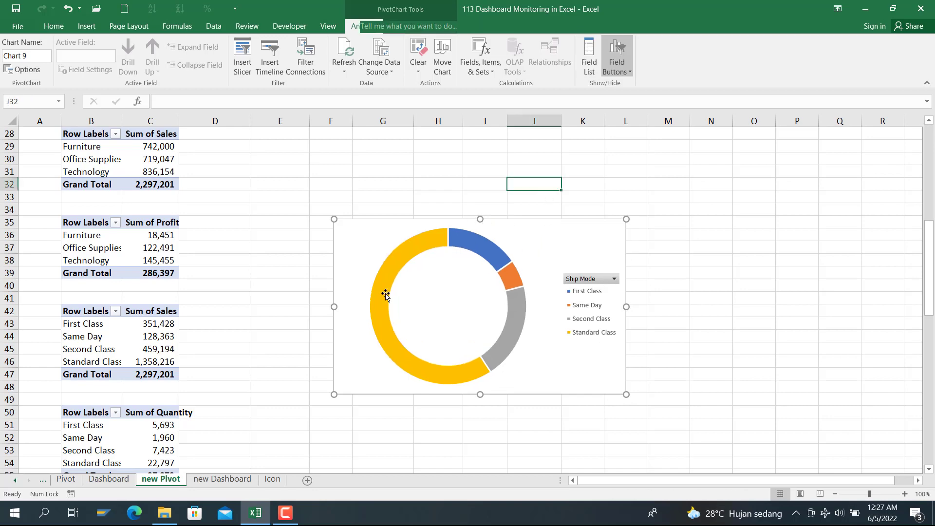
Step: Check the Ship Mode (Sales) panel on the Dashboard sheet and shrink the new doughnut chart to a similar size
left_click(108, 479)
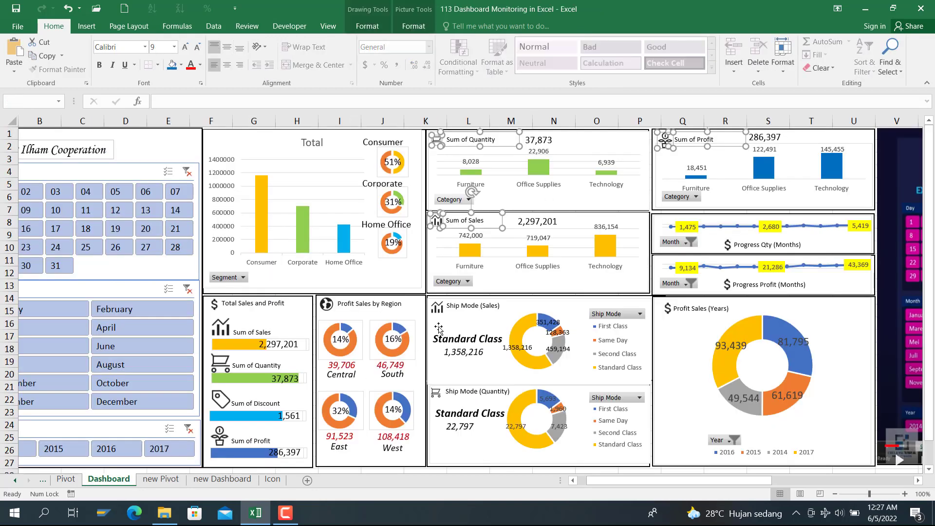
left_click(222, 479)
left_click(167, 479)
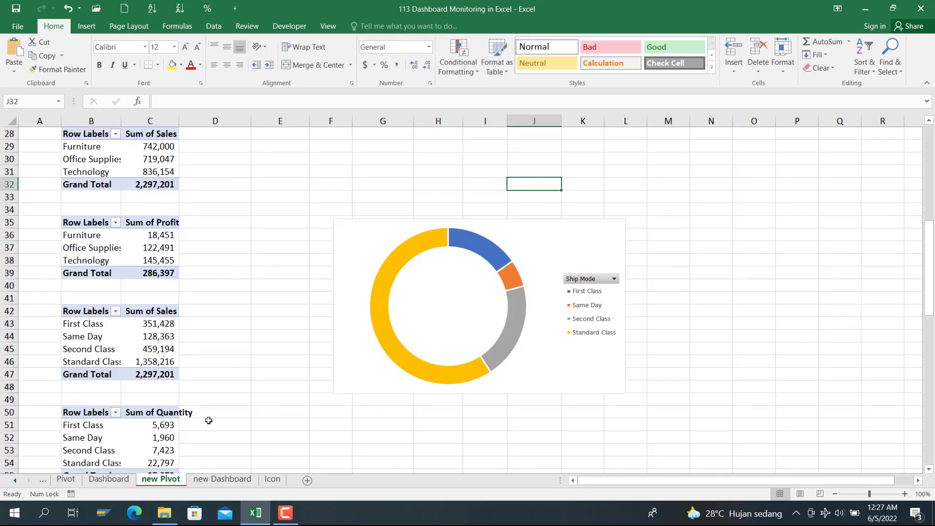
left_click(619, 391)
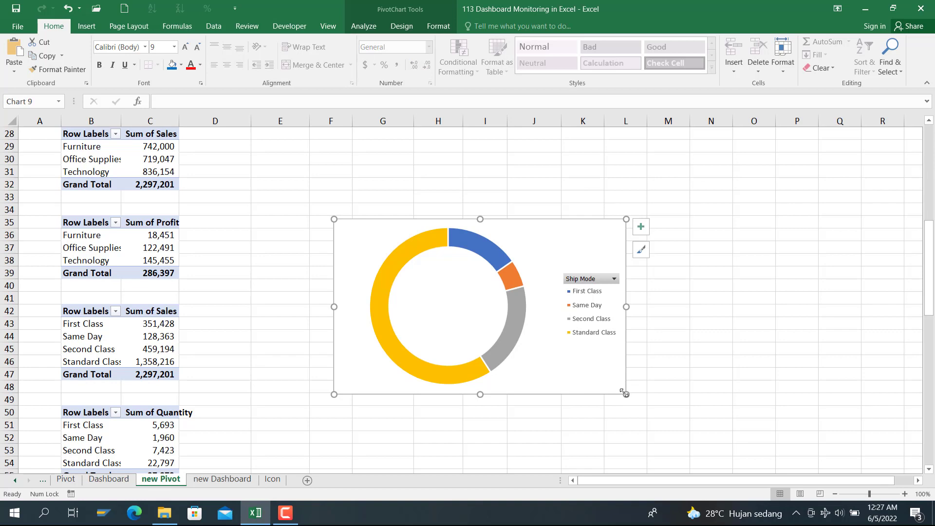
left_click_drag(624, 392, 529, 333)
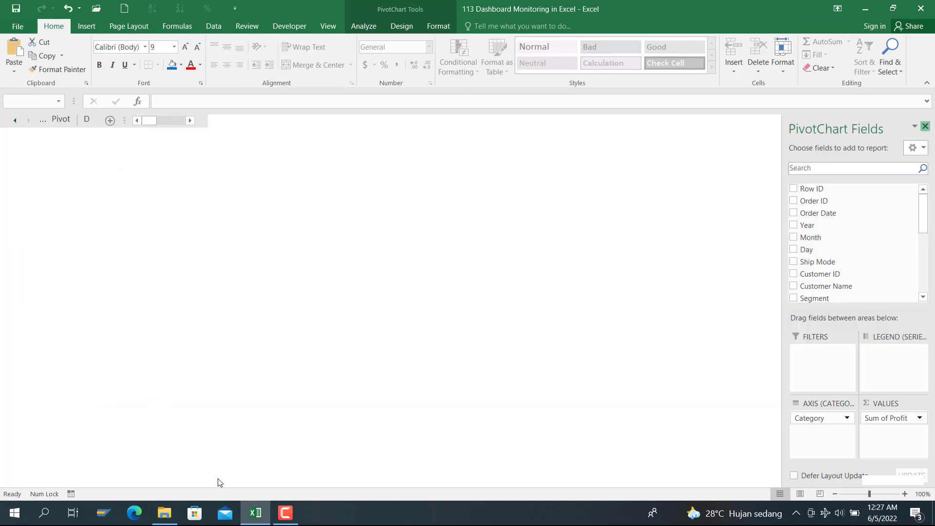
Step: Move the doughnut chart to the empty panel below Sum of Sales on the new Dashboard sheet and resize it to fill the panel
key("alt+Tab")
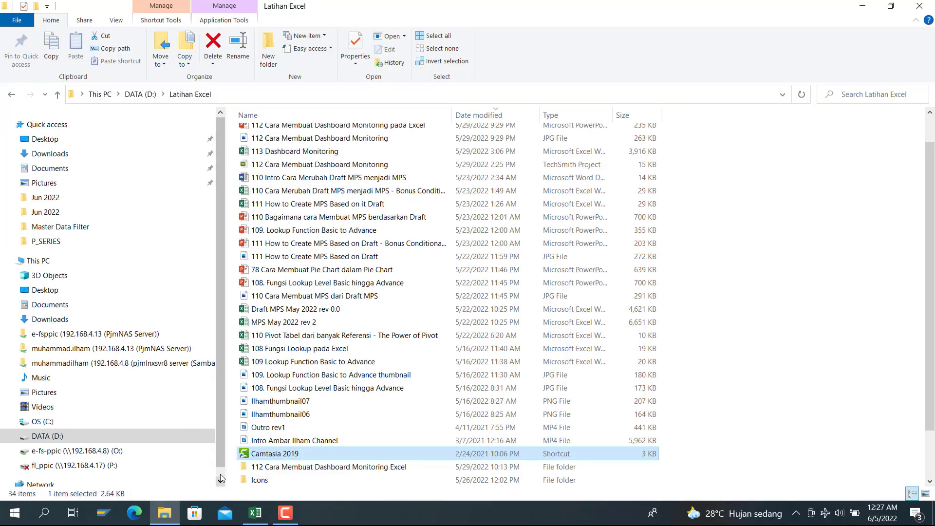
key("alt+Tab")
key("ctrl+x")
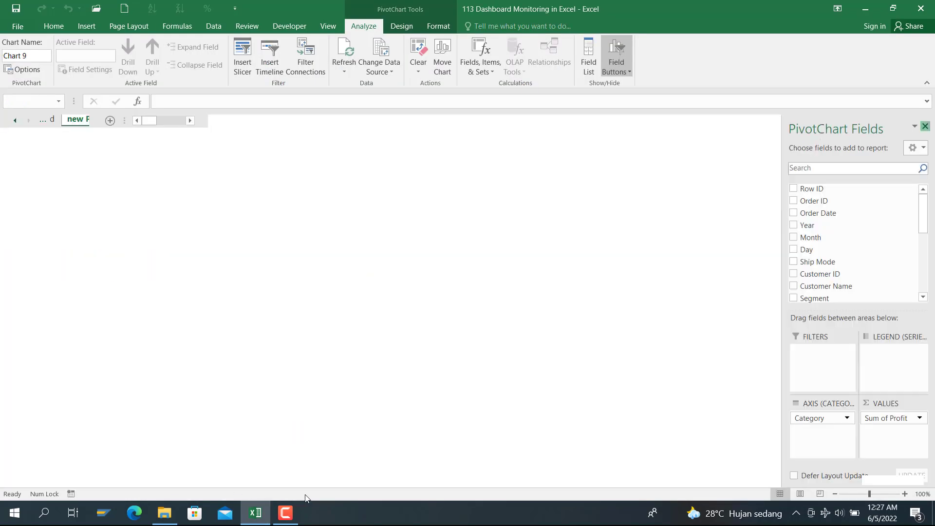
key("alt+Tab")
key("alt+Tab")
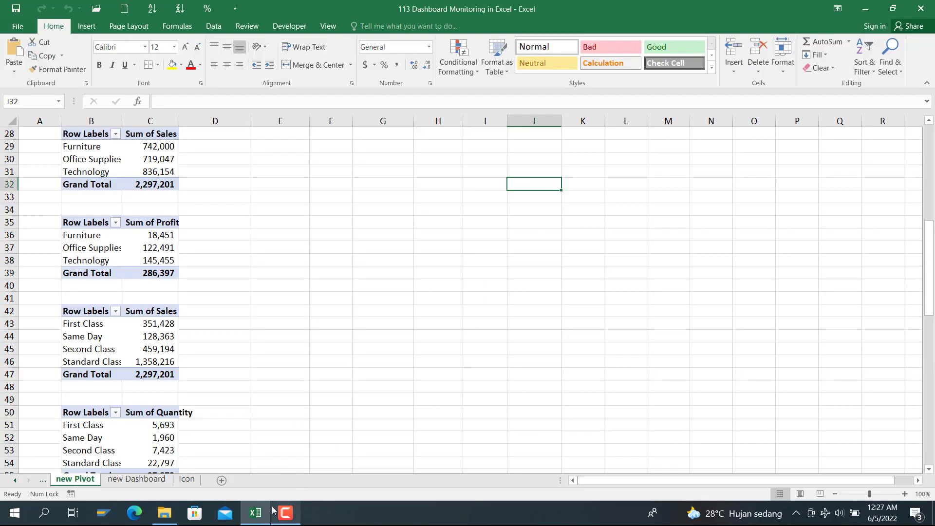
left_click(137, 479)
left_click(455, 300)
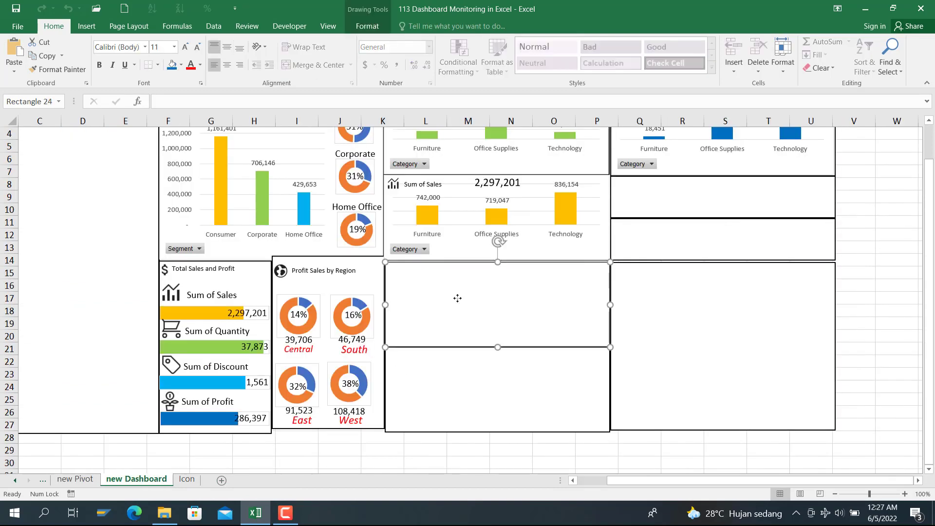
key("ctrl+v")
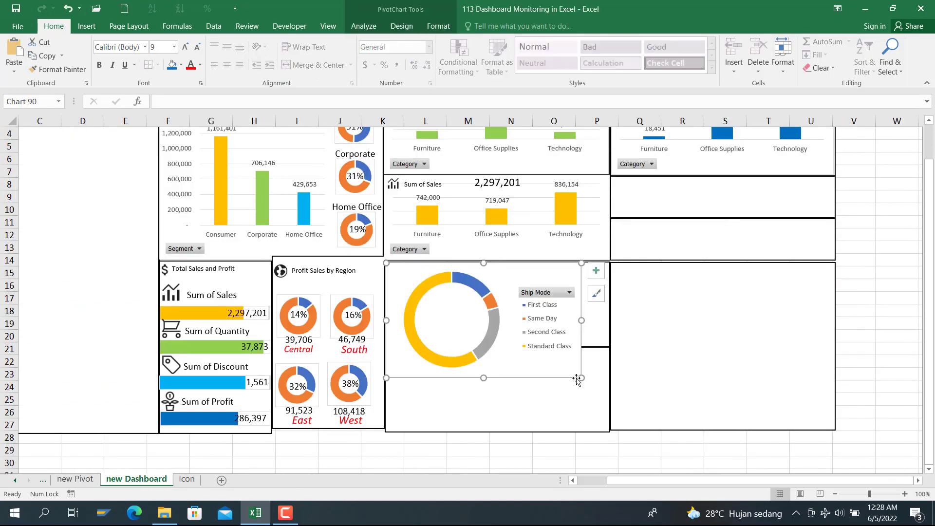
left_click_drag(580, 378, 612, 346)
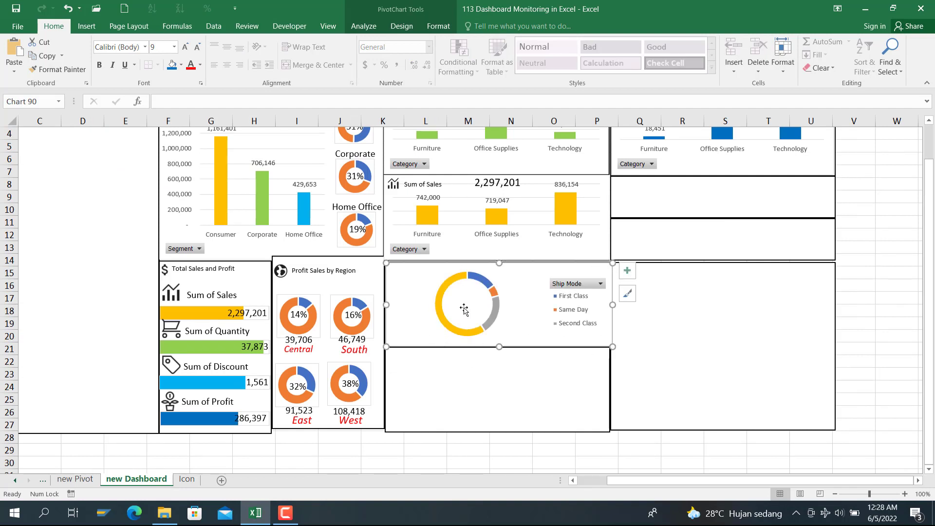
Step: Move the plot area of the ship mode doughnut chart right beside the legend
left_click(485, 307)
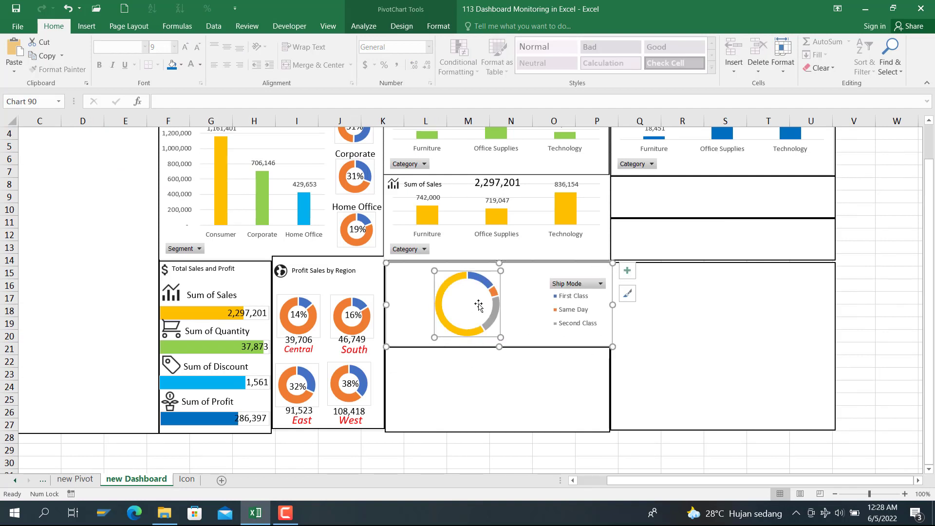
double_click(481, 305)
left_click(495, 282)
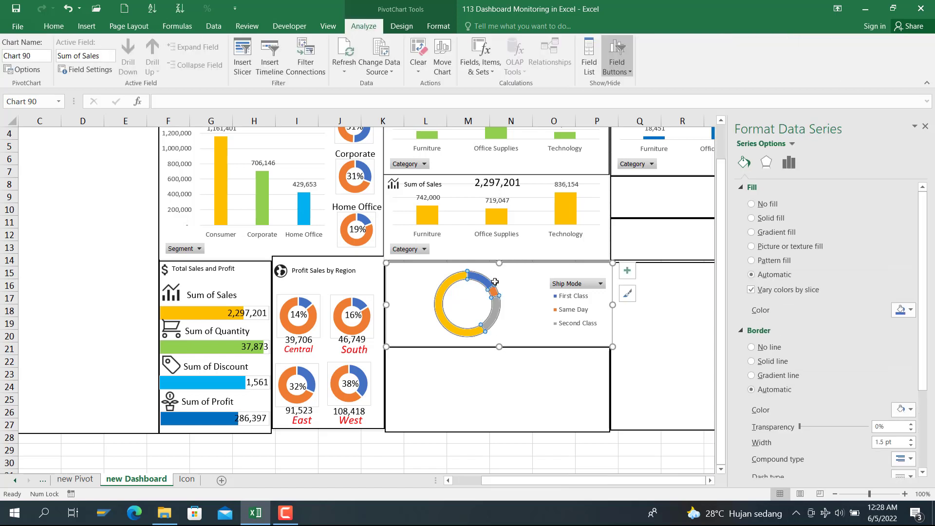
left_click(489, 283)
left_click(499, 277)
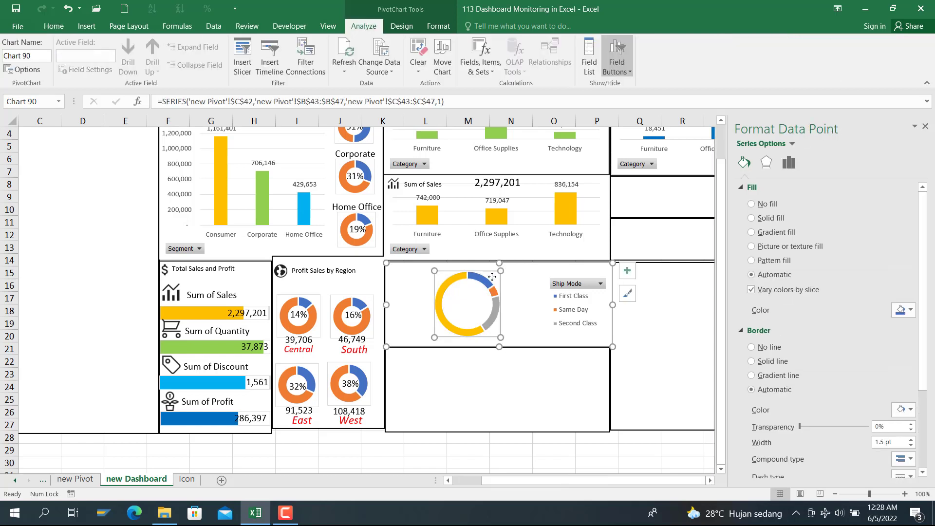
left_click_drag(506, 277, 538, 277)
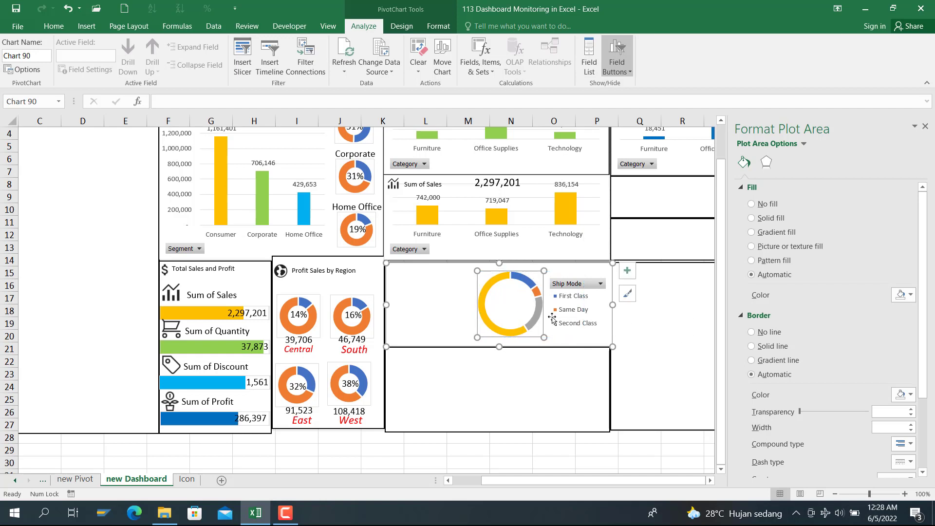
Step: Set the doughnut hole size of the ship mode chart to 50%
right_click(538, 317)
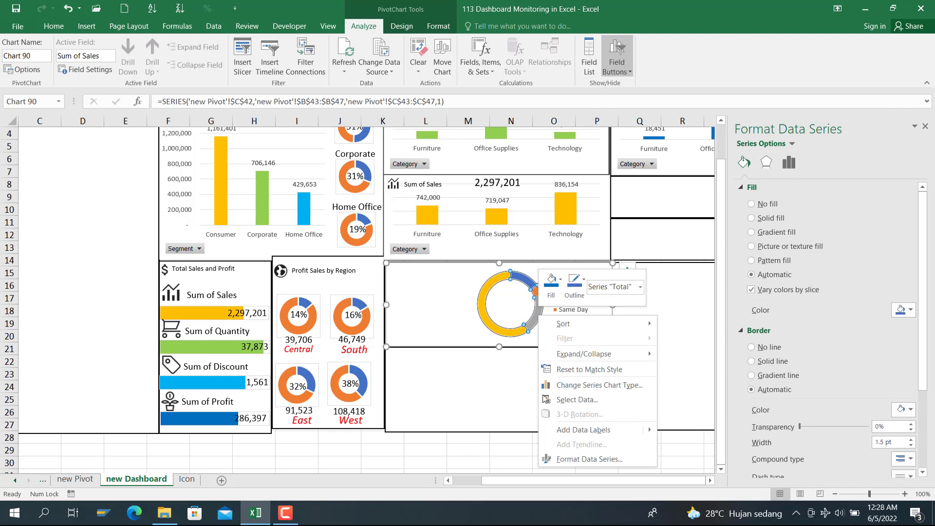
left_click(568, 457)
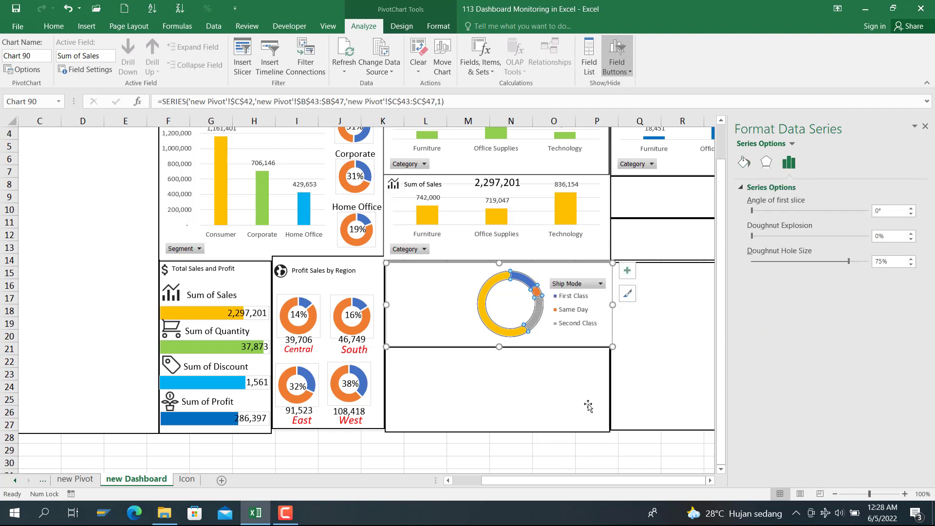
left_click(876, 261)
key("Return")
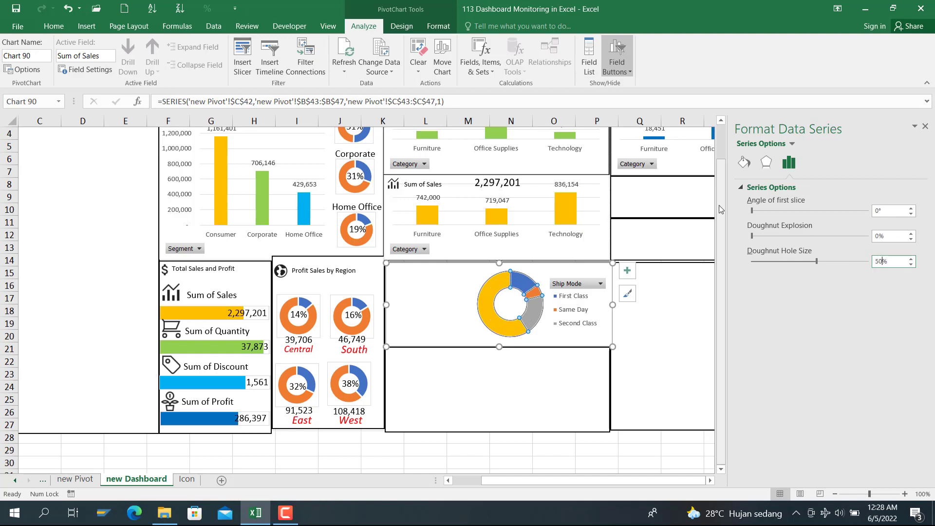
Step: Enlarge the ship mode legend to fit the Standard Class entry and shift it slightly upward
left_click(579, 312)
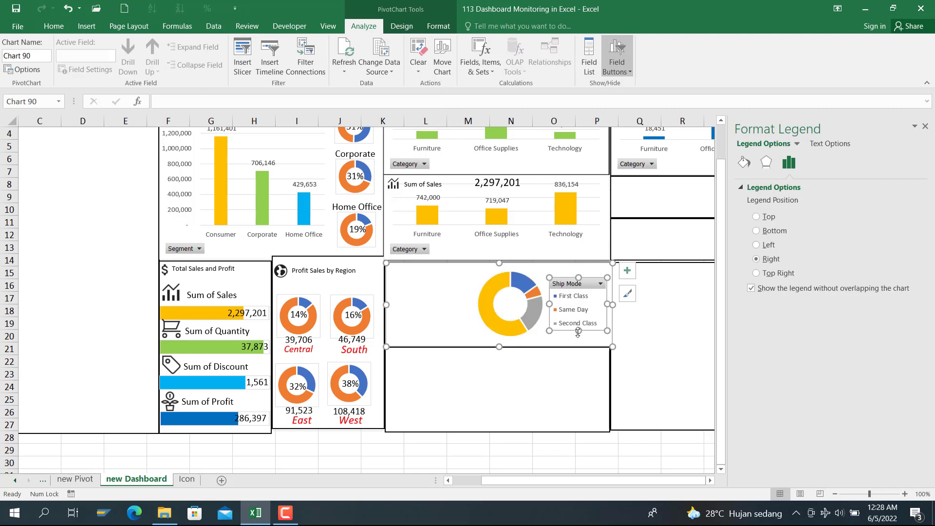
left_click_drag(578, 330, 576, 342)
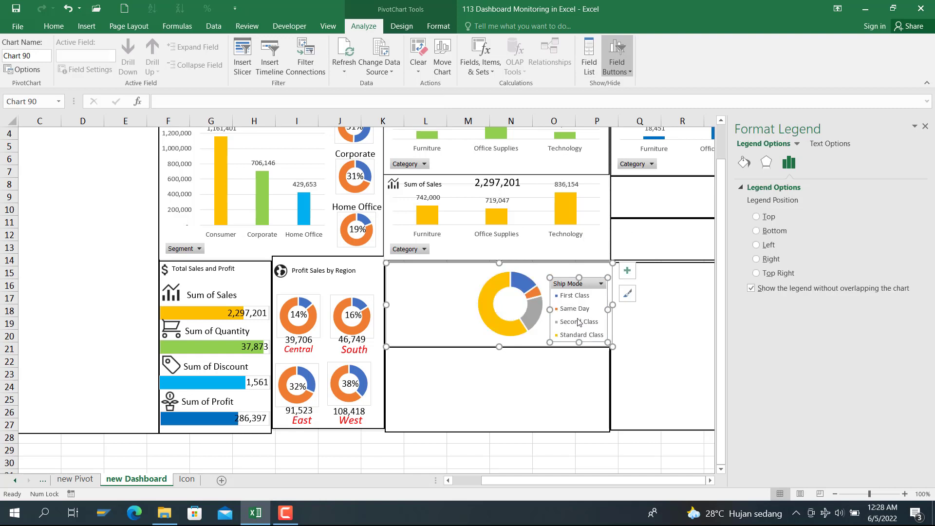
left_click_drag(586, 278, 588, 273)
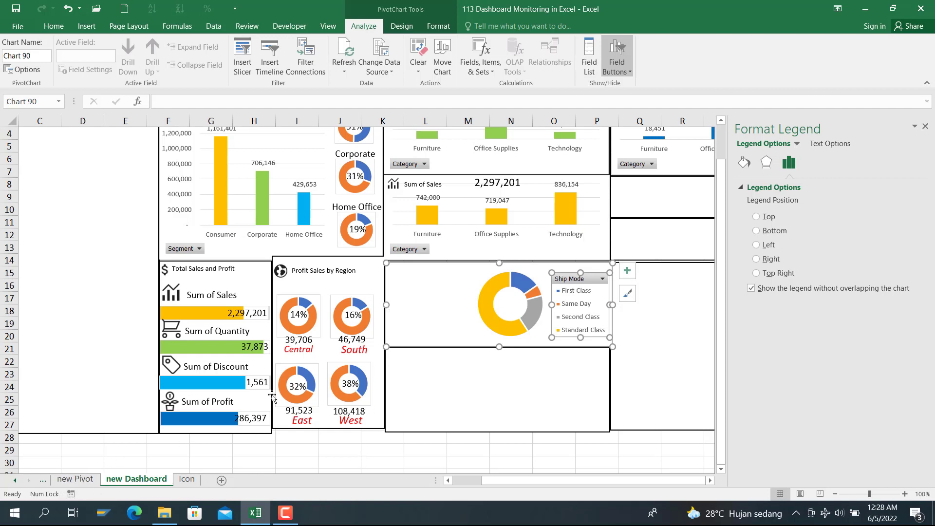
Step: Copy the Ship Mode (Sales) and Ship Mode (Quantity) titles with their icons from the Dashboard sheet into the new Dashboard's doughnut chart
left_click(15, 480)
left_click(15, 480)
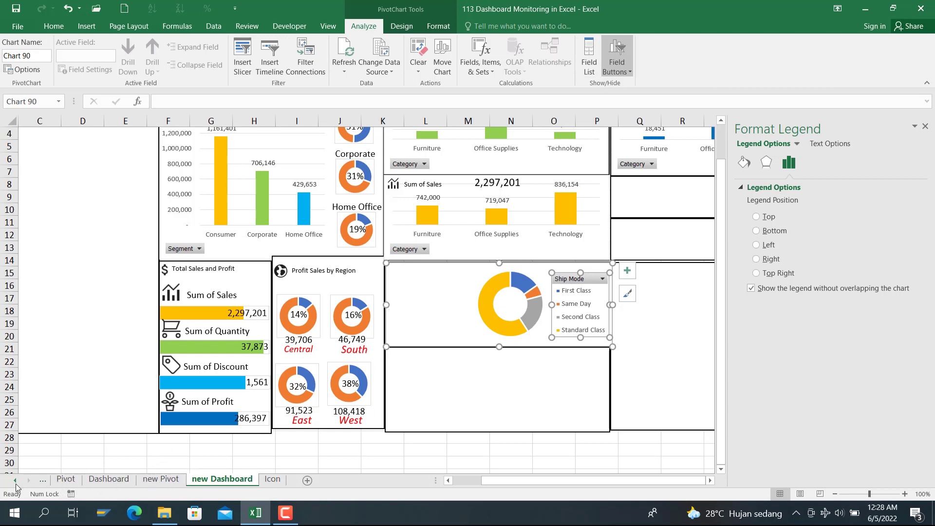
left_click(109, 479)
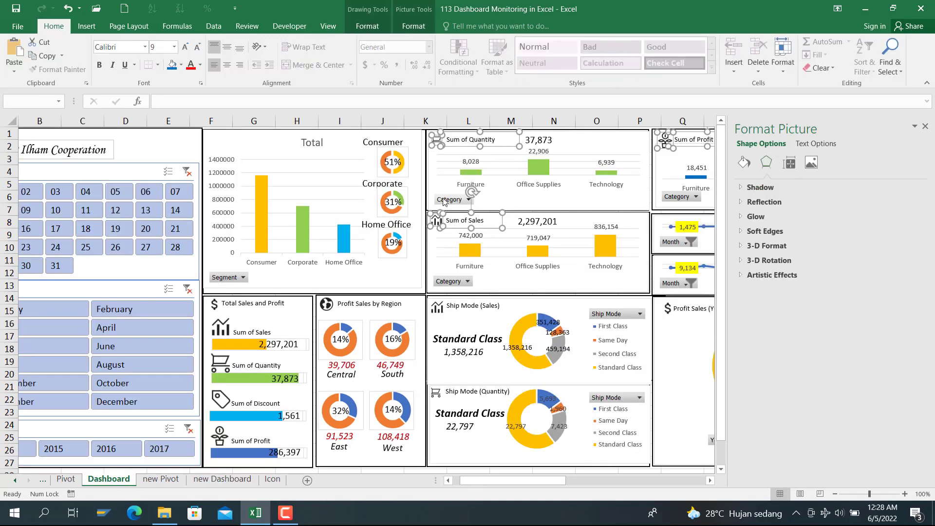
left_click(437, 308)
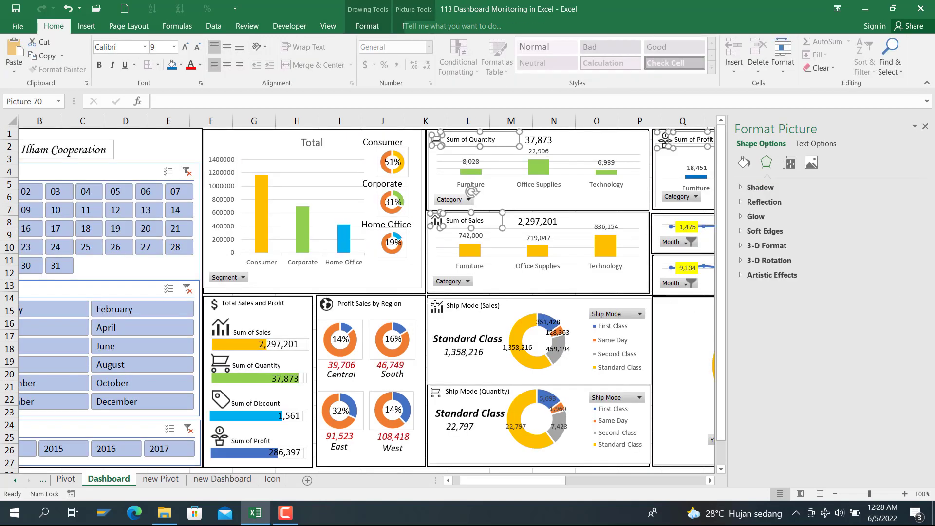
left_click(460, 306, "ctrl")
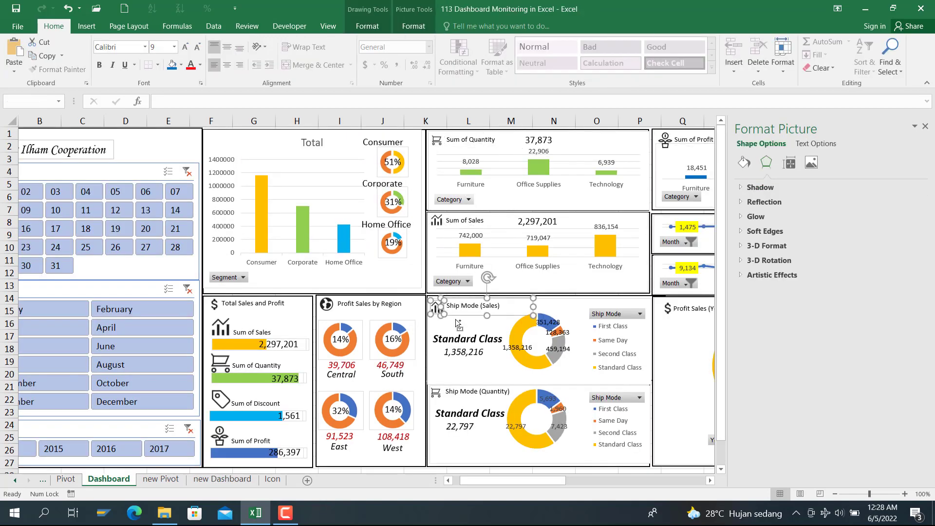
left_click(438, 394, "ctrl")
left_click(453, 393, "ctrl")
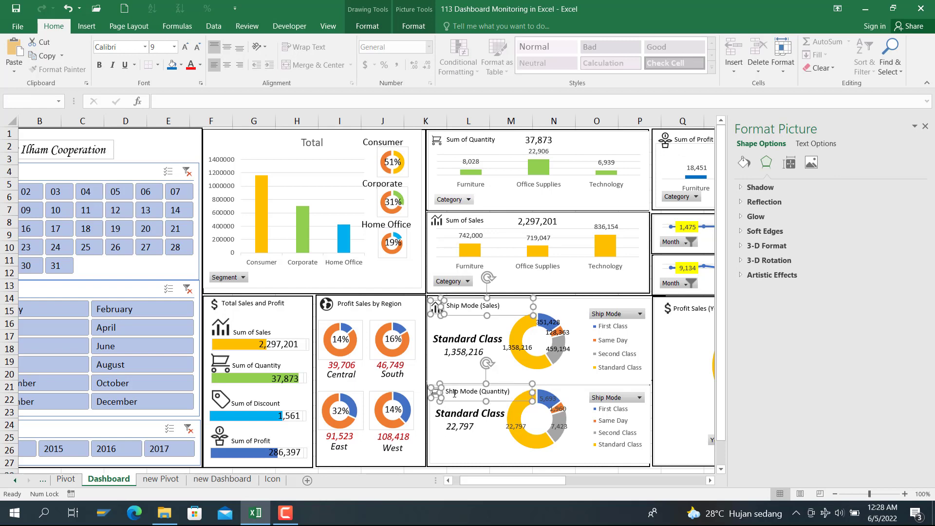
left_click(216, 481)
key("ctrl+v")
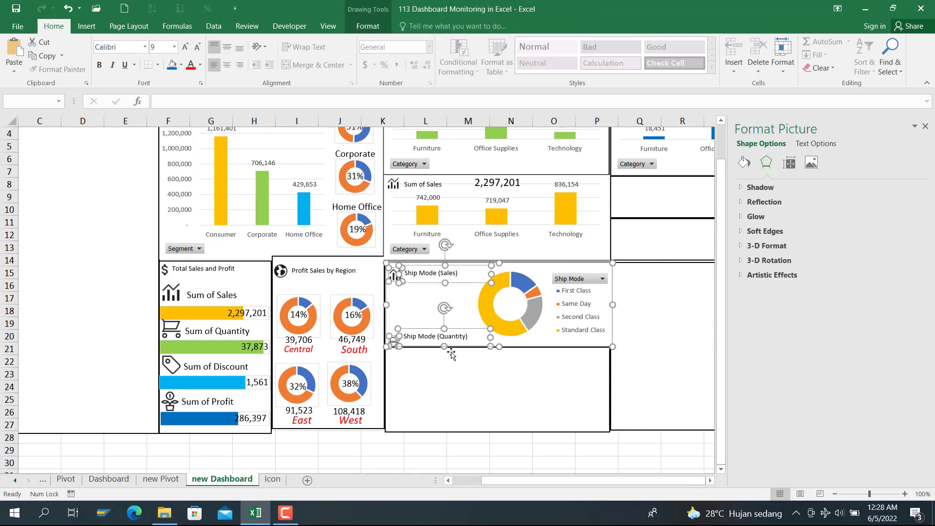
Step: Try to move the Ship Mode (Quantity) title into the panel below, and shift the doughnut chart slightly upward
left_click(459, 380)
left_click(447, 331)
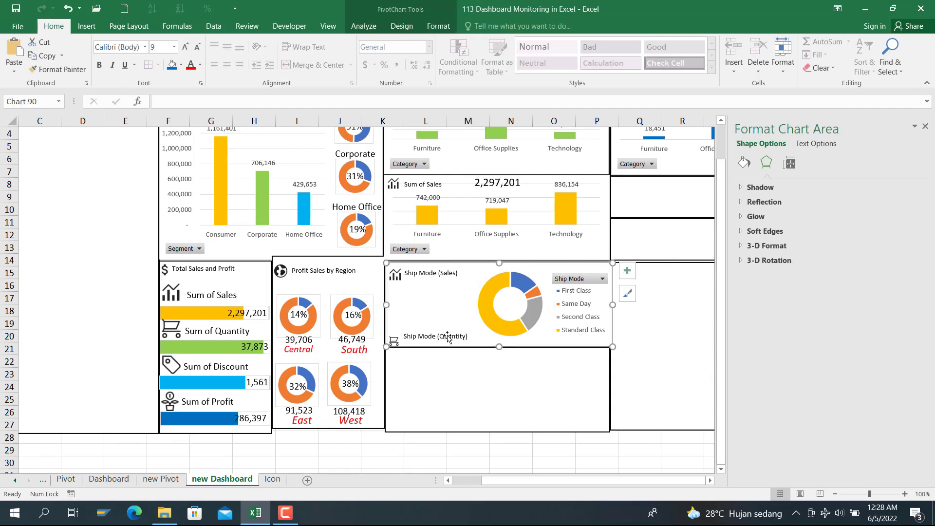
left_click(448, 335)
left_click_drag(450, 338, 458, 360)
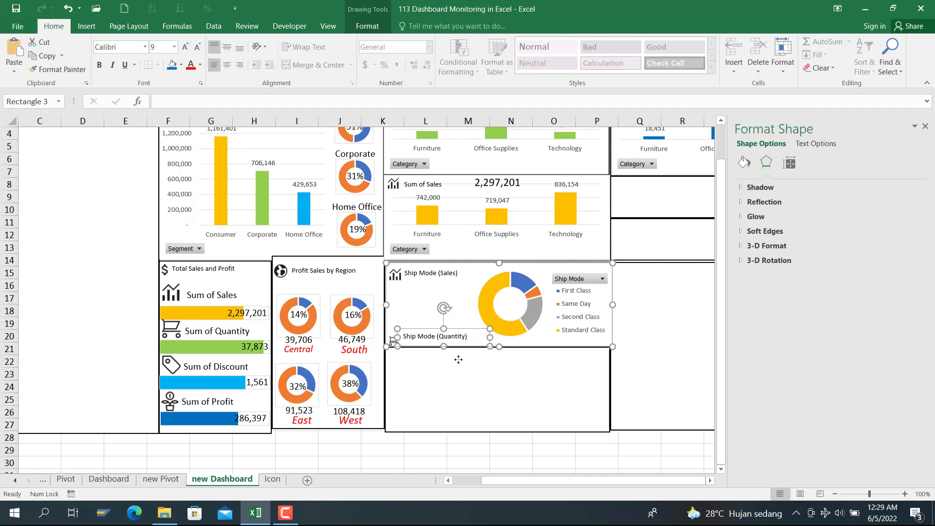
left_click(428, 330)
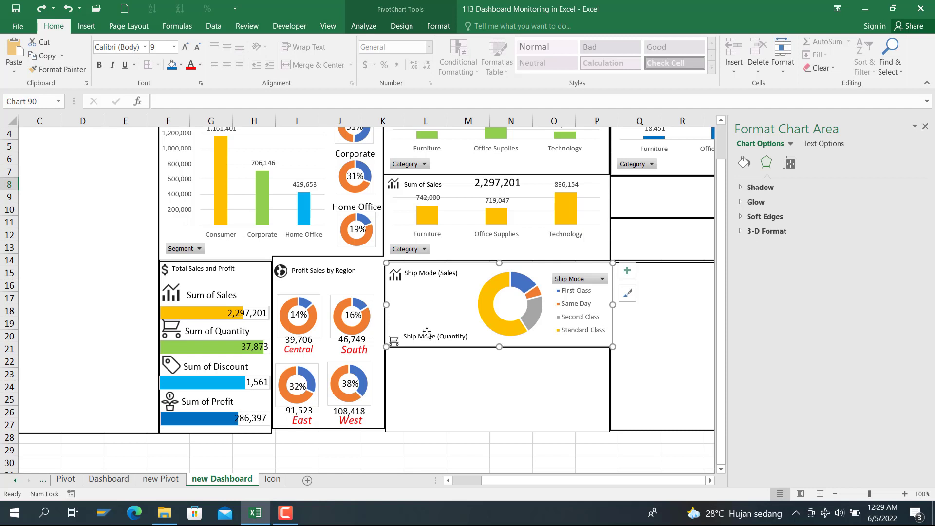
left_click_drag(427, 332, 427, 327)
left_click(643, 350)
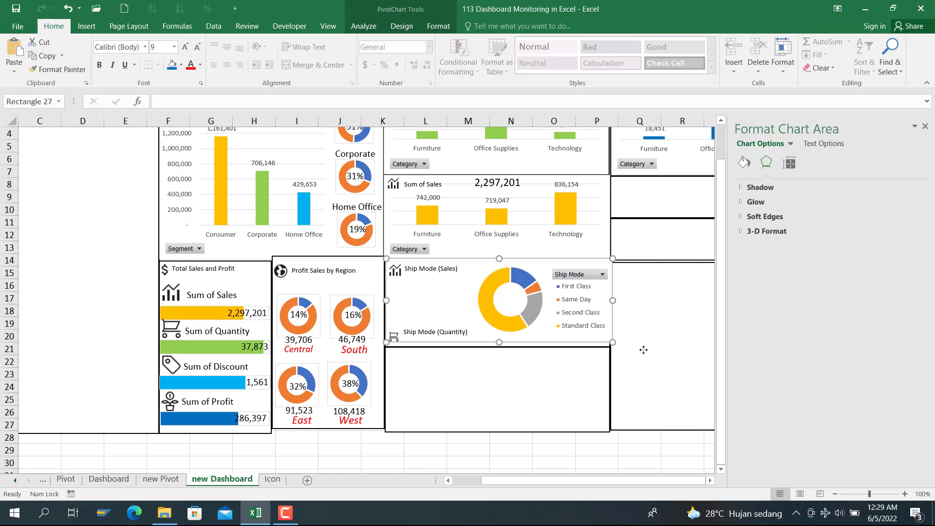
Step: Try to select the pasted Ship Mode (Quantity) title and its icon and move the title within the ship mode chart
left_click(440, 334)
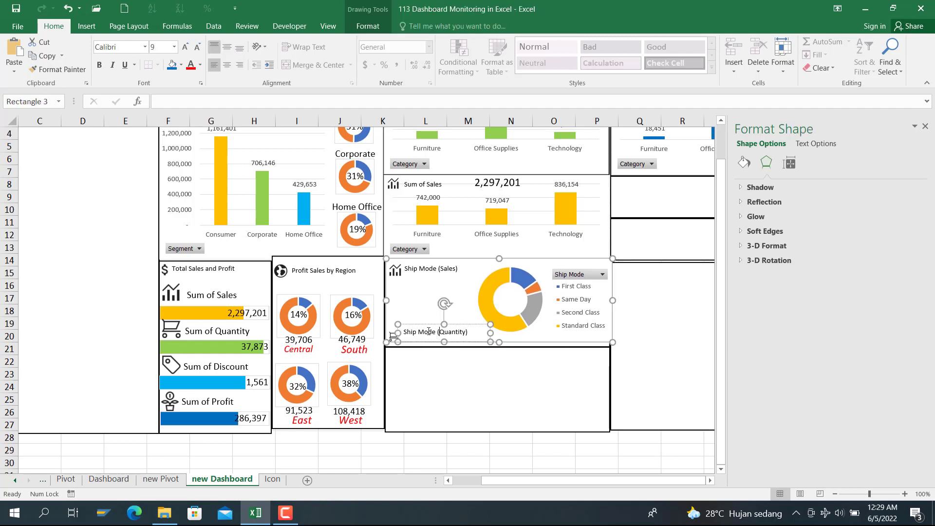
left_click(429, 323)
left_click(394, 337)
left_click(373, 345)
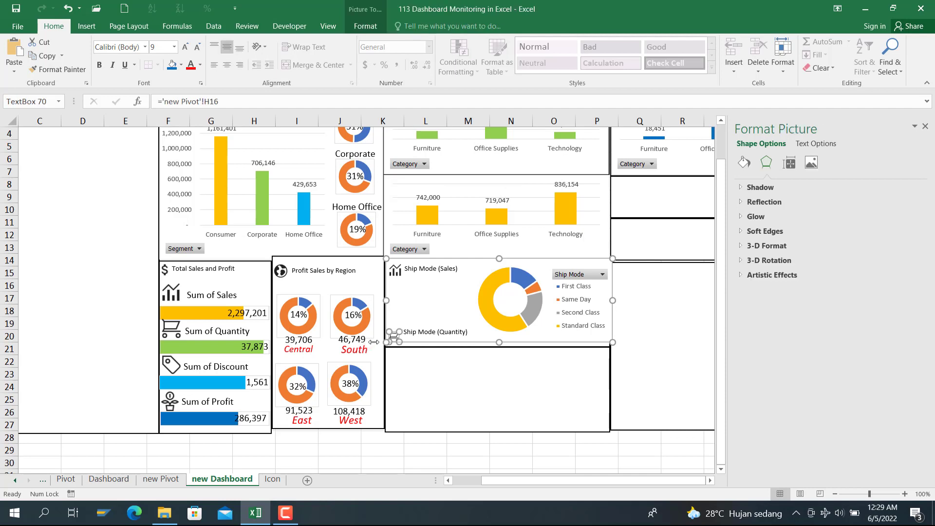
left_click(397, 336)
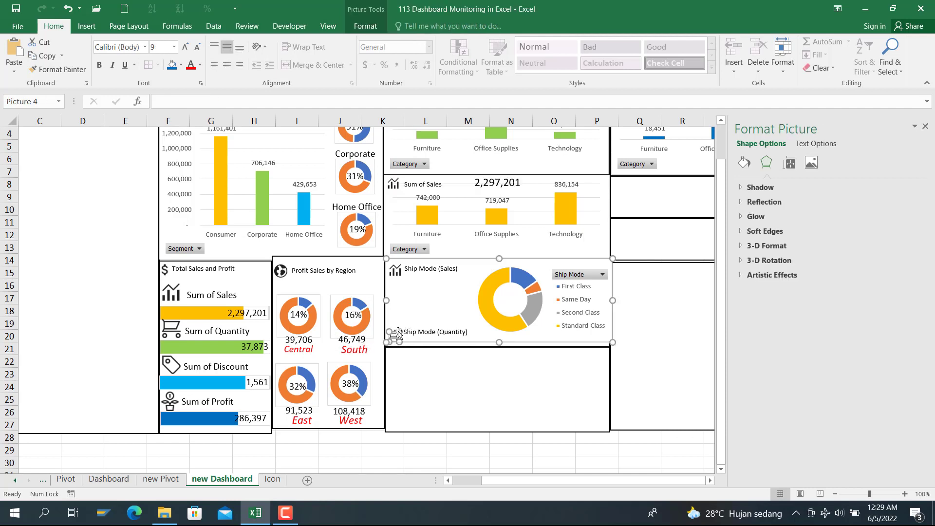
left_click(407, 329)
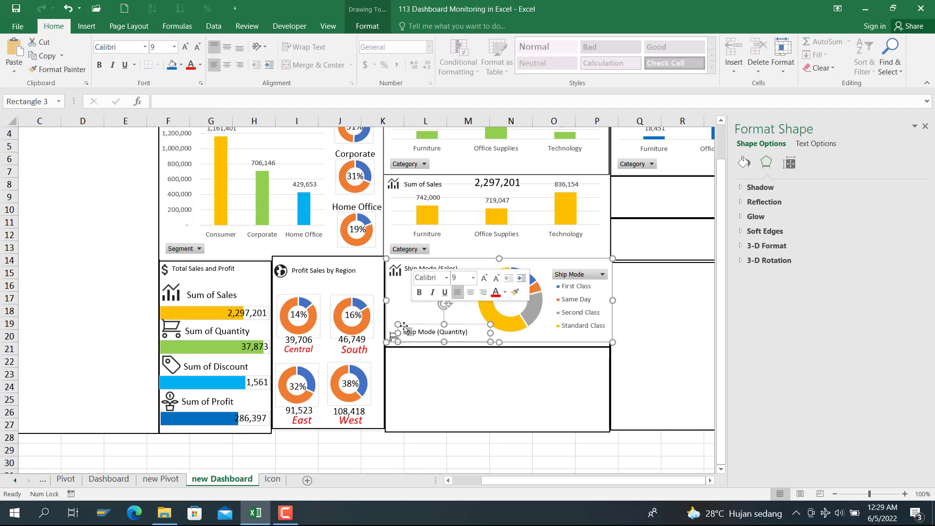
left_click_drag(404, 332, 404, 306)
Step: Undo the pasting of the two ship mode titles and the upward shift of the doughnut chart
key("ctrl+z")
key("ctrl+z")
key("ctrl+z")
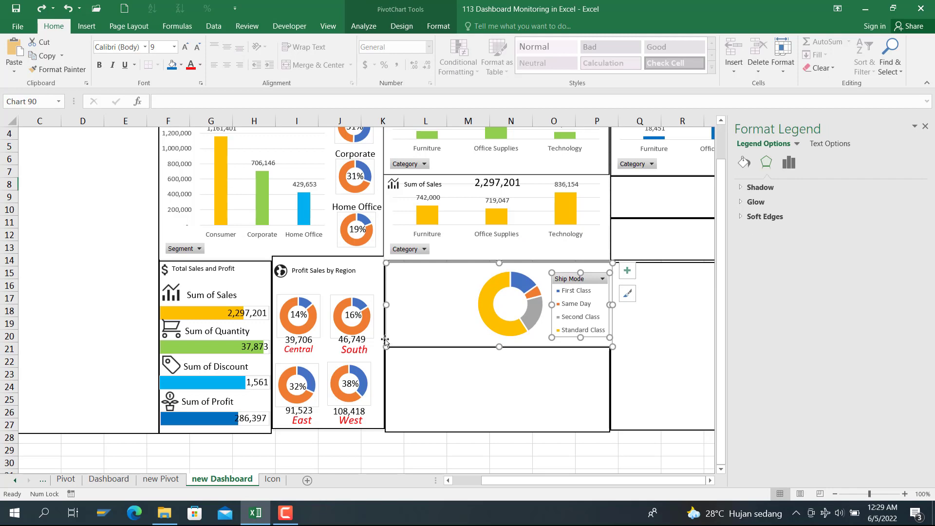
Step: Copy only the Ship Mode (Sales) title with its icon from the Dashboard sheet into the new Dashboard's ship mode doughnut chart
left_click(180, 479)
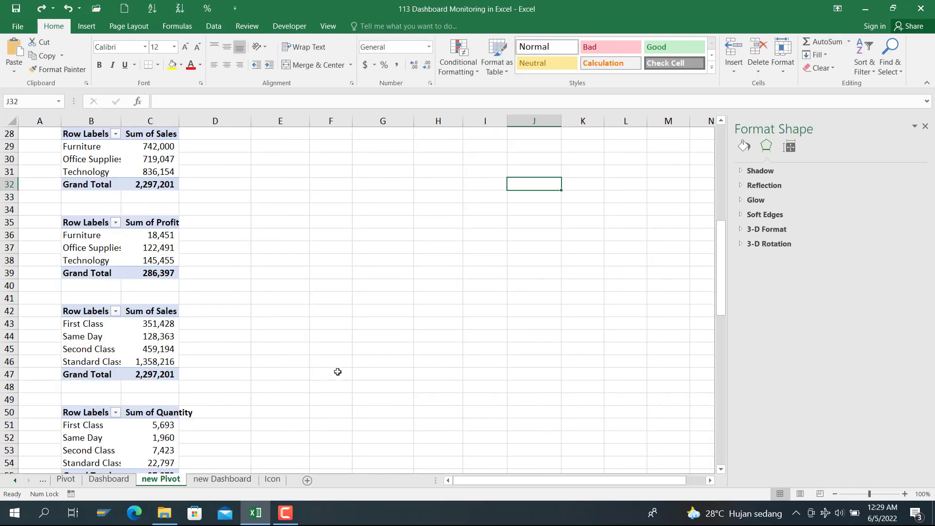
left_click(128, 479)
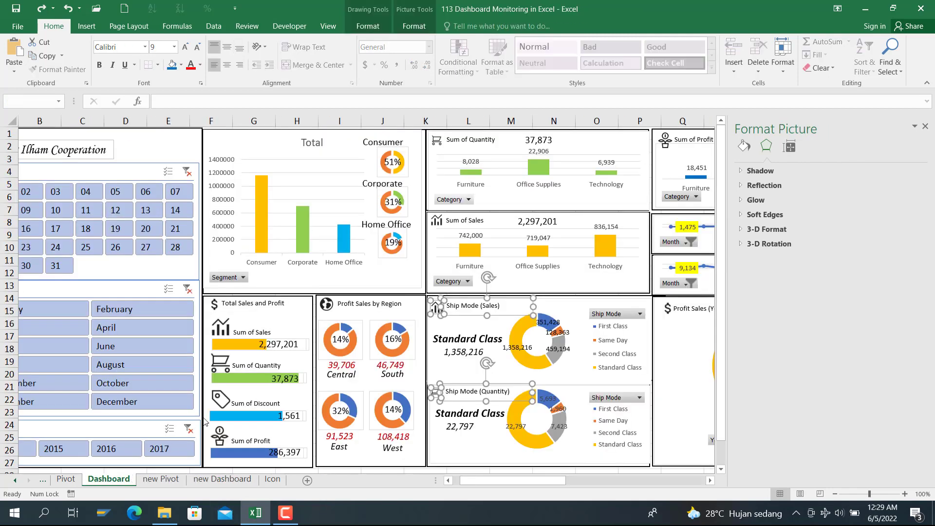
left_click(418, 337)
left_click(450, 315)
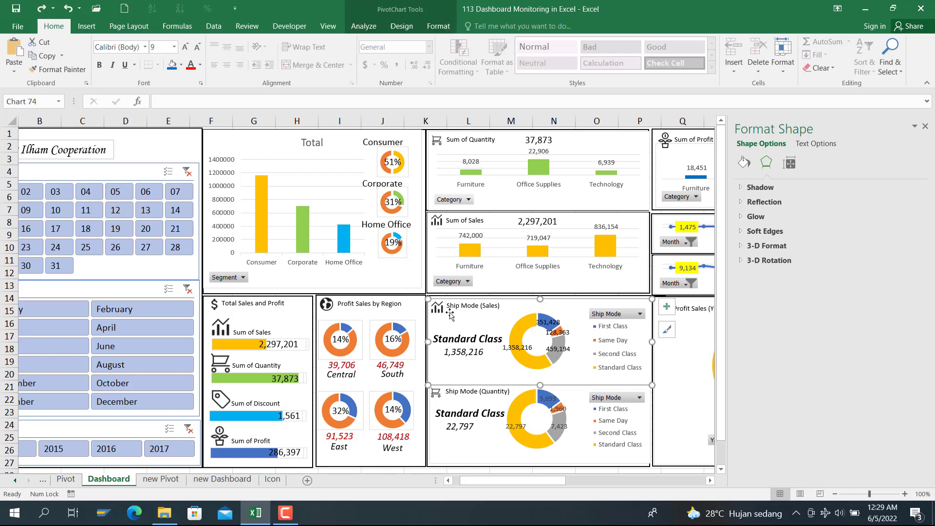
left_click(437, 307)
left_click(456, 306, "shift")
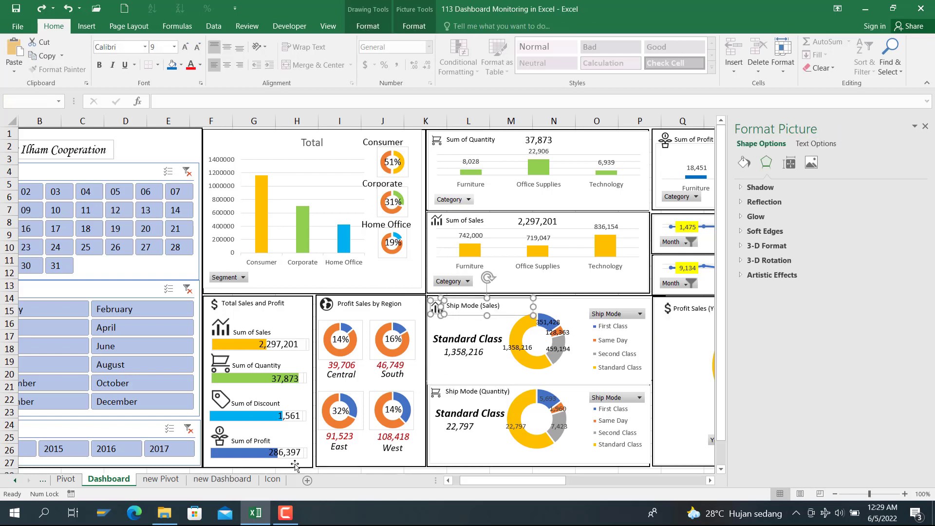
left_click(222, 479)
left_click(437, 322)
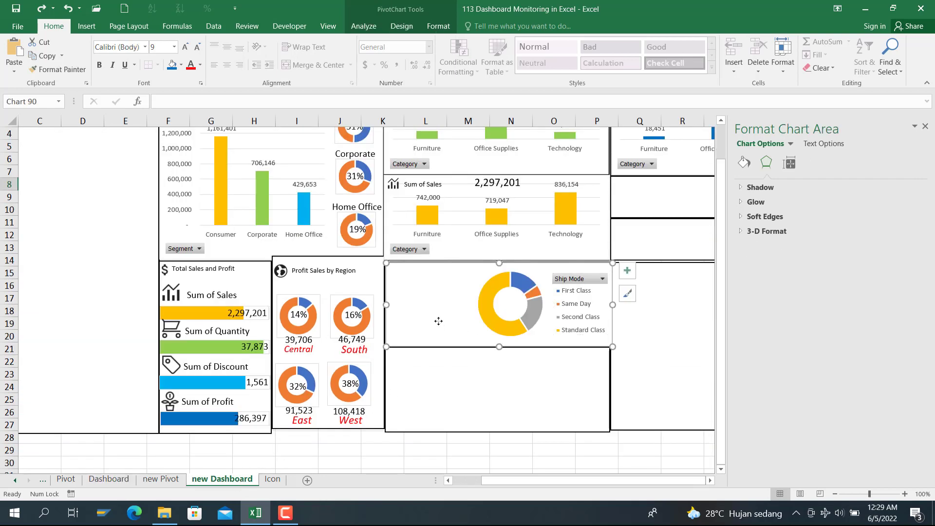
key("ctrl+v")
left_click(417, 380)
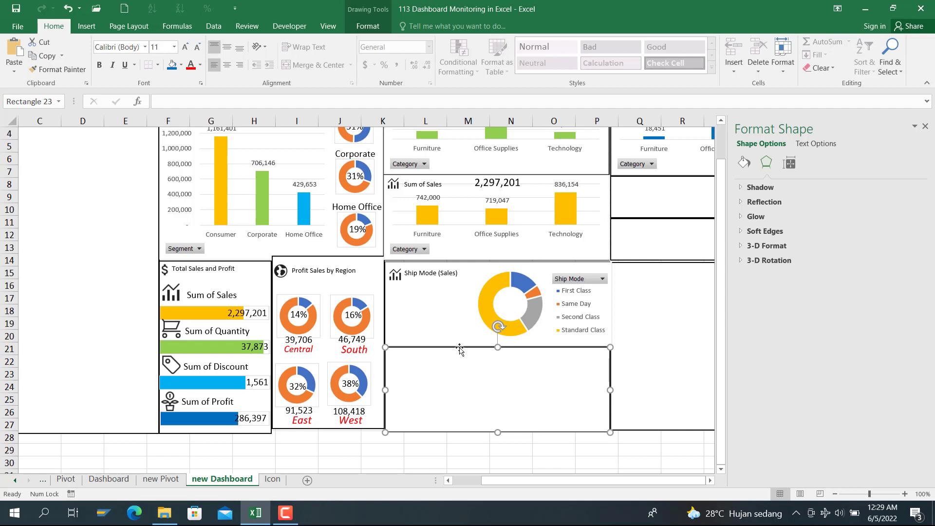
Step: Add data labels to the slices of the Ship Mode (Sales) doughnut chart
left_click(493, 314)
right_click(493, 315)
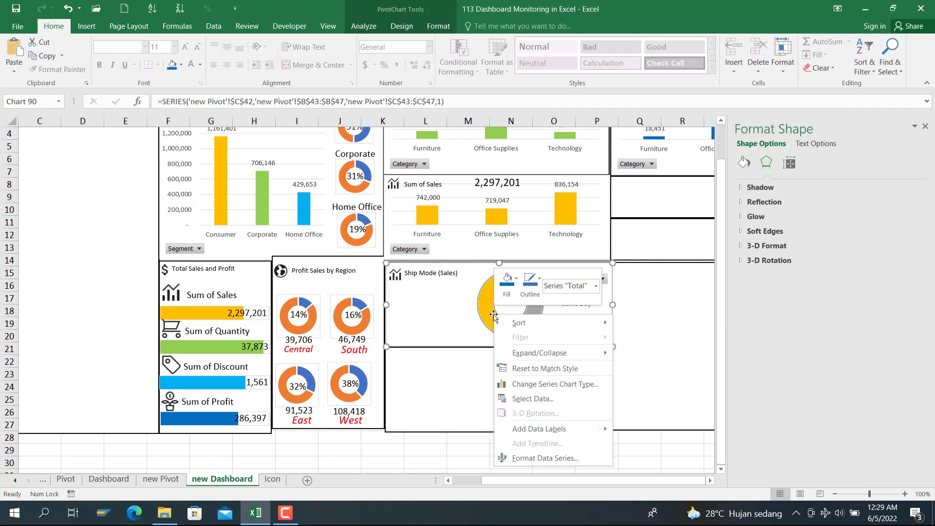
mouse_move(555, 432)
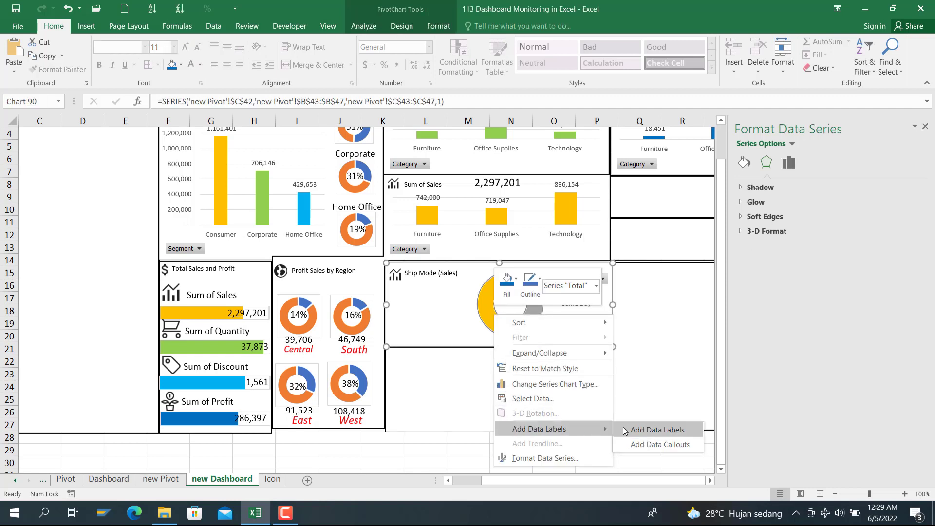
left_click(649, 434)
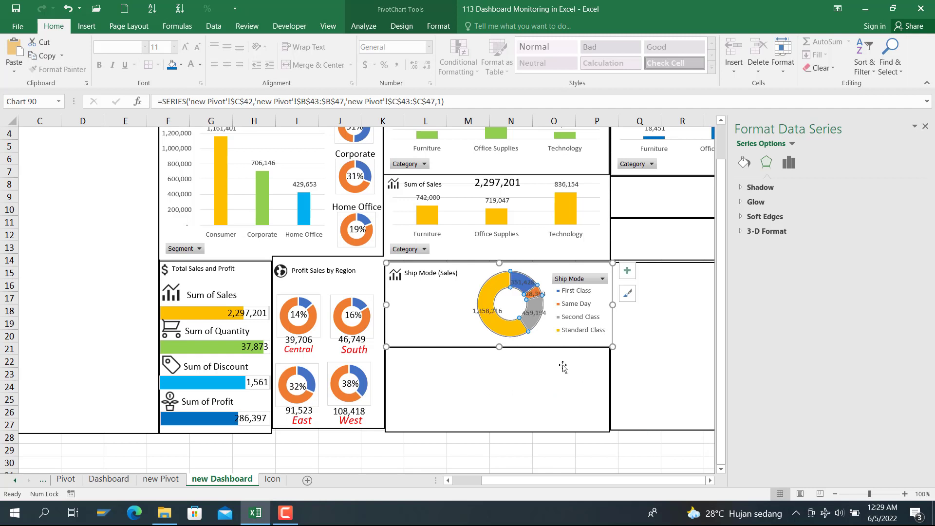
left_click(423, 324)
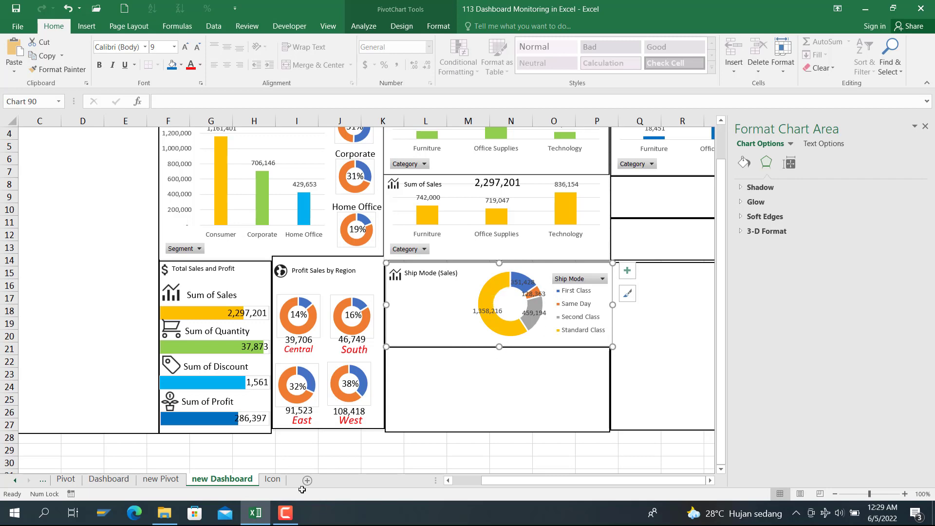
Step: Go to cell D43 beside the ship mode sales pivot table on the new Pivot sheet
left_click(161, 479)
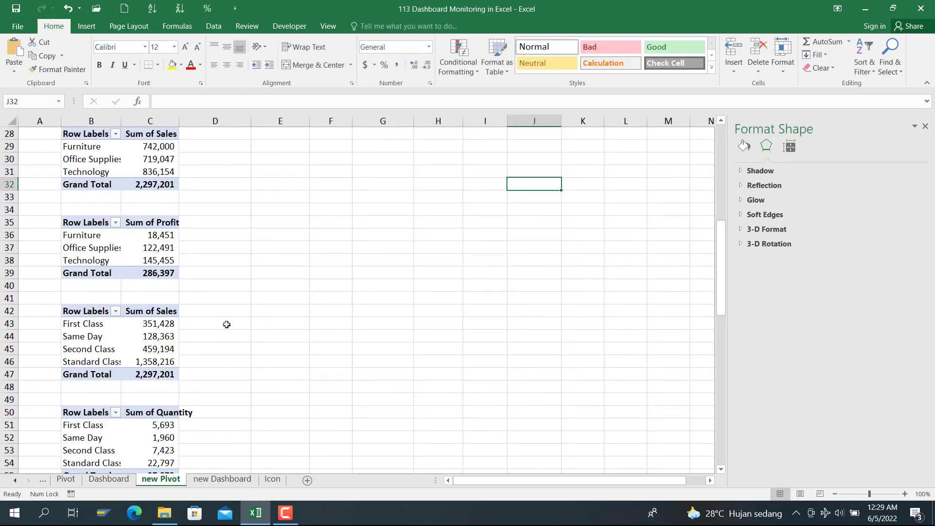
left_click(210, 325)
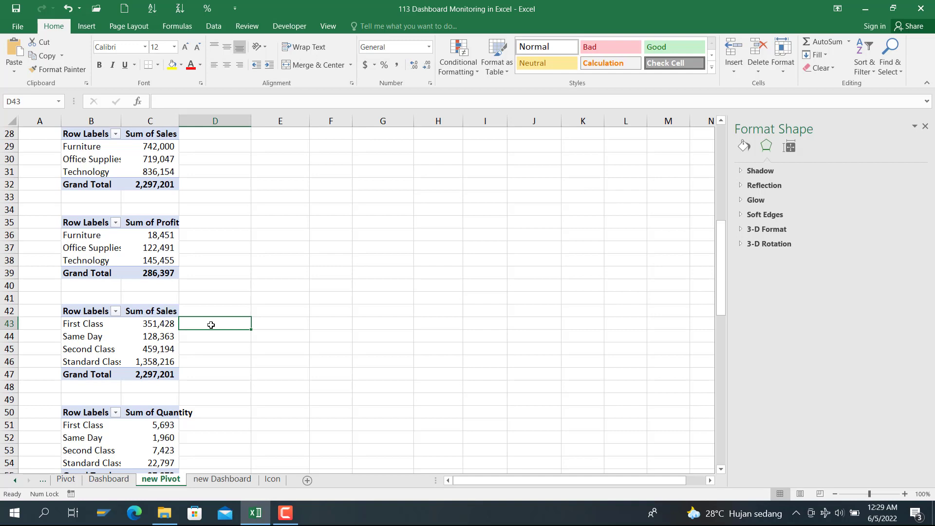
type("=")
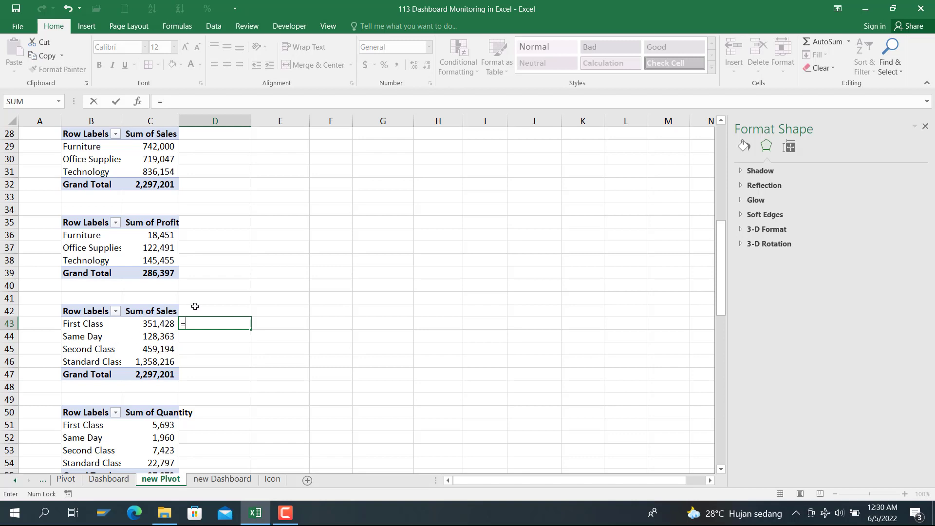
key("Escape")
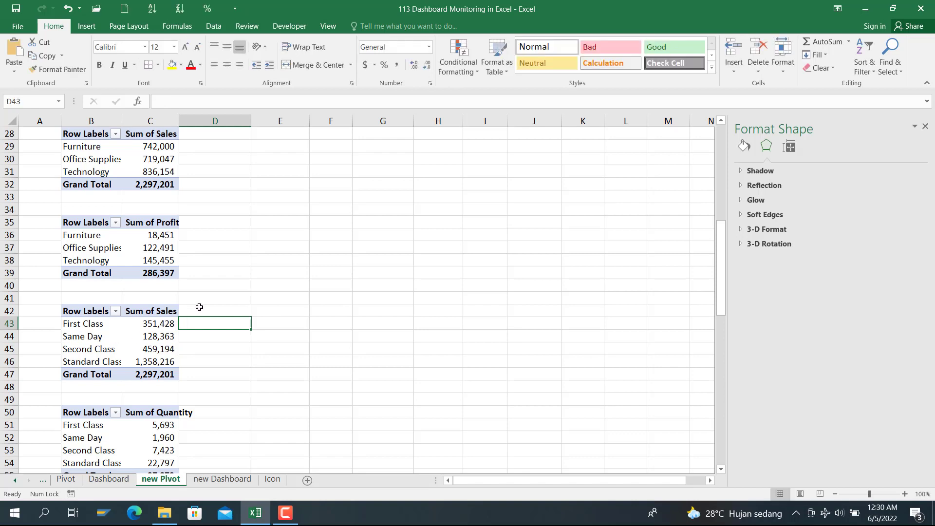
type("=")
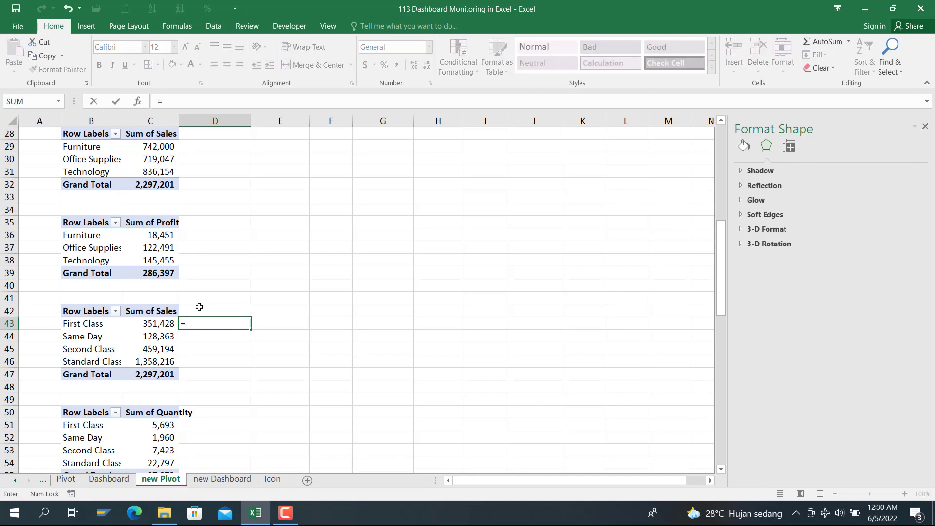
key("Escape")
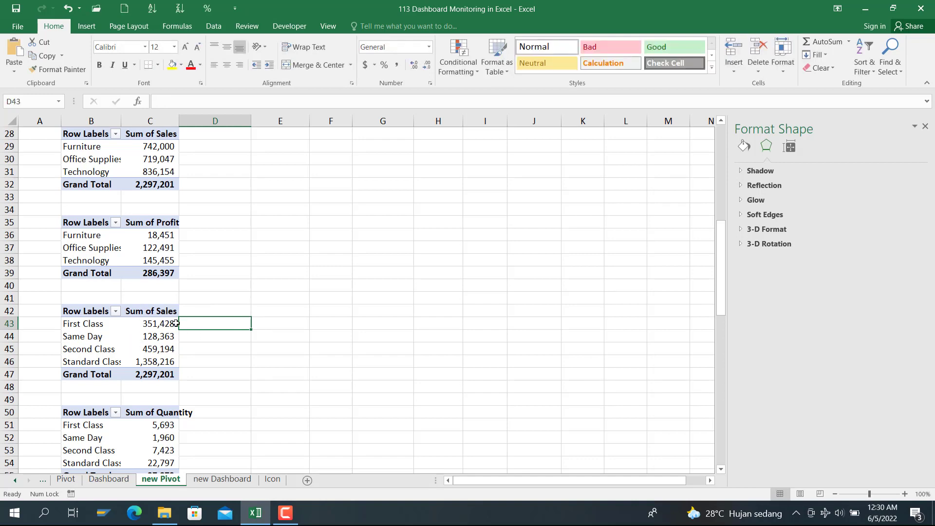
Step: Enter =LARGE($C$43:$C$47,2) in cell D43 to return the highest ship mode sales below the grand total
type("=")
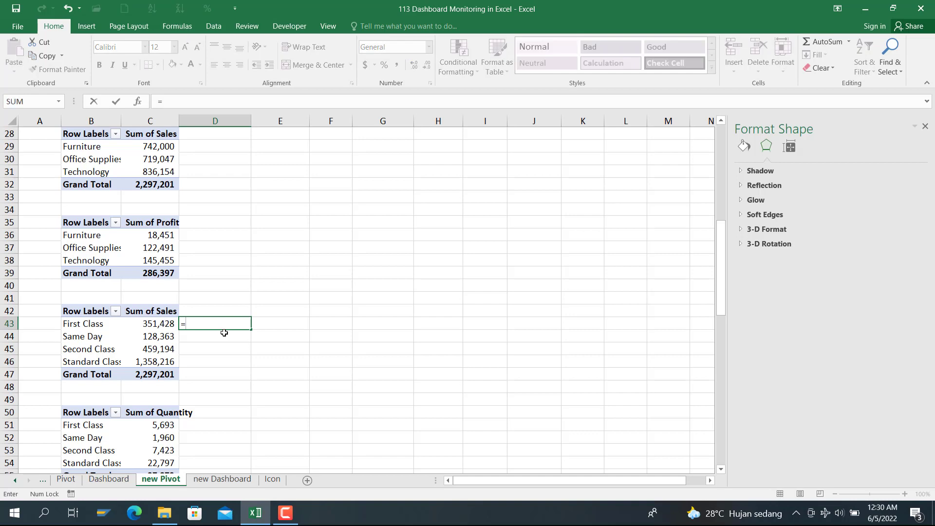
type("l")
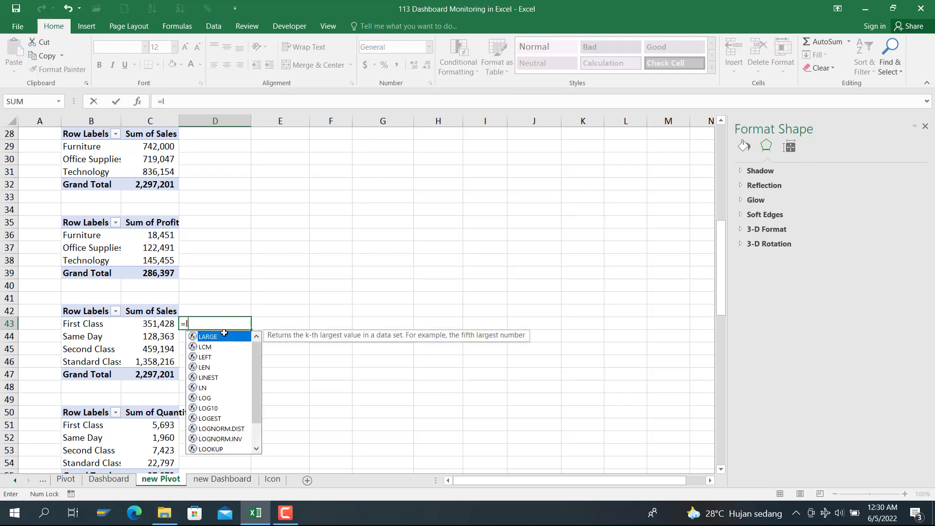
type("arge(")
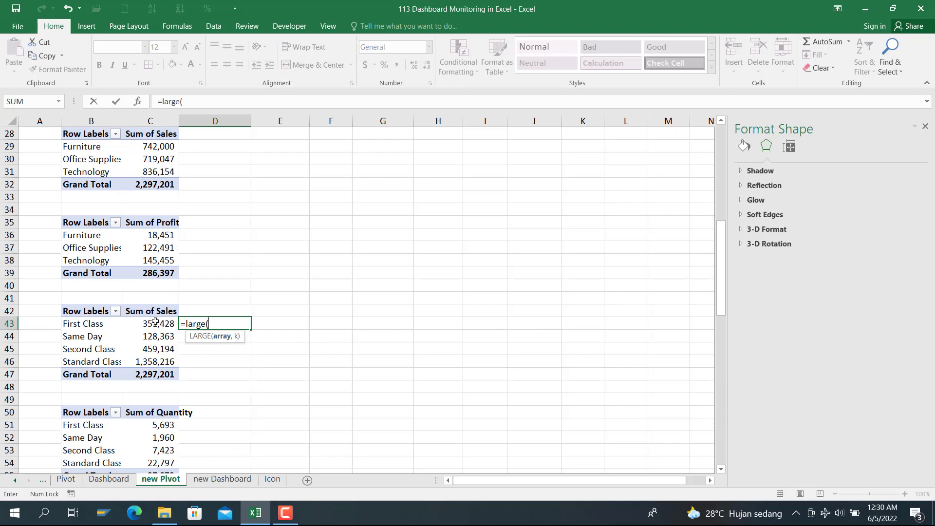
left_click_drag(156, 322, 153, 372)
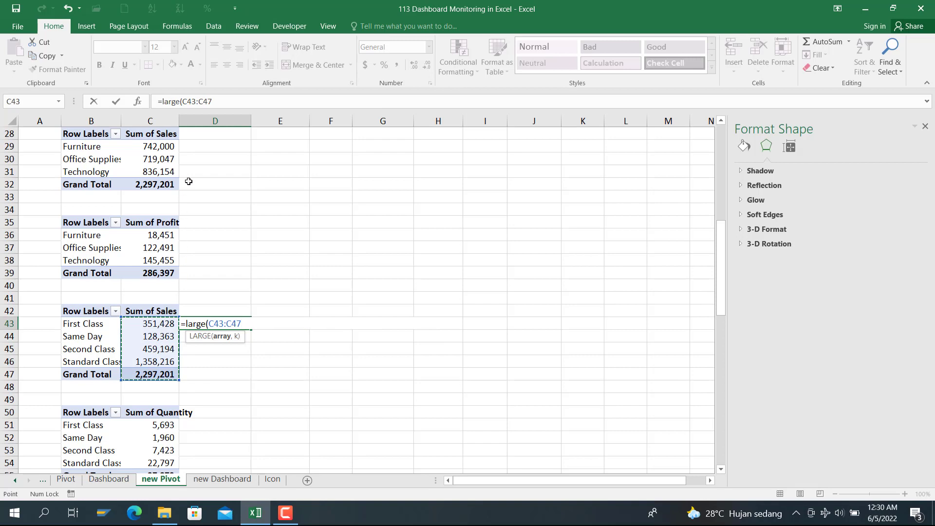
key("F4")
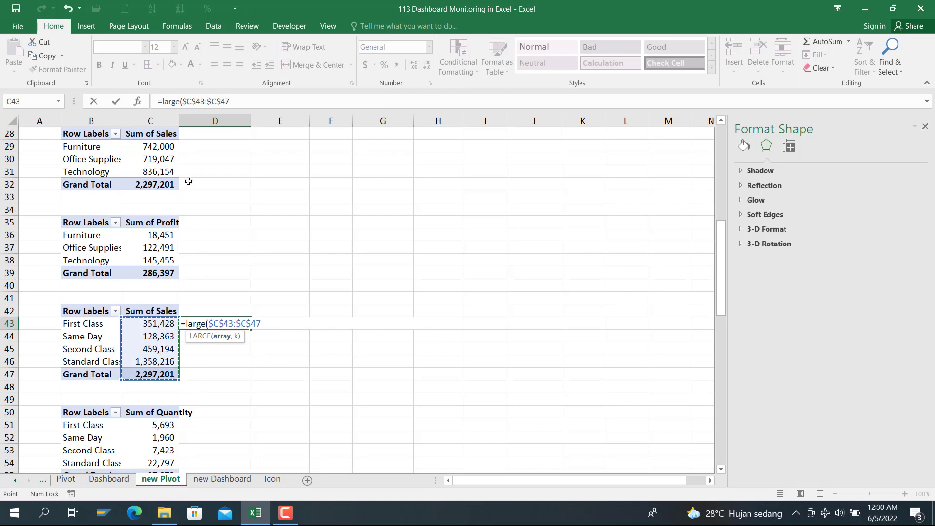
type(",")
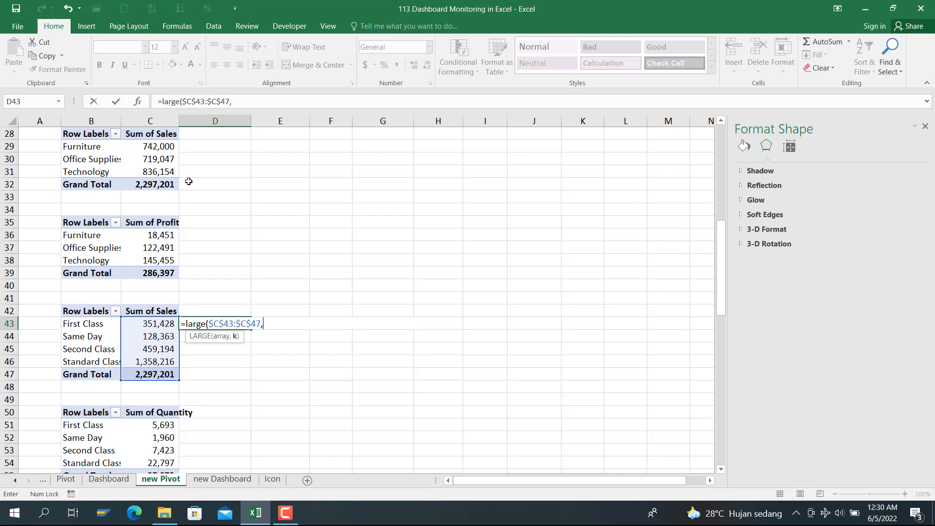
type("2")
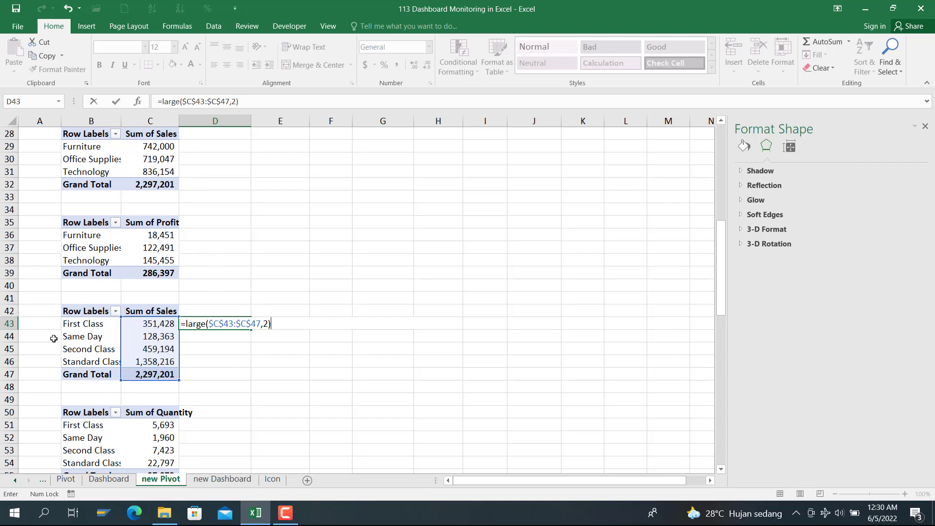
key("Return")
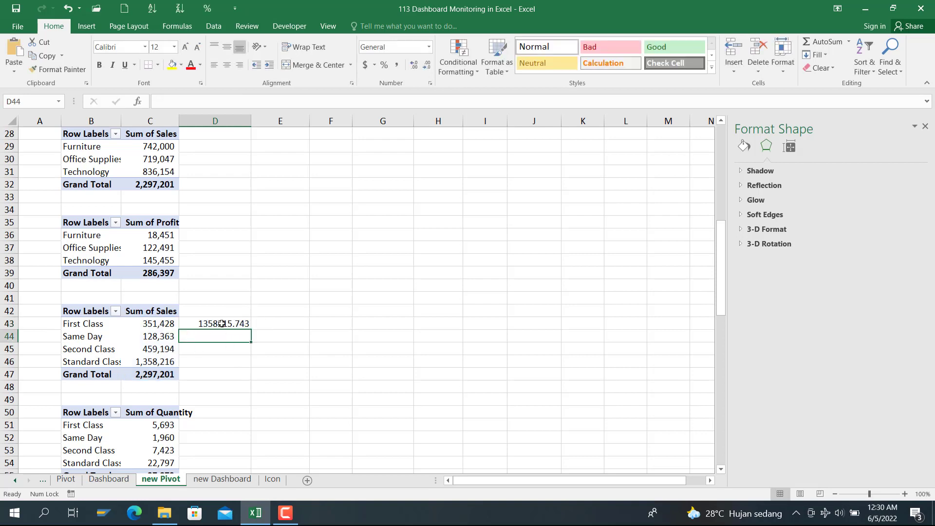
Step: Format cell D43 with a thousands separator and no decimal places
left_click(220, 324)
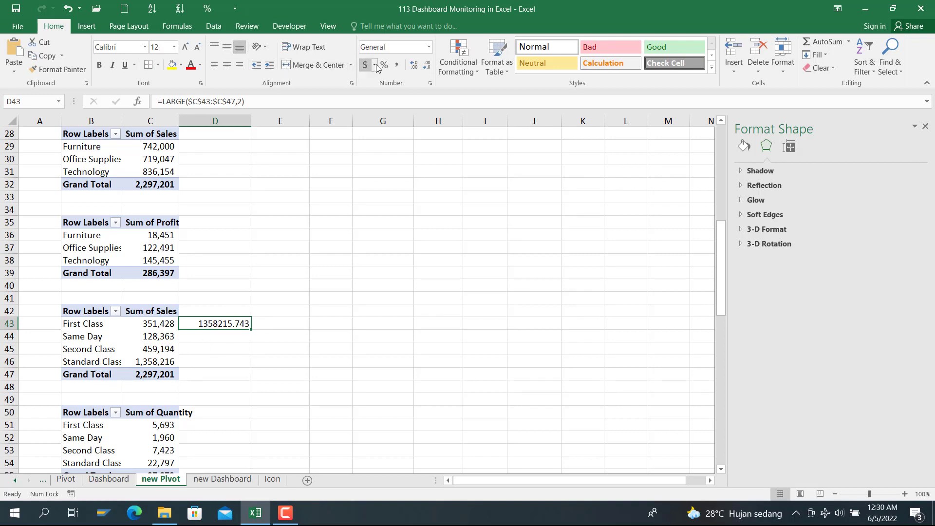
left_click(397, 64)
left_click(425, 66)
left_click(425, 67)
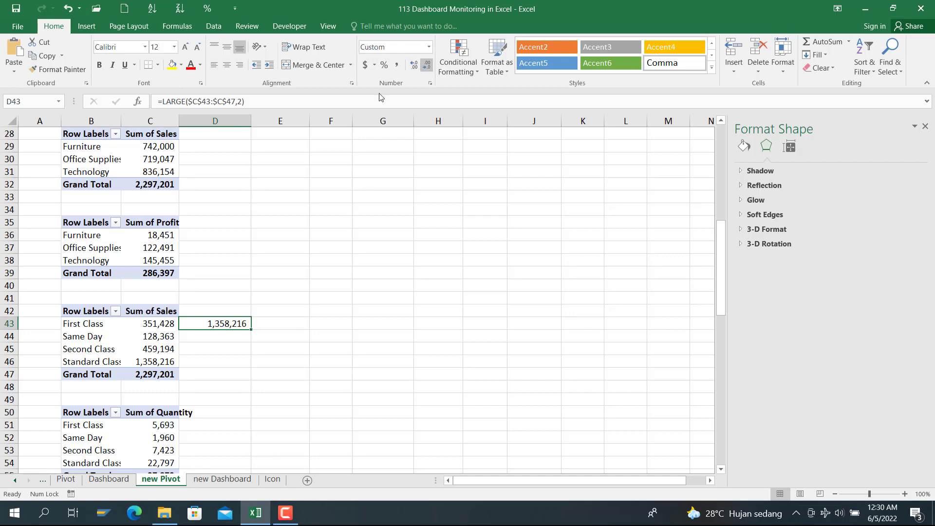
Step: Enter =INDEX(B43:B46,MATCH(D43,$C$43:$C$46,0)) in cell D44 to return the name of the top ship mode by sales
left_click(205, 338)
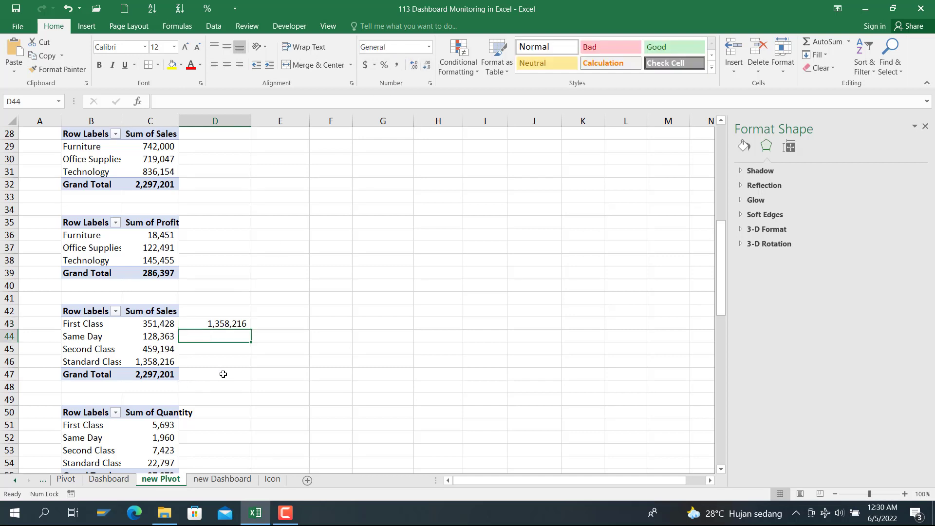
type("=i")
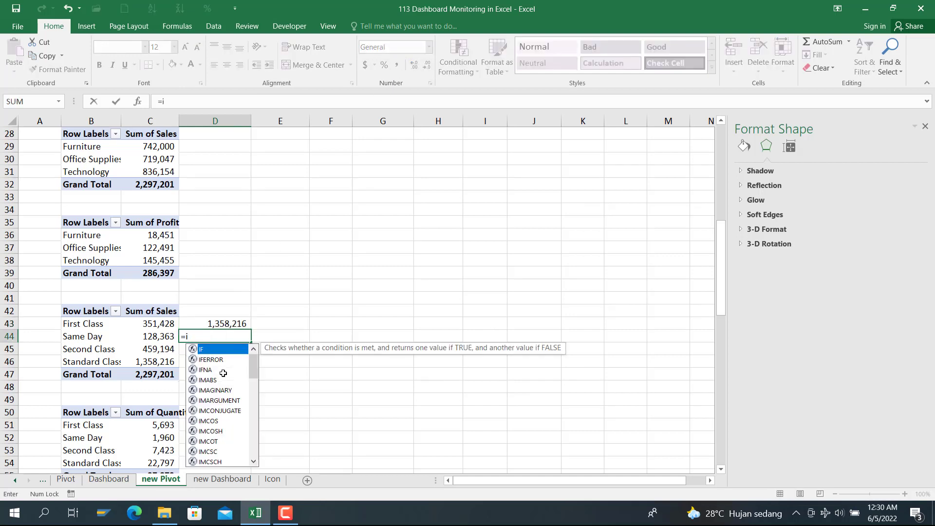
type("ndex(")
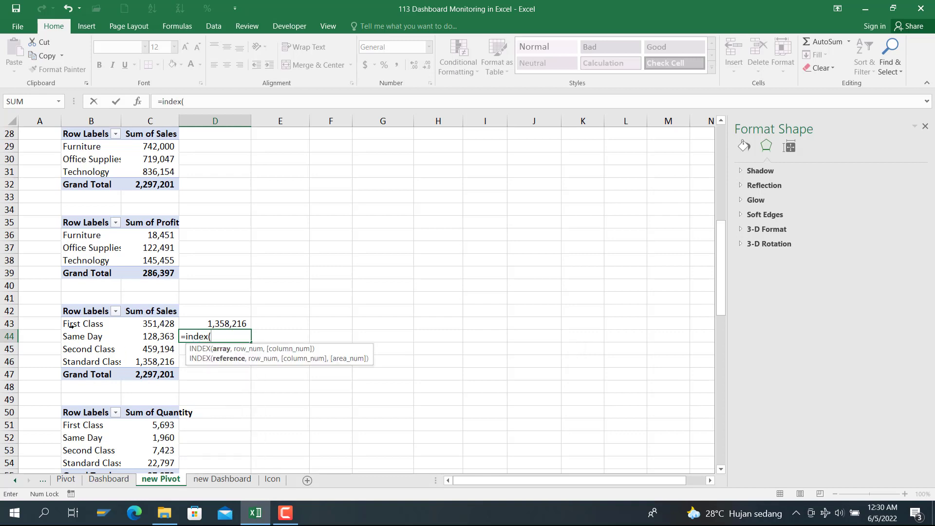
left_click_drag(77, 321, 76, 355)
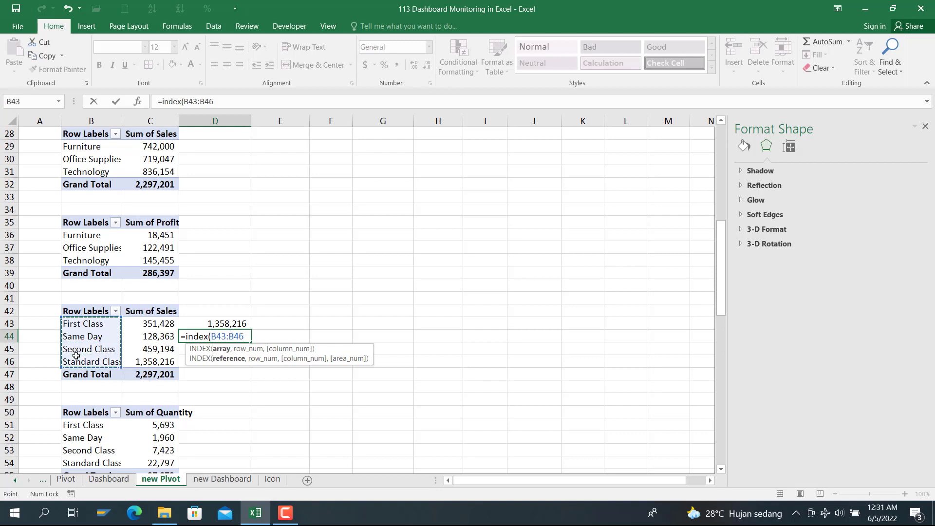
type(",")
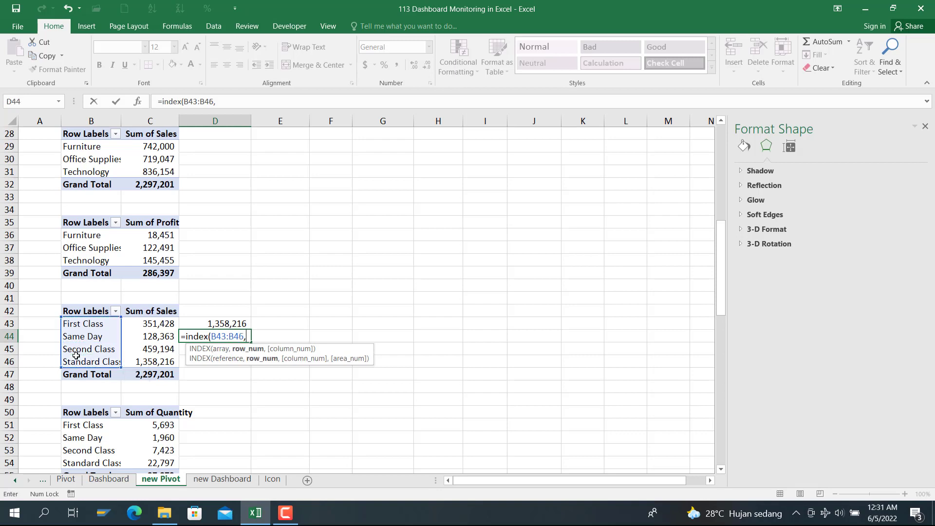
type("match(")
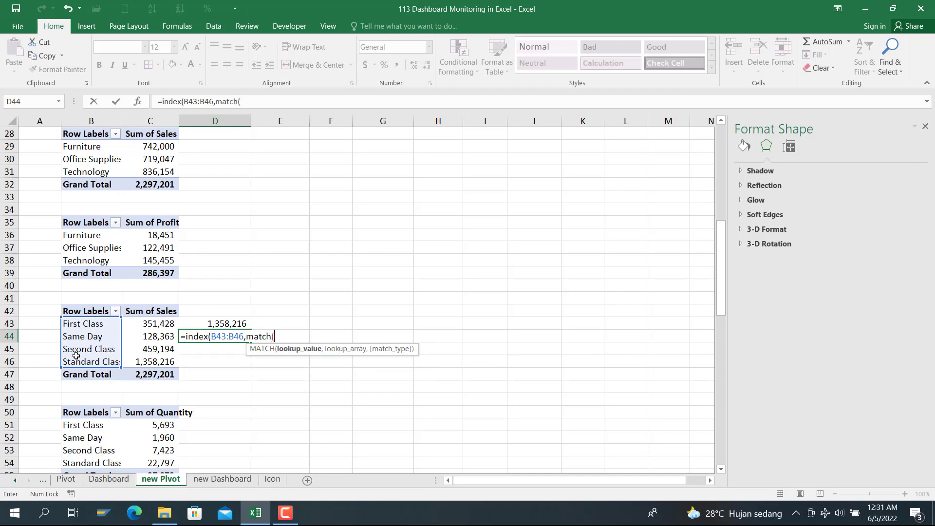
left_click(207, 323)
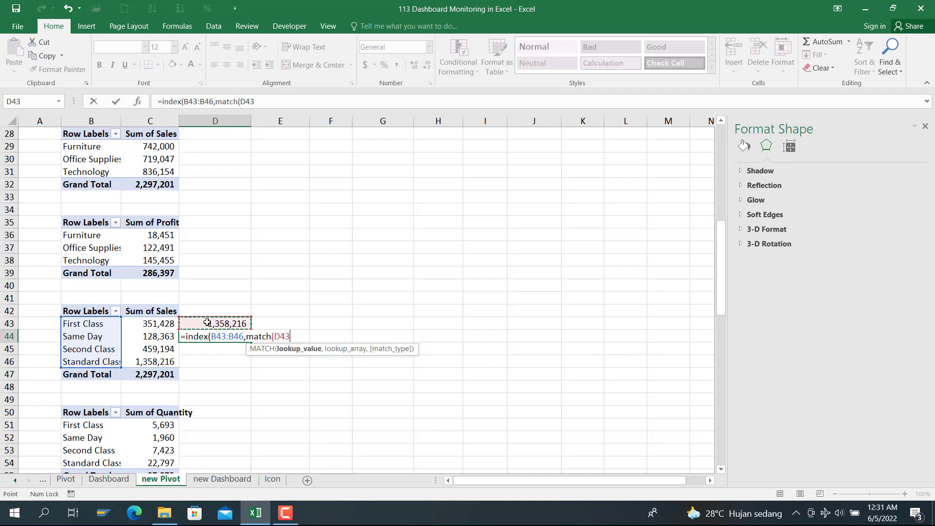
type(",")
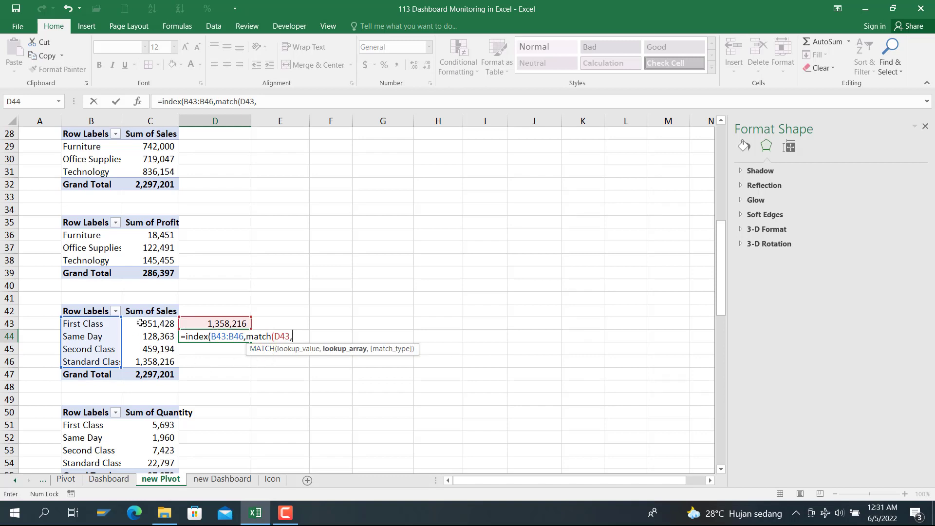
left_click_drag(140, 323, 137, 364)
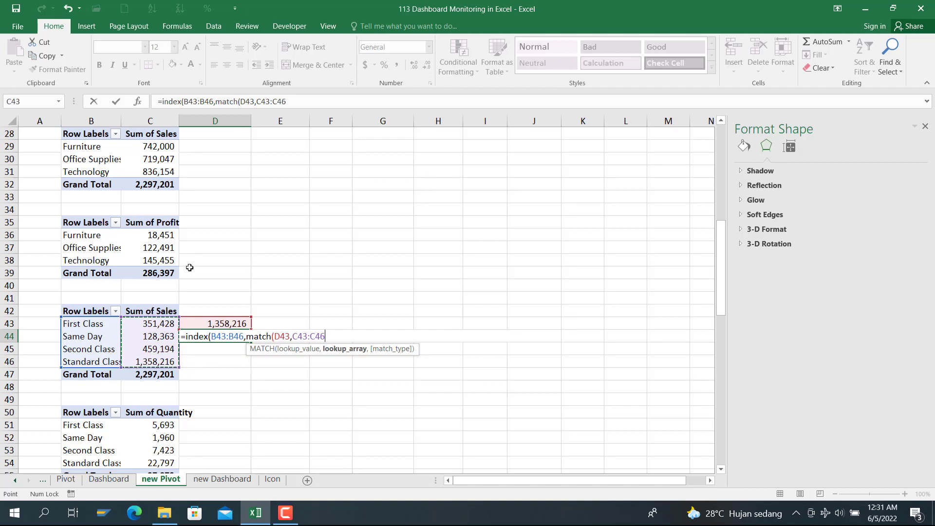
key("F4")
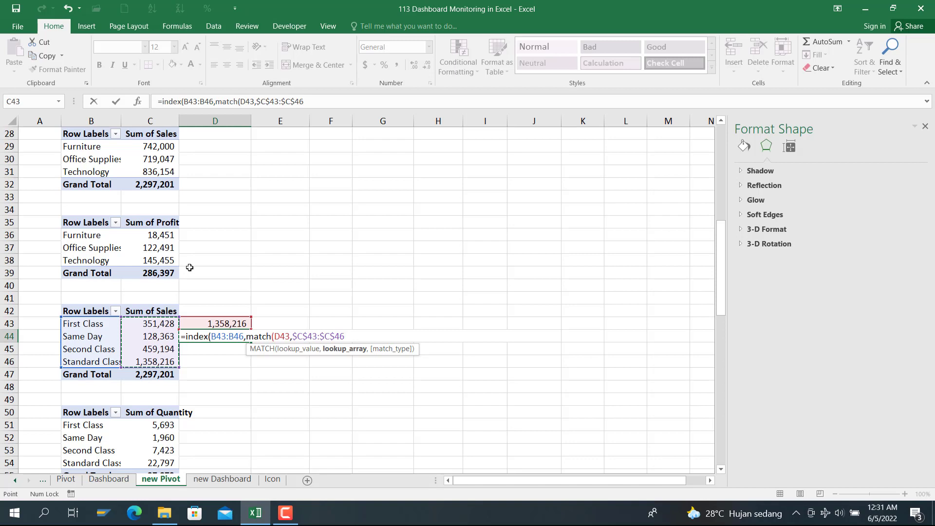
type(",0")
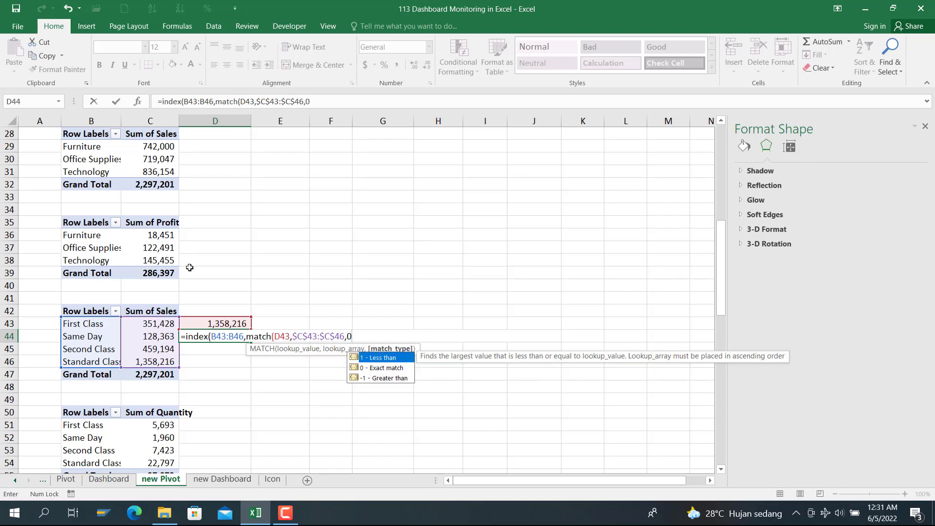
type(")")
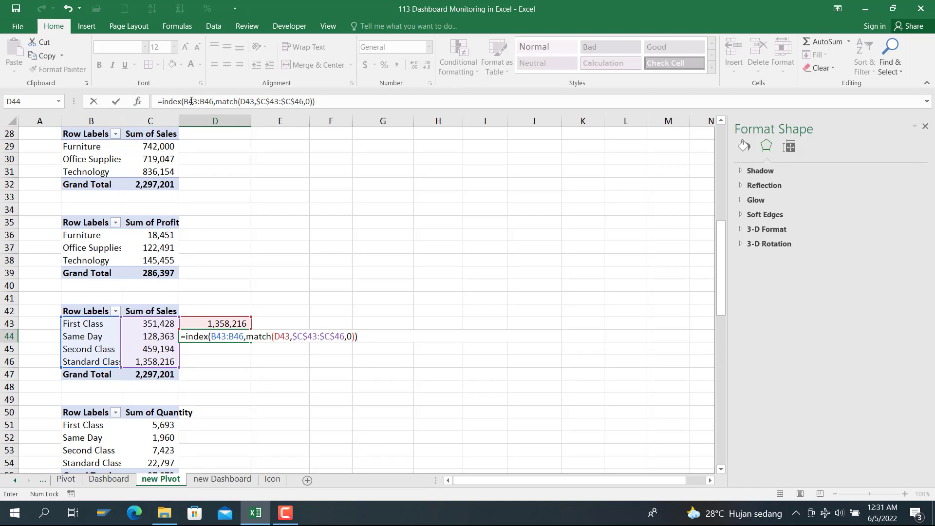
key("Return")
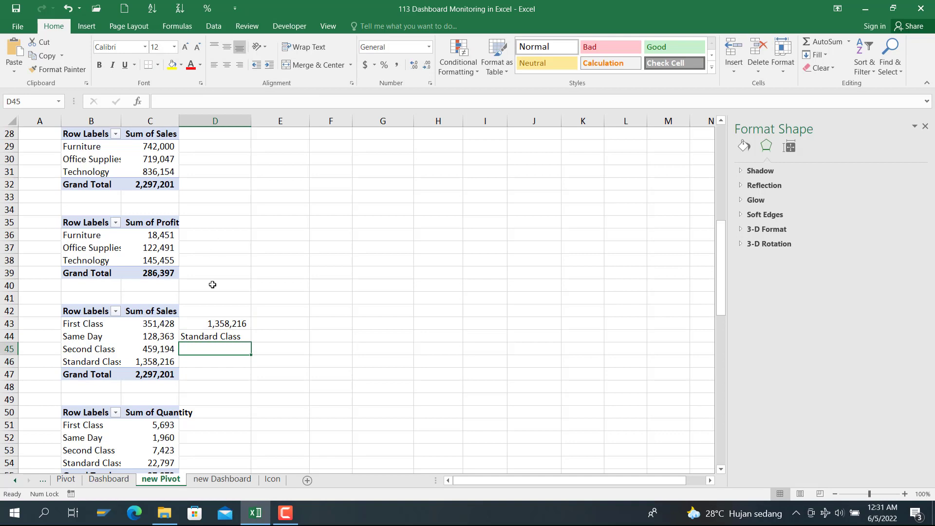
left_click(209, 338)
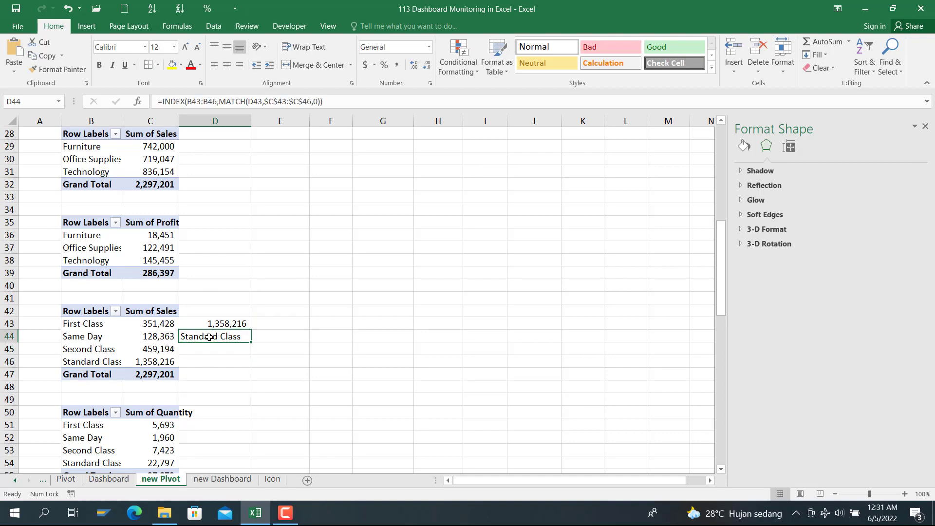
Step: Copy the formulas in D43:D44 to cell D51 beside the ship mode quantity pivot table
scroll(234, 399, "down", 1)
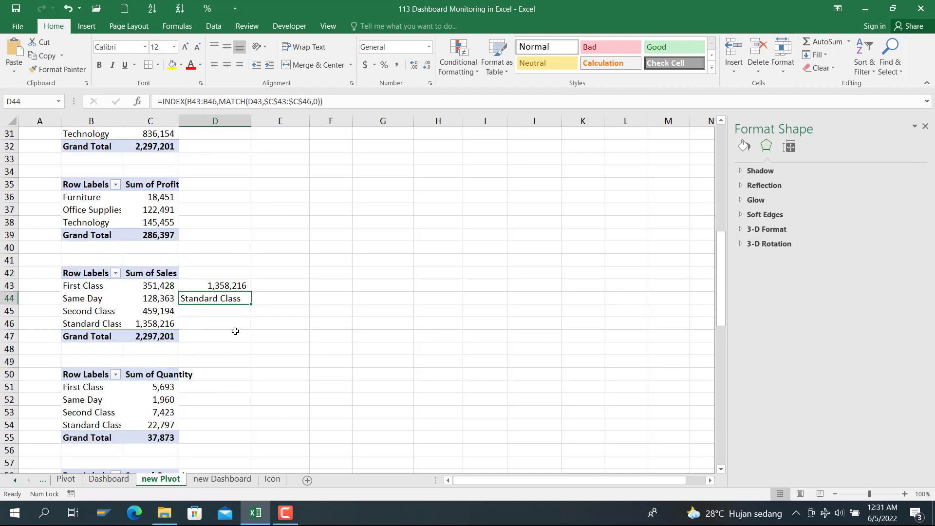
left_click_drag(232, 284, 231, 294)
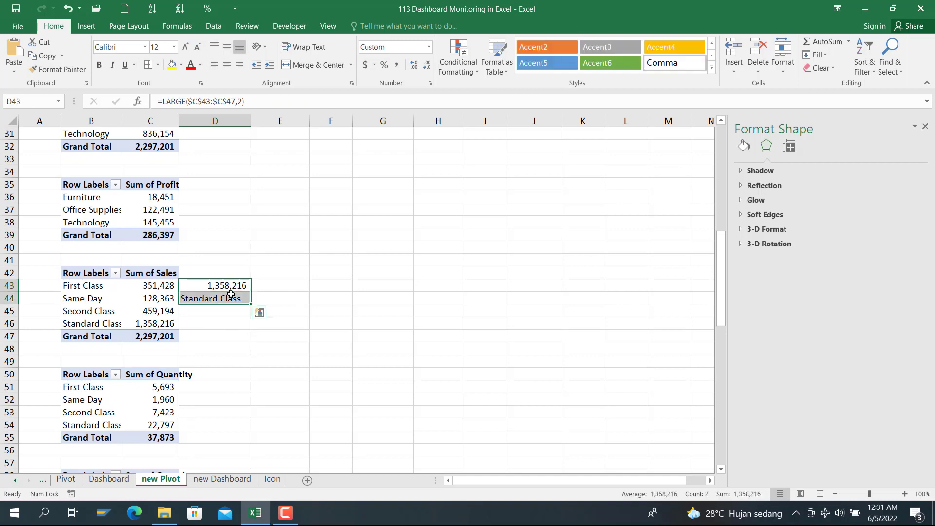
key("ctrl+c")
left_click(195, 387)
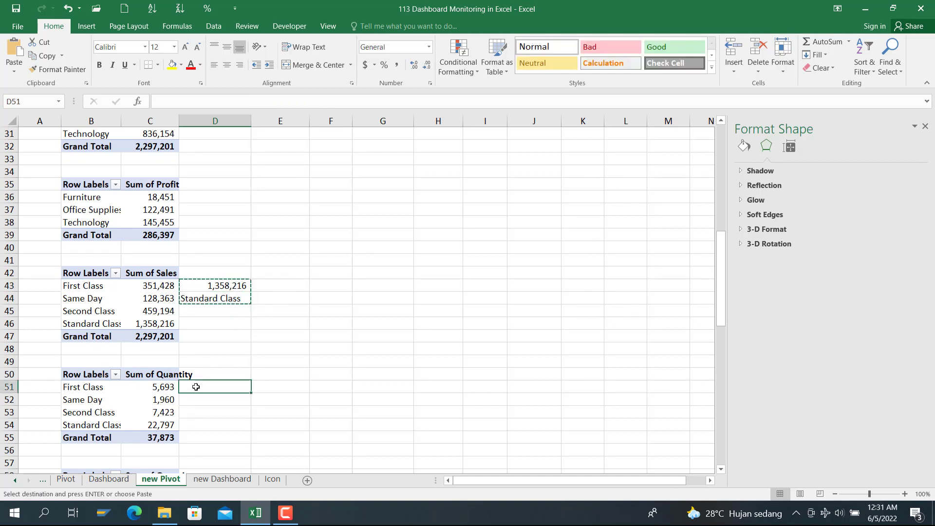
key("ctrl+v")
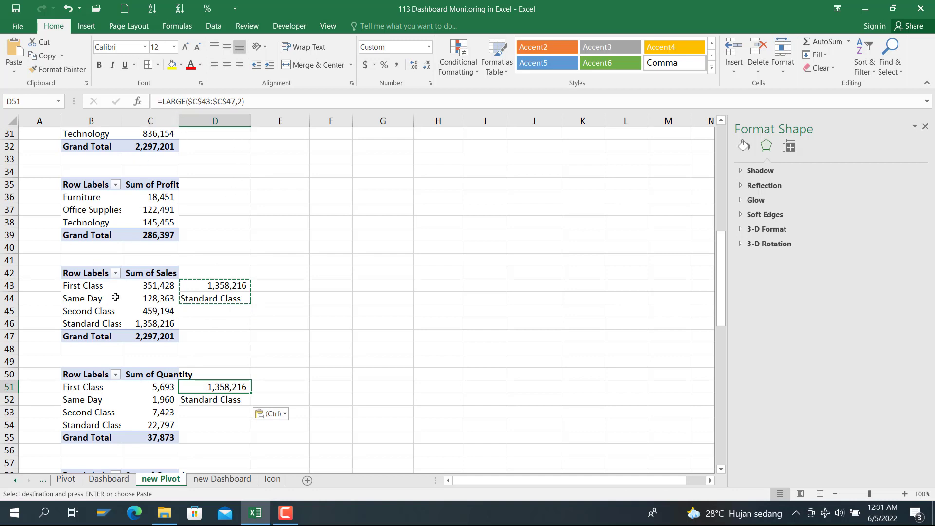
Step: Change the start of the LARGE formula's range in cell D51 to $C$51
key("F2")
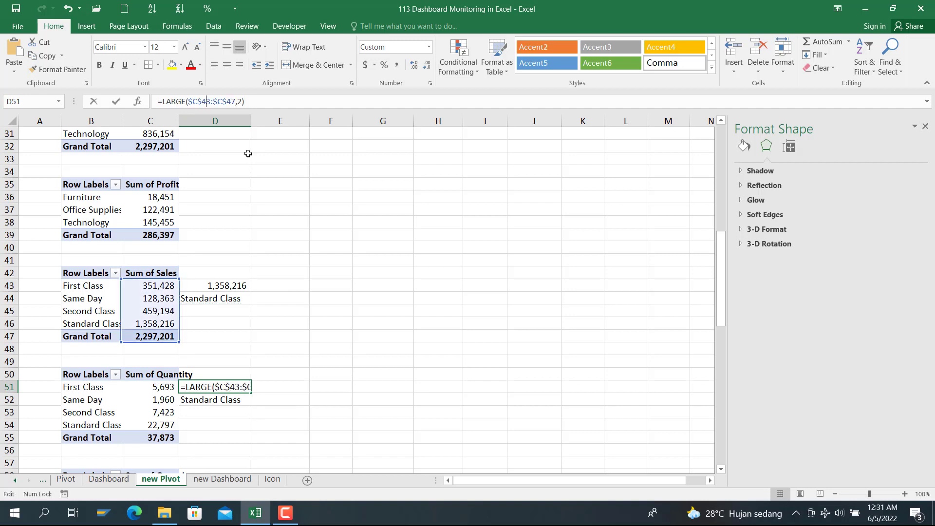
key("BackSpace")
key("BackSpace")
type("51")
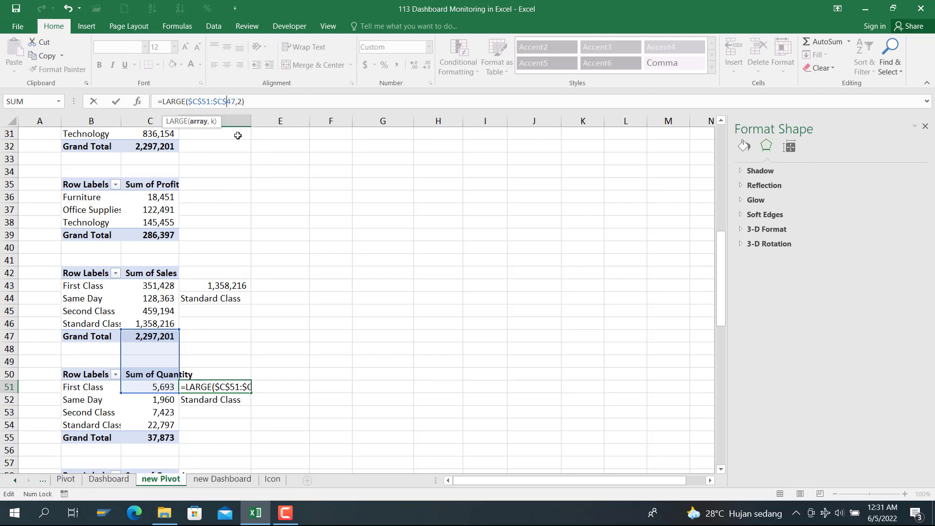
Step: Correct the end of the LARGE array in D51 so the formula reads =LARGE($C$51:$C$55,2)
key("Delete")
key("Delete")
type("55")
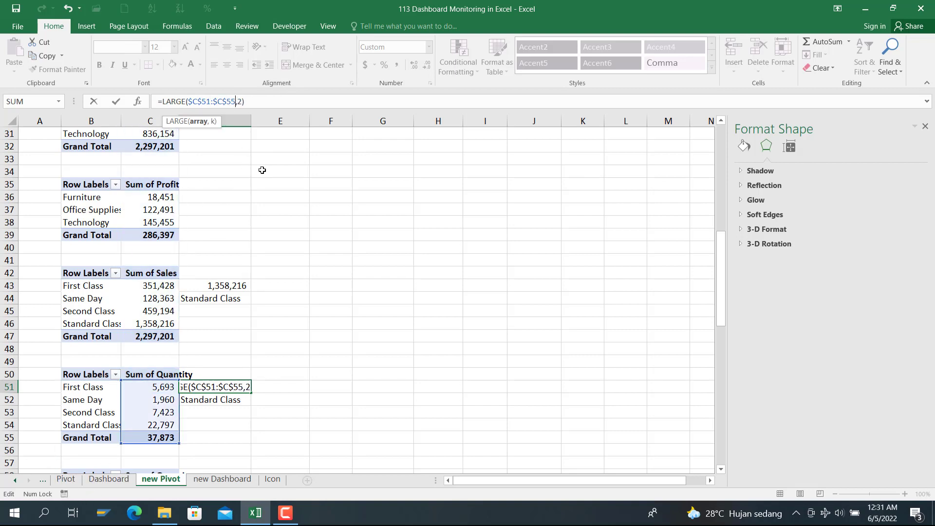
key("Return")
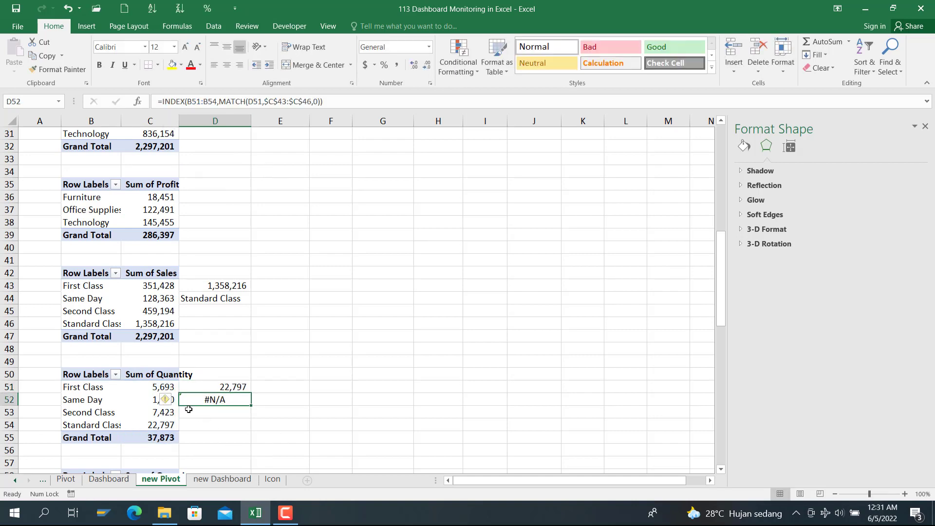
Step: Change the MATCH lookup array in D52's INDEX formula to $C$51:$C$54
left_click(222, 386)
left_click(225, 400)
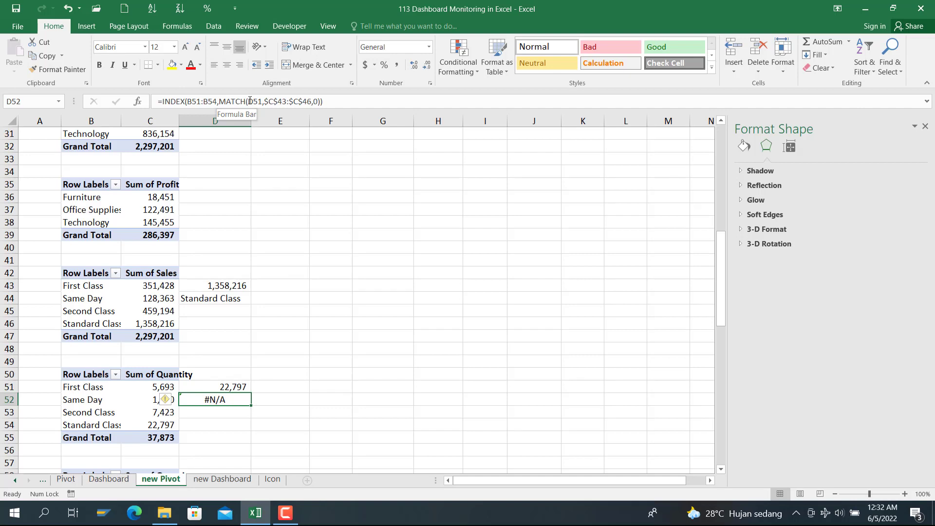
left_click(282, 102)
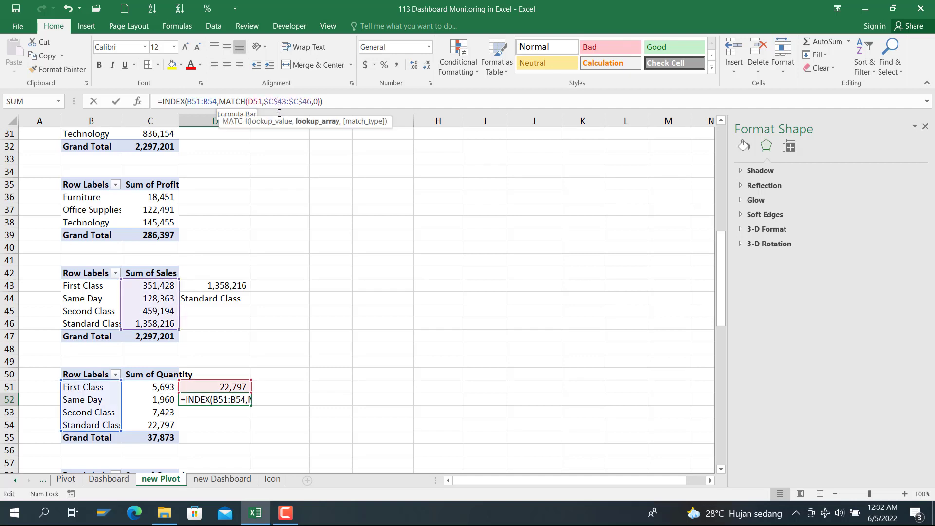
key("Delete")
key("Delete")
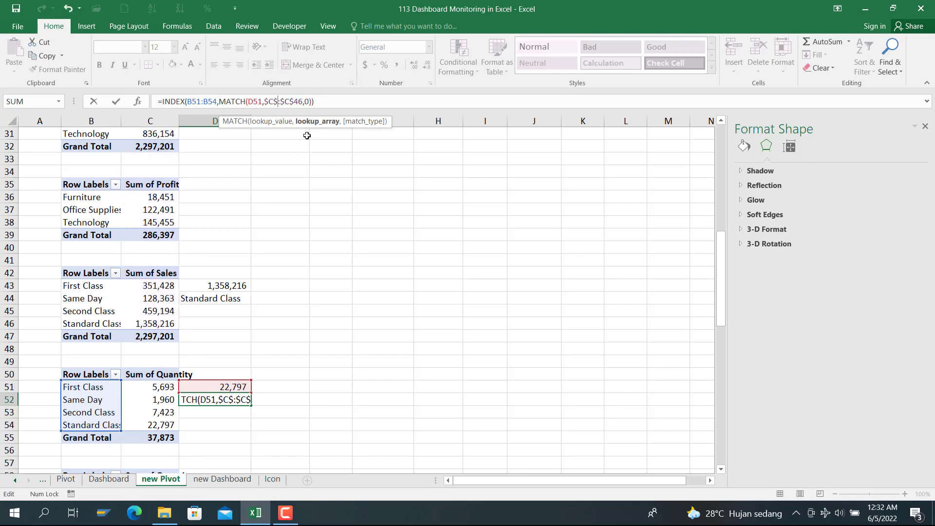
type("51")
left_click(307, 102)
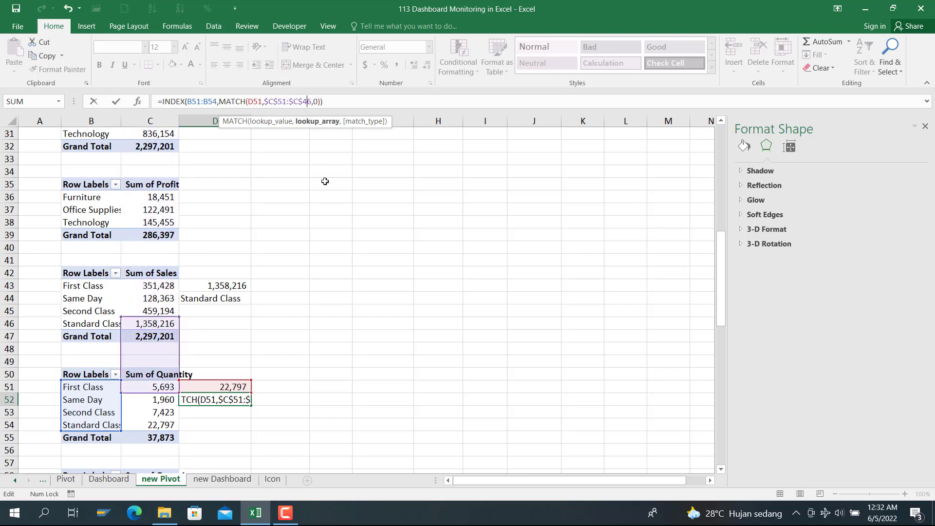
key("Delete")
key("Delete")
type("54")
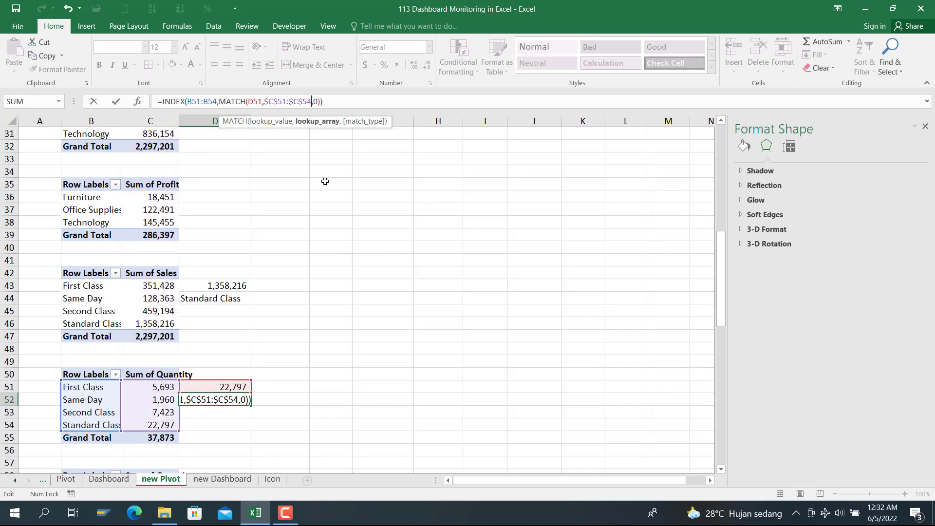
key("Return")
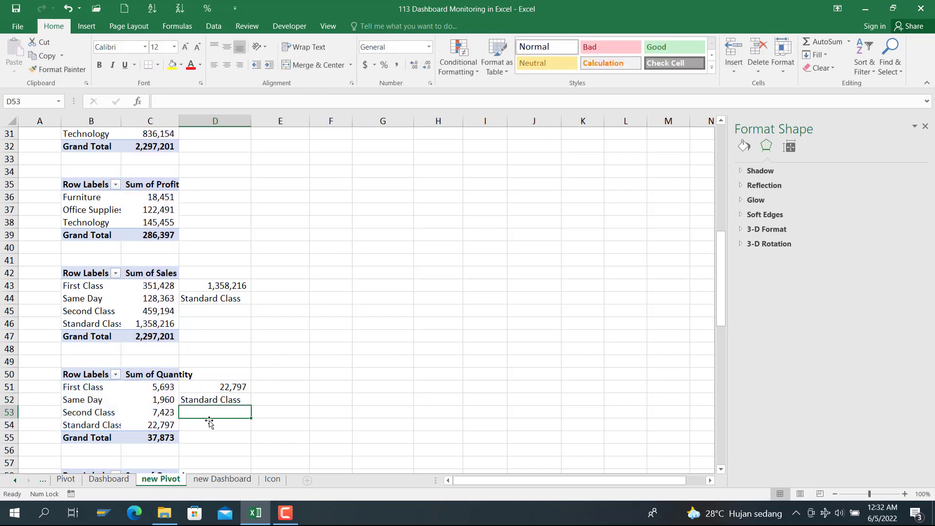
Step: On the new Dashboard sheet, copy the Sum of Sales total text box into the Ship Mode (Sales) chart, below its title
left_click(222, 480)
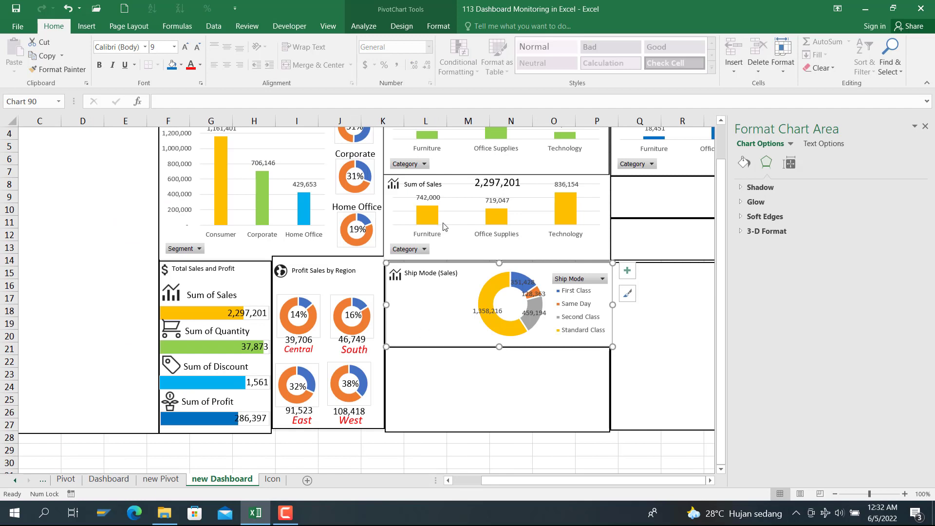
left_click(481, 184)
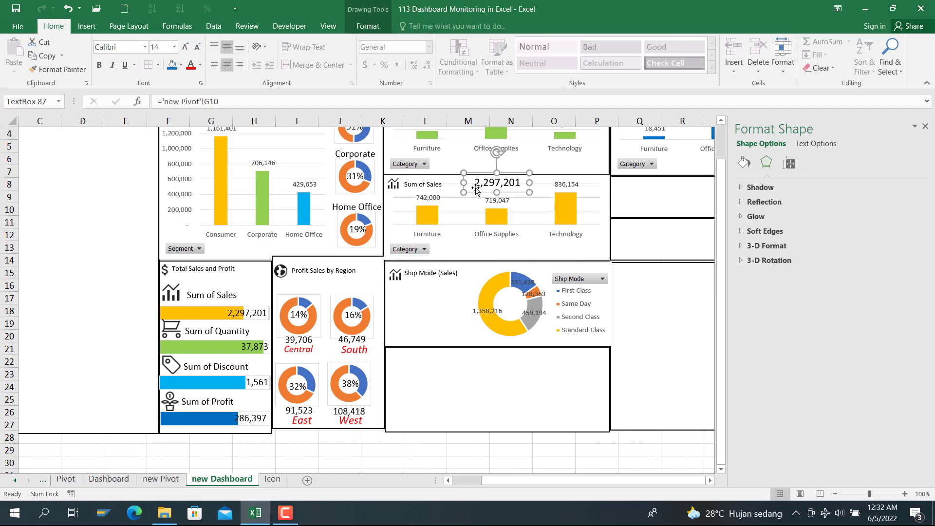
left_click(440, 302)
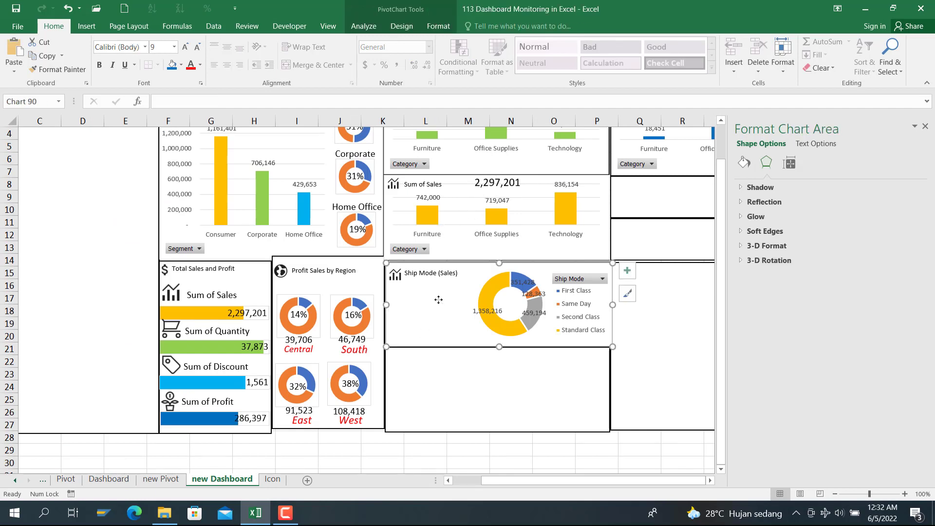
key("ctrl+v")
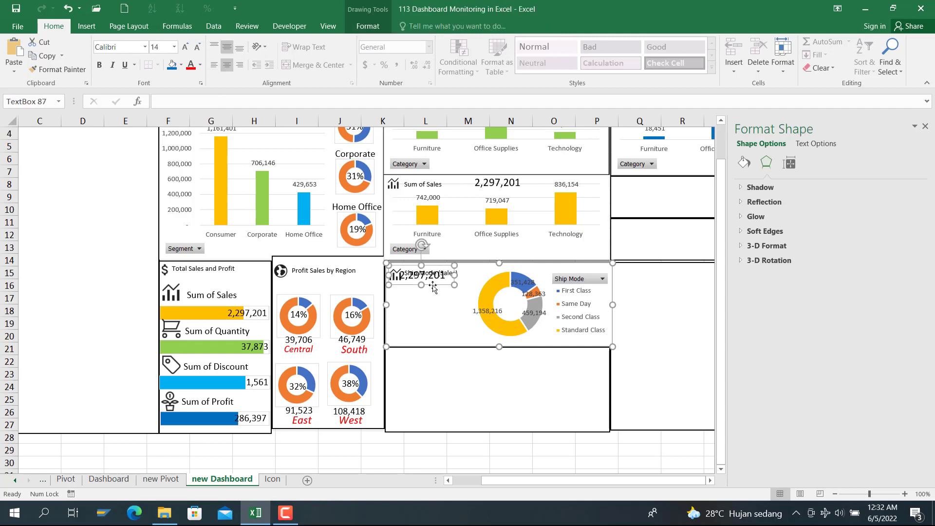
left_click_drag(434, 284, 445, 304)
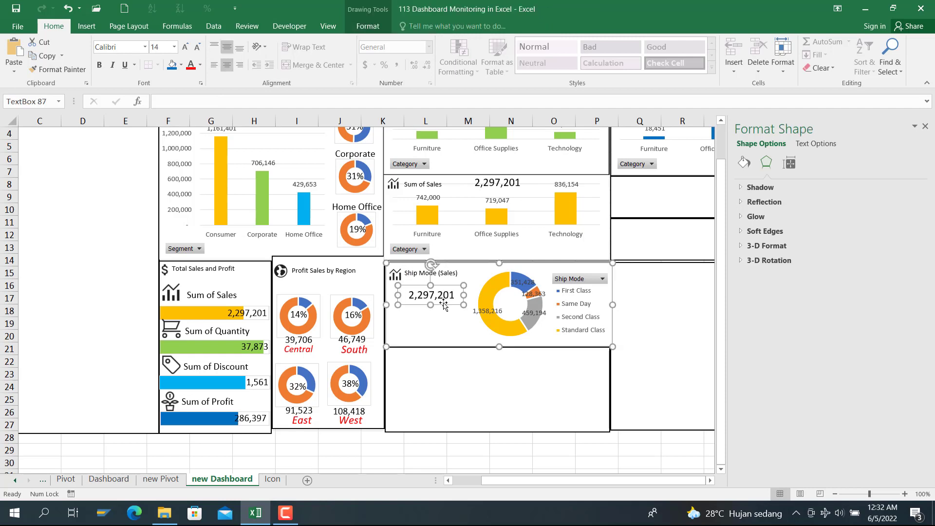
Step: Link the text box in the Ship Mode (Sales) chart to cell D44 of the new Pivot sheet
double_click(408, 298)
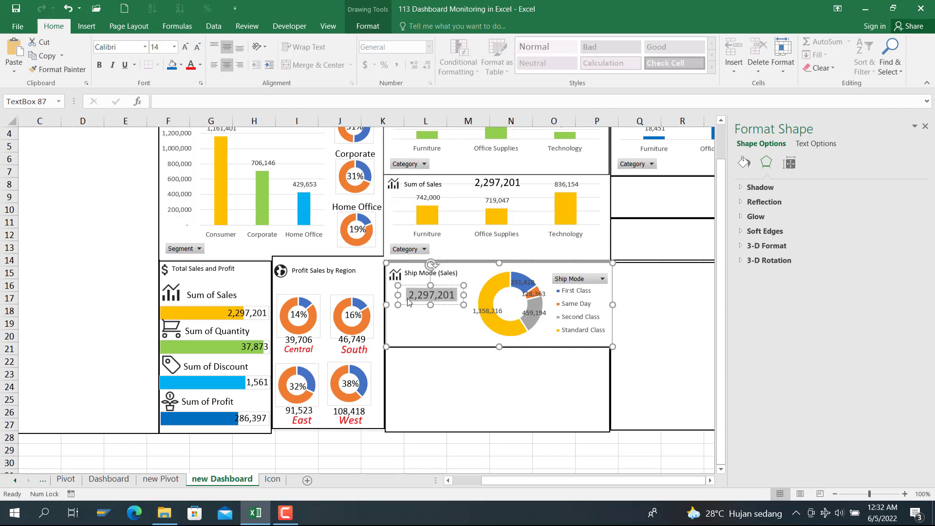
left_click(192, 103)
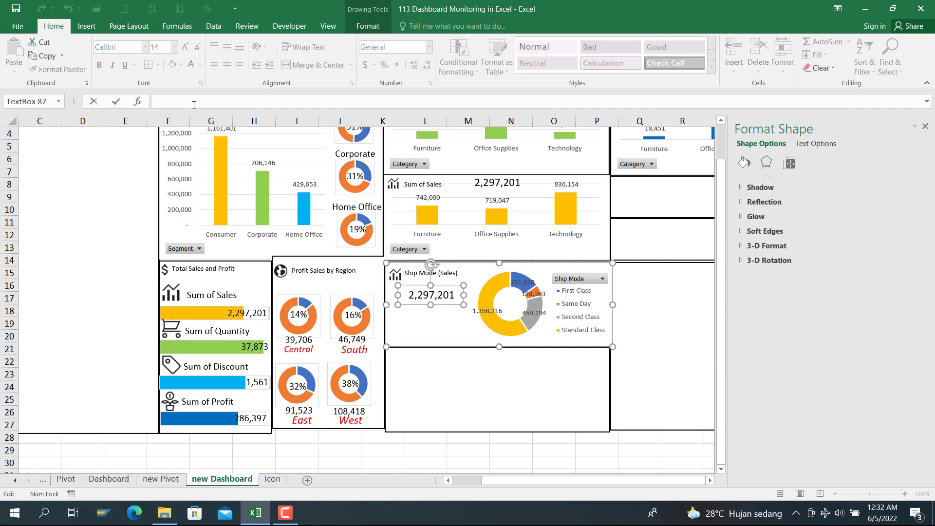
type("=")
left_click(157, 480)
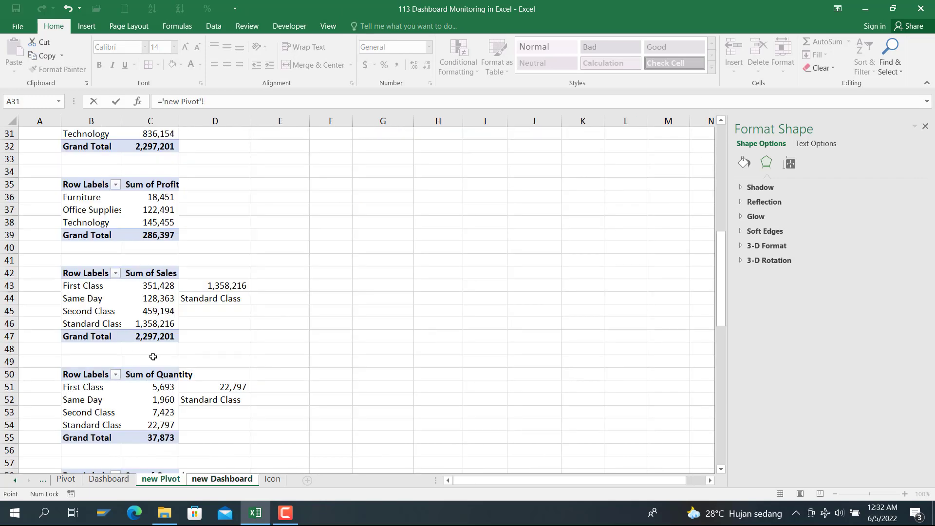
left_click(208, 297)
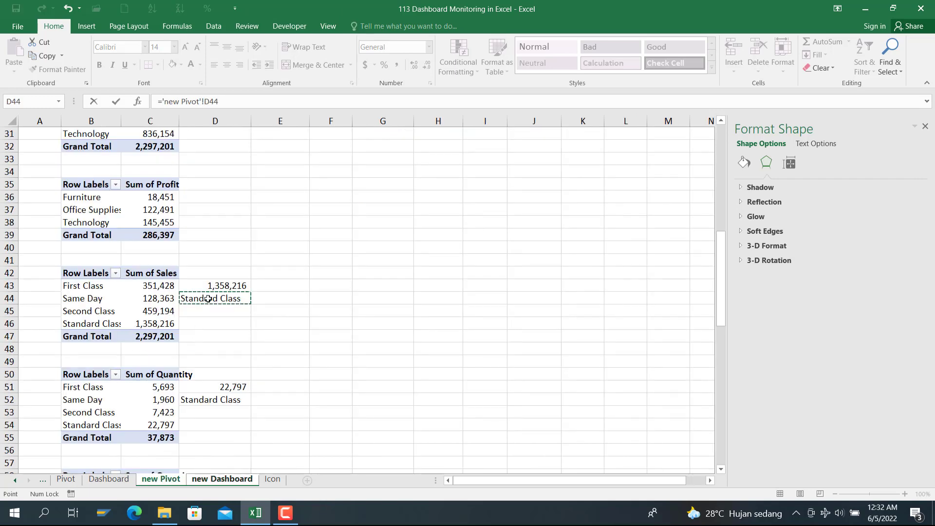
key("Return")
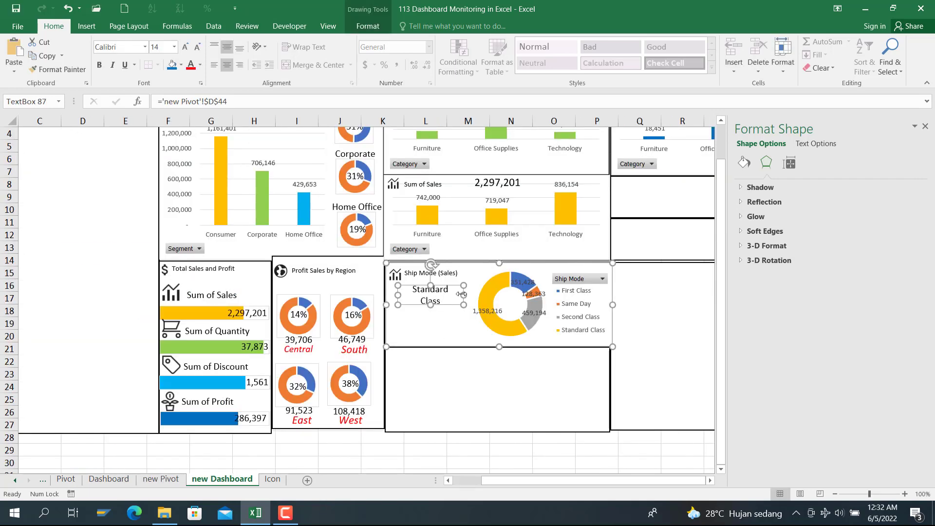
Step: Widen the Standard Class text box to fit on one line, shift it slightly down, and set its font size to 12
left_click_drag(461, 294, 477, 295)
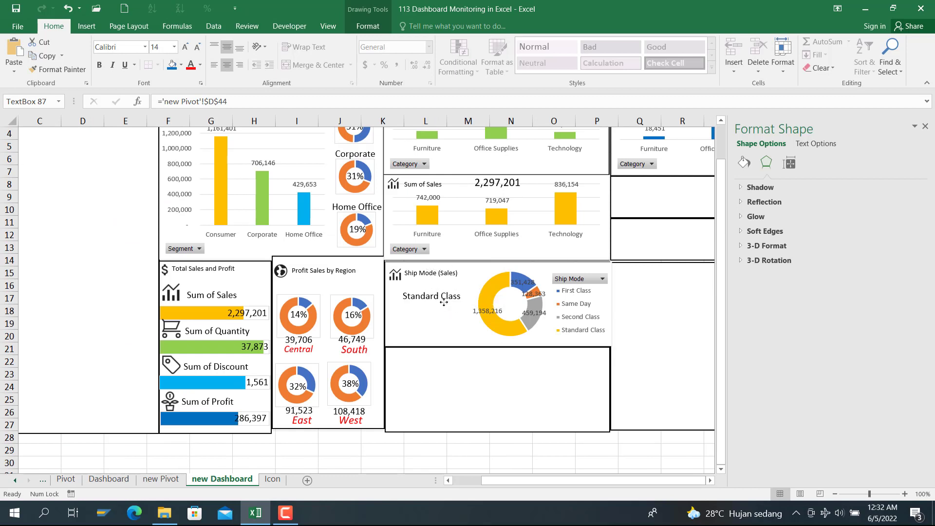
left_click_drag(447, 302, 441, 307)
left_click(167, 47)
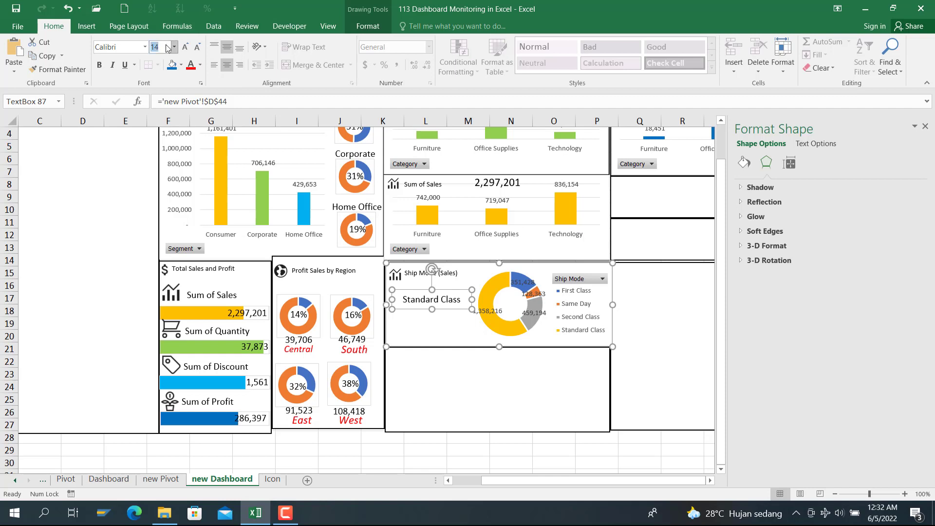
type("1")
key("Return")
left_click(442, 330)
left_click(439, 299)
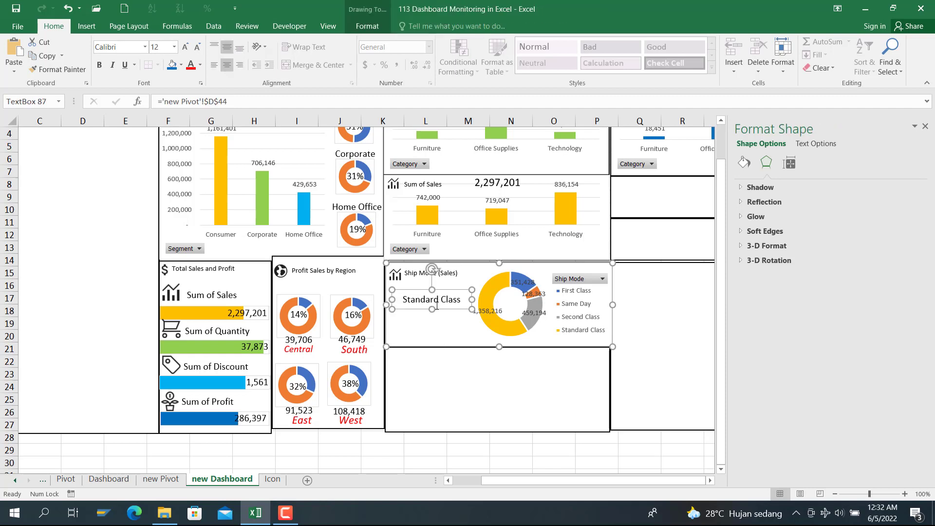
Step: Set the Standard Class label's font size to 16 and widen its text box to fit the text on one line
left_click(161, 45)
type("1")
key("Return")
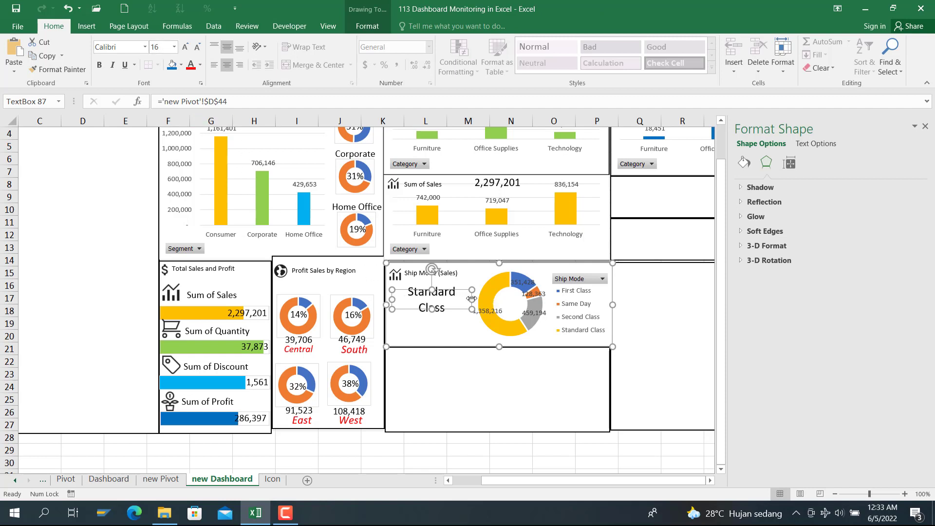
mouse_move(472, 299)
left_mouse_down()
mouse_move(489, 299)
mouse_move(466, 308)
left_mouse_up()
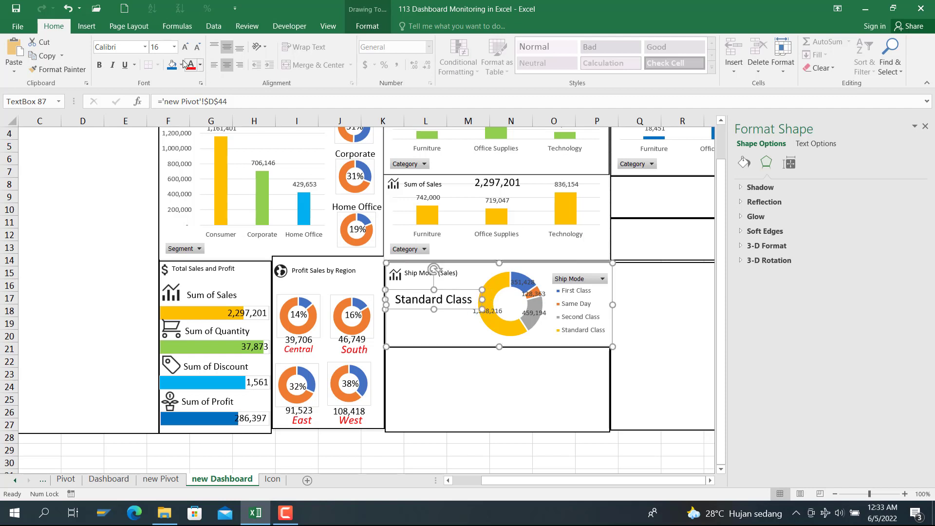
Step: Format the Standard Class label in the Ship Mode (Sales) chart as size 14, bold and italic
left_click(166, 47)
type("14")
key("Return")
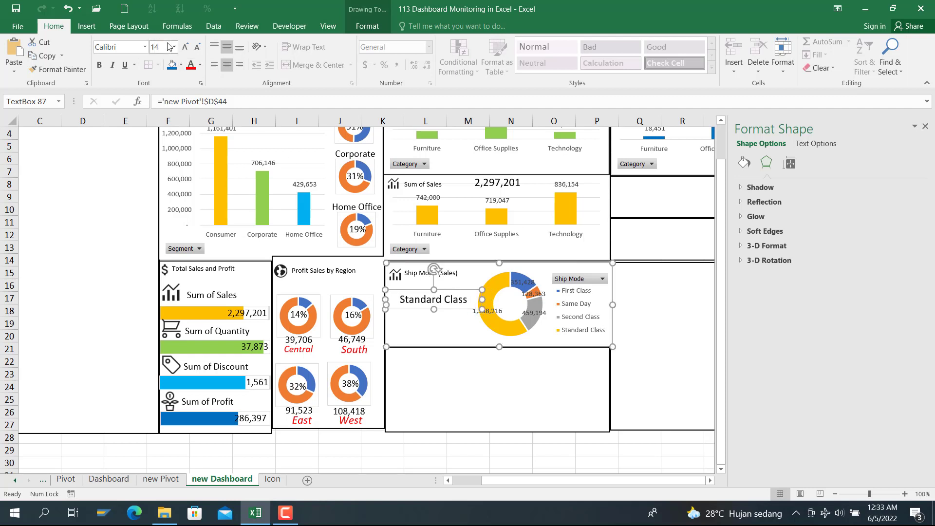
left_click(111, 67)
left_click(99, 69)
left_click(427, 323)
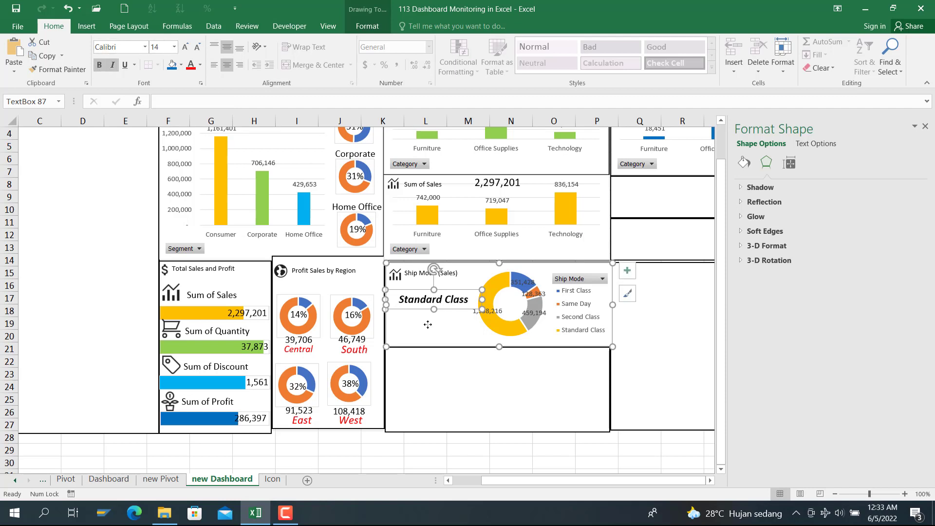
Step: Copy the Standard Class text box into the empty rectangle below the Ship Mode (Sales) chart and position it in the rectangle's left half
left_click(429, 308)
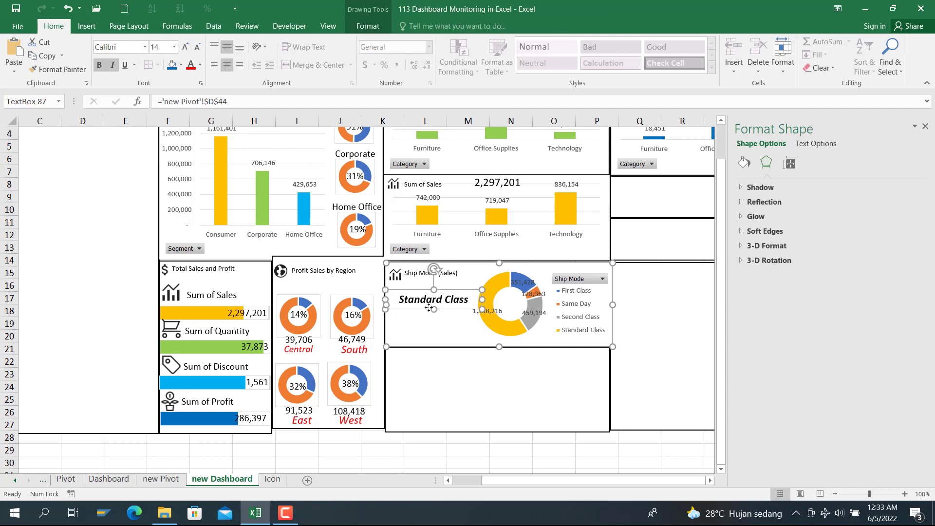
key("ctrl+c")
left_click(459, 415)
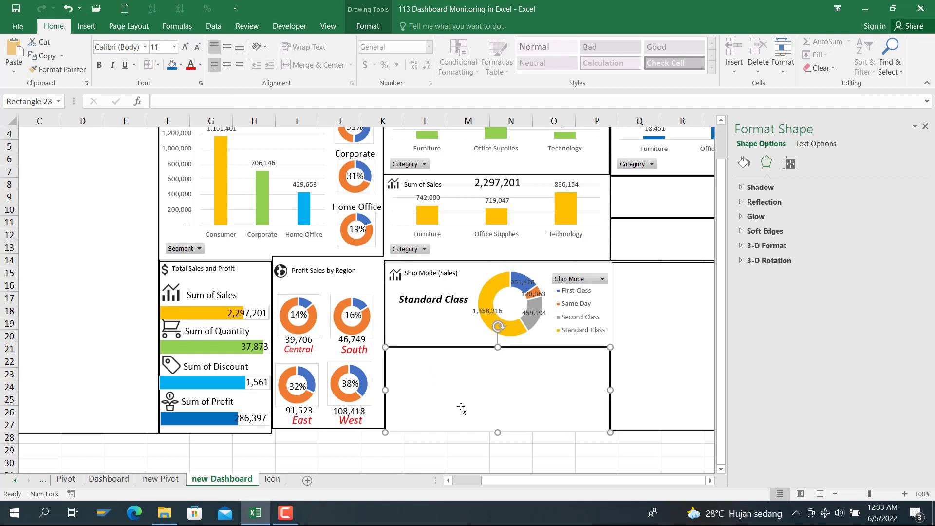
key("ctrl+v")
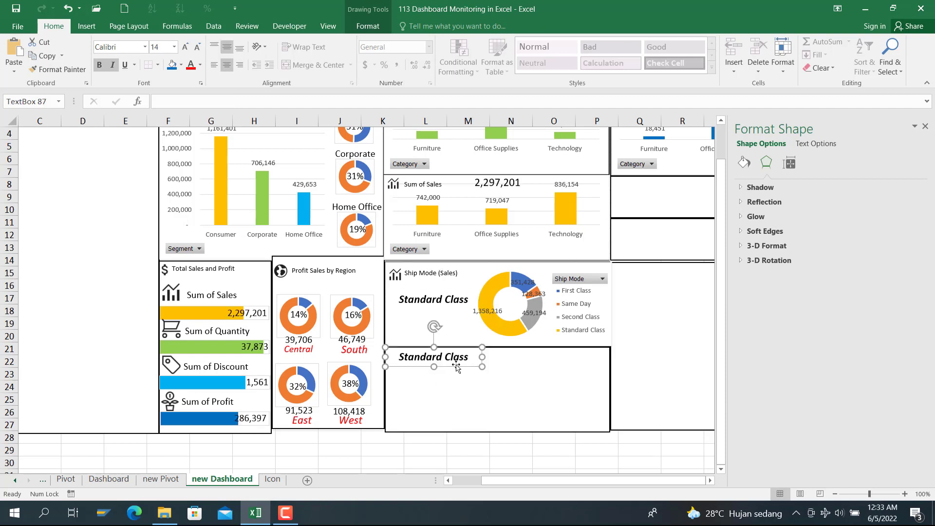
left_click_drag(457, 367, 461, 390)
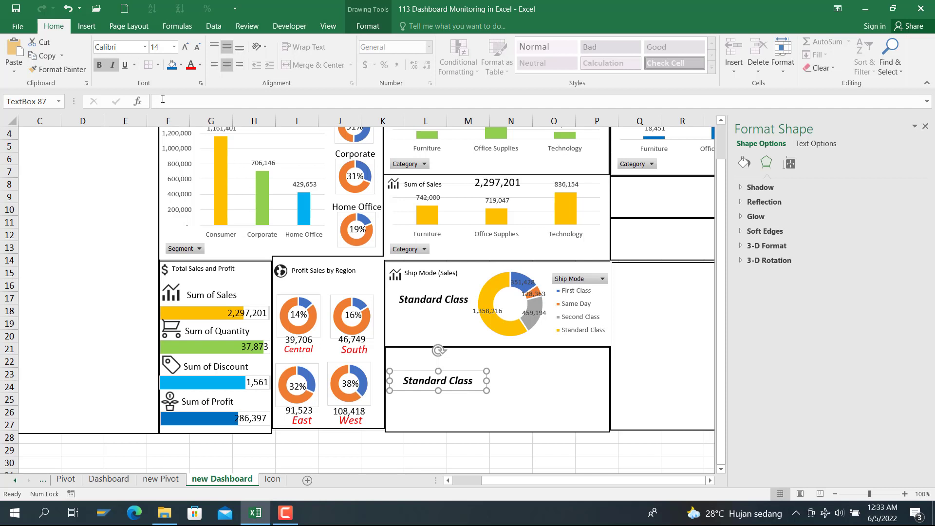
Step: Link the copied text box in the lower rectangle to cell D52 of the new Pivot sheet
left_click(459, 382)
type("=")
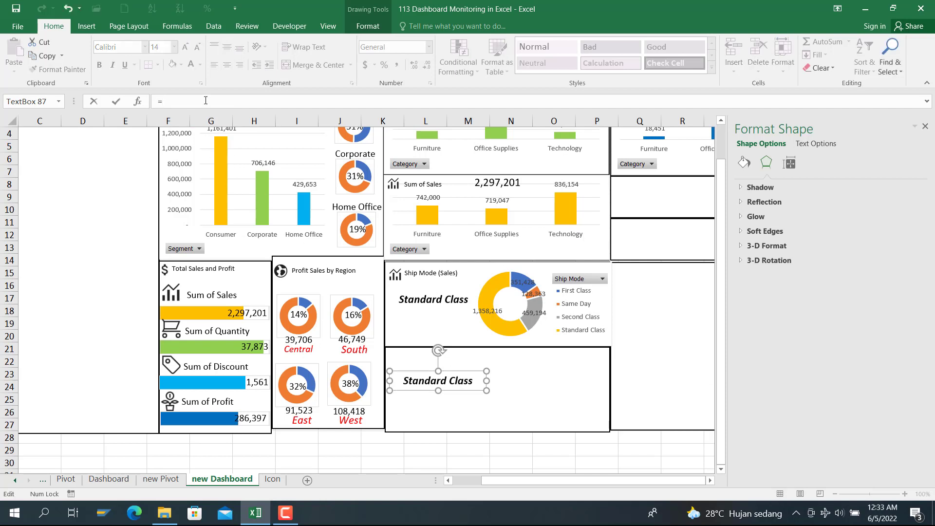
left_click(161, 479)
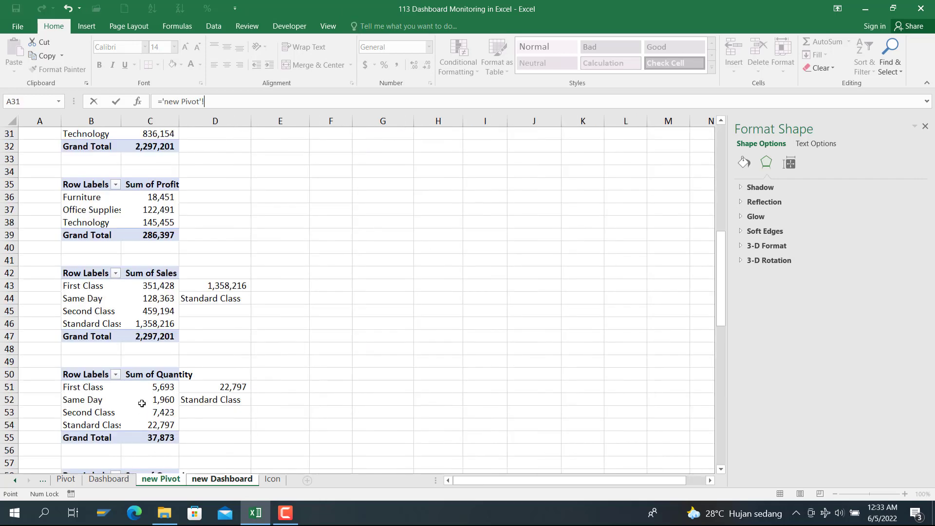
left_click(220, 400)
key("Return")
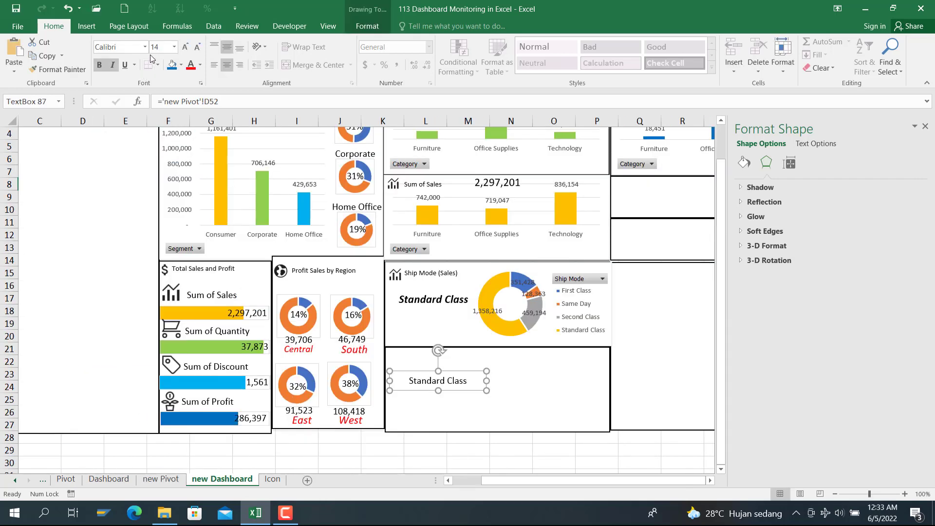
Step: Set the font size of the Standard Class label in the lower rectangle to 12
left_click(161, 47)
type("12")
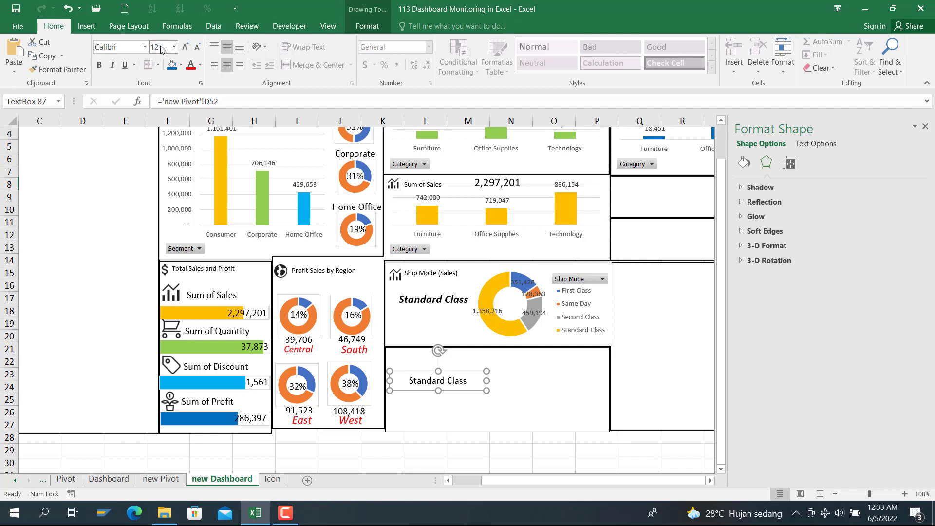
key("Return")
left_click(510, 378)
left_click(456, 384)
Step: Format the Standard Class label in the lower rectangle as size 14, bold and italic
left_click(166, 46)
type("14")
key("Return")
left_click(101, 65)
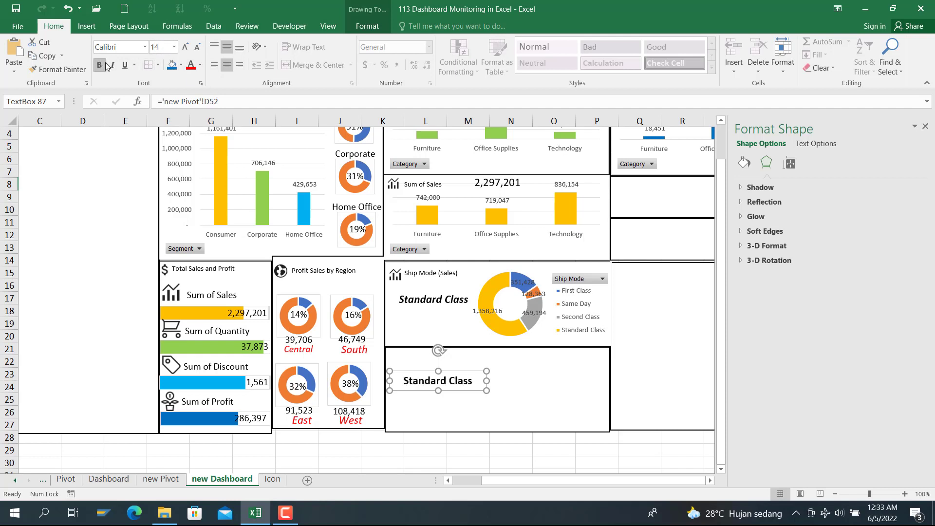
left_click(113, 65)
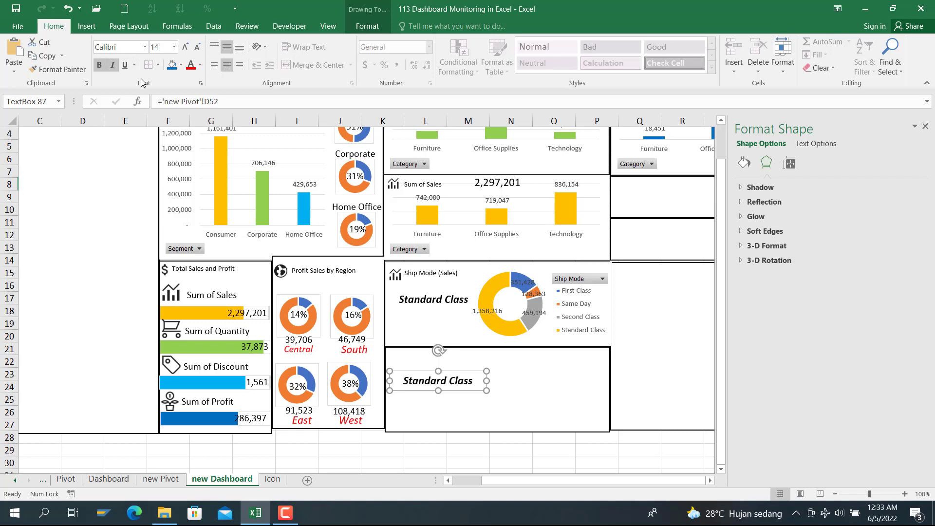
left_click(451, 361)
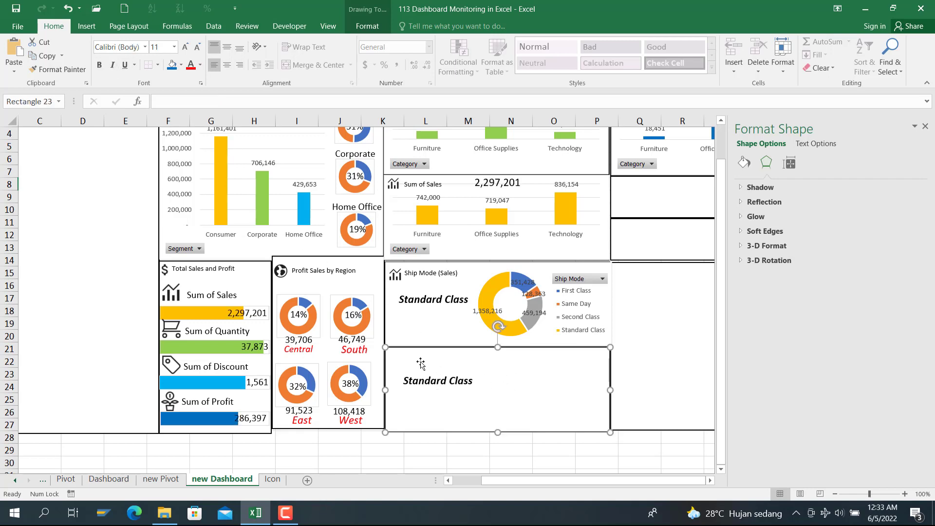
left_click(161, 479)
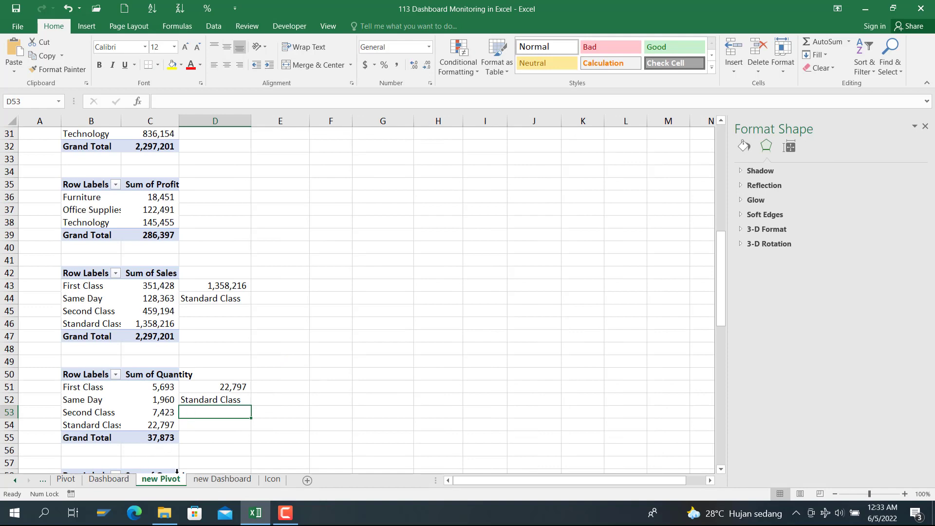
left_click(259, 419)
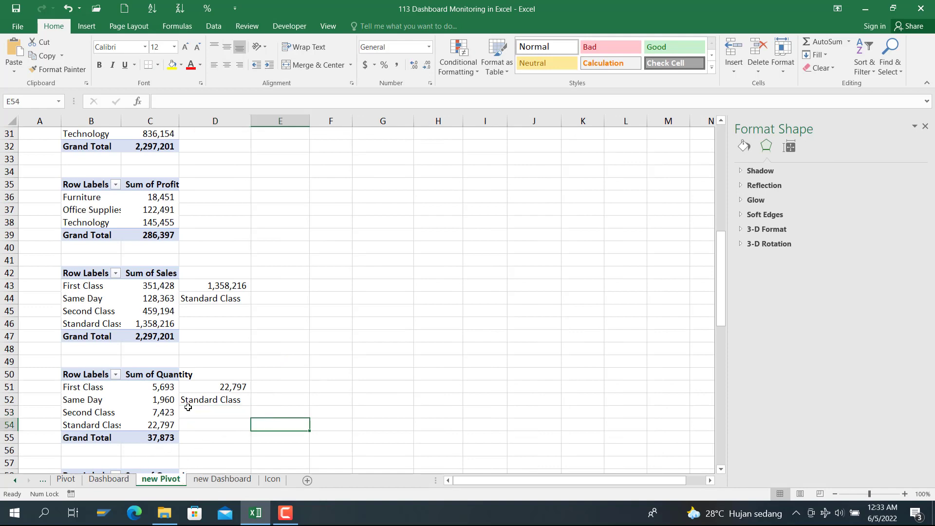
left_click(222, 479)
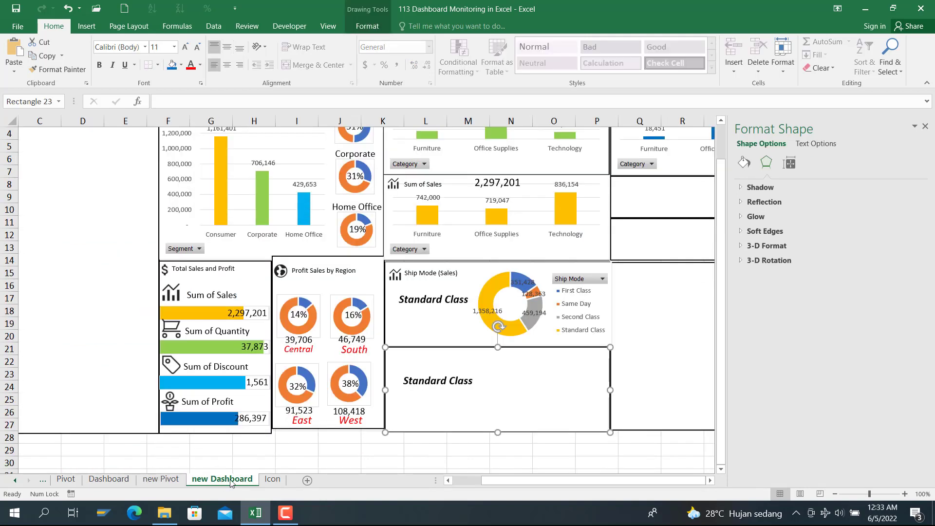
Step: Try to reuse the Ship Mode (Sales) doughnut chart by pasting a copy into the rectangle below it
left_click(490, 283)
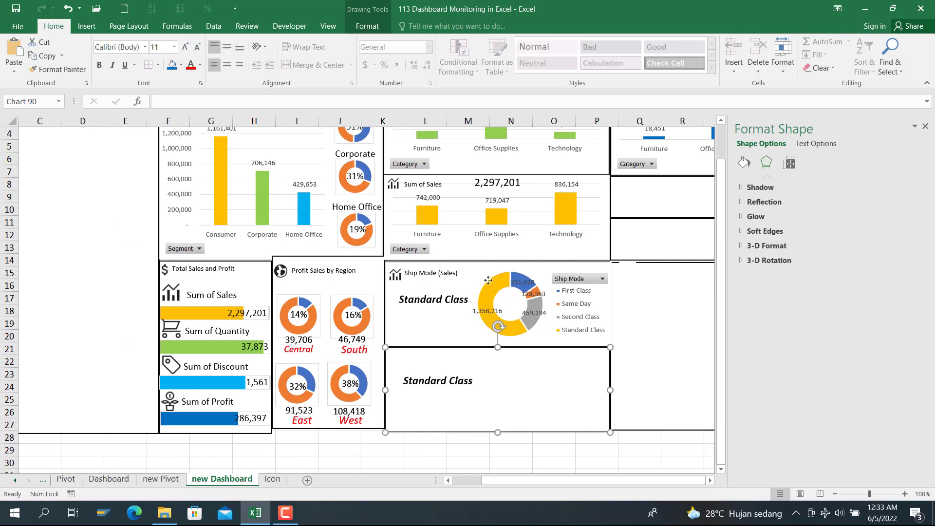
left_click(539, 307)
left_click(555, 309)
left_click(518, 307)
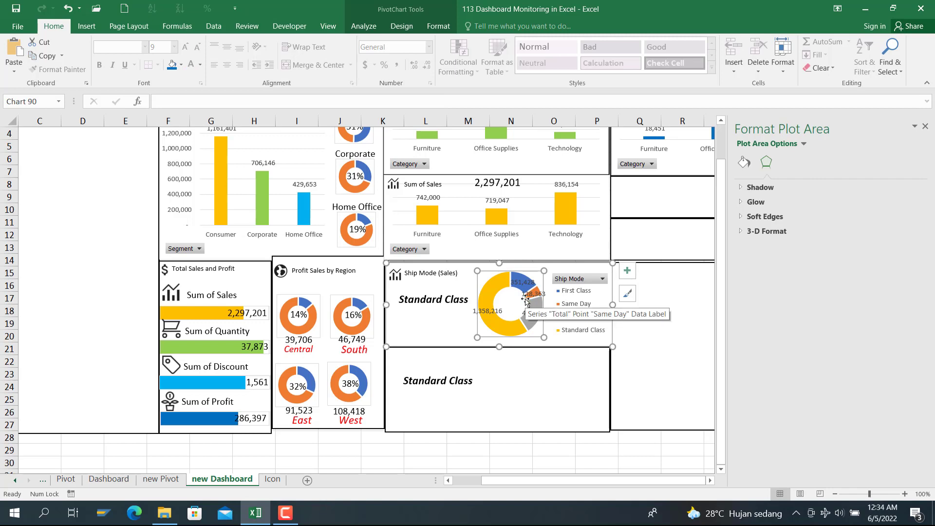
left_click(505, 393)
key("alt+Tab")
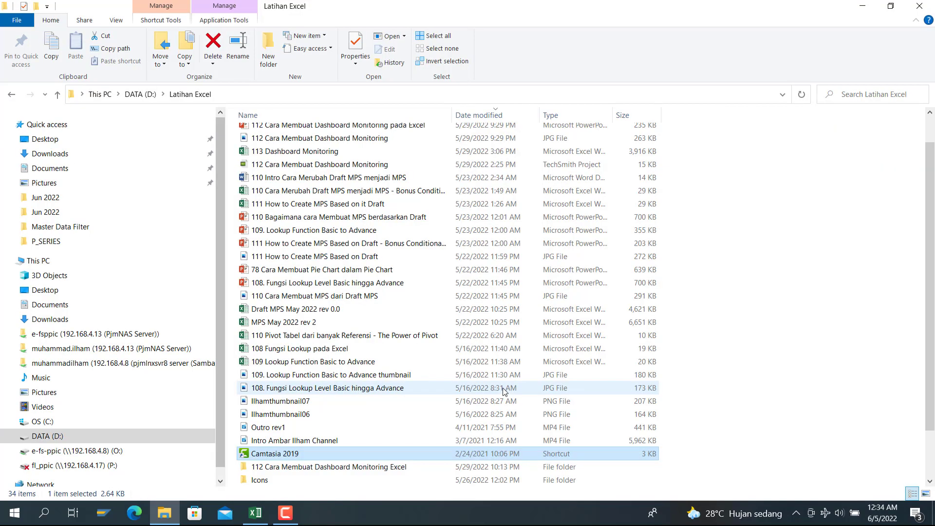
key("alt+Tab")
left_click(489, 389)
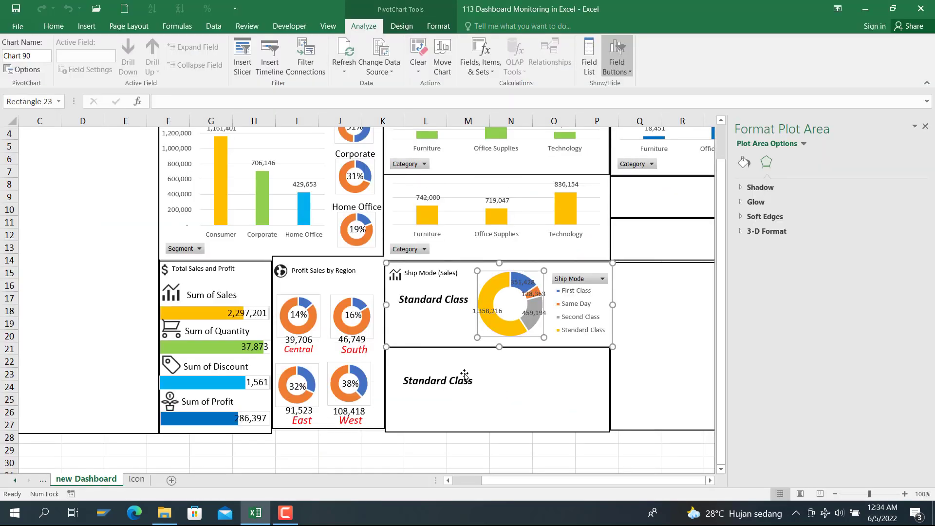
key("ctrl+v")
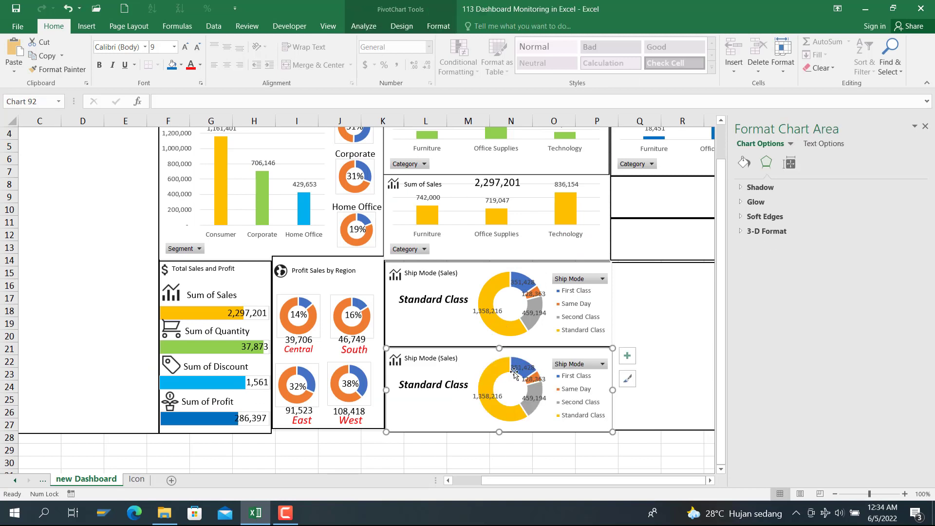
Step: Open the copied doughnut chart's data source selection, cancel it, and remove the copy from the lower rectangle
left_click(515, 368)
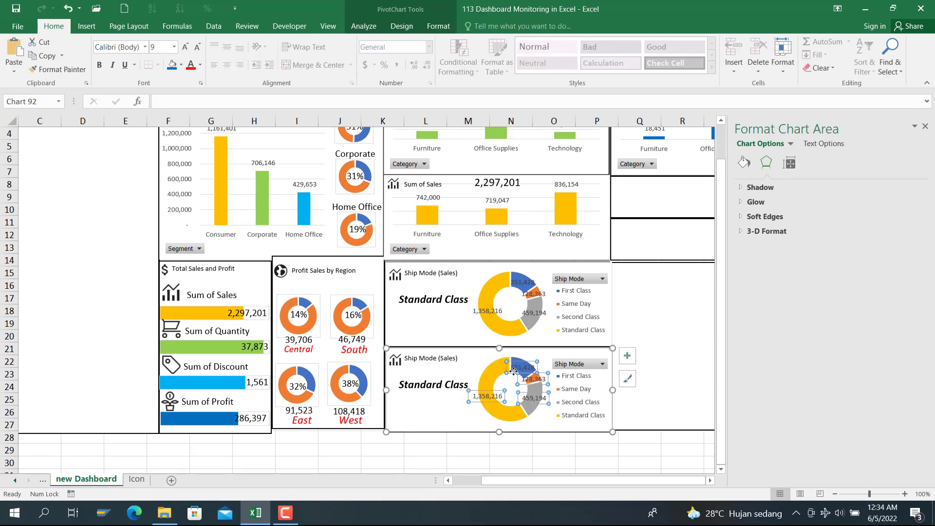
left_click(491, 376)
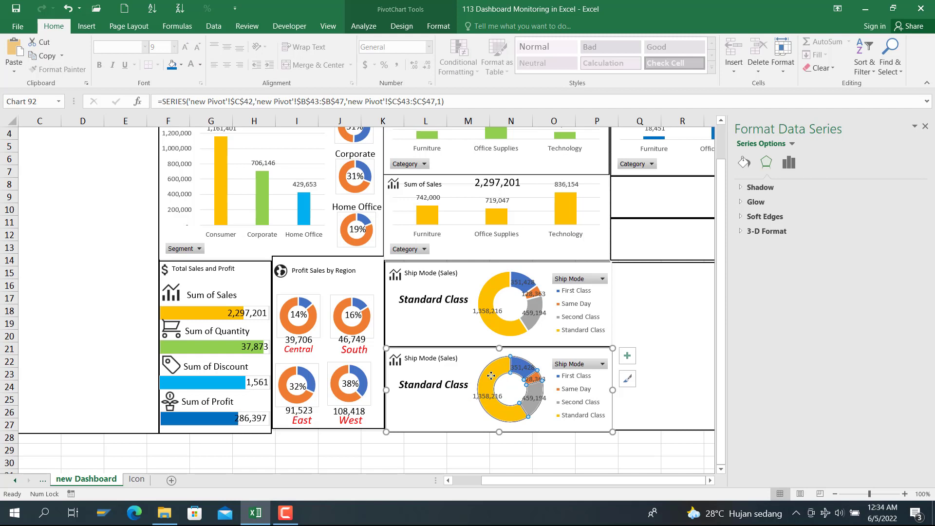
right_click(491, 375)
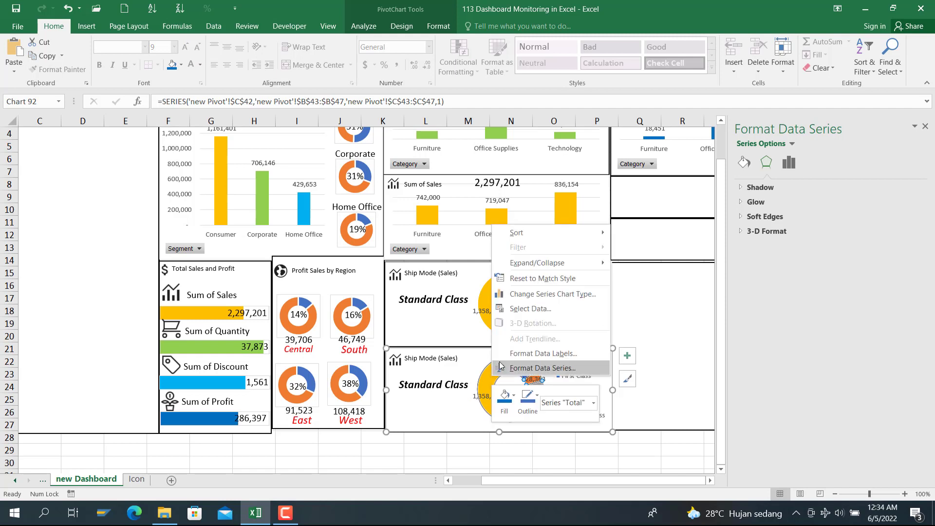
left_click(521, 310)
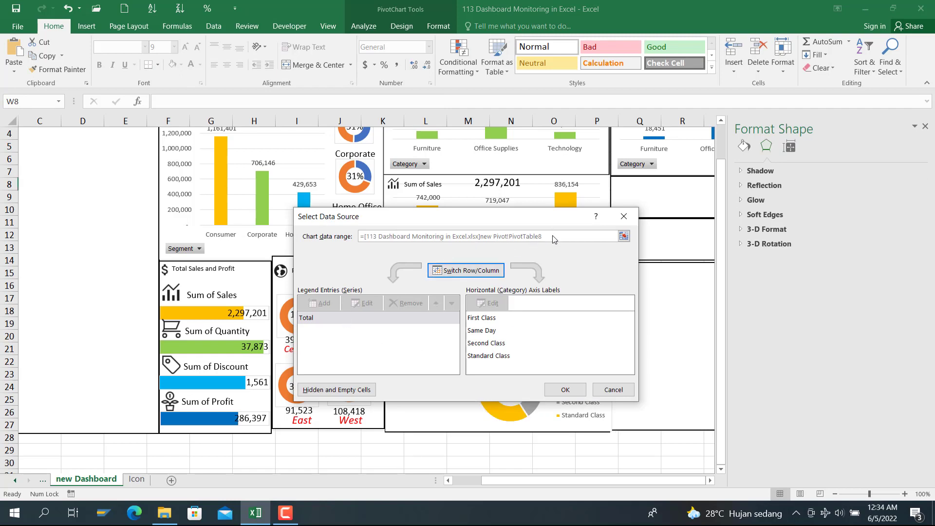
left_click(613, 389)
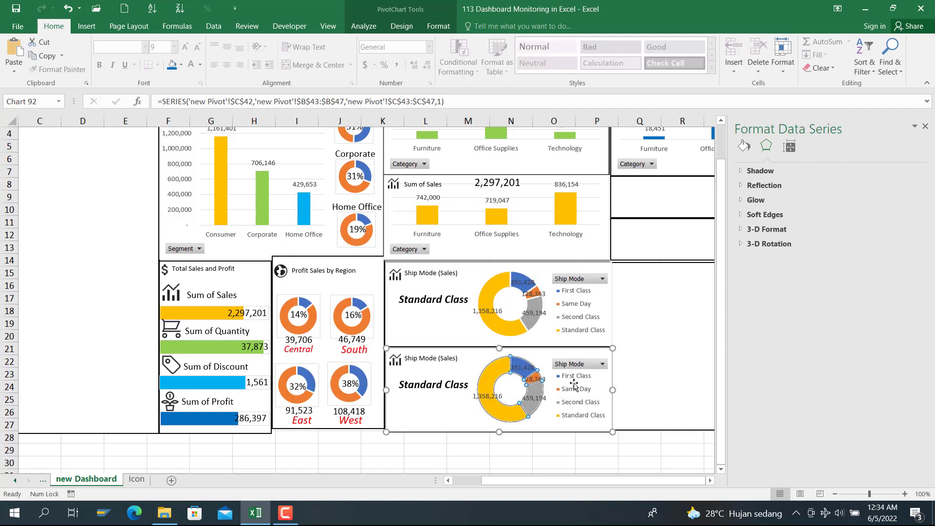
key("Delete")
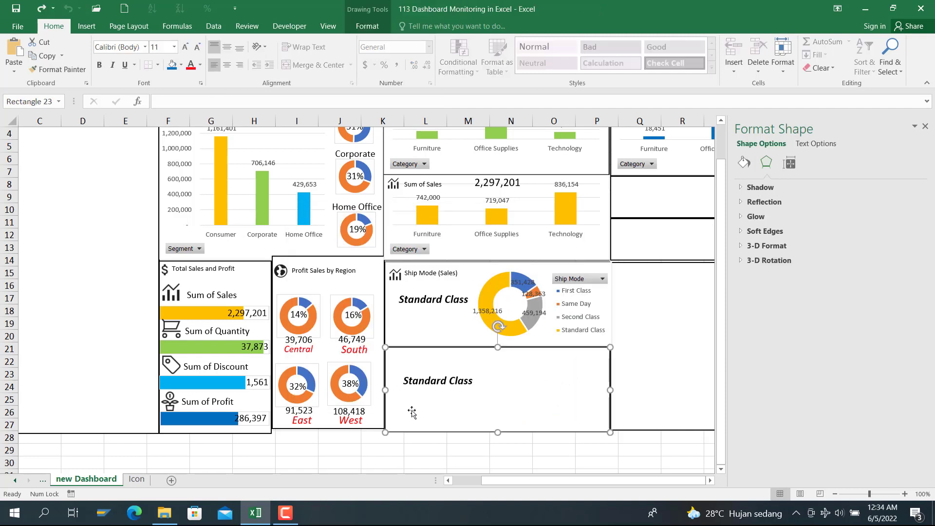
Step: Insert a doughnut chart from the ship mode Sum of Quantity data in B51:C54 of the new Pivot sheet and remove its title
left_click(17, 480)
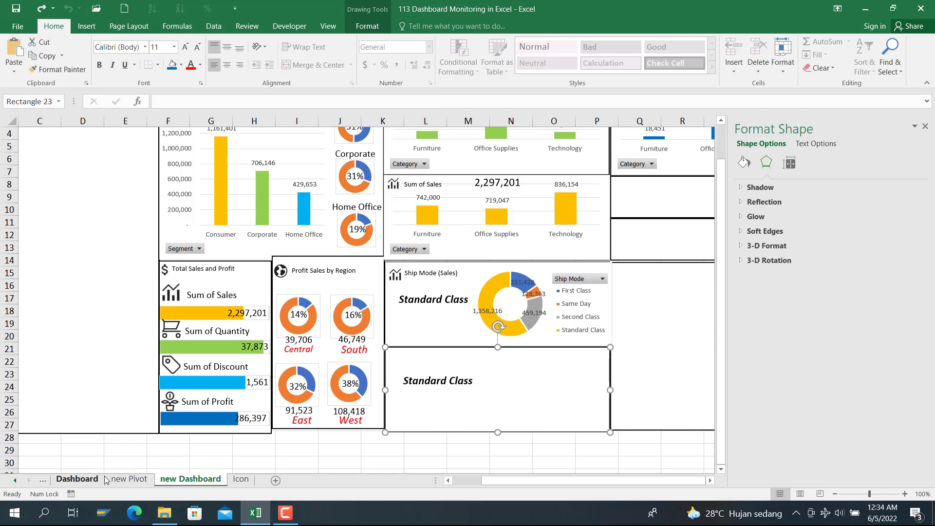
left_click(128, 480)
left_click(327, 393)
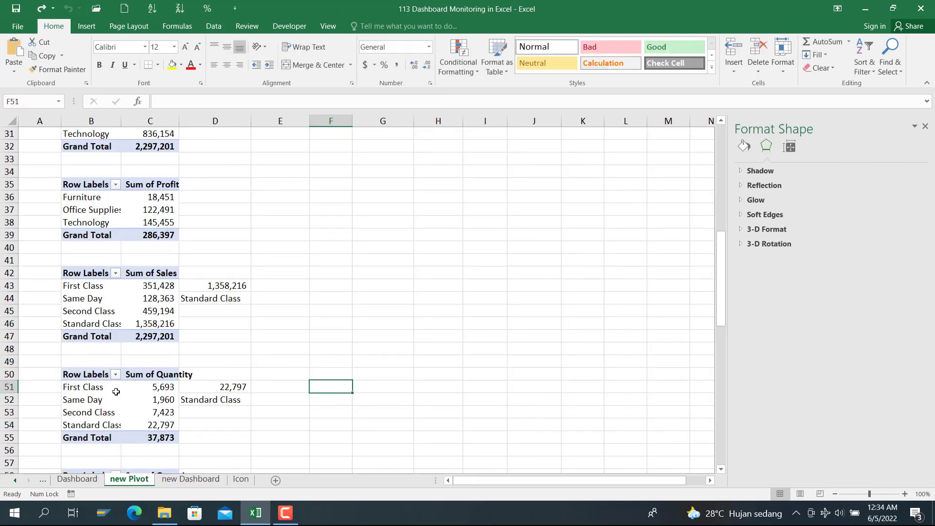
left_click_drag(116, 391, 161, 425)
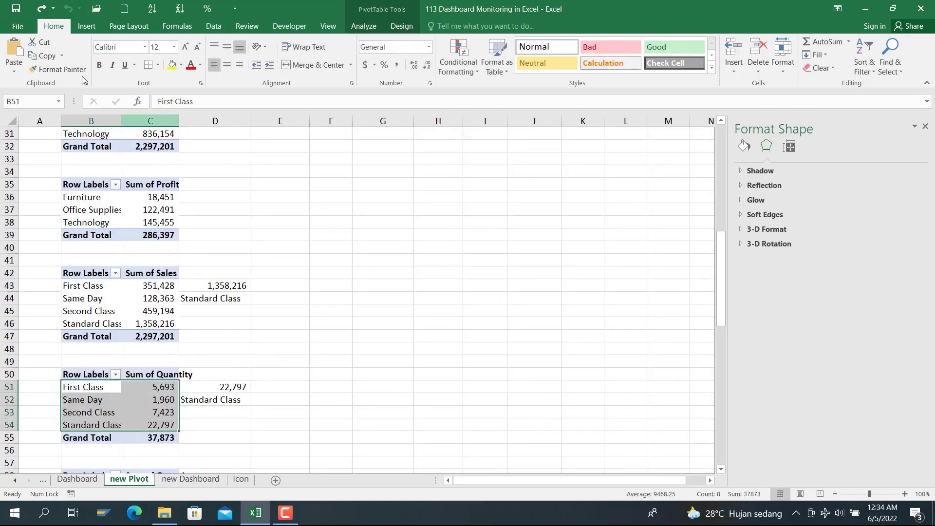
left_click(80, 26)
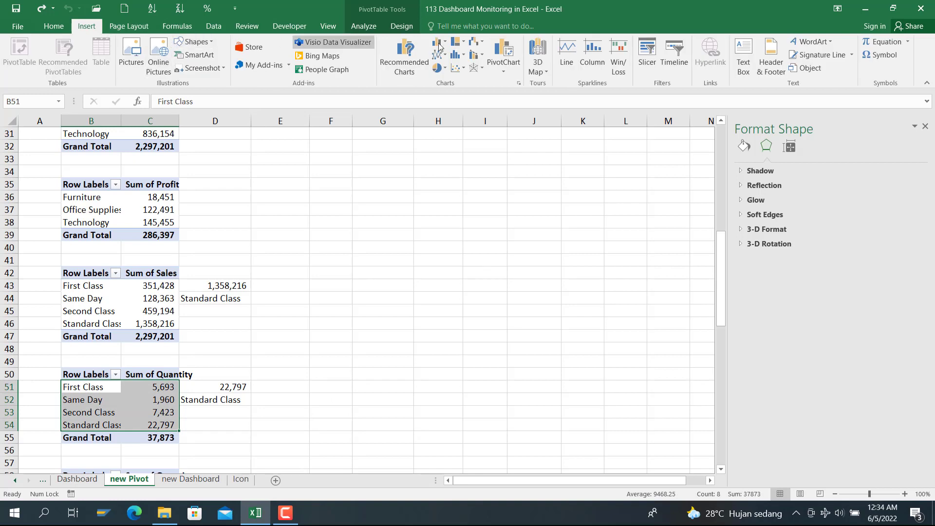
left_click(438, 68)
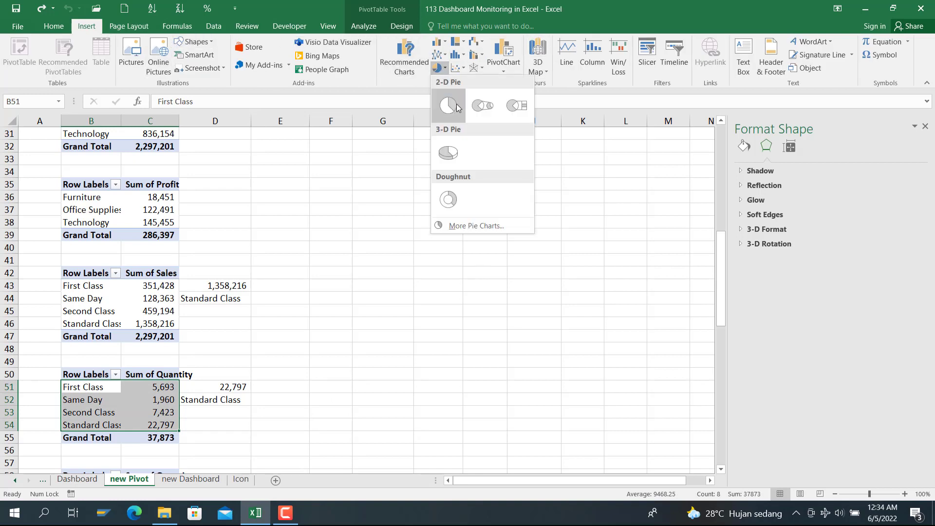
left_click(449, 197)
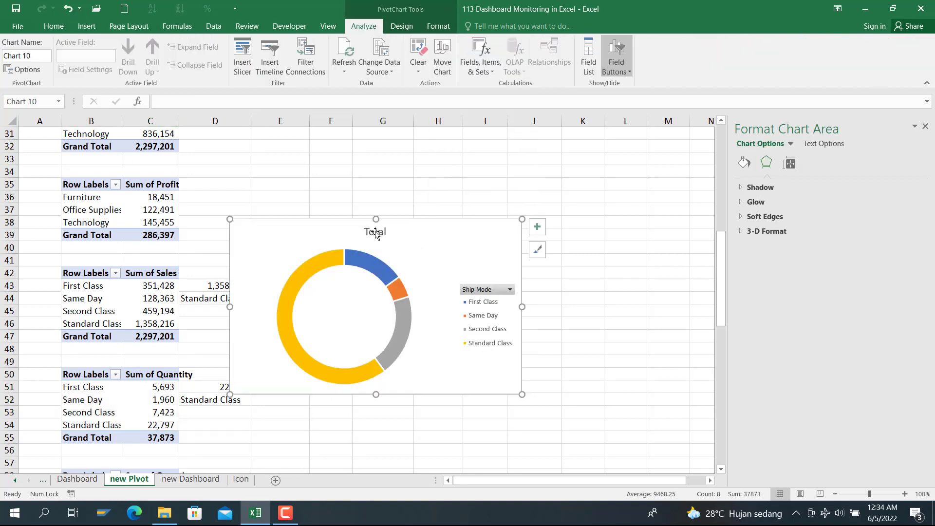
left_click(375, 234)
key("Delete")
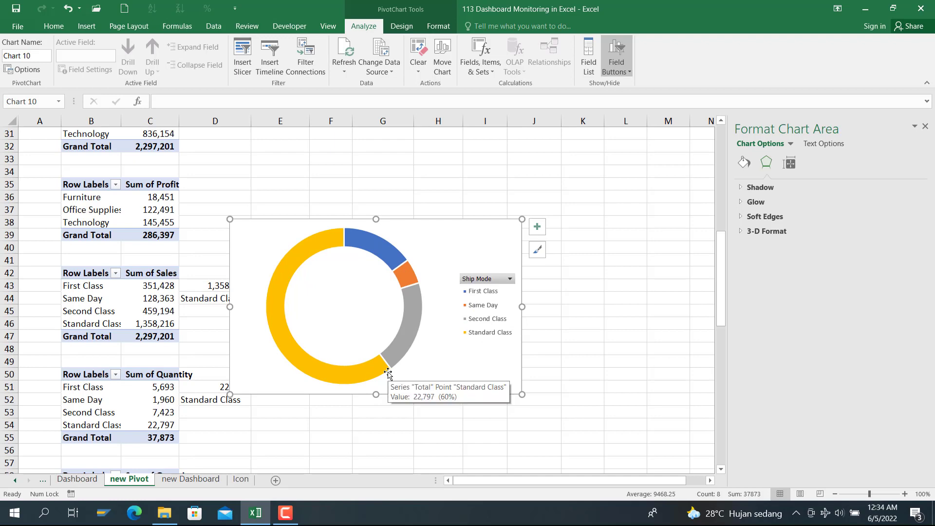
Step: Move the ship mode quantity doughnut chart from the new Pivot sheet to the new Dashboard sheet
key("ctrl+v")
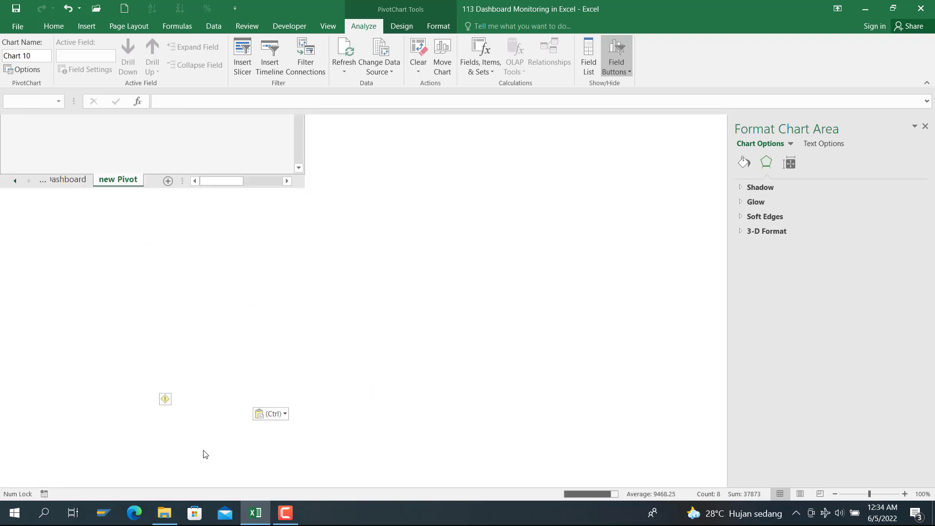
left_click(161, 143)
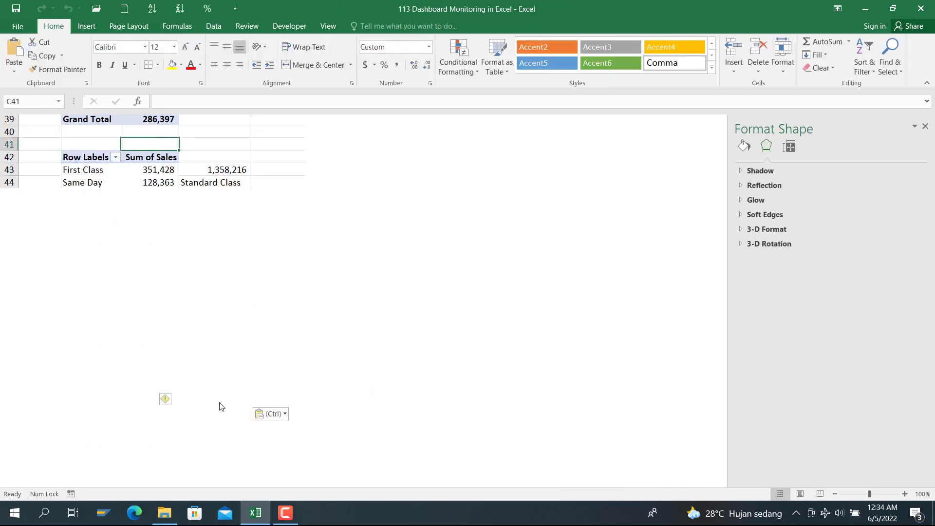
scroll(249, 472, "down", 7)
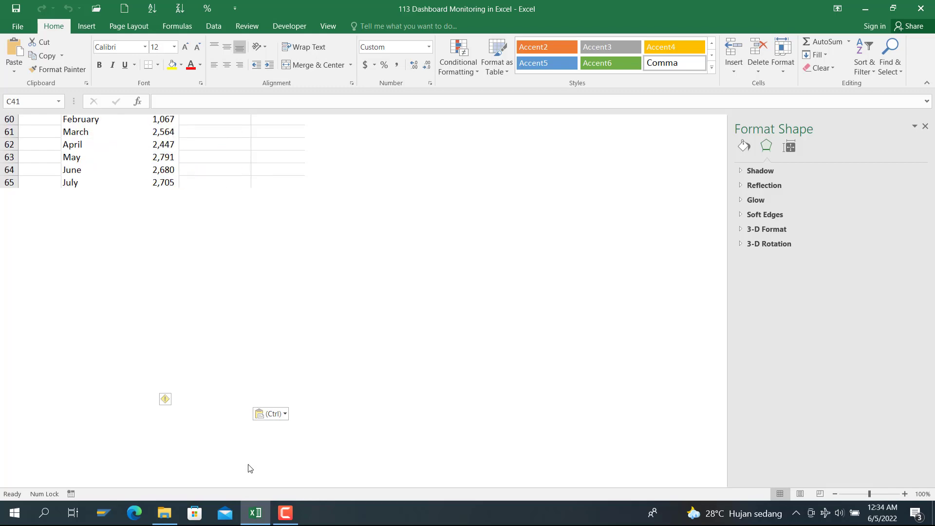
scroll(244, 477, "up", 2)
left_click(77, 152)
scroll(77, 152, "up", 4)
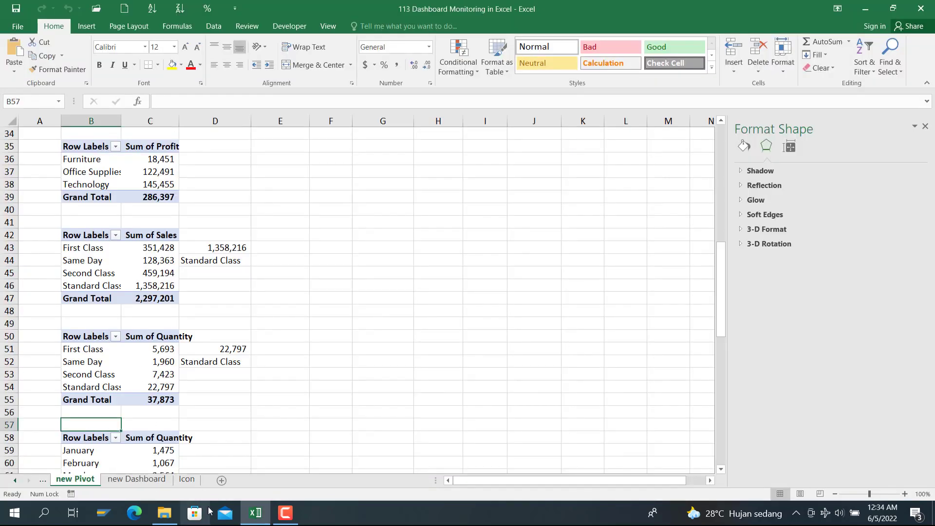
left_click(141, 480)
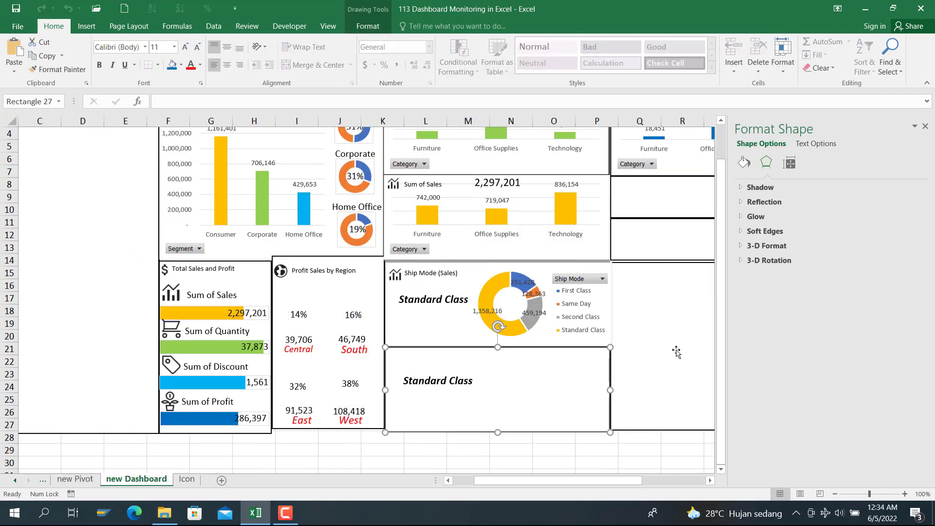
key("ctrl+v")
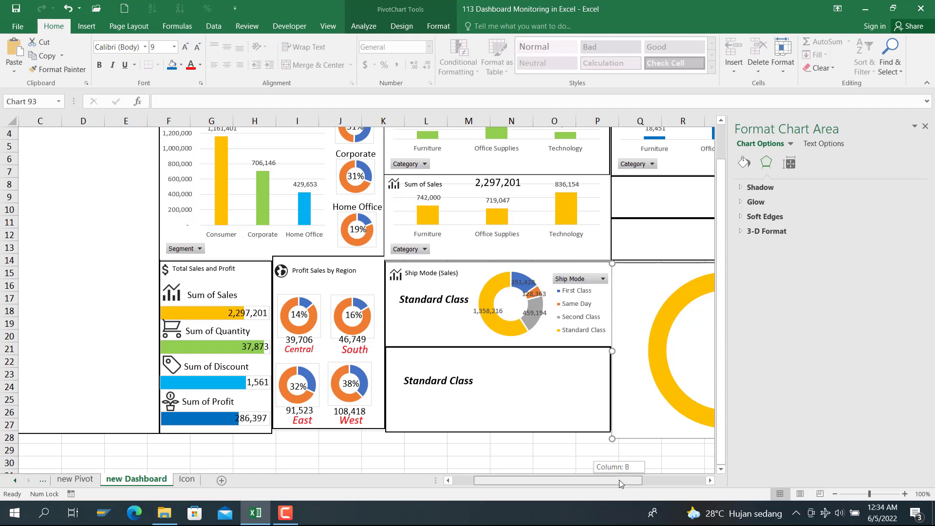
Step: Position the quantity doughnut chart in the rectangle below the Ship Mode (Sales) chart and resize it to fit that rectangle
left_click_drag(631, 324, 379, 357)
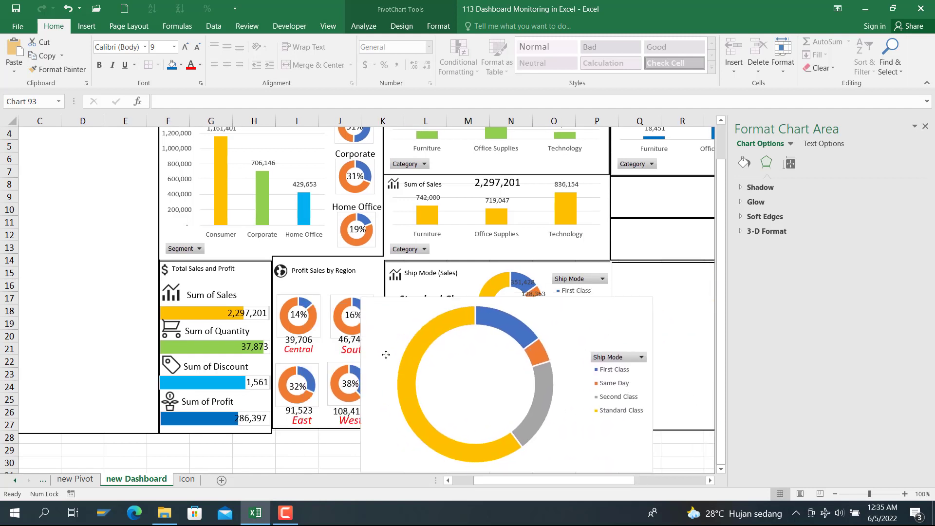
left_click_drag(361, 297, 434, 361)
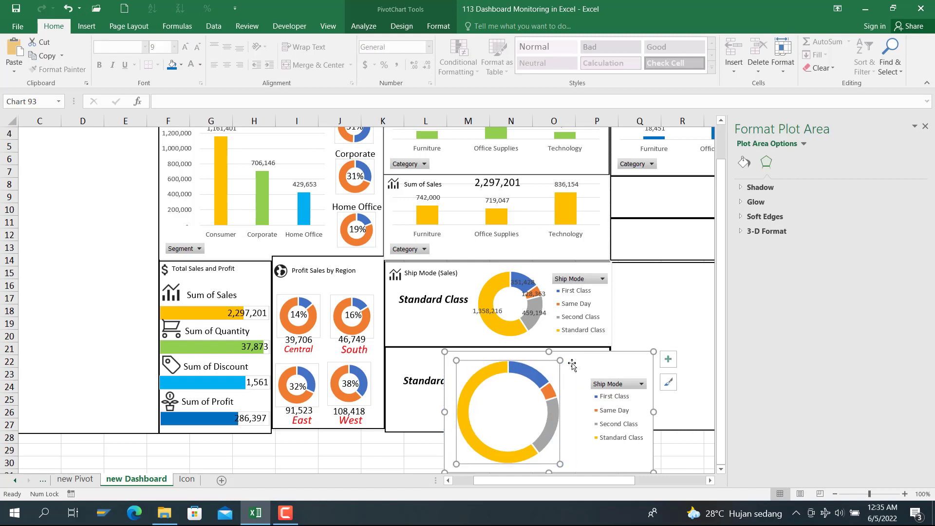
left_click_drag(609, 360, 565, 356)
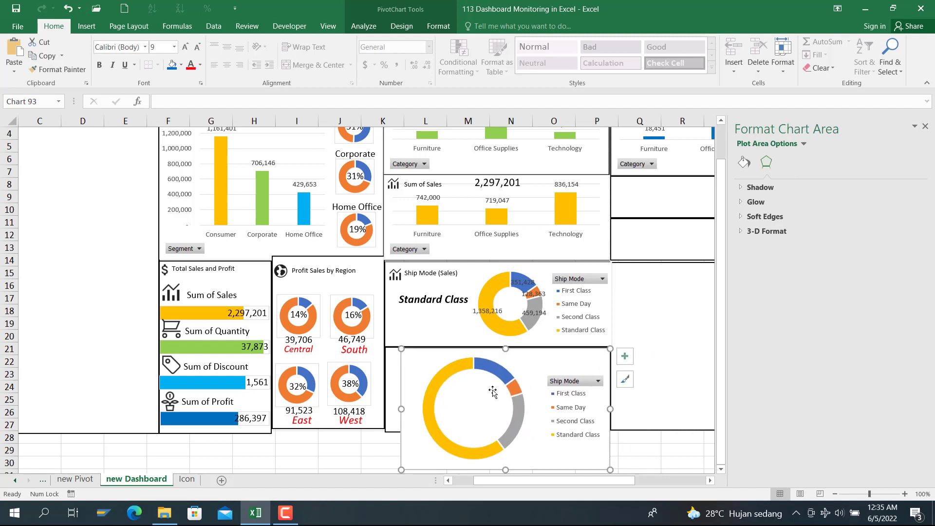
left_click(398, 409)
left_click(400, 407)
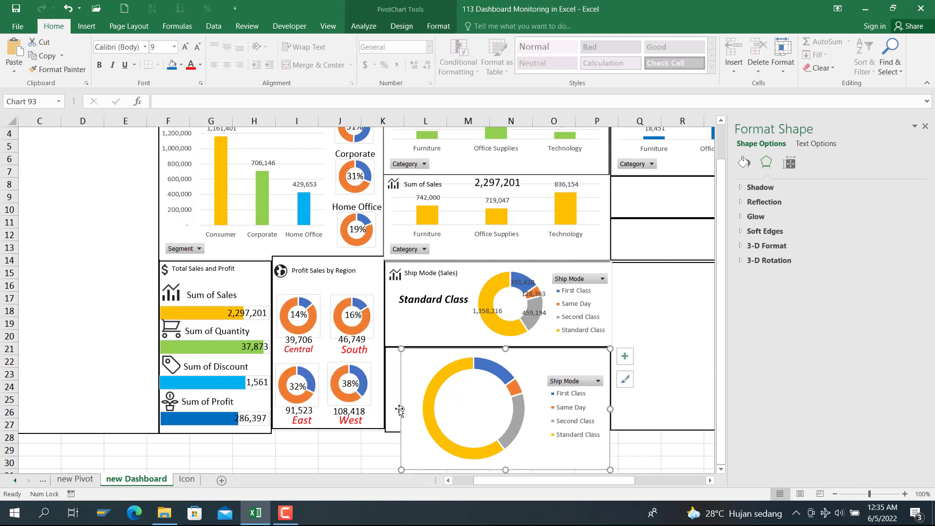
left_click_drag(400, 407, 387, 397)
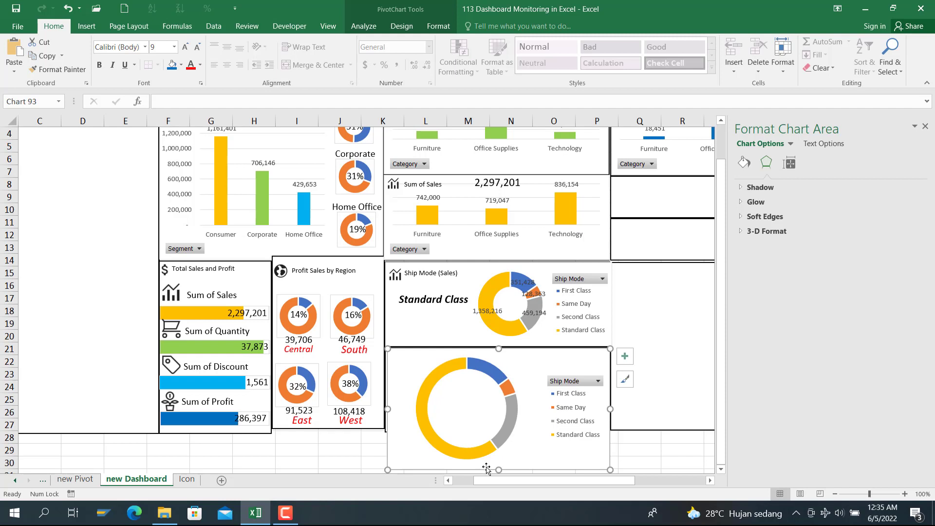
left_click_drag(496, 469, 498, 428)
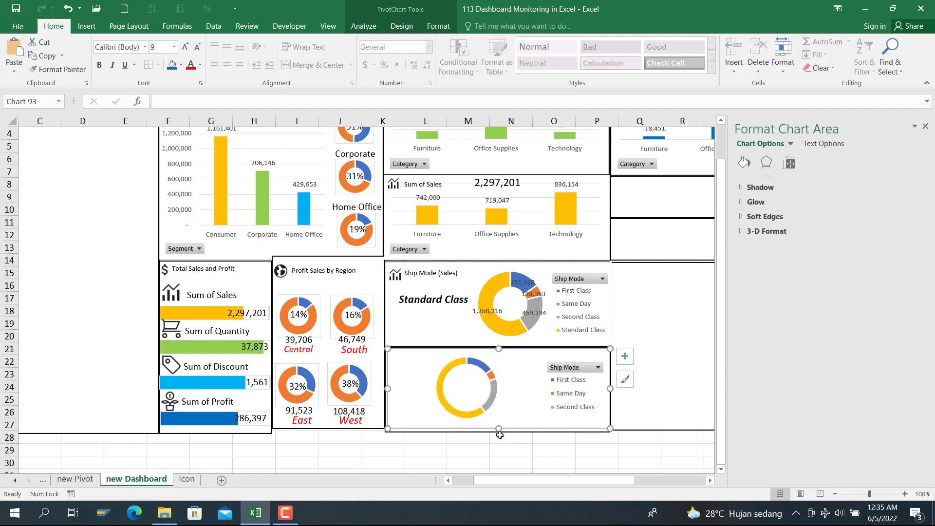
left_click_drag(499, 428, 499, 430)
left_click(492, 450)
scroll(492, 449, "up", 1)
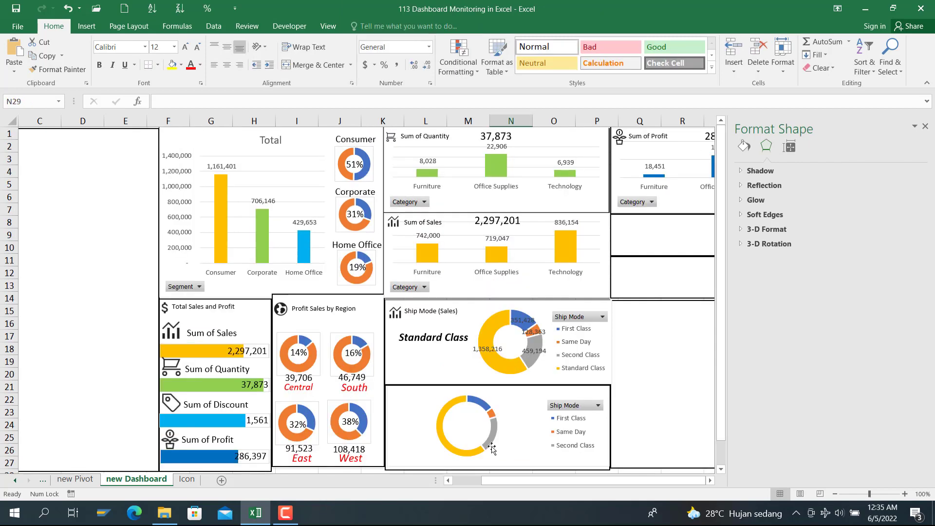
Step: Move the quantity doughnut's plot area next to its legend and set the doughnut hole size to 50%
left_click(464, 417)
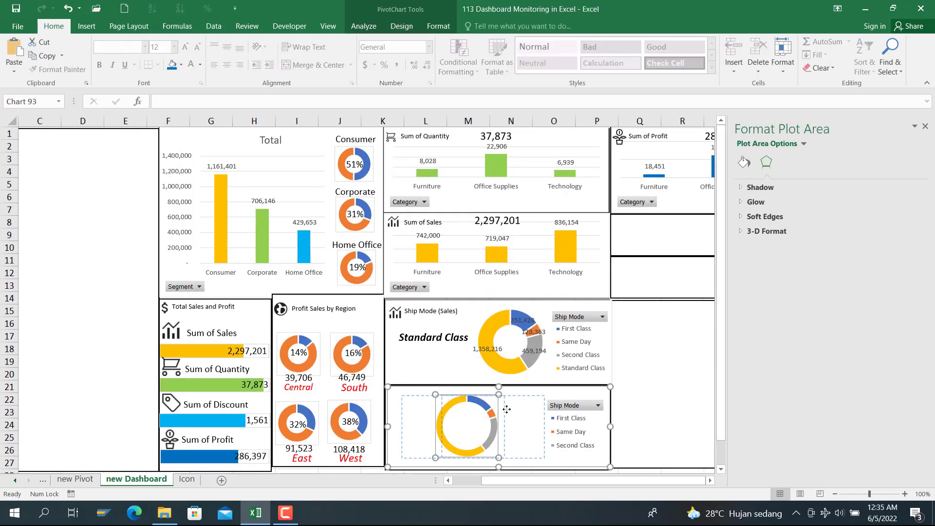
left_click_drag(506, 409, 538, 409)
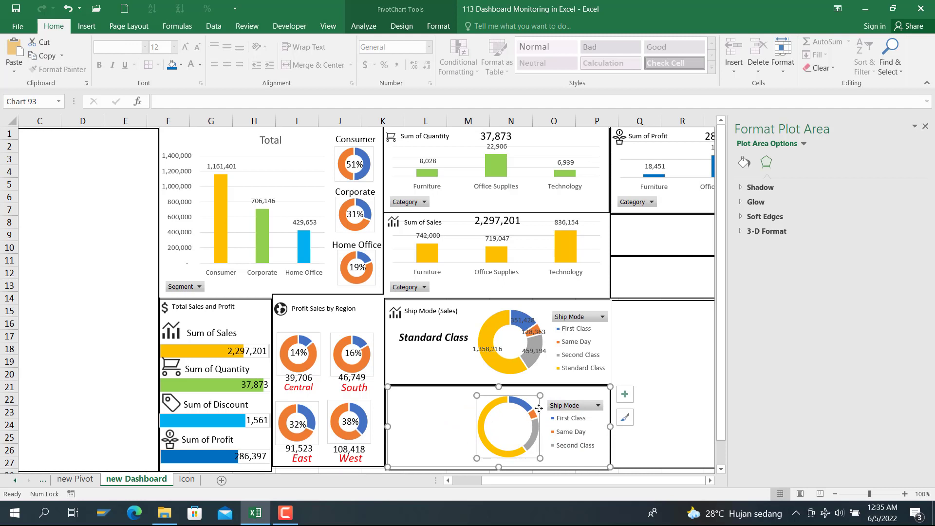
left_click(524, 410)
right_click(526, 411)
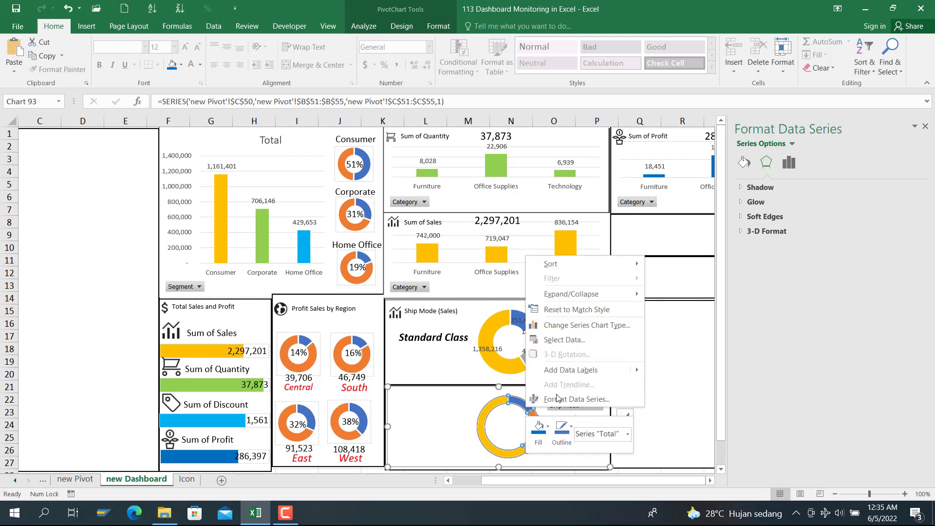
left_click(558, 398)
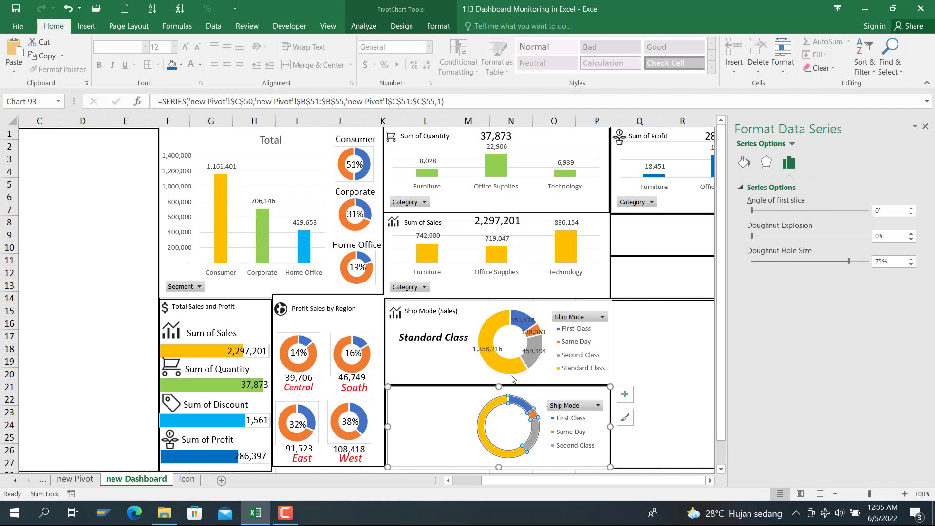
left_click(881, 263)
type("50")
key("Return")
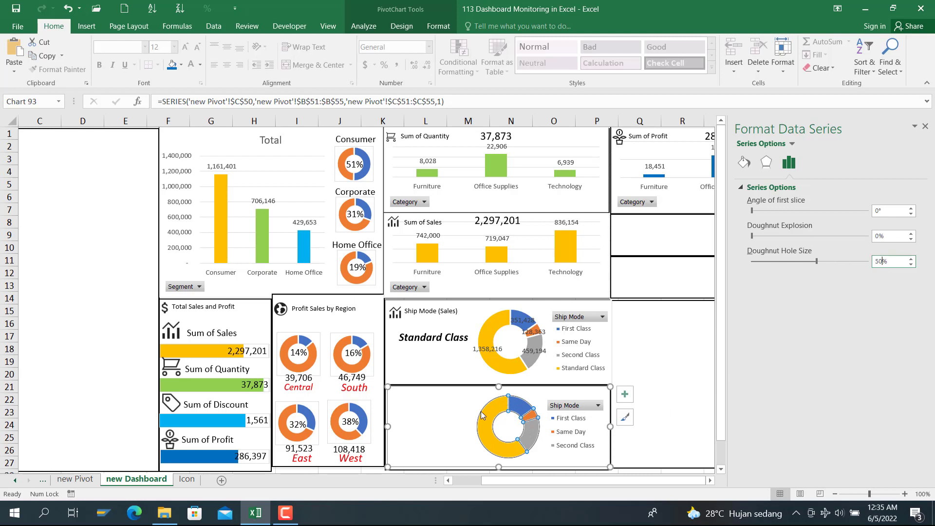
Step: Add data labels to the ship mode quantity doughnut
right_click(488, 425)
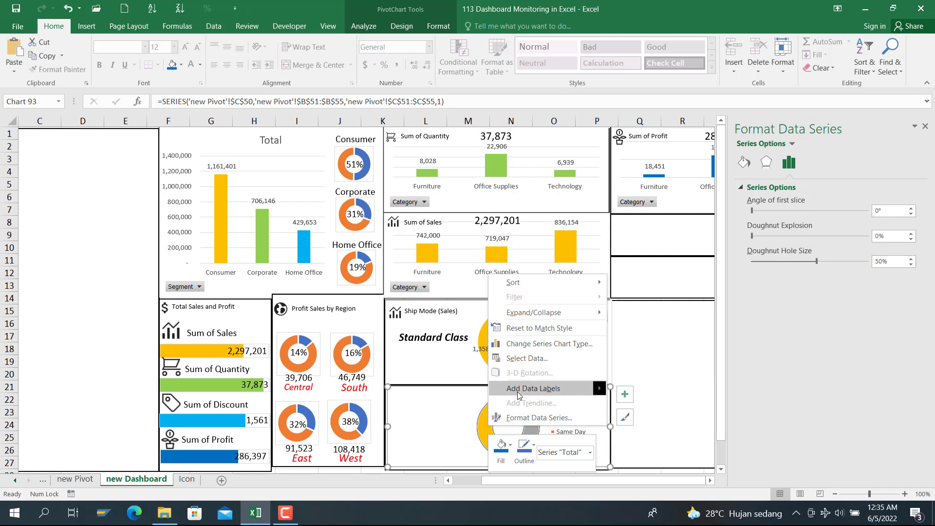
mouse_move(546, 392)
left_click(647, 390)
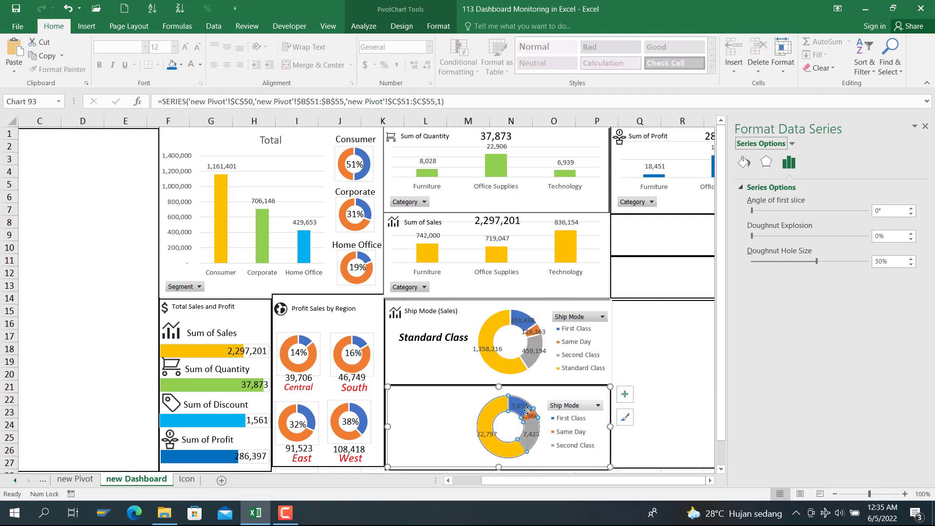
Step: Enlarge the quantity doughnut's legend vertically so that all four ship modes fit, including Standard Class
left_click(577, 406)
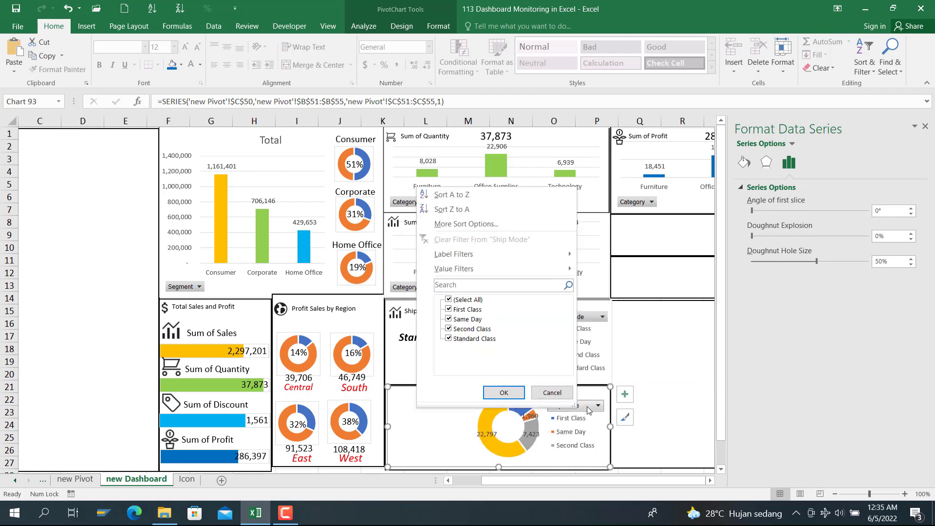
left_click(588, 426)
left_click(587, 426)
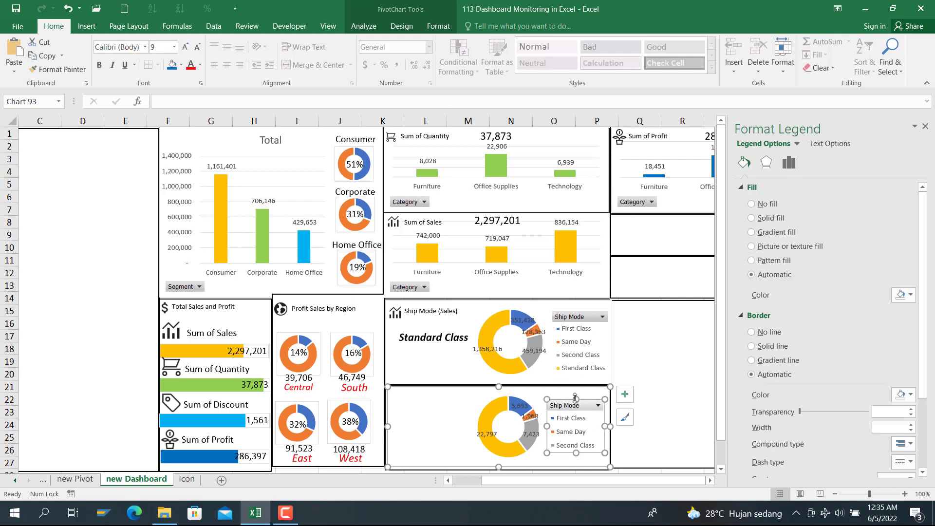
left_click_drag(575, 388, 575, 389)
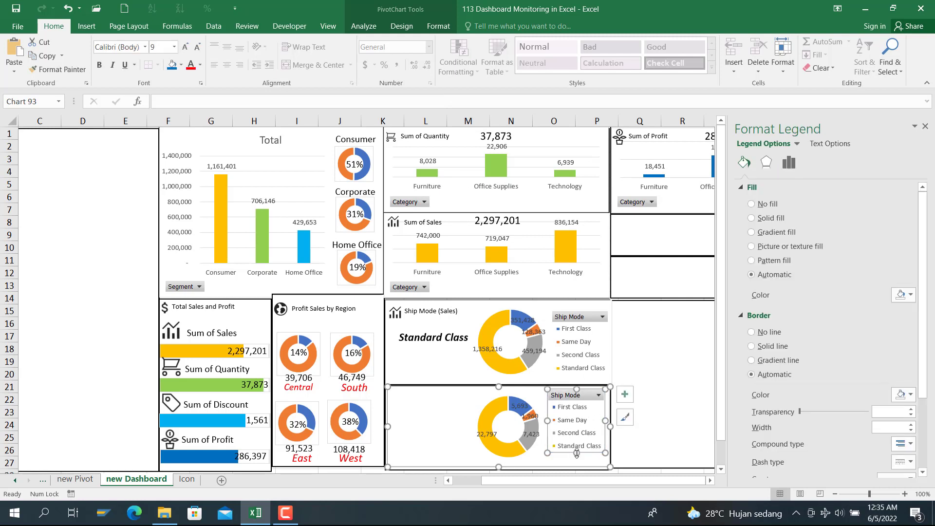
left_click_drag(577, 454, 576, 456)
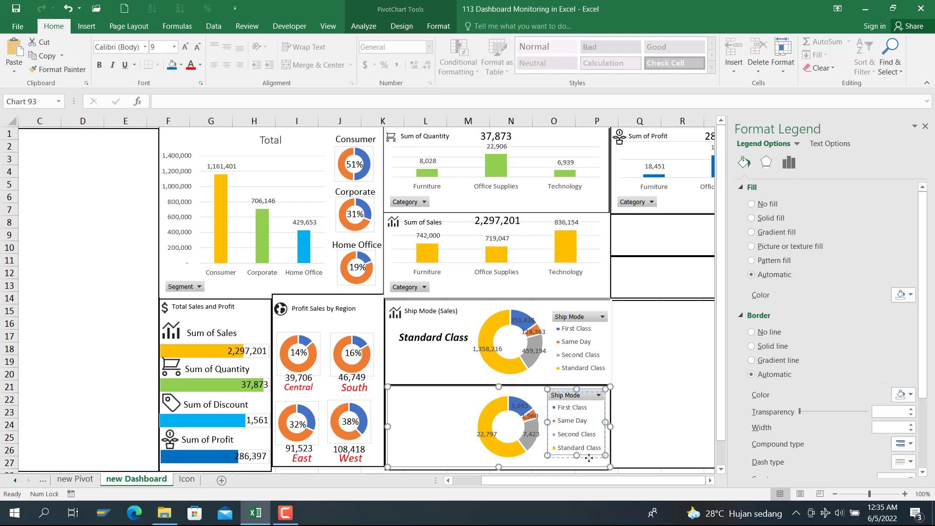
Step: Duplicate the Standard Class label of the Ship Mode (Sales) chart and place the copy beside the quantity doughnut
left_click(446, 368)
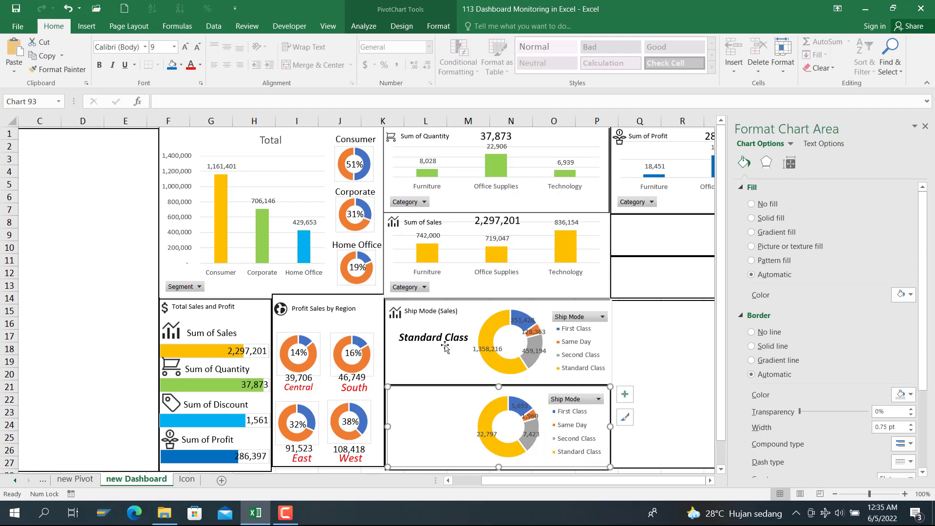
left_click(443, 339)
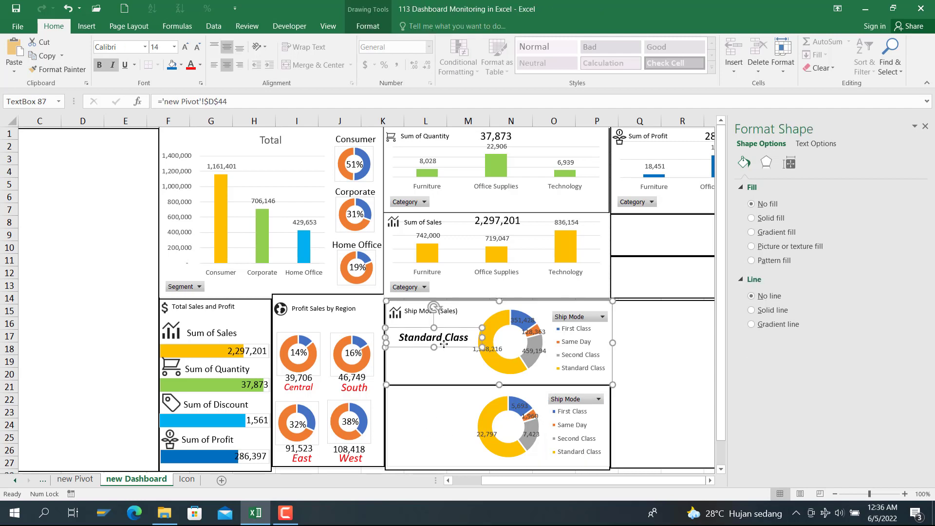
left_click(652, 345)
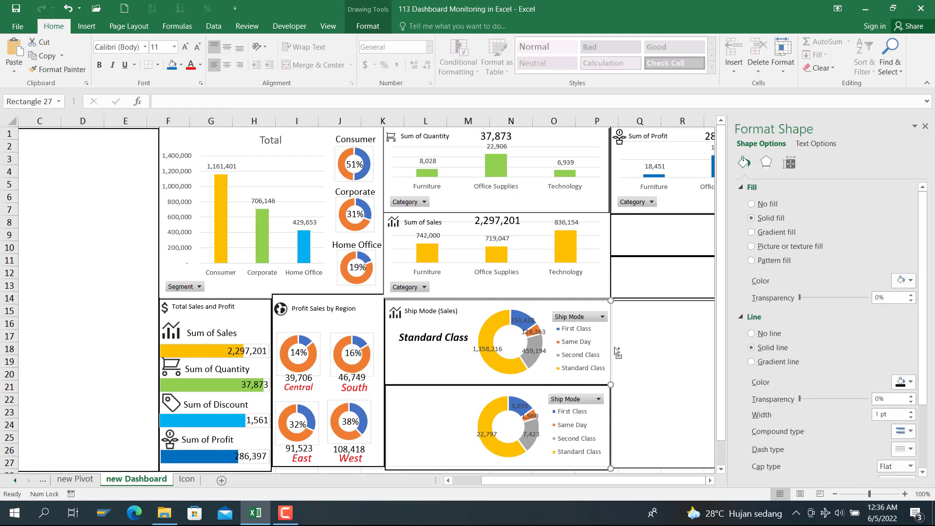
key("ctrl+v")
left_click_drag(625, 320, 408, 431)
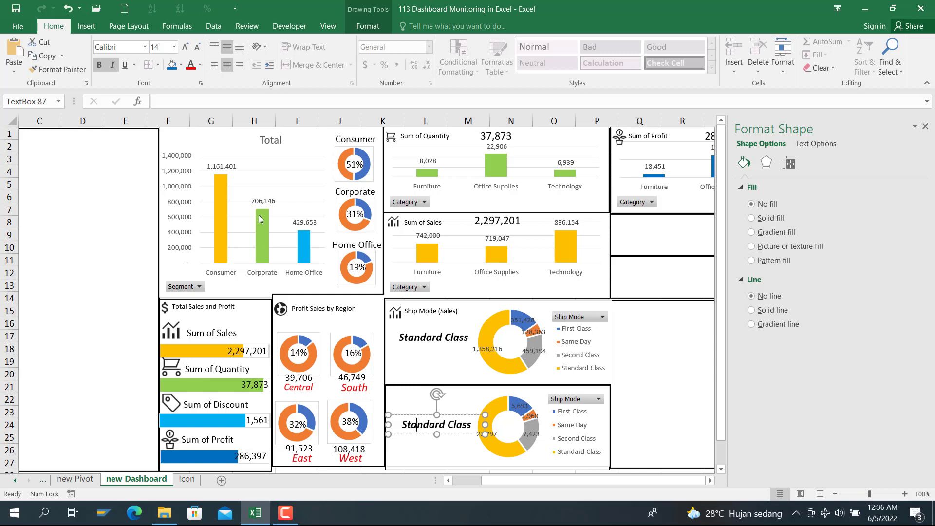
Step: Link the copied label beside the quantity doughnut to cell D52 of the new Pivot sheet
left_click(174, 101)
type("=")
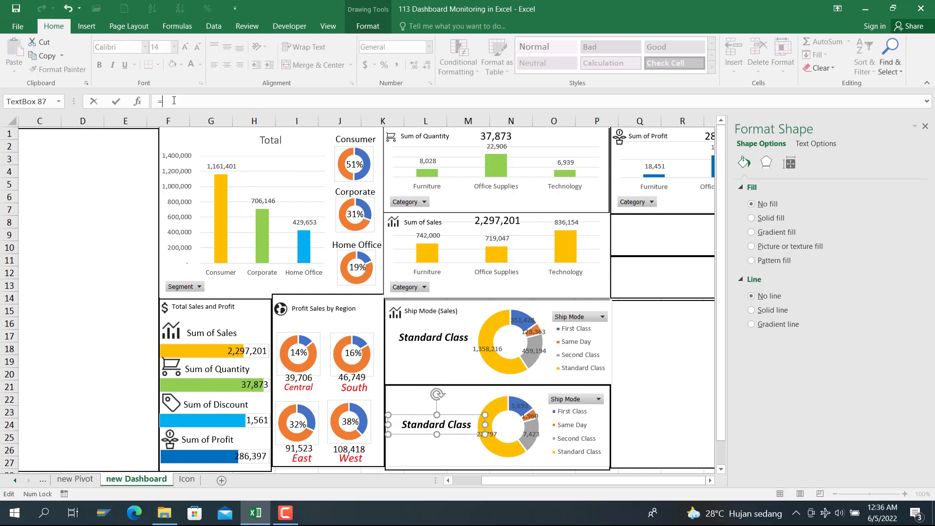
left_click(75, 479)
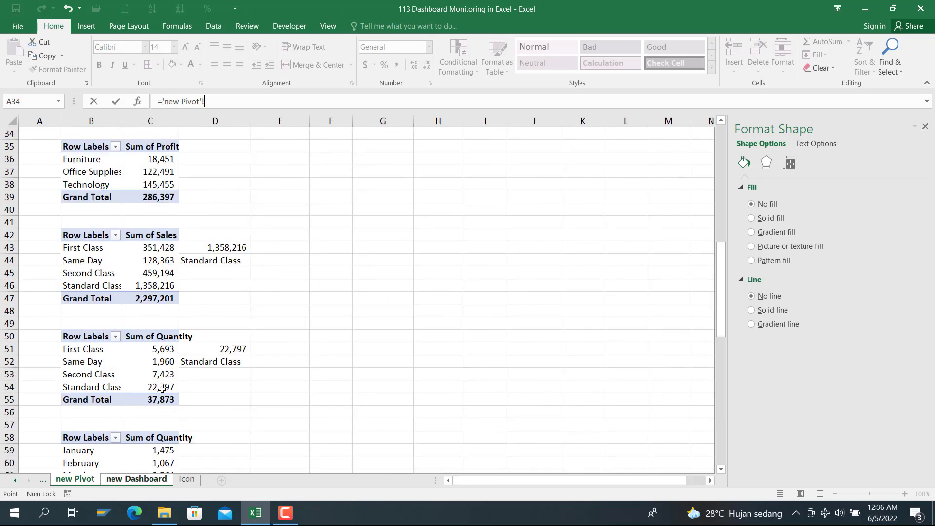
left_click(195, 362)
key("Return")
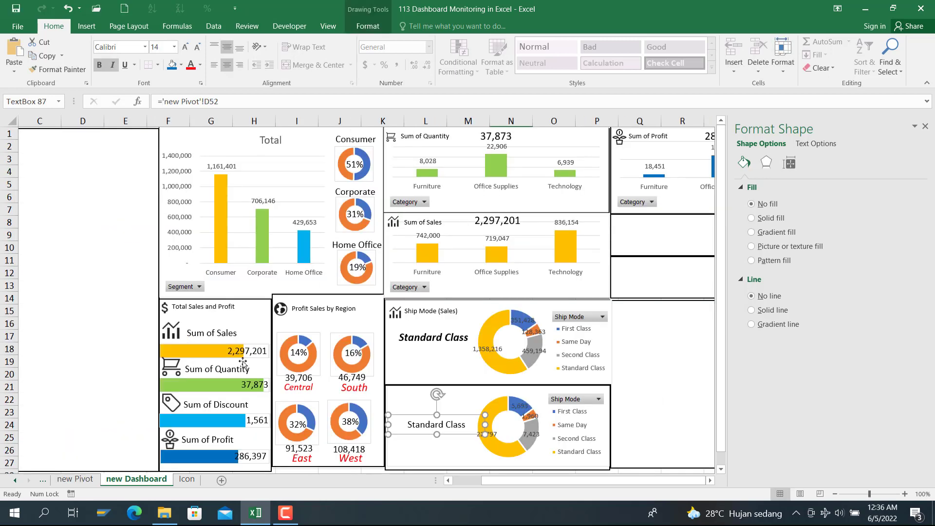
Step: Format the Standard Class label beside the quantity doughnut as 14 pt bold italic text
left_click(167, 47)
key("Return")
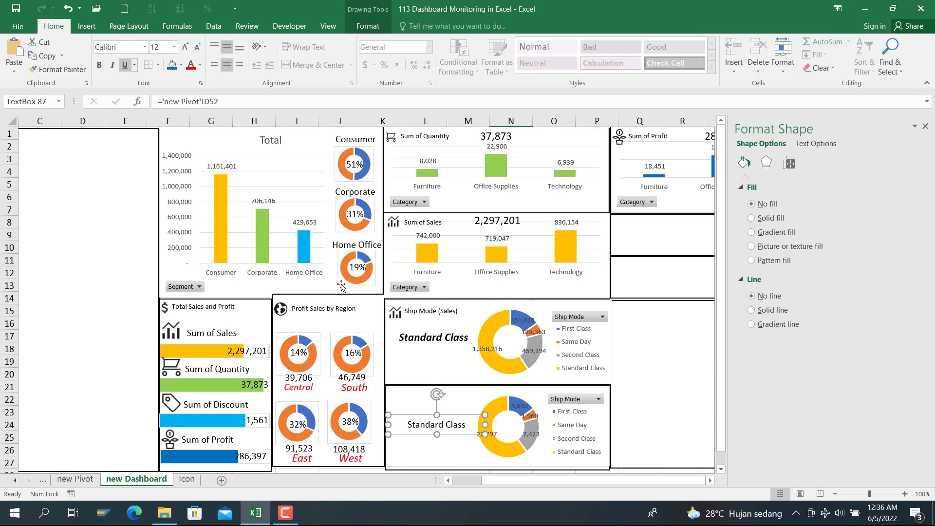
left_click(638, 354)
left_click(484, 428)
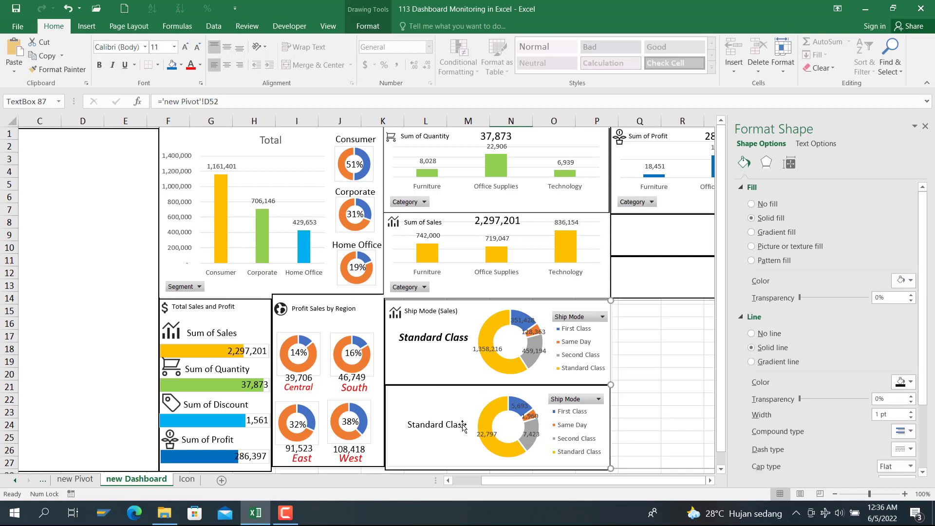
left_click(162, 50)
type("14")
key("Return")
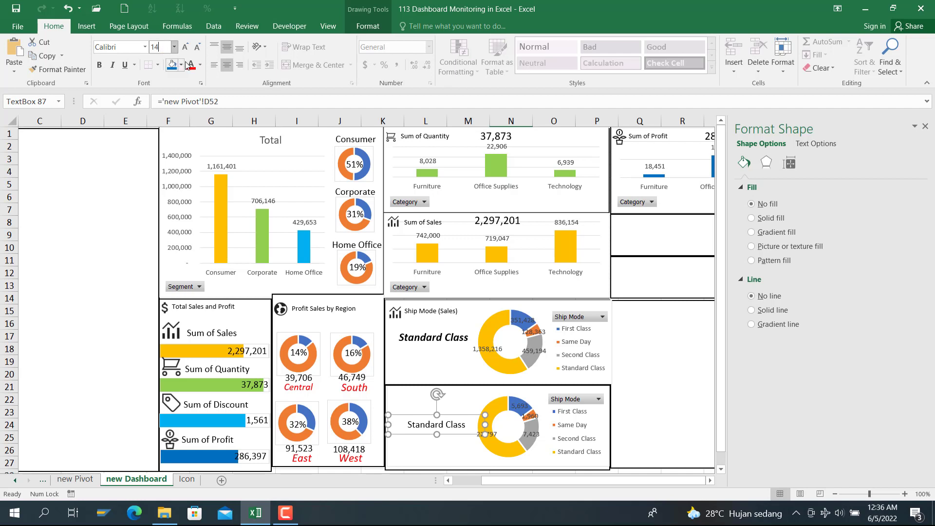
left_click(112, 66)
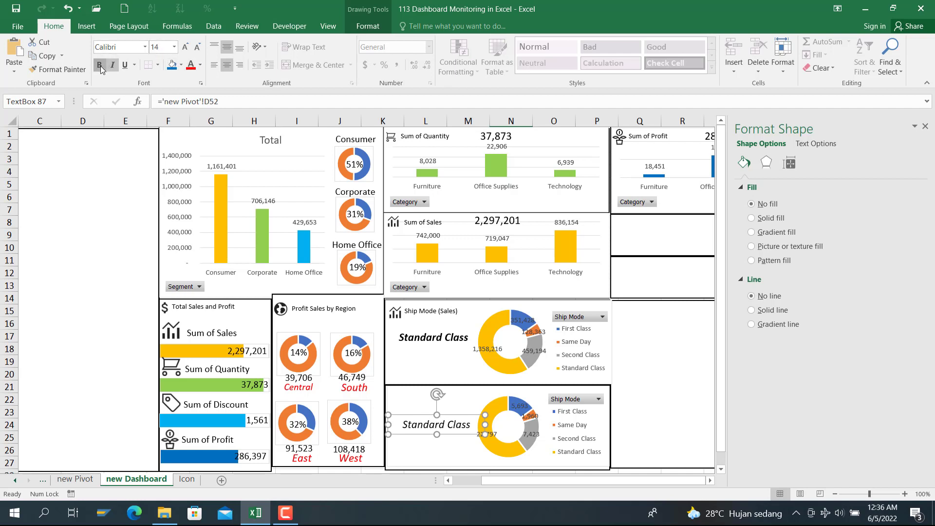
left_click(99, 65)
left_click(638, 395)
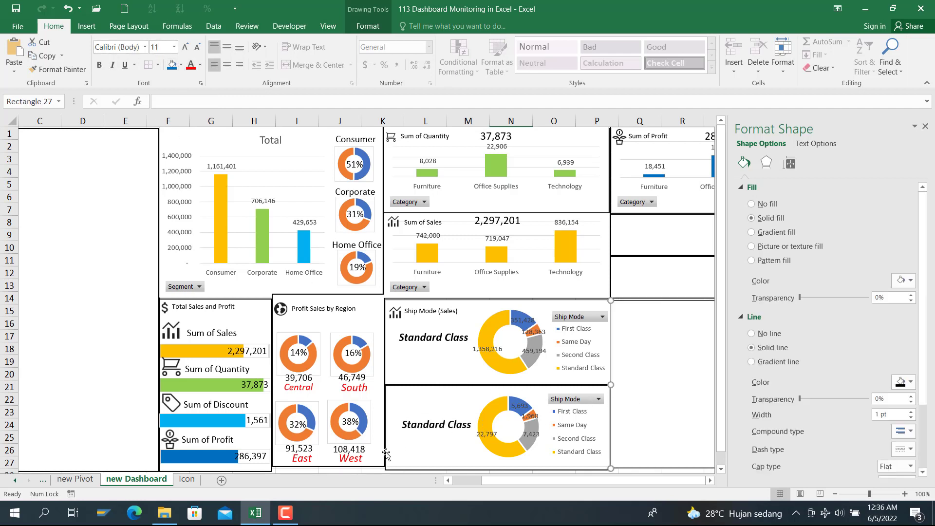
Step: Copy the Ship Mode (Quantity) heading with its cart icon from the Dashboard sheet and place it in the new Dashboard's quantity doughnut rectangle
left_click(15, 481)
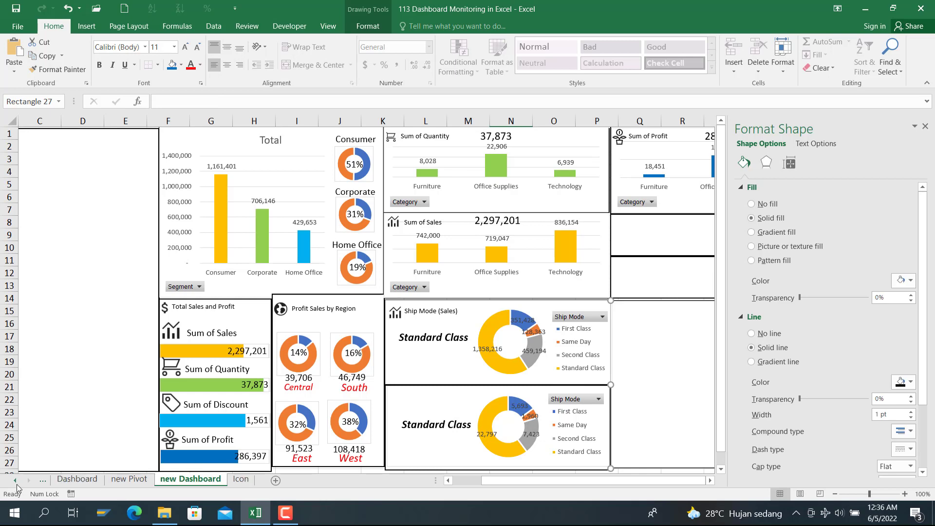
left_click(90, 481)
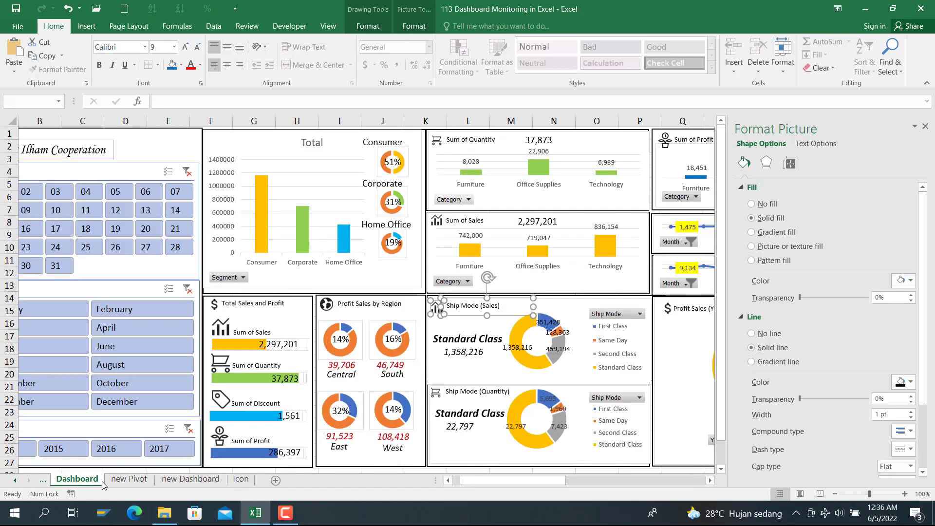
left_click(472, 391)
left_click(437, 396, "shift")
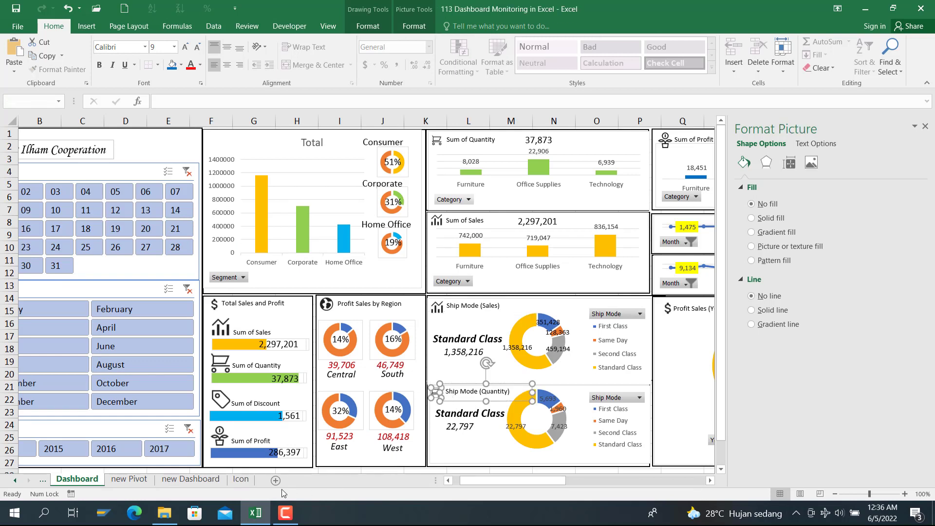
left_click(197, 481)
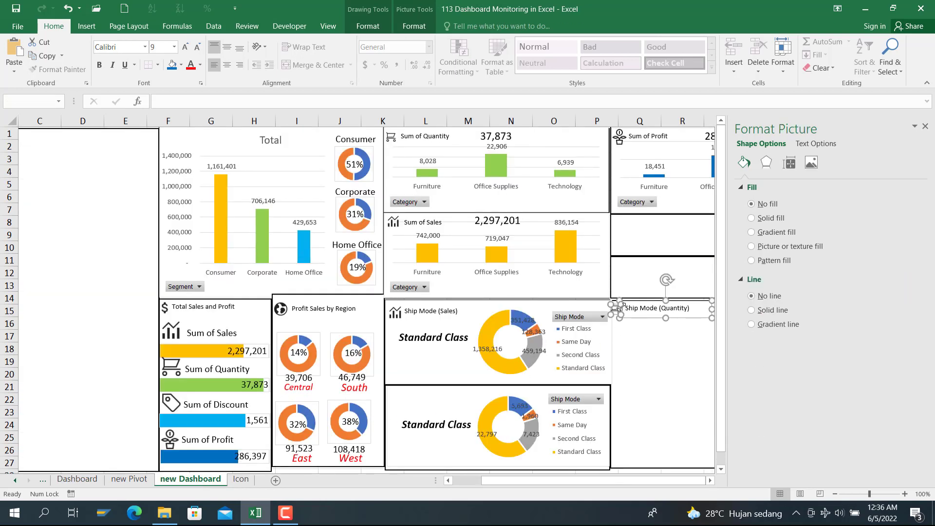
left_click_drag(621, 310, 399, 401)
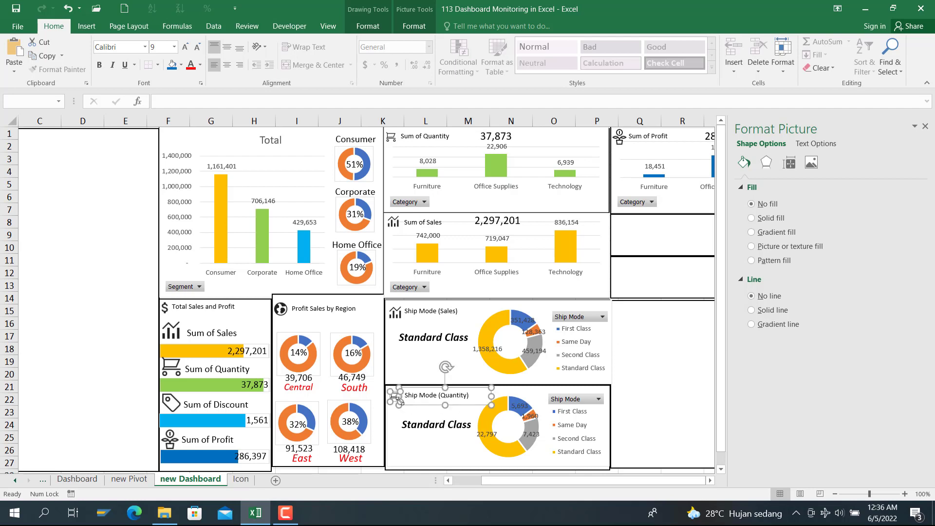
left_click(412, 443)
left_click(444, 341)
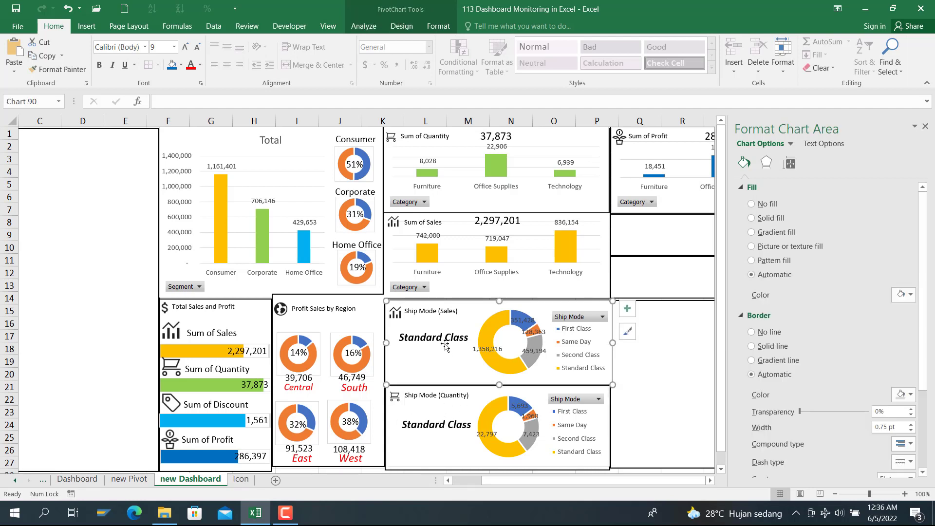
left_click(444, 342)
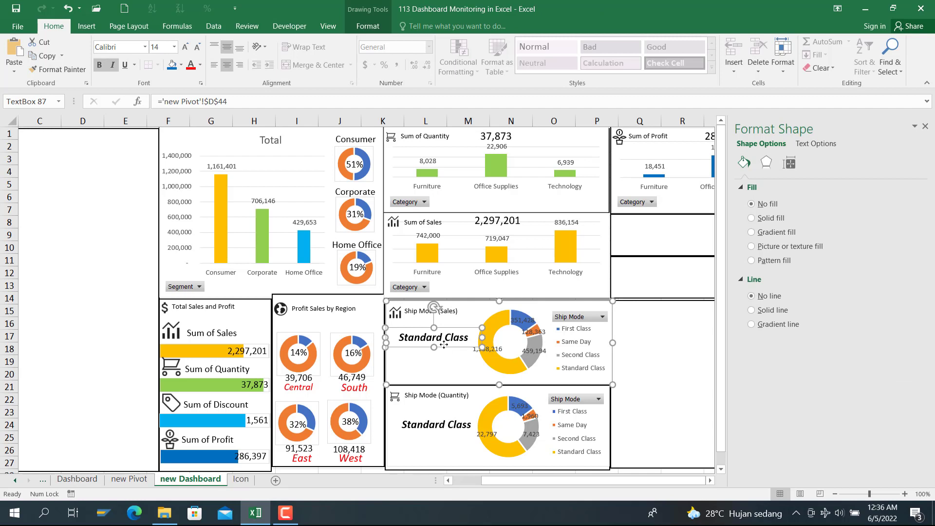
left_click(633, 342)
key("ctrl+v")
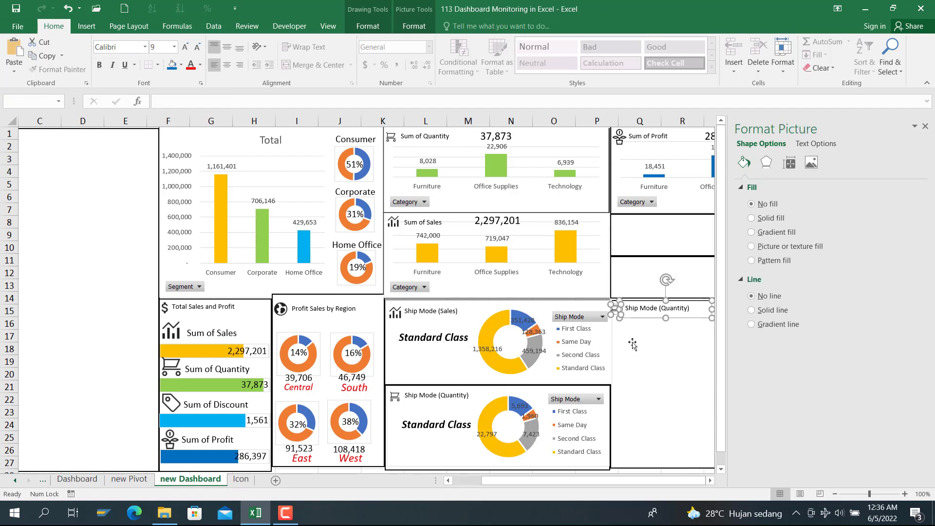
key("ctrl+z")
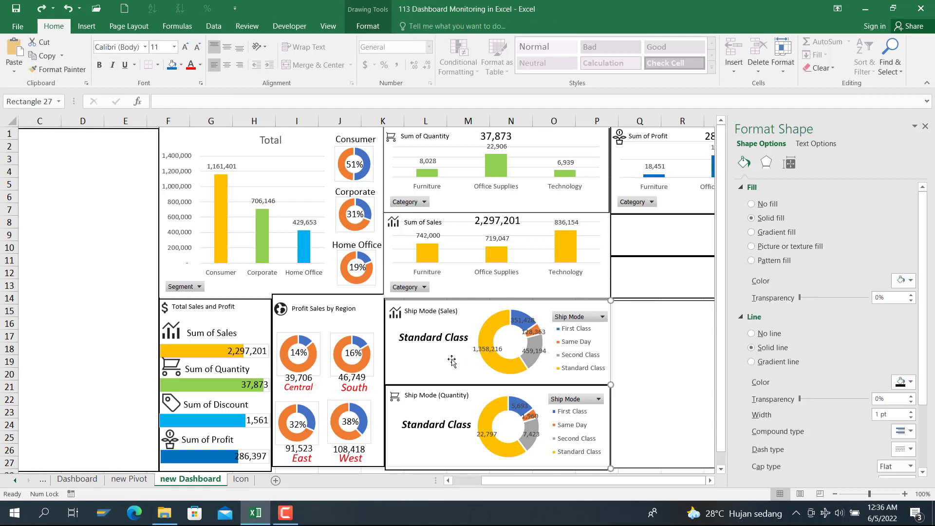
left_click(444, 341)
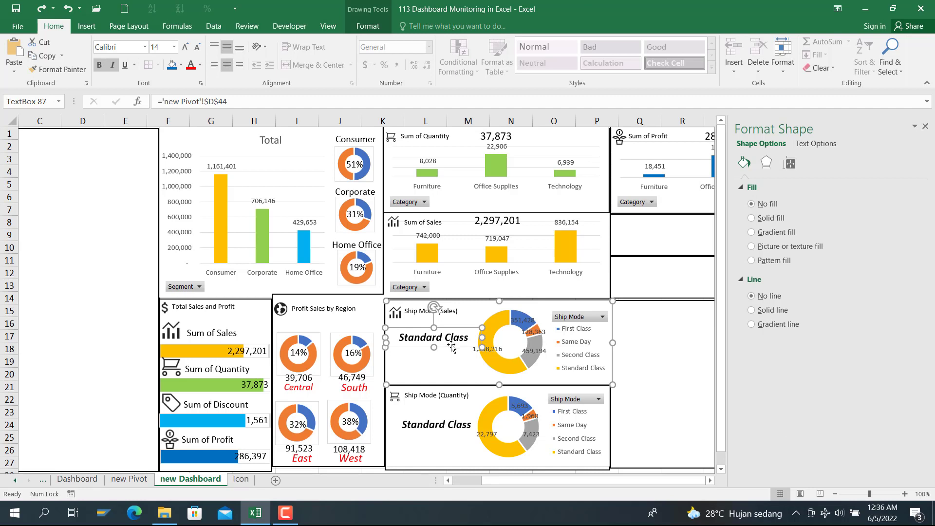
Step: Duplicate the Standard Class label beside the quantity doughnut and place the copy under the Standard Class label of the Ship Mode (Sales) chart
left_click(445, 418)
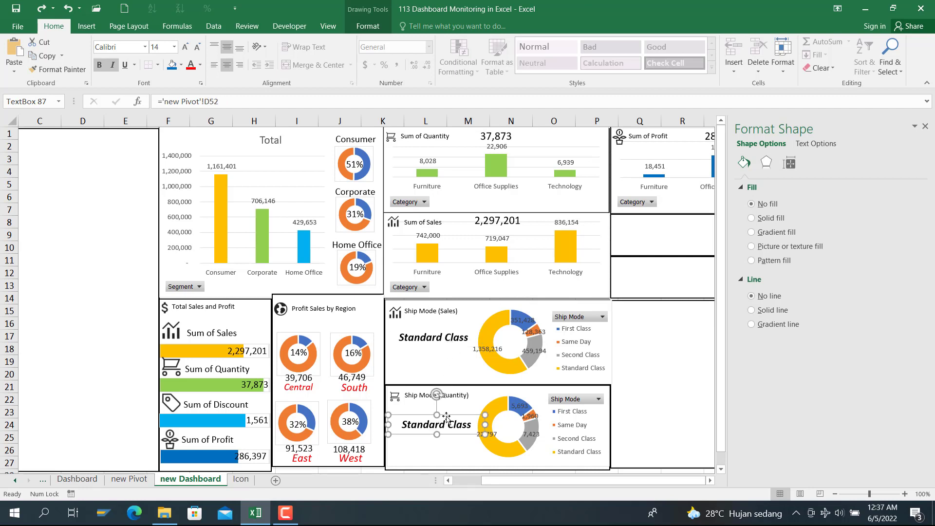
key("ctrl+c")
left_click(647, 358)
key("ctrl+v")
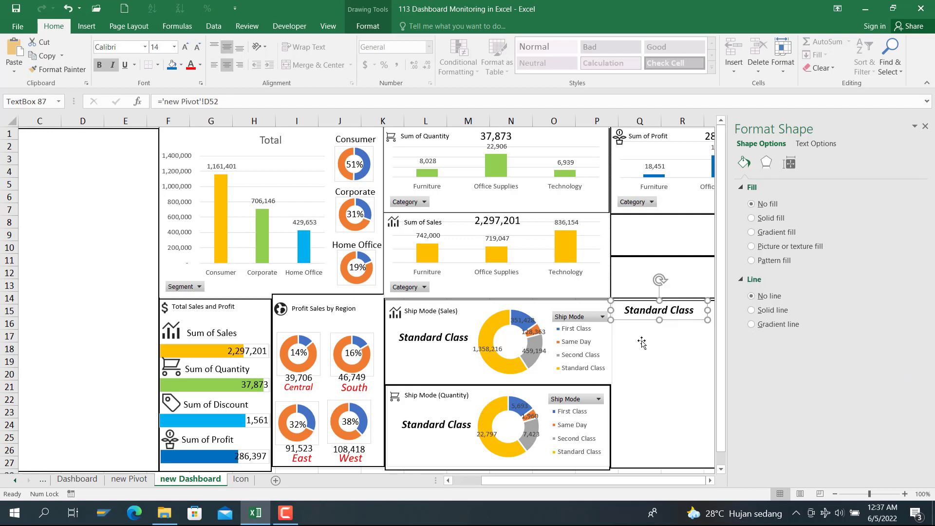
left_click_drag(640, 319, 415, 360)
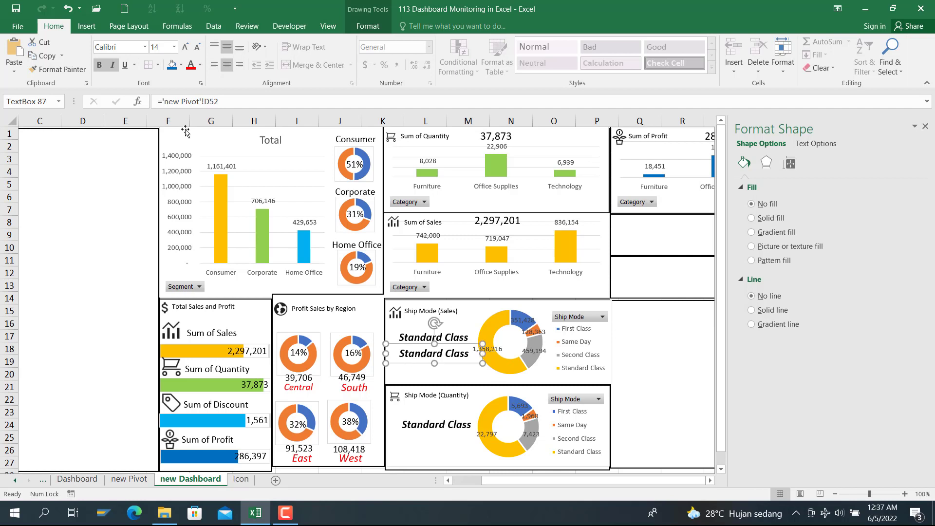
Step: Link the copied label under the Ship Mode (Sales) Standard Class label to cell D43 of the new Pivot sheet
left_click(231, 99)
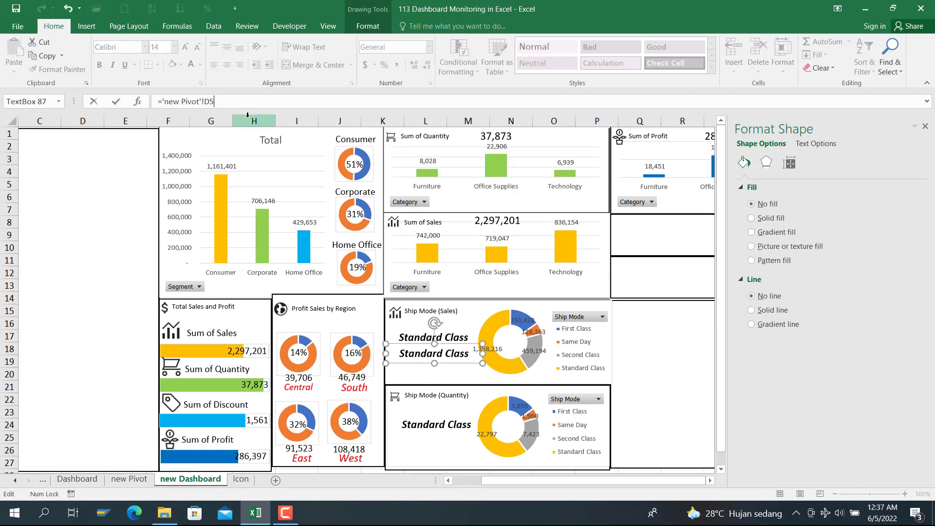
key("BackSpace")
key("BackSpace")
key("BackSpace")
key("BackSpace")
key("BackSpace")
key("BackSpace")
key("BackSpace")
key("BackSpace")
key("BackSpace")
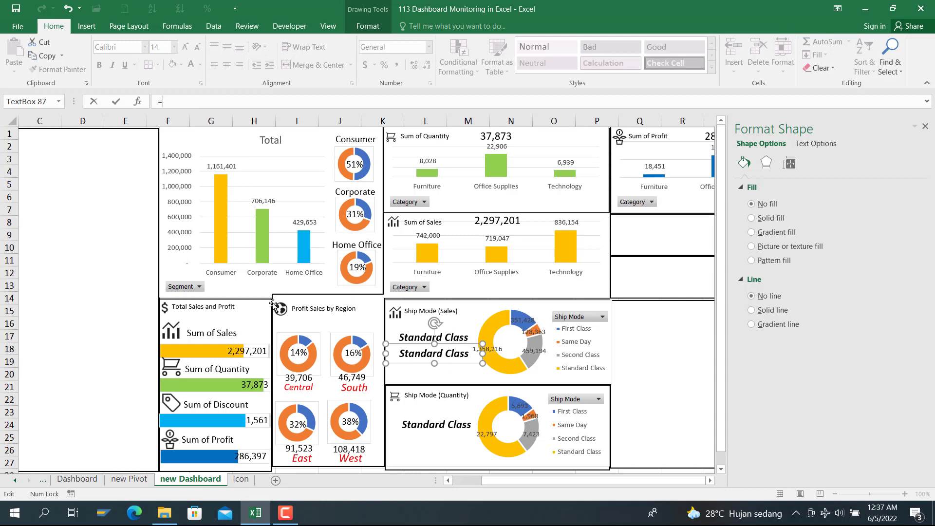
left_click(116, 484)
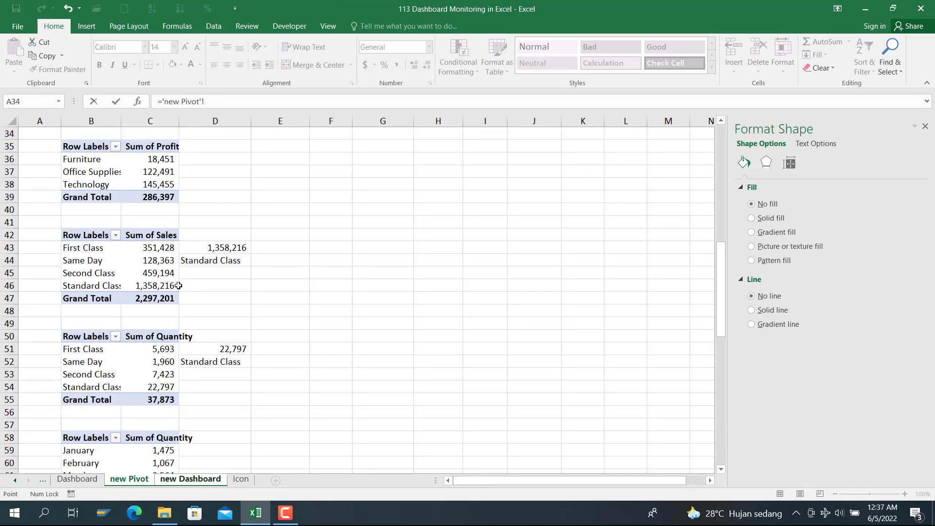
left_click(209, 248)
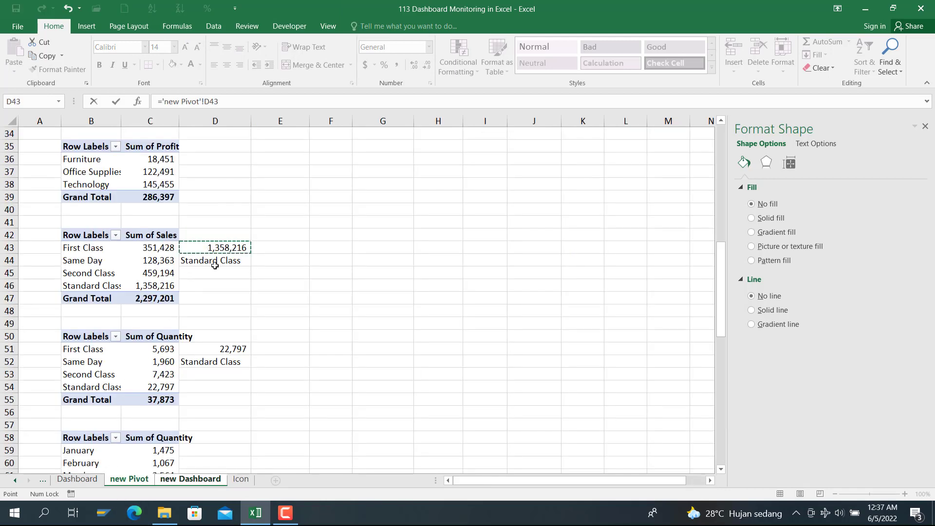
key("Return")
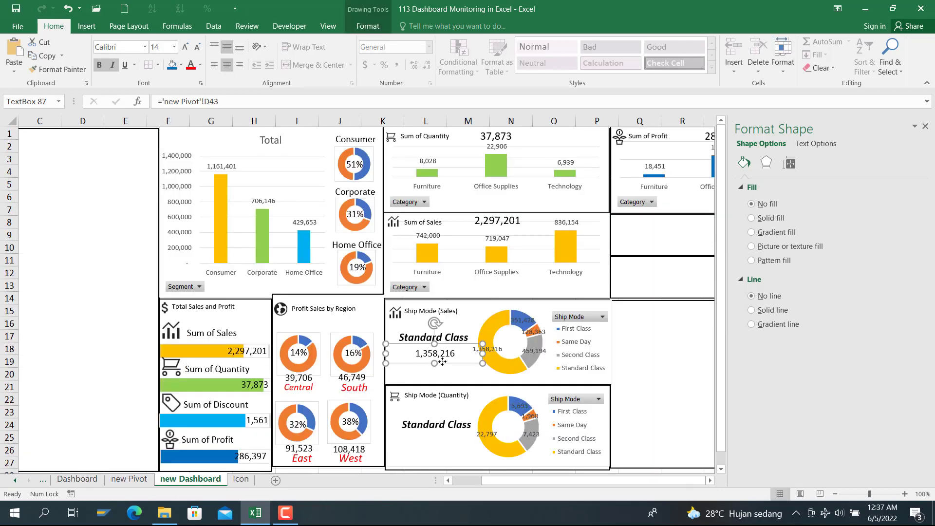
Step: Duplicate the sales value label and place the copy under the Standard Class label beside the quantity doughnut
left_click(624, 360)
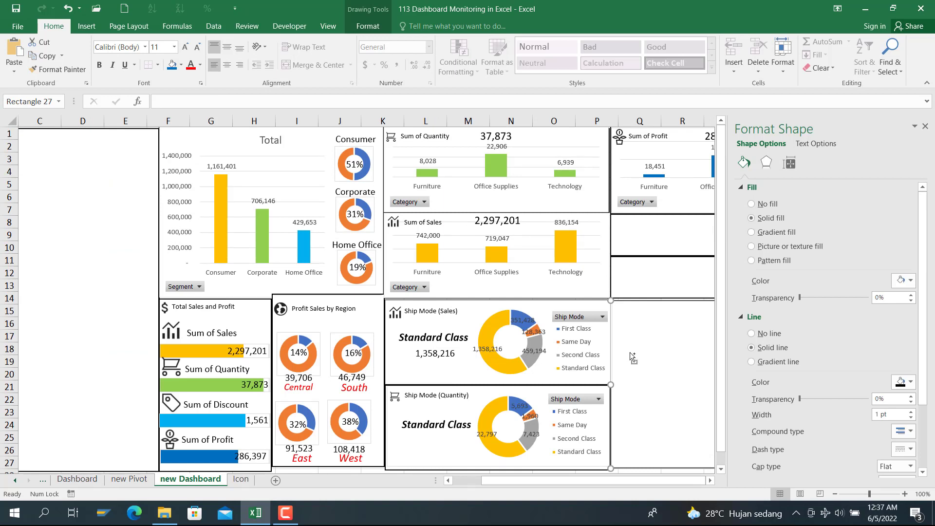
key("ctrl+v")
left_click_drag(628, 322, 400, 447)
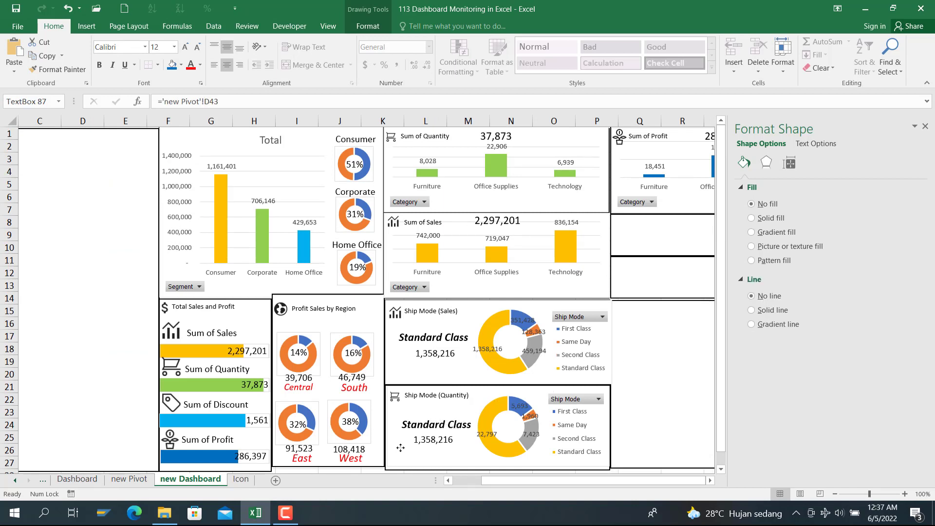
Step: Link the copied value label in the Ship Mode (Quantity) area to cell D51 of the new Pivot sheet
left_click(247, 104)
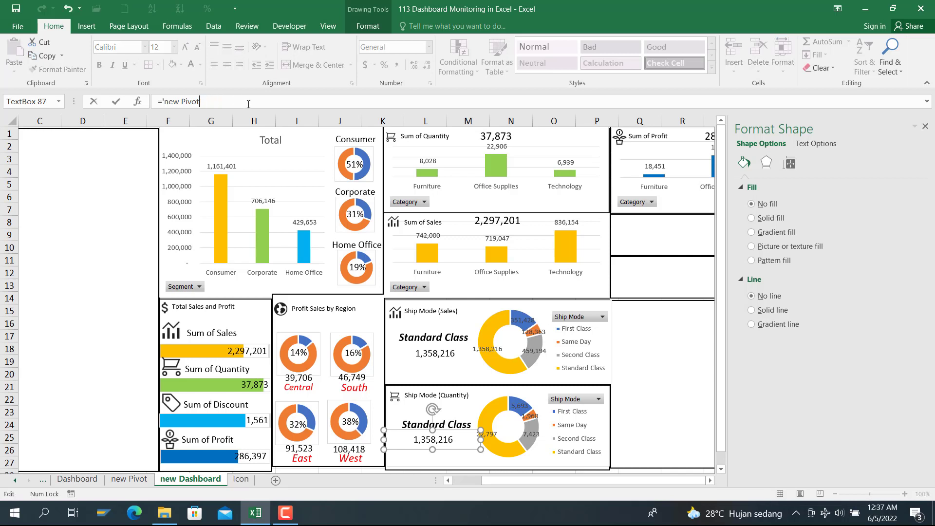
key("BackSpace")
key("BackSpace")
key("BackSpace")
left_click(129, 479)
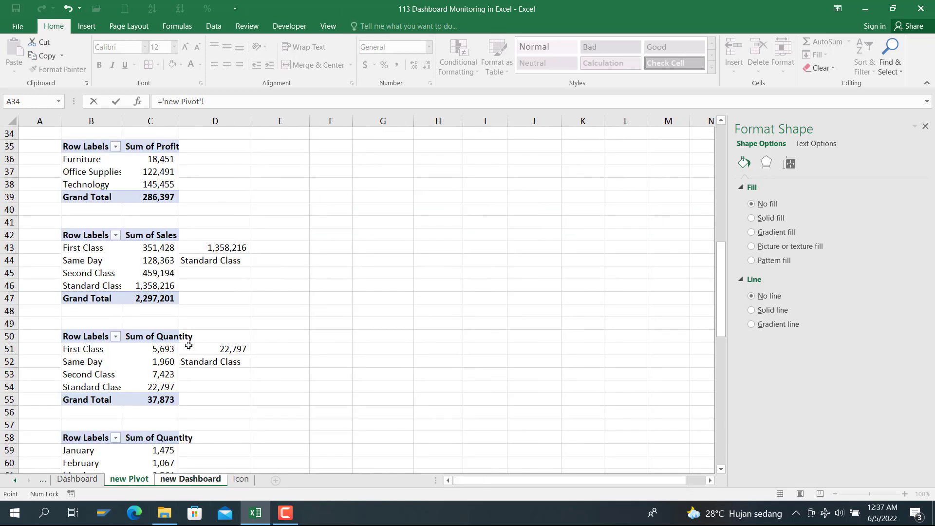
left_click(210, 344)
key("Return")
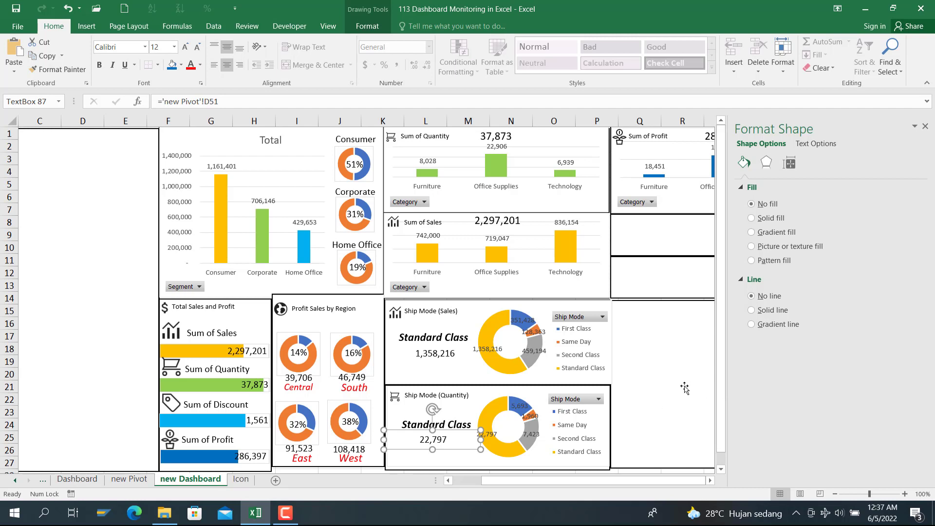
Step: Set the font size of the sales and quantity value labels beside the ship mode doughnuts to 14 pt
left_click(657, 384)
left_click(421, 358)
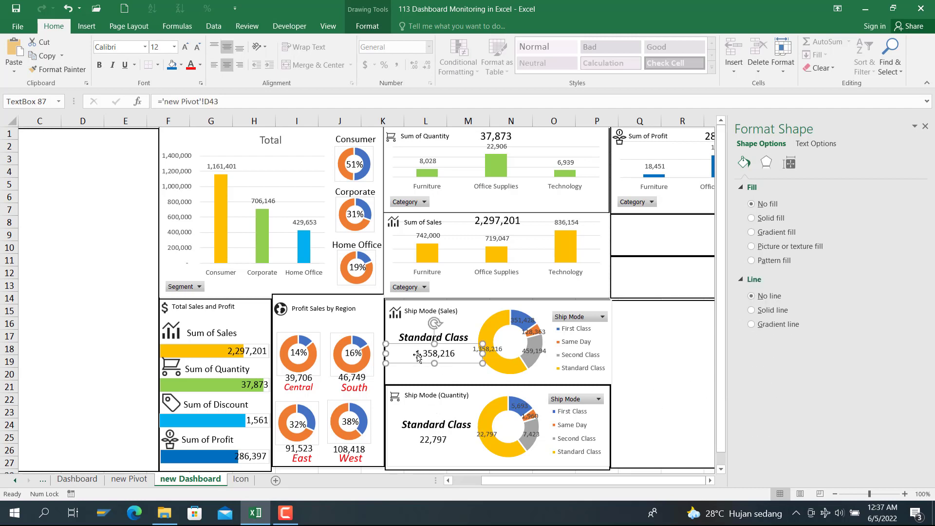
left_click(167, 50)
type("14")
key("Return")
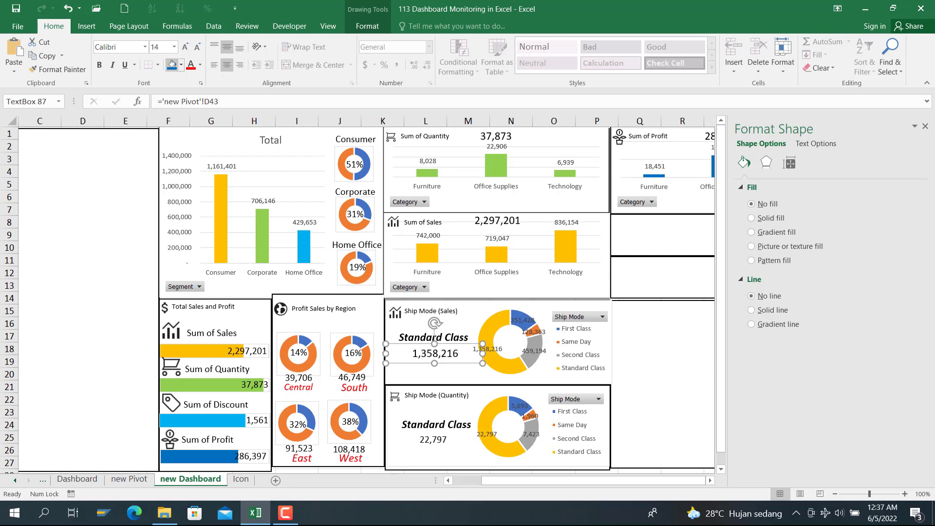
left_click(433, 440)
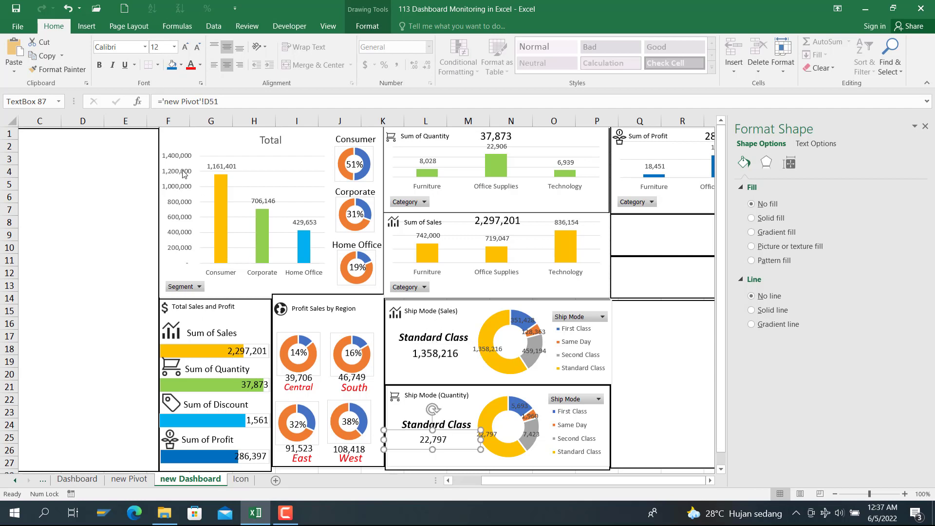
left_click(160, 47)
type("14")
key("Return")
Step: Make the sales and quantity value labels beside the ship mode doughnuts bold
left_click(438, 353)
left_click(101, 66)
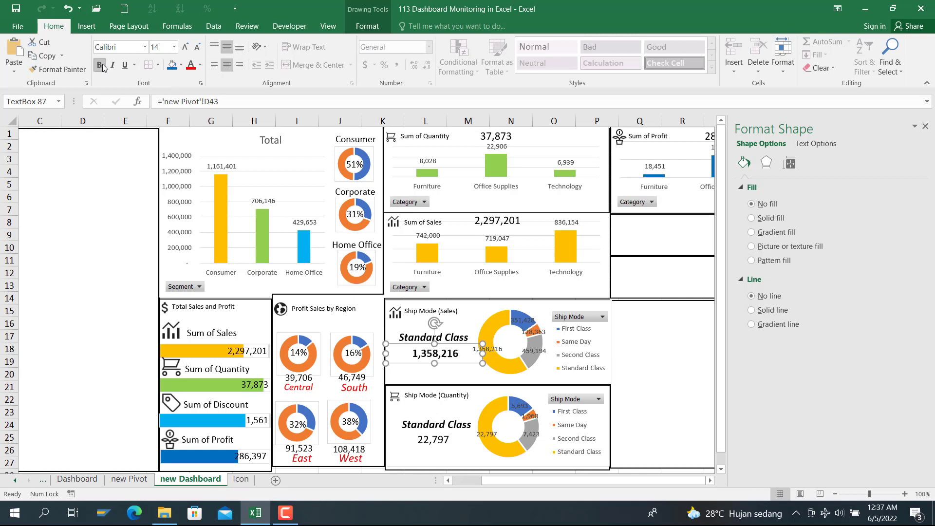
left_click(421, 445)
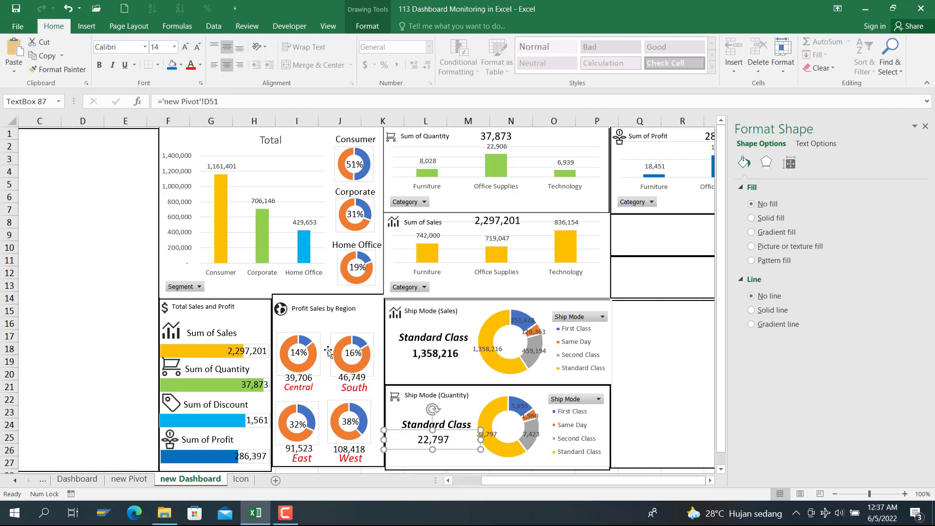
left_click(100, 65)
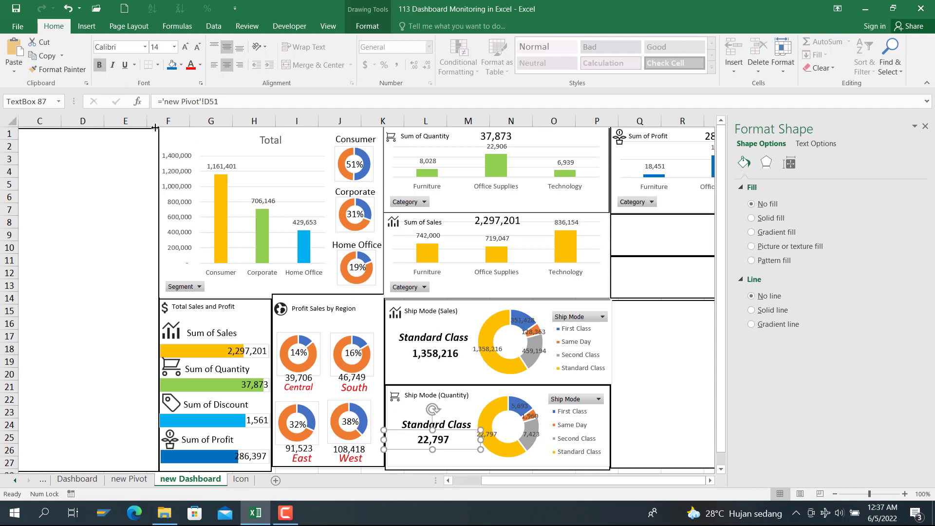
Step: Close the Format Shape pane and select the large empty rectangle beside the ship mode charts
left_click(422, 328)
left_click(422, 328)
left_click(669, 387)
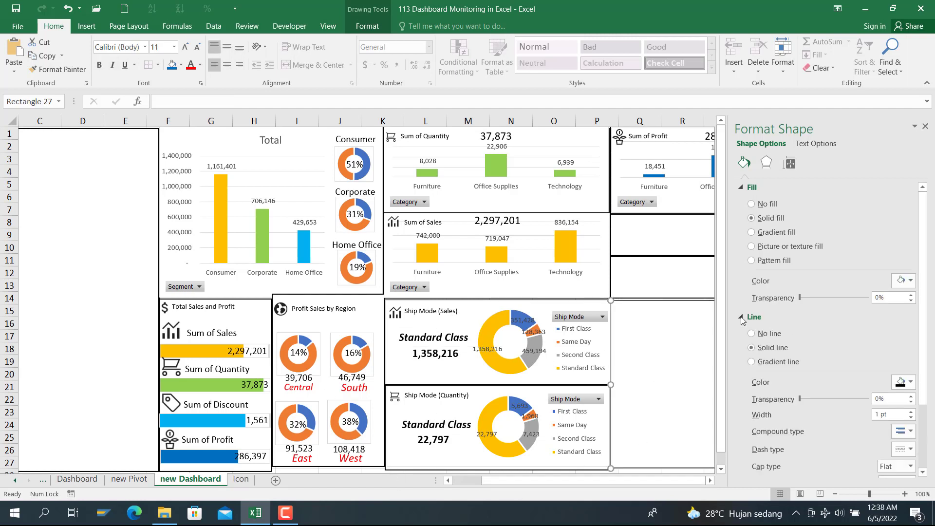
left_click(924, 127)
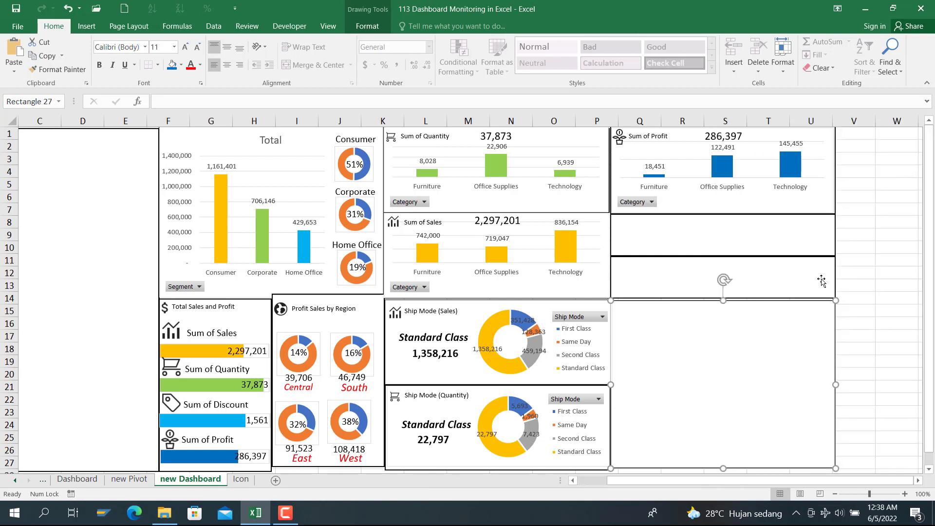
left_click(892, 321)
left_click(745, 335)
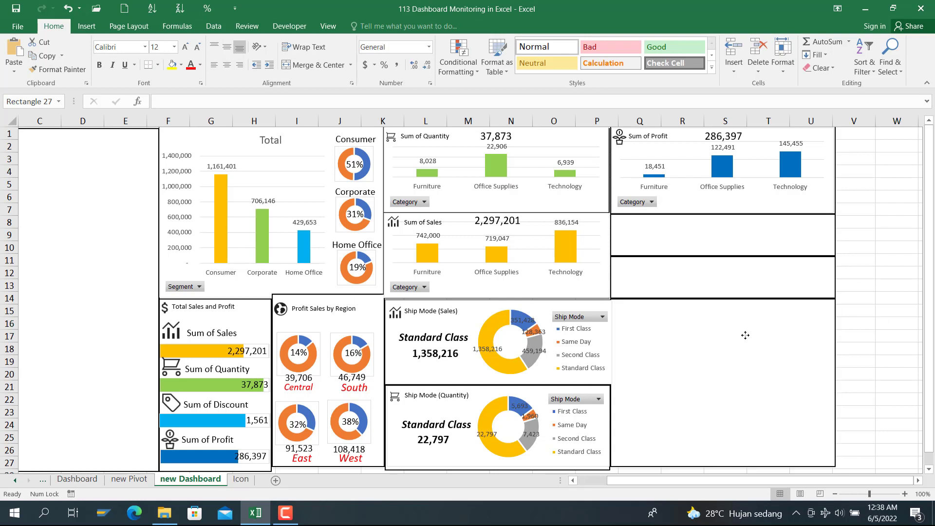
left_click_drag(745, 335, 746, 336)
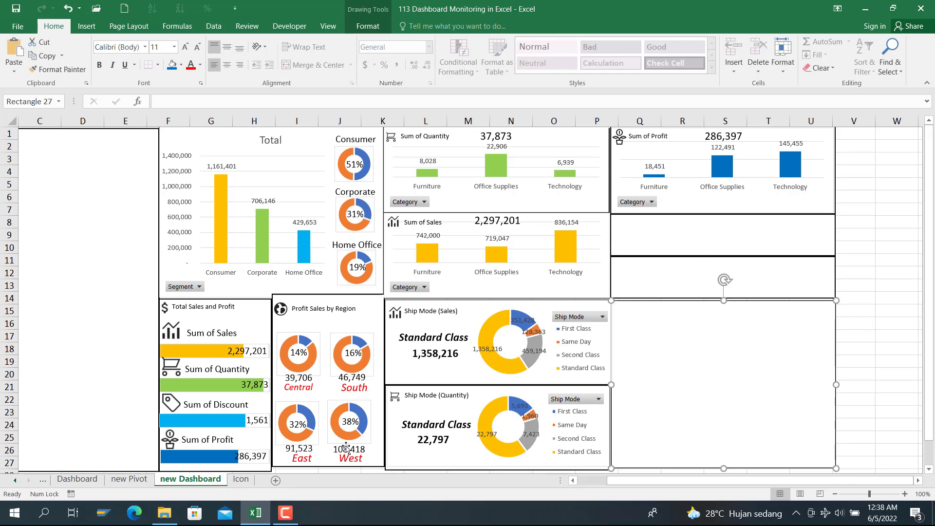
Step: Check the Dashboard sheet's layout and insert a line chart with markers from the monthly Sum of Quantity data (B59:C70) on the new Pivot sheet
left_click(114, 479)
left_click(77, 479)
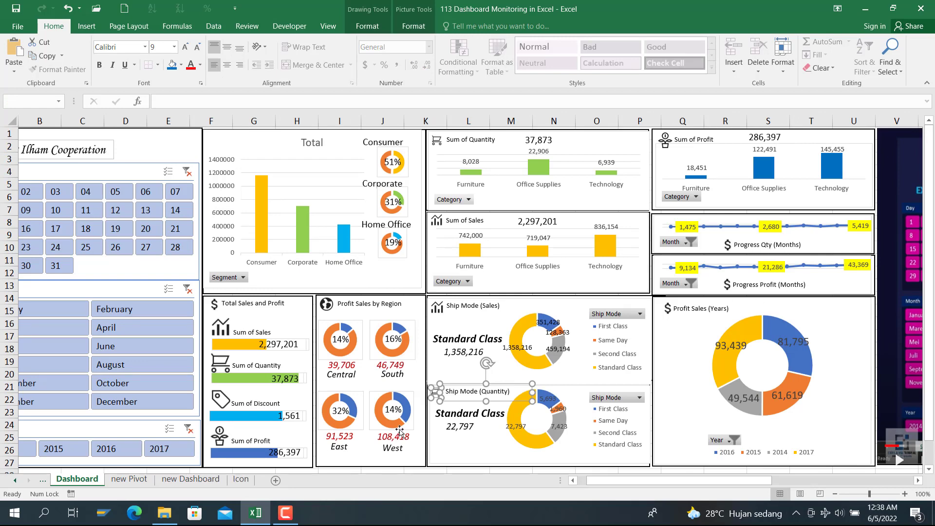
left_click(163, 481)
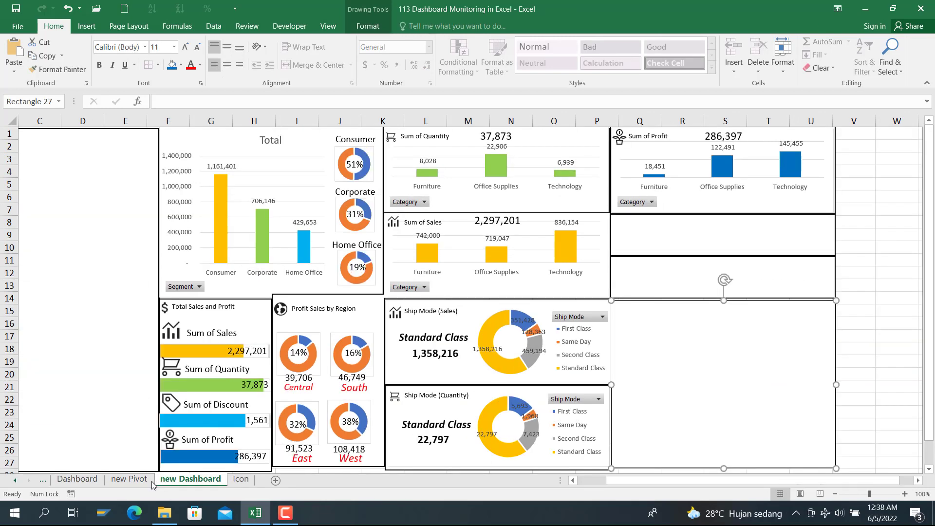
left_click(142, 482)
scroll(193, 421, "down", 4)
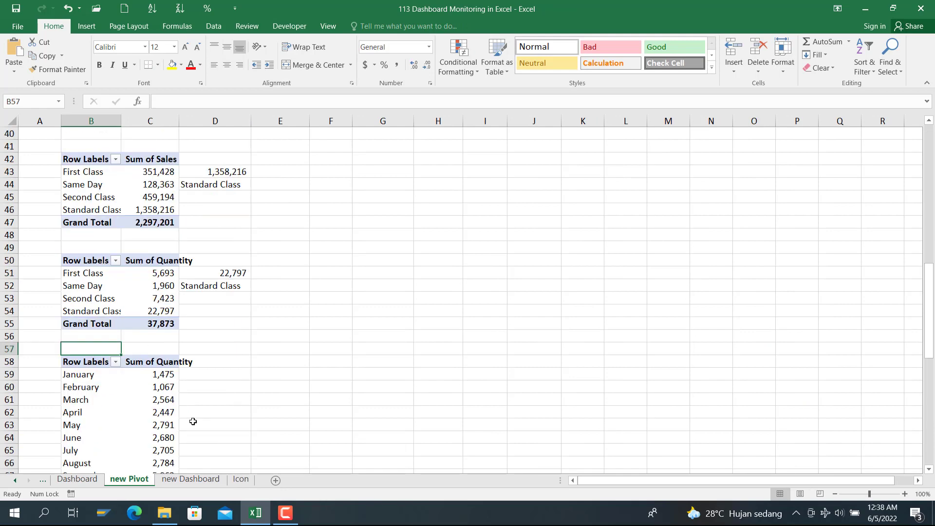
left_click_drag(91, 300, 141, 437)
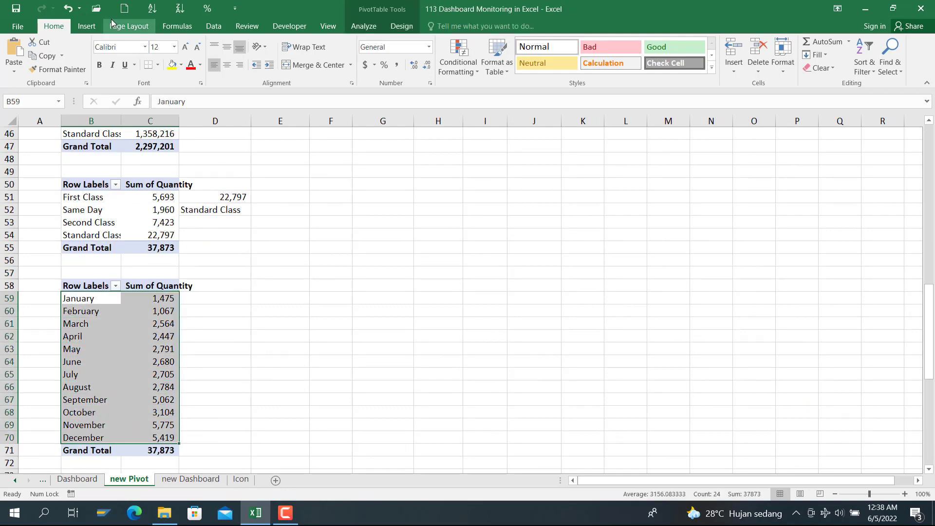
left_click(86, 26)
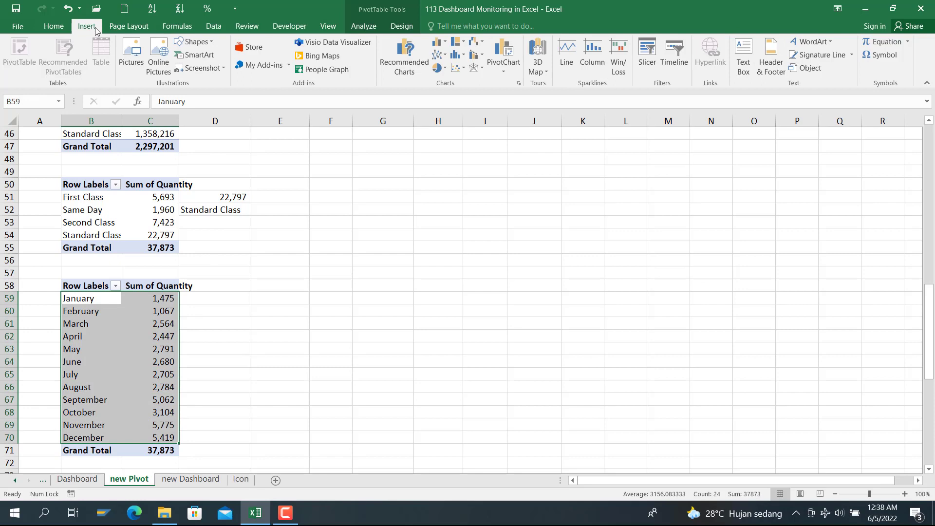
left_click(440, 60)
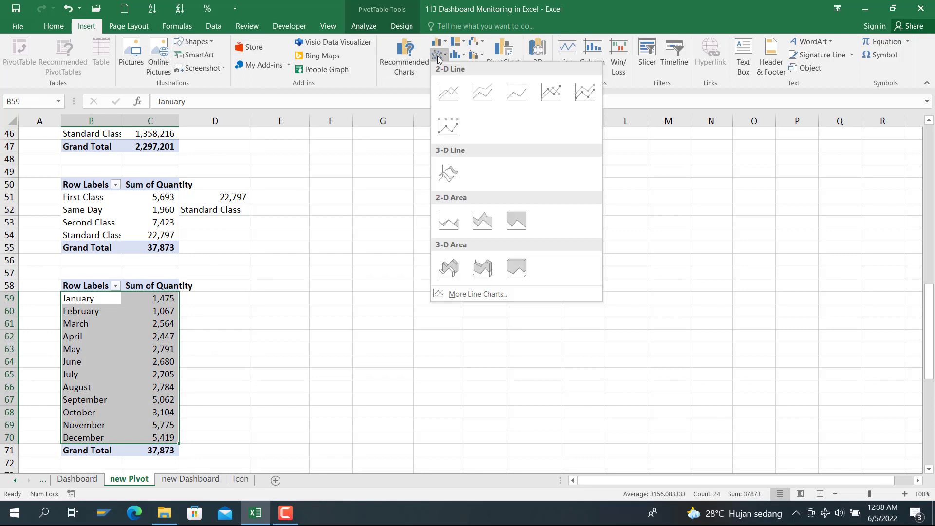
left_click(541, 91)
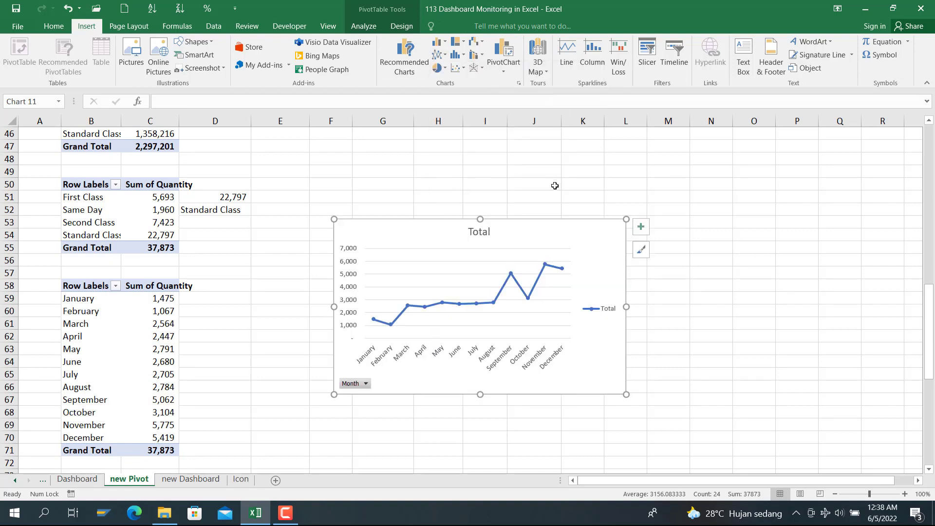
Step: Delete the title, the legend and the month axis labels from the monthly quantity line chart
left_click(479, 237)
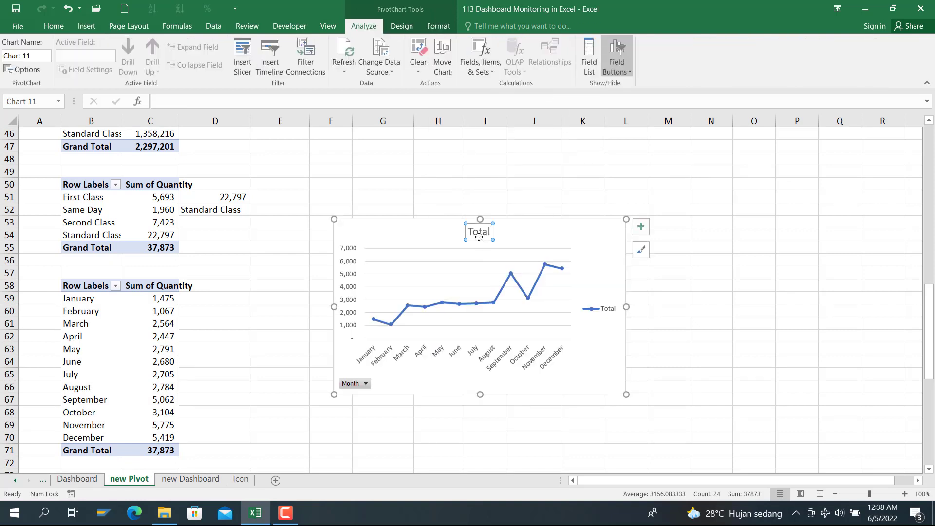
key("Delete")
left_click(606, 303)
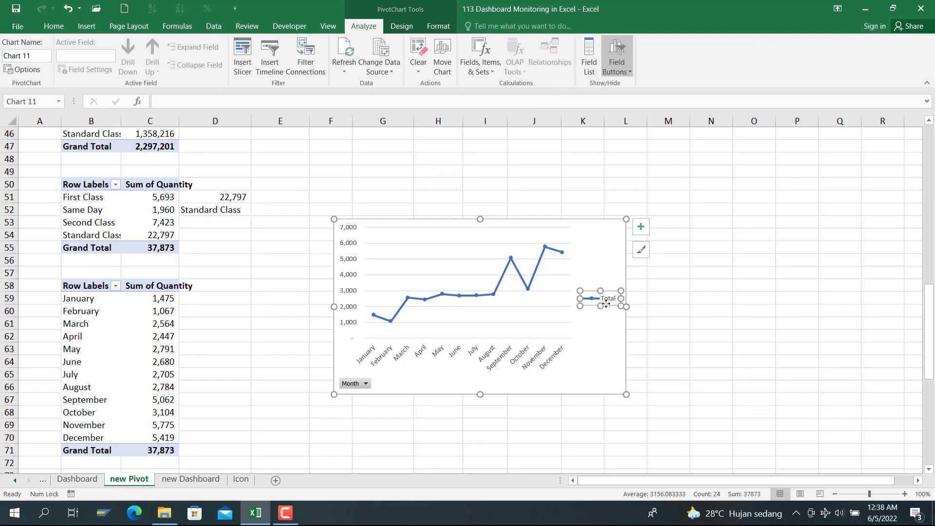
key("Delete")
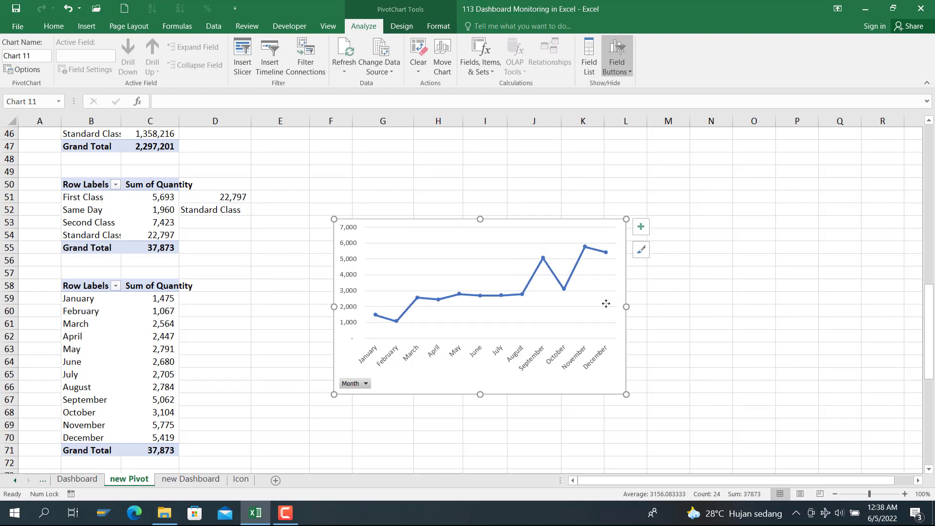
left_click(541, 361)
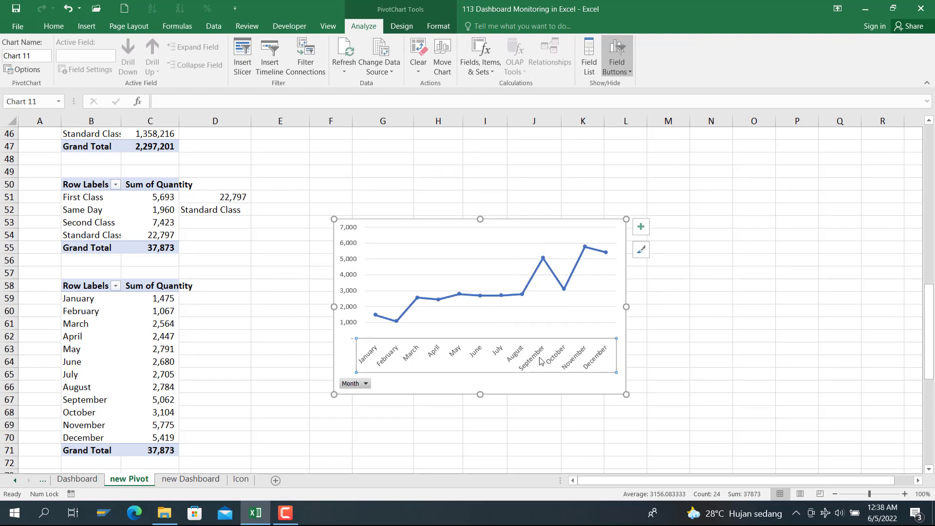
key("Delete")
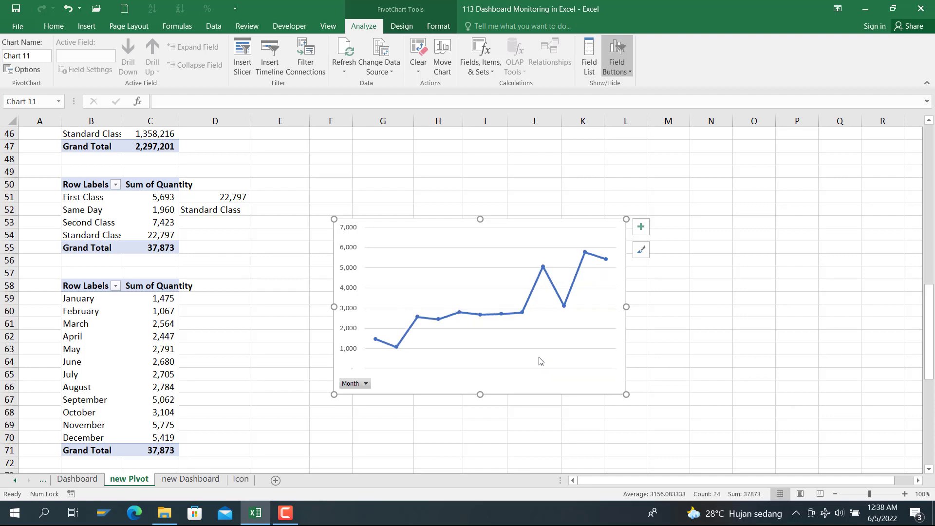
Step: Delete the vertical axis labels from the monthly quantity chart and shrink the chart to a thin strip spanning about columns F to I
left_click(342, 328)
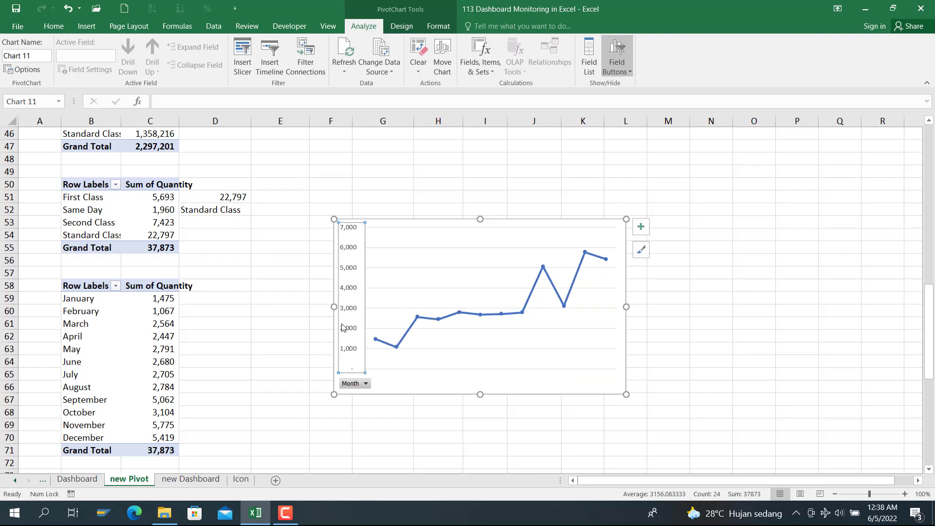
key("Delete")
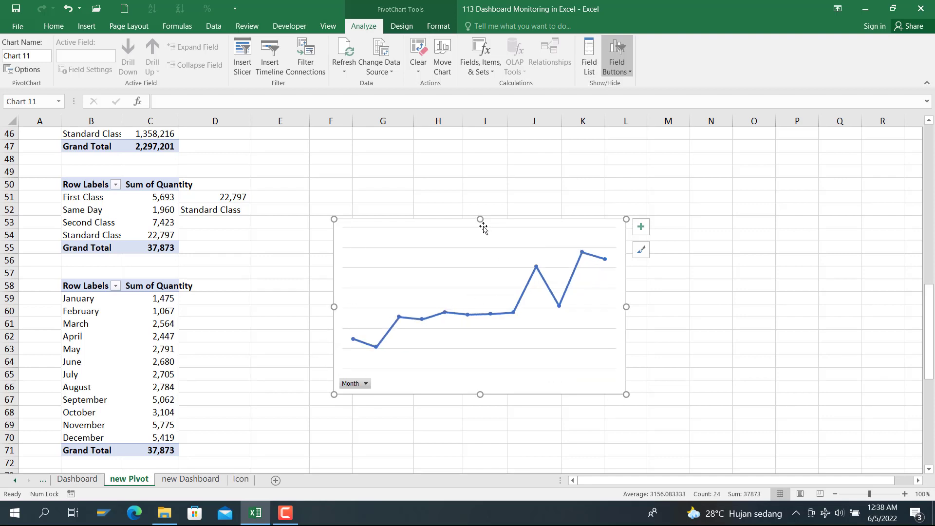
left_click_drag(480, 216, 489, 348)
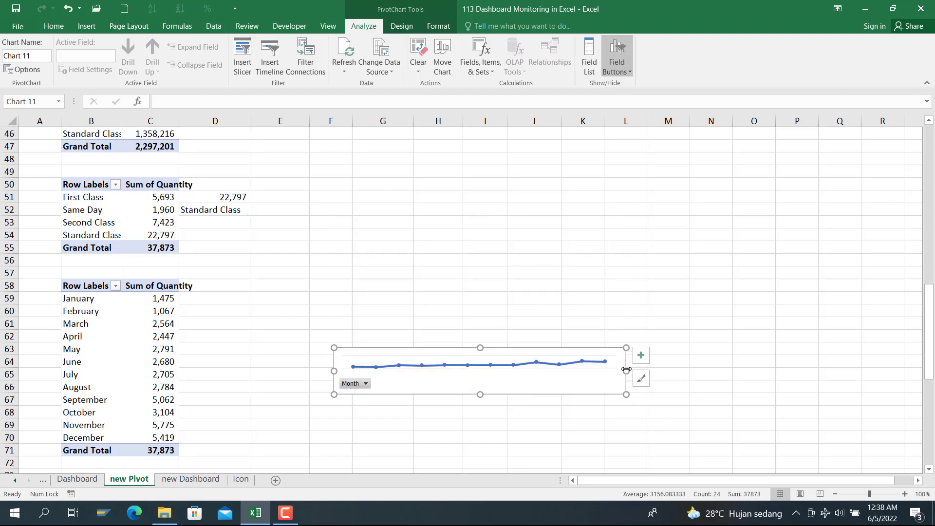
left_click_drag(627, 371, 479, 371)
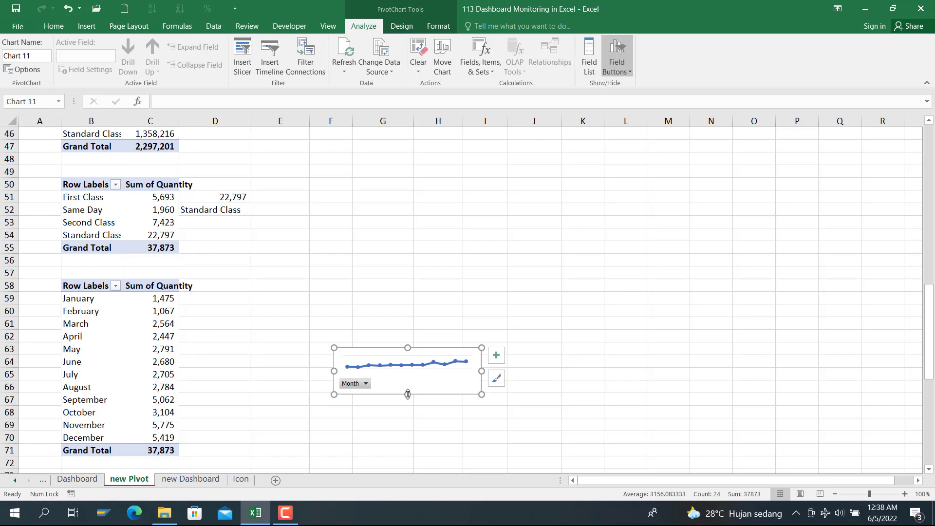
left_click_drag(407, 394, 408, 385)
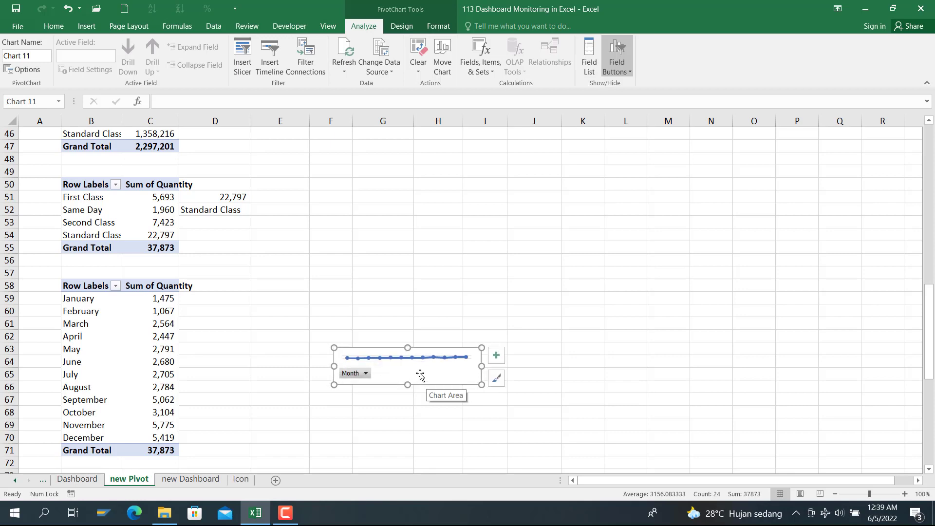
Step: Add a data label to the January point of the monthly quantity line and fill the label yellow
left_click(346, 358)
left_click(347, 359)
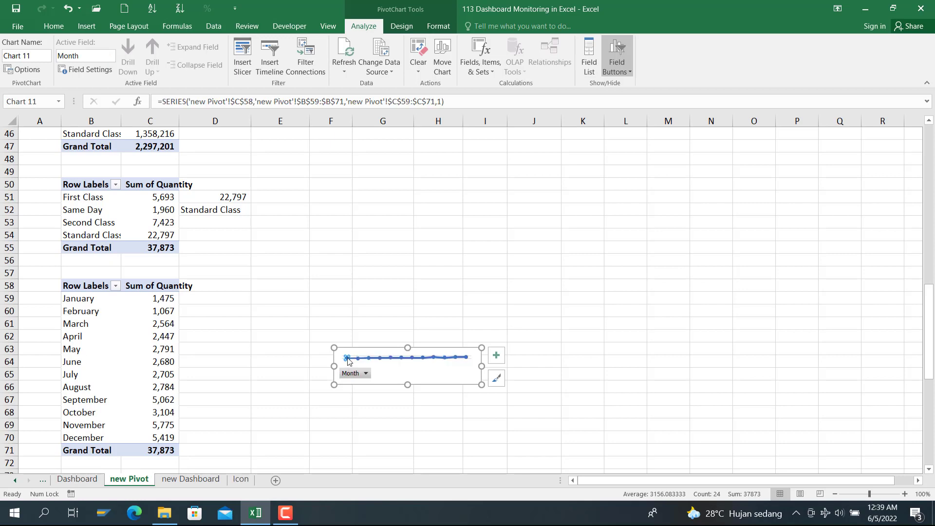
right_click(347, 359)
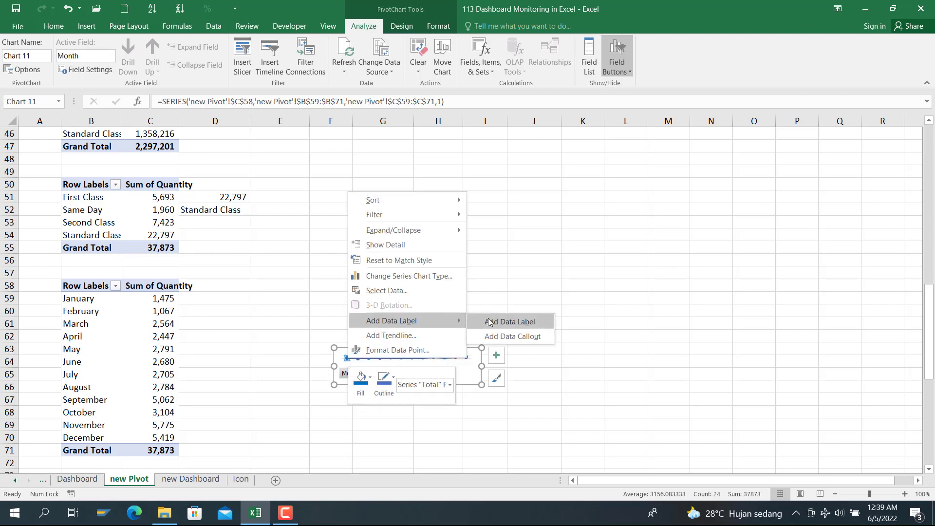
left_click(474, 325)
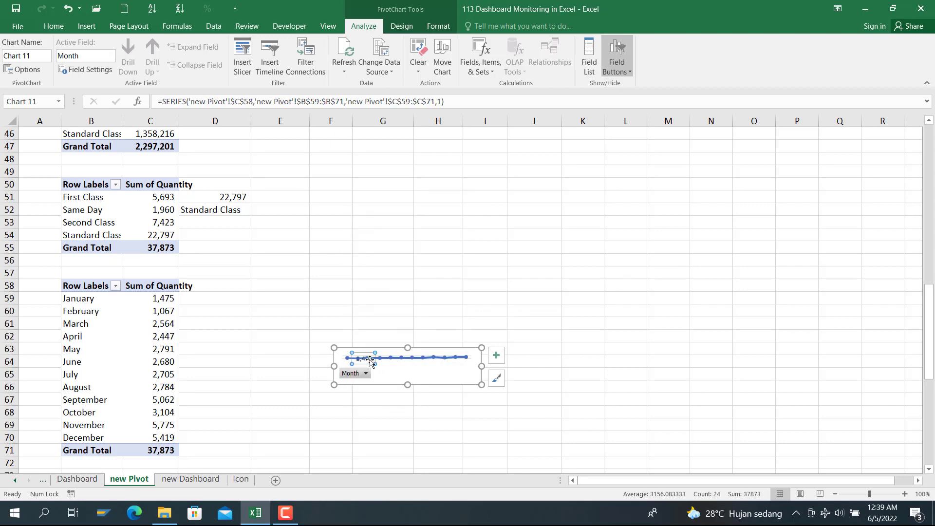
left_click(53, 26)
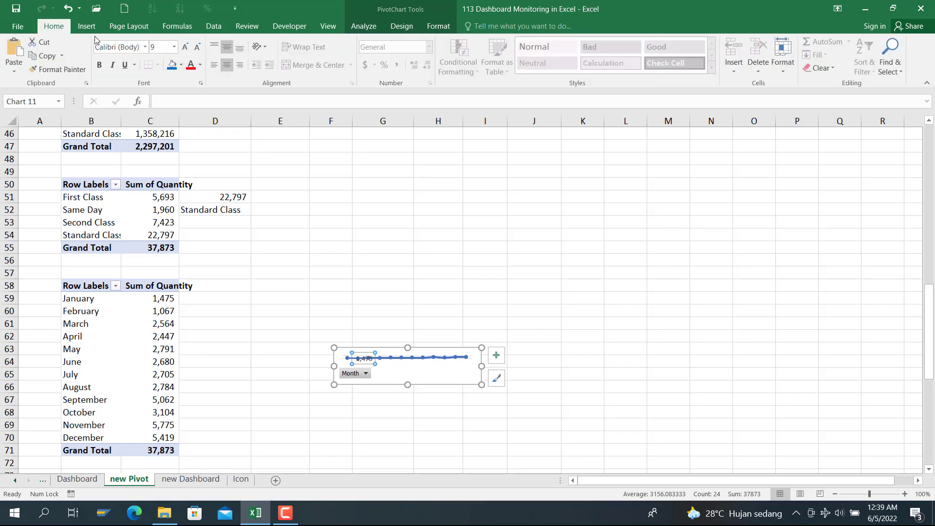
left_click(180, 65)
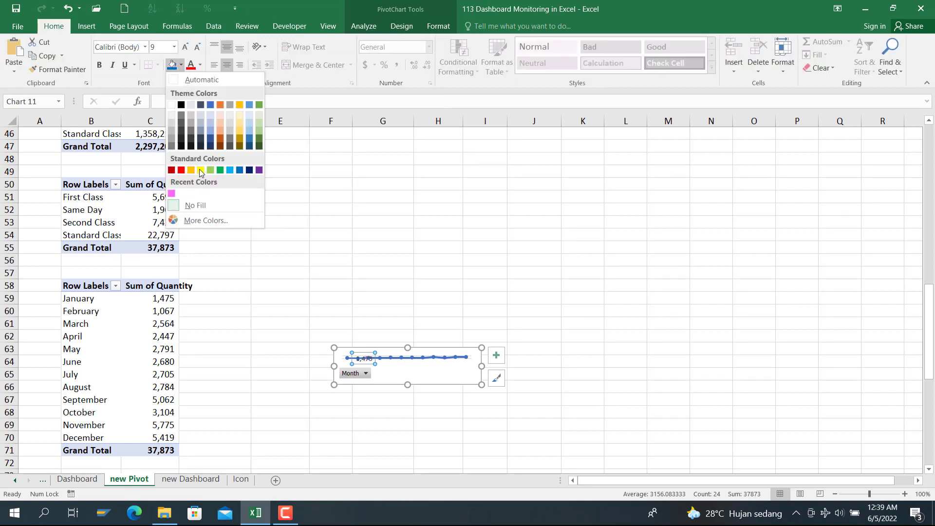
left_click(201, 171)
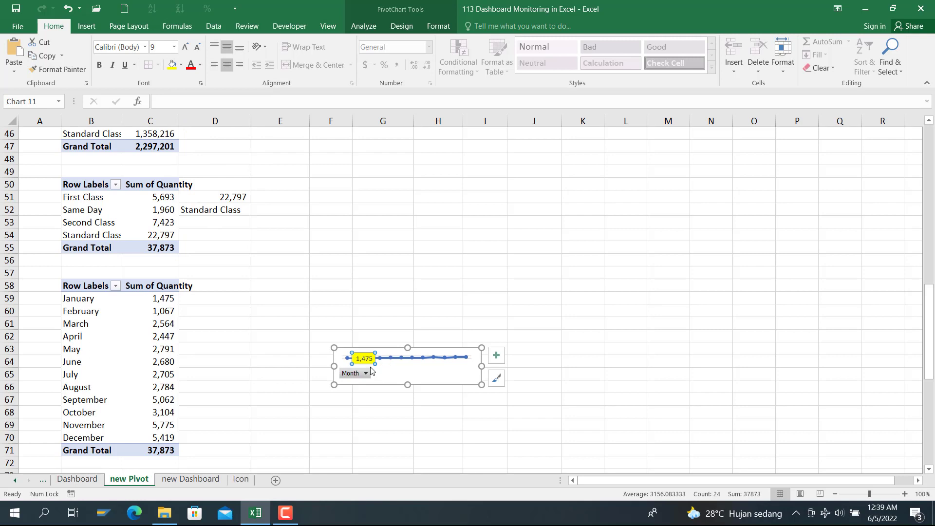
Step: Add data labels to the June and December points of the monthly quantity line
left_click(404, 361)
mouse_move(404, 359)
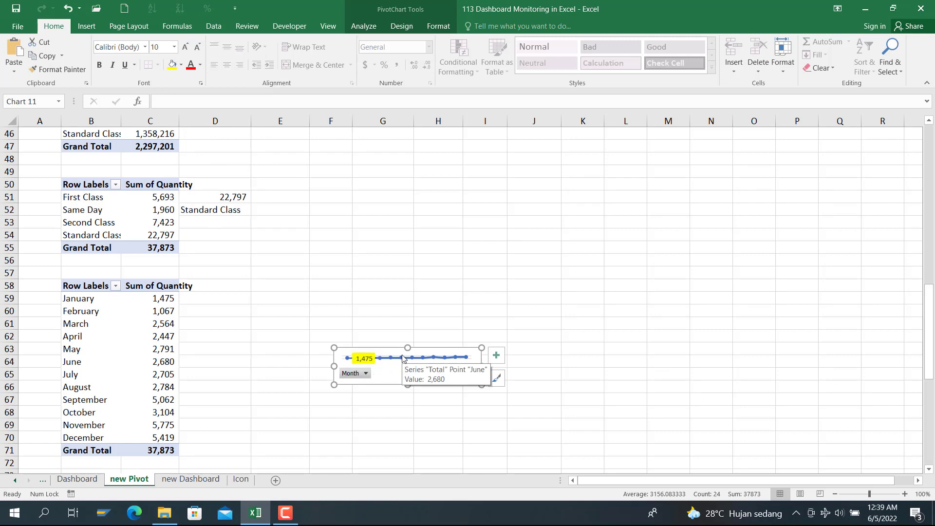
left_click(403, 358)
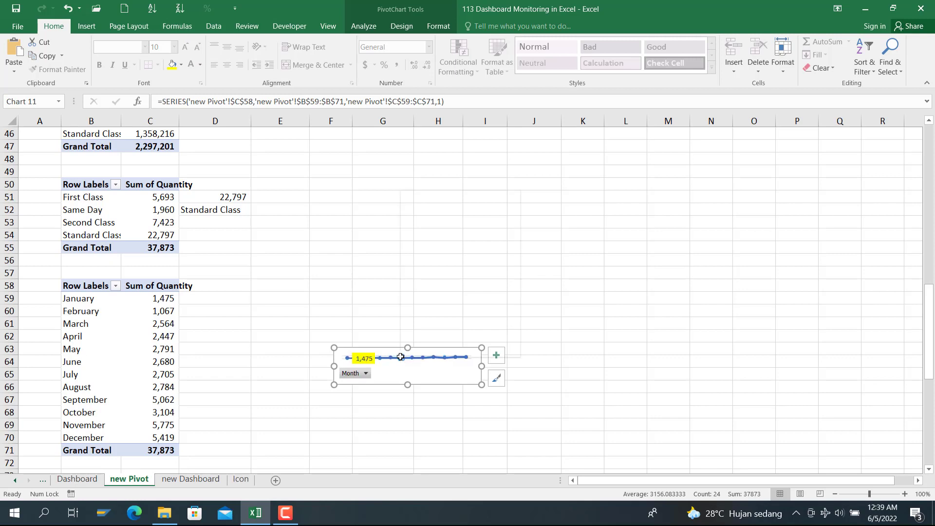
right_click(400, 357)
mouse_move(467, 321)
left_click(547, 325)
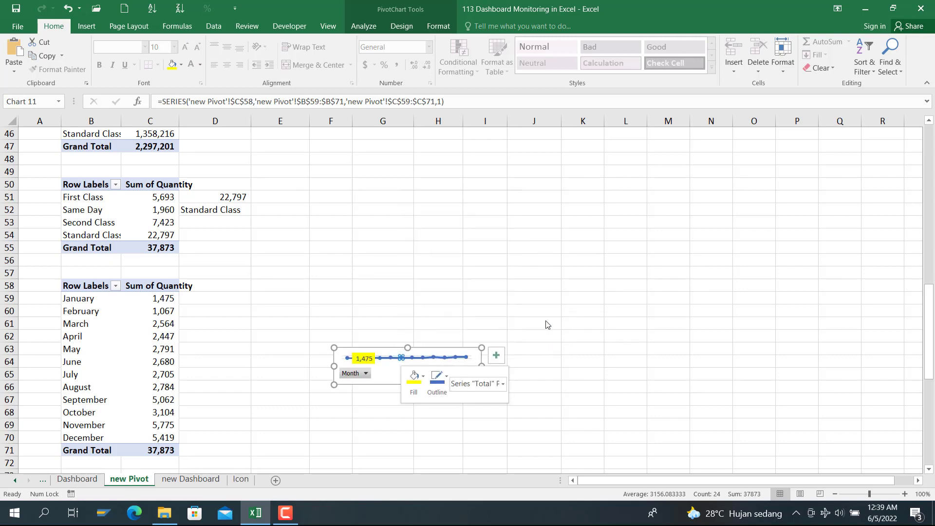
right_click(466, 358)
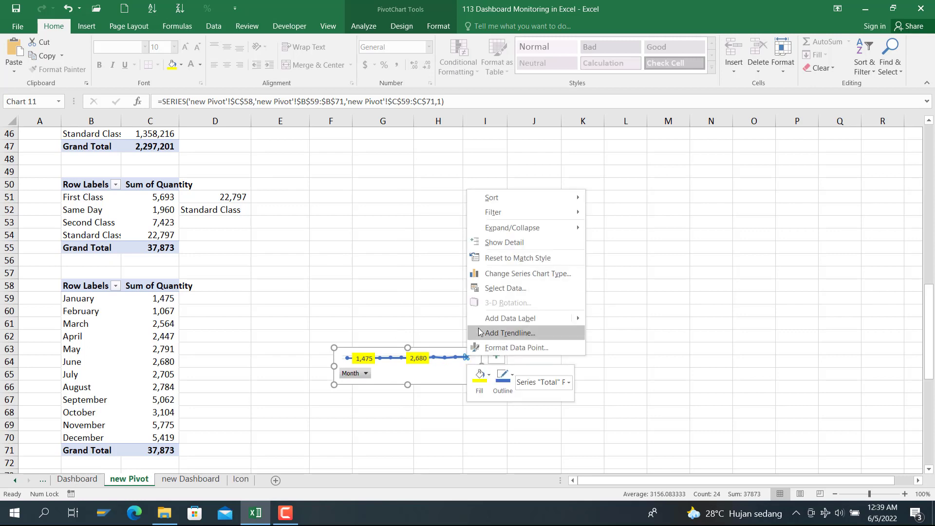
mouse_move(538, 318)
left_click(628, 319)
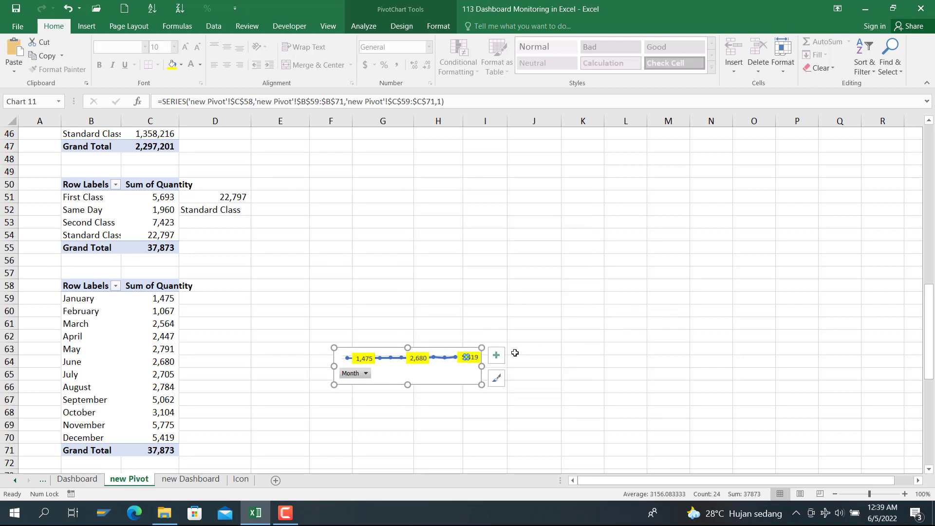
left_click(567, 322)
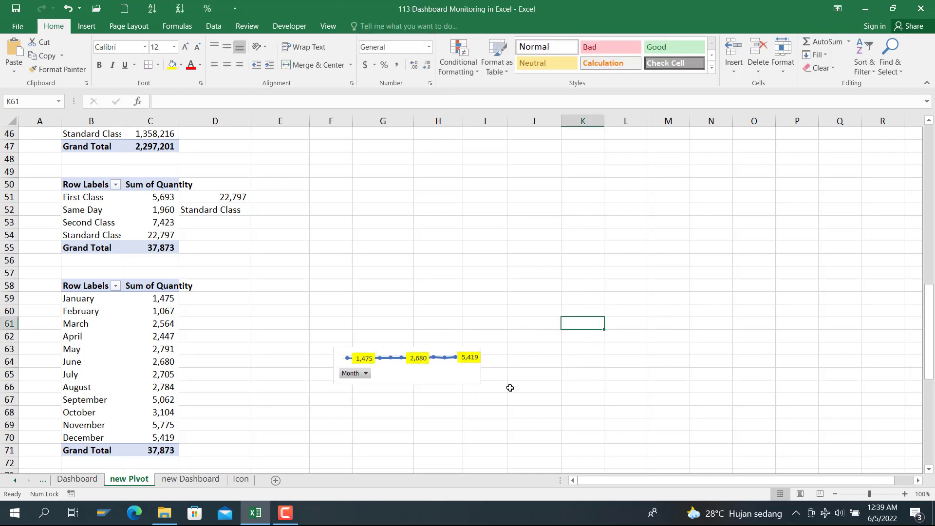
Step: Move the monthly quantity chart to the new Dashboard sheet's empty rectangle below Sum of Profit and widen it to the rectangle's full width
left_click(454, 378)
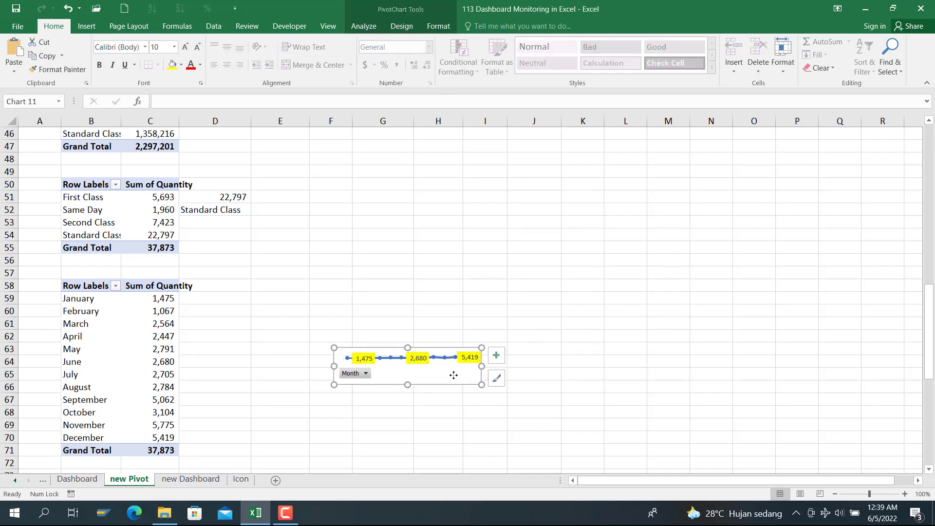
key("ctrl+x")
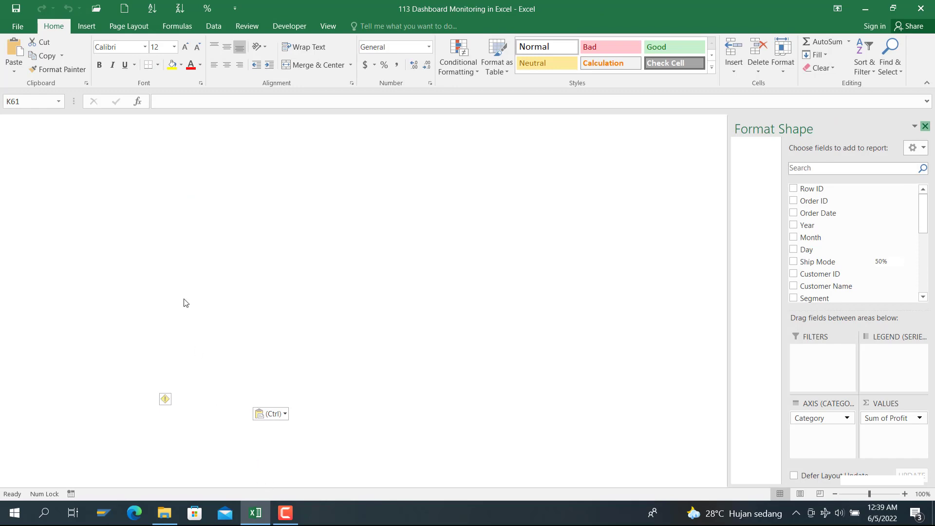
left_click(255, 513)
left_click(255, 513)
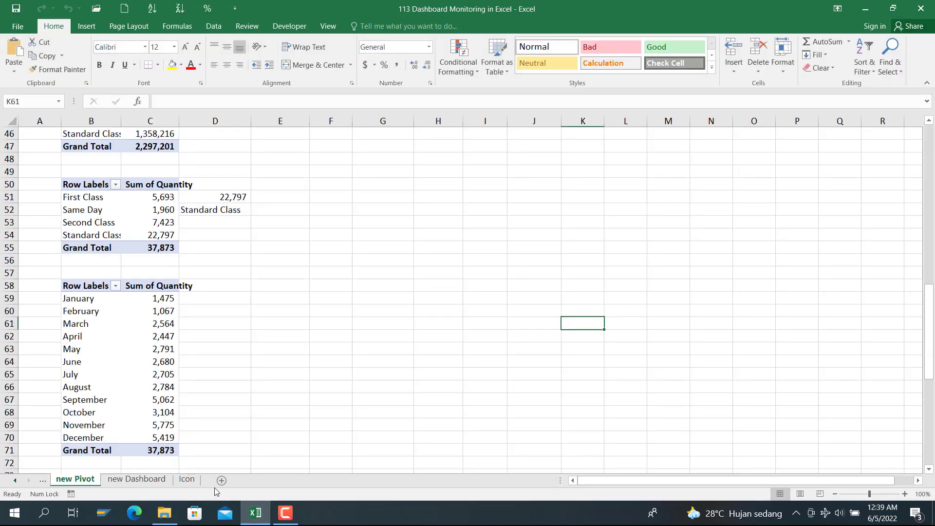
left_click(156, 479)
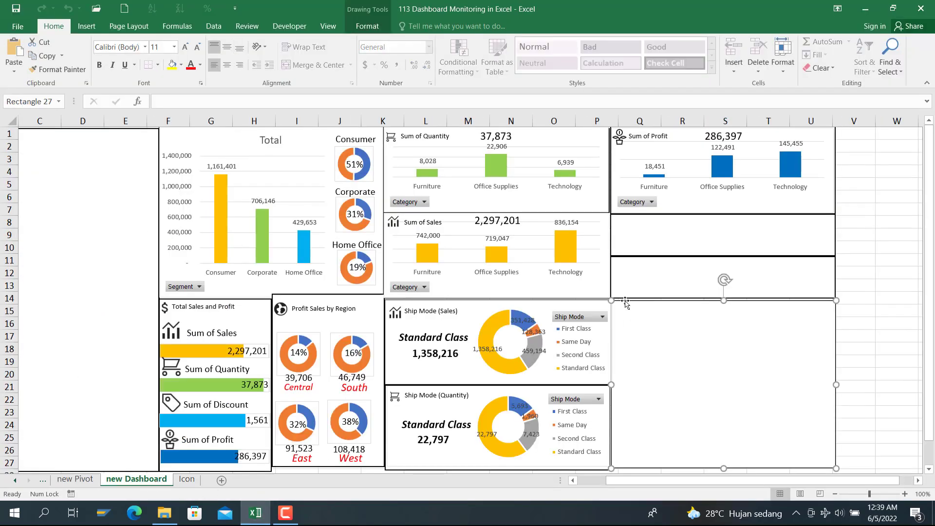
left_click(652, 245)
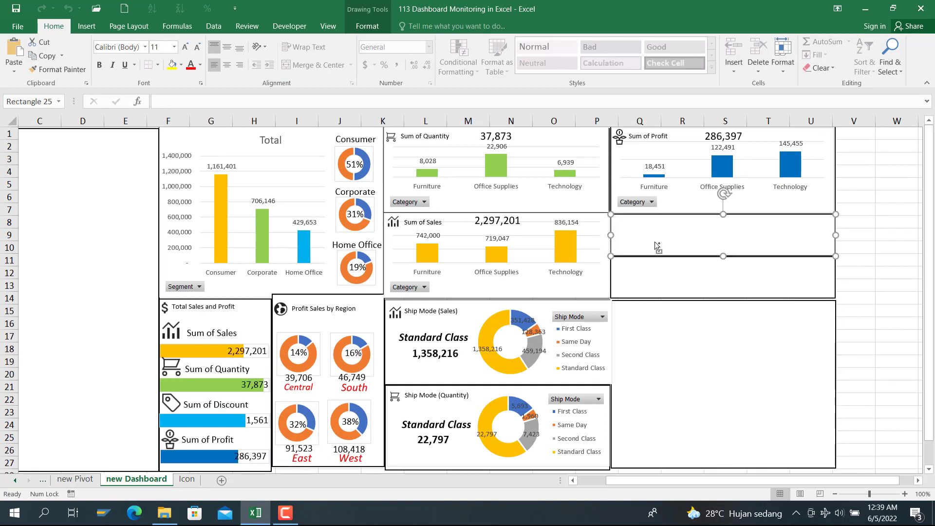
key("ctrl+v")
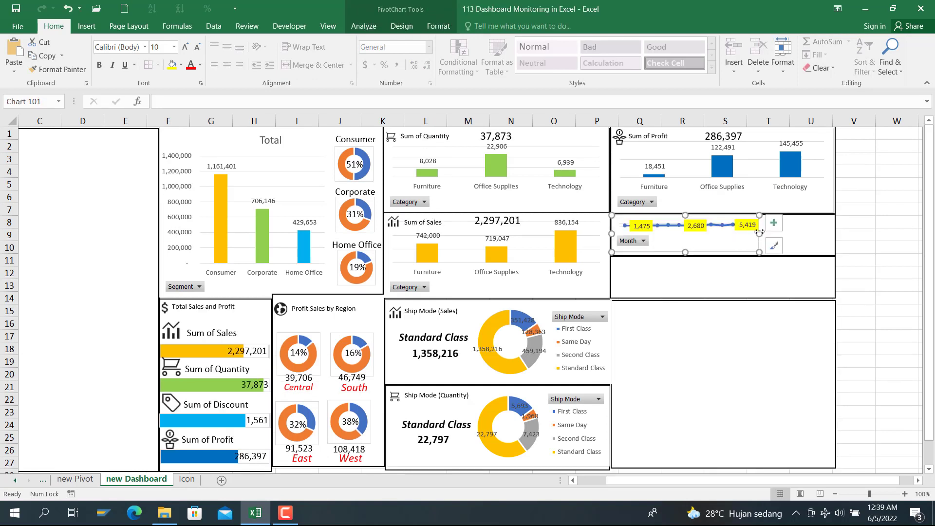
left_click_drag(759, 234, 835, 232)
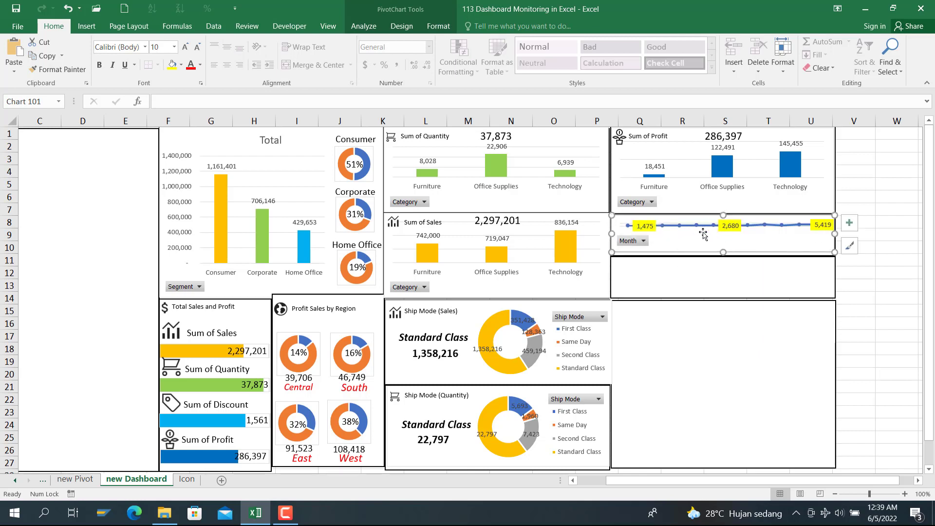
Step: Copy the Progress Qty (Months) title with its dollar icon from the Dashboard sheet and paste both into new Dashboard's lower small rectangle
left_click(686, 226)
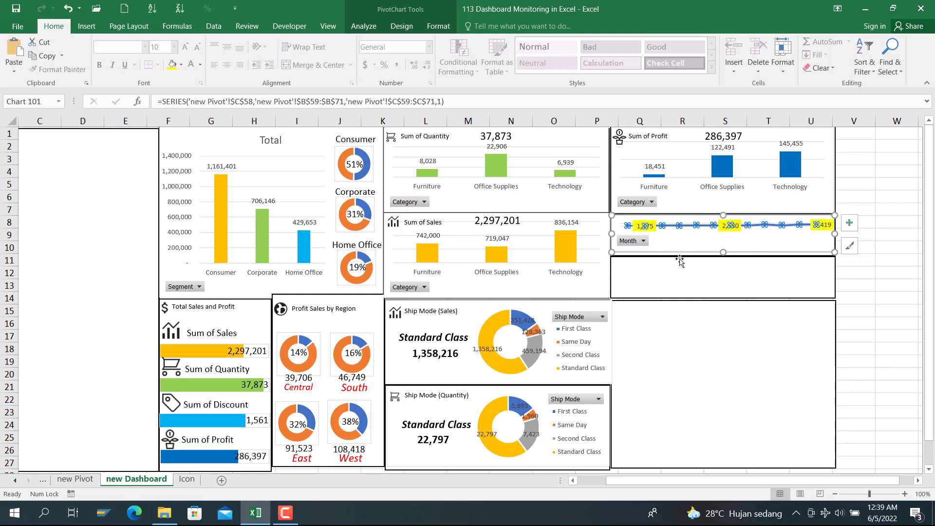
left_click(640, 286)
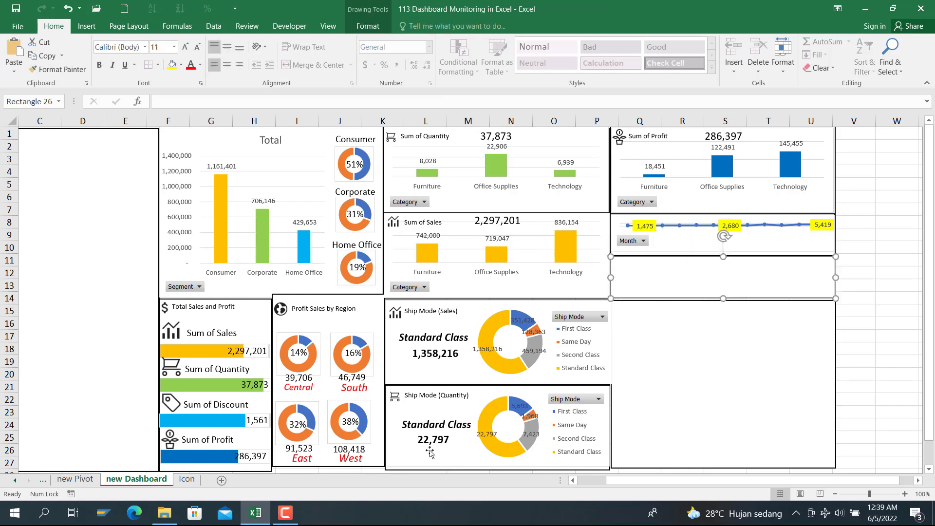
left_click(17, 481)
left_click(18, 480)
left_click(109, 479)
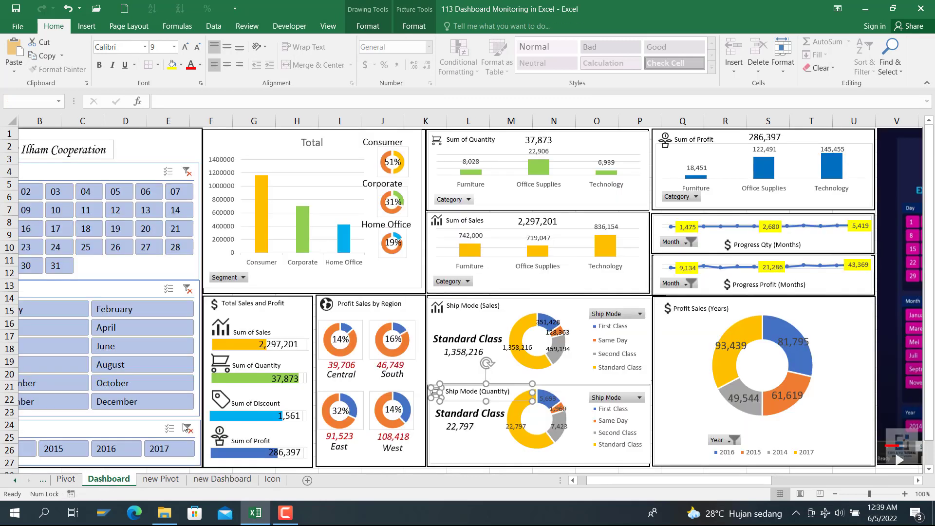
left_click(768, 241)
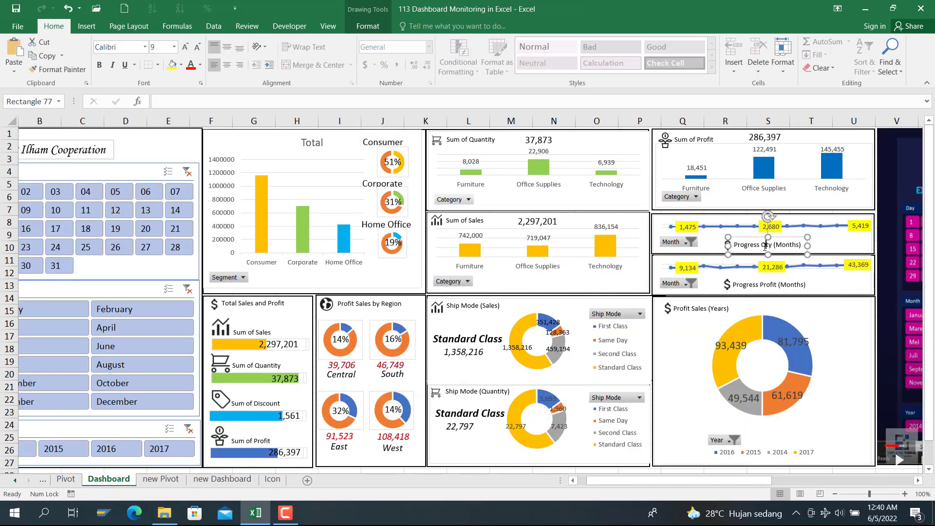
left_click(726, 244, "ctrl")
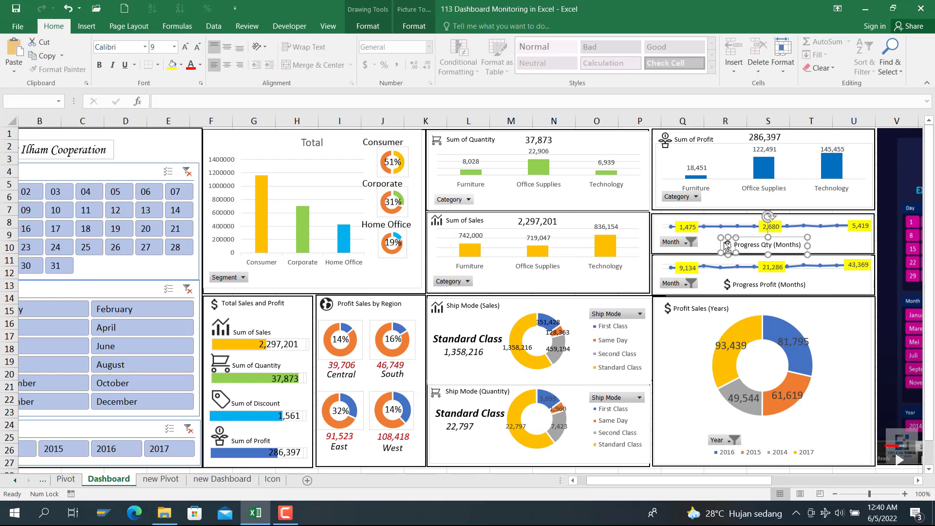
left_click(203, 479)
key("ctrl+v")
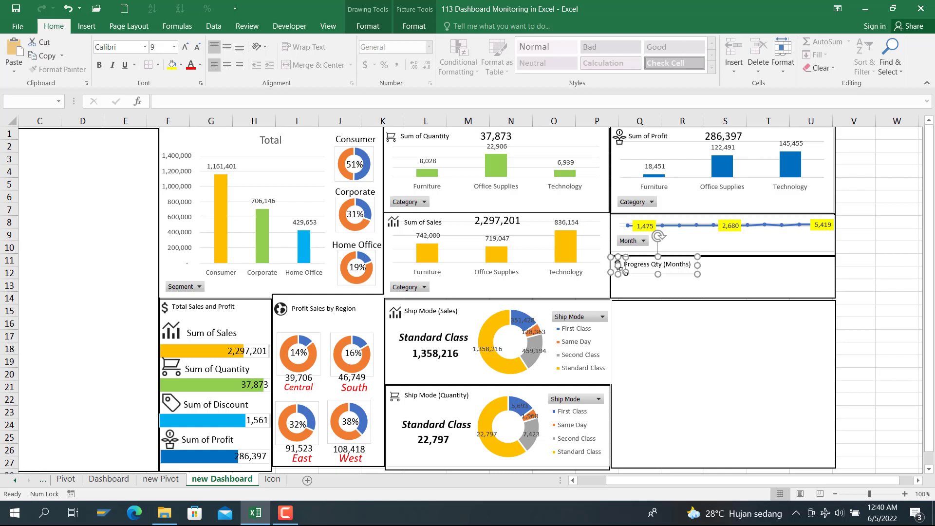
Step: Try to reposition the pasted Progress Qty (Months) title and dollar icon, then undo the resizing, the rectangle move and the paste
left_click_drag(623, 270, 701, 261)
left_click_drag(639, 278, 639, 278)
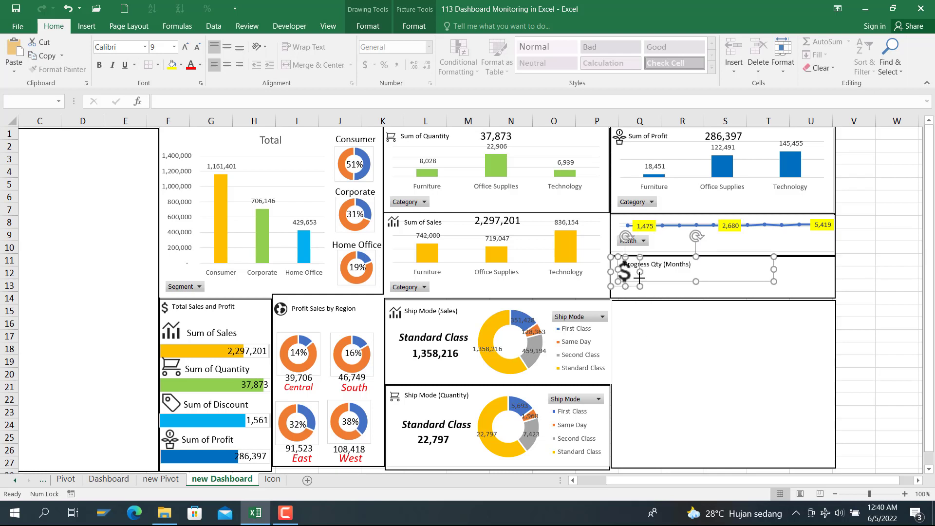
key("ctrl+z")
left_click(637, 286)
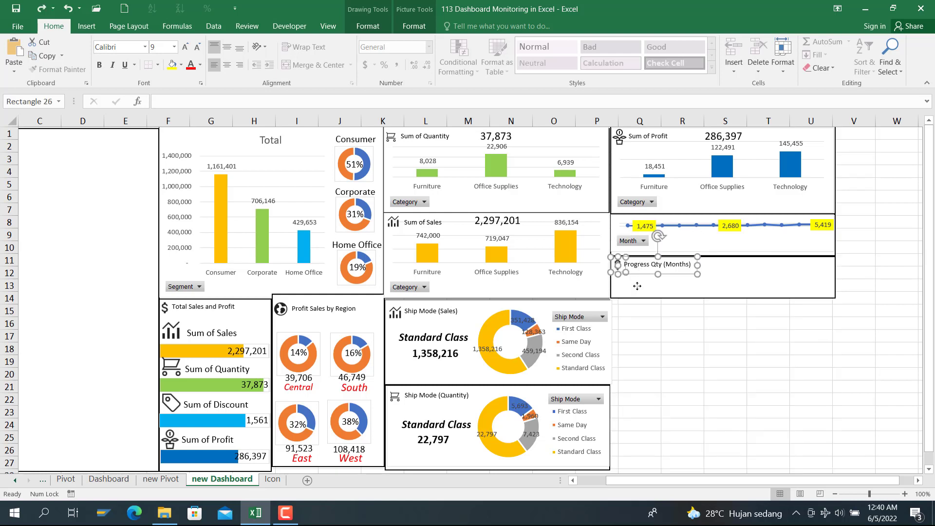
left_click(622, 265)
left_click(638, 266, "shift")
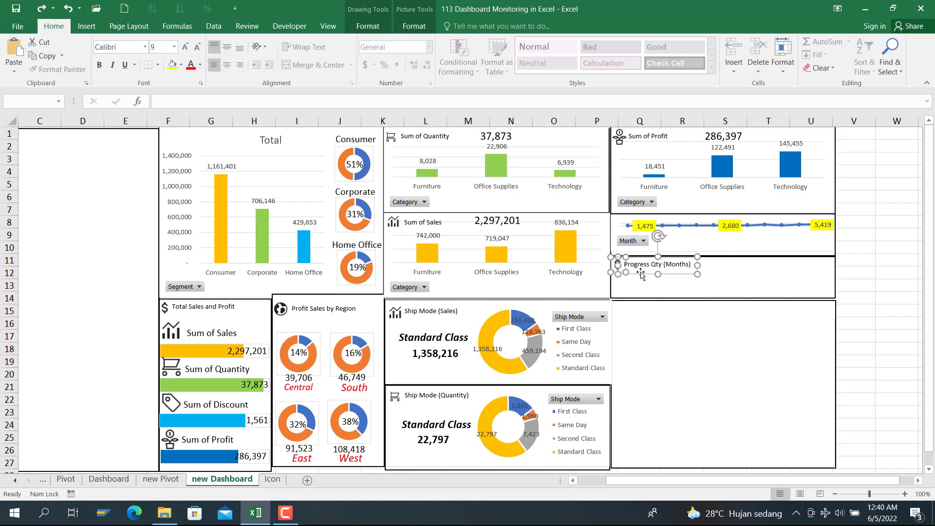
left_click(641, 276)
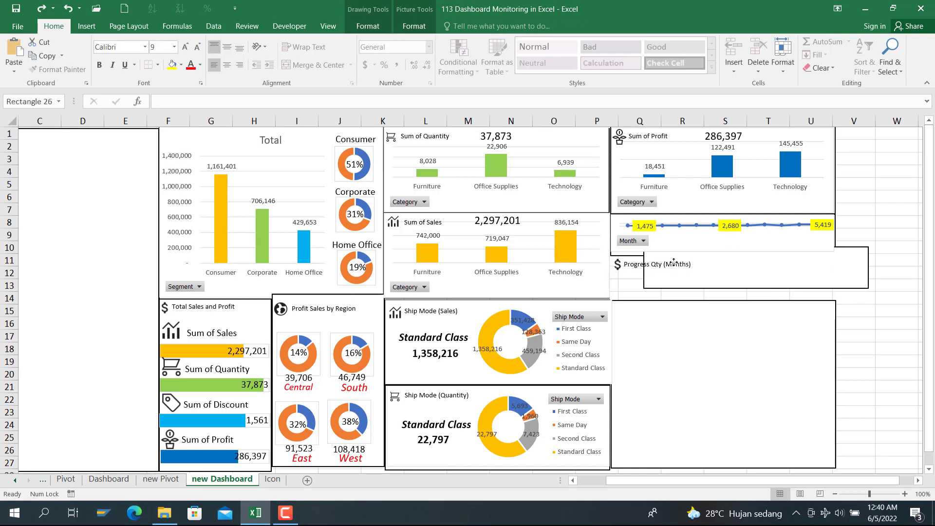
left_click(619, 267)
key("ctrl+z")
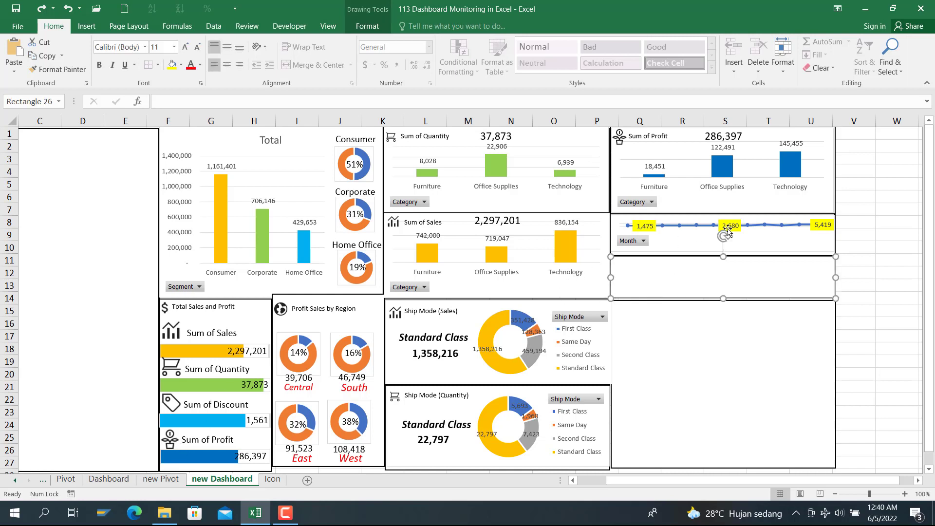
Step: Paste the Progress Qty (Months) title and dollar icon into the monthly quantity chart and place them centrally below its line
left_click(705, 241)
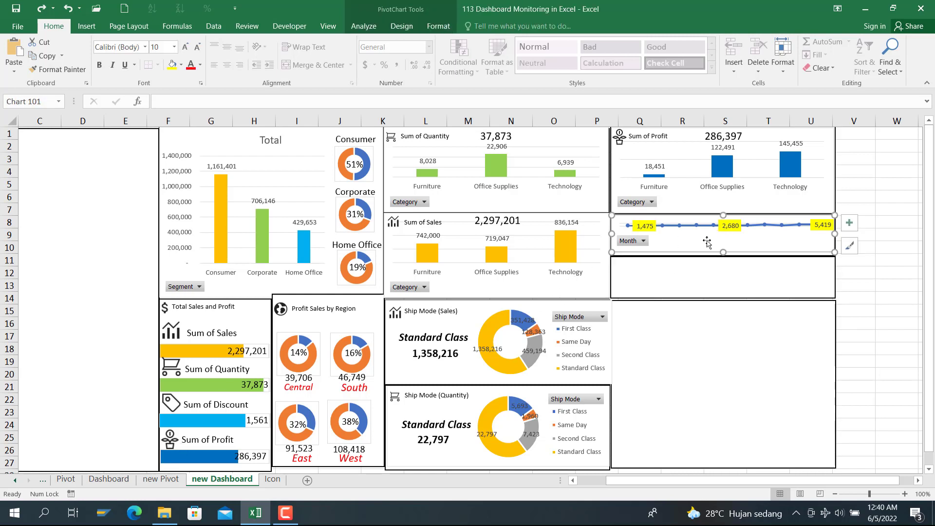
key("ctrl+y")
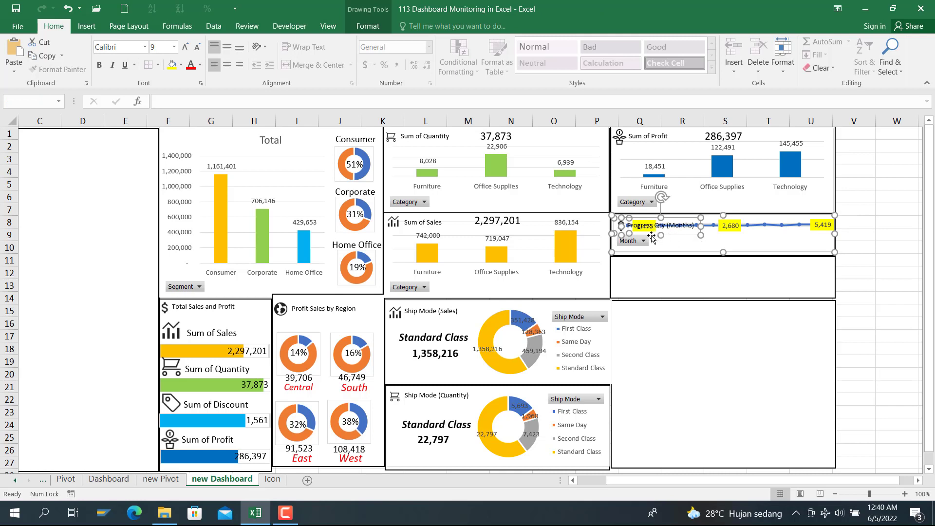
left_click_drag(651, 237, 721, 256)
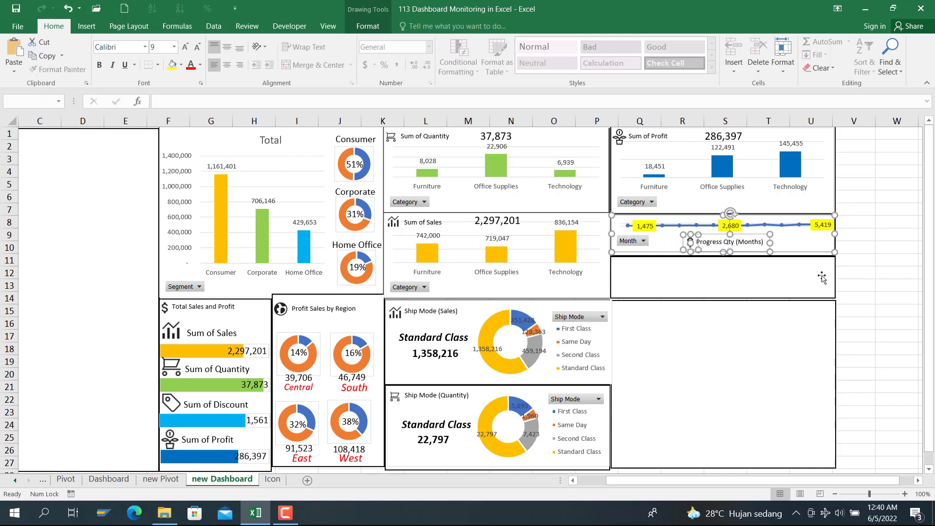
left_click(891, 270)
left_click(754, 245)
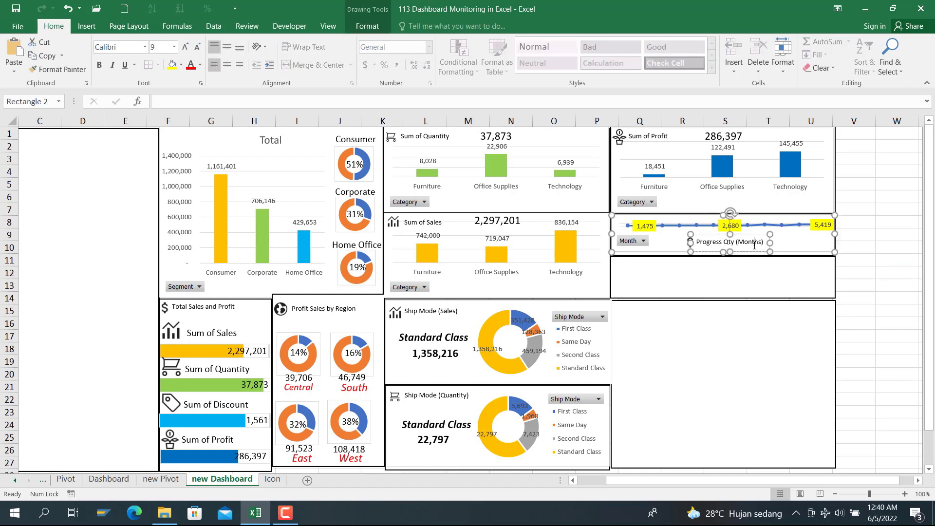
Step: Stretch the monthly quantity chart's lower edge down to the bottom of its rectangle
left_click(750, 249)
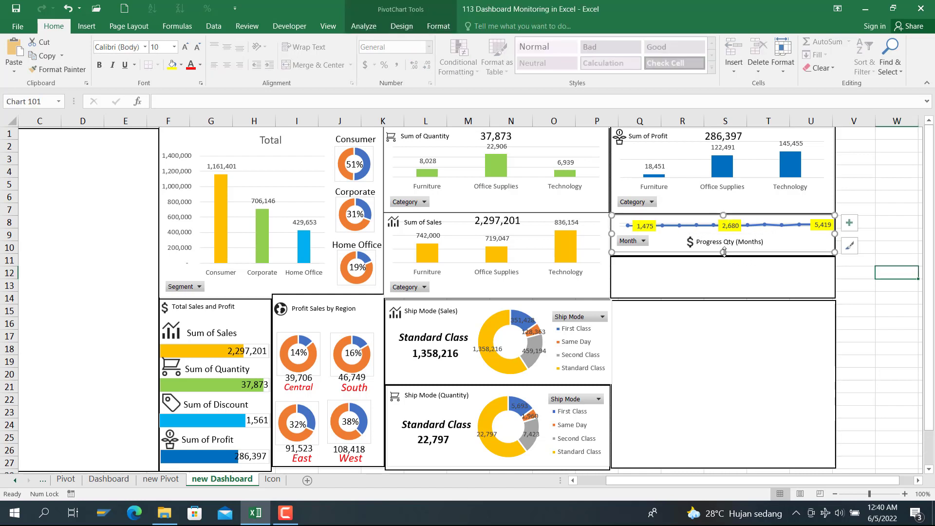
left_click_drag(724, 253, 724, 257)
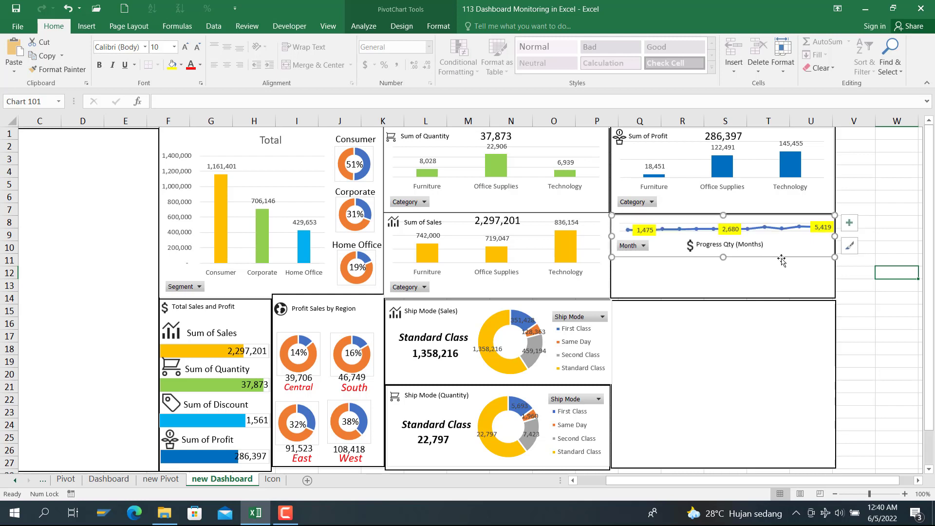
left_click(894, 263)
Step: Insert a line chart with markers from the January to December Sum of Profit data on the new Pivot sheet
left_click(704, 295)
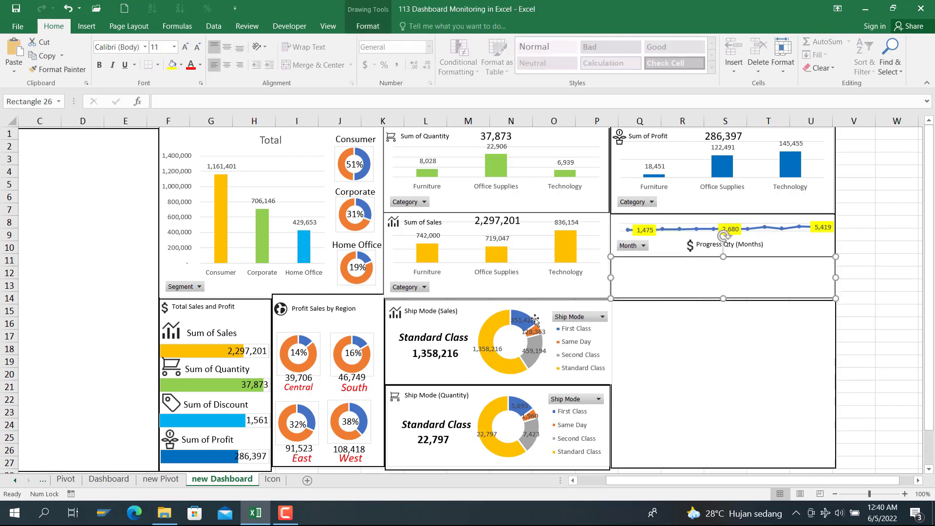
left_click(123, 479)
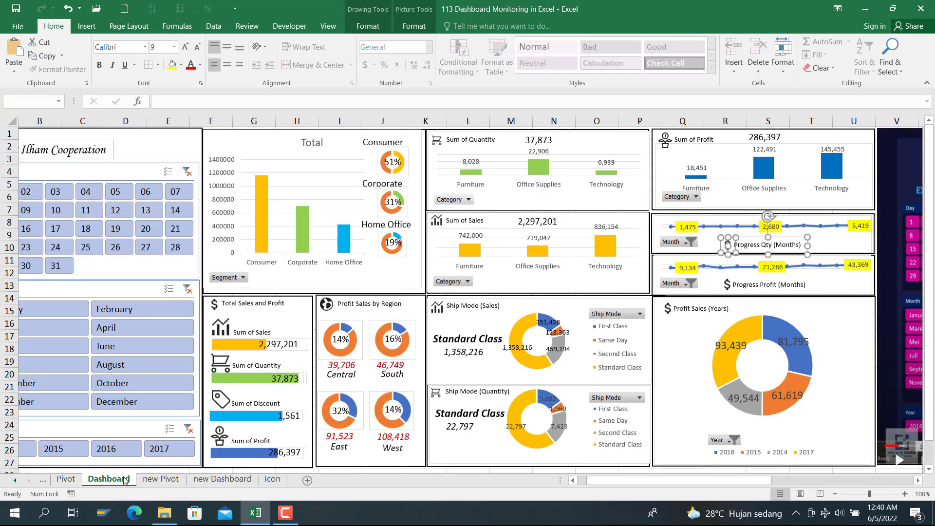
left_click(148, 480)
scroll(105, 283, "down", 5)
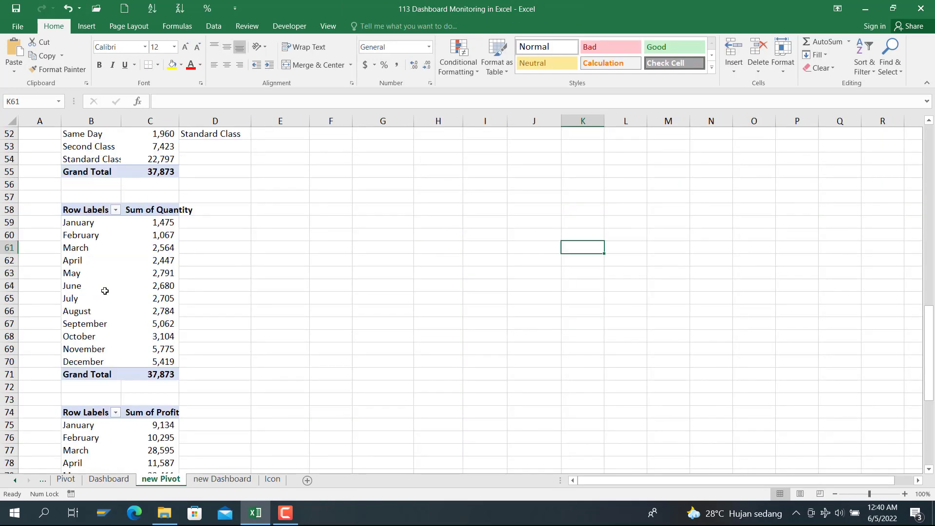
left_click_drag(80, 312, 151, 436)
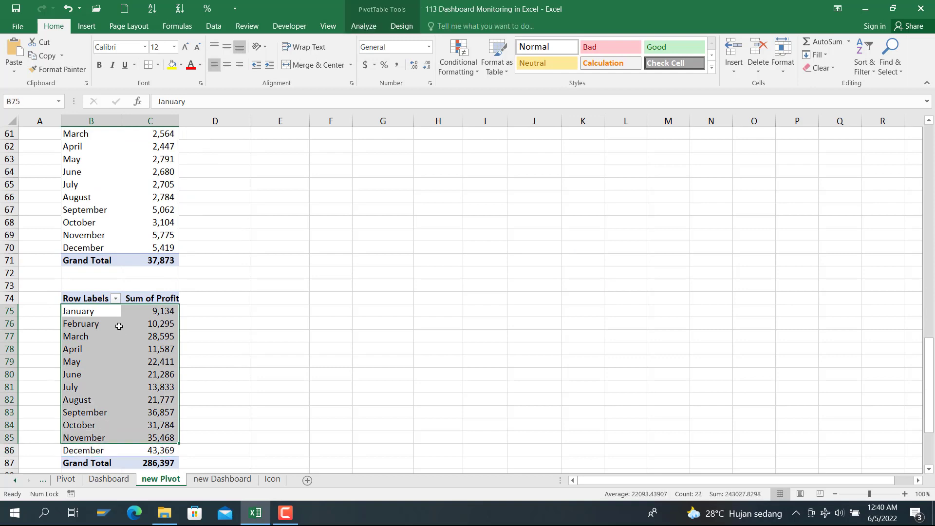
left_click(124, 454, "shift")
left_click(87, 29)
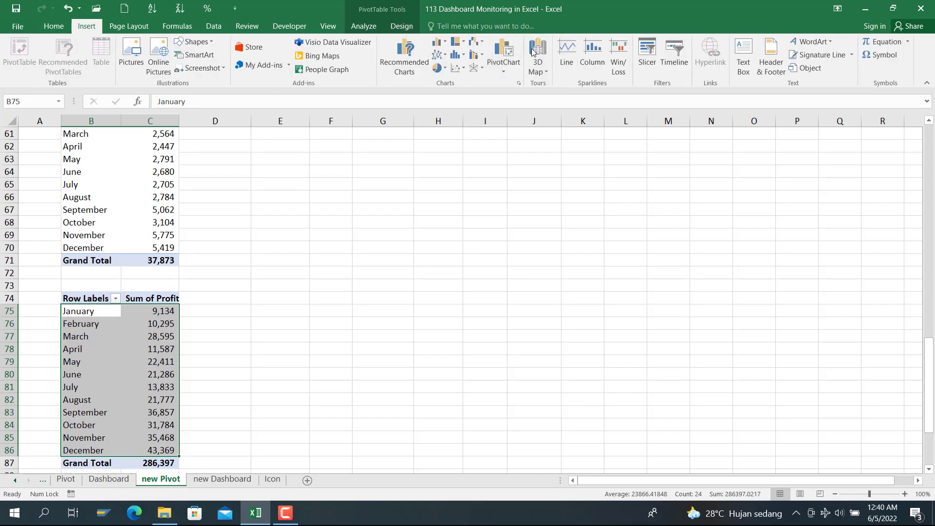
left_click(439, 45)
left_click(437, 51)
left_click(438, 54)
left_click(551, 92)
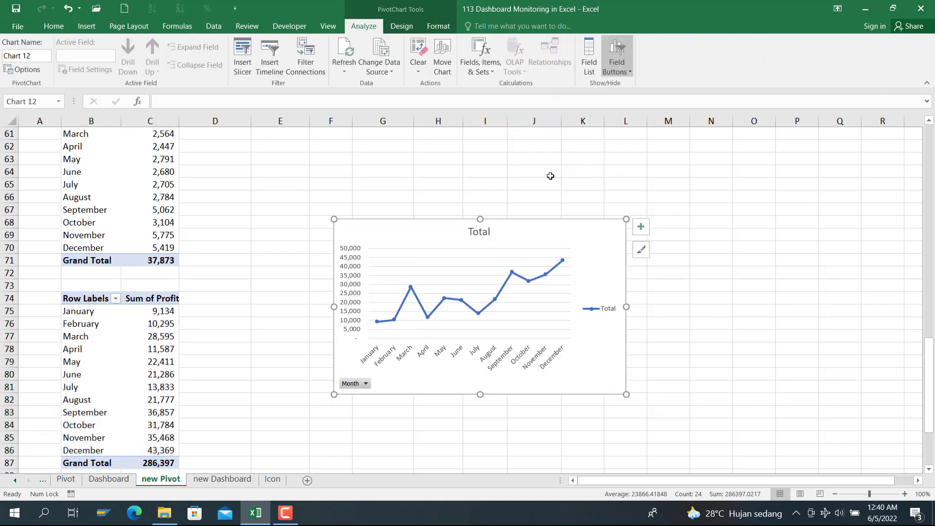
Step: Remove the legend, title and both axes from the monthly profit chart and shrink it to a small, thin strip
left_click(592, 312)
key("Delete")
left_click(485, 234)
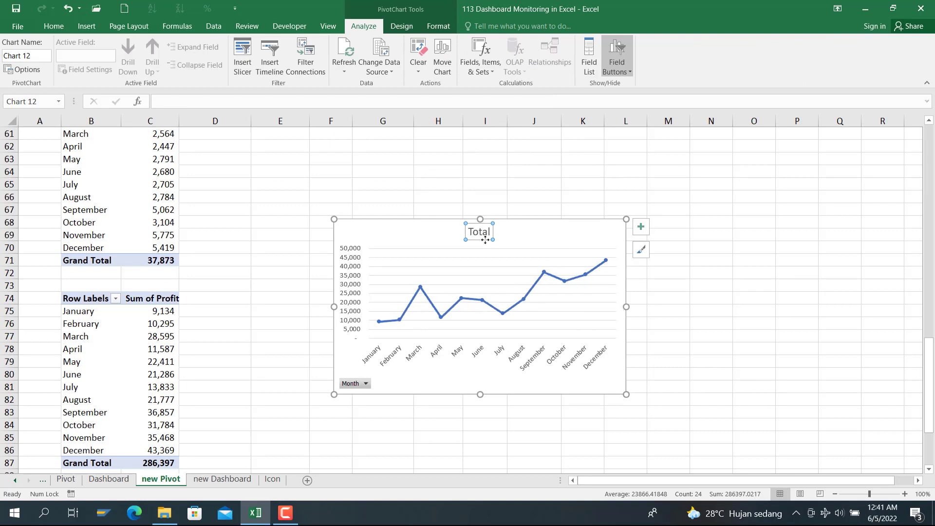
key("Delete")
left_click(404, 358)
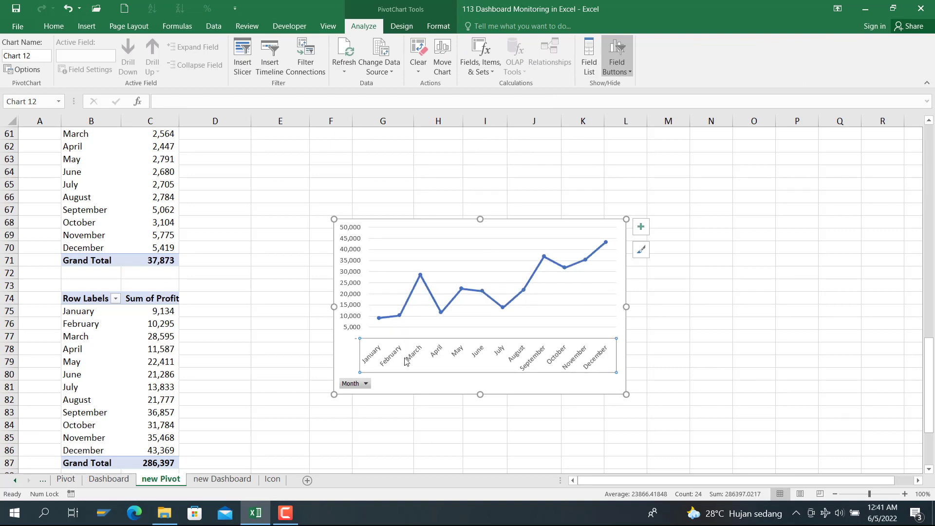
key("Delete")
left_click(349, 313)
key("Delete")
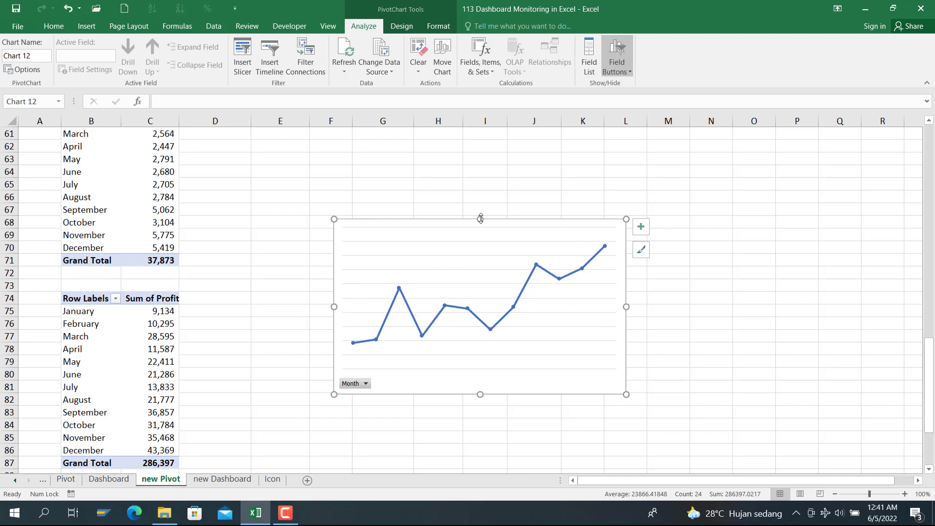
left_click_drag(480, 219, 466, 358)
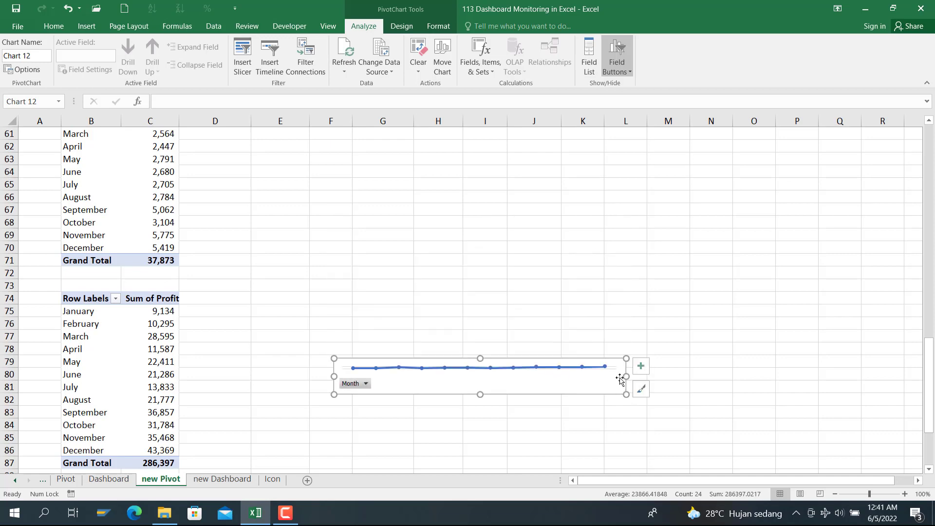
left_click_drag(626, 375, 485, 376)
Step: Add a data label to the January point of the monthly profit line and fill it yellow
left_click(452, 371)
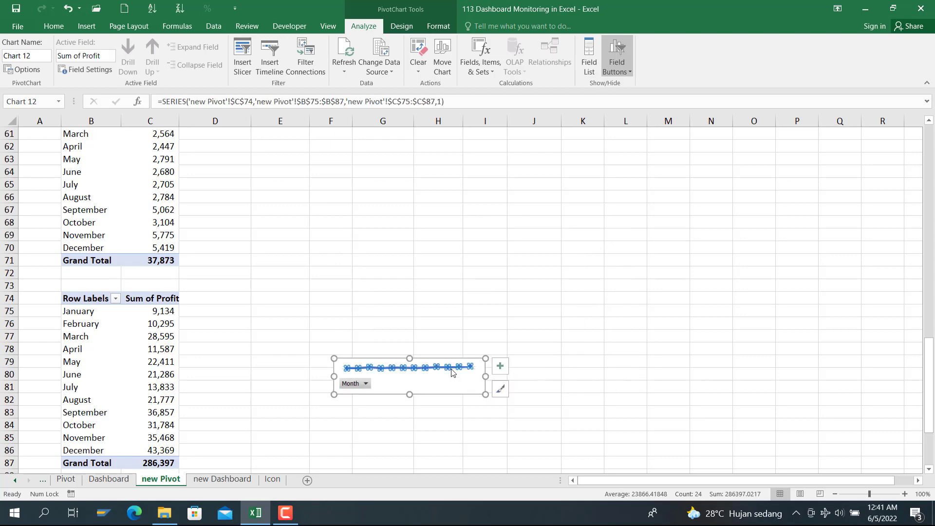
left_click(347, 369)
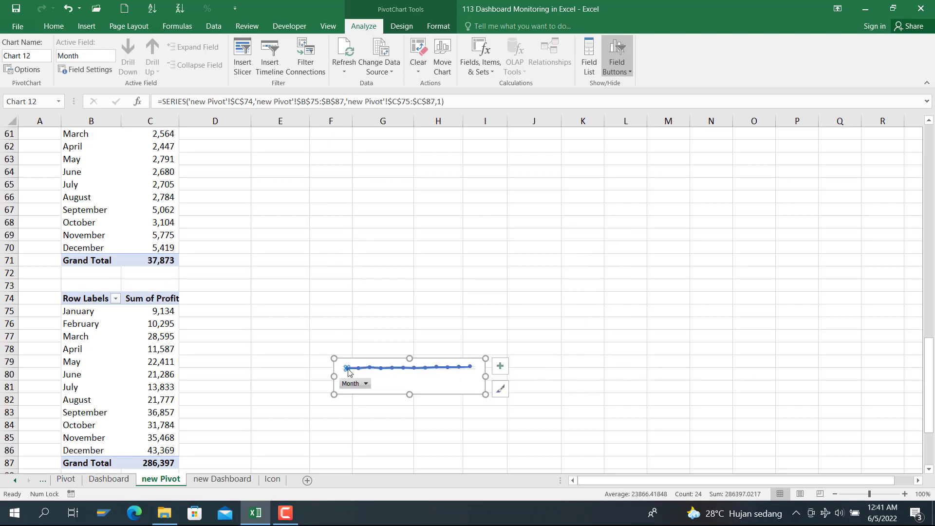
right_click(347, 369)
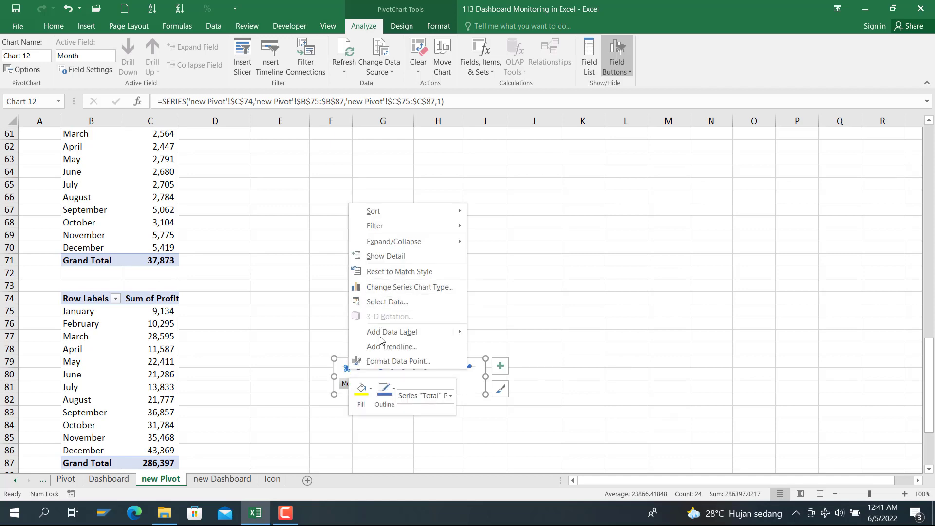
left_click(490, 332)
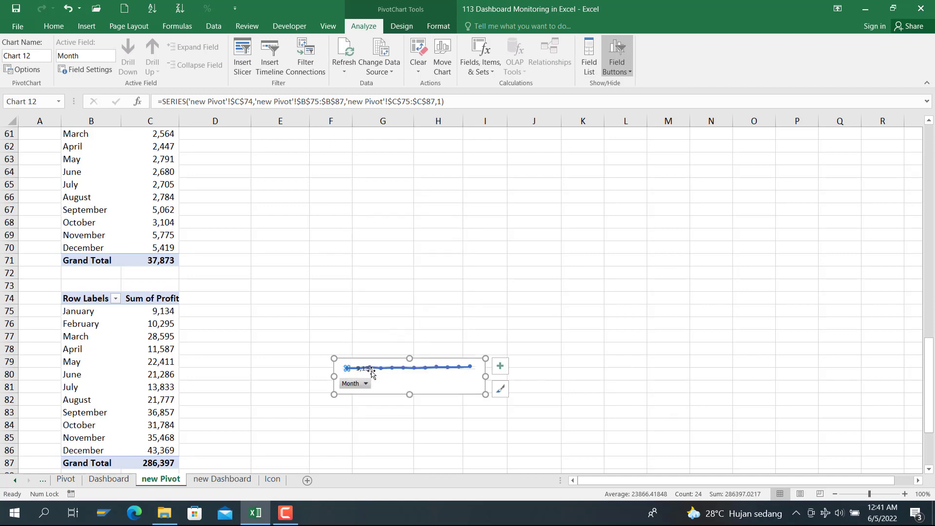
left_click(372, 370)
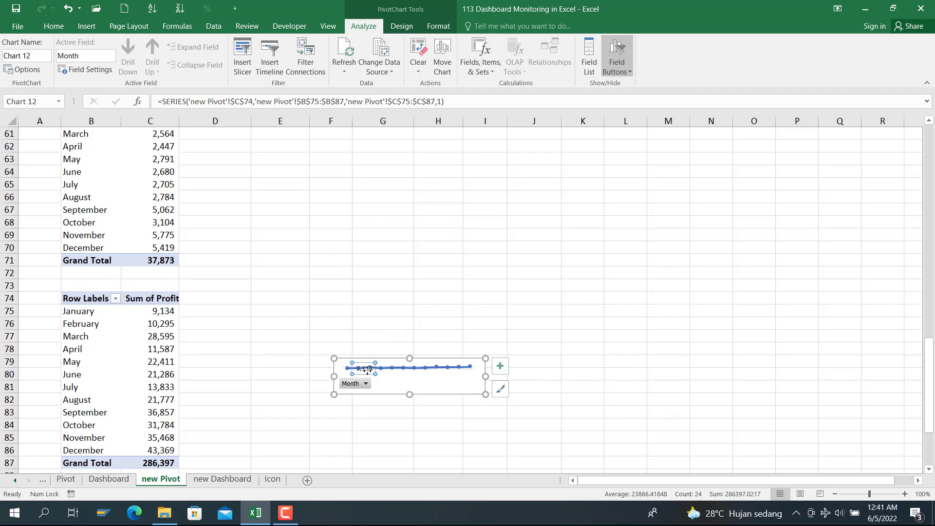
left_click(54, 26)
left_click(172, 65)
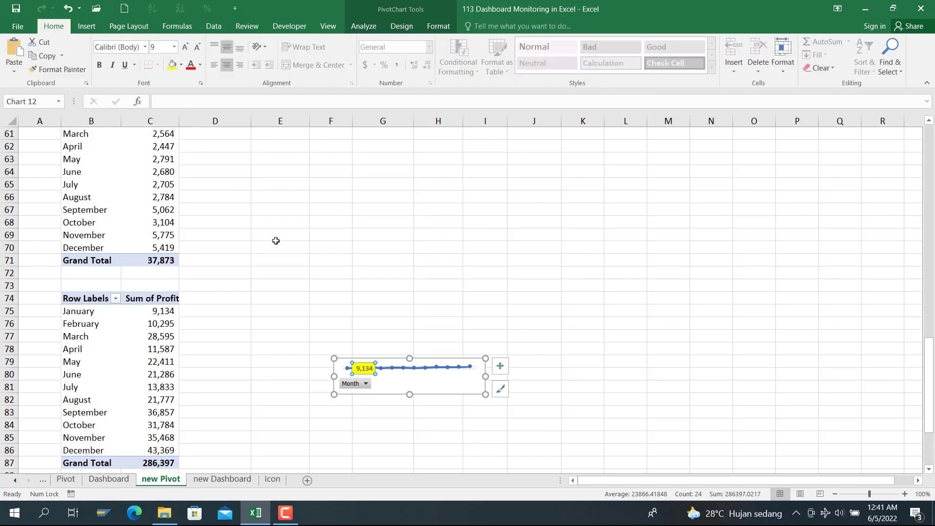
Step: Add yellow-filled data labels to the June and December points of the monthly profit line
left_click(407, 369)
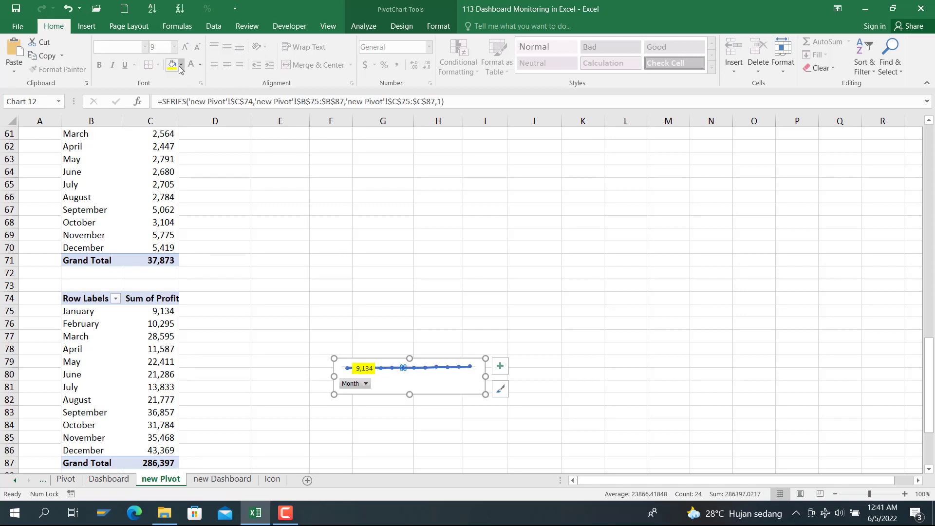
right_click(403, 368)
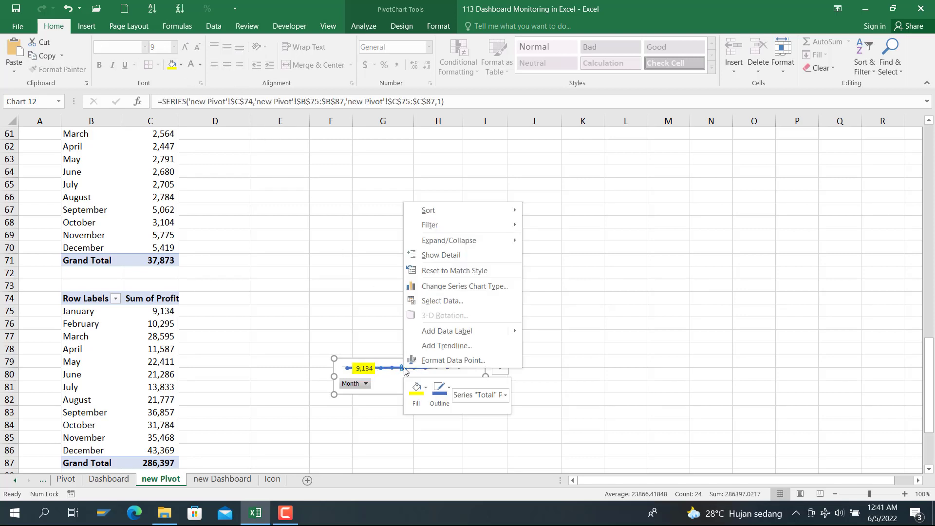
mouse_move(474, 332)
left_click(553, 333)
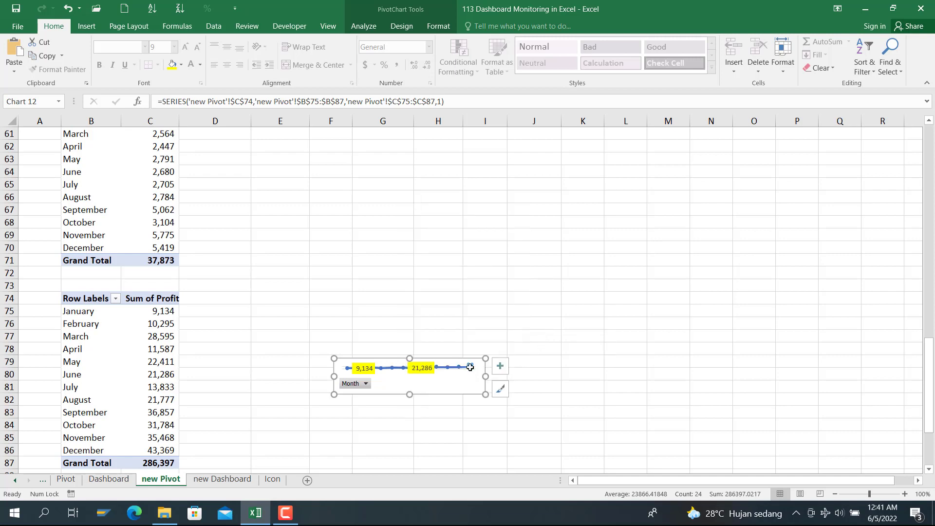
right_click(470, 367)
mouse_move(500, 333)
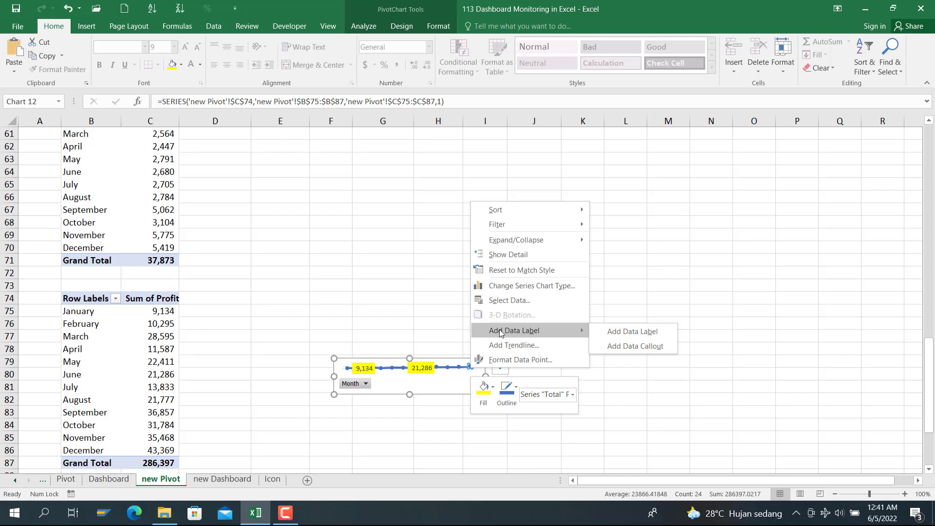
left_click(632, 331)
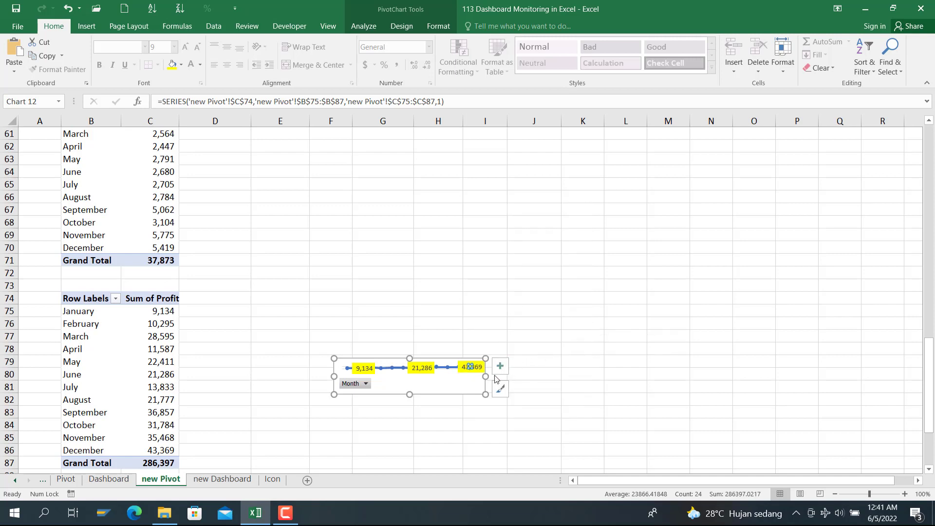
left_click(555, 320)
Step: Move the monthly profit chart to new Dashboard's empty rectangle below the monthly quantity chart and enlarge it to fill the rectangle
left_click(468, 384)
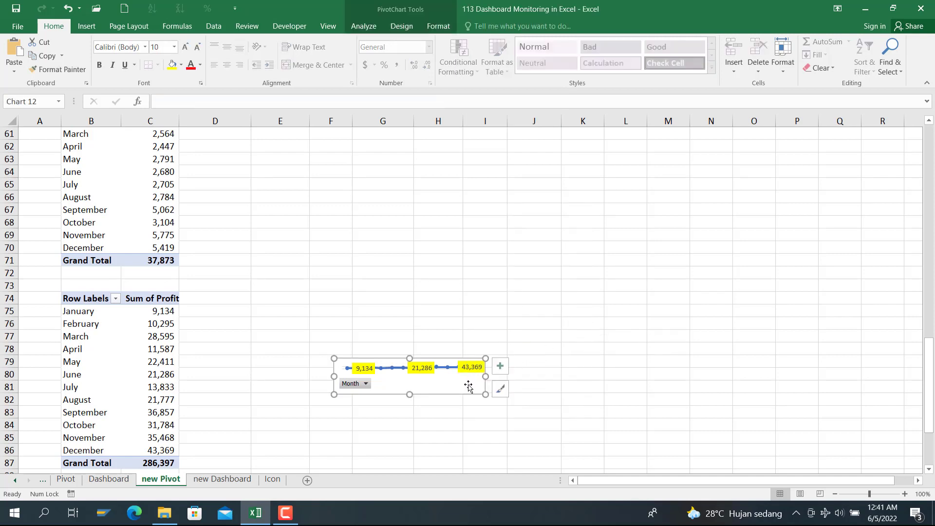
key("ctrl+x")
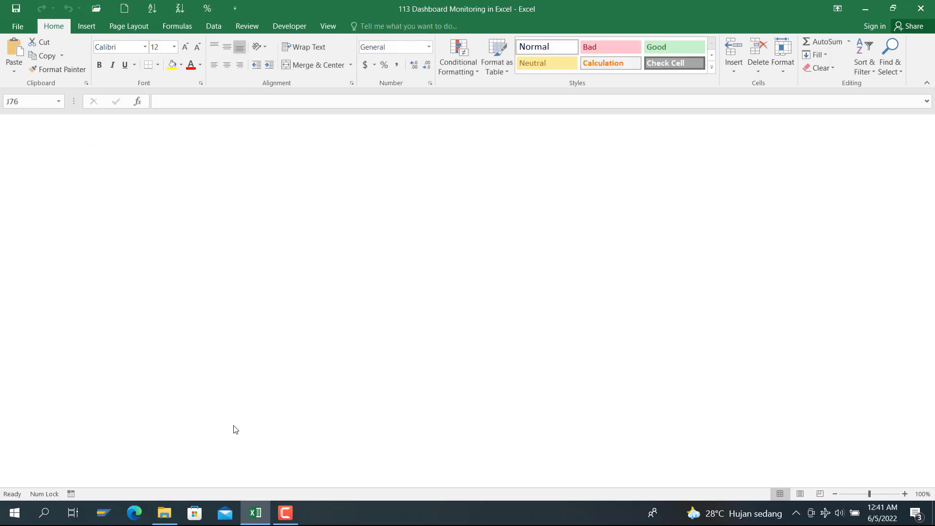
key("alt+Tab")
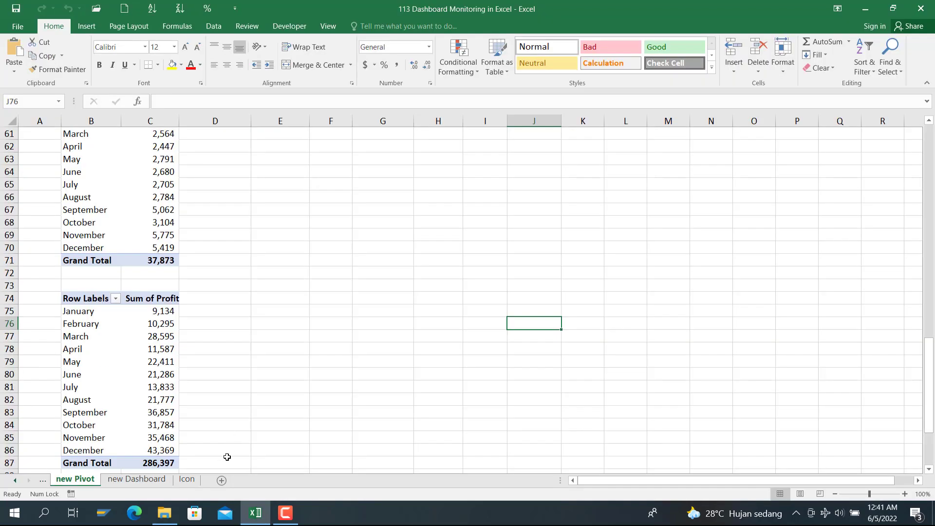
left_click(141, 479)
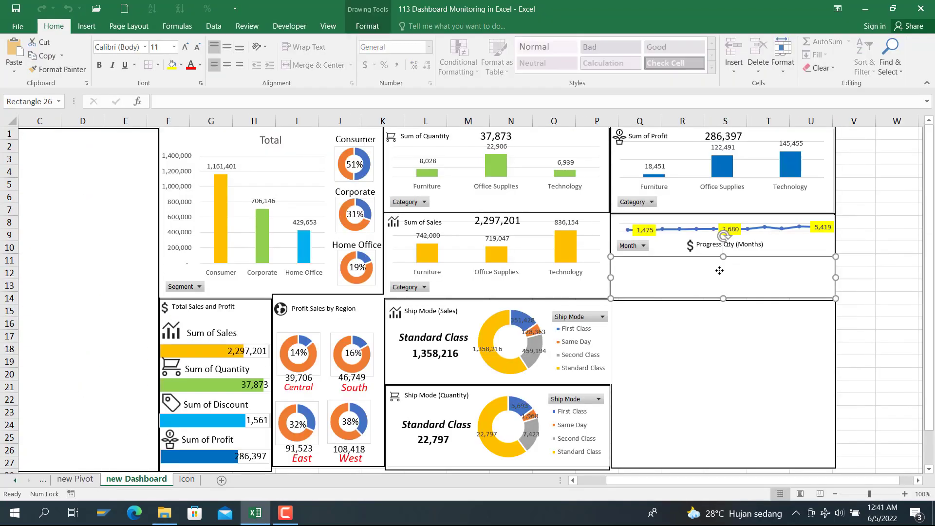
key("ctrl+v")
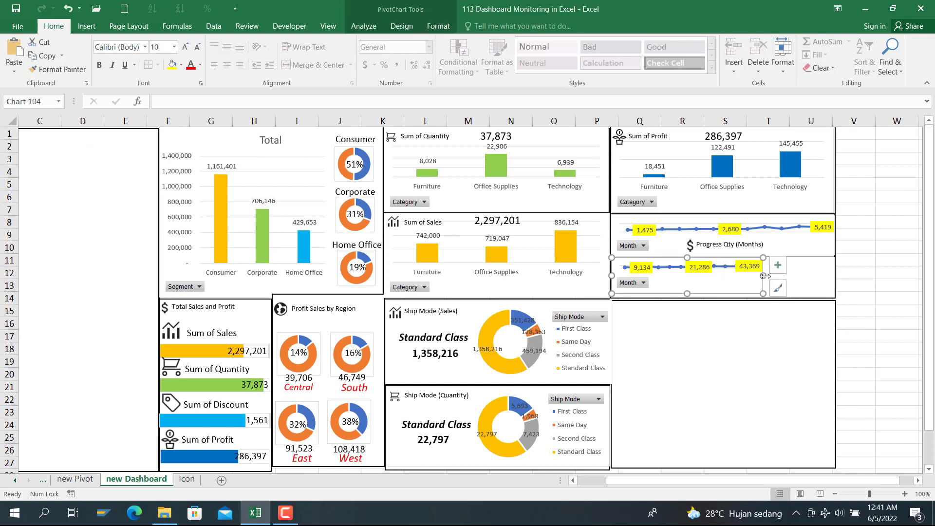
left_click_drag(763, 276, 836, 273)
left_click_drag(723, 294, 723, 299)
left_click(899, 213)
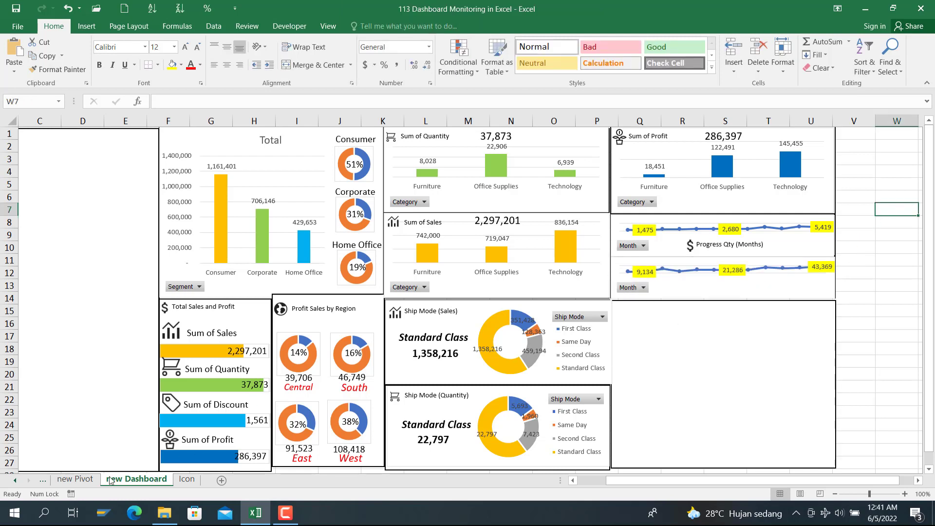
Step: Copy the dollar icon and the "Progress Profit (Months)" label together from the Dashboard sheet
left_click(93, 480)
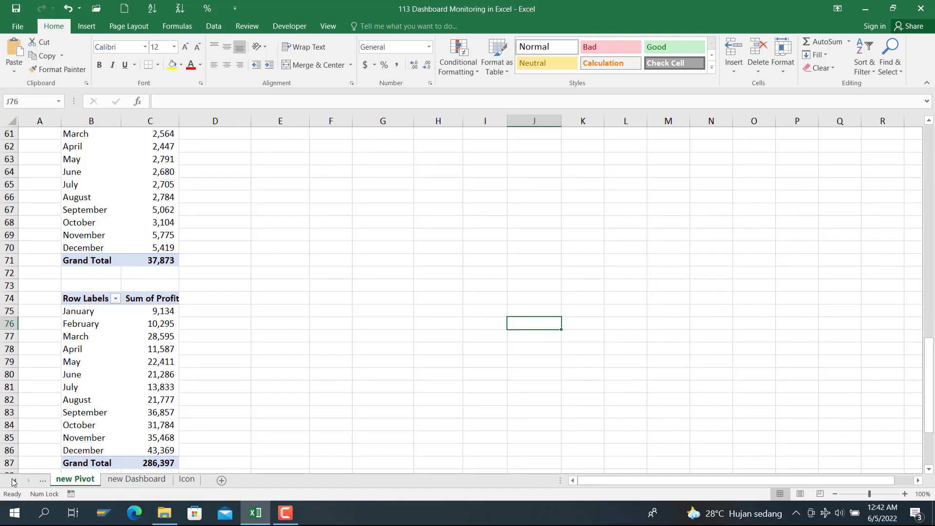
left_click(12, 480)
left_click(77, 479)
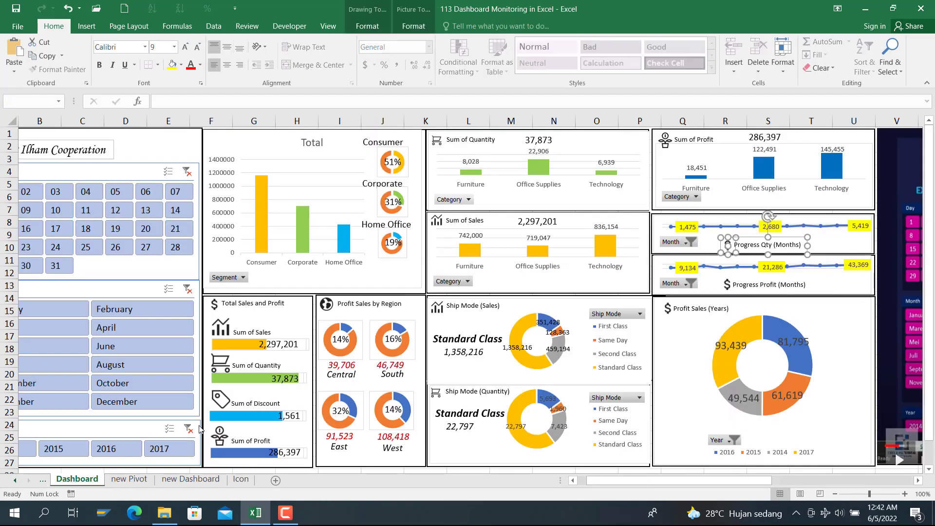
left_click(736, 287)
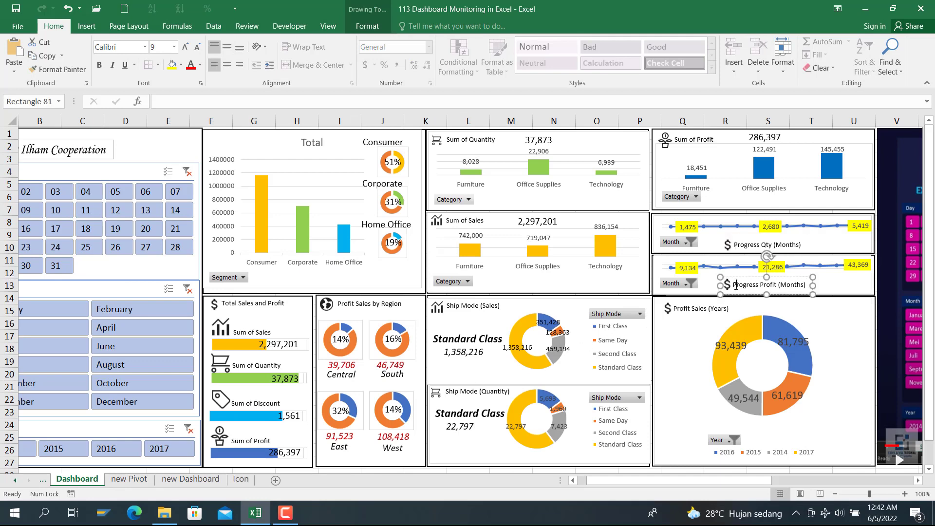
left_click(704, 303)
left_click(725, 285)
left_click(744, 283, "shift")
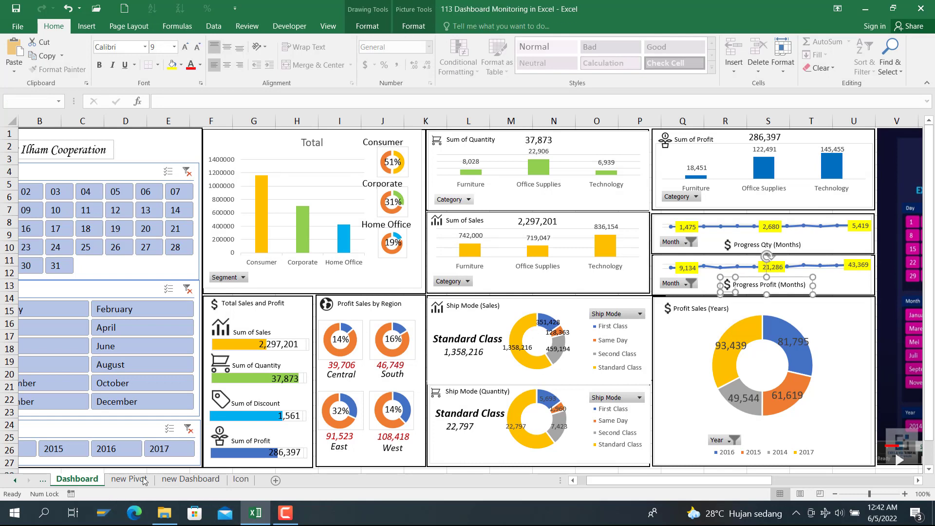
Step: Paste the icon and "Progress Profit (Months)" label onto new Dashboard and place them beneath the monthly profit line
left_click(194, 478)
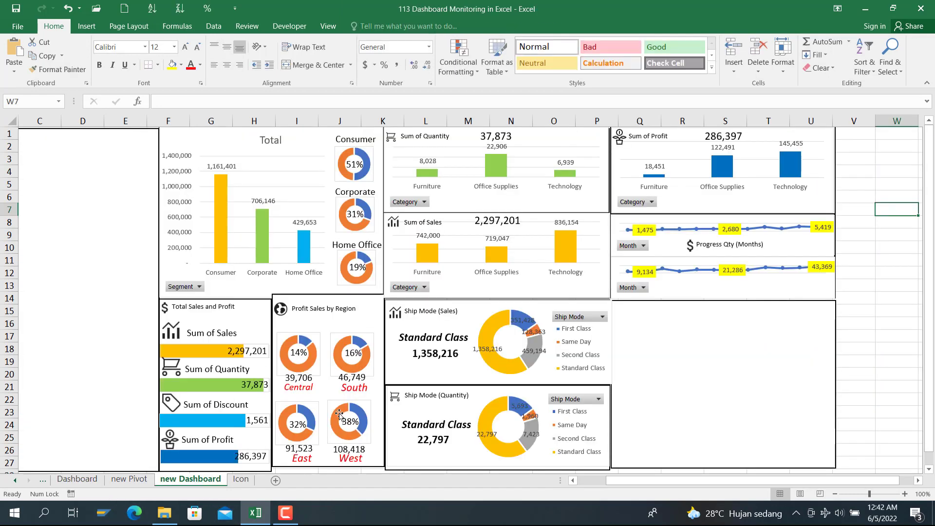
left_click(683, 287)
key("ctrl+v")
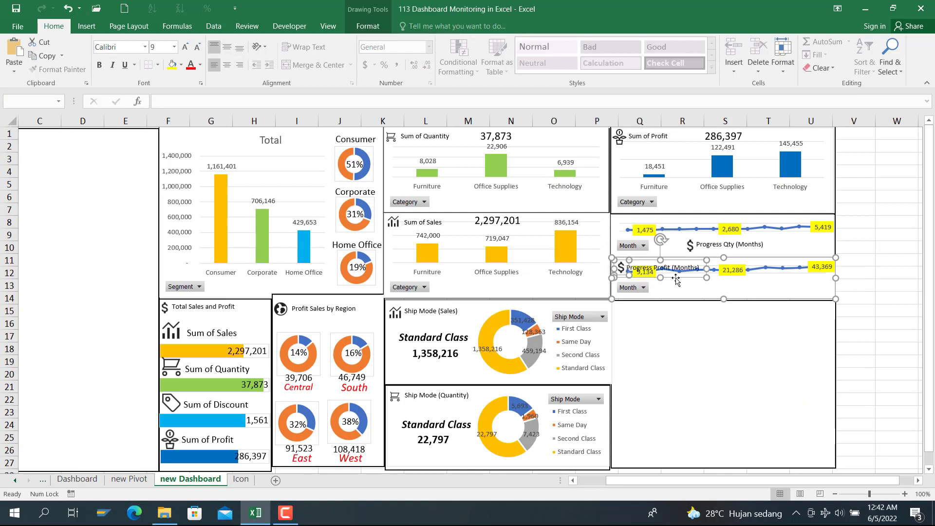
left_click_drag(676, 279, 745, 302)
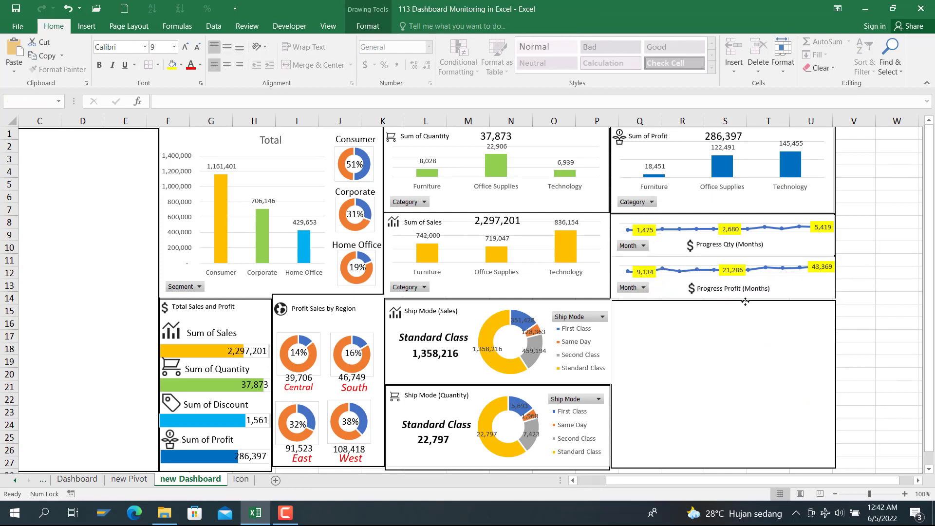
left_click(745, 301)
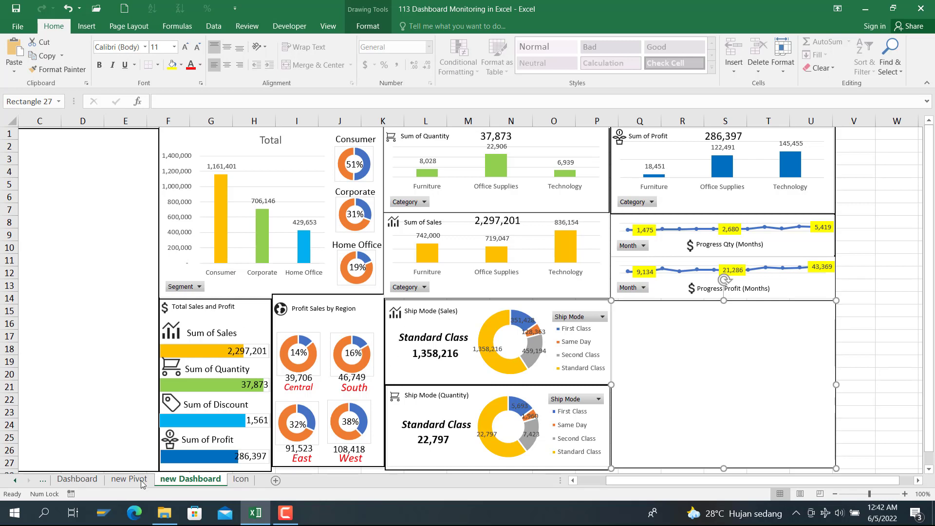
Step: Insert a doughnut chart from the yearly Sum of Profit pivot table, cells B91:C94, on the new Pivot sheet
left_click(101, 480)
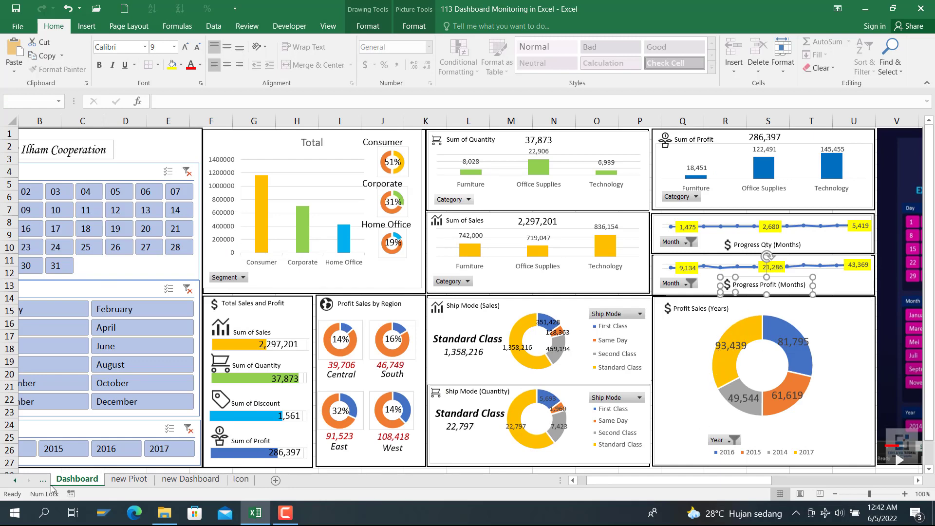
left_click(13, 481)
left_click(13, 481)
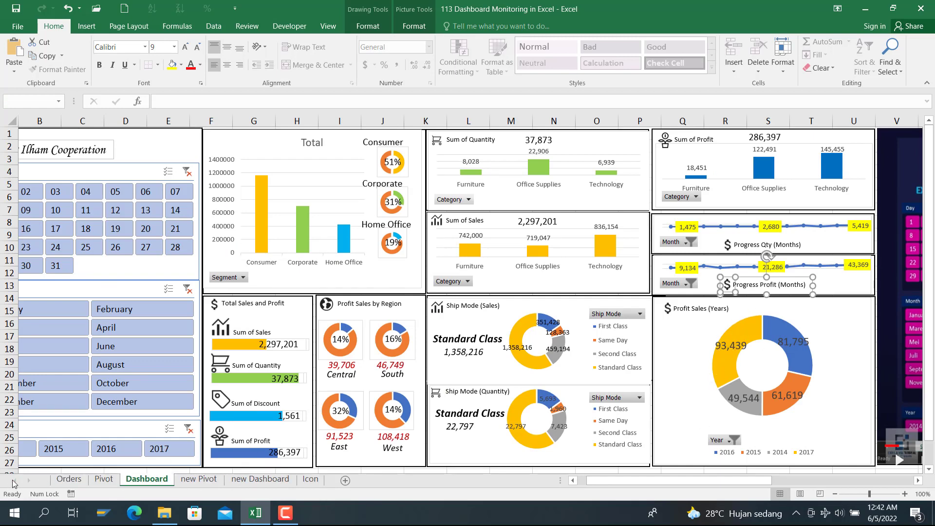
left_click(73, 481)
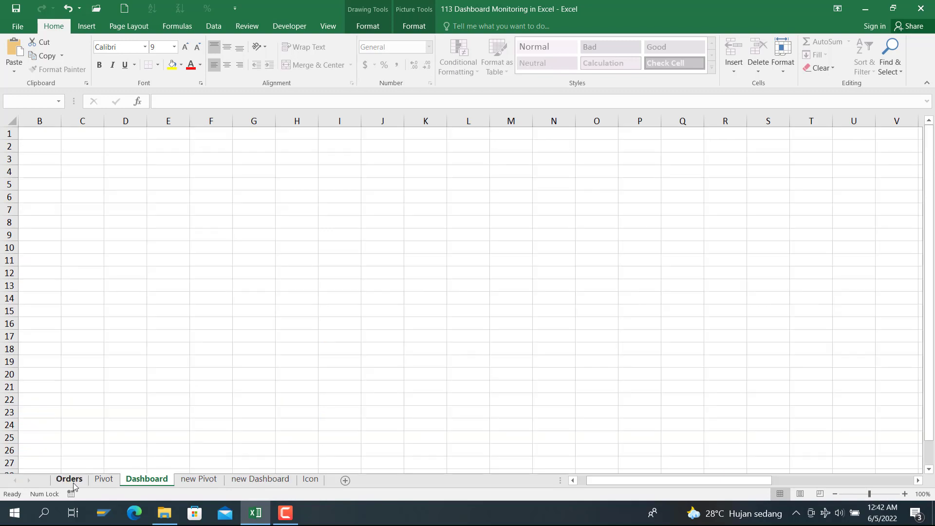
left_click(199, 479)
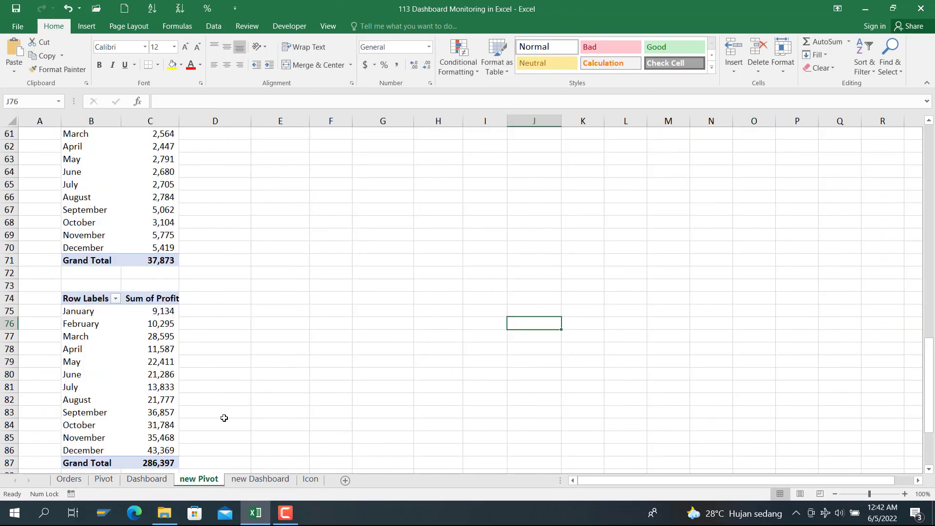
scroll(224, 418, "down", 6)
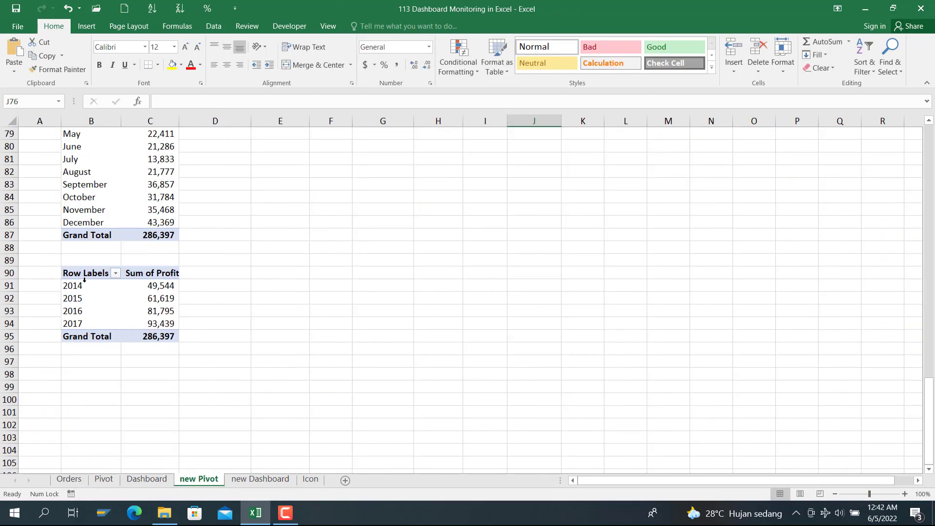
left_click(84, 280)
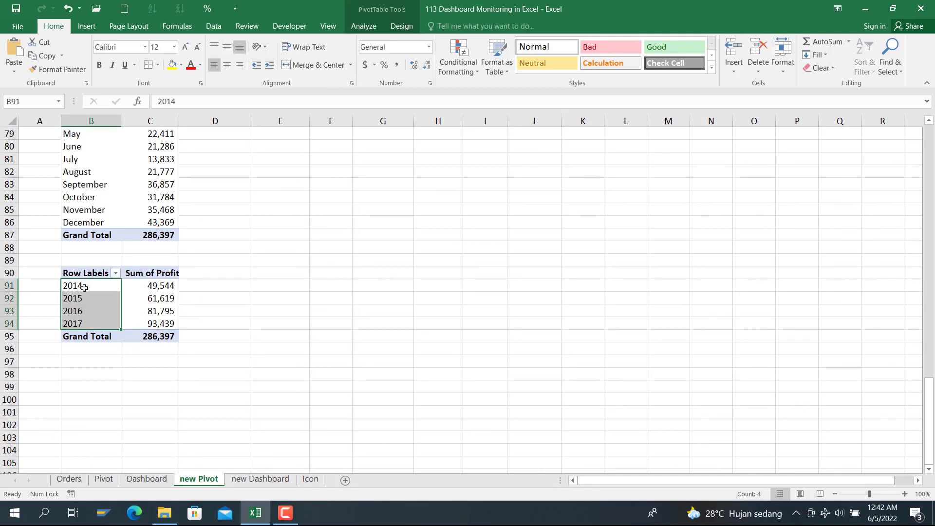
left_click_drag(85, 287, 136, 323)
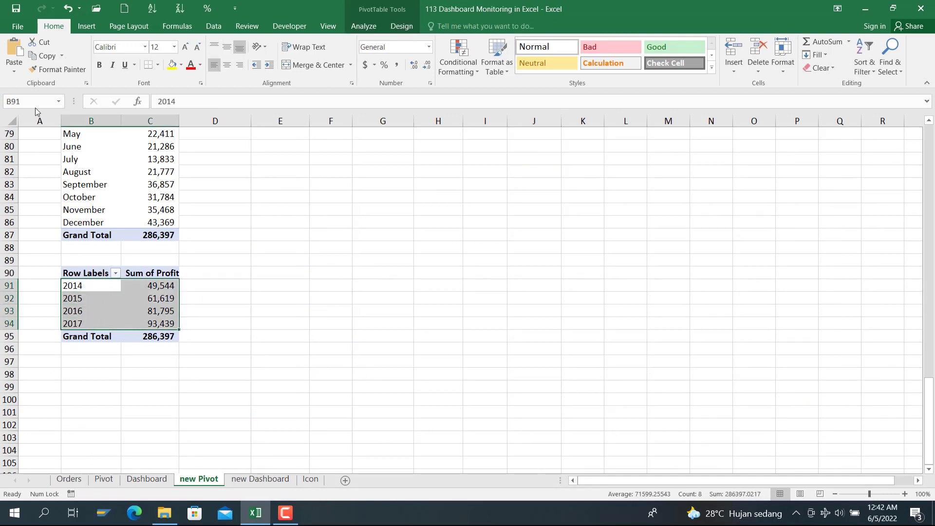
left_click(86, 27)
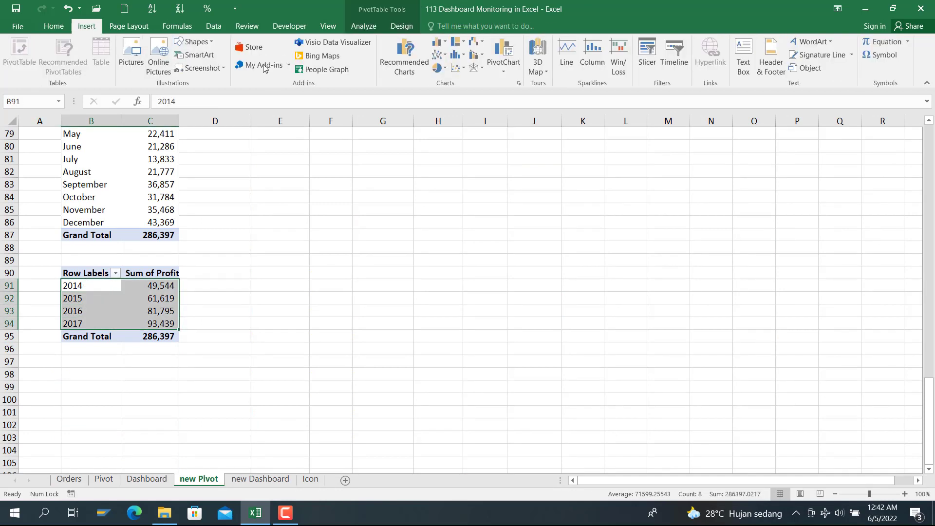
left_click(440, 69)
left_click(438, 212)
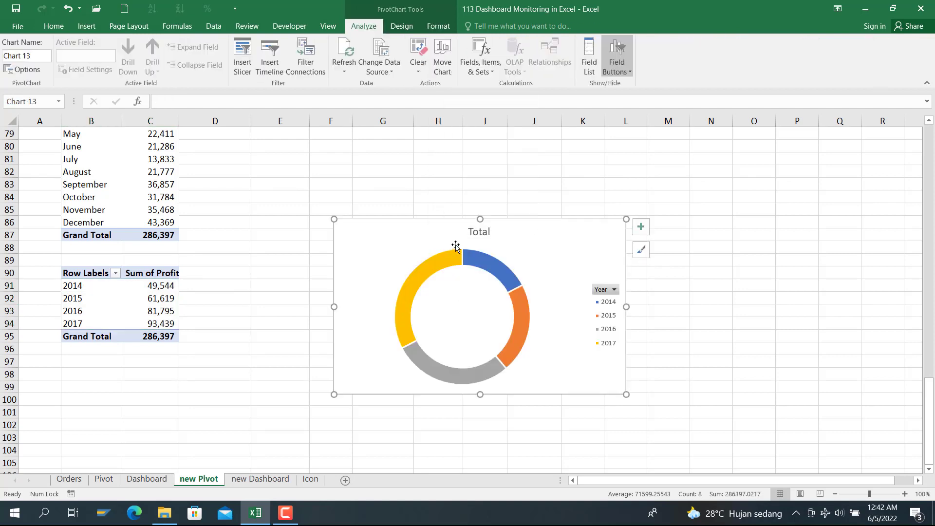
Step: Remove the title from the yearly profit doughnut chart and set its legend position to Bottom, as on the reference Dashboard
left_click(477, 239)
key("Delete")
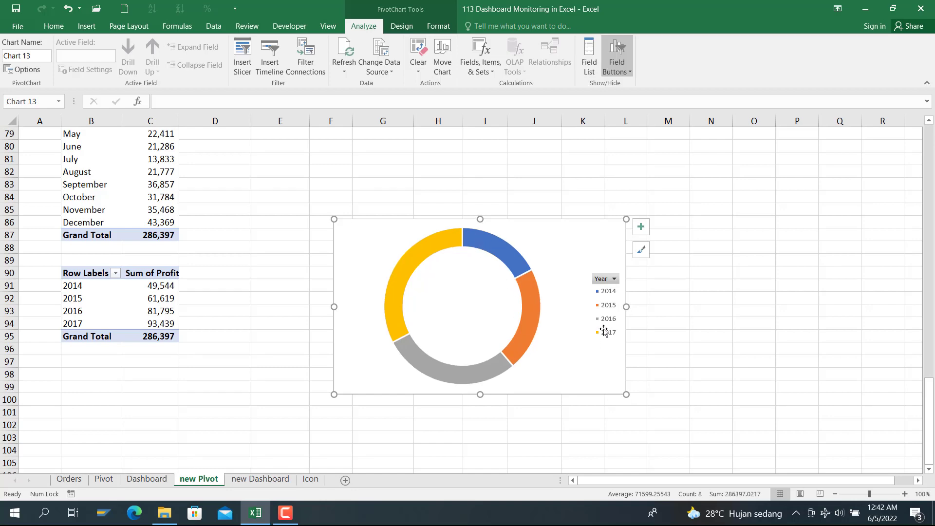
left_click(599, 302)
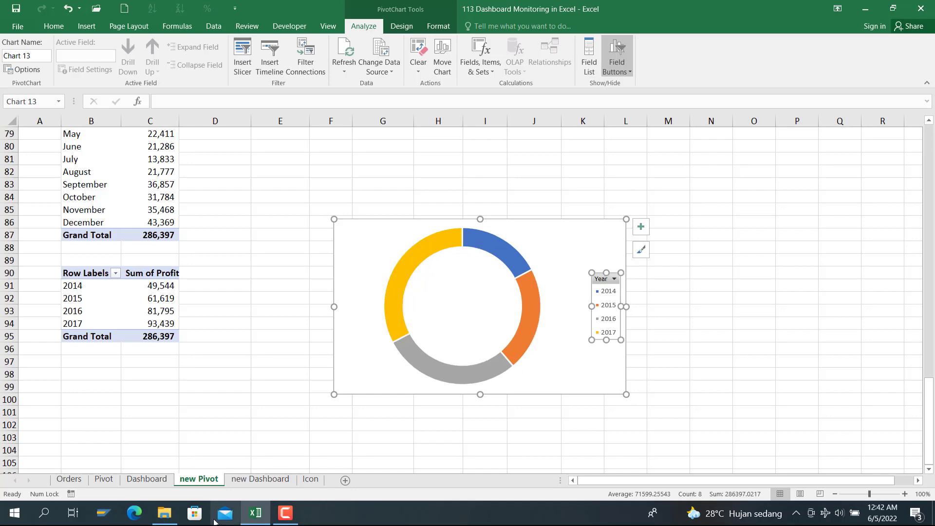
left_click(138, 481)
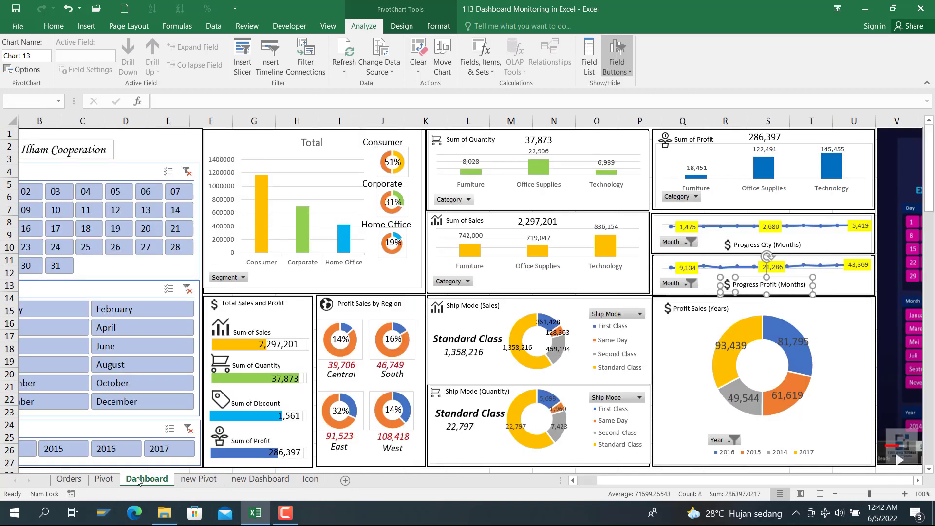
left_click(236, 481)
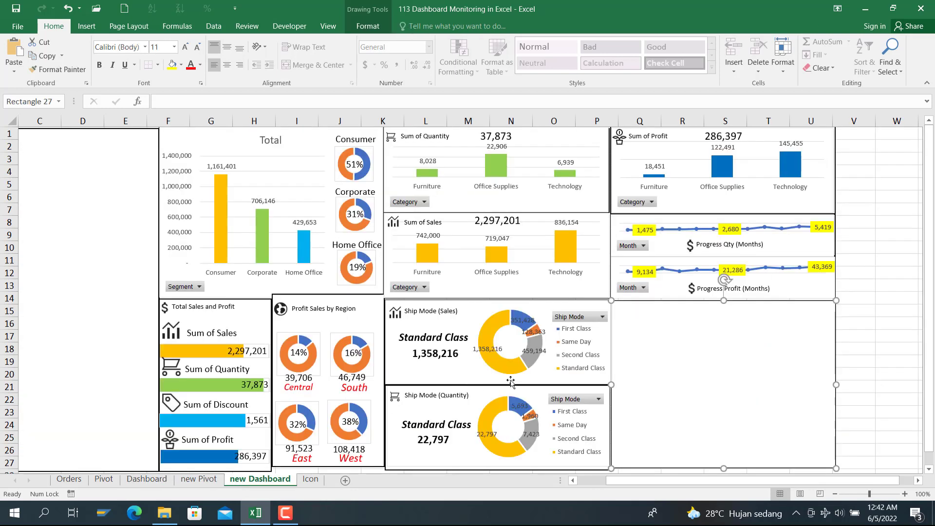
left_click(199, 479)
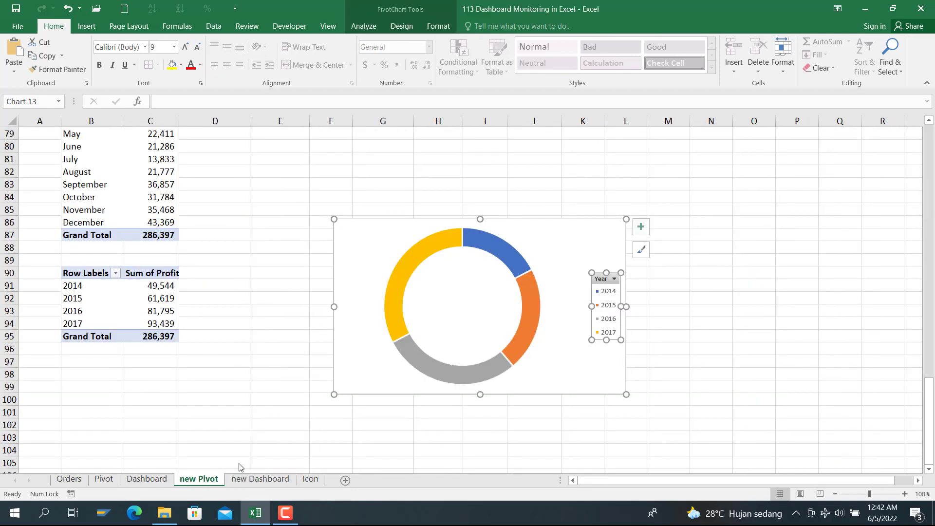
right_click(608, 321)
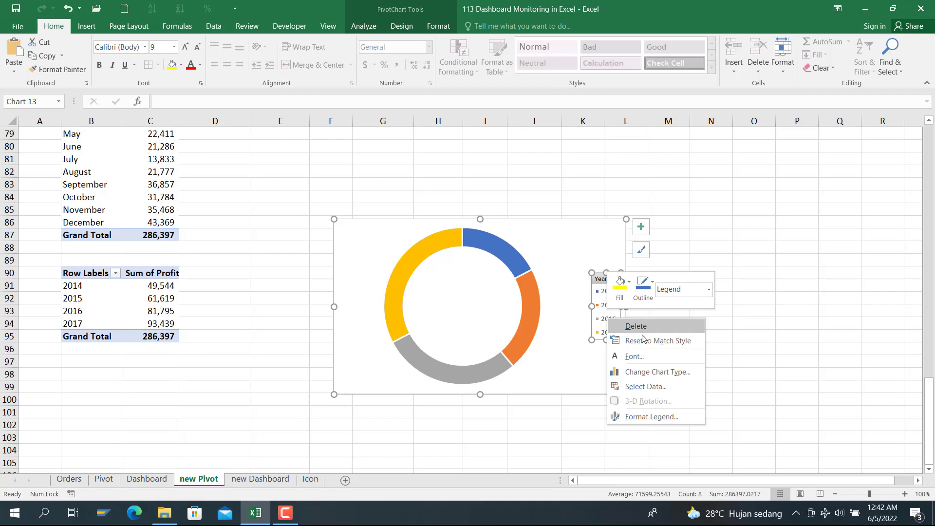
left_click(651, 416)
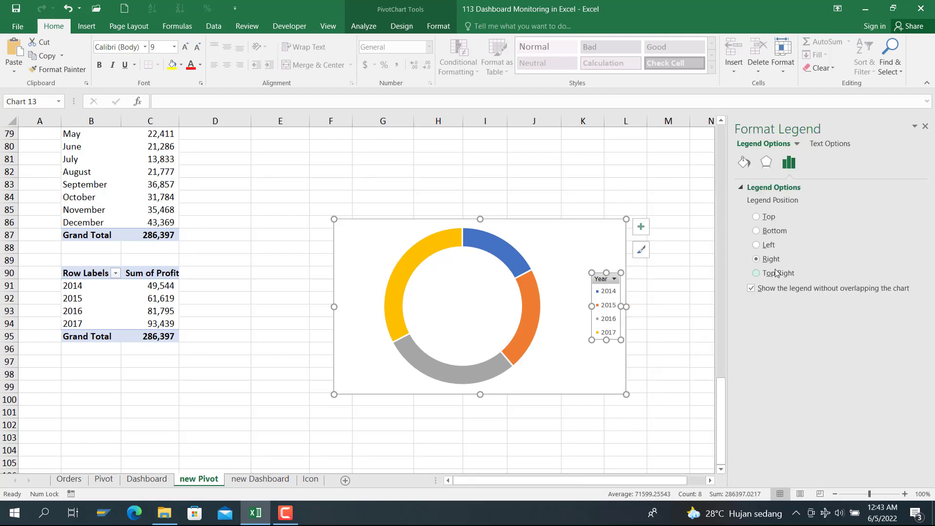
left_click(765, 231)
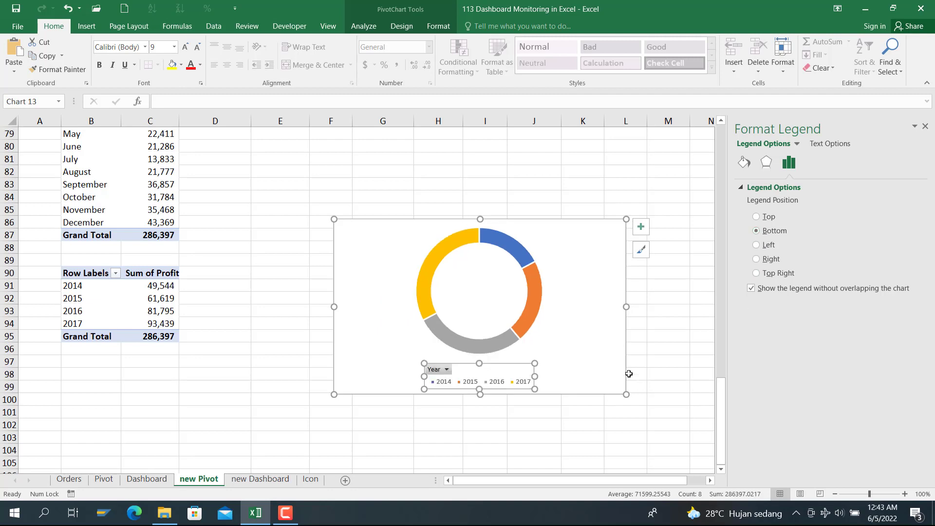
left_click(682, 356)
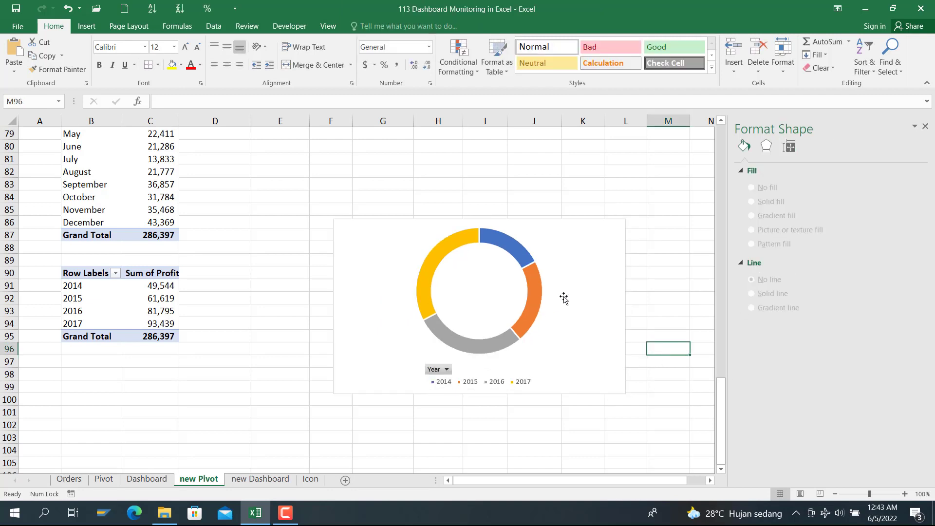
Step: Make the yearly profit doughnut chart narrower and slightly shorter
left_click(589, 288)
left_click_drag(627, 307, 514, 305)
left_click_drag(425, 218, 424, 237)
left_click(472, 245)
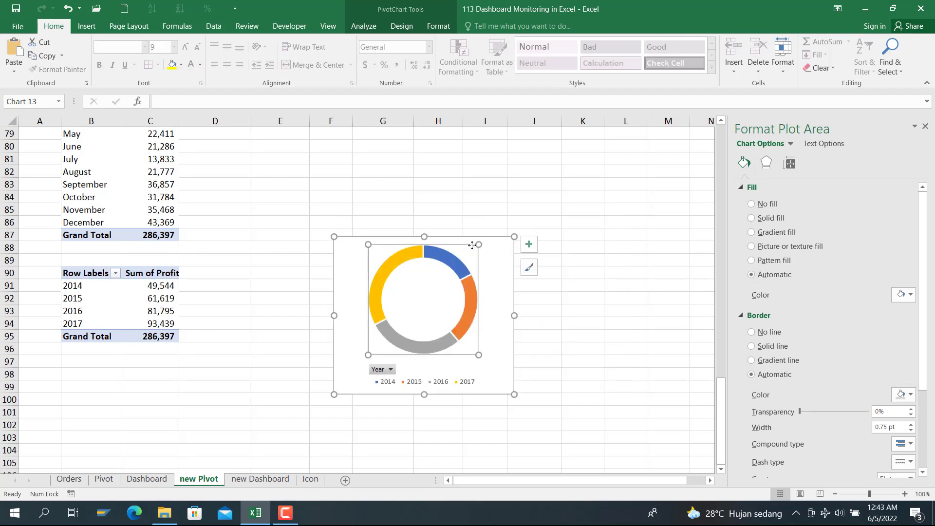
Step: Move the yearly profit doughnut chart to the empty rectangle below the monthly profit chart on new Dashboard and enlarge it to fill the rectangle
left_click(504, 254)
key("Delete")
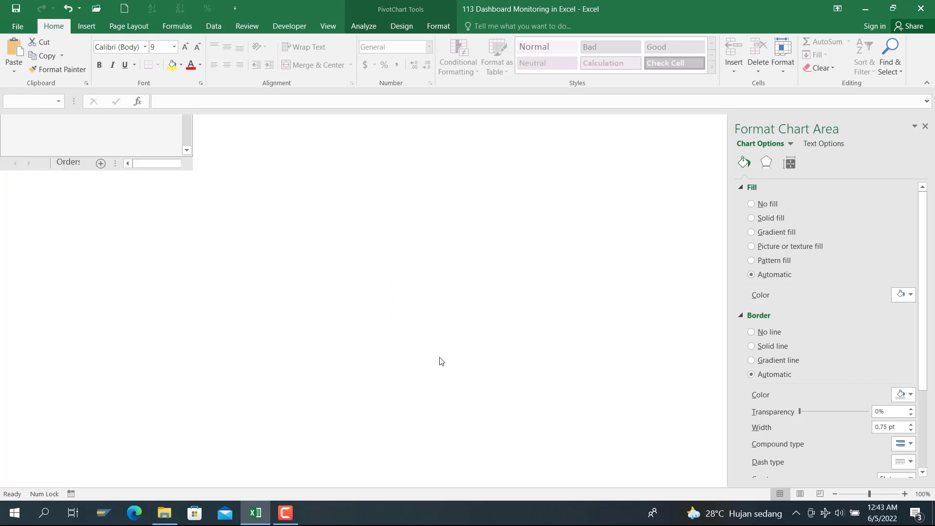
left_click(103, 136)
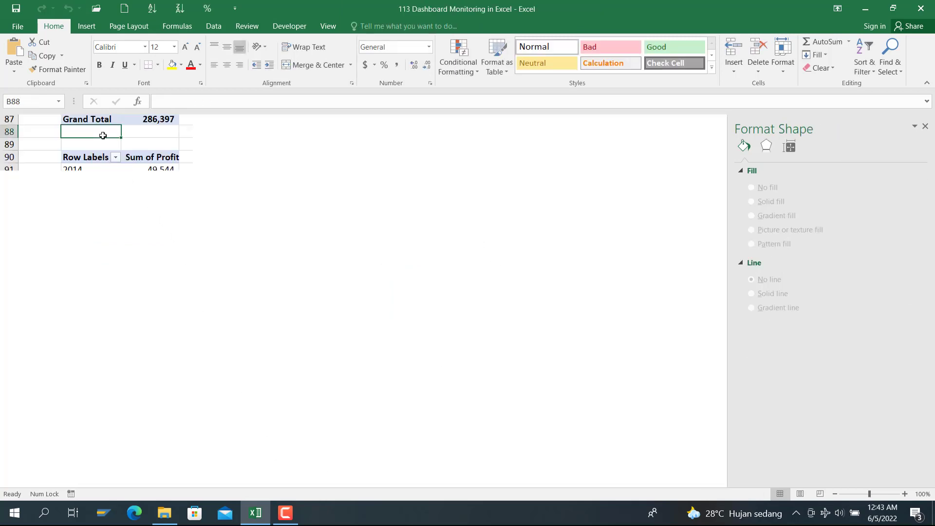
scroll(102, 136, "down", 4)
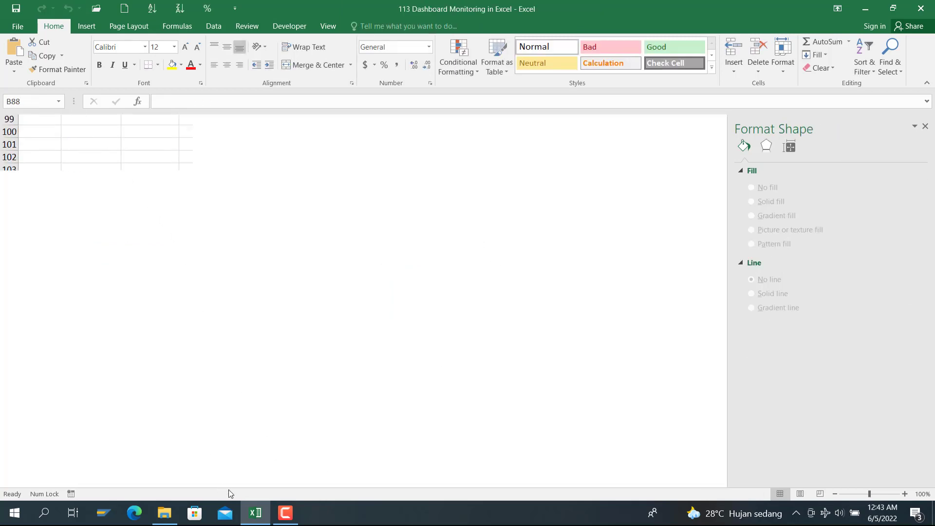
left_click(255, 512)
left_click(256, 512)
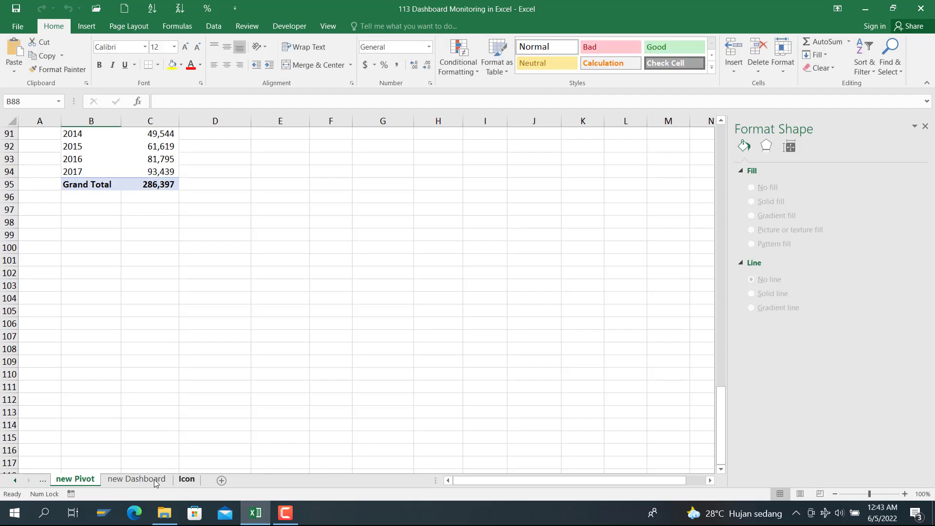
left_click(154, 479)
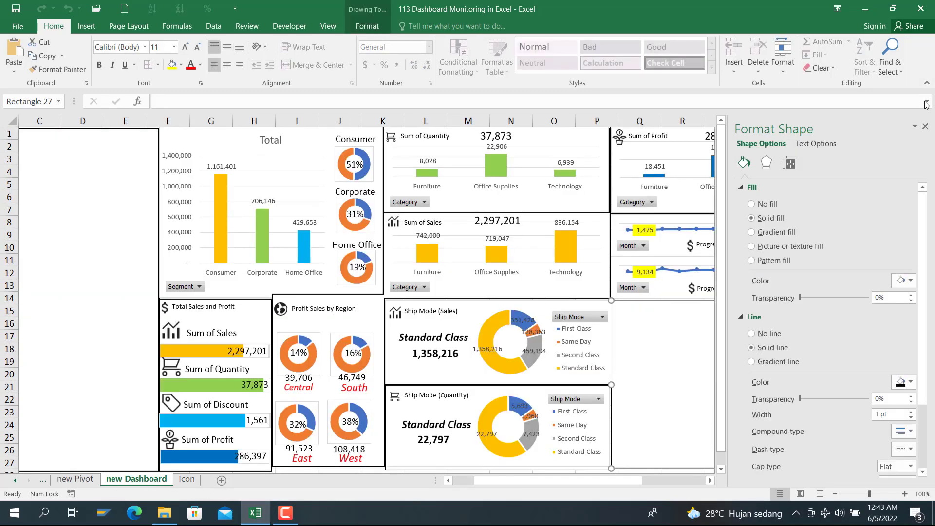
left_click(925, 127)
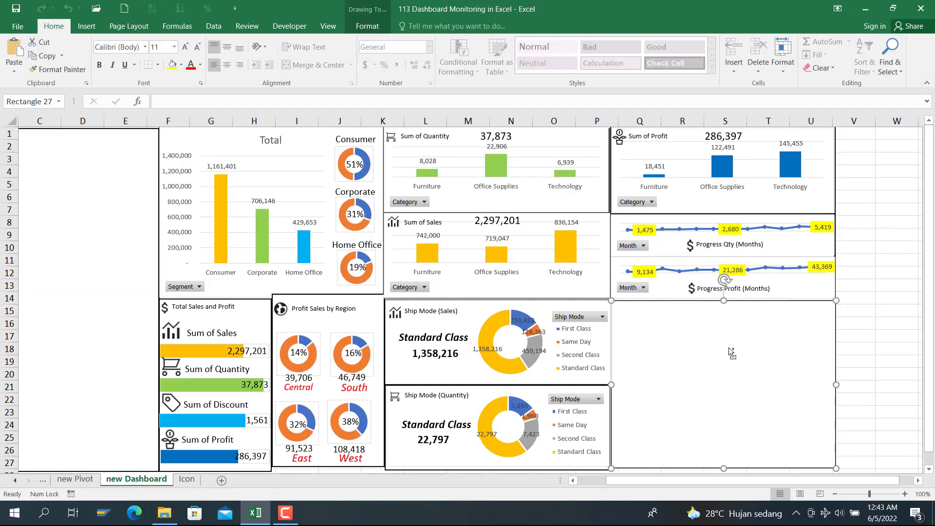
key("ctrl+v")
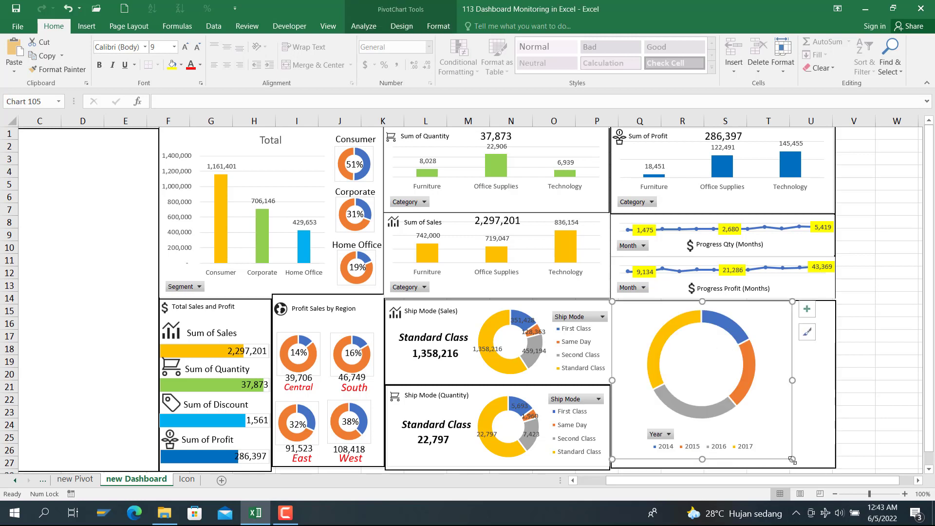
left_click_drag(803, 460, 836, 466)
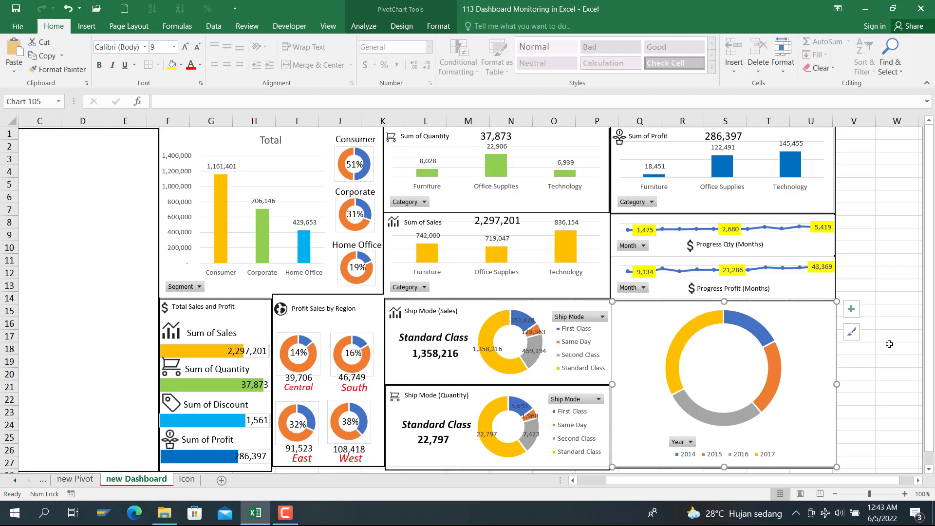
Step: Shrink the plot area of the yearly profit doughnut slightly, leaving more space above and beside the ring
left_click(700, 358)
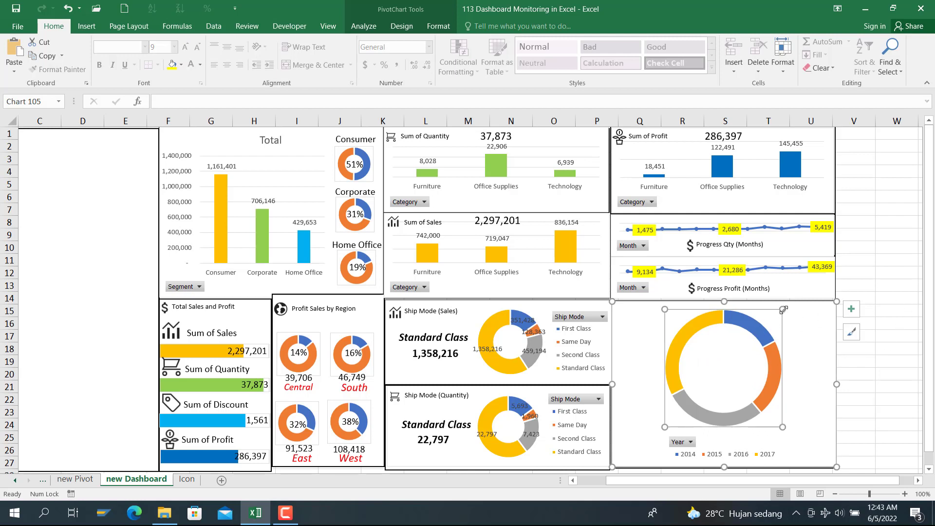
left_click_drag(783, 310, 772, 349)
left_click_drag(666, 319, 677, 331)
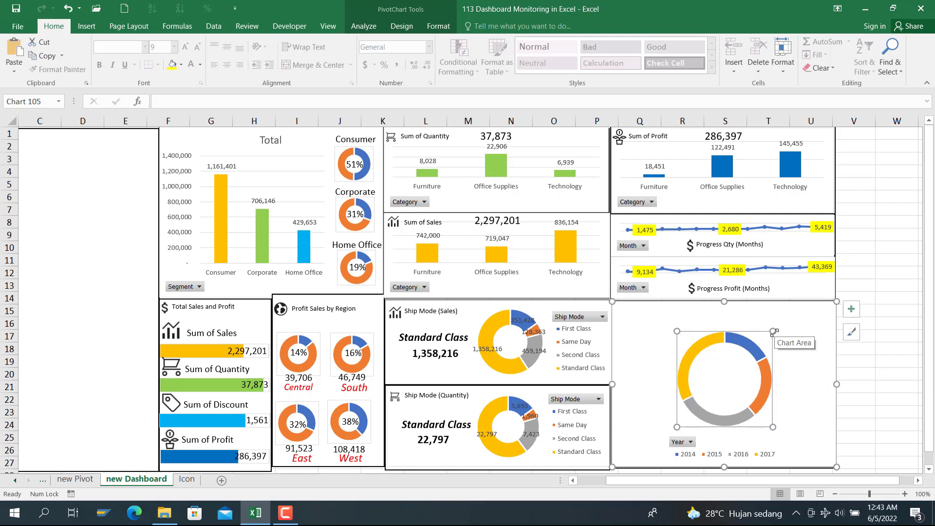
left_click_drag(774, 332, 786, 318)
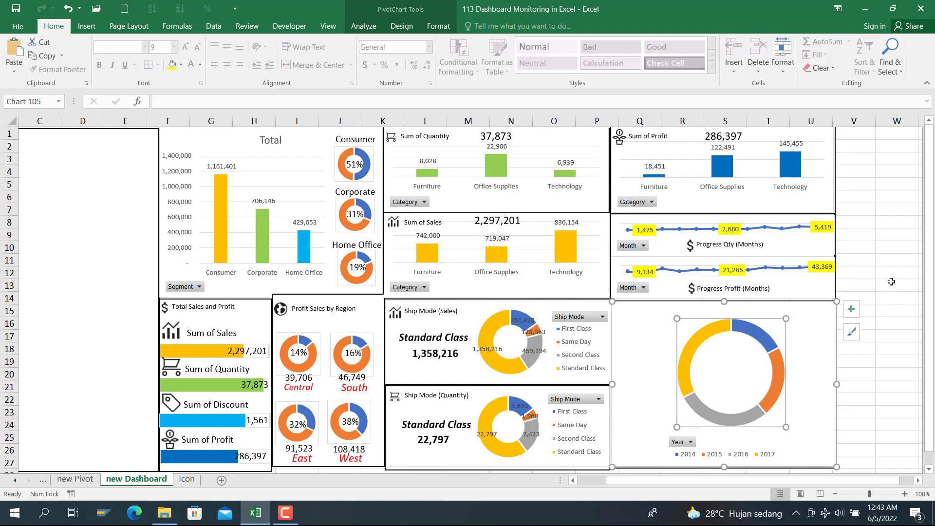
Step: Add data labels to the yearly profit doughnut series and set their font size to 14
left_click(769, 347)
right_click(769, 347)
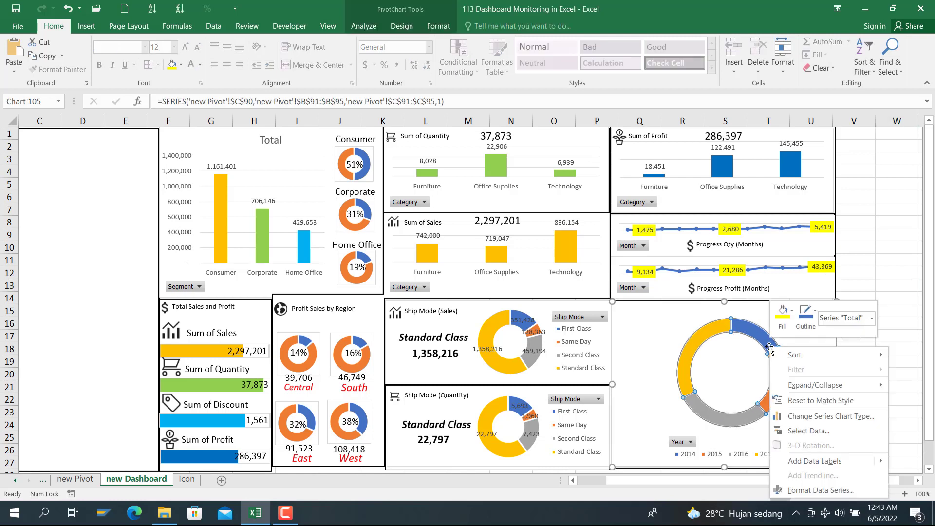
mouse_move(811, 468)
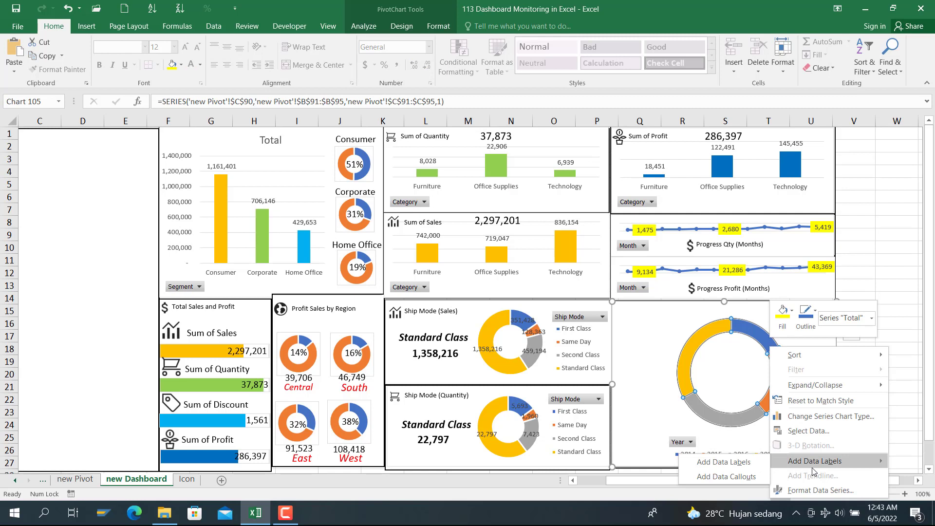
left_click(724, 462)
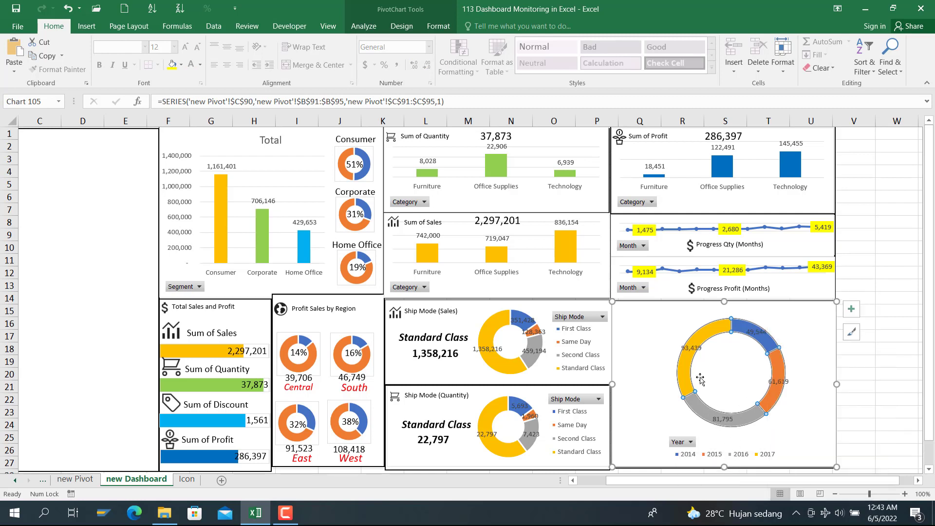
left_click(687, 360)
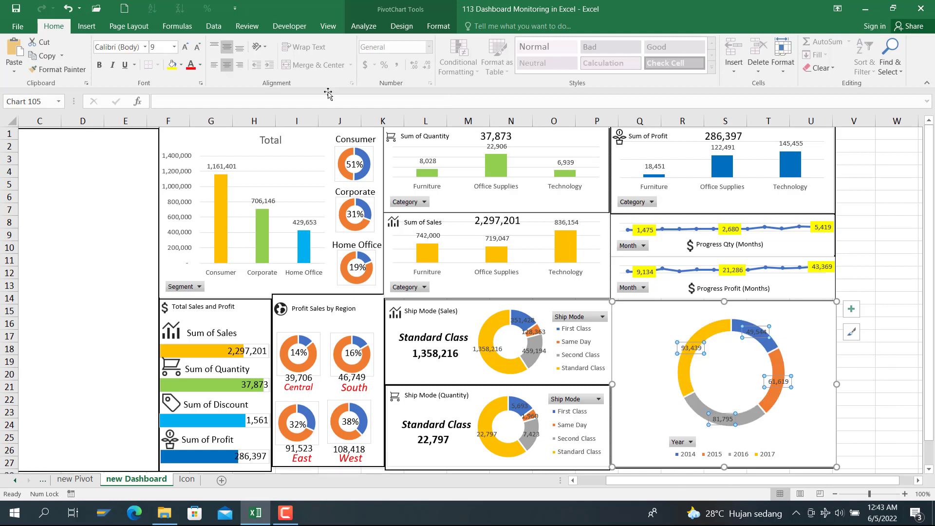
left_click(167, 46)
type("14")
key("Return")
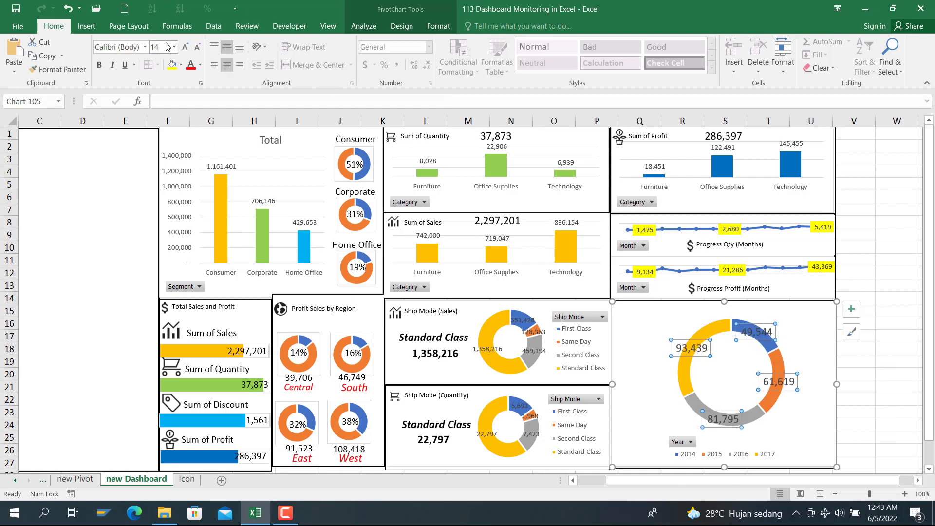
Step: Set the doughnut hole size of the yearly profit series to 50%
left_click(719, 342)
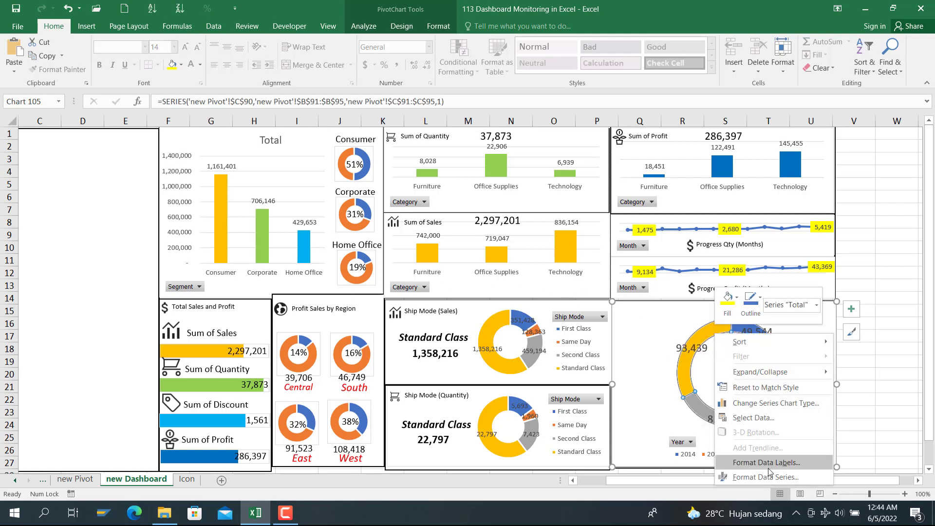
left_click(767, 477)
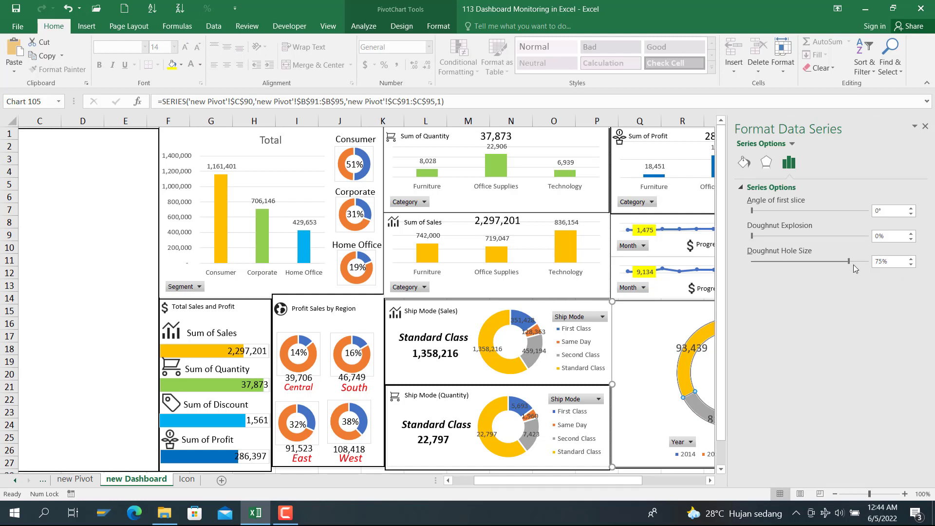
left_click(878, 260)
type("50")
key("Return")
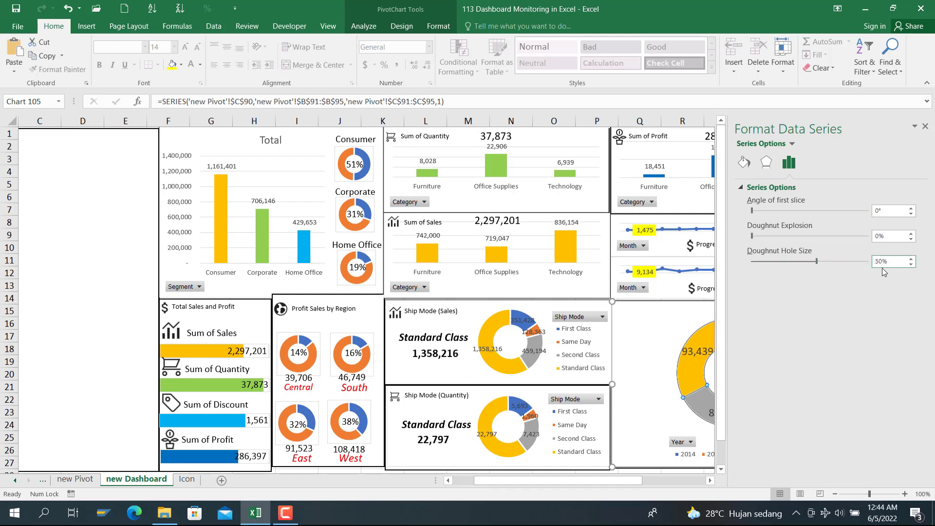
left_click(926, 126)
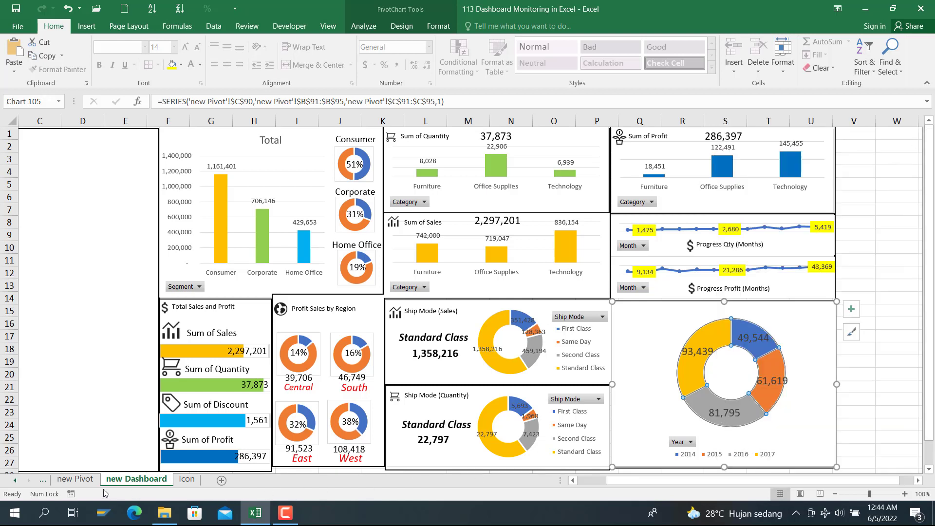
Step: Copy the dollar icon together with the "Profit Sales (Years)" title box from the reference Dashboard sheet
left_click(14, 480)
left_click(14, 480)
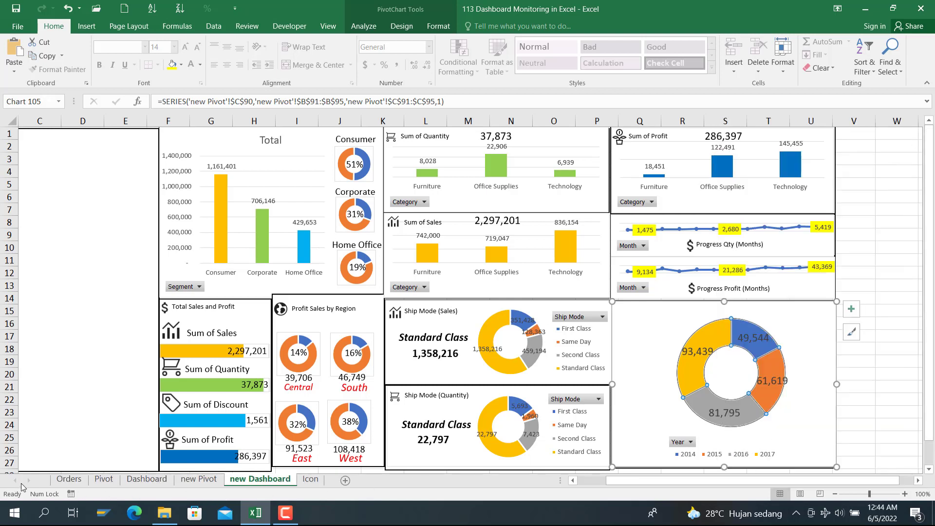
left_click(146, 479)
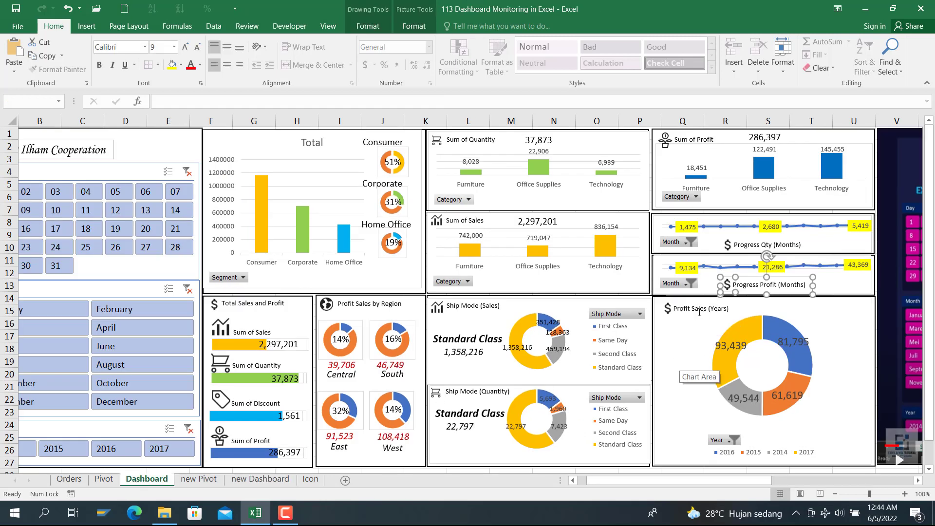
left_click(676, 311)
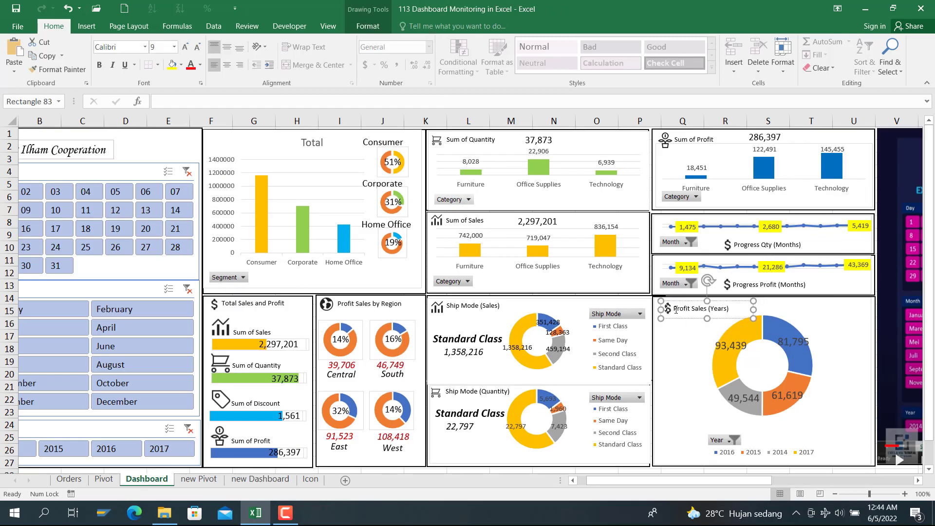
left_click(665, 340)
left_click(668, 309)
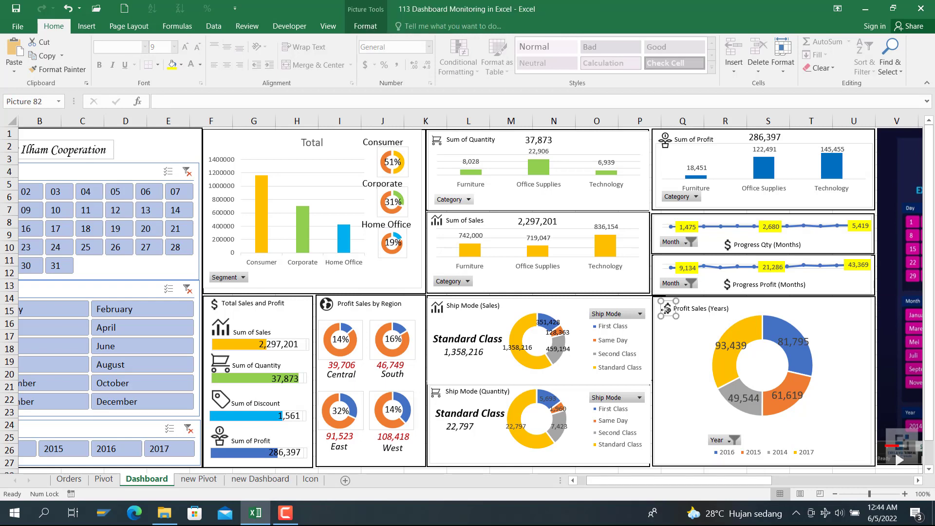
left_click(687, 307, "shift")
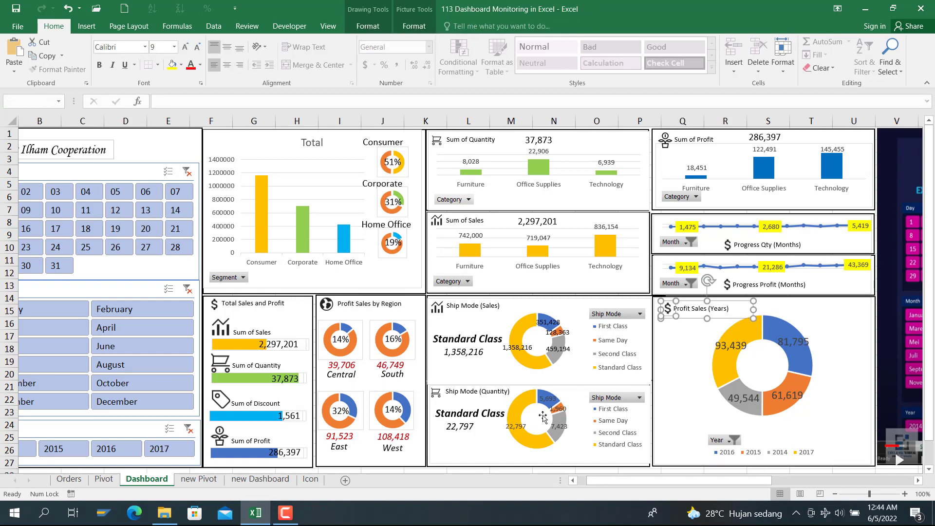
Step: Paste the dollar icon and "Profit Sales (Years)" title onto new Dashboard above the yearly profit doughnut, as separate objects rather than as slice fill
left_click(260, 480)
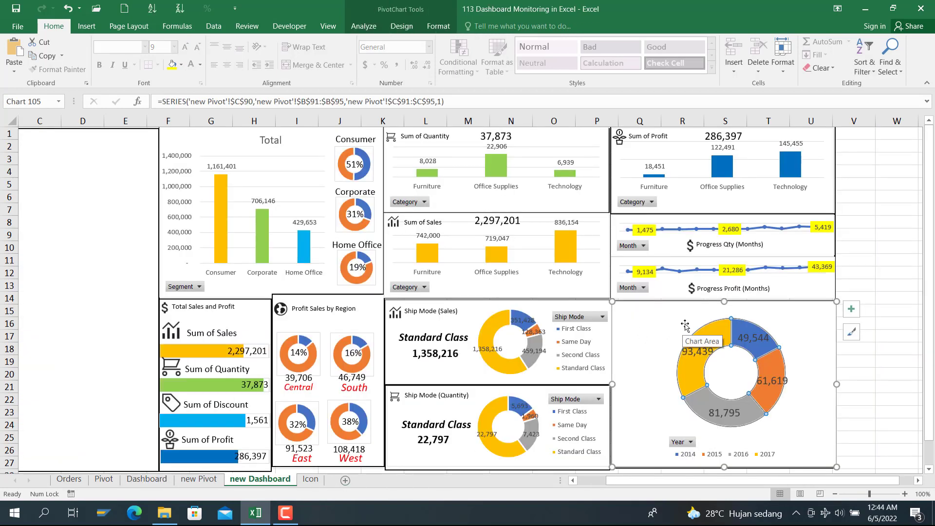
key("ctrl+v")
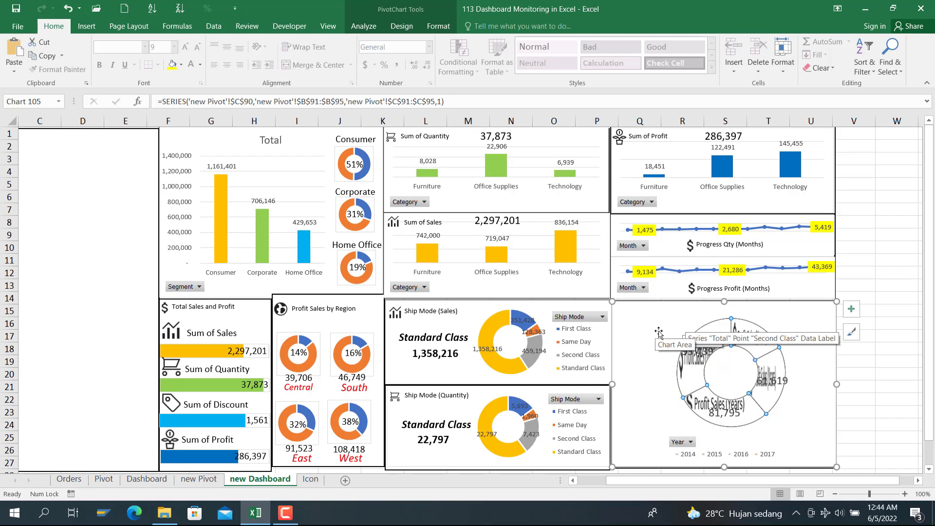
key("ctrl+z")
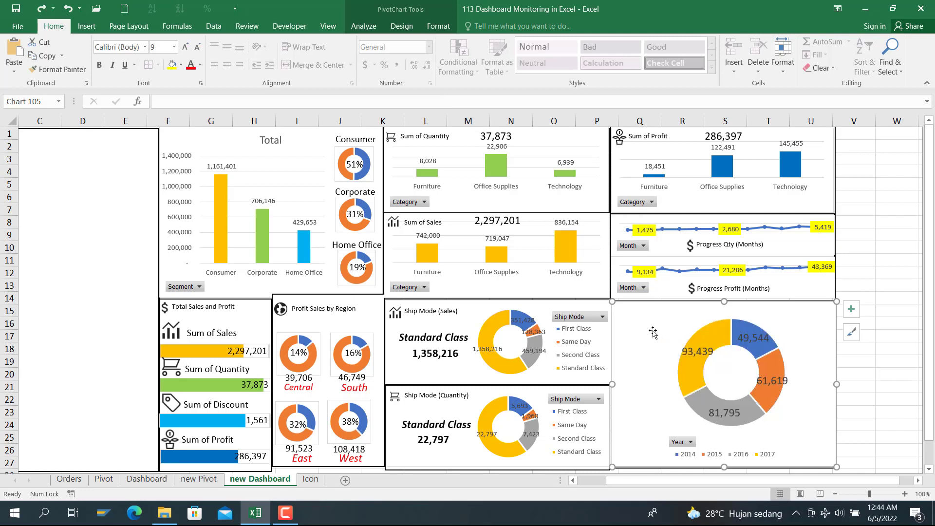
key("ctrl+v")
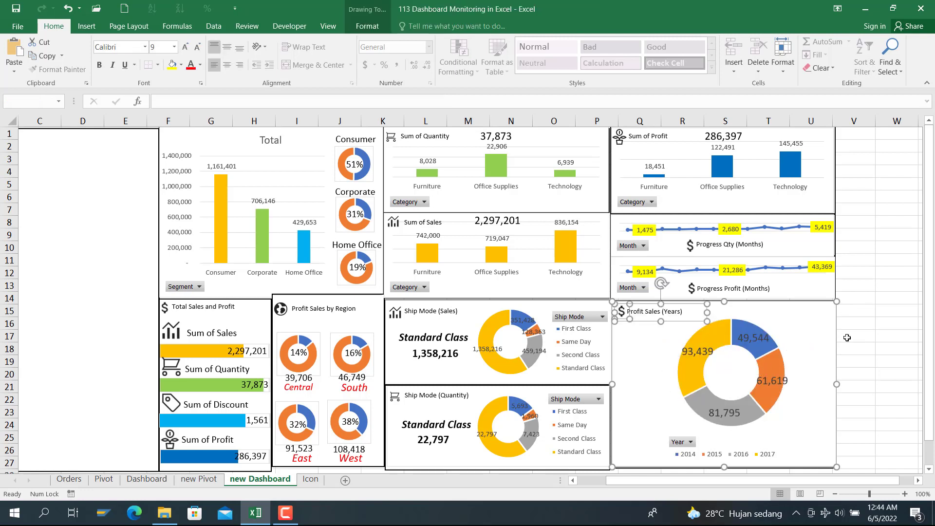
left_click(864, 323)
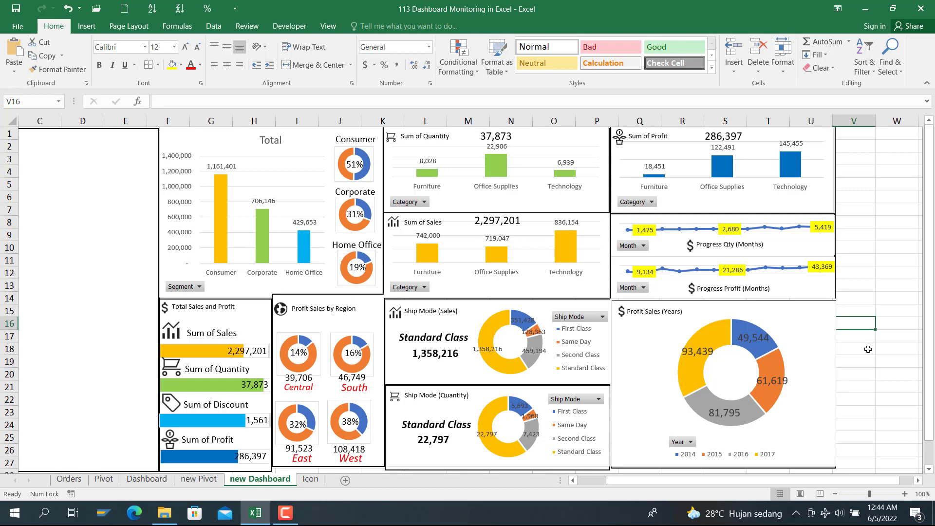
Step: Examine the formulas behind the Year, Month and Day columns on the Orders sheet
left_click(585, 481)
left_click(106, 227)
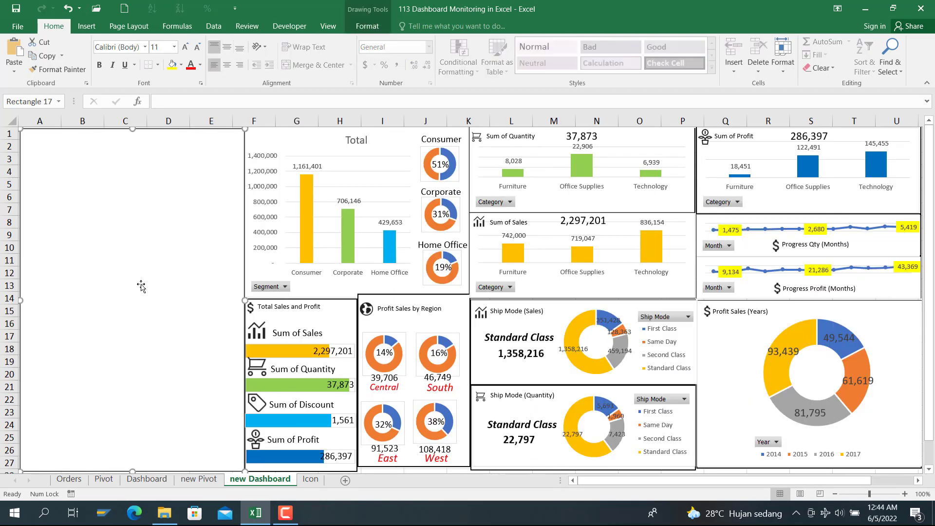
left_click(69, 479)
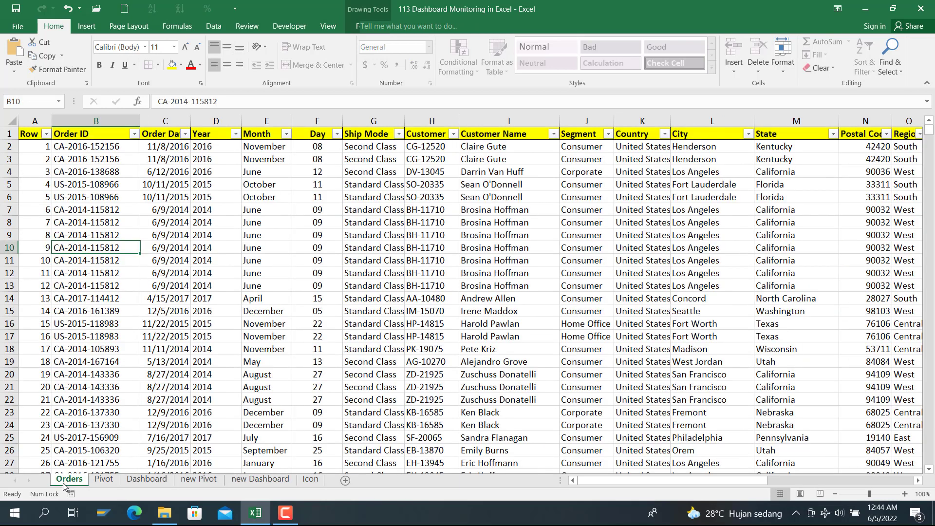
left_click(205, 128)
left_click(251, 127)
left_click(308, 131)
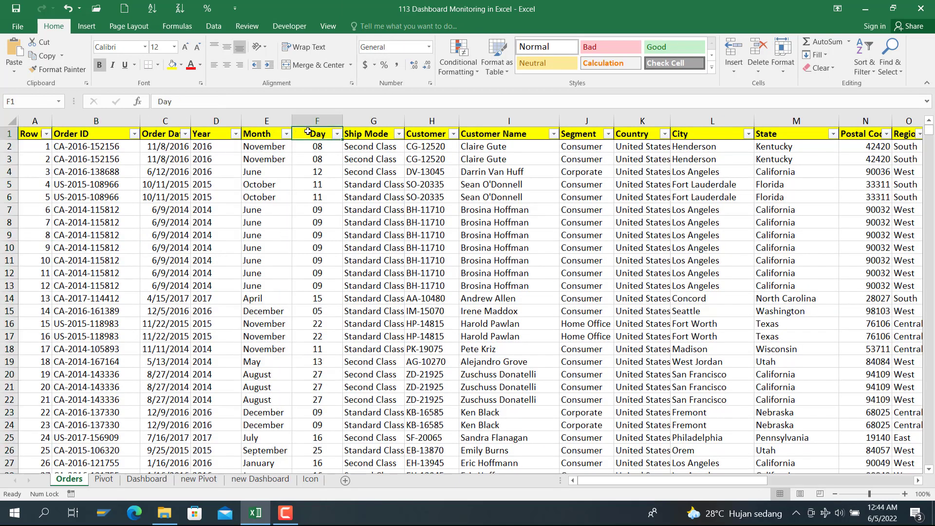
left_click(236, 159)
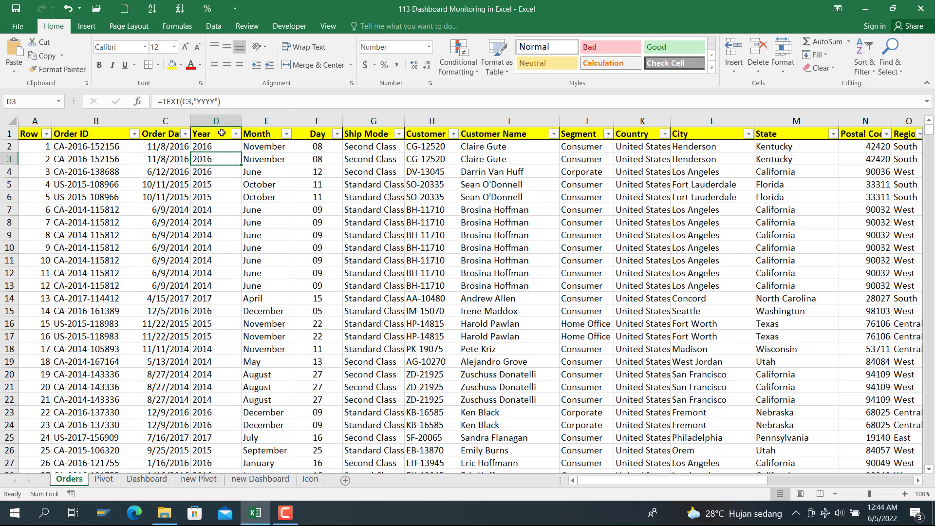
left_click(312, 133)
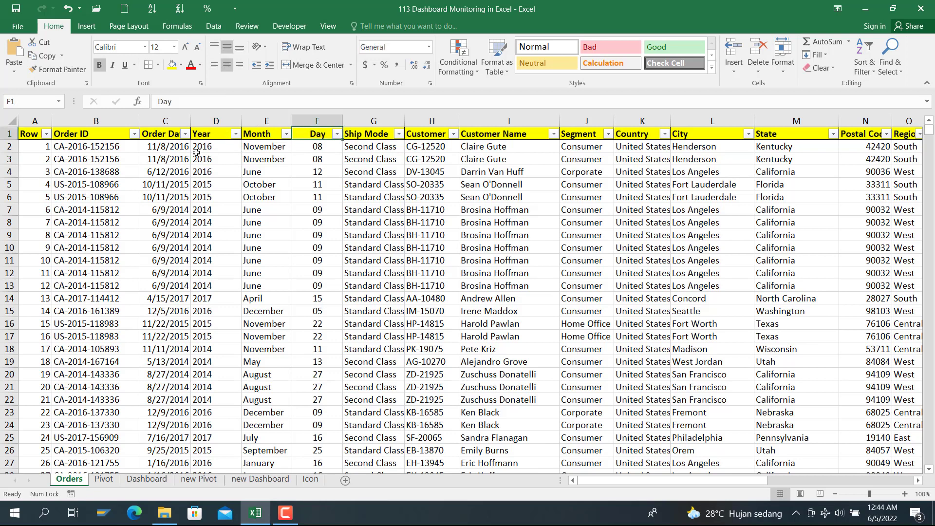
left_click(203, 145)
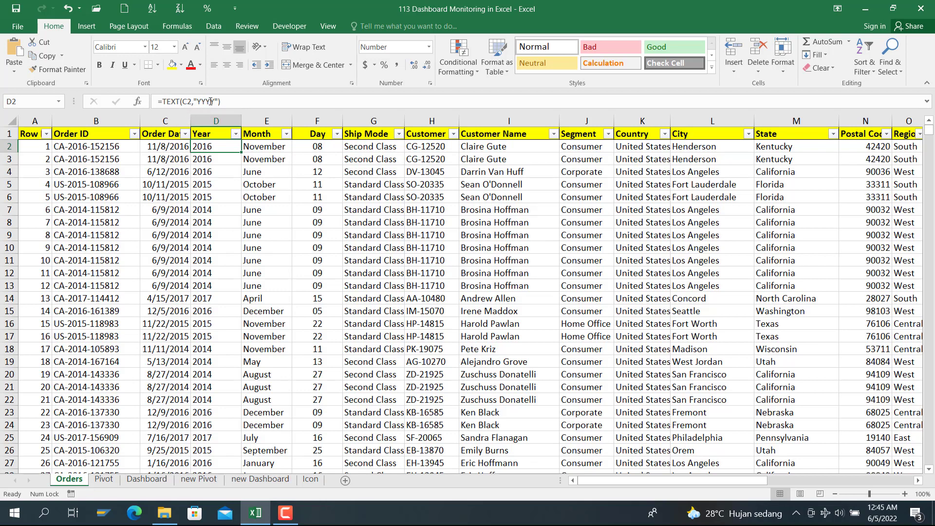
left_click(251, 145)
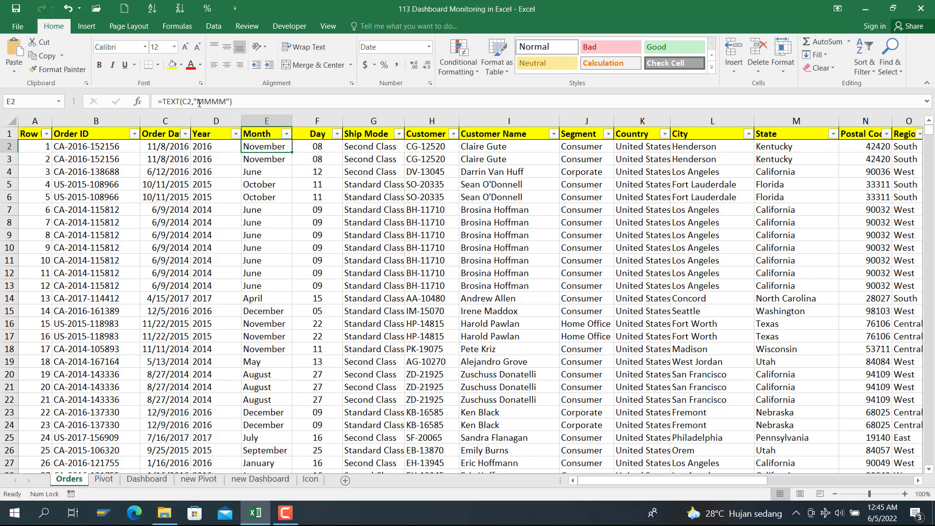
left_click(313, 145)
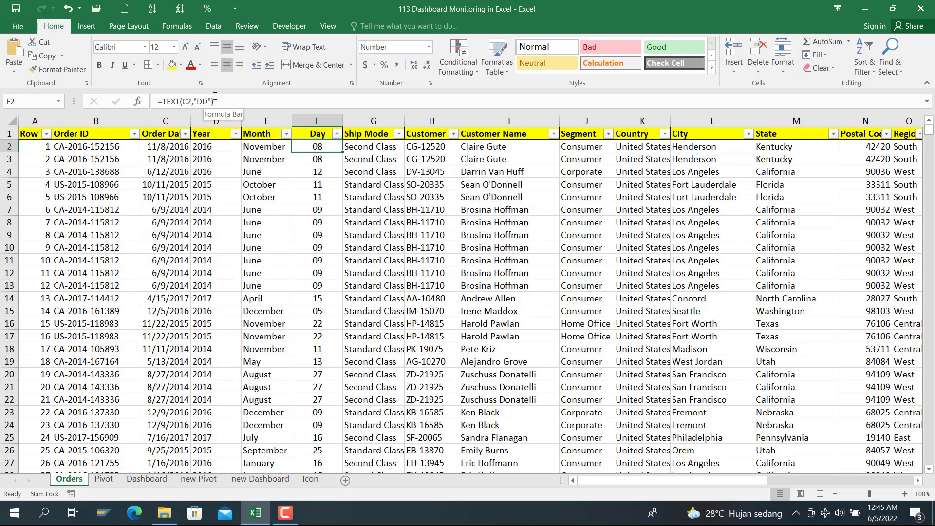
Step: Look over the new Pivot, Pivot, Icon and Orders sheets and return to new Dashboard
left_click(197, 479)
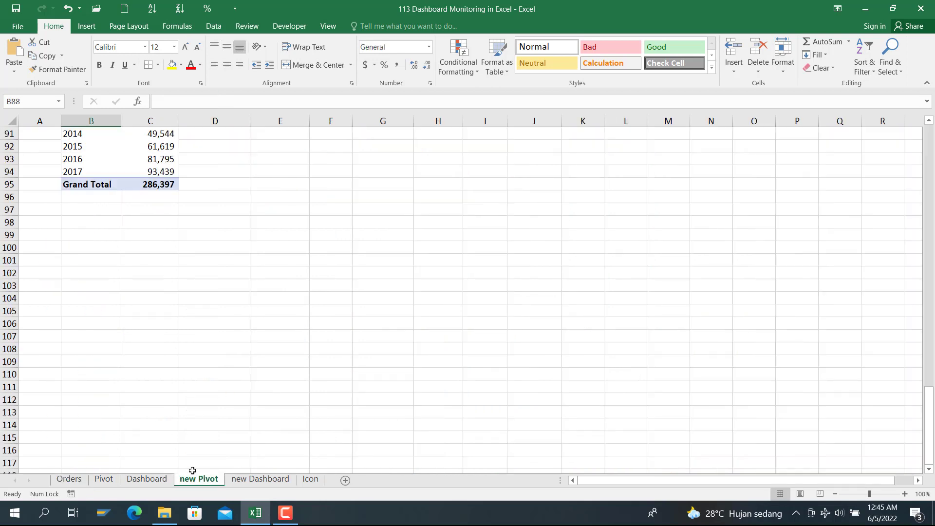
left_click(105, 479)
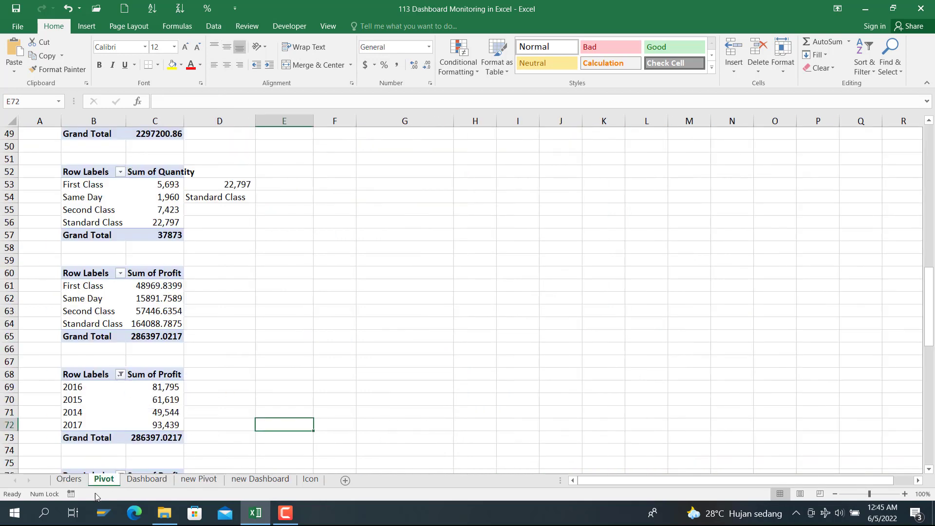
left_click(307, 479)
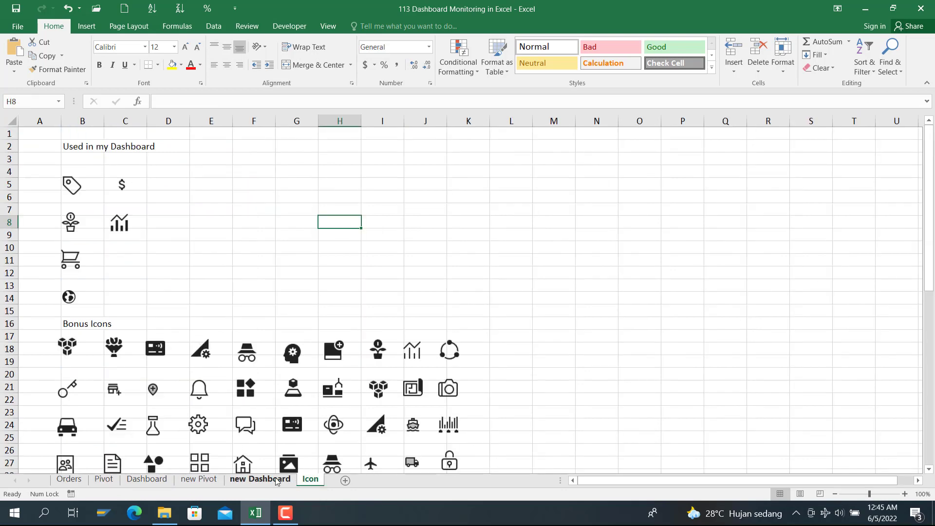
left_click(69, 484)
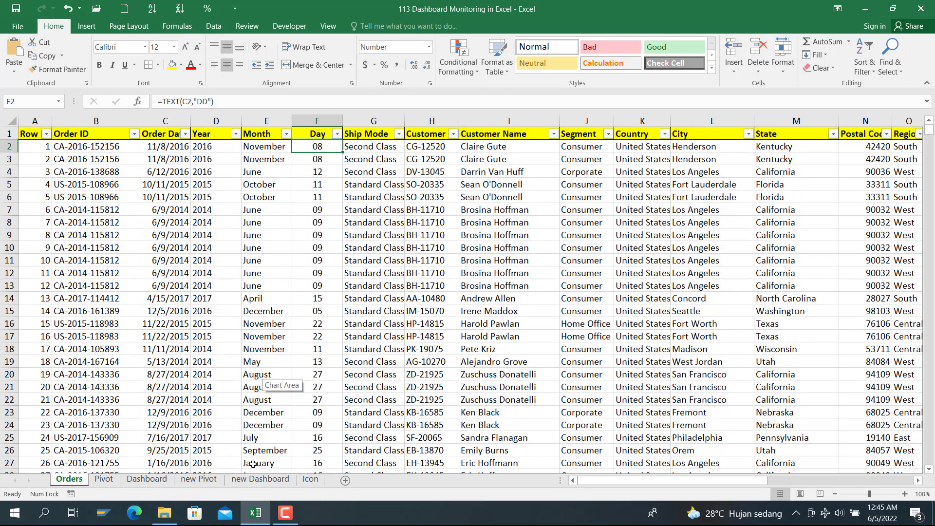
left_click(252, 481)
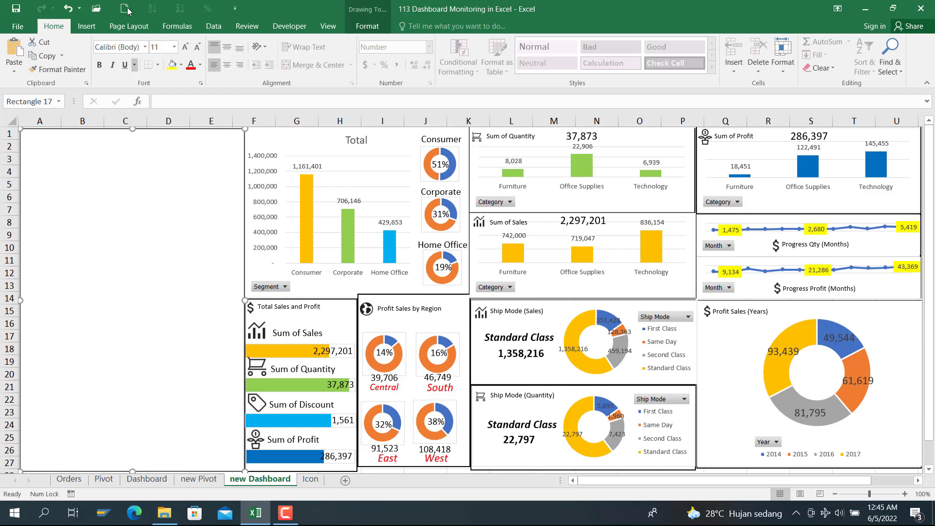
left_click(87, 26)
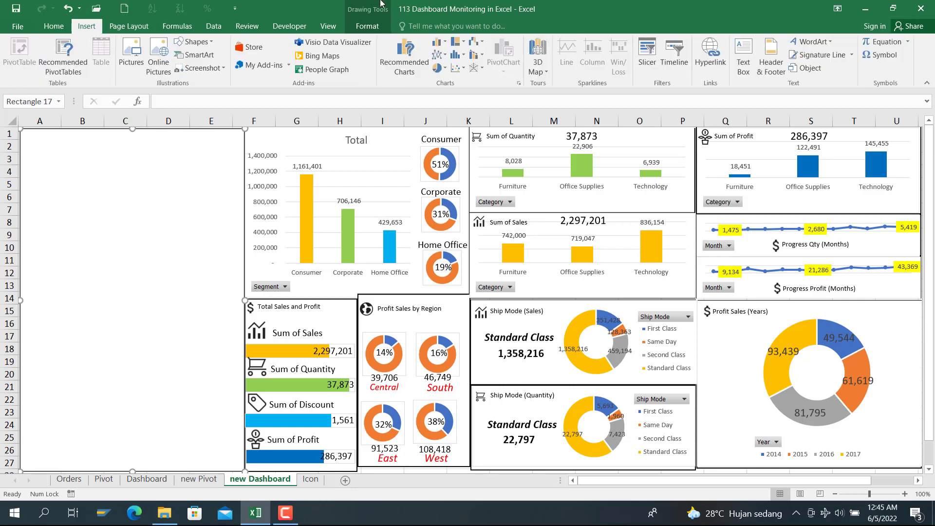
left_click(633, 54)
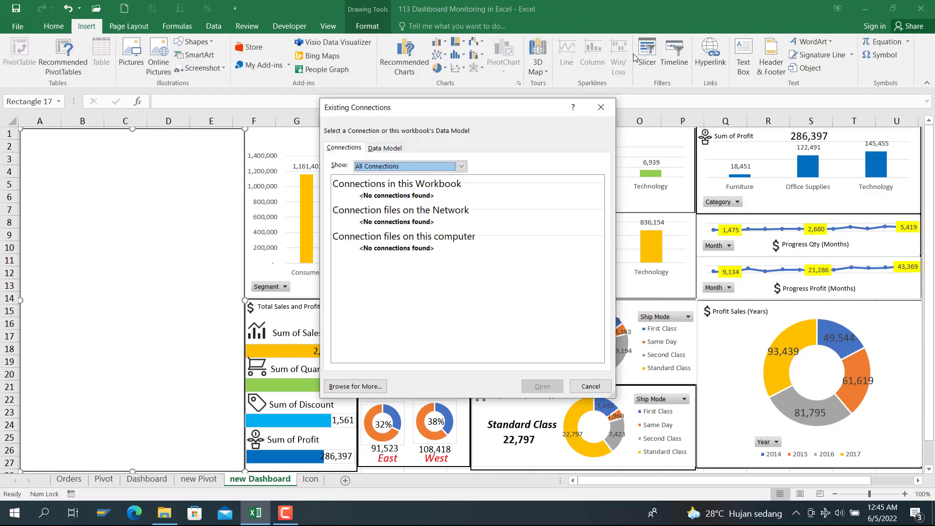
left_click(577, 386)
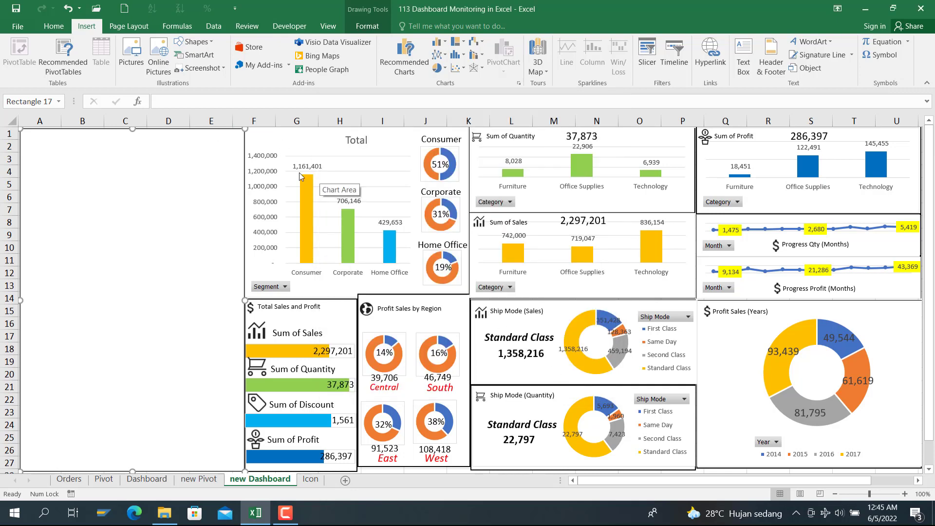
Step: Insert Year, Month and Day slicers based on the segment sales column chart
left_click(362, 176)
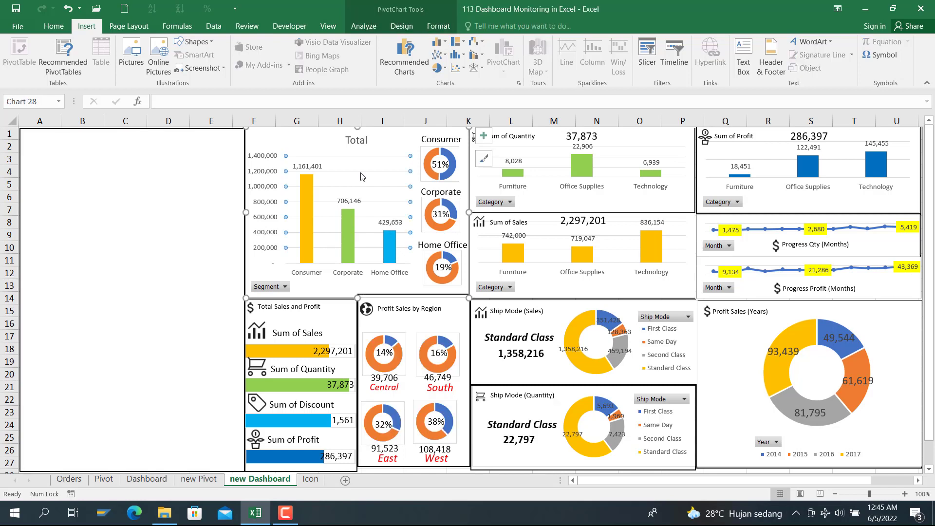
left_click(290, 182)
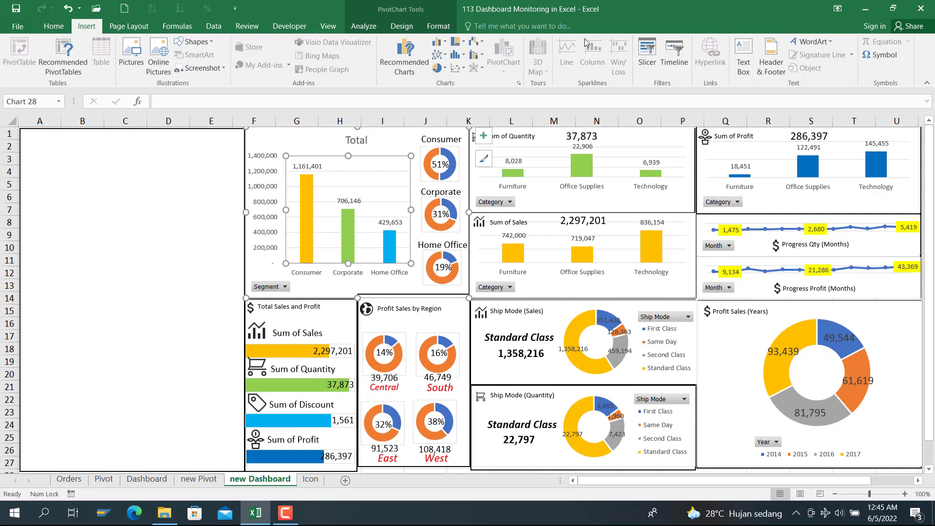
left_click(646, 51)
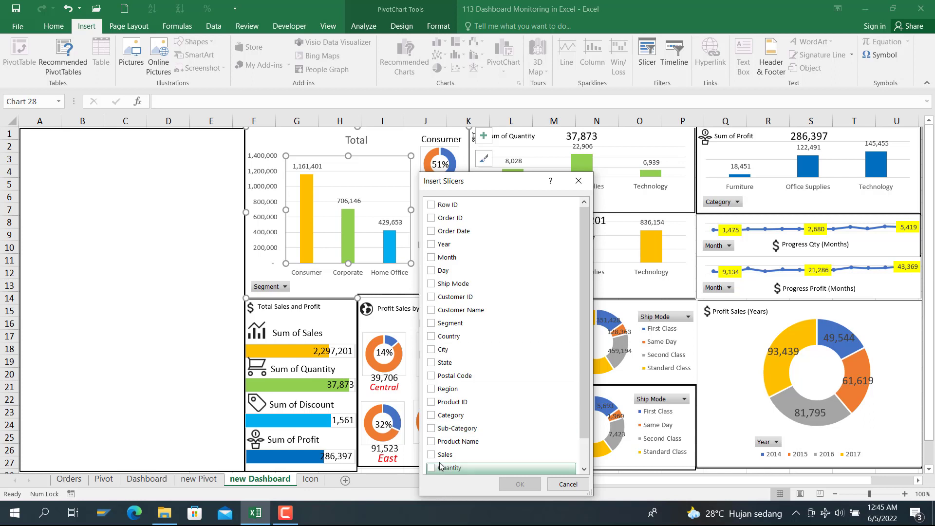
scroll(476, 323, "down", 1)
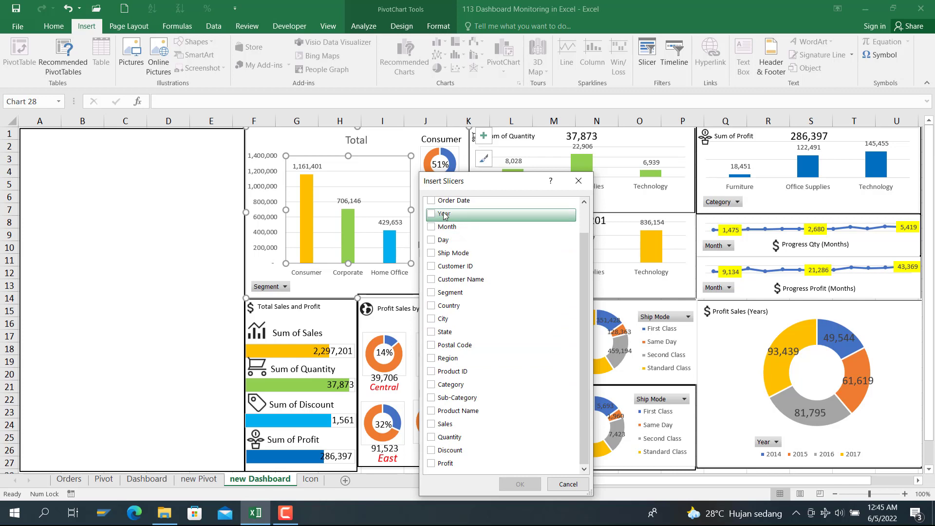
left_click(431, 213)
left_click(433, 228)
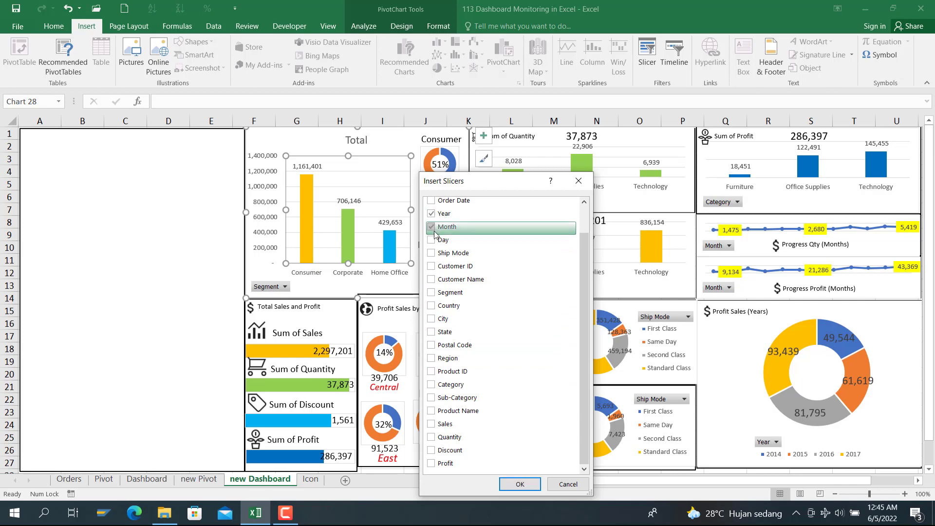
left_click(432, 240)
left_click(510, 485)
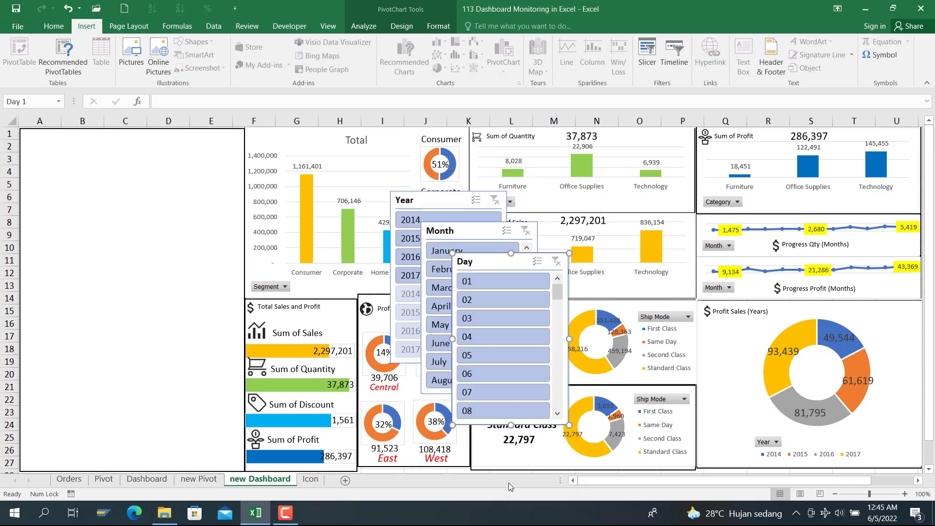
Step: Place the Day slicer in the blank panel in columns A to E, with 7 button columns and a width of about 3.78"
left_click(150, 245)
mouse_move(485, 260)
left_mouse_down()
mouse_move(221, 216)
mouse_move(53, 139)
left_mouse_up()
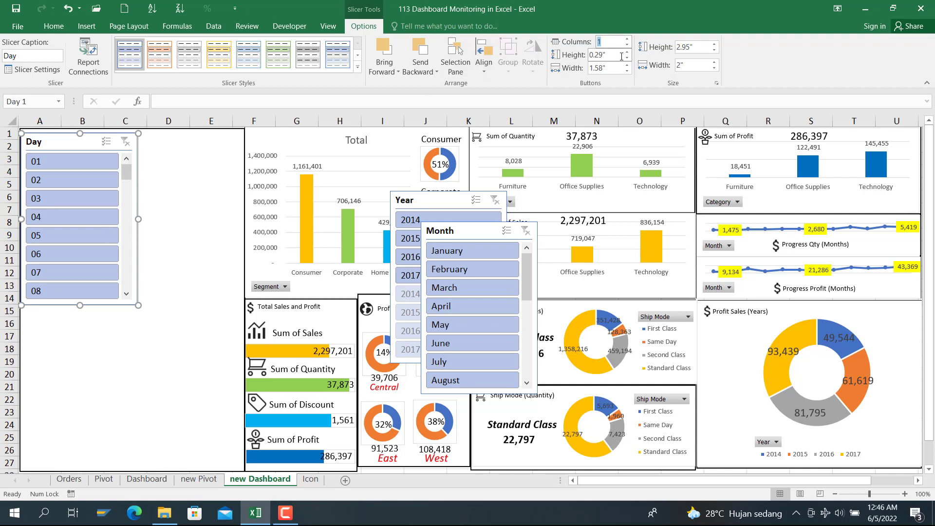
type("7")
key("Return")
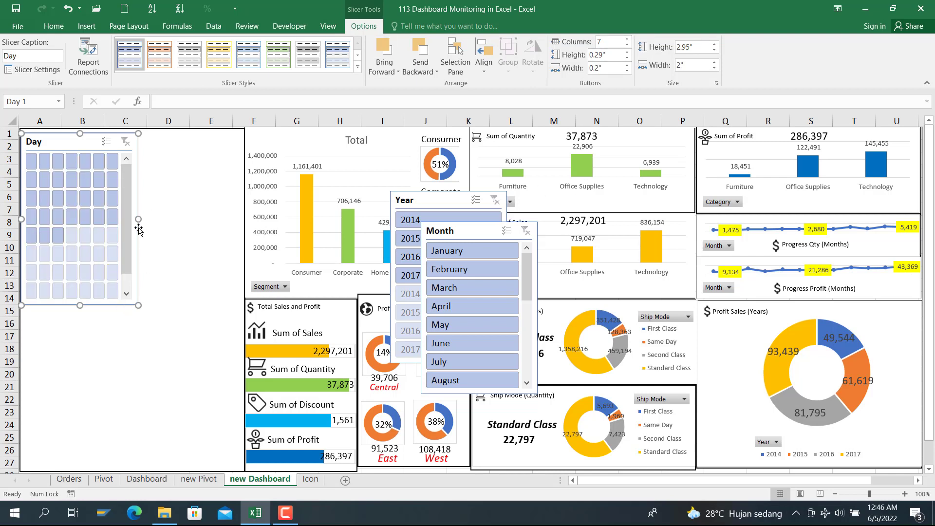
left_click_drag(138, 219, 242, 218)
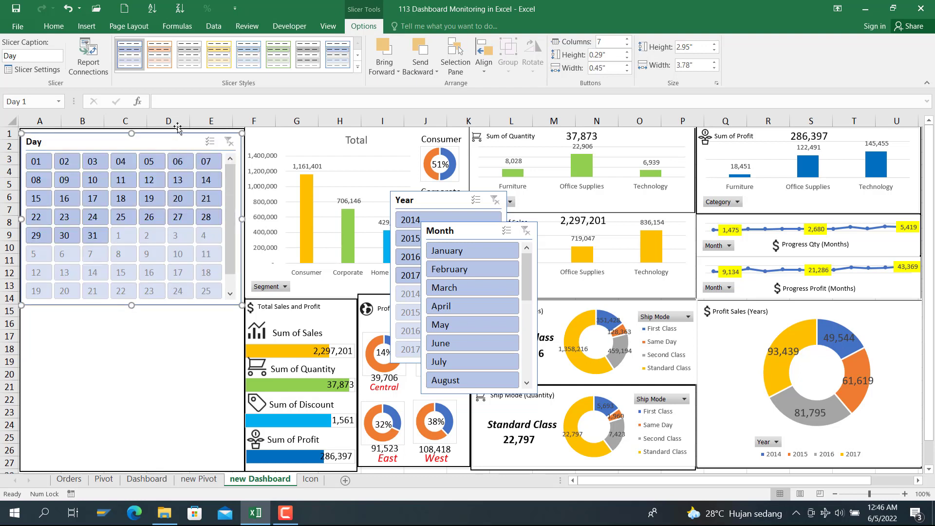
left_click_drag(167, 140, 167, 189)
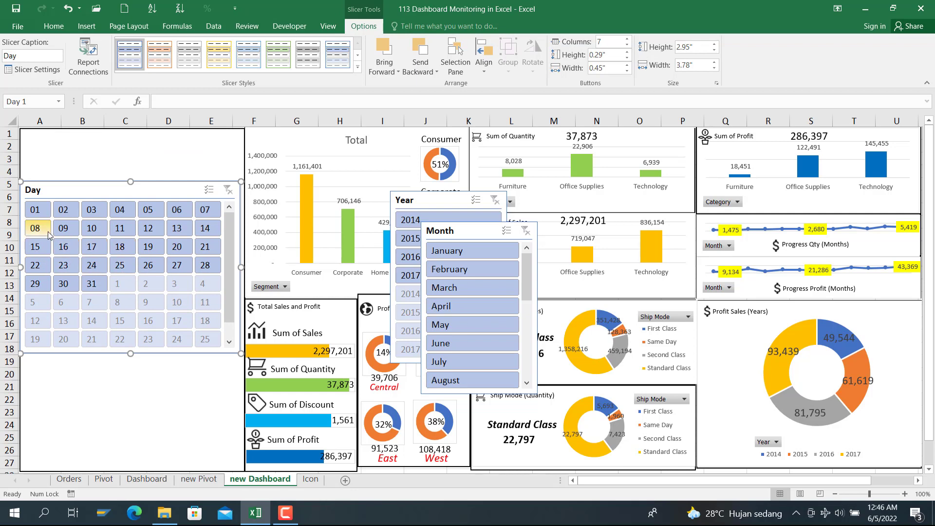
Step: Turn off showing items deleted from the data source for the Day slicer and reduce its height to about 1.96"
right_click(139, 292)
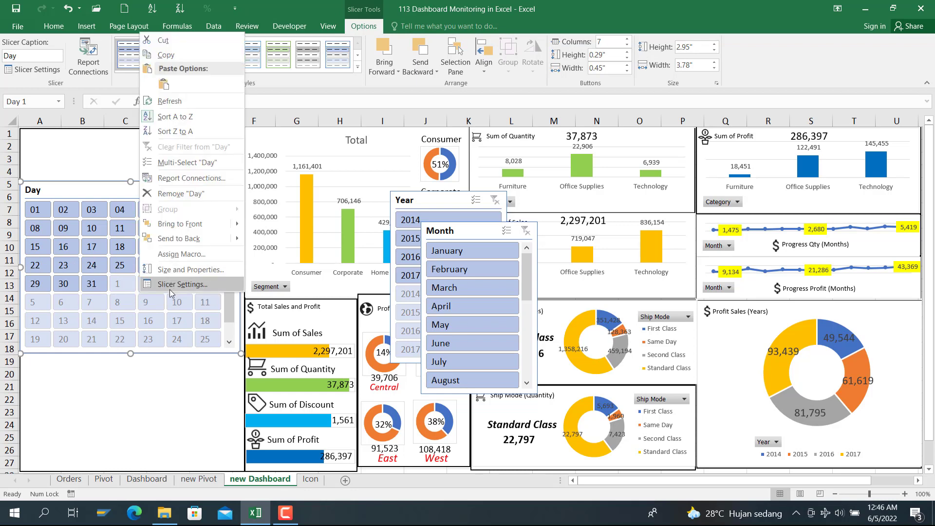
left_click(171, 286)
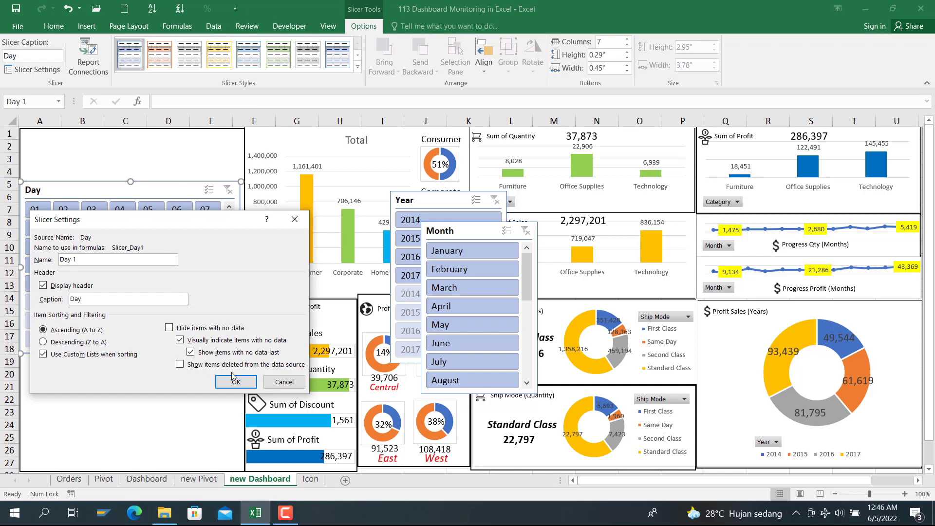
left_click(236, 382)
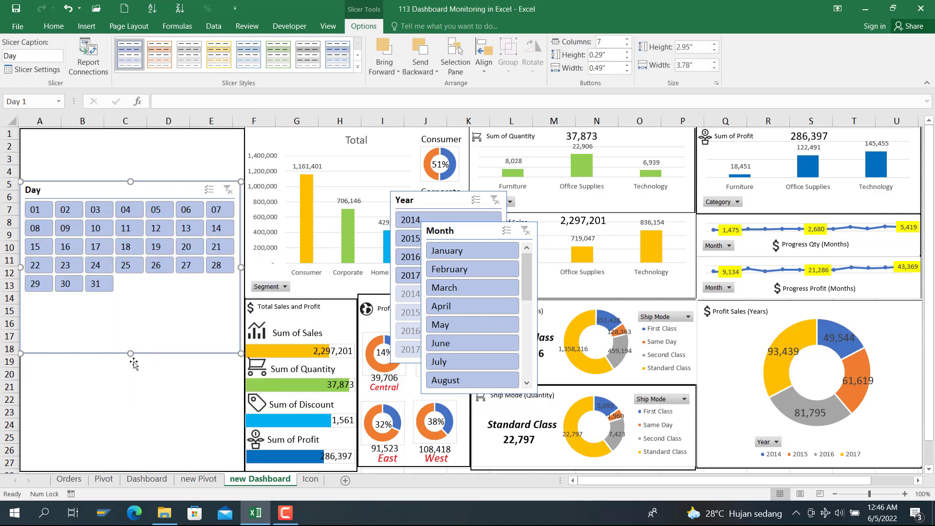
left_click_drag(131, 353, 137, 294)
left_click(130, 319)
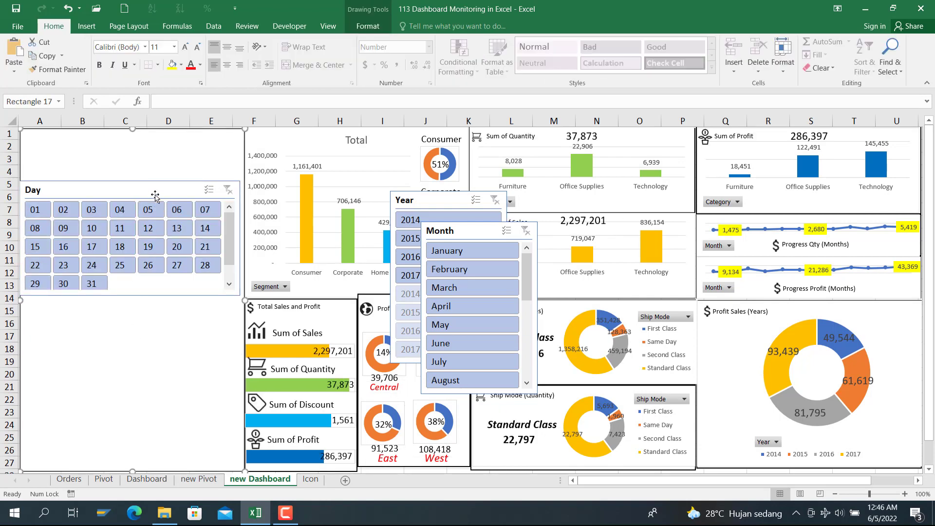
Step: Turn off showing items deleted from the data source for the Month slicer
left_click(442, 233)
right_click(442, 232)
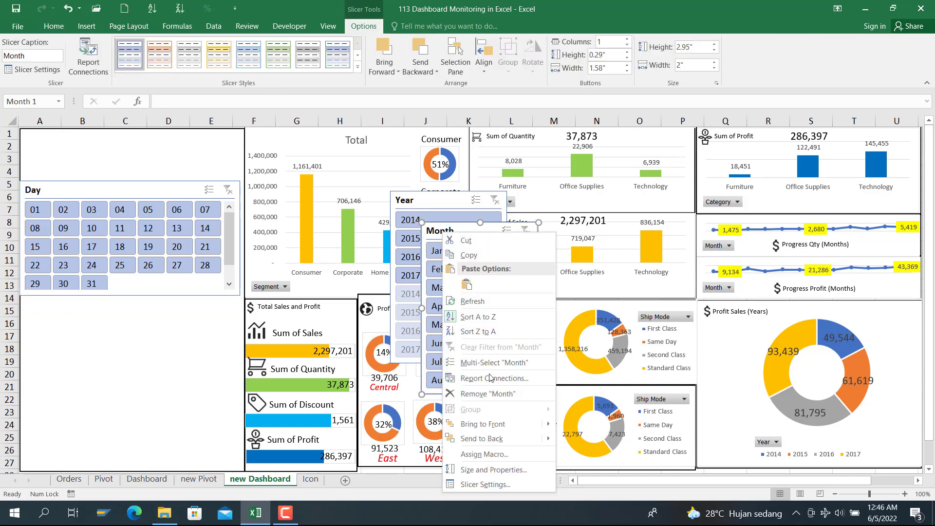
left_click(483, 484)
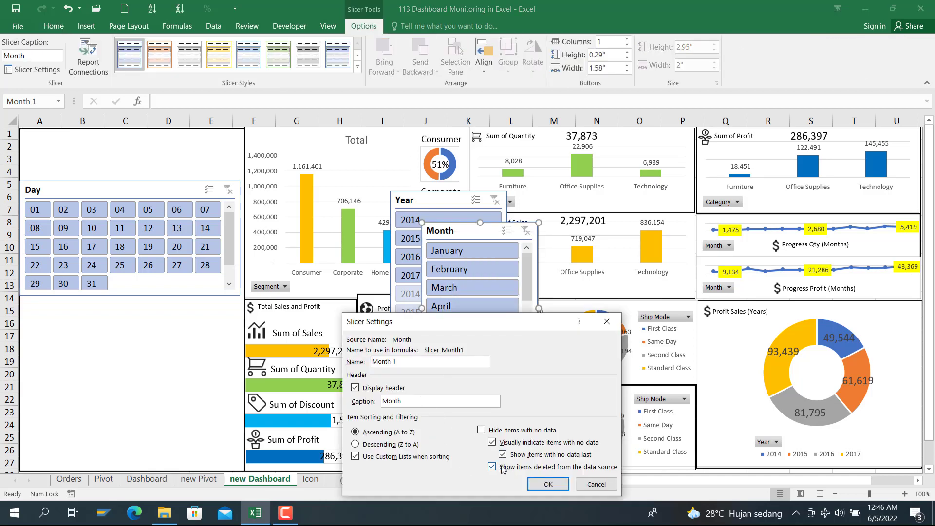
left_click(548, 484)
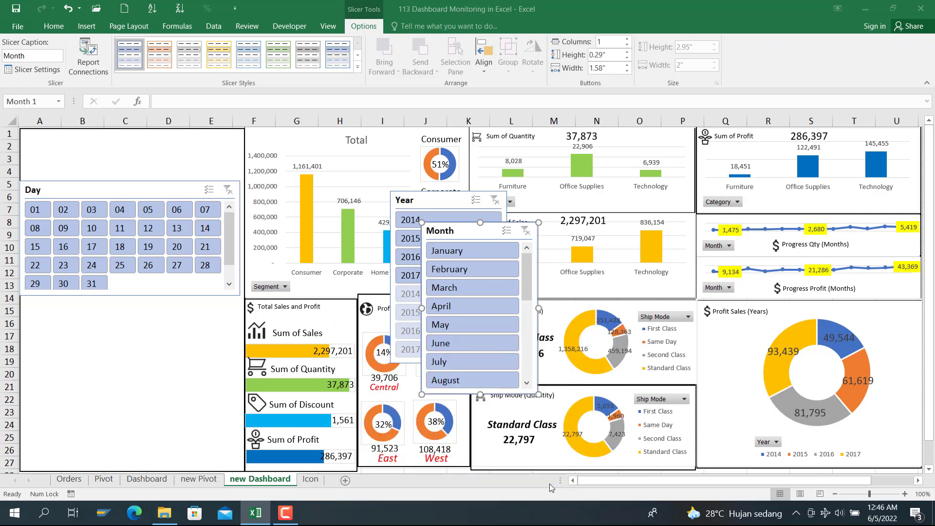
Step: Place the Month slicer below the Day slicer in 2 columns, sized about 3.79" wide and 2.33" high
left_click_drag(446, 233, 42, 310)
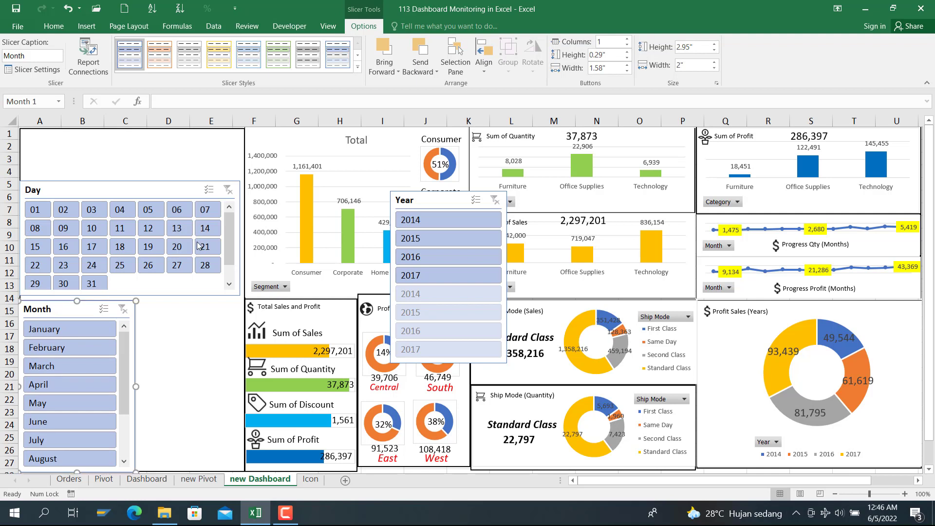
left_click(600, 41)
type("2")
key("Return")
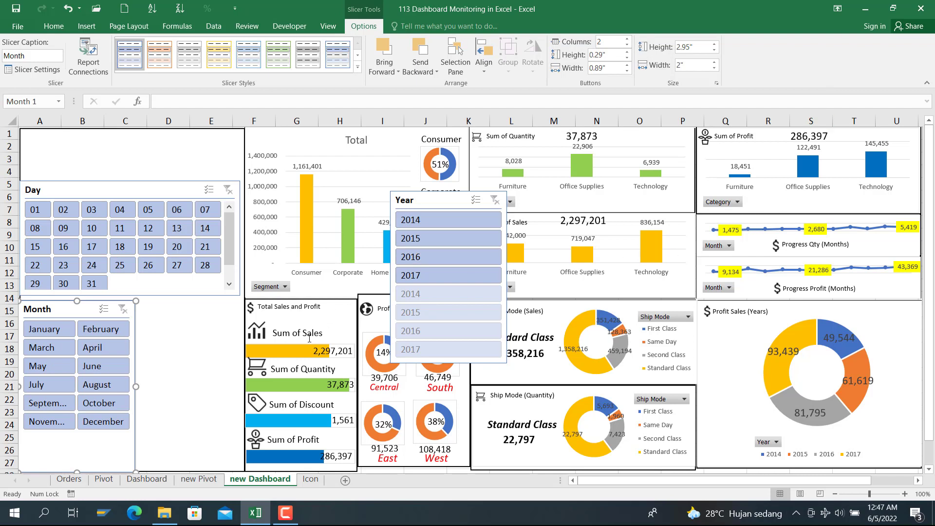
left_click_drag(136, 388, 240, 380)
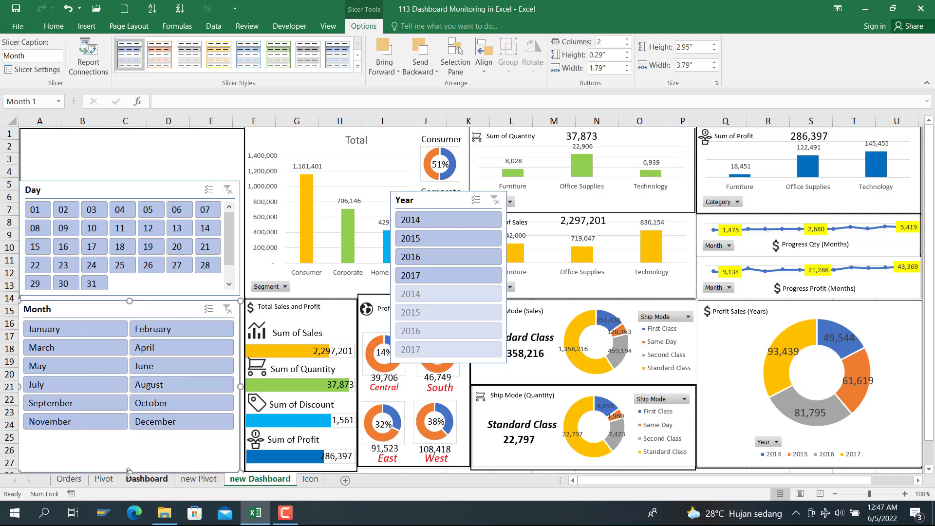
left_click_drag(129, 472, 139, 424)
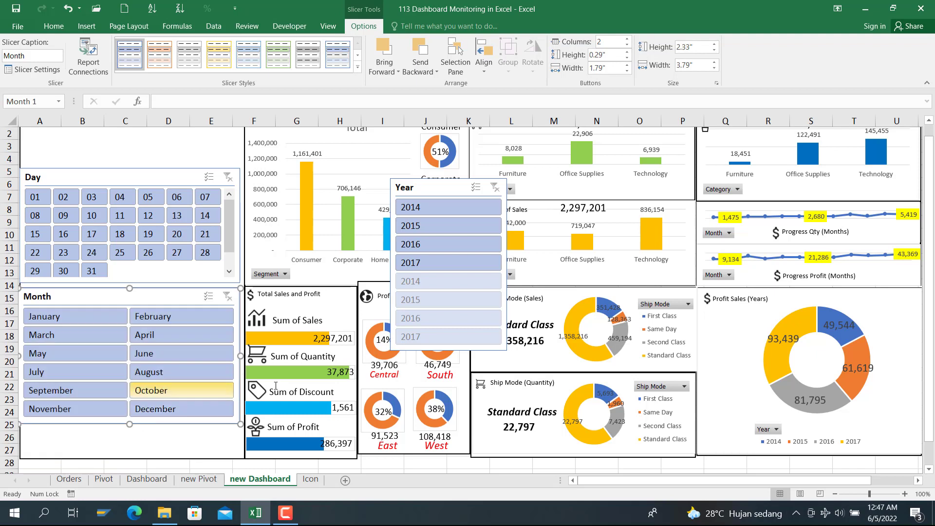
Step: Set the Year slicer to 4 columns and turn off showing items deleted from the data source
left_click(465, 187)
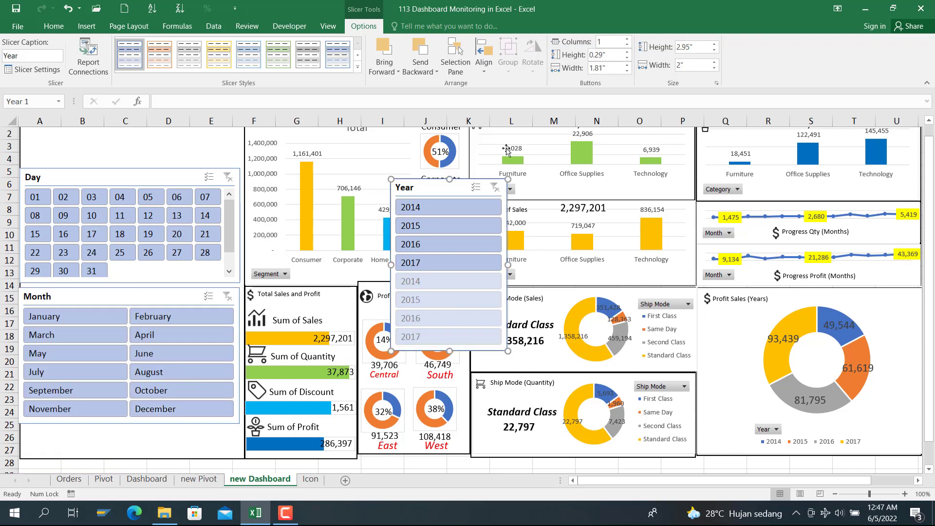
left_click(606, 40)
type("4")
key("Return")
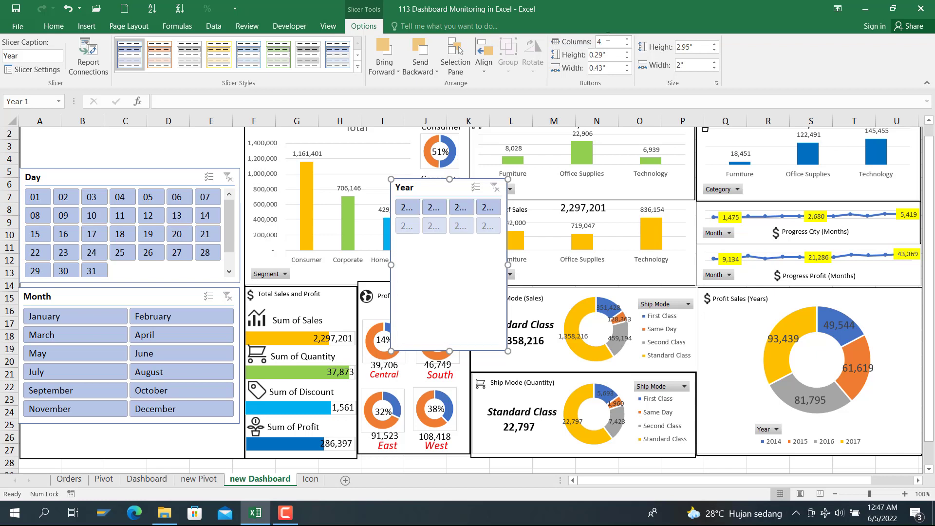
right_click(449, 187)
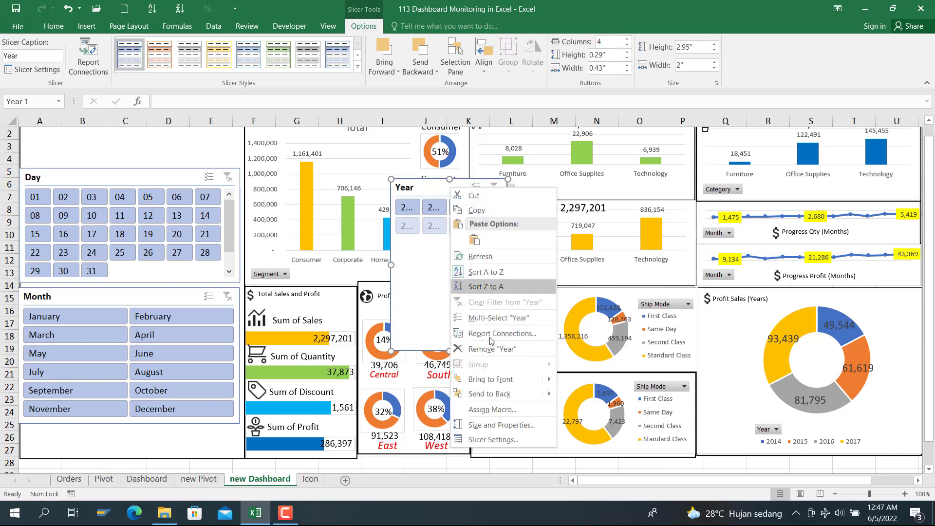
left_click(484, 437)
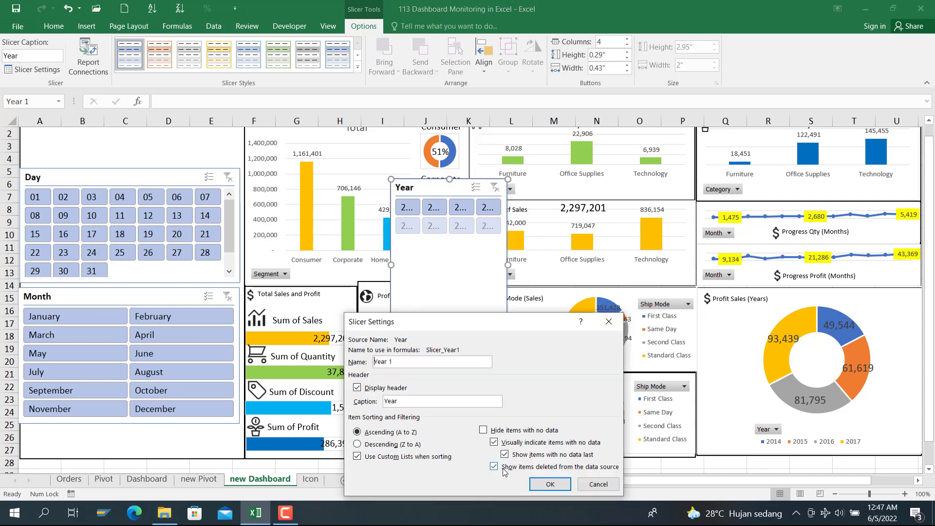
left_click(541, 487)
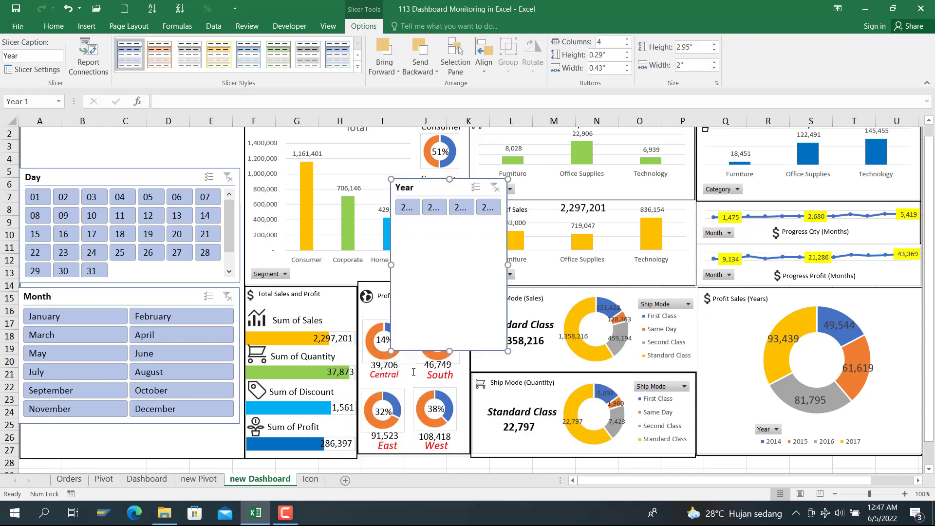
Step: Shrink the Year slicer to about 0.77" high, place it below the Month slicer and widen it to about 3.78"
left_click_drag(449, 351, 449, 224)
left_click_drag(445, 188, 32, 432)
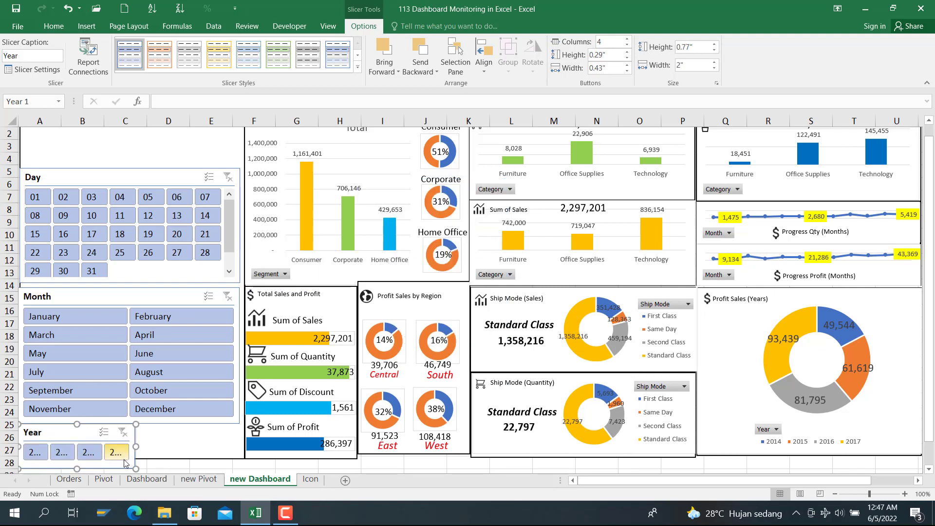
left_click_drag(135, 447, 239, 451)
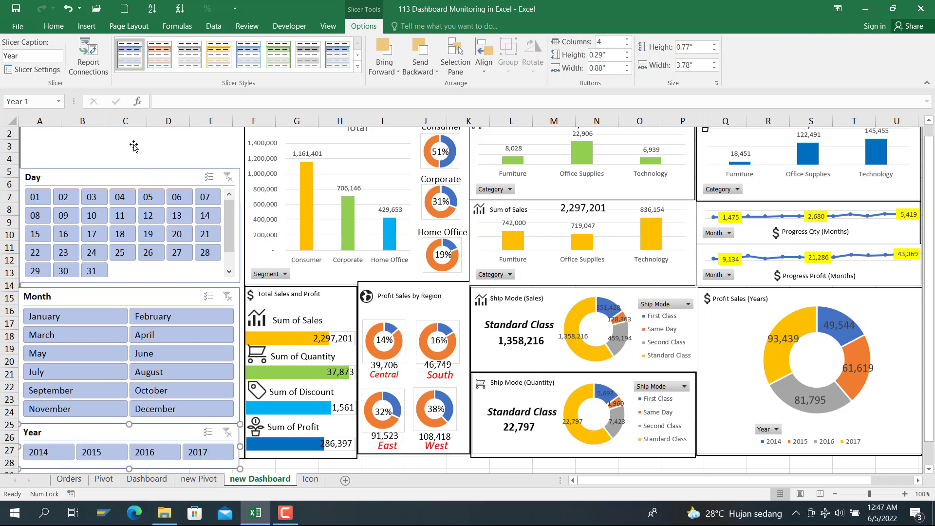
Step: Shift the Day, Month and Year slicers upward so they stack closely inside the panel's border
left_click_drag(133, 172, 133, 149)
left_click_drag(119, 296, 123, 271)
left_click_drag(116, 427, 118, 421)
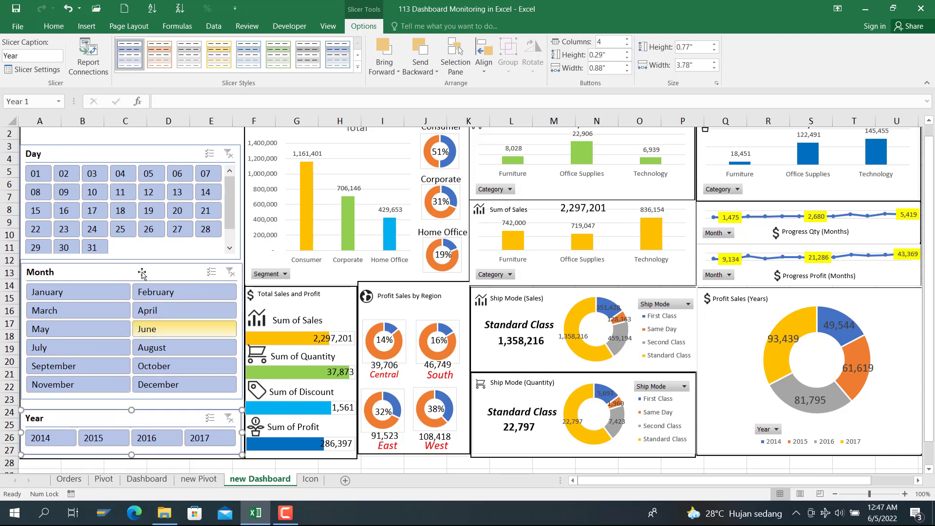
left_click_drag(141, 275, 141, 280)
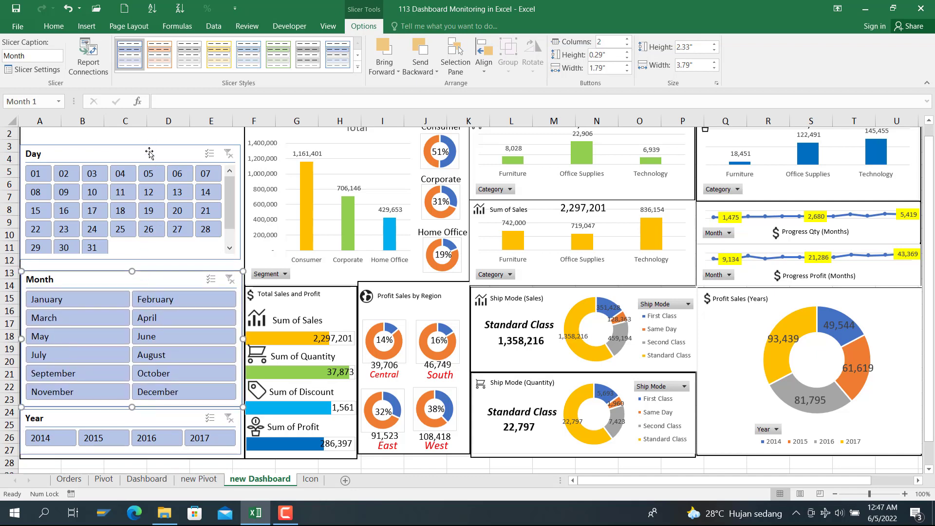
left_click_drag(149, 152, 149, 161)
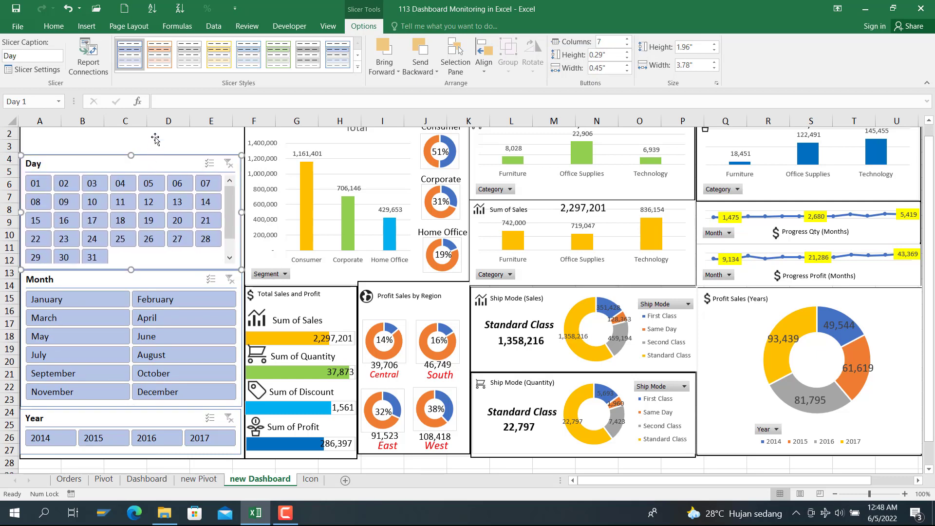
Step: Extend the Day slicer's upper edge to a height of about 2.04" so all its buttons fit without scrolling
left_click(156, 140)
left_click(135, 155)
left_click_drag(131, 155, 130, 151)
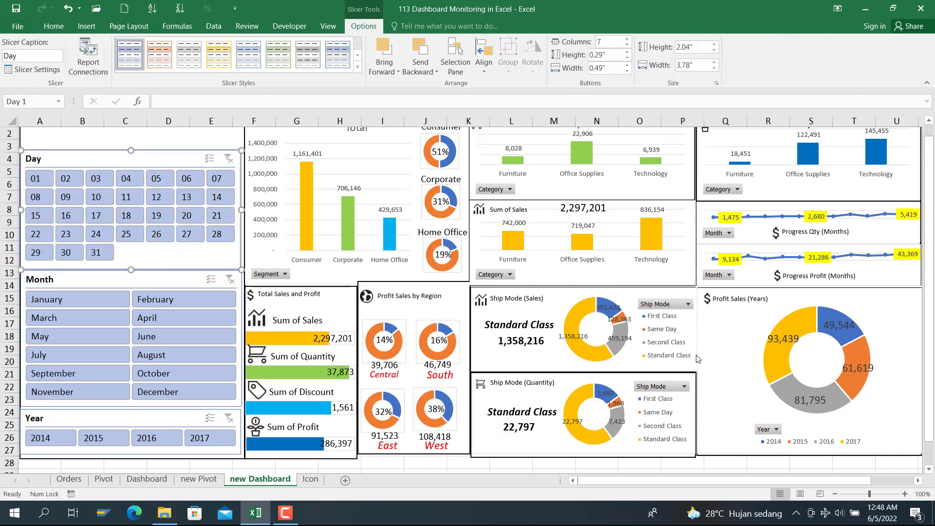
Step: Test the Day slicer by filtering to day 01 and then to day 02
scroll(929, 214, "up", 1)
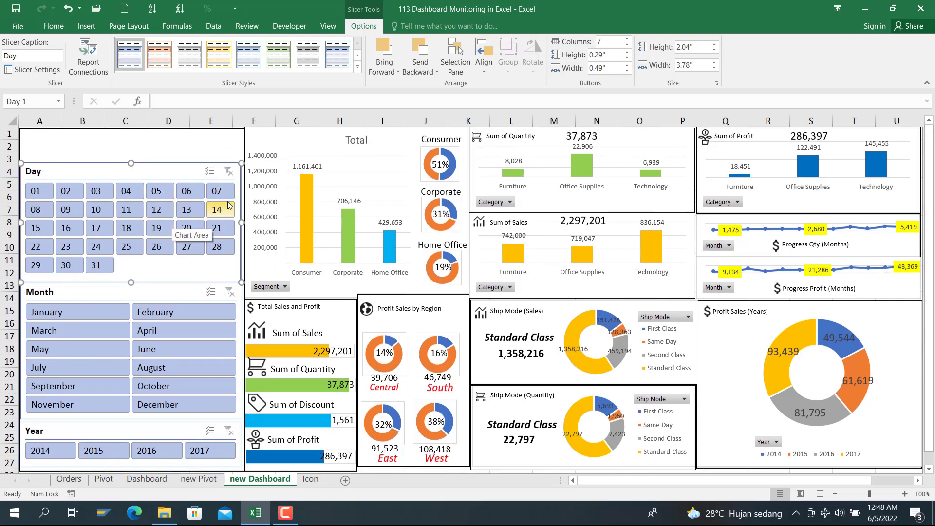
left_click(72, 145)
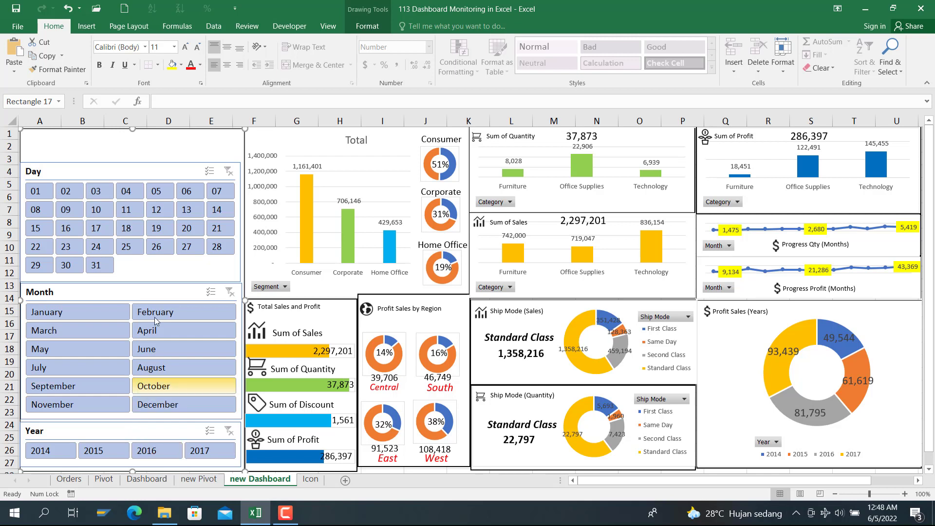
left_click(38, 192)
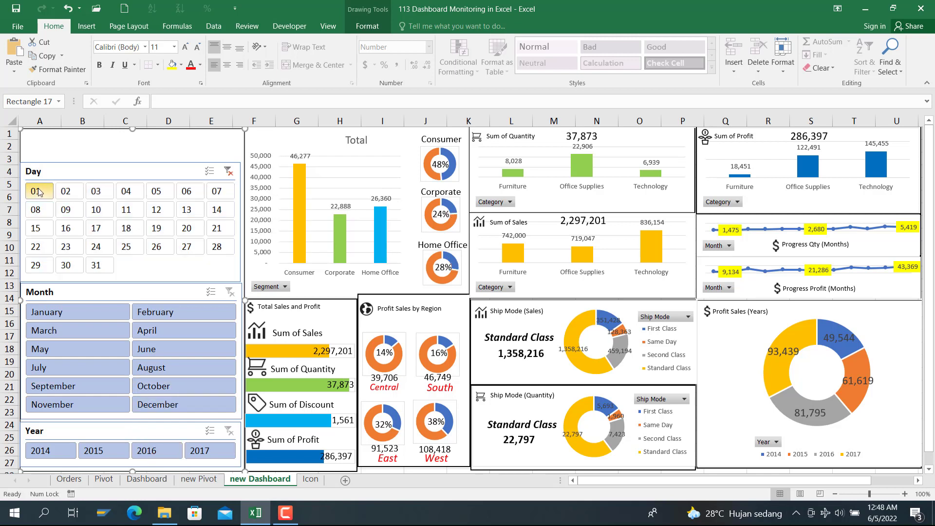
left_click(65, 190)
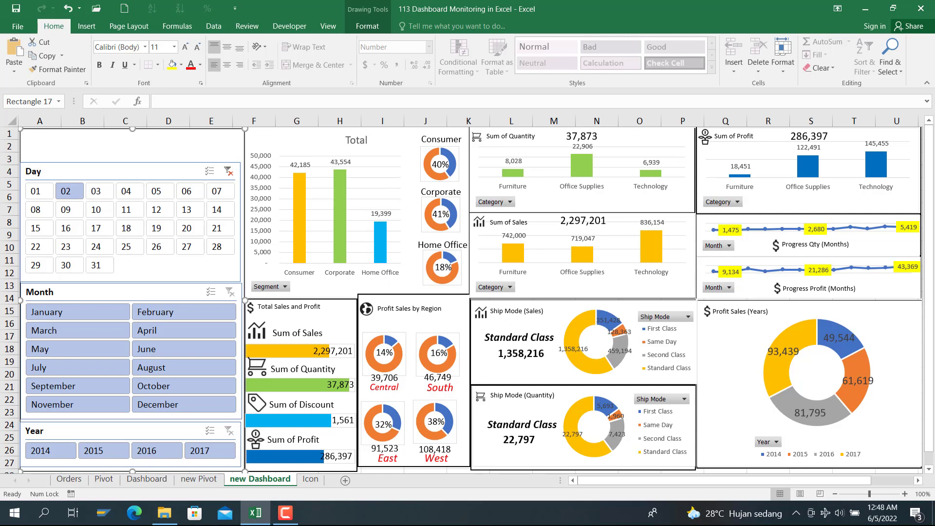
Step: Connect the Day slicer to every PivotTable on the new Pivot sheet and filter the dashboard to day 01
left_click(124, 173)
right_click(124, 172)
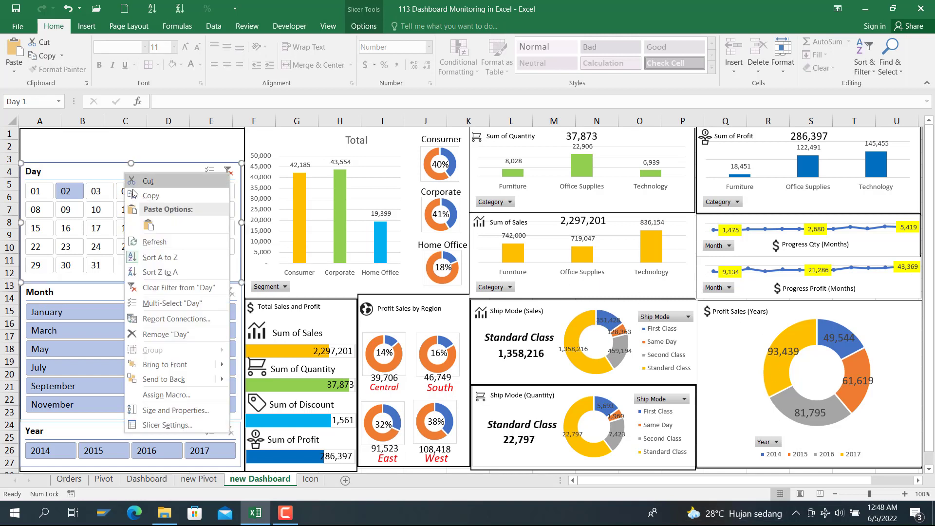
left_click(167, 320)
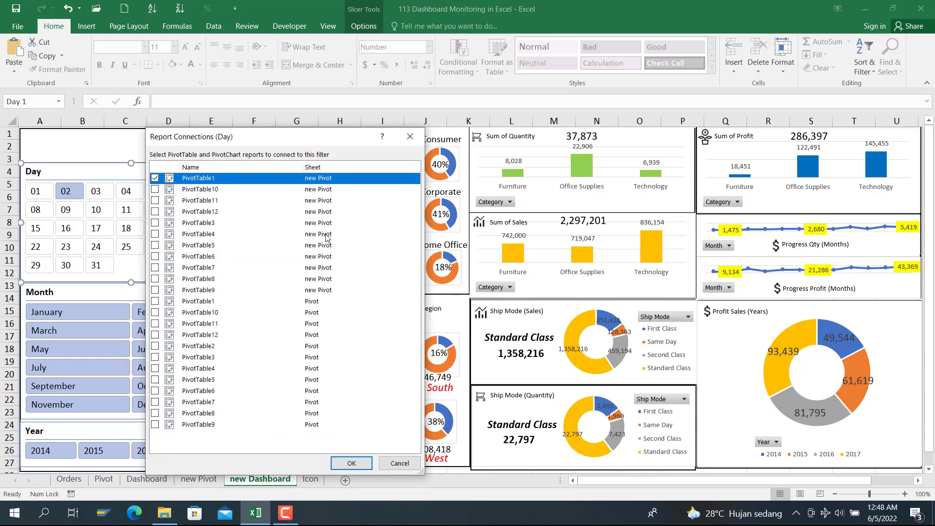
left_click(155, 189)
left_click(155, 201)
left_click(155, 211)
left_click(155, 223)
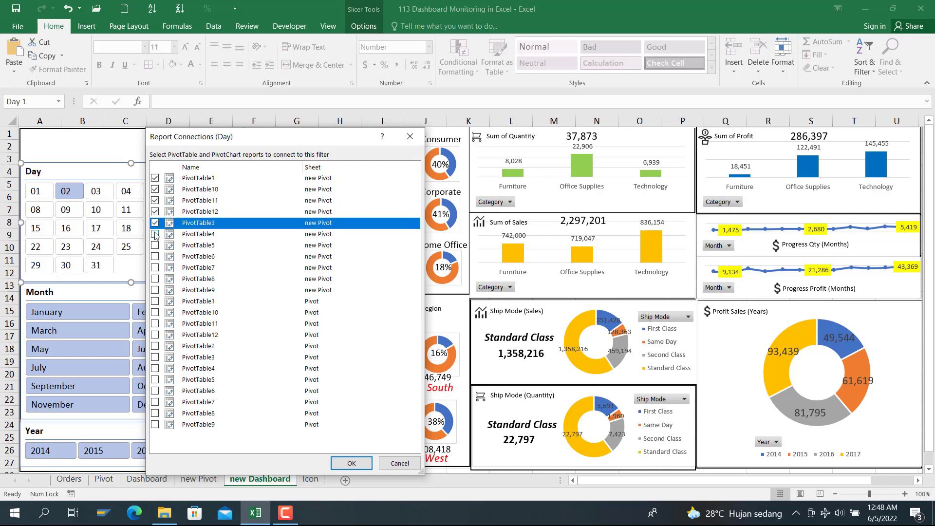
left_click(155, 234)
left_click(155, 245)
left_click(155, 256)
left_click(155, 268)
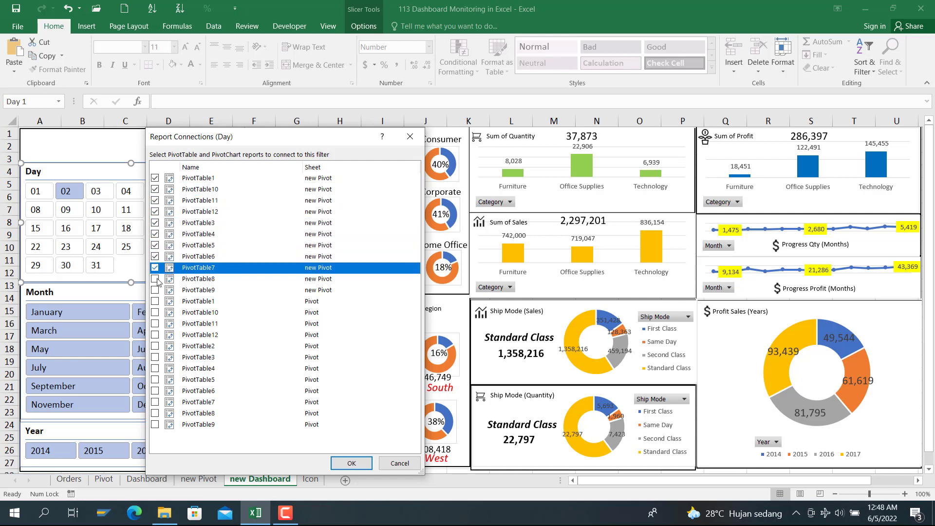
left_click(155, 279)
left_click(156, 290)
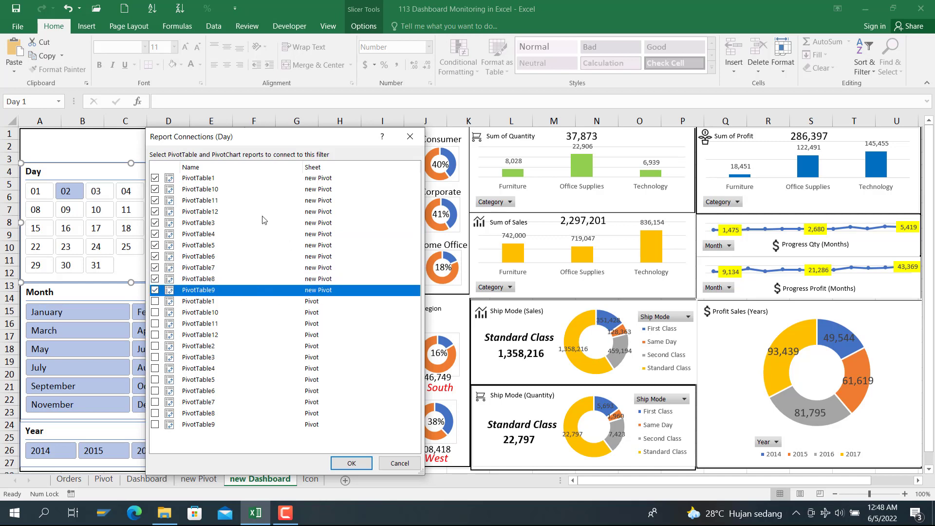
left_click(352, 463)
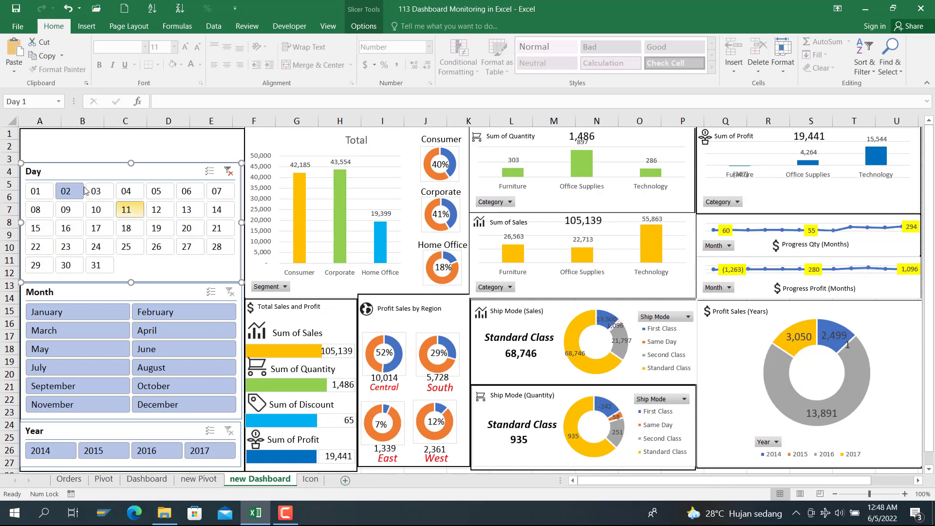
left_click(37, 193)
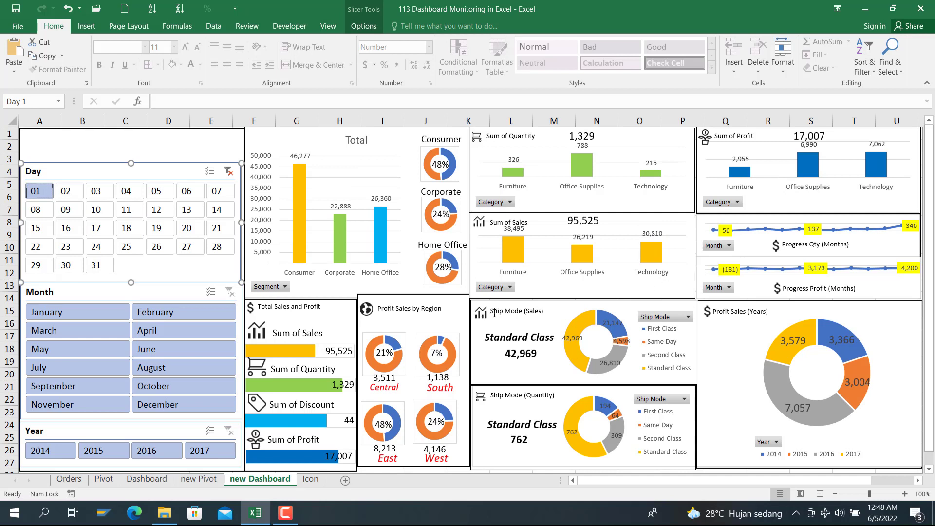
Step: Connect the Month slicer's report connections to every PivotTable on the new Pivot sheet
right_click(60, 297)
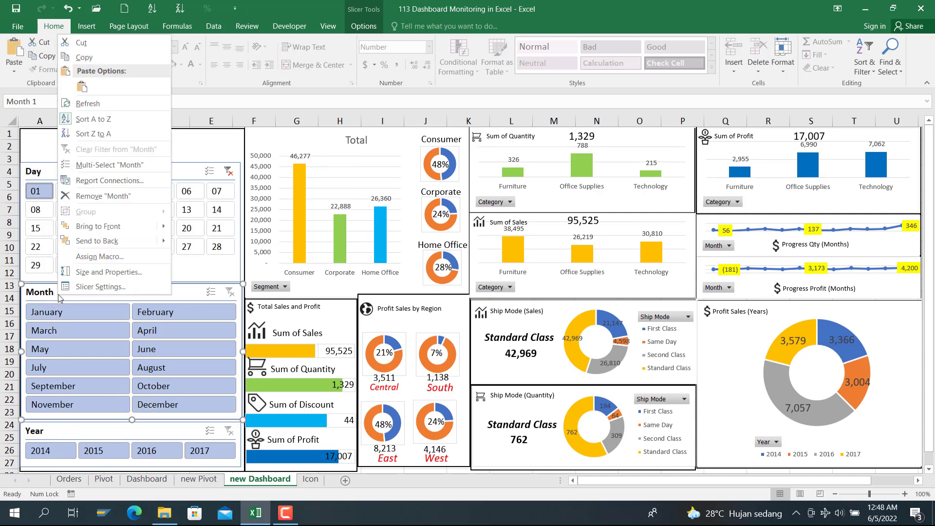
left_click(100, 182)
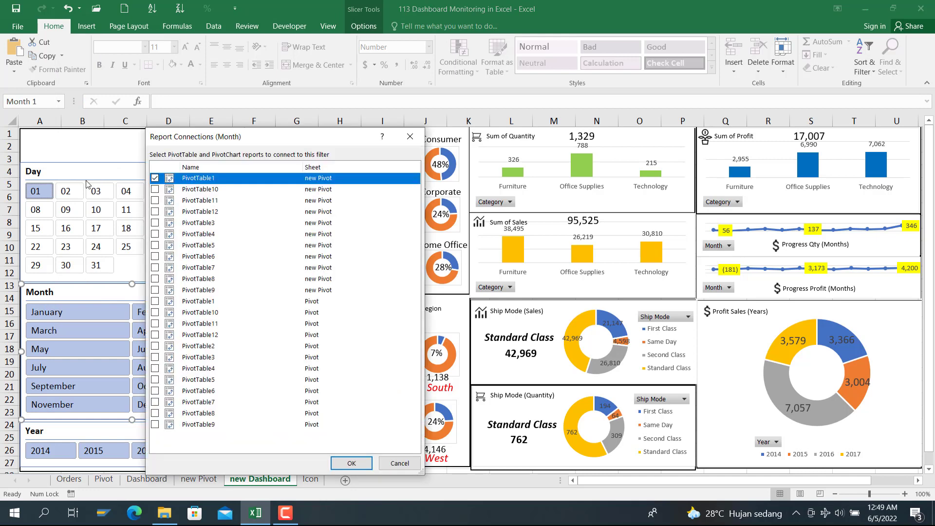
left_click(155, 189)
left_click(155, 200)
left_click(155, 212)
left_click(155, 222)
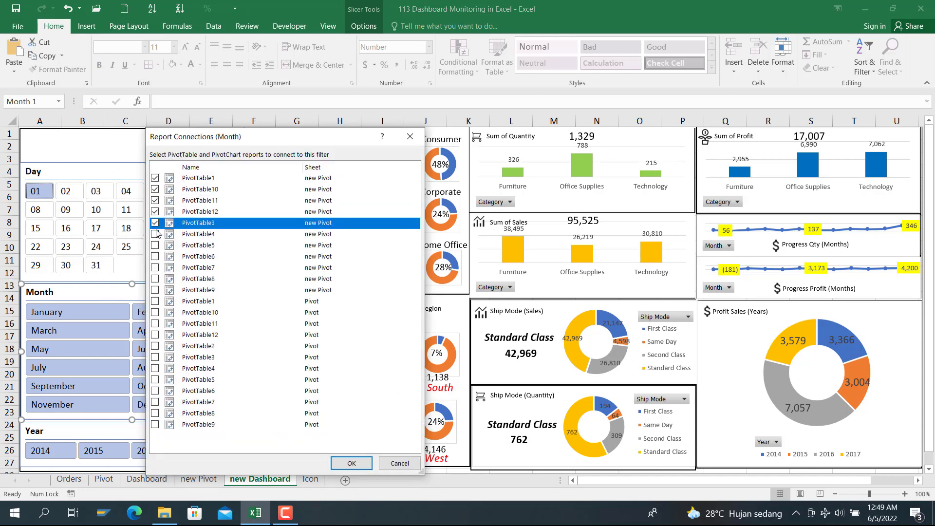
left_click(155, 234)
left_click(155, 245)
left_click(155, 256)
left_click(155, 268)
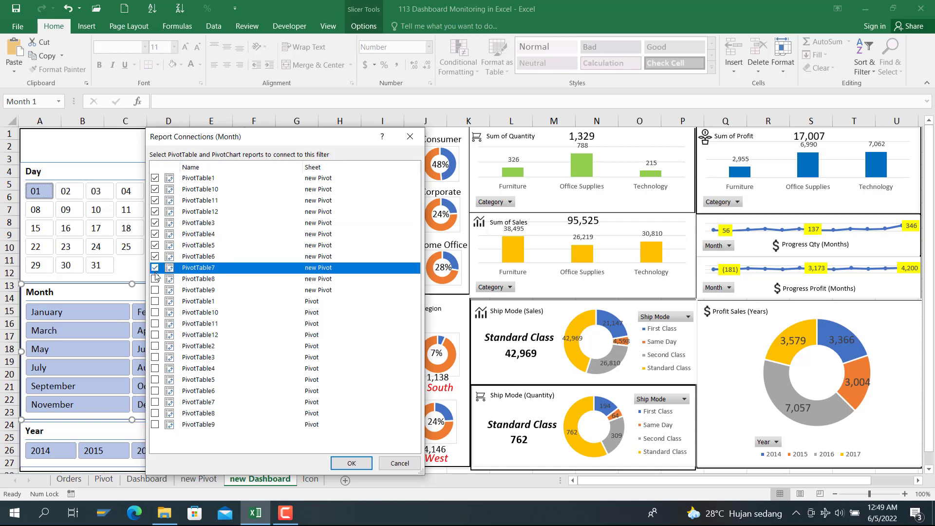
left_click(155, 279)
left_click(155, 289)
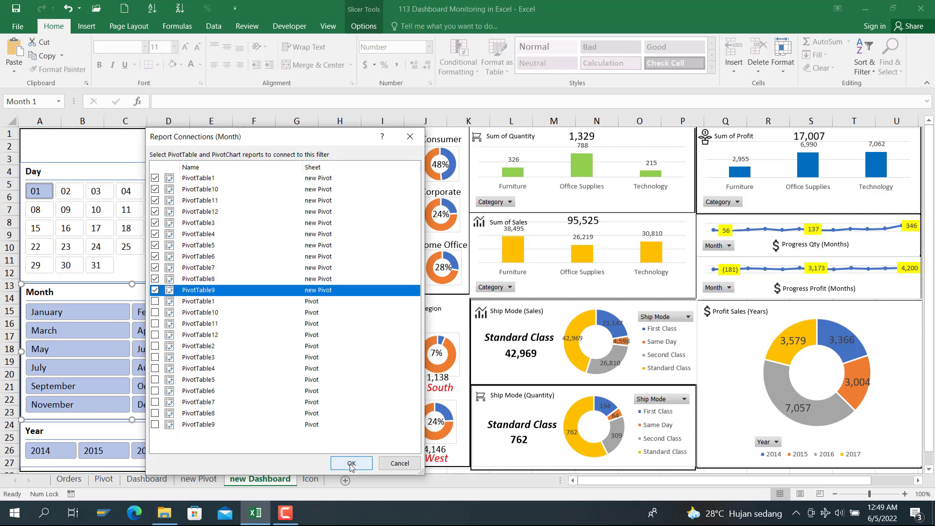
left_click(351, 463)
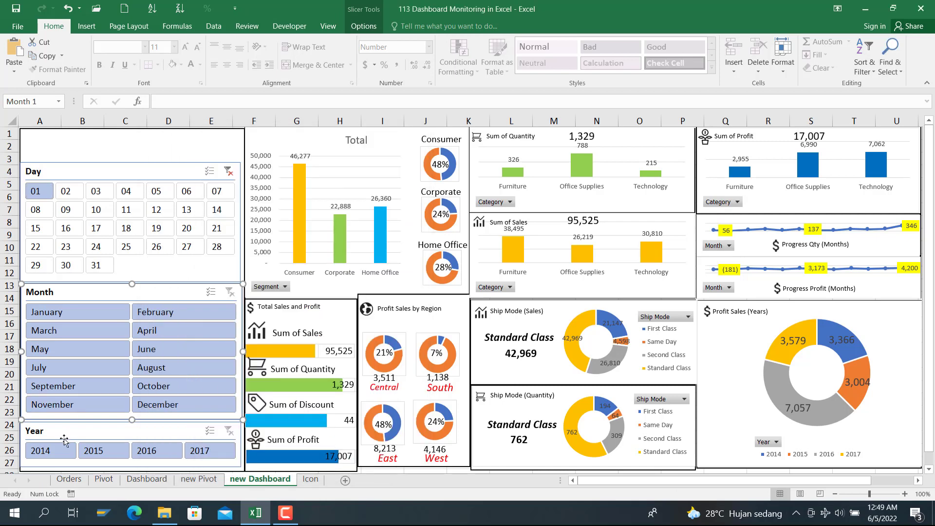
Step: Set the Year slicer's report connections to include all PivotTables on the new Pivot sheet
right_click(69, 435)
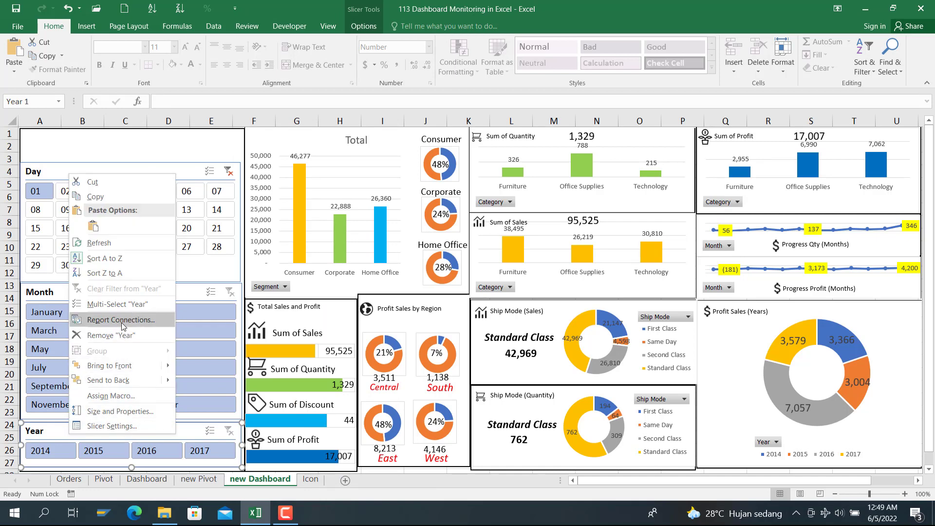
left_click(126, 304)
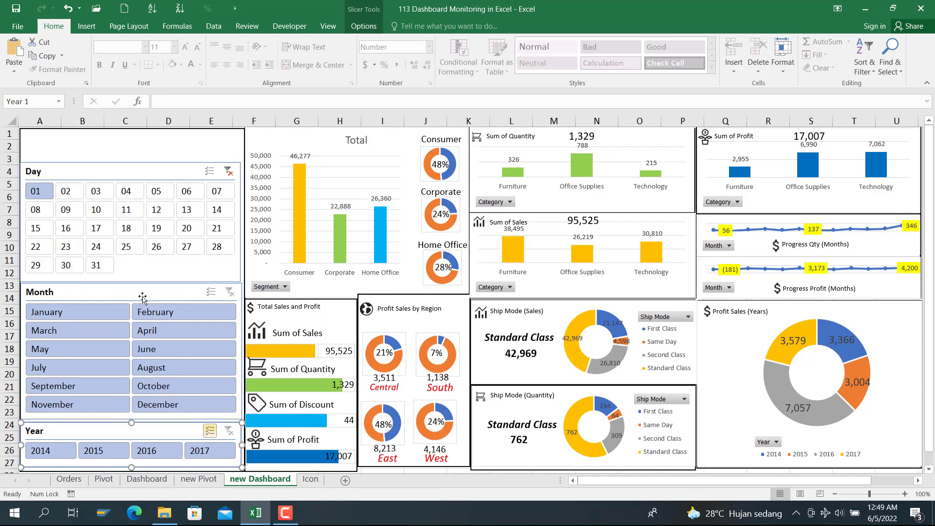
right_click(53, 437)
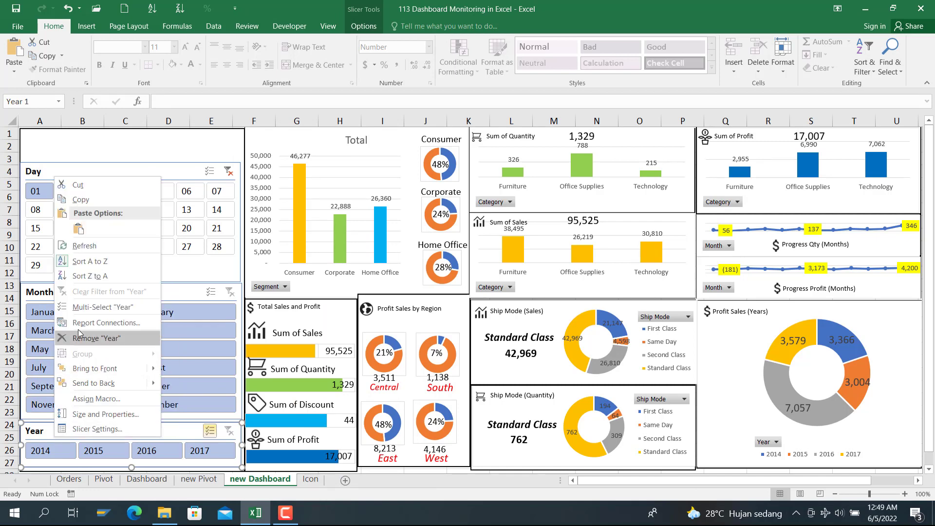
left_click(81, 321)
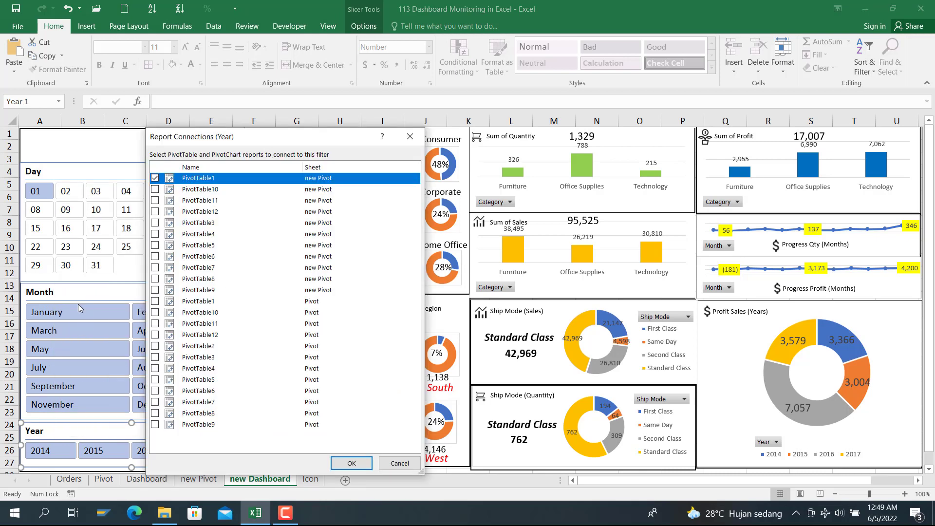
left_click(155, 189)
left_click(155, 200)
left_click(155, 211)
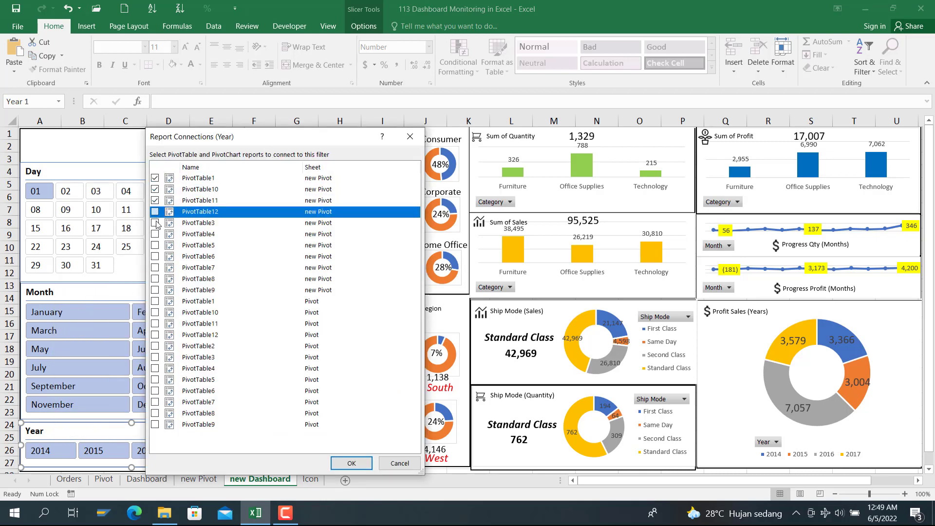
left_click(154, 223)
left_click(155, 234)
left_click(155, 245)
left_click(155, 256)
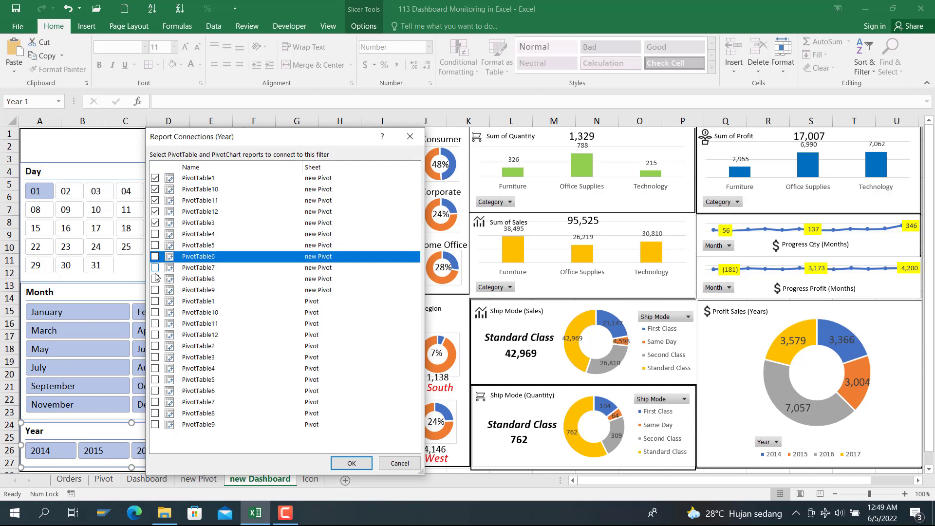
left_click(155, 267)
left_click(155, 256)
left_click(155, 244)
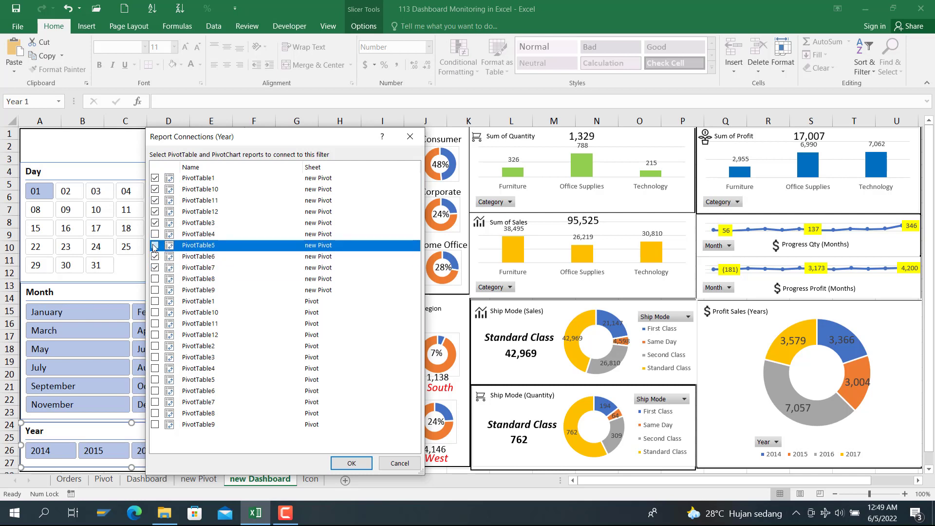
left_click(155, 233)
left_click(155, 278)
left_click(155, 290)
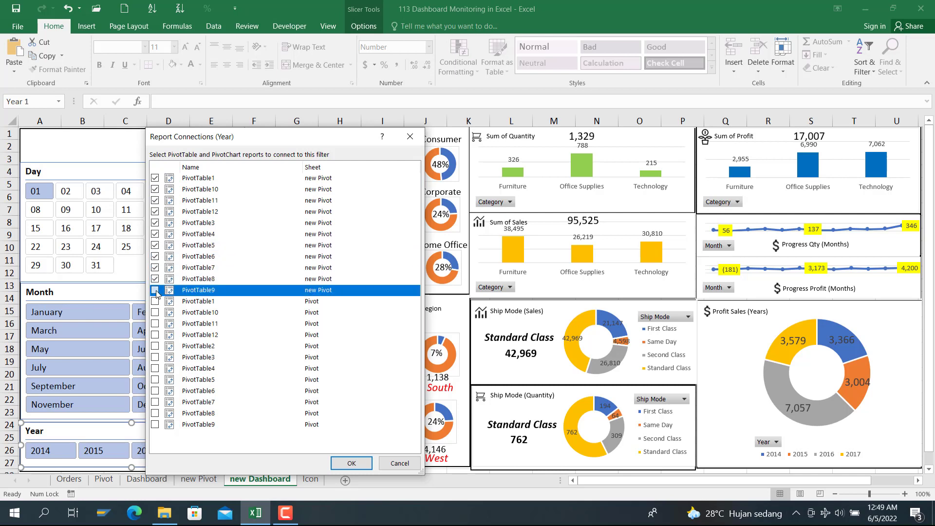
left_click(350, 463)
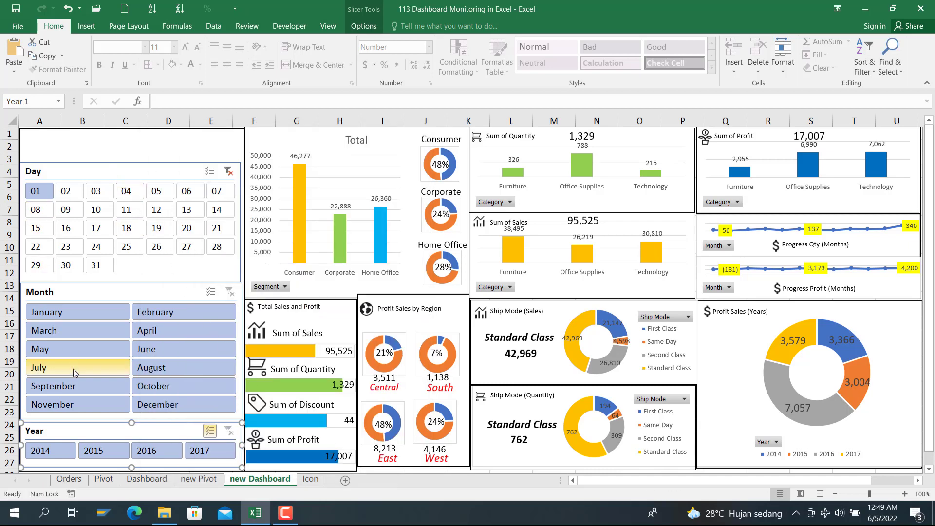
Step: Test the Month and Year slicers by filtering to January, January to June and July while toggling years 2014 and 2016
left_click(78, 314)
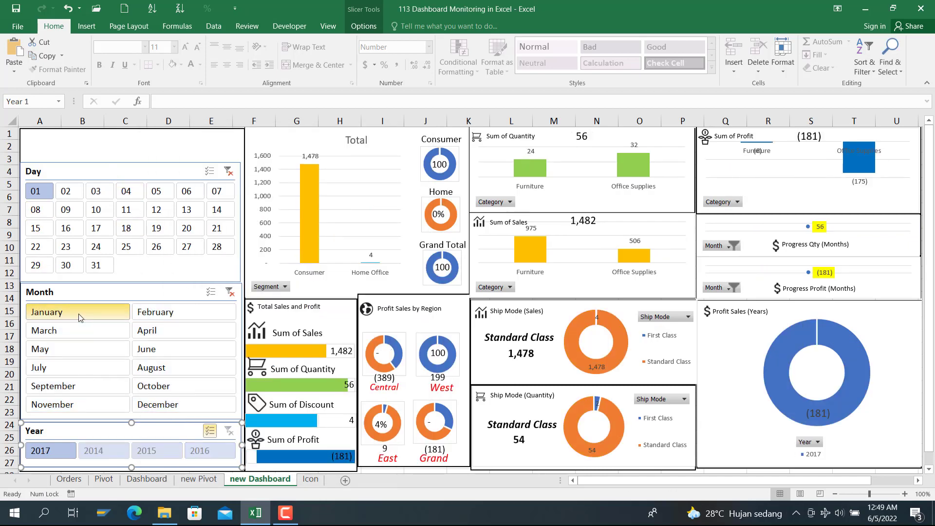
left_click_drag(78, 313, 200, 354)
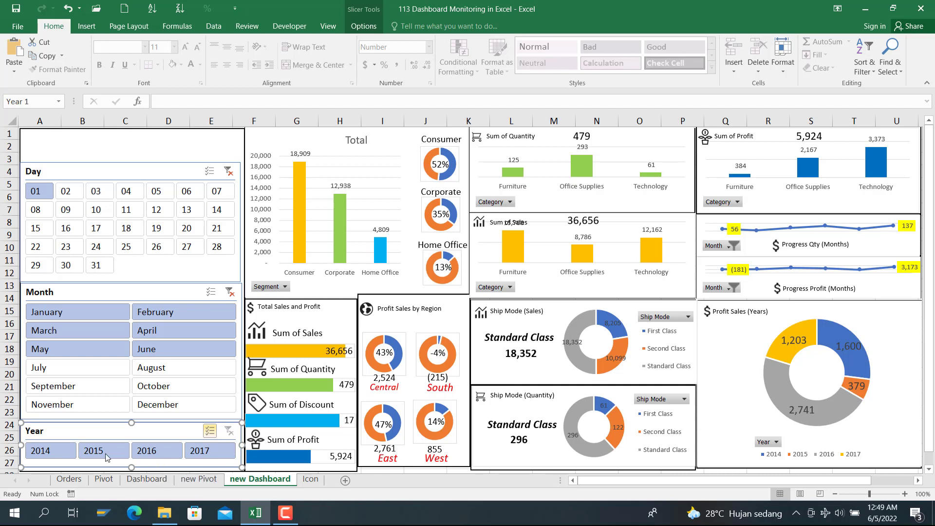
left_click(56, 454)
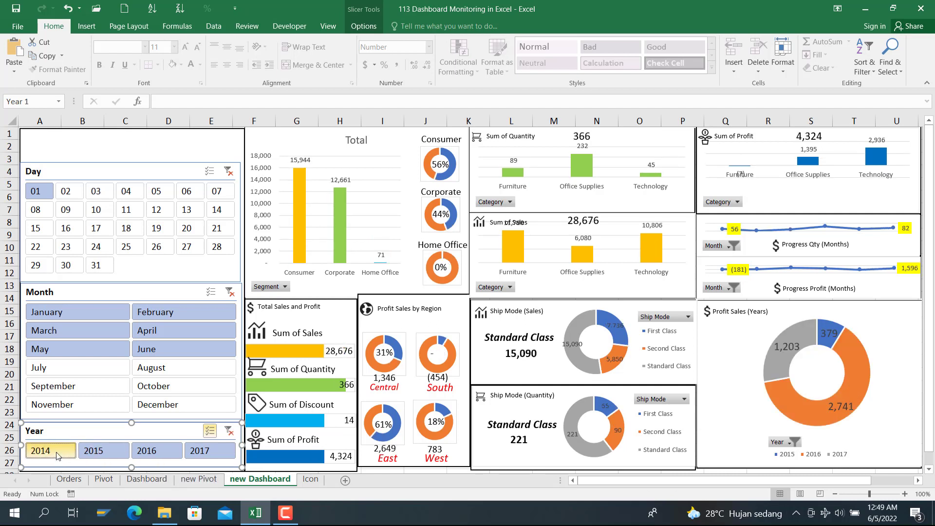
left_click(57, 455)
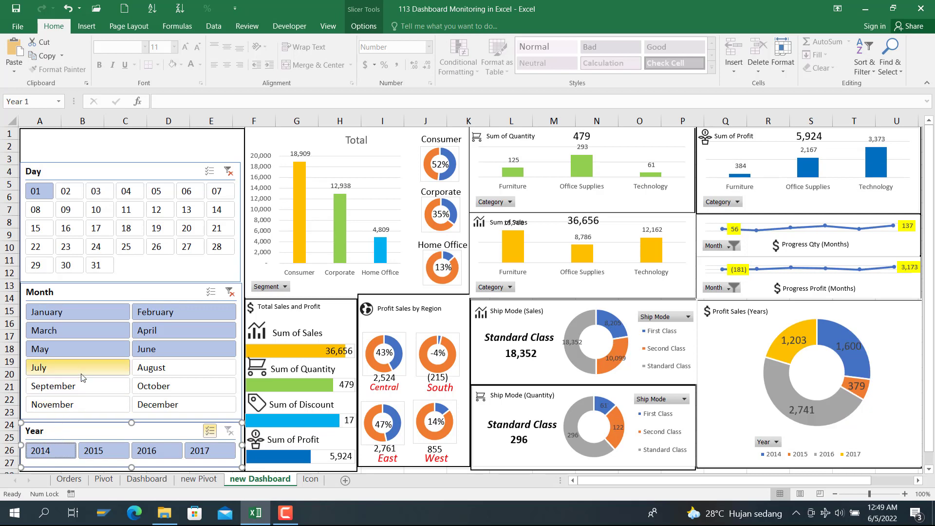
left_click(81, 376)
left_click(95, 452)
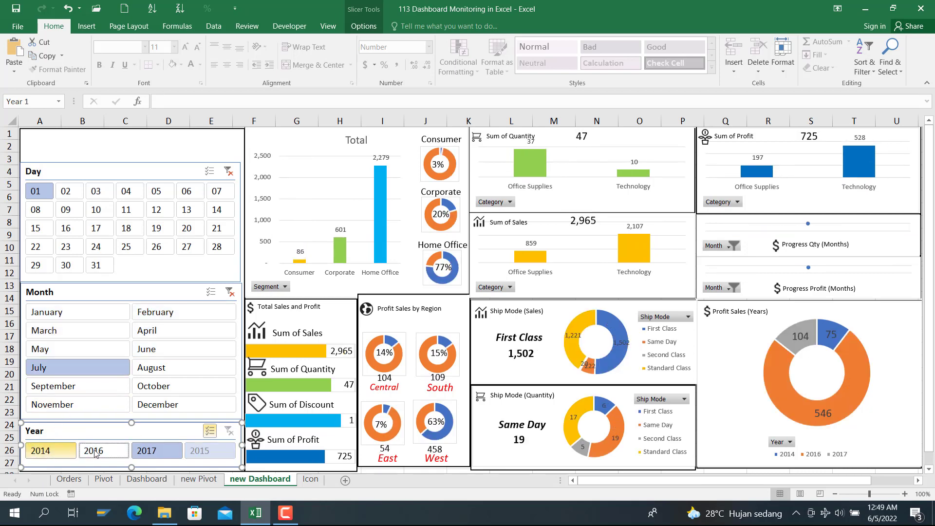
Step: Turn off multi-select on the Year slicer and filter the dashboard to 2014 and 2016
left_click(209, 434)
left_click_drag(33, 455, 103, 463)
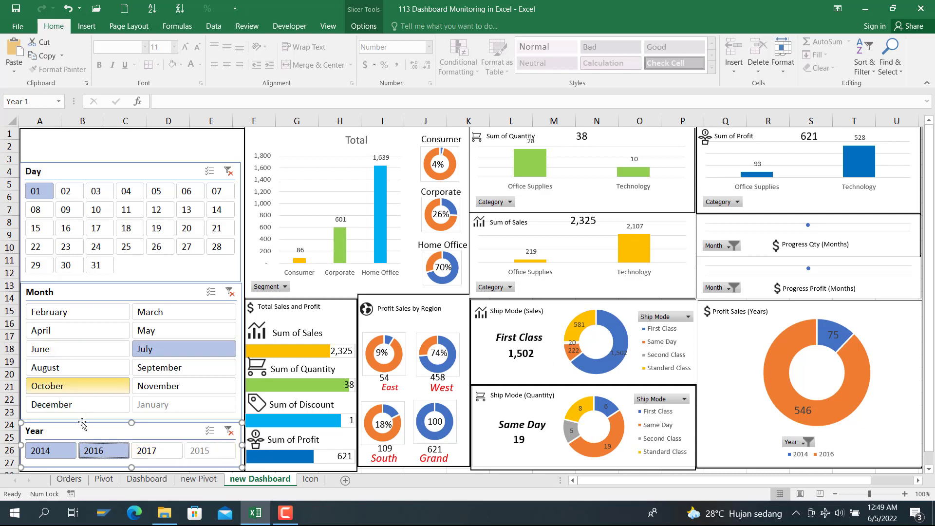
Step: Filter the months to February through November and then to December only, and select all days from 01 to 31
left_click_drag(49, 312, 184, 397)
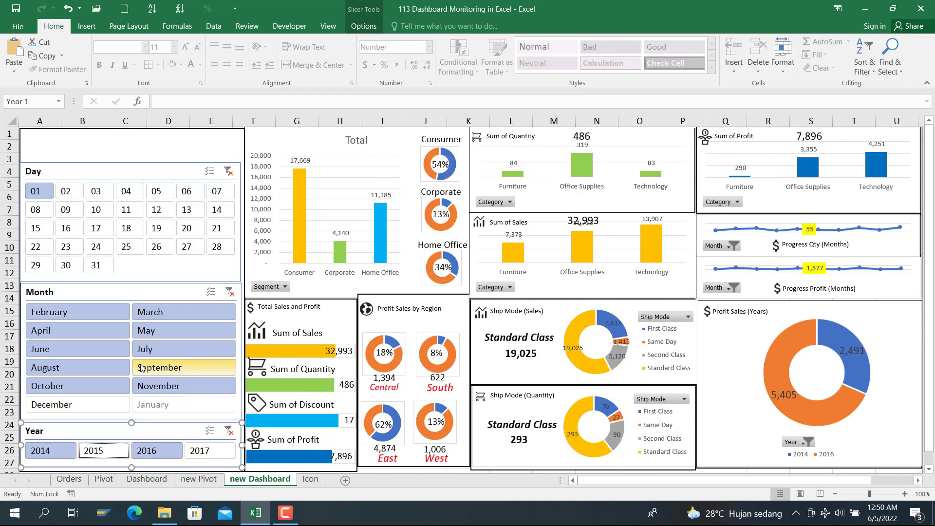
left_click(68, 405)
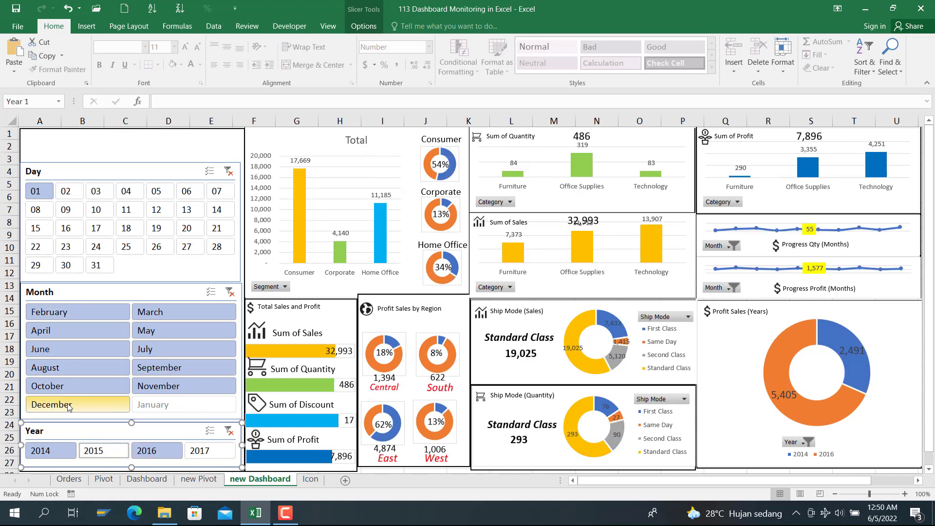
left_click(47, 201)
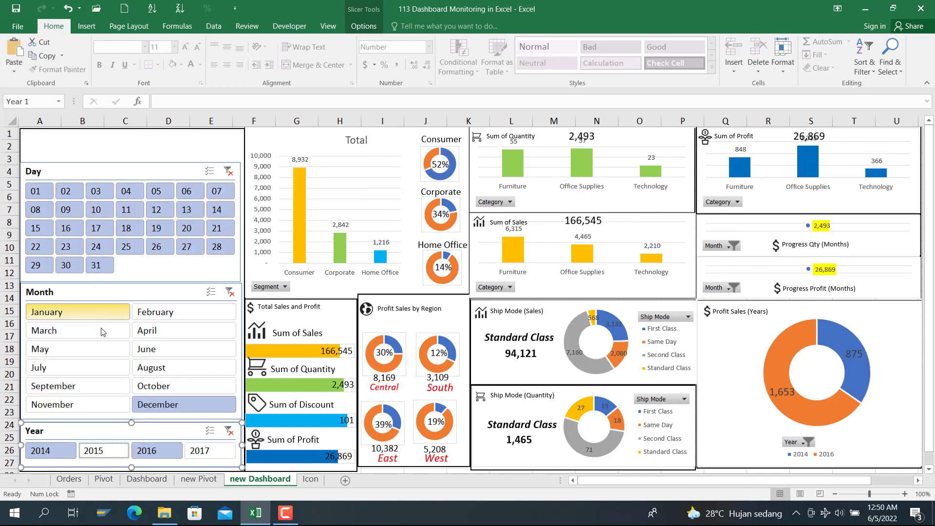
Step: Filter the new Dashboard to all months from January to December and the years 2014 through 2016
left_click_drag(71, 315, 130, 414)
left_click_drag(71, 457, 146, 455)
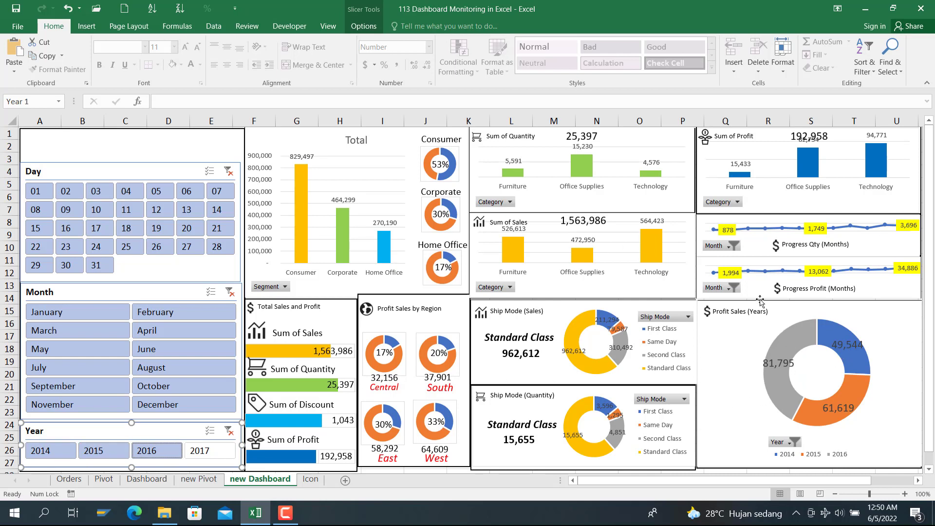
Step: Copy the company title text box from the Dashboard sheet to new Dashboard and place it in the empty space above the Day slicer
left_click(110, 145)
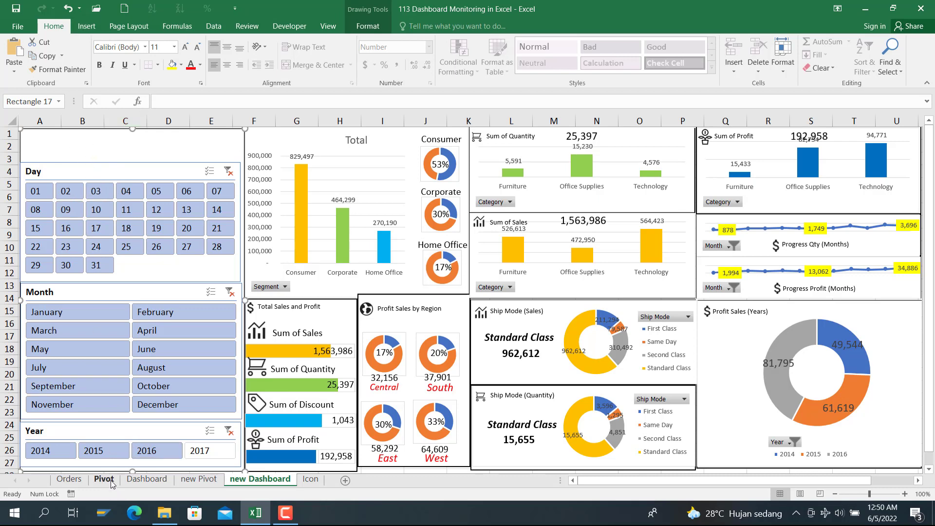
left_click(146, 479)
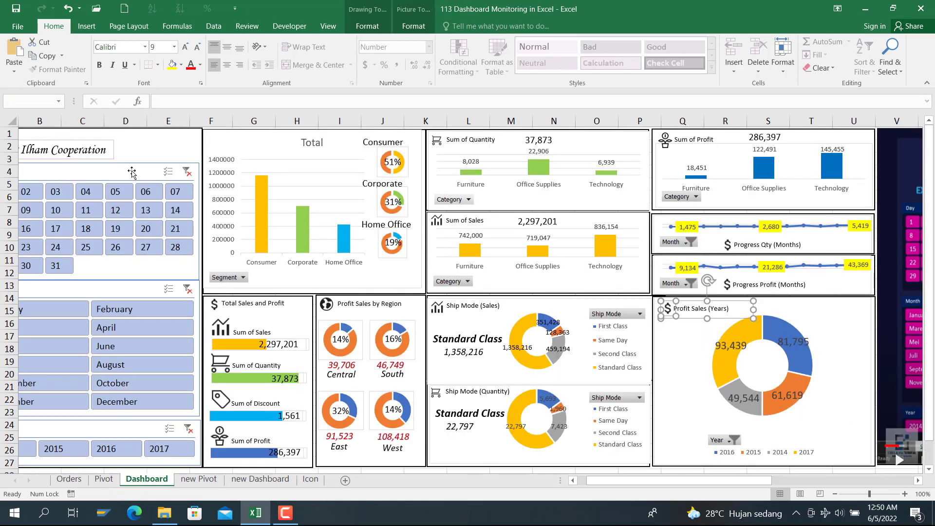
left_click(107, 139)
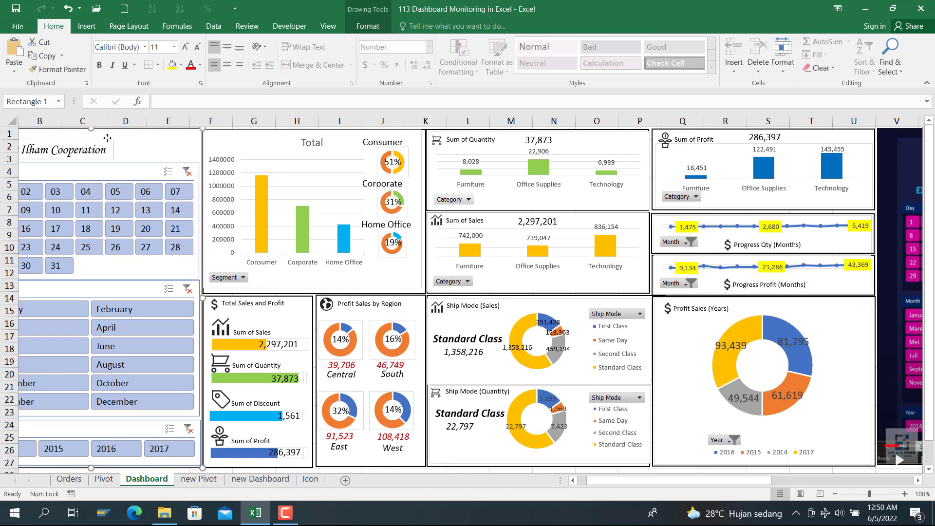
left_click(110, 146)
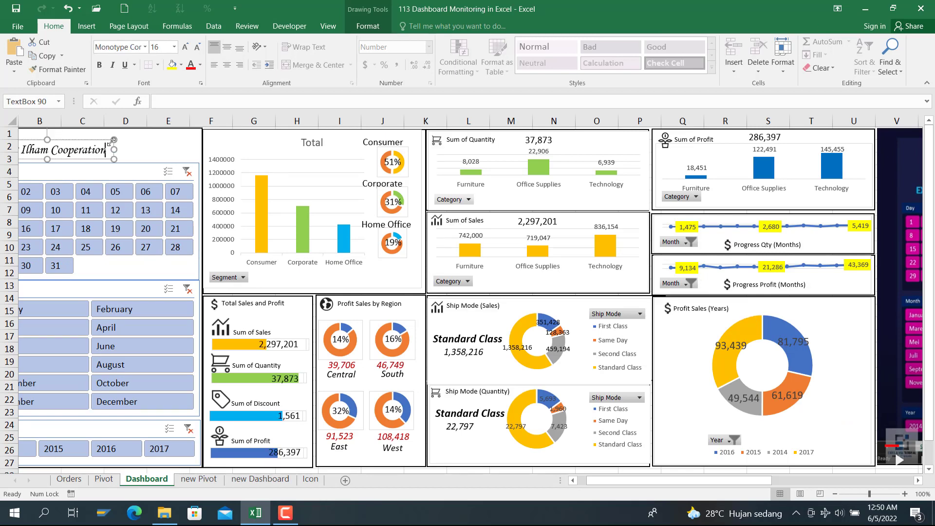
left_click(107, 141)
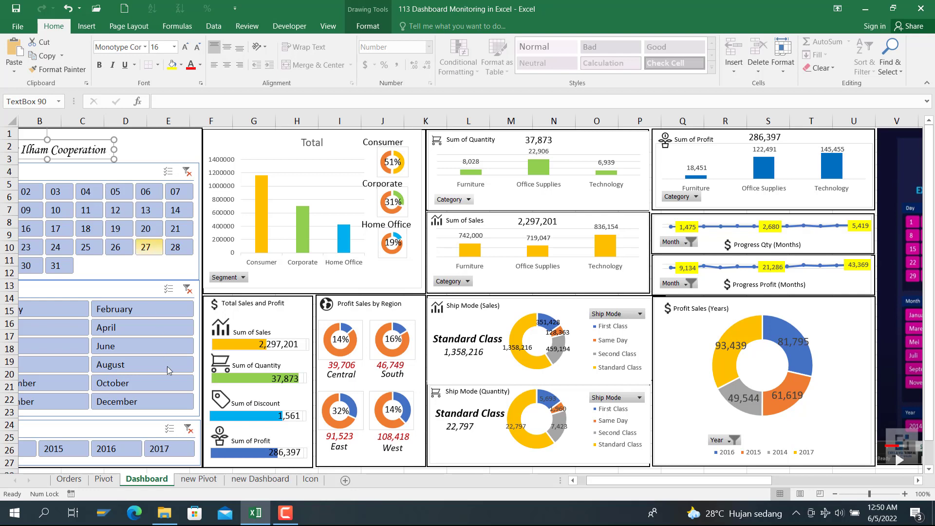
left_click(237, 480)
key("ctrl+v")
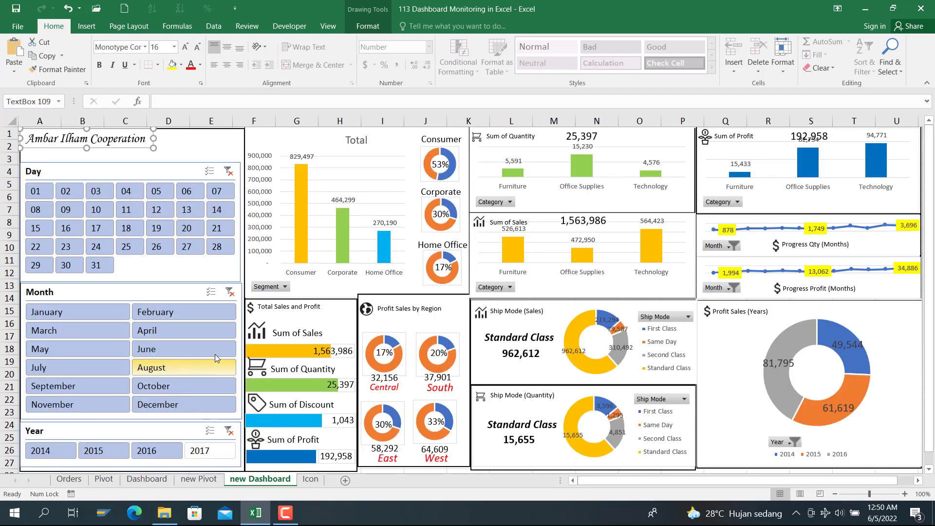
left_click_drag(104, 144, 109, 155)
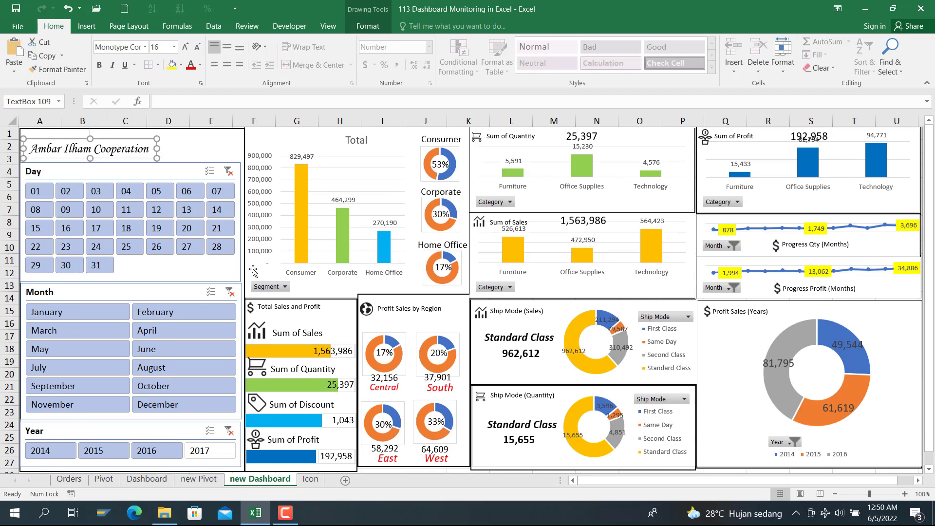